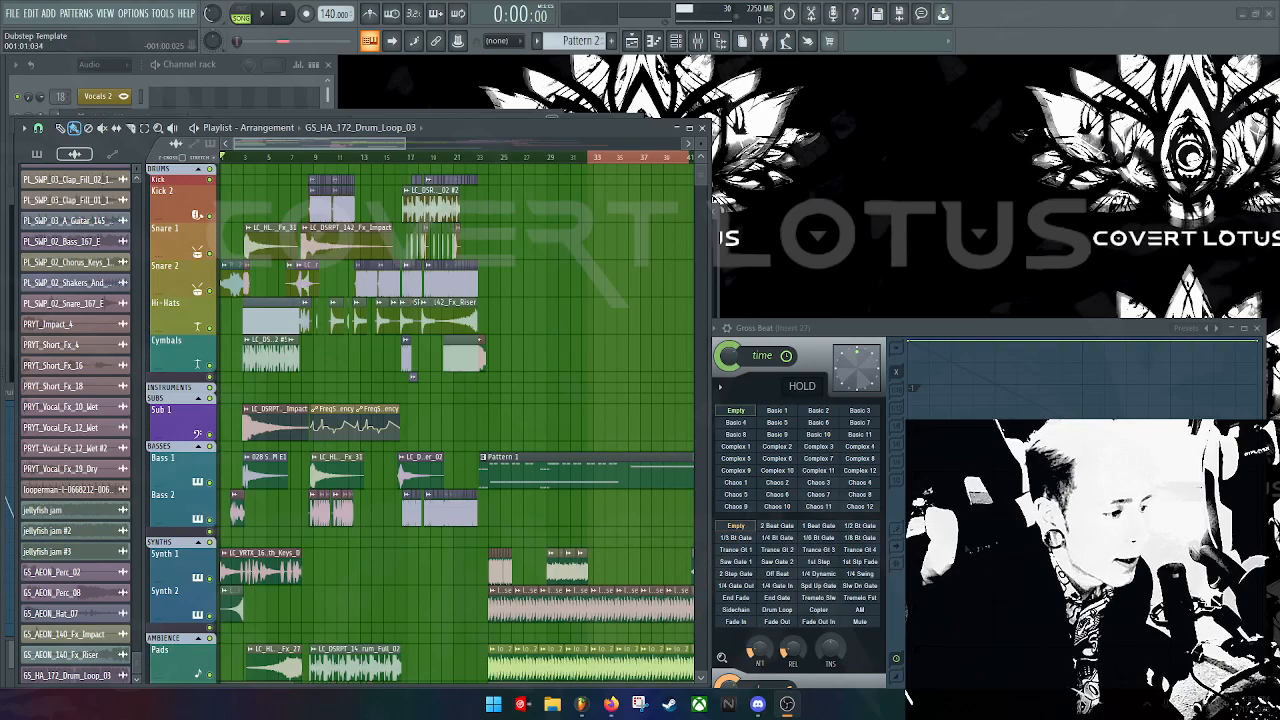
Step: Move the Playlist aside to uncover the plugin windows and zoom it to bars 1–5
{"action": "left_click_drag", "start_coordinate": [542, 132], "coordinate": [1065, 99]}
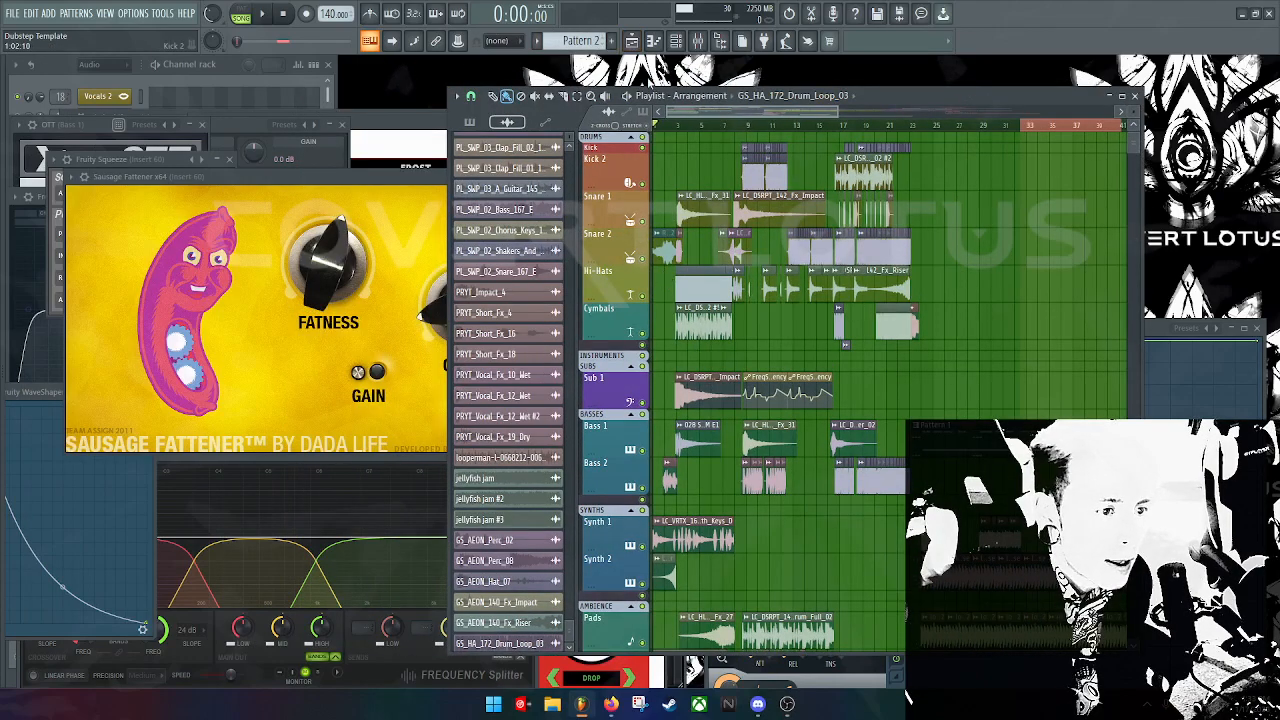
{"action": "scroll", "coordinate": [733, 457], "scroll_direction": "down", "scroll_amount": 8}
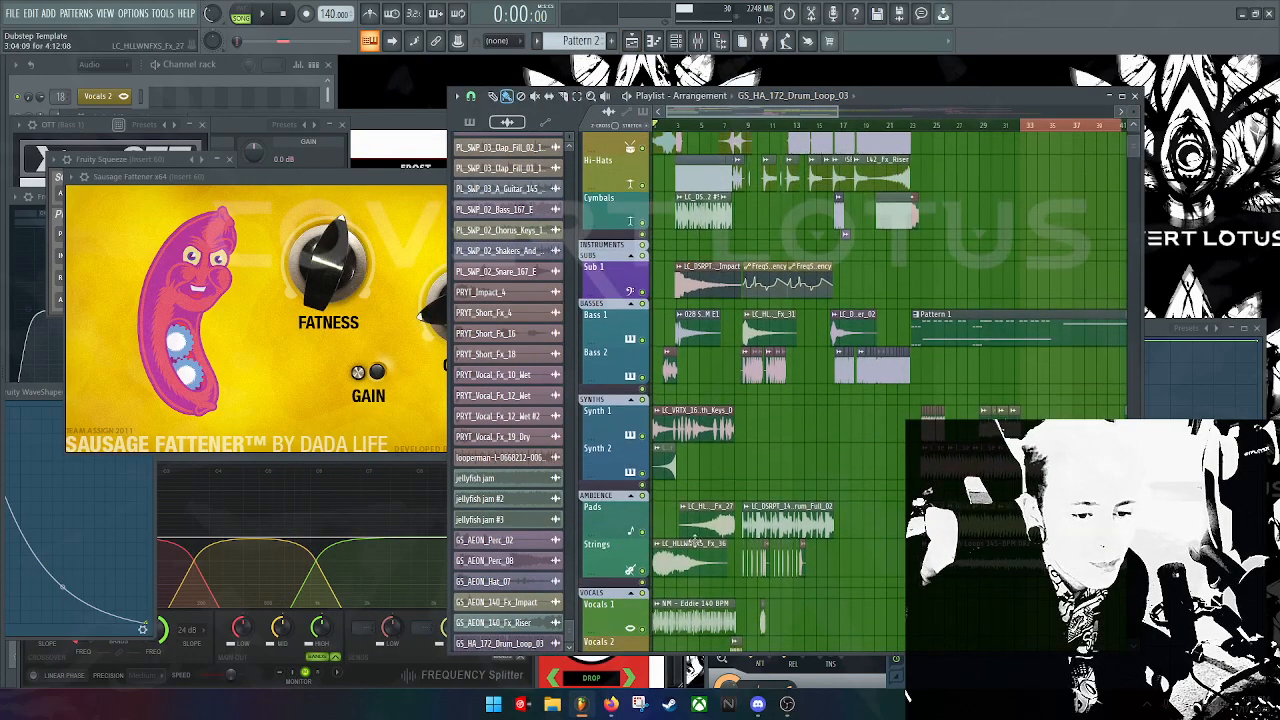
{"action": "scroll", "coordinate": [724, 470], "scroll_direction": "up", "scroll_amount": 8}
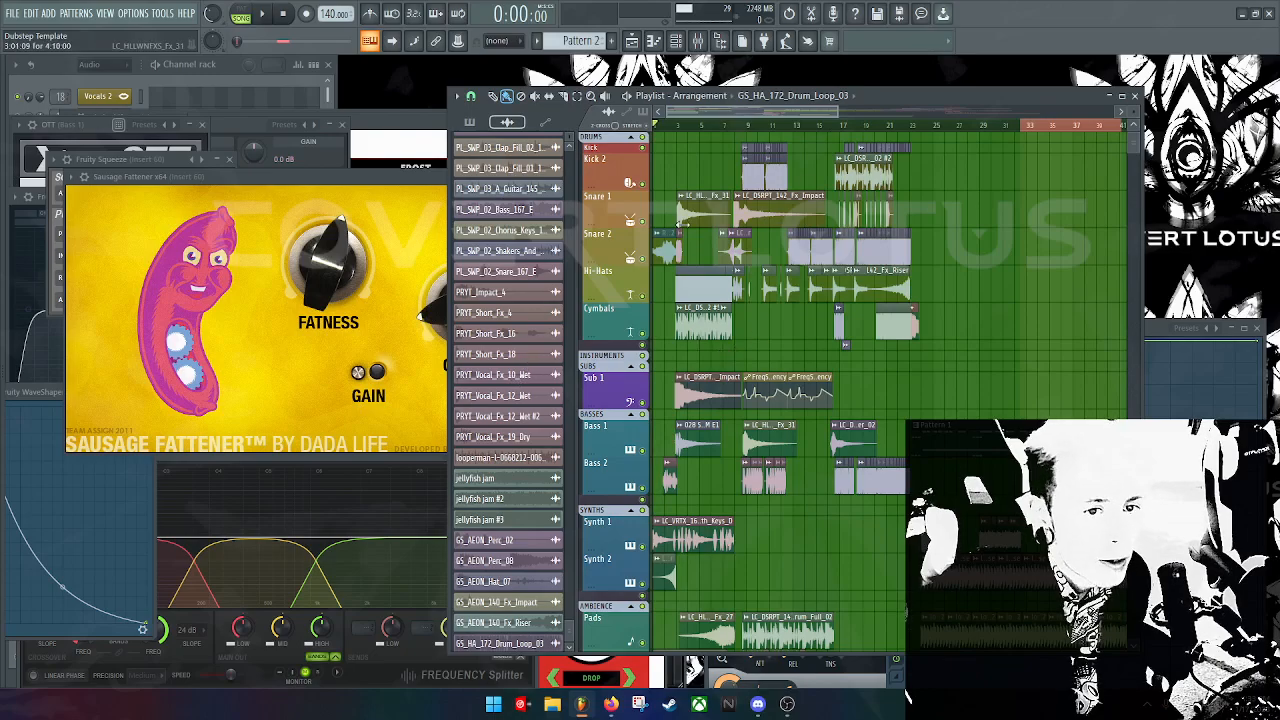
{"action": "left_click_drag", "start_coordinate": [835, 108], "coordinate": [686, 112]}
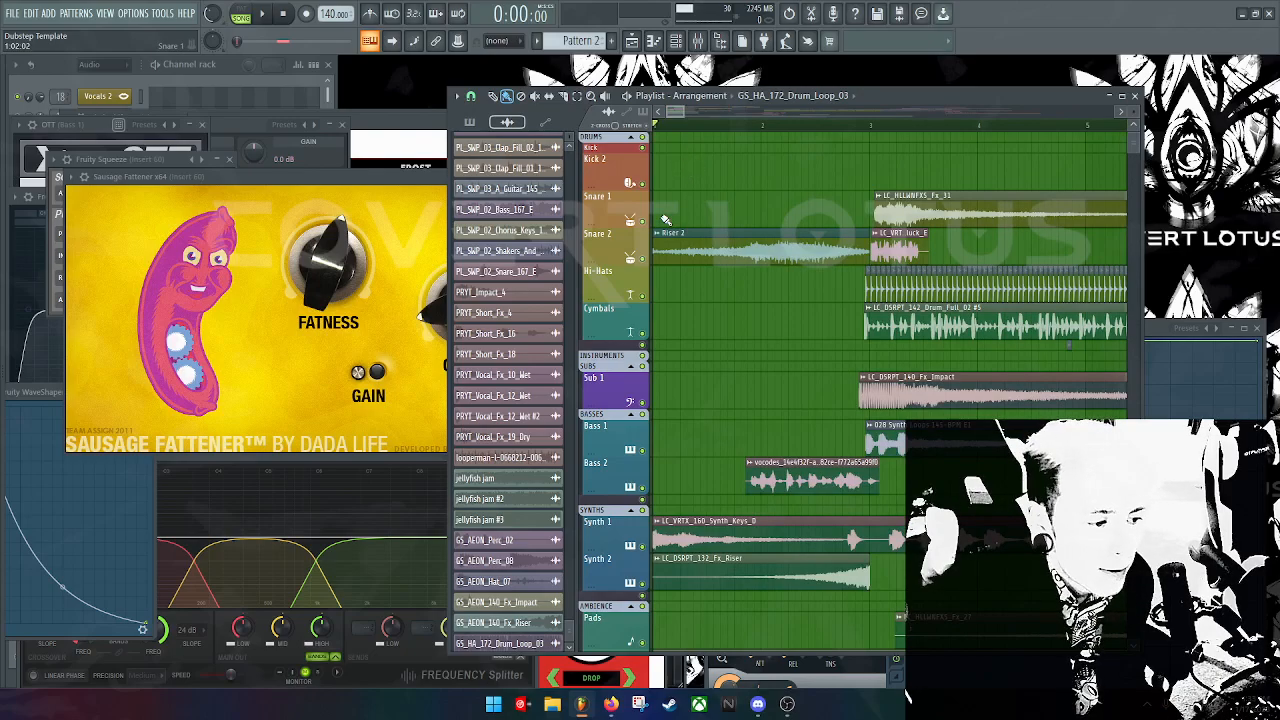
Step: Show the mixer on insert 27 beside the arrangement and narrow its window
{"action": "scroll", "coordinate": [712, 372], "scroll_direction": "down", "scroll_amount": 2}
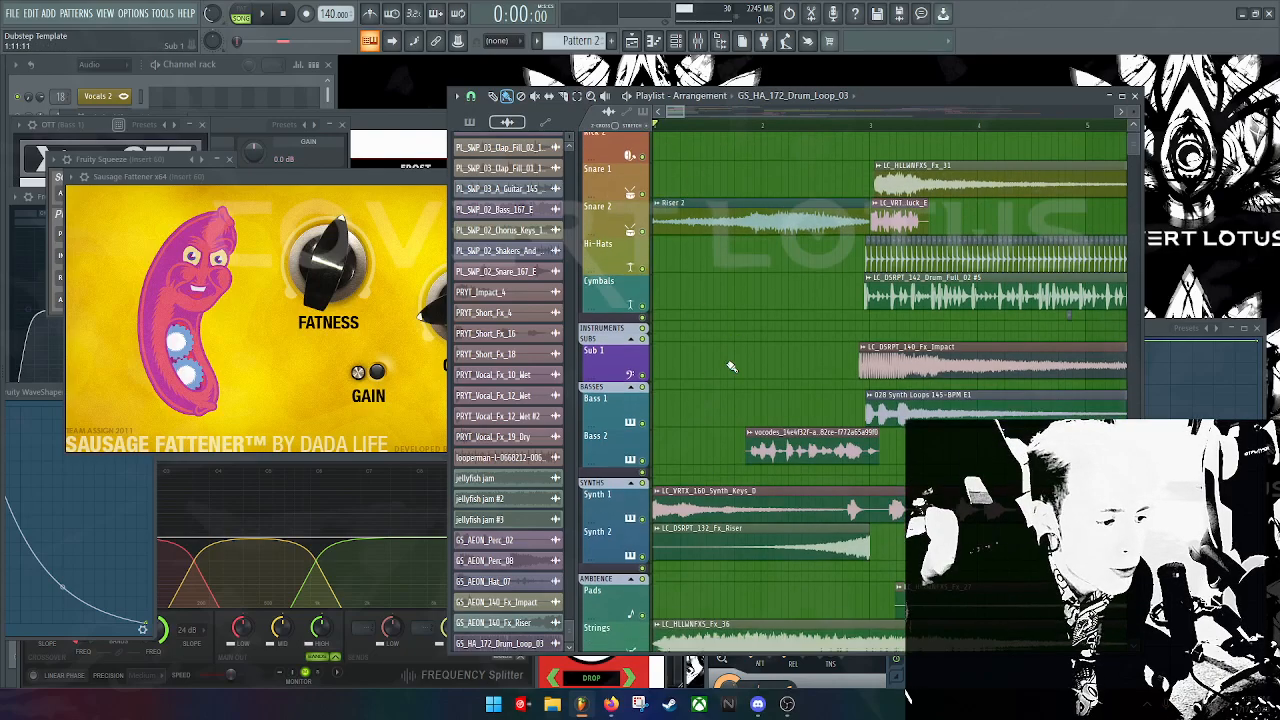
{"action": "left_click", "coordinate": [697, 41]}
{"action": "left_click_drag", "start_coordinate": [790, 253], "coordinate": [685, 257]}
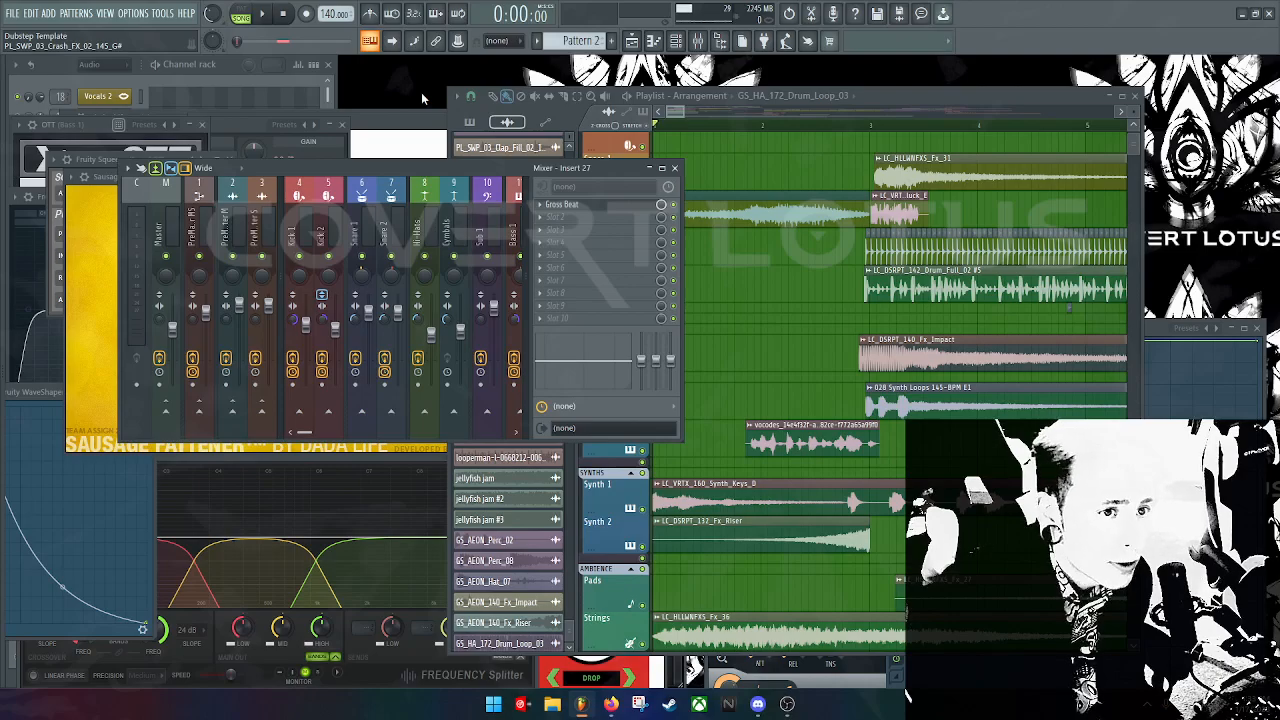
Step: Open and close the Plugin Picker, then maximize the Playlist over the mixer and channel rack
{"action": "key", "text": "F8"}
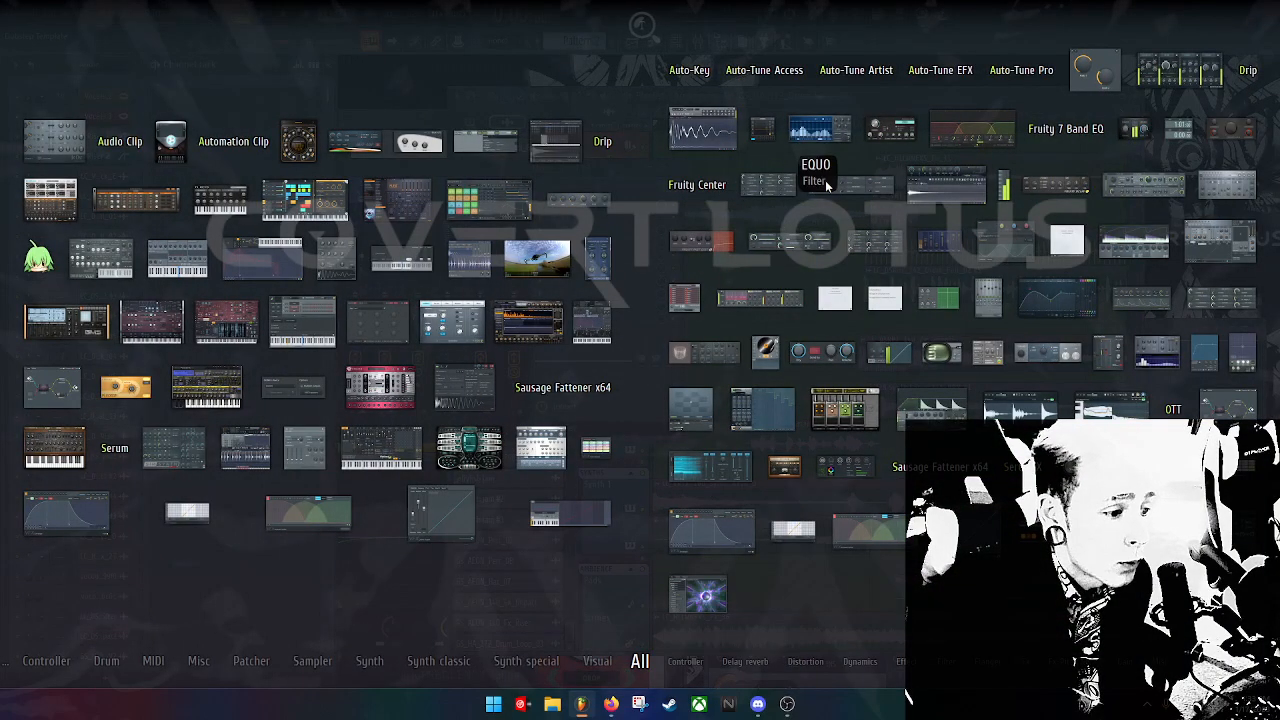
{"action": "left_click", "coordinate": [457, 58]}
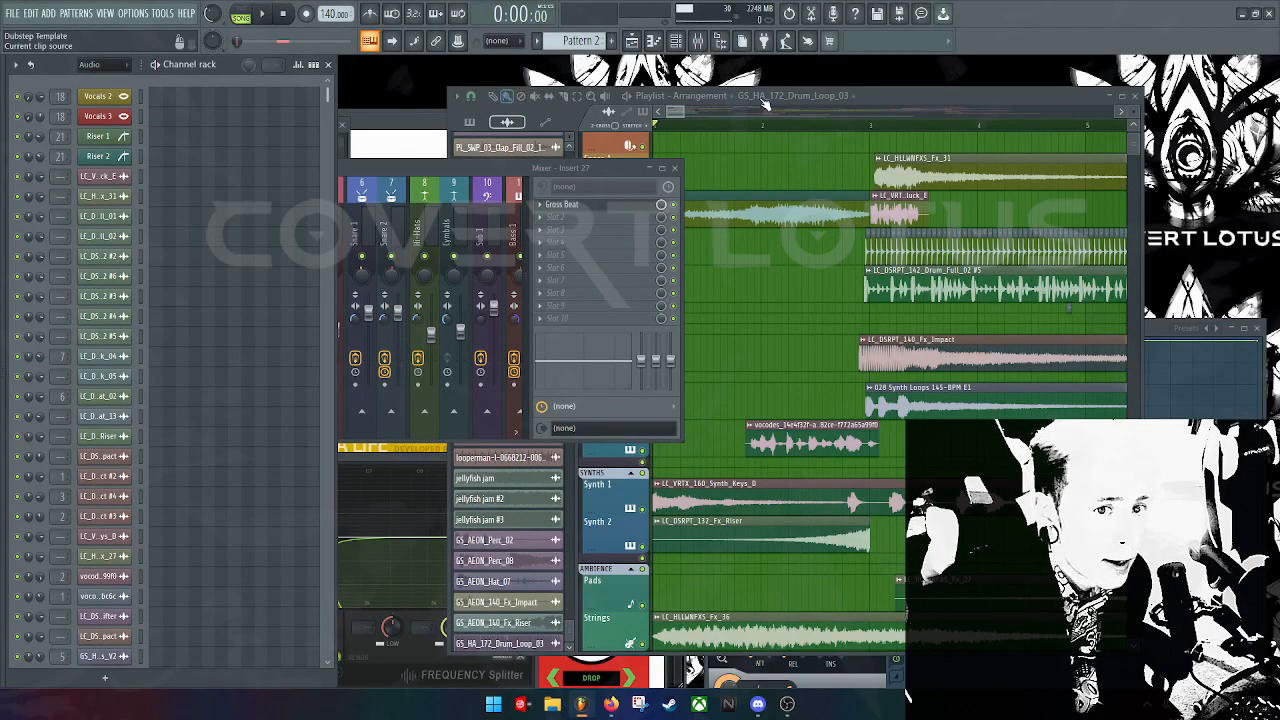
{"action": "double_click", "coordinate": [879, 102]}
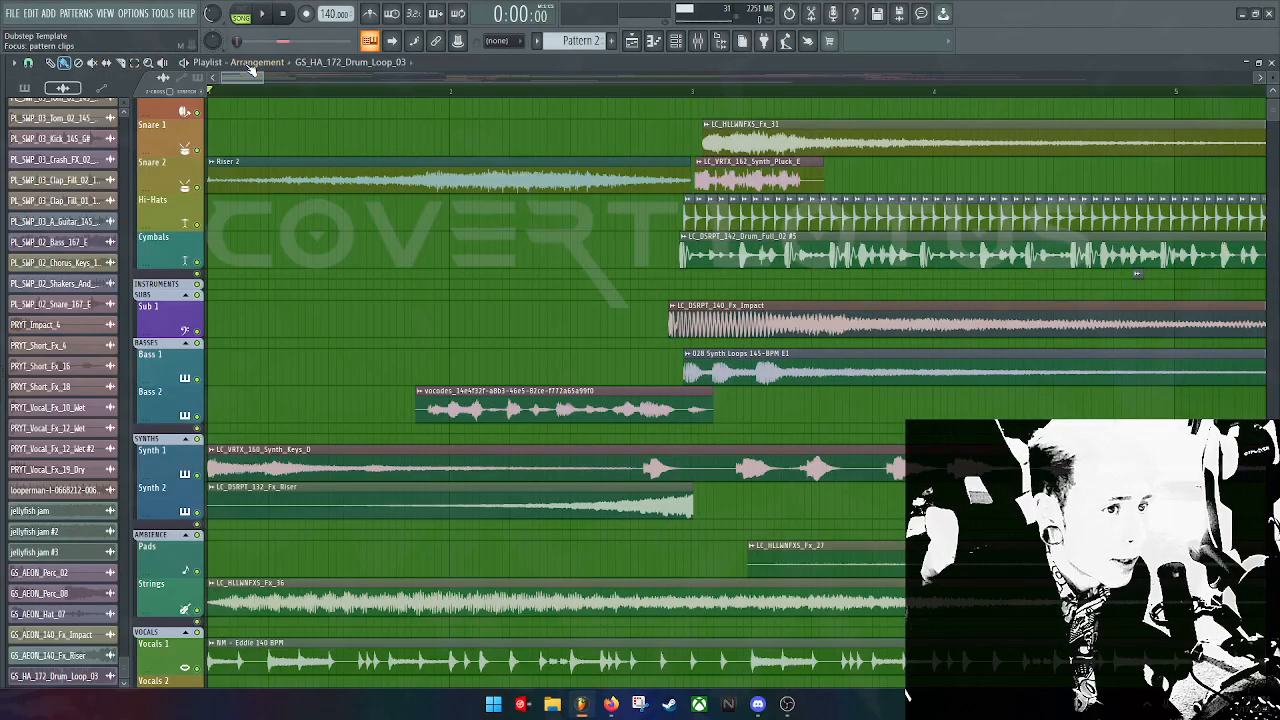
Step: Start song playback and zoom the playlist timeline out across the arrangement
{"action": "scroll", "coordinate": [294, 297], "scroll_direction": "down", "scroll_amount": 10}
{"action": "scroll", "coordinate": [533, 360], "scroll_direction": "down", "scroll_amount": 5}
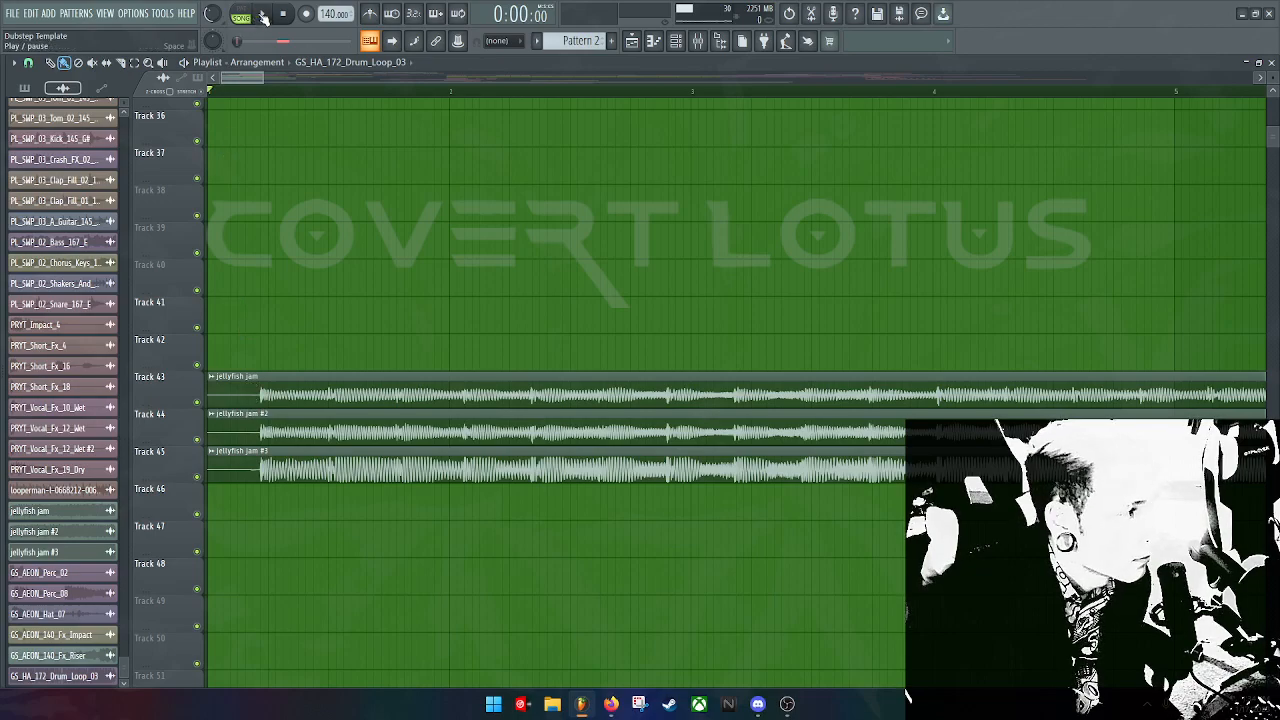
{"action": "left_click", "coordinate": [263, 17]}
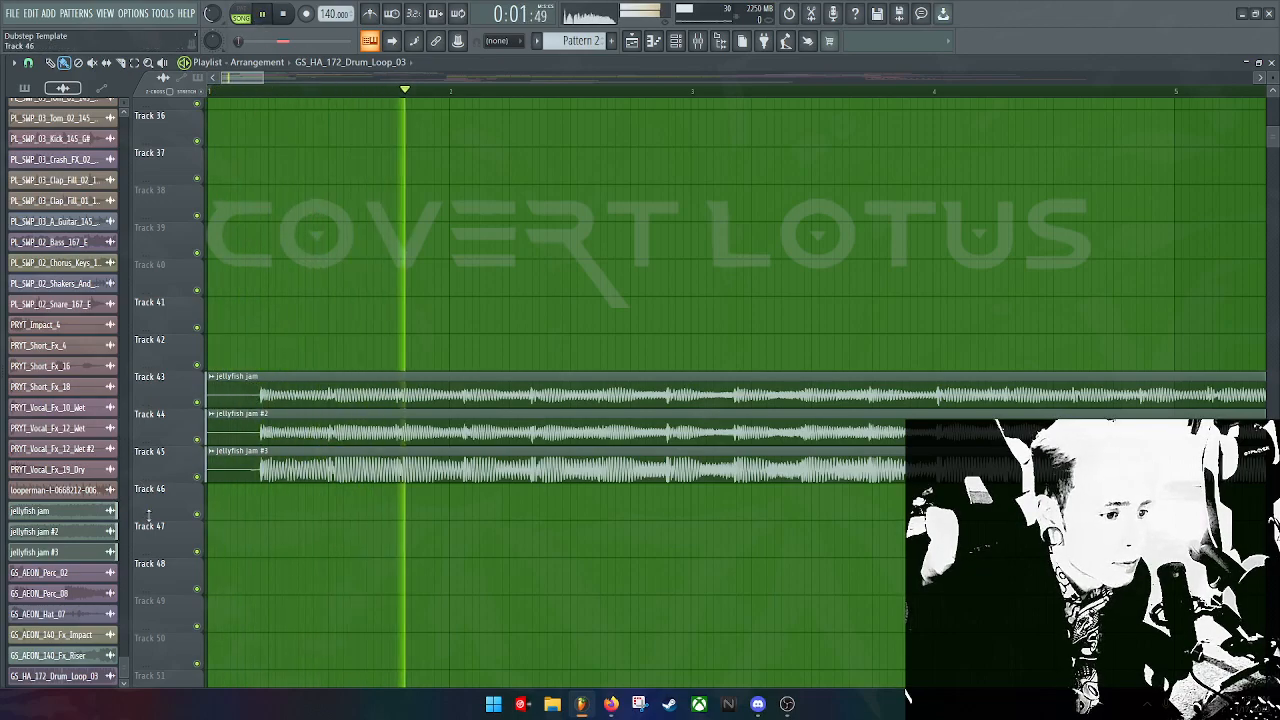
{"action": "scroll", "coordinate": [529, 280], "scroll_direction": "up", "scroll_amount": 3}
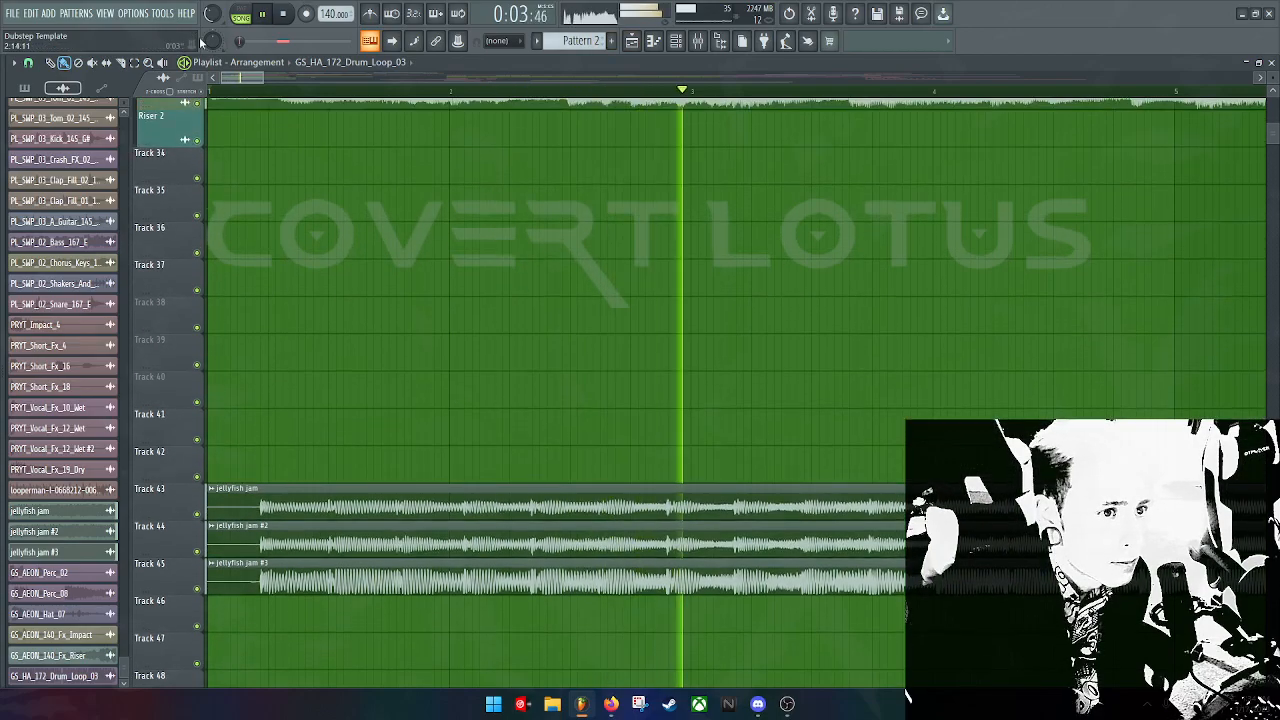
{"action": "left_click_drag", "start_coordinate": [265, 80], "coordinate": [1084, 82]}
{"action": "scroll", "coordinate": [677, 434], "scroll_direction": "up", "scroll_amount": 6}
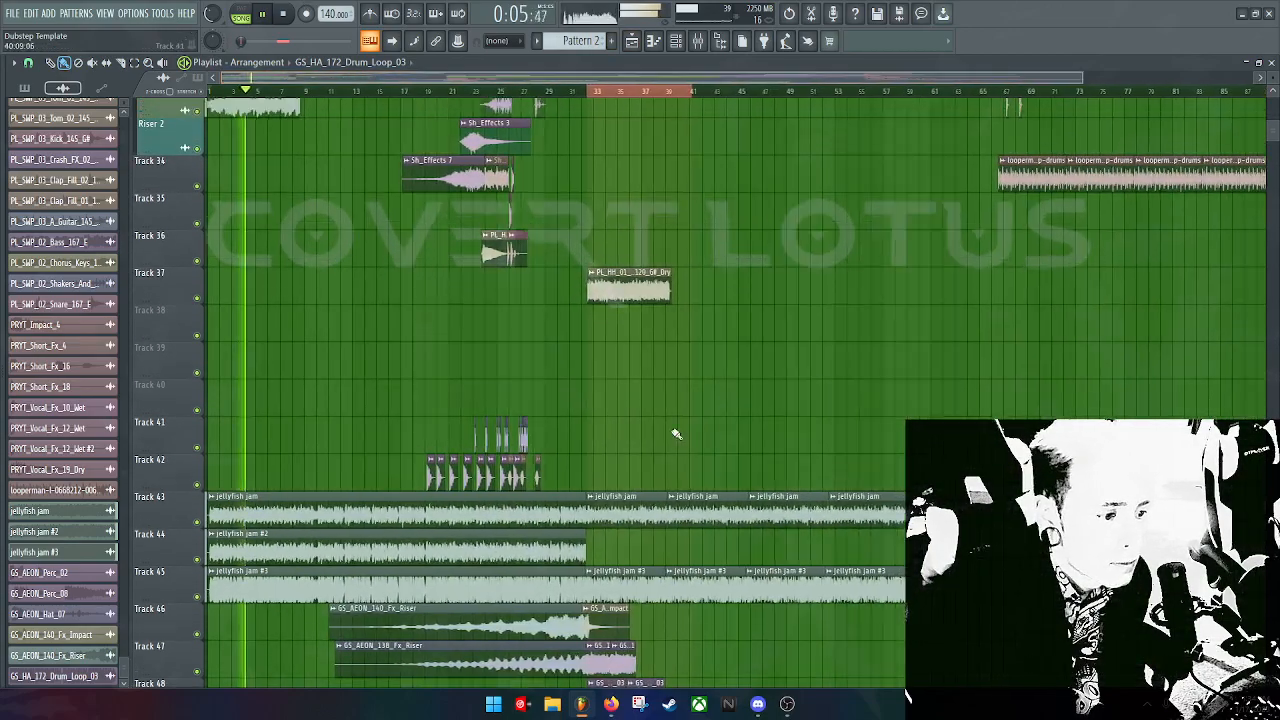
{"action": "scroll", "coordinate": [620, 426], "scroll_direction": "up", "scroll_amount": 7}
{"action": "scroll", "coordinate": [405, 394], "scroll_direction": "down", "scroll_amount": 1}
{"action": "scroll", "coordinate": [380, 400], "scroll_direction": "up", "scroll_amount": 1}
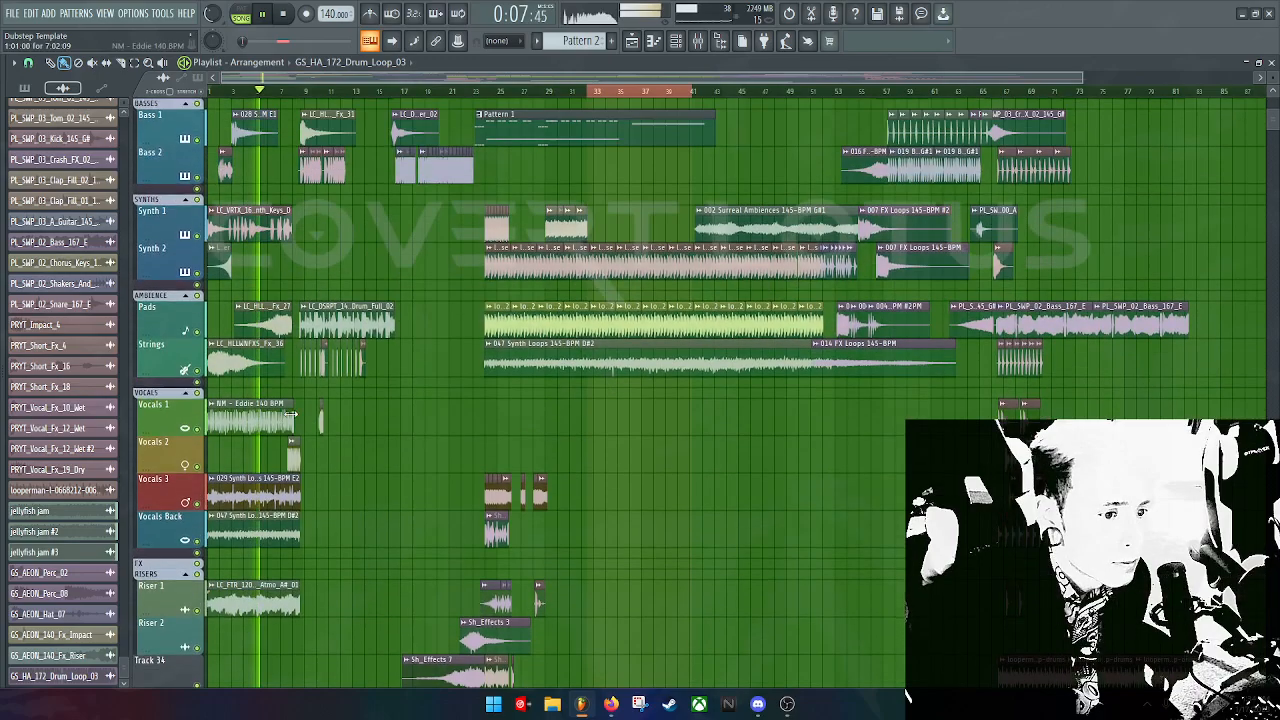
{"action": "scroll", "coordinate": [197, 640], "scroll_direction": "down", "scroll_amount": 5}
{"action": "scroll", "coordinate": [197, 648], "scroll_direction": "down", "scroll_amount": 4}
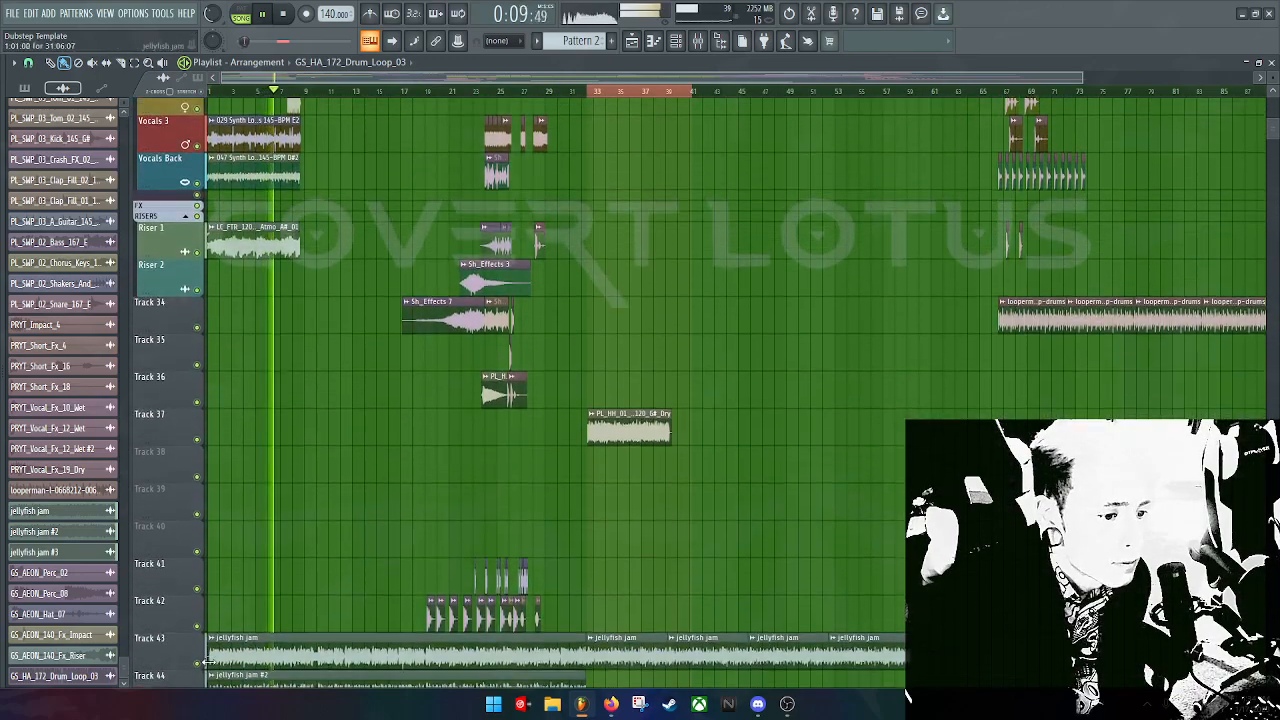
Step: Mute the jellyfish jam clips on Tracks 43, 44 and 45
{"action": "left_click", "coordinate": [198, 664]}
{"action": "scroll", "coordinate": [200, 662], "scroll_direction": "down", "scroll_amount": 2}
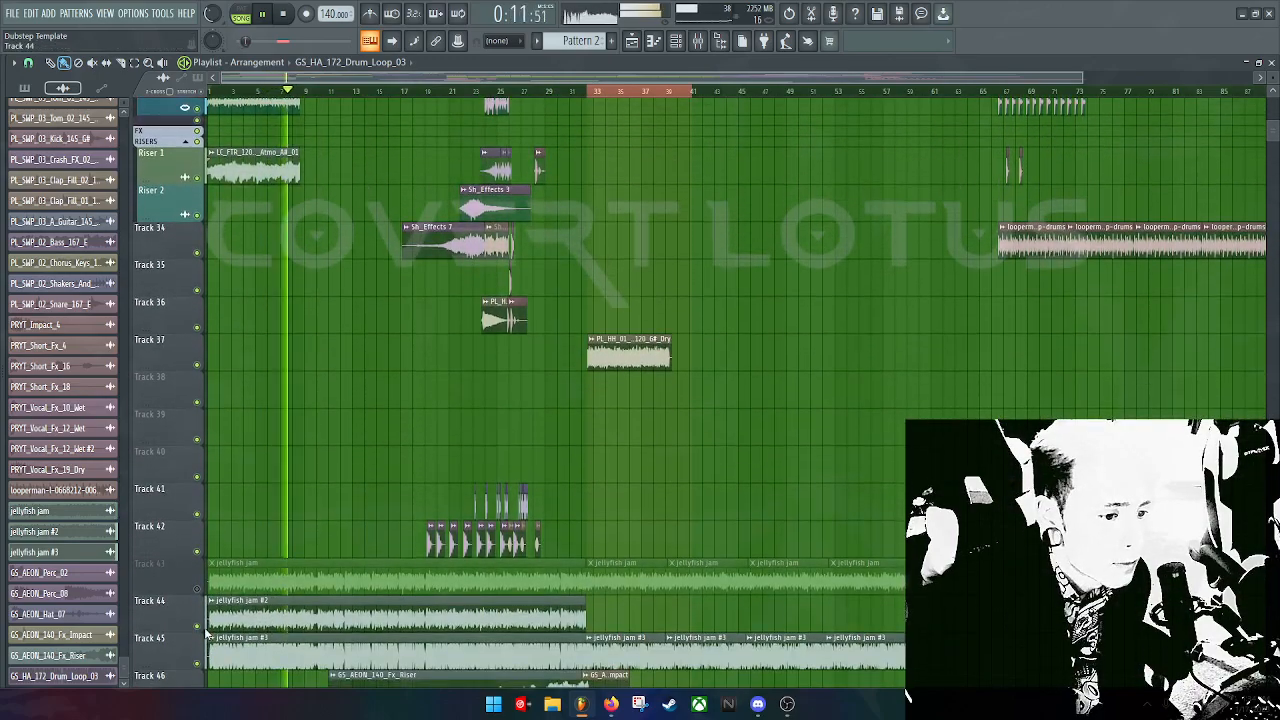
{"action": "left_click", "coordinate": [198, 627]}
{"action": "left_click", "coordinate": [198, 664]}
Step: Lower the master volume to 73% while the song keeps playing
{"action": "scroll", "coordinate": [335, 604], "scroll_direction": "up", "scroll_amount": 10}
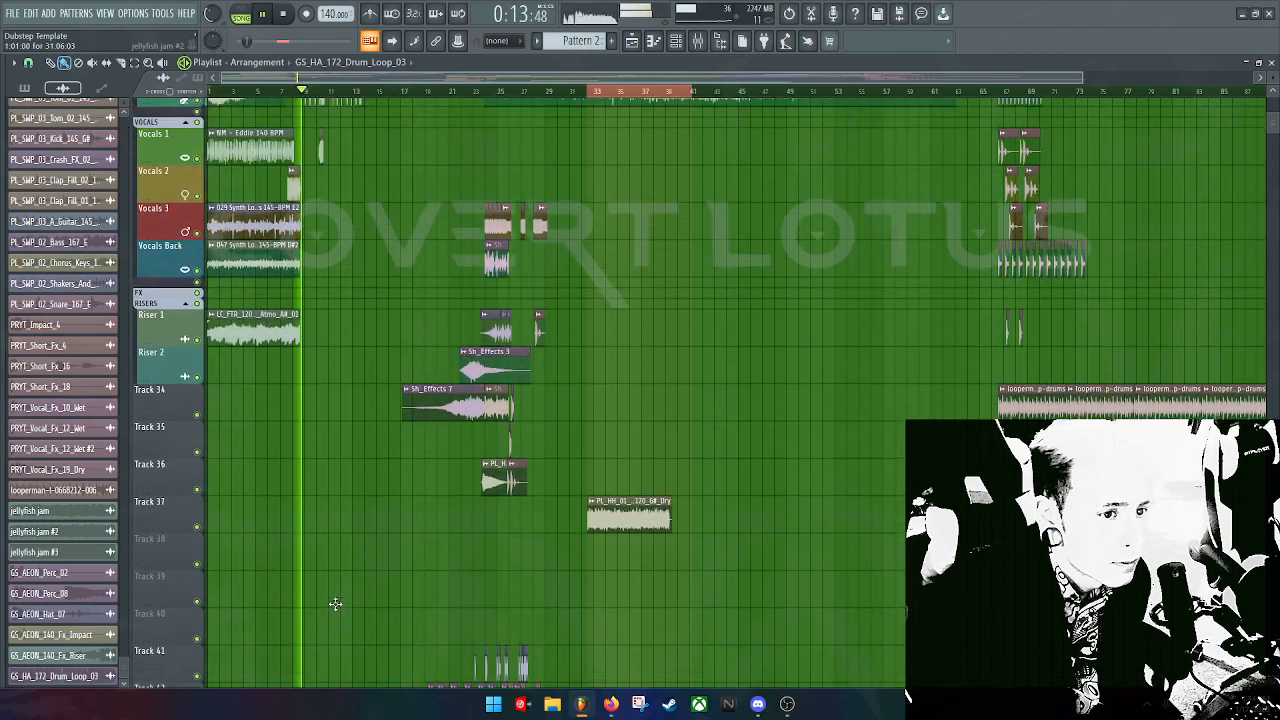
{"action": "scroll", "coordinate": [335, 604], "scroll_direction": "up", "scroll_amount": 1}
{"action": "left_click_drag", "start_coordinate": [212, 14], "coordinate": [212, 8]}
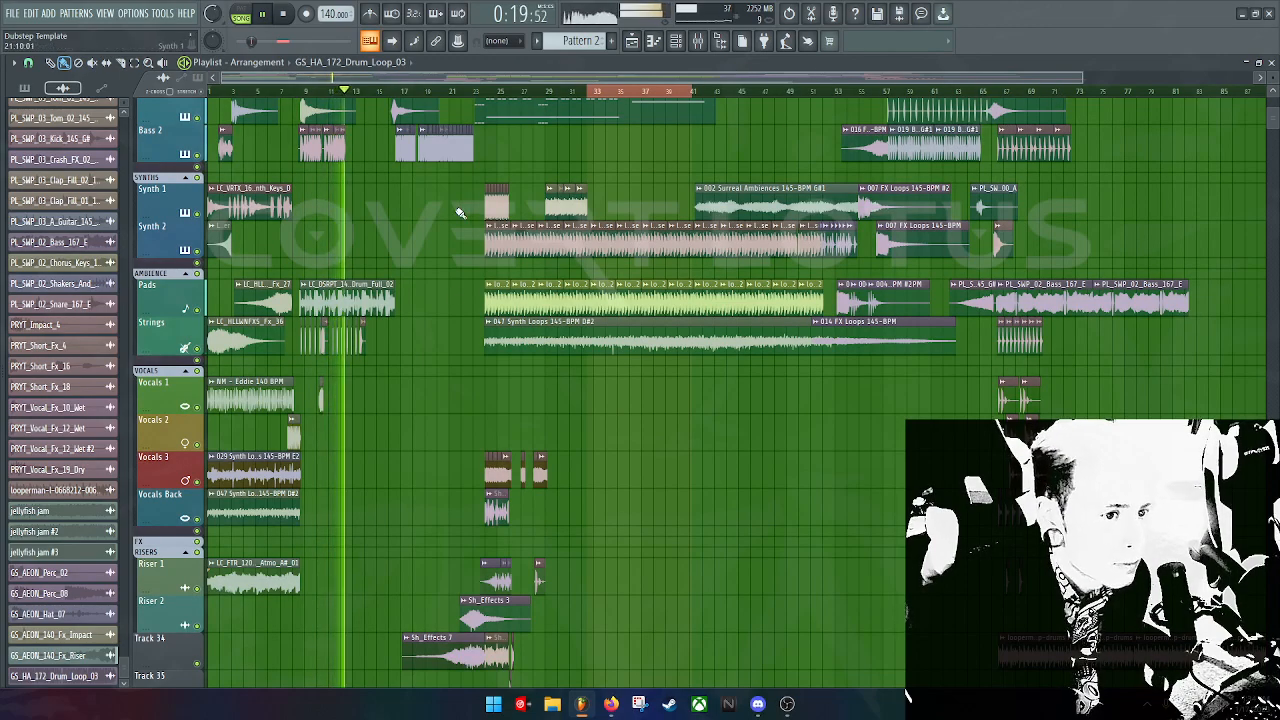
{"action": "scroll", "coordinate": [423, 262], "scroll_direction": "up", "scroll_amount": 3}
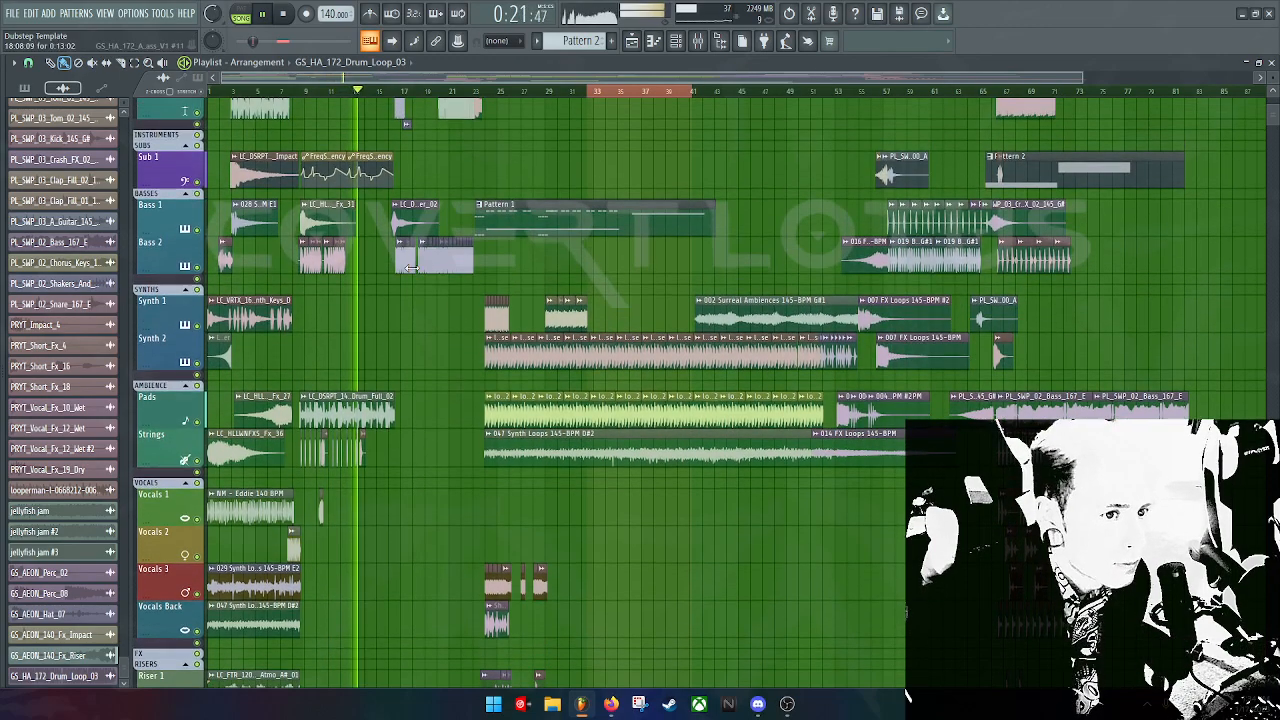
{"action": "scroll", "coordinate": [371, 340], "scroll_direction": "up", "scroll_amount": 2}
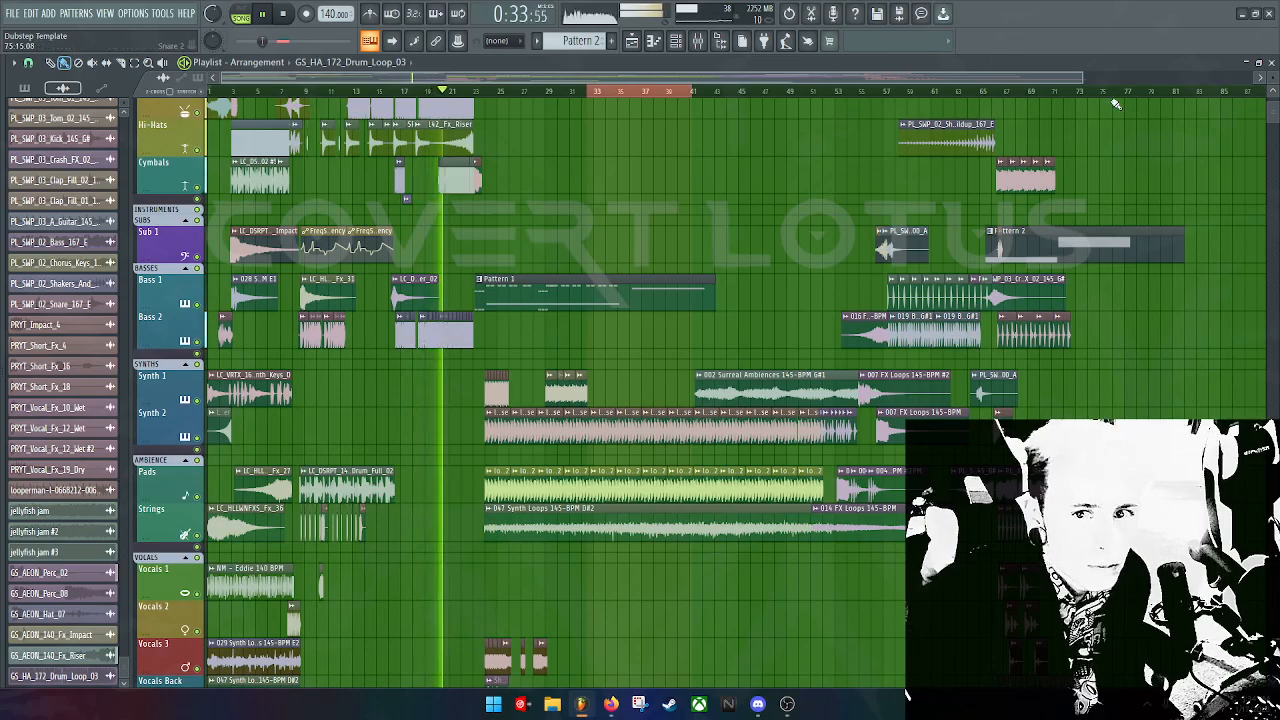
{"action": "scroll", "coordinate": [440, 88], "scroll_direction": "up", "scroll_amount": 6}
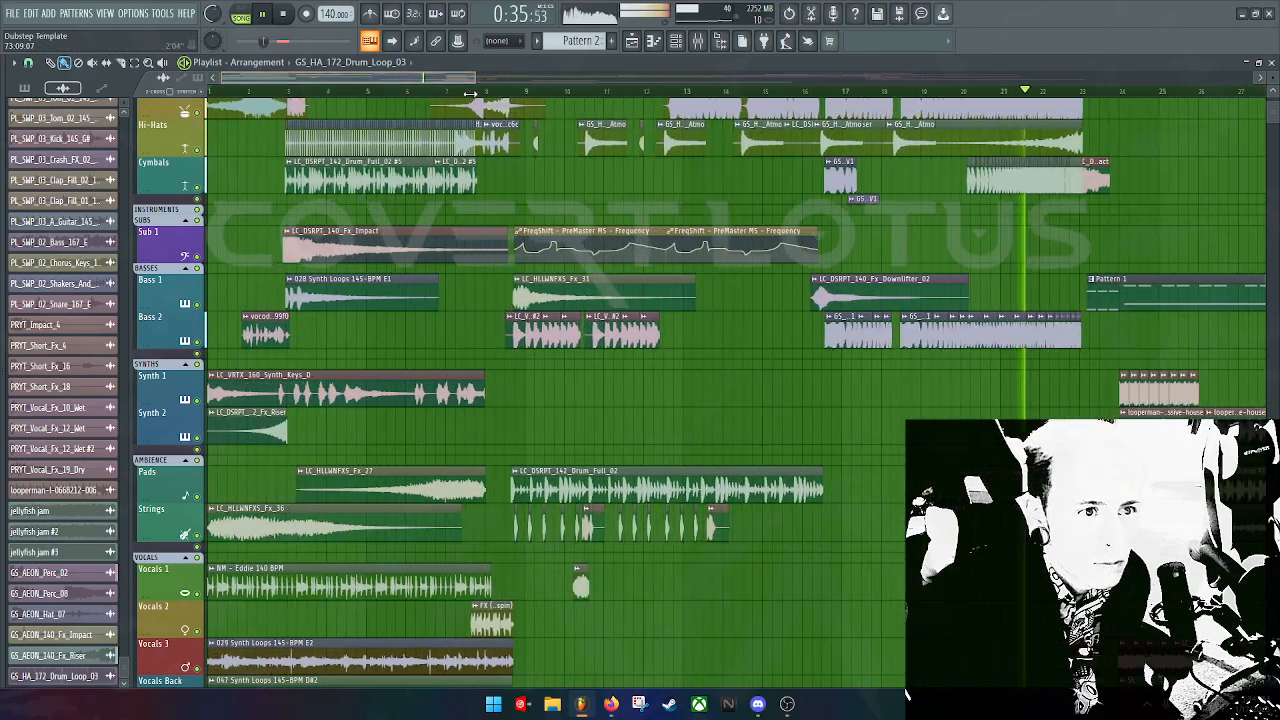
{"action": "left_click_drag", "start_coordinate": [440, 88], "coordinate": [571, 120]}
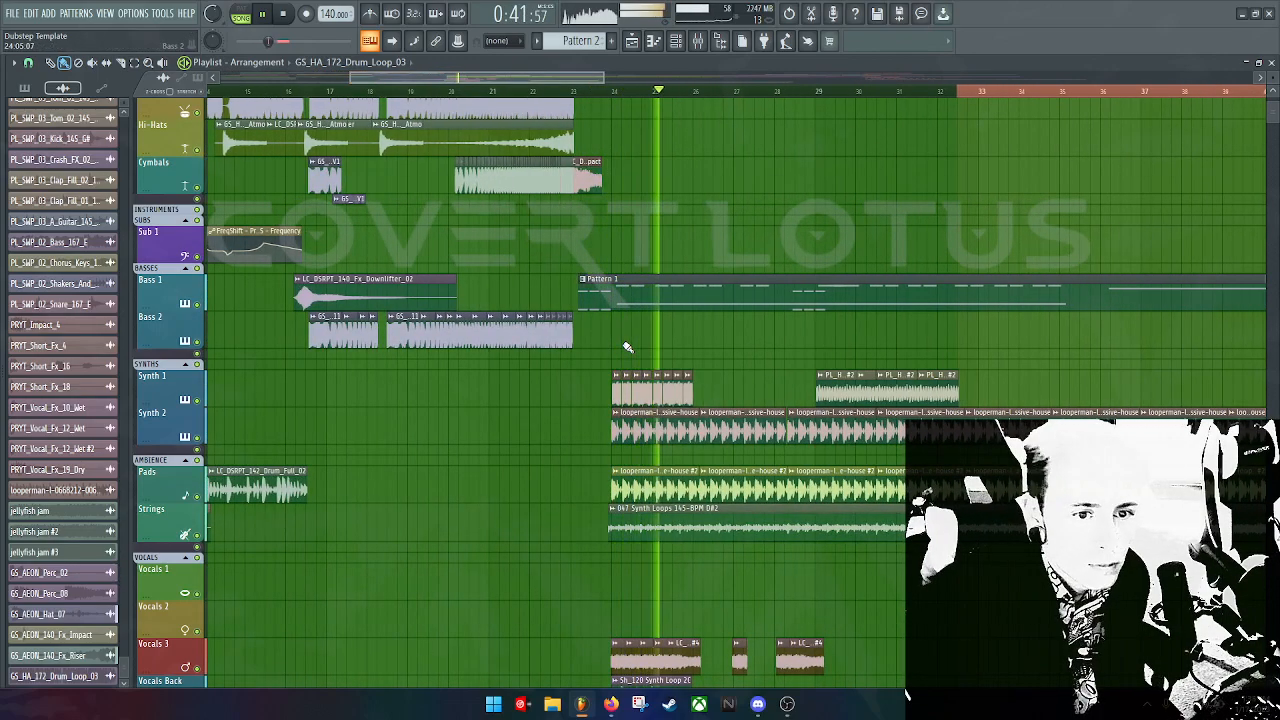
Step: Open Pattern 1's LOTUS MADE notes in the Piano roll, then reposition and zoom it
{"action": "double_click", "coordinate": [671, 300]}
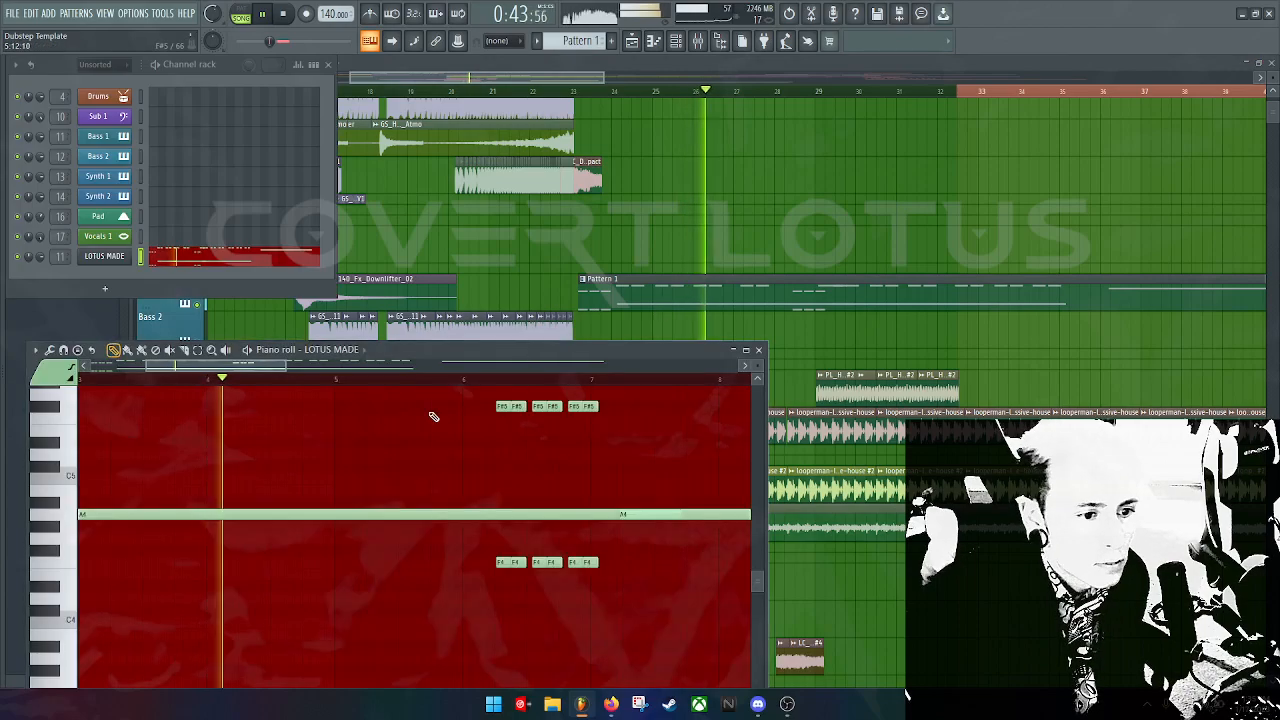
{"action": "left_click_drag", "start_coordinate": [471, 349], "coordinate": [689, 148]}
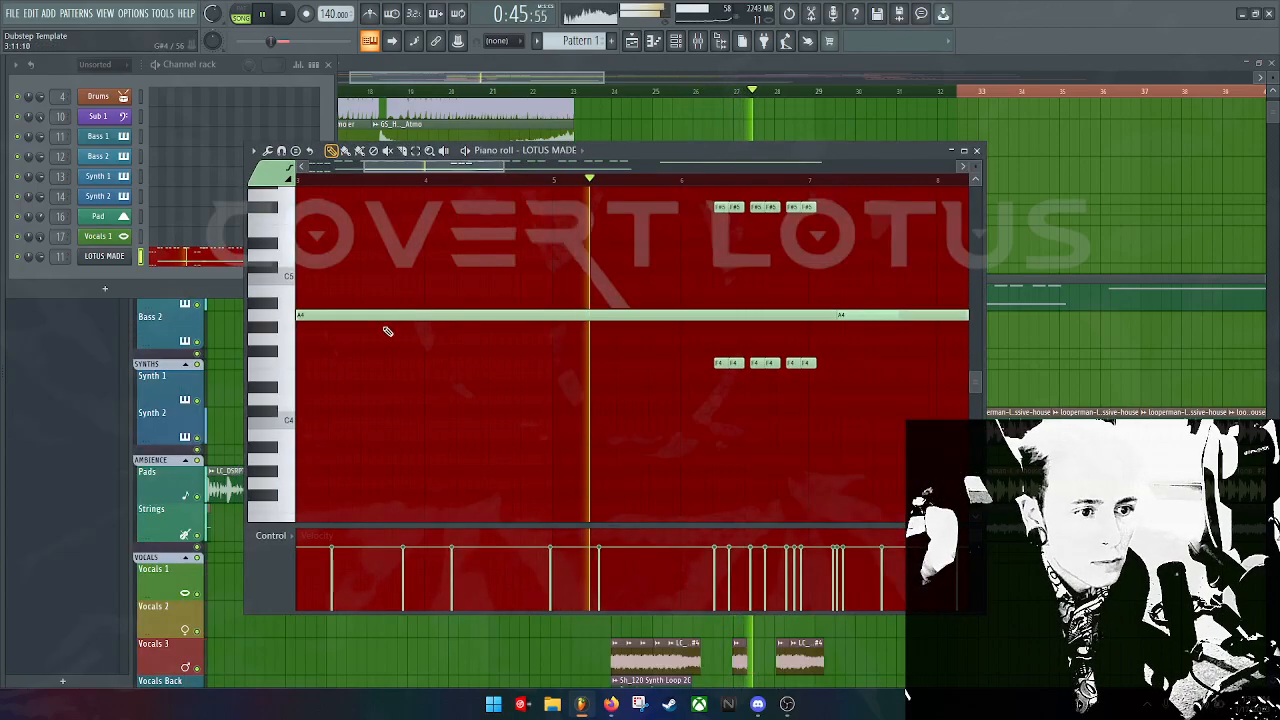
{"action": "left_click_drag", "start_coordinate": [309, 527], "coordinate": [343, 513]}
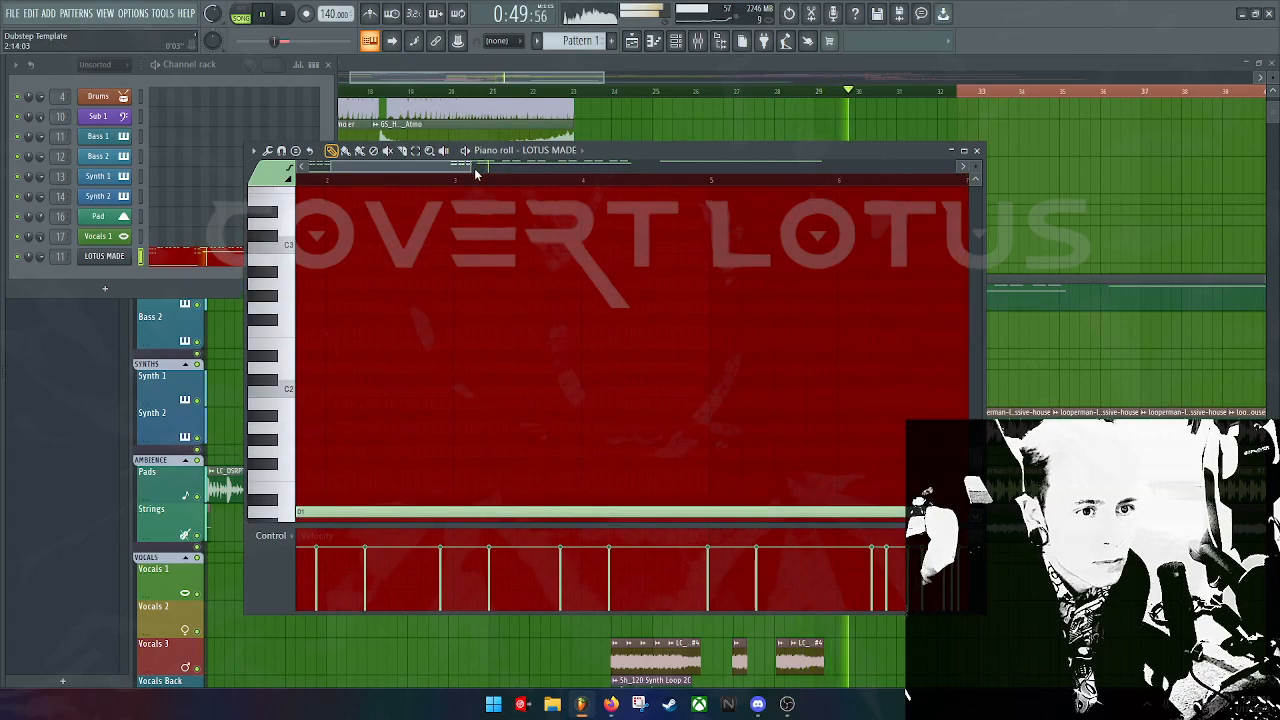
{"action": "left_click_drag", "start_coordinate": [471, 167], "coordinate": [1104, 186]}
{"action": "scroll", "coordinate": [749, 371], "scroll_direction": "up", "scroll_amount": 10}
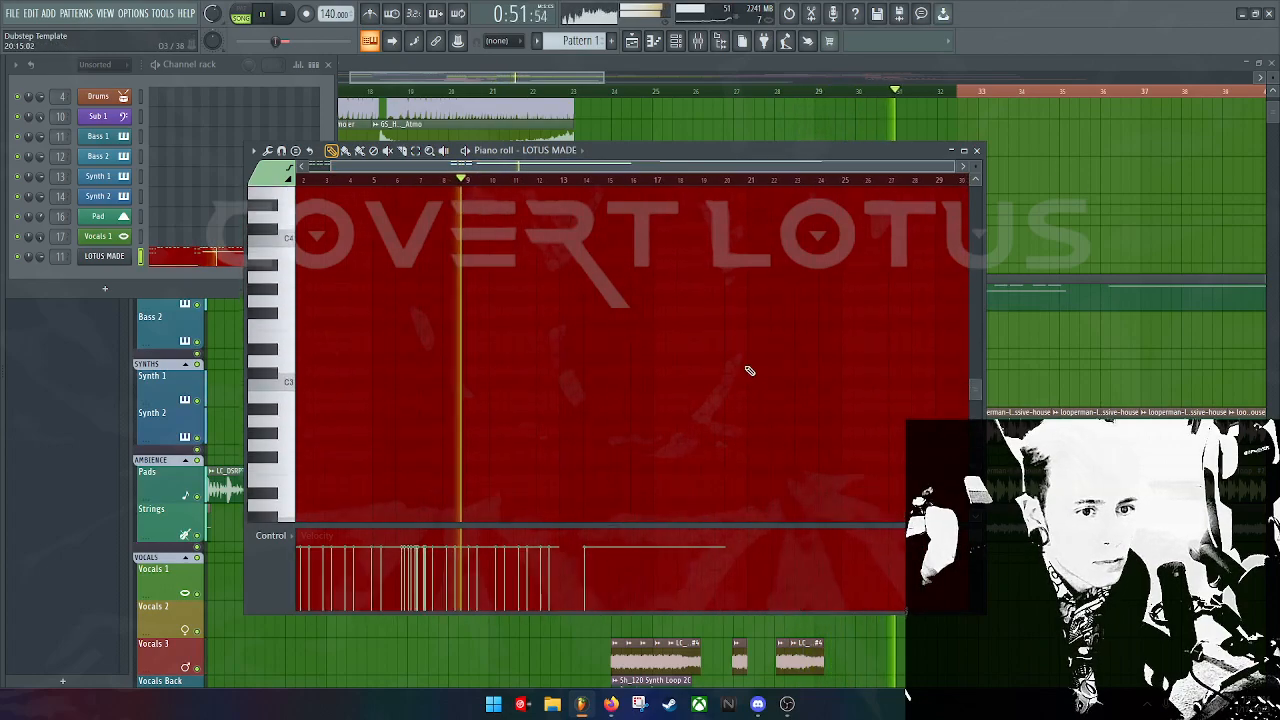
{"action": "scroll", "coordinate": [716, 396], "scroll_direction": "down", "scroll_amount": 2}
Step: Stop playback, audition the LOTUS MADE sound at D5 and E5, and return to the Playlist
{"action": "key", "text": "space"}
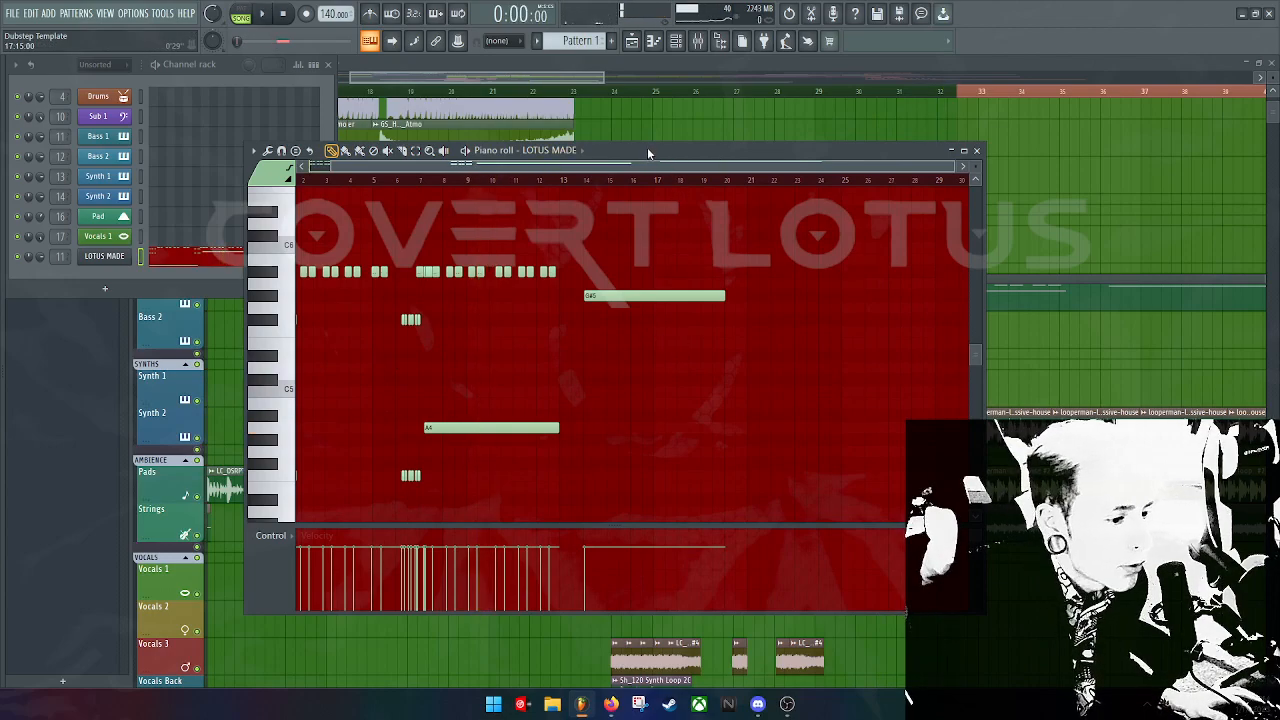
{"action": "left_click", "coordinate": [289, 379]}
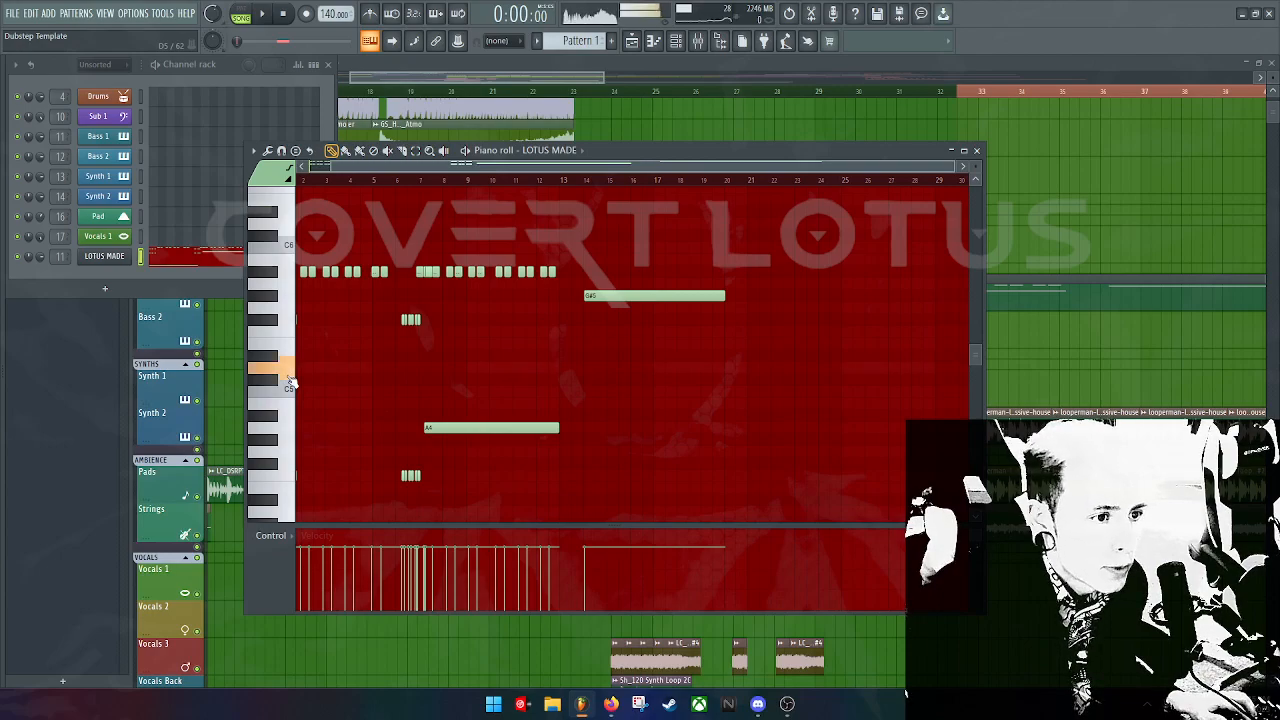
{"action": "key", "text": "c"}
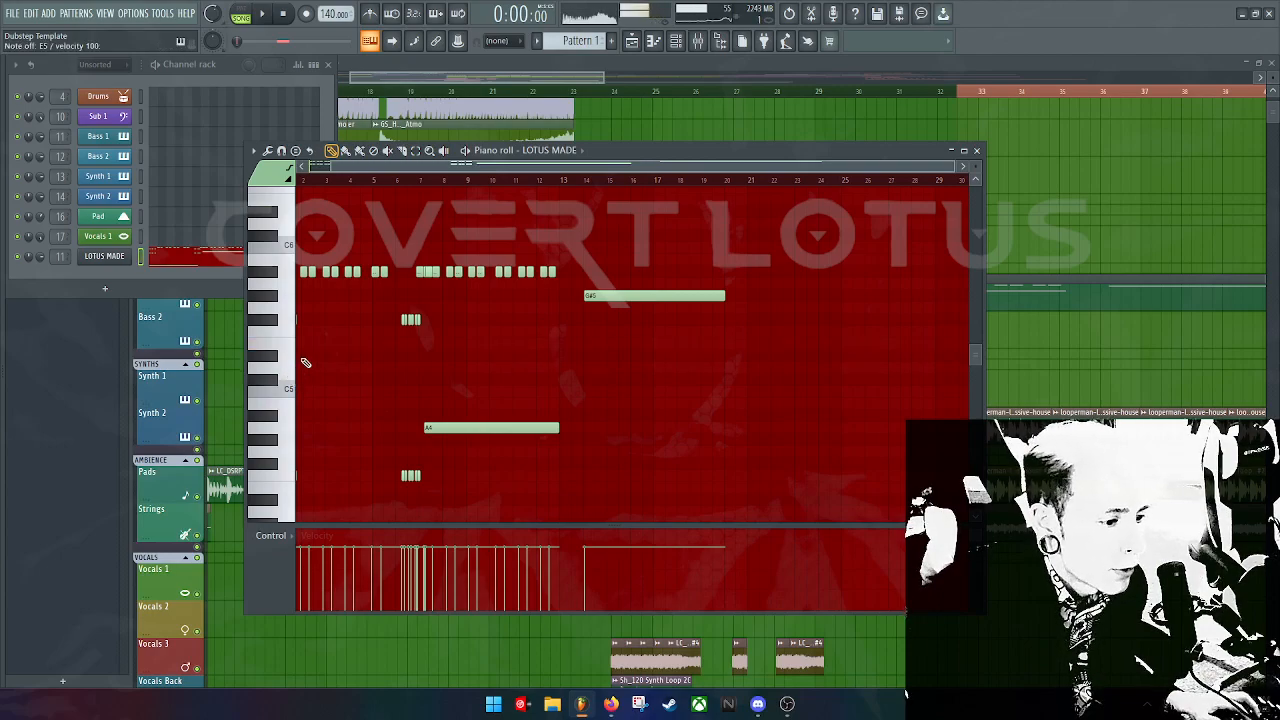
{"action": "key", "text": "c"}
{"action": "key", "text": "c"}
{"action": "key", "text": "c"}
{"action": "key", "text": "c"}
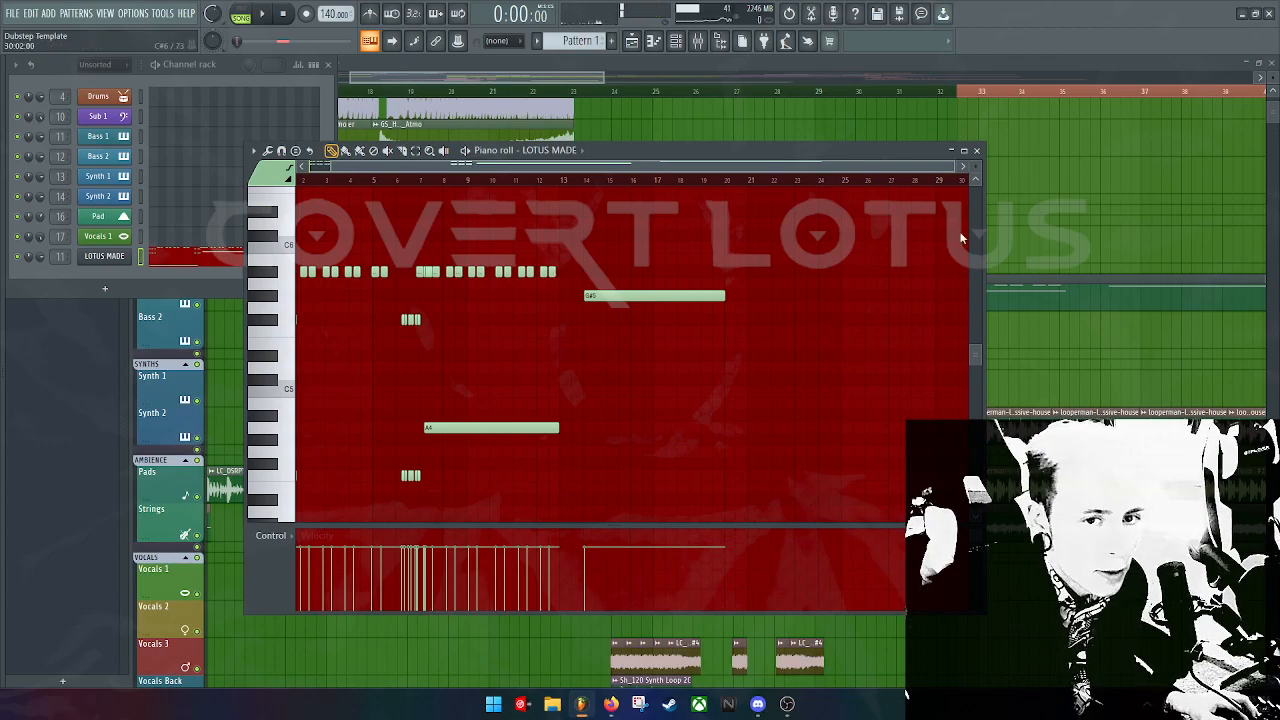
{"action": "left_click_drag", "start_coordinate": [519, 76], "coordinate": [390, 80]}
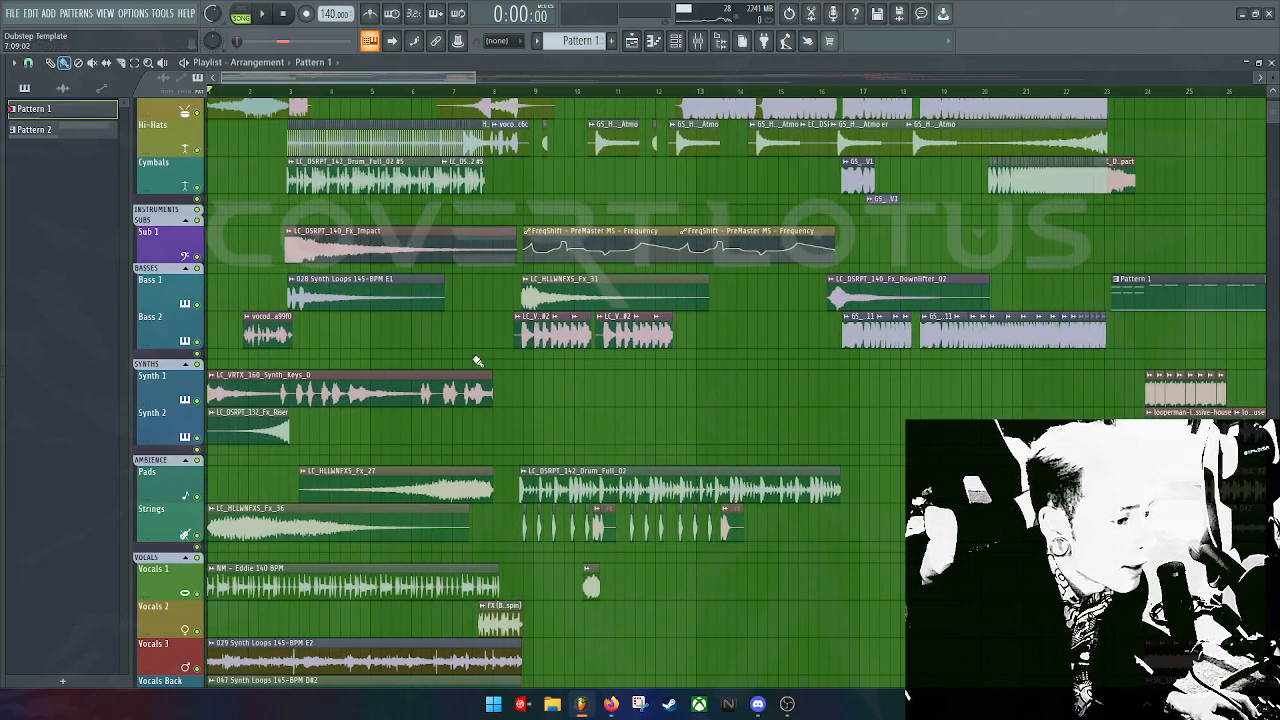
Step: Inspect the FreqShift frequency automation clip, then close its editor
{"action": "scroll", "coordinate": [477, 361], "scroll_direction": "down", "scroll_amount": 5}
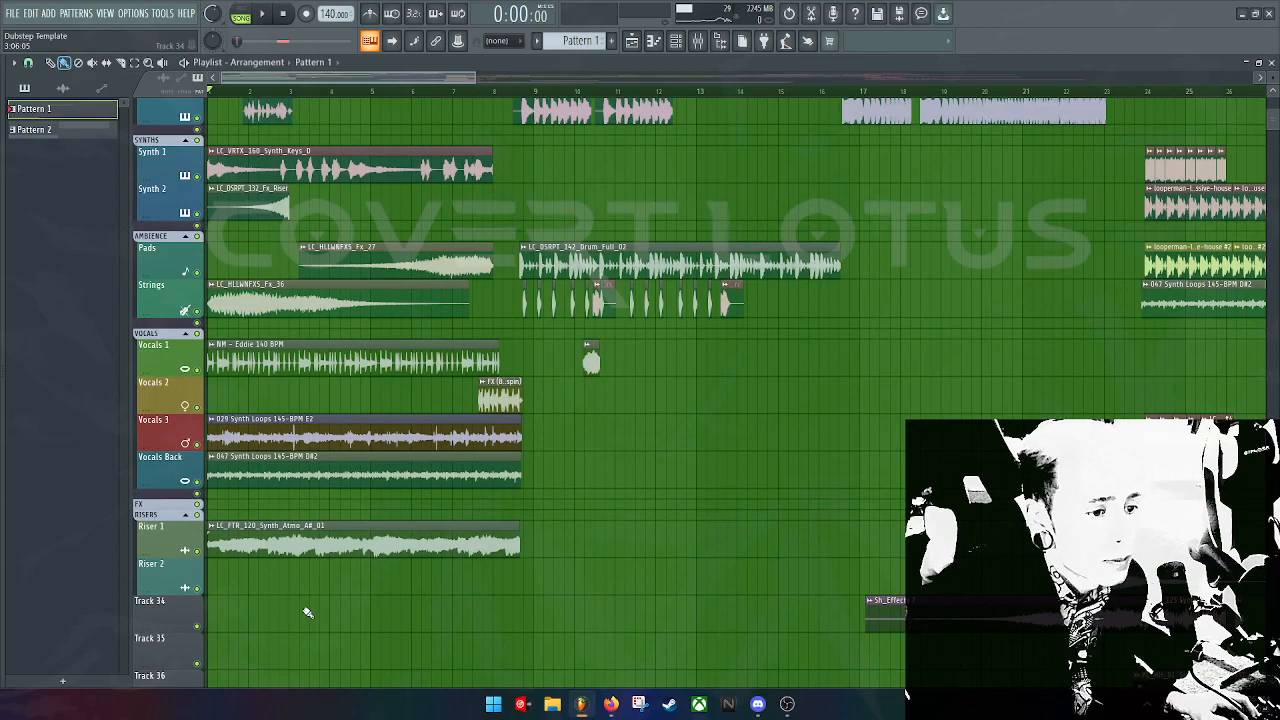
{"action": "scroll", "coordinate": [308, 612], "scroll_direction": "up", "scroll_amount": 7}
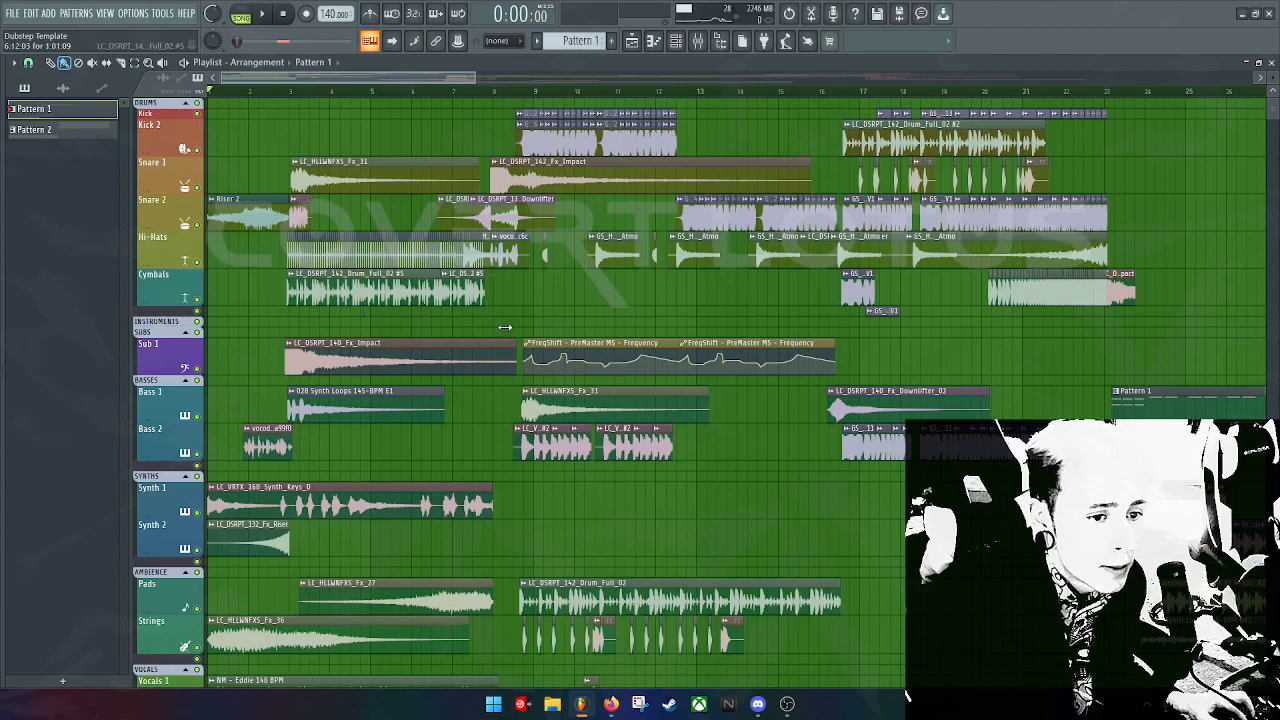
{"action": "double_click", "coordinate": [555, 342]}
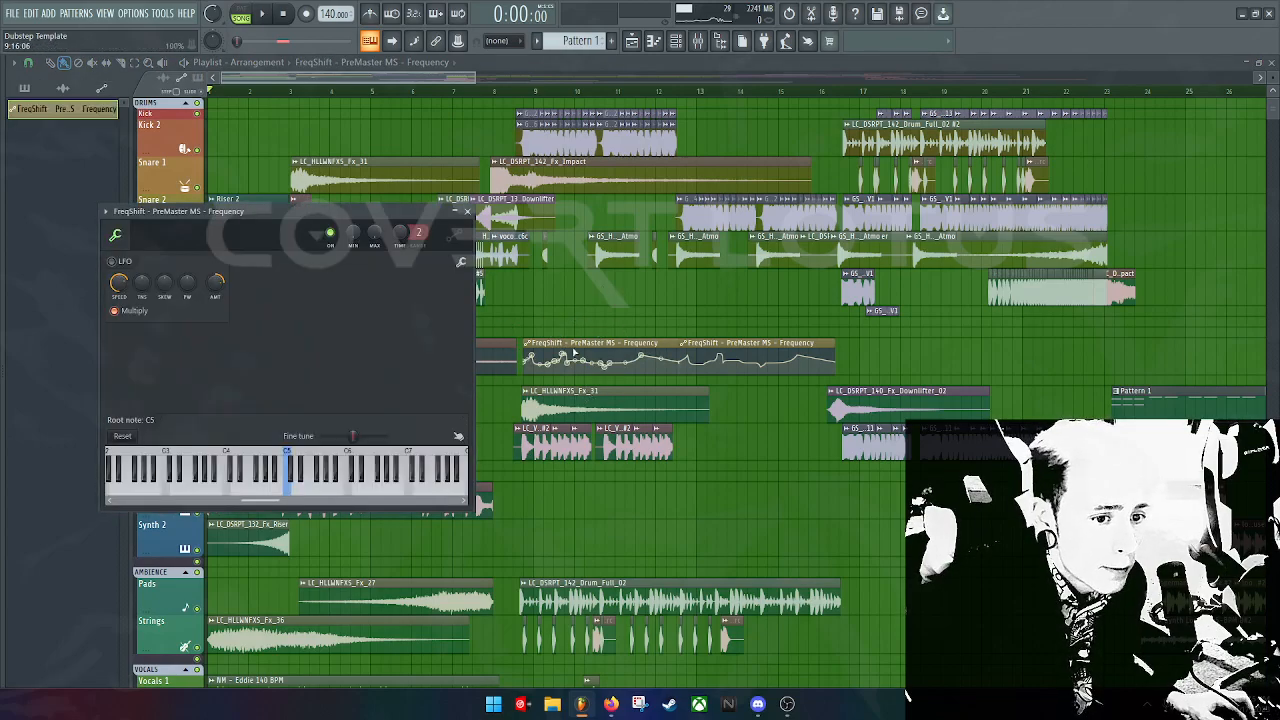
{"action": "double_click", "coordinate": [572, 345]}
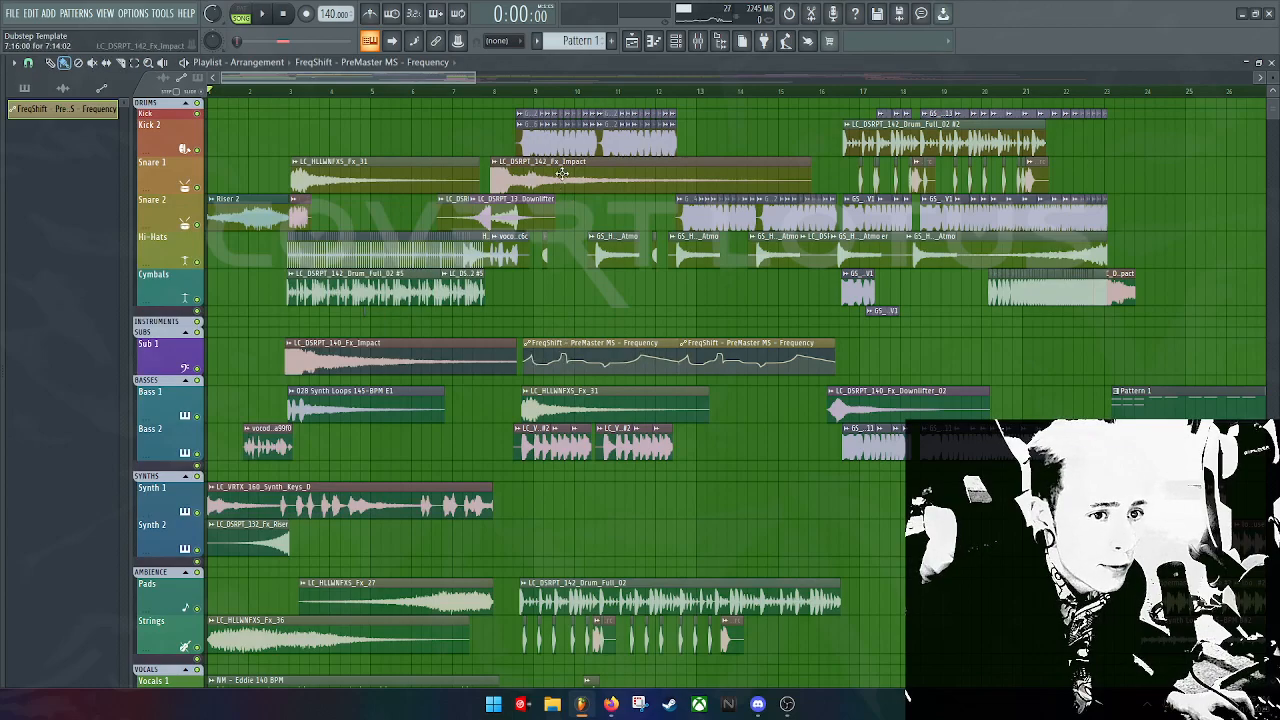
Step: Review the SynthBass sample settings and the Bass 2 vocoder clip settings
{"action": "double_click", "coordinate": [524, 134]}
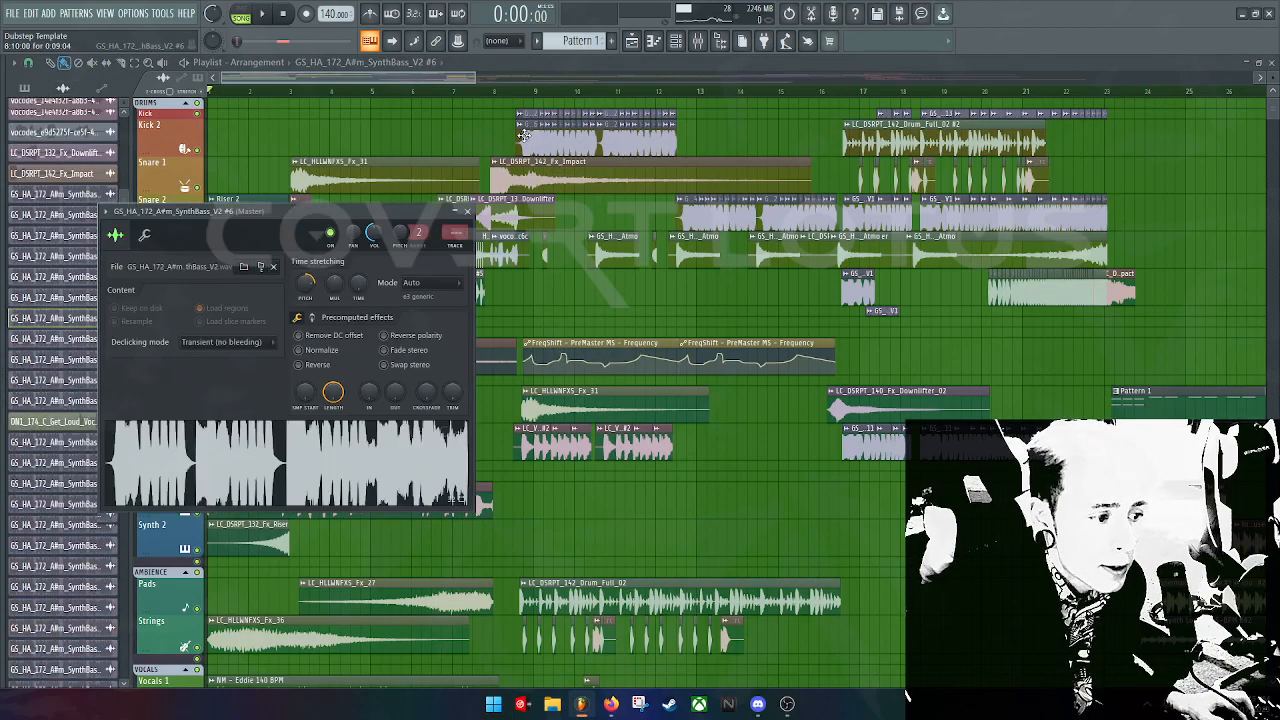
{"action": "left_click_drag", "start_coordinate": [290, 230], "coordinate": [448, 223]}
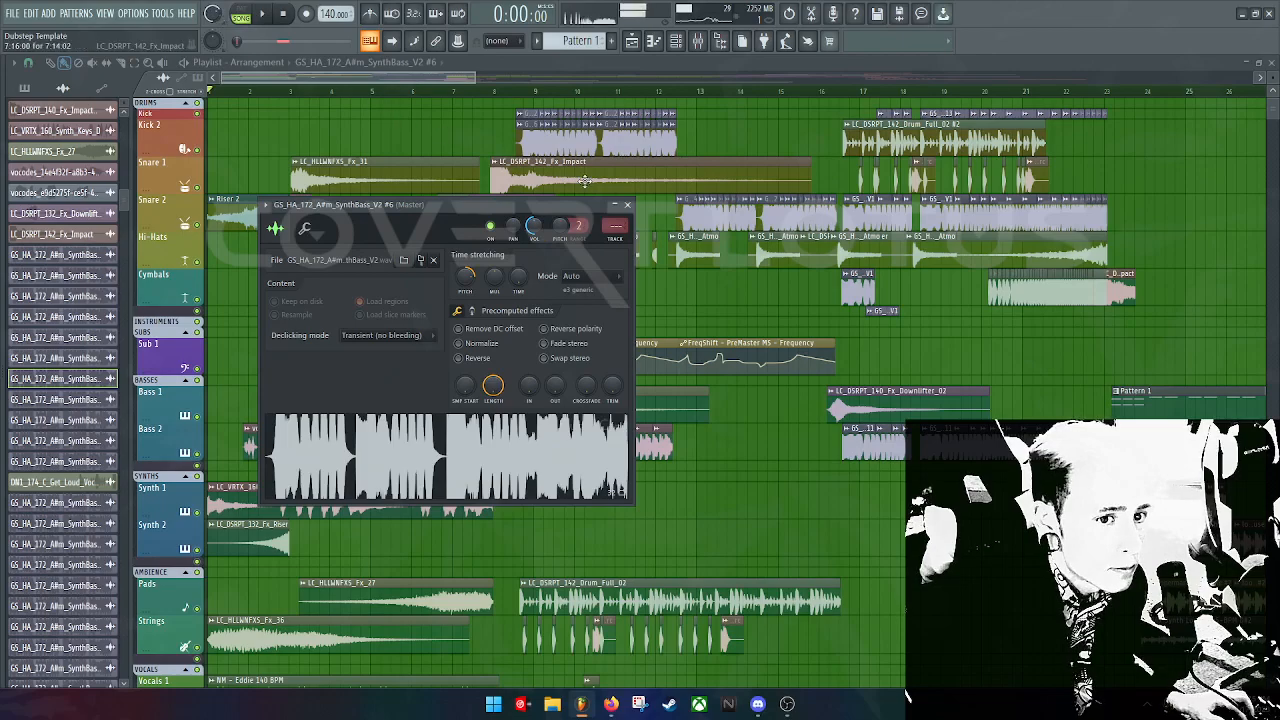
{"action": "left_click", "coordinate": [627, 204]}
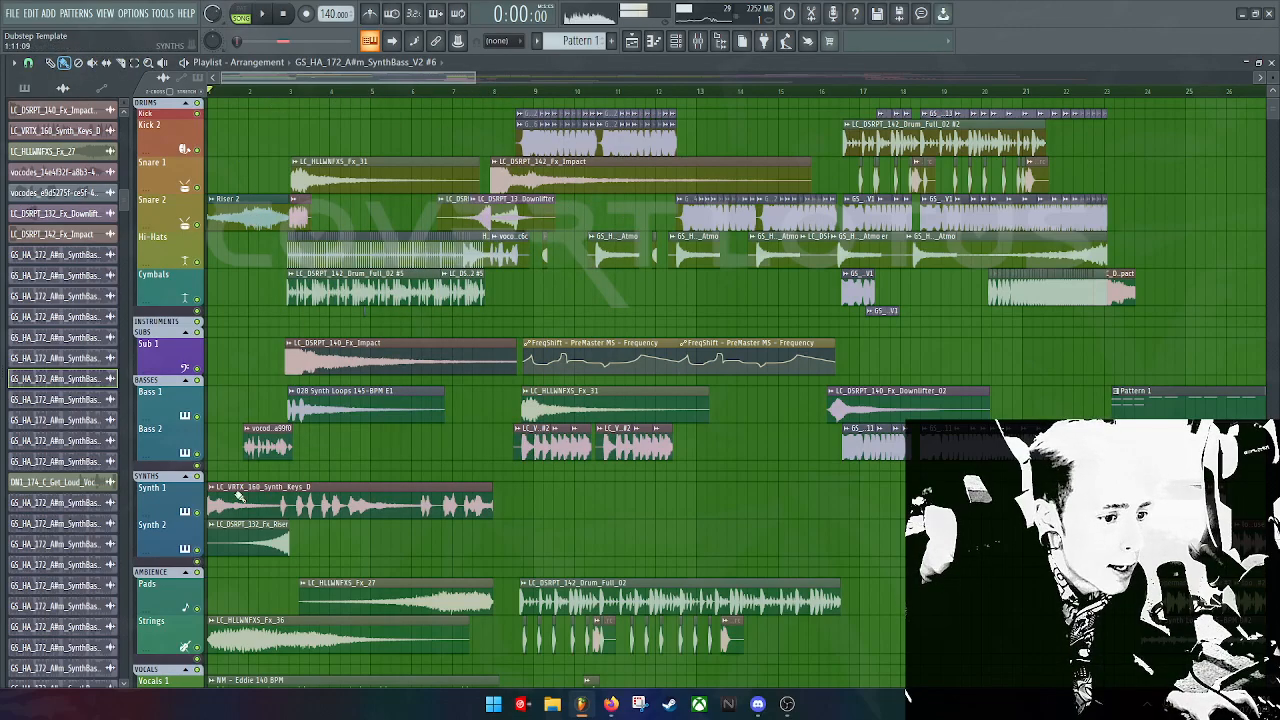
{"action": "double_click", "coordinate": [268, 445]}
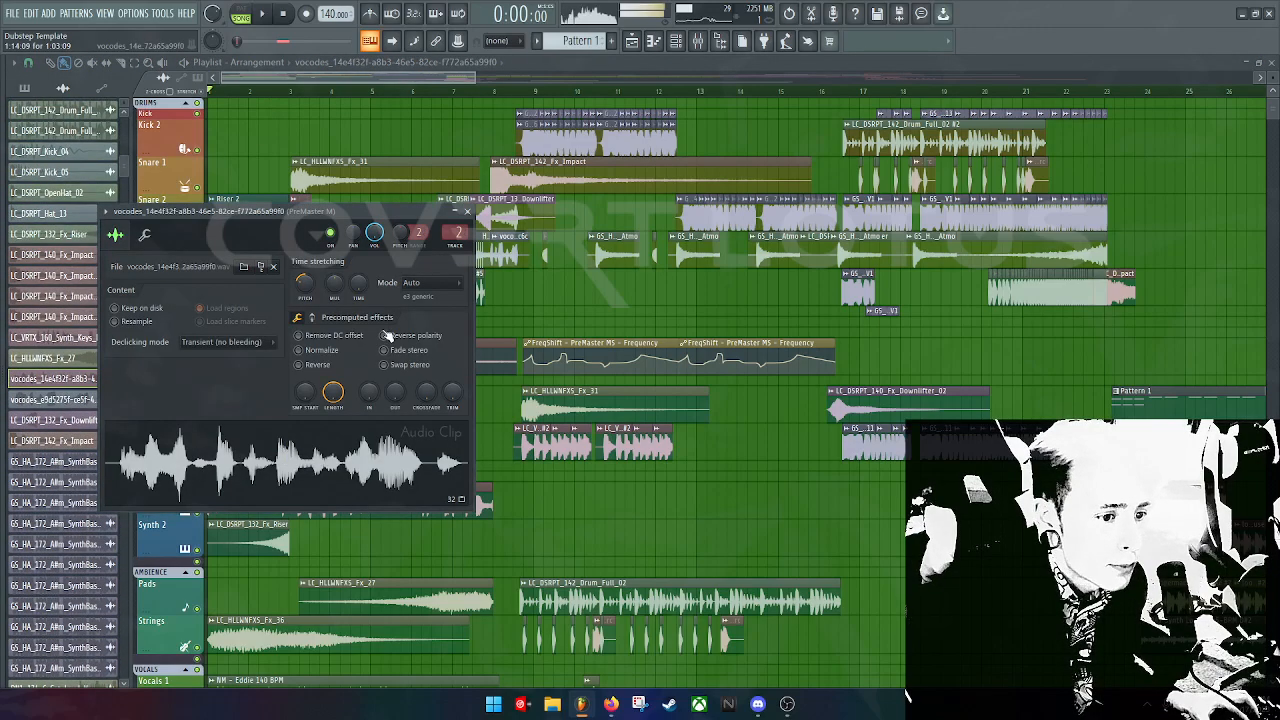
{"action": "left_click", "coordinate": [469, 213]}
Step: Zoom the playlist in on the early bars, play from the start, and open the FILE menu
{"action": "scroll", "coordinate": [335, 480], "scroll_direction": "down", "scroll_amount": 10}
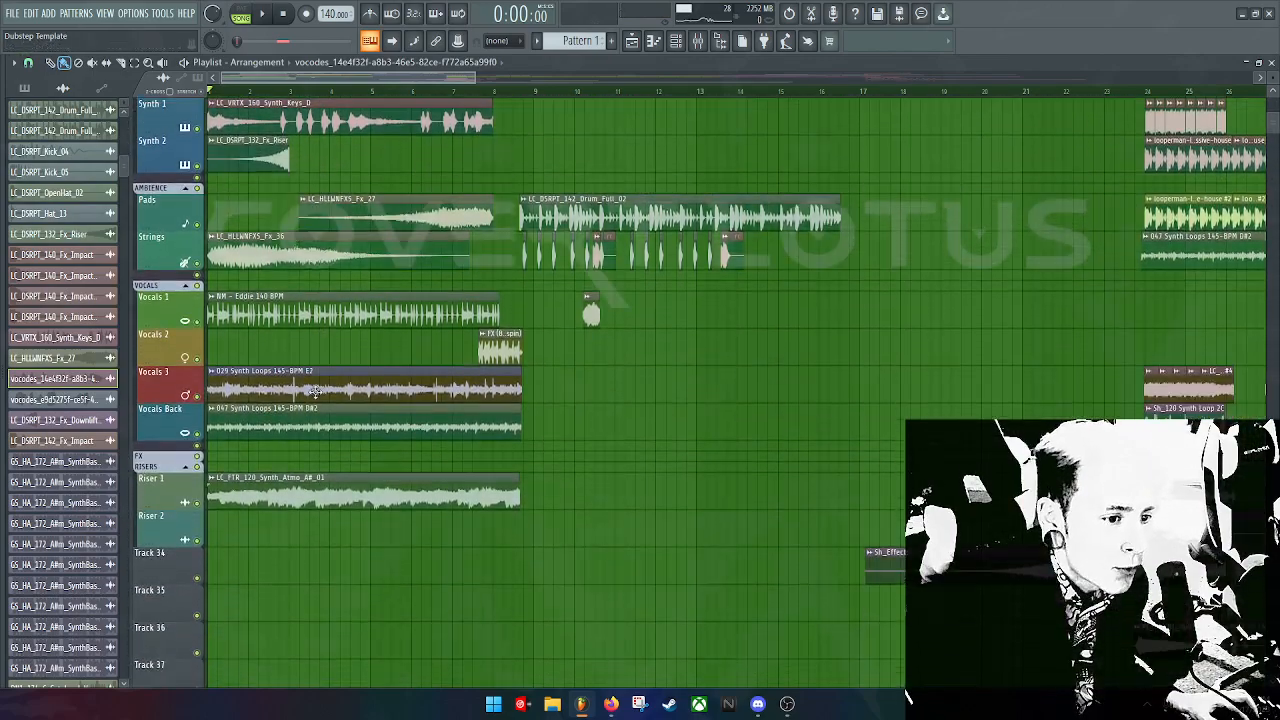
{"action": "scroll", "coordinate": [335, 480], "scroll_direction": "up", "scroll_amount": 3}
{"action": "scroll", "coordinate": [704, 480], "scroll_direction": "up", "scroll_amount": 3}
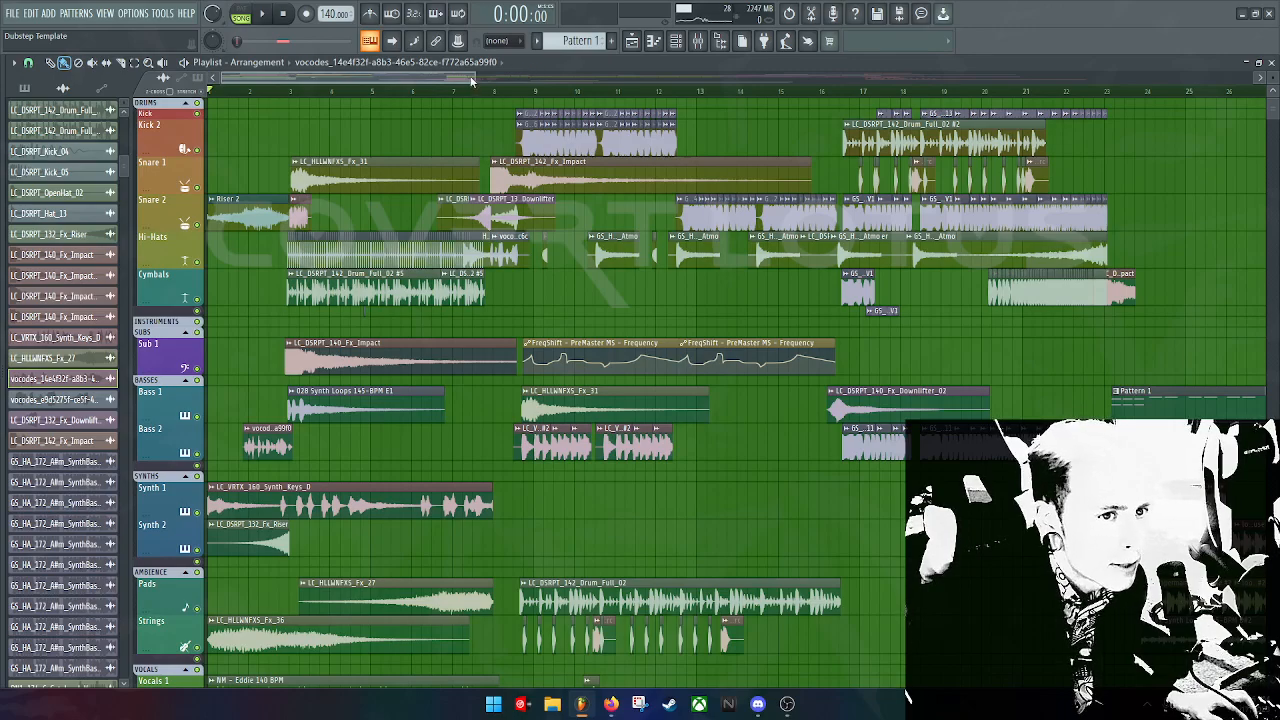
{"action": "left_click_drag", "start_coordinate": [471, 80], "coordinate": [346, 77]}
{"action": "key", "text": "space"}
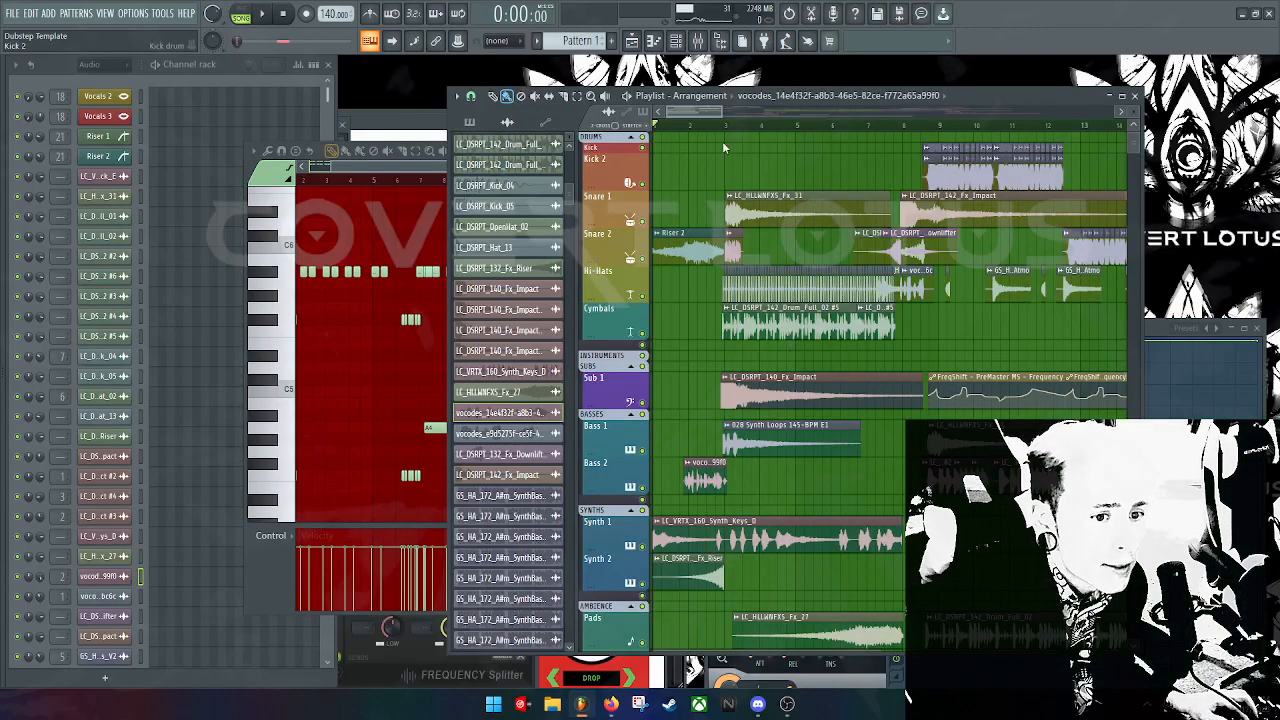
{"action": "left_click_drag", "start_coordinate": [950, 94], "coordinate": [567, 62]}
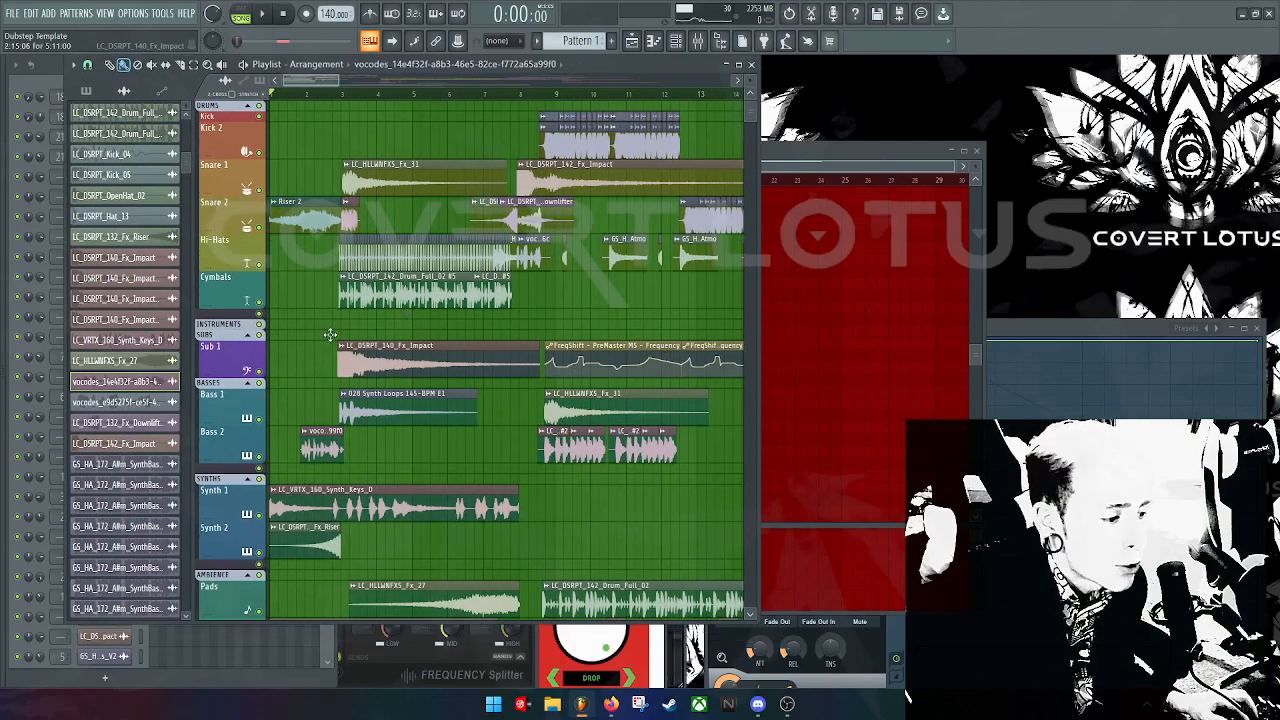
{"action": "left_click", "coordinate": [13, 13]}
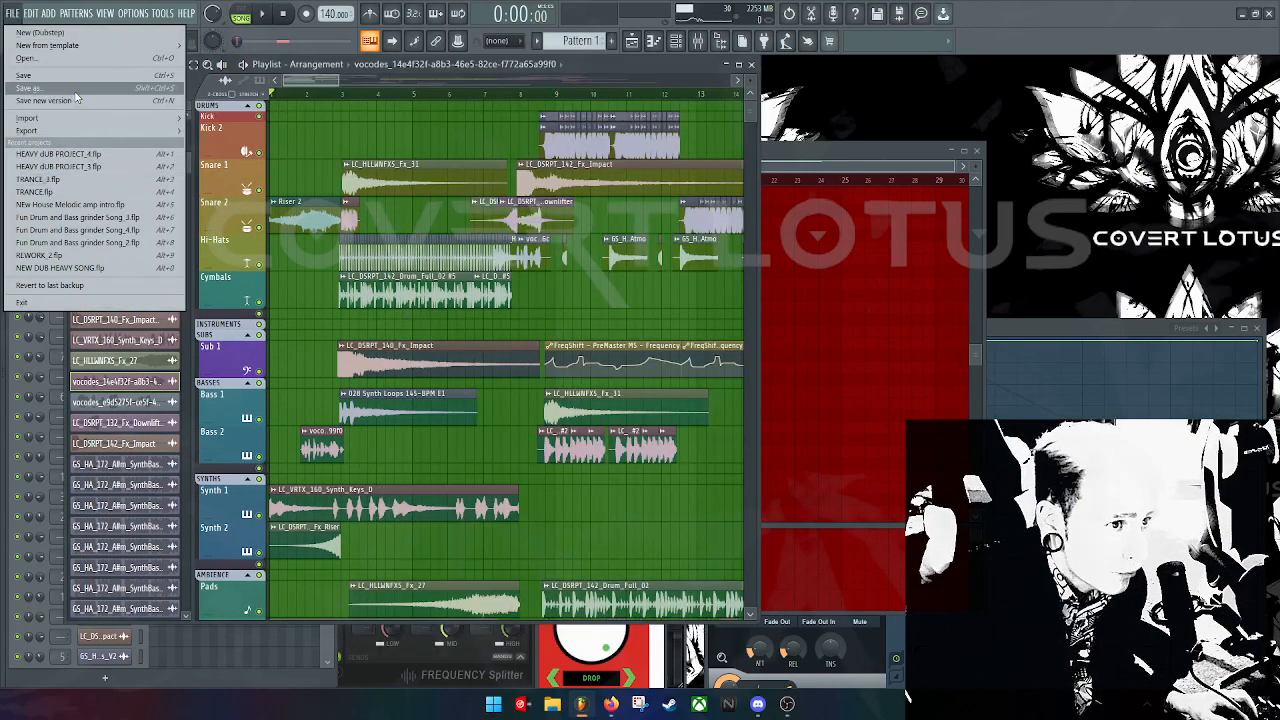
Step: Choose New from template > Dubstep and answer the save-changes prompt to load it
{"action": "mouse_move", "coordinate": [47, 45]}
{"action": "left_click", "coordinate": [440, 254]}
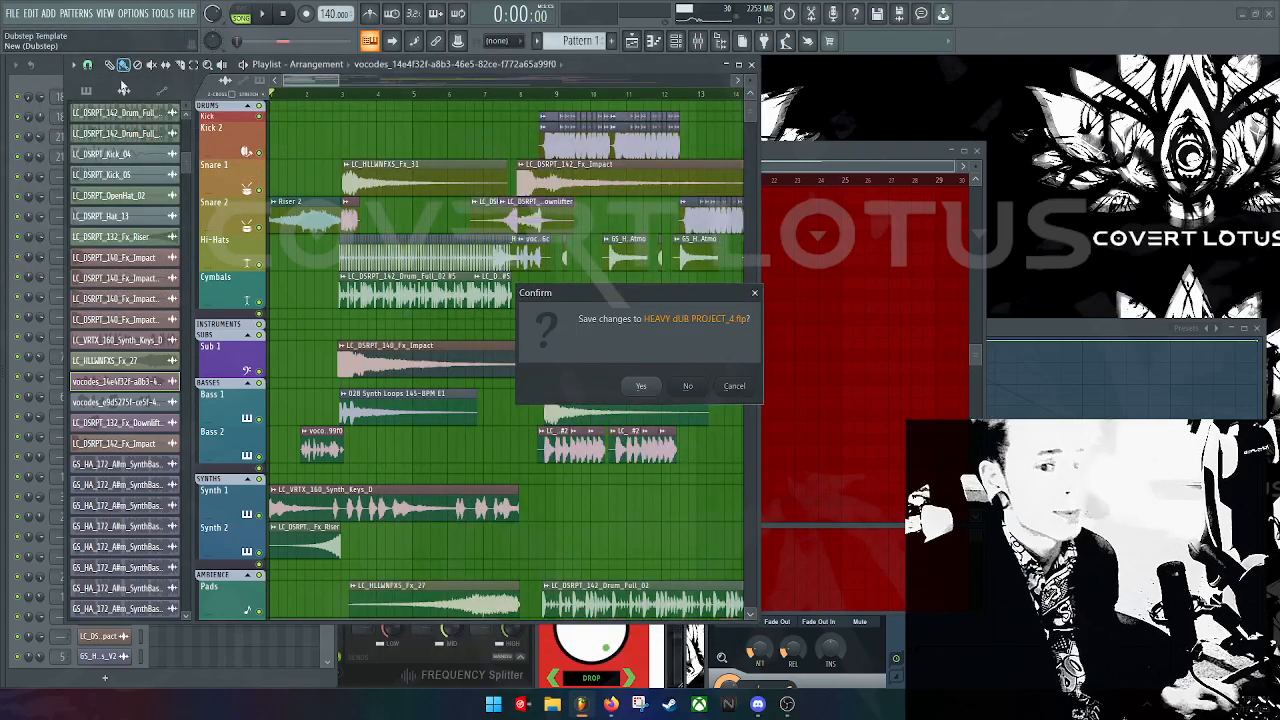
{"action": "left_click", "coordinate": [689, 385]}
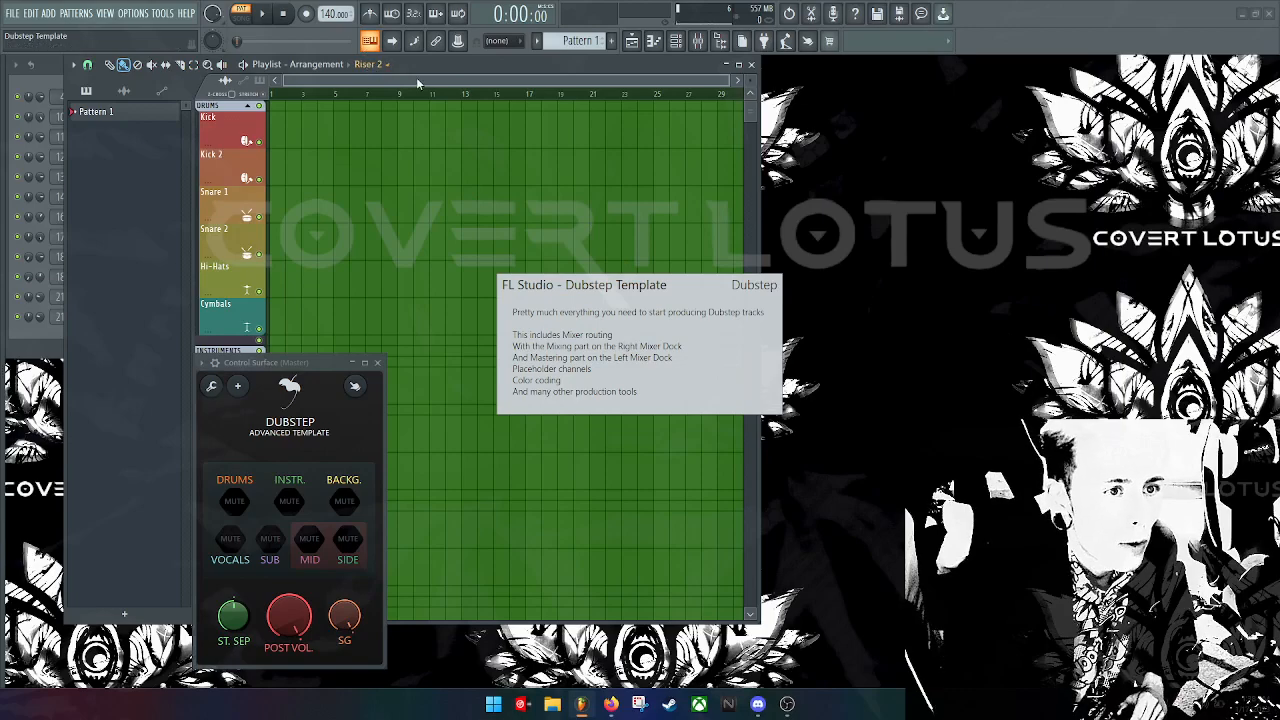
Step: Spread out the Playlist, Channel rack and Mixer windows and close the Control Surface
{"action": "left_click_drag", "start_coordinate": [446, 61], "coordinate": [846, 106]}
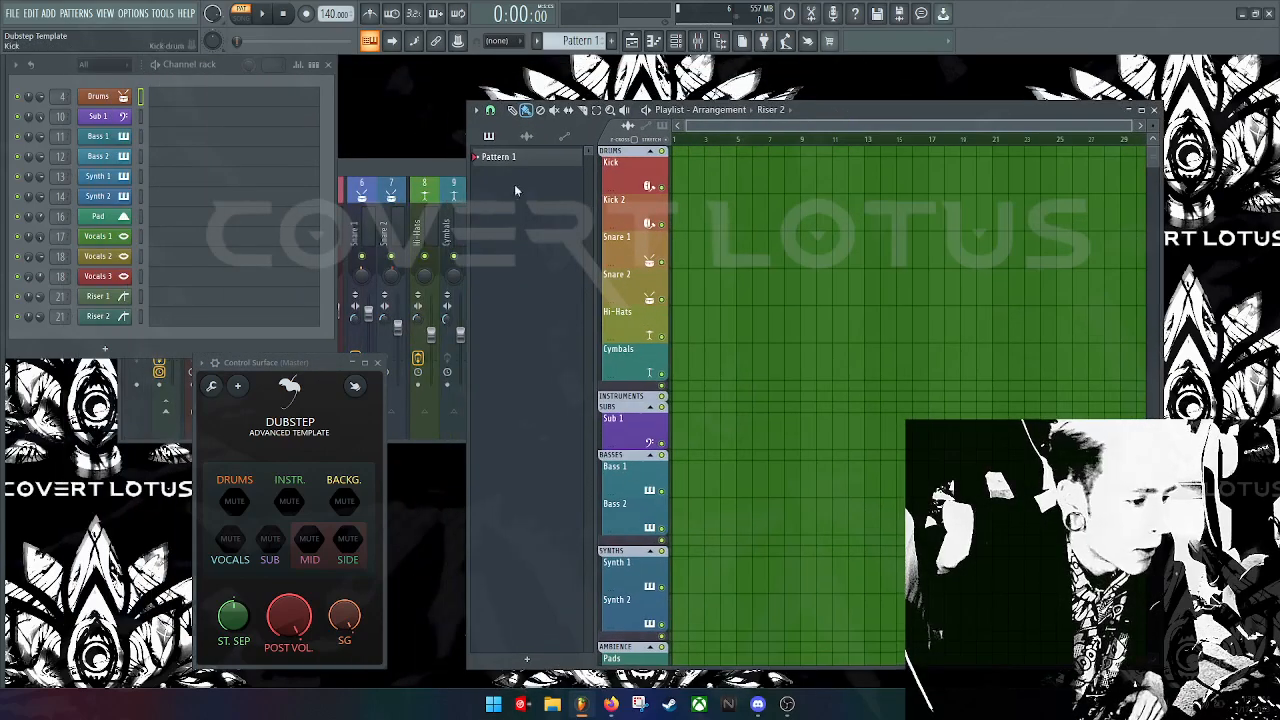
{"action": "left_click_drag", "start_coordinate": [59, 66], "coordinate": [86, 111]}
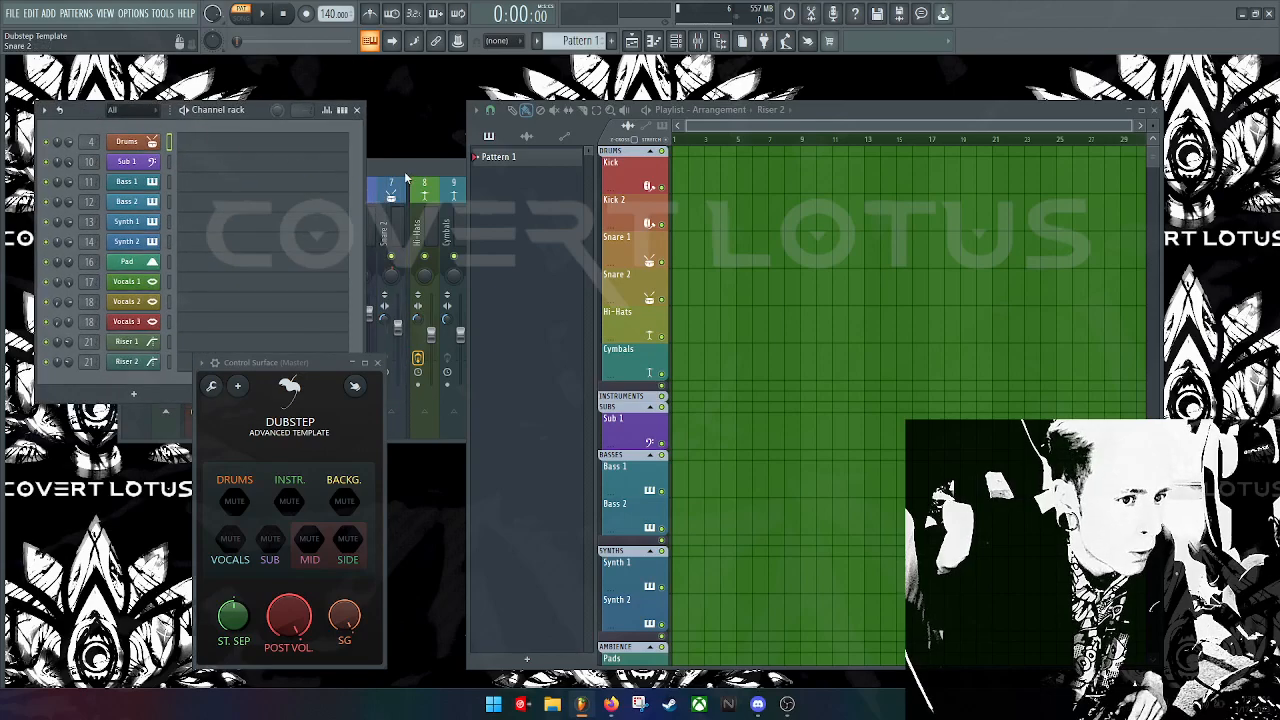
{"action": "left_click", "coordinate": [405, 173]}
{"action": "left_click_drag", "start_coordinate": [390, 173], "coordinate": [587, 161]}
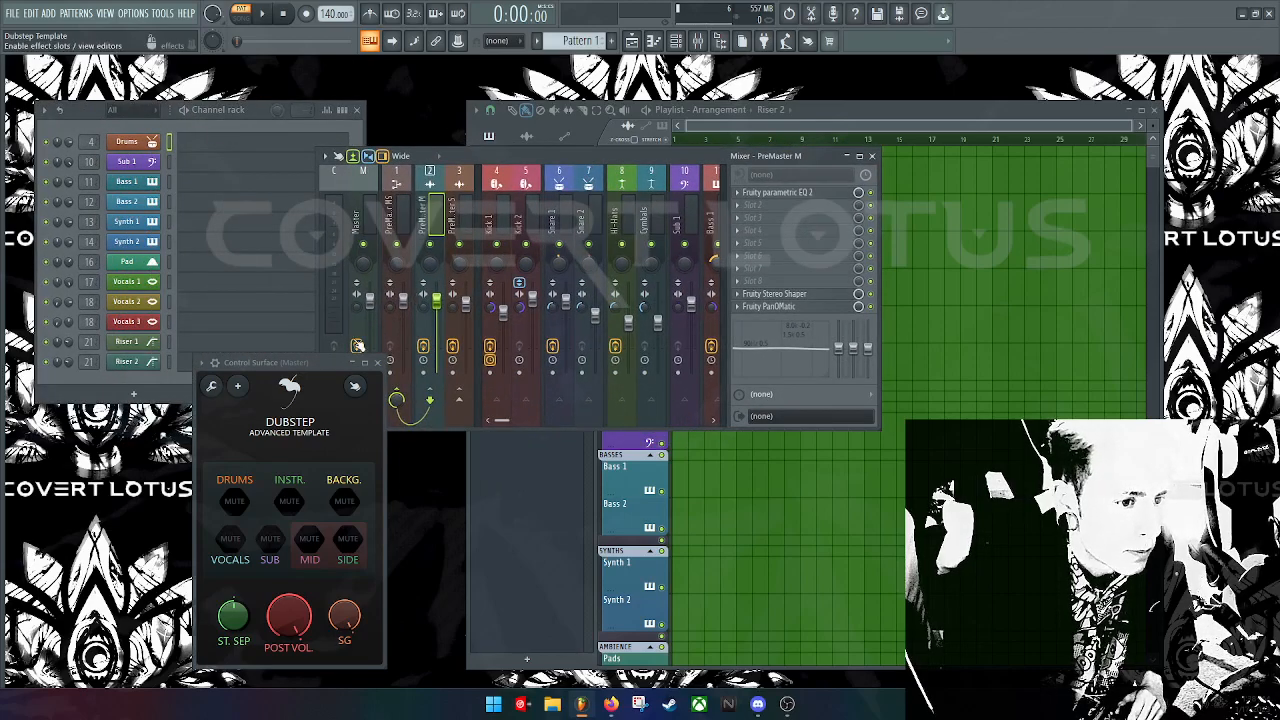
{"action": "left_click_drag", "start_coordinate": [340, 363], "coordinate": [255, 388]}
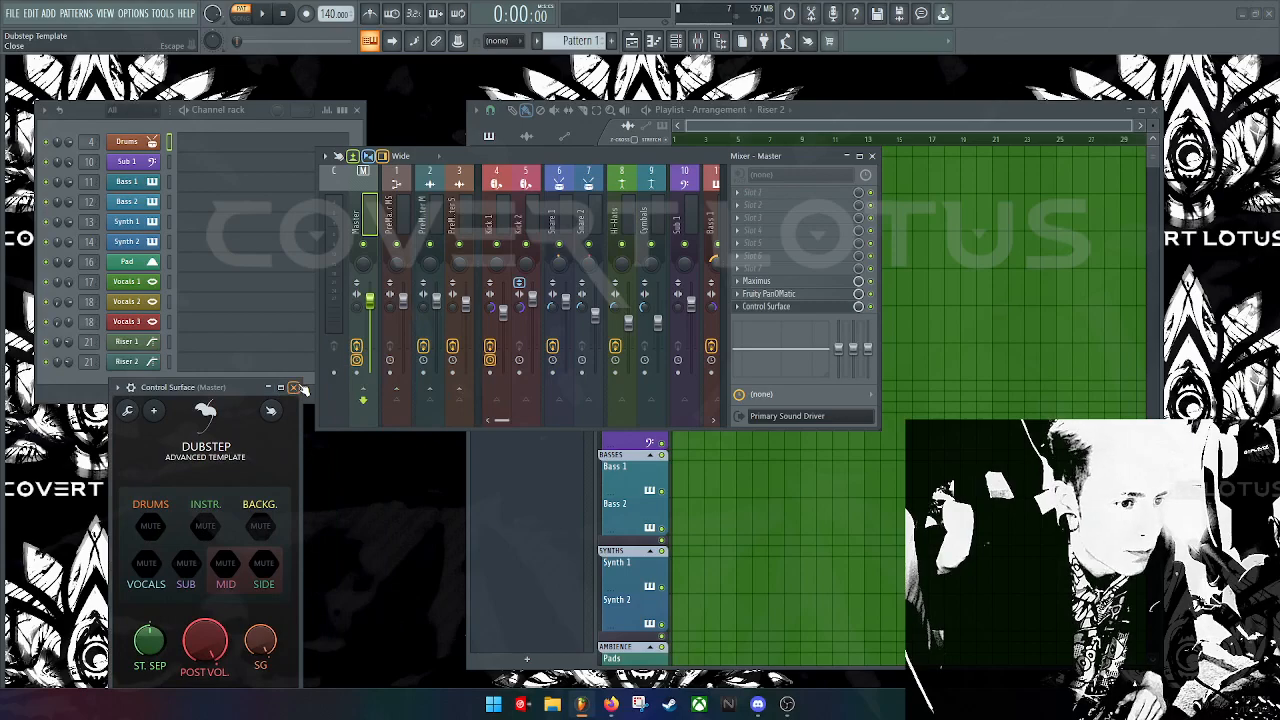
{"action": "left_click", "coordinate": [294, 387]}
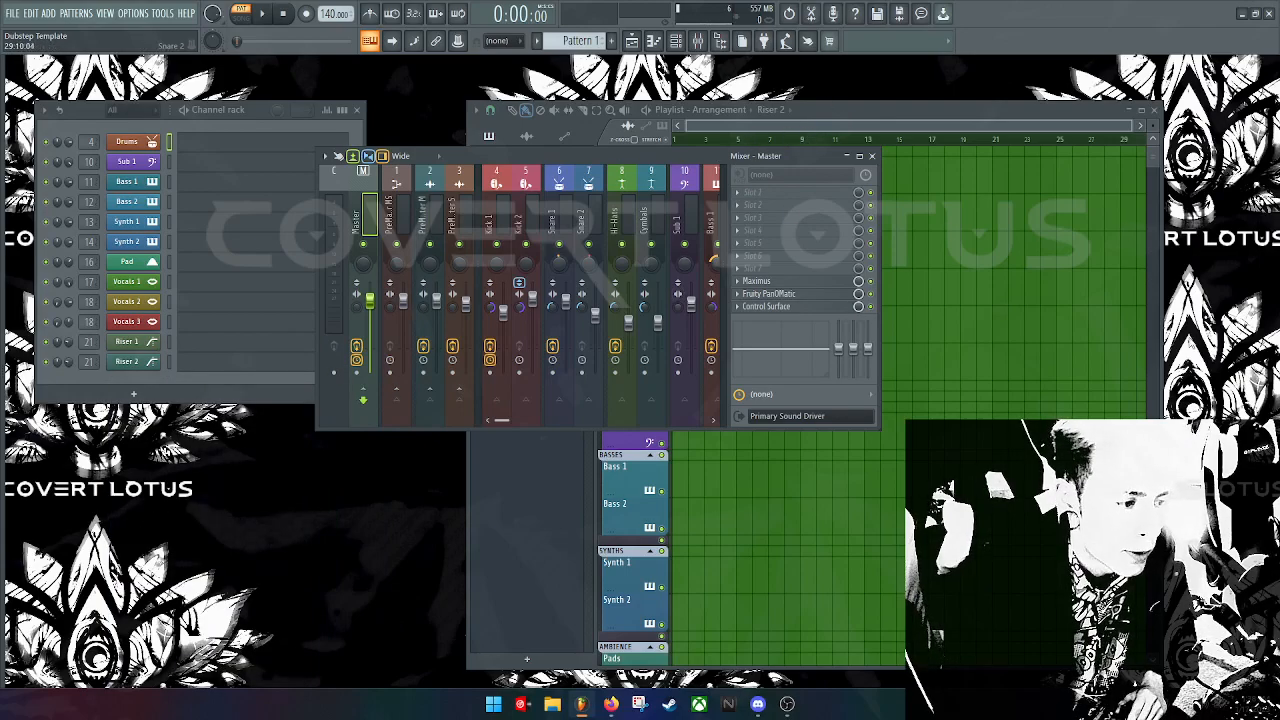
Step: Move the mixer lower left, the playlist up right, and open the sample browser on the left
{"action": "left_click_drag", "start_coordinate": [710, 158], "coordinate": [423, 400]}
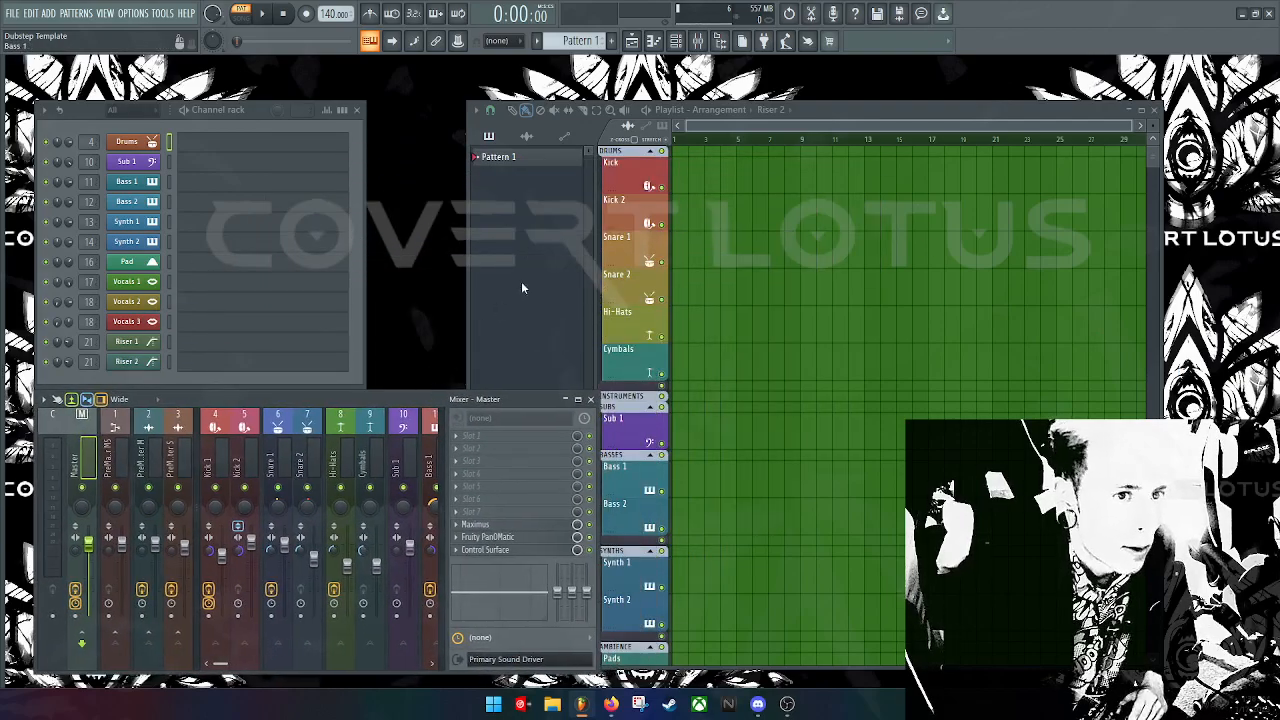
{"action": "left_click_drag", "start_coordinate": [878, 104], "coordinate": [933, 87]}
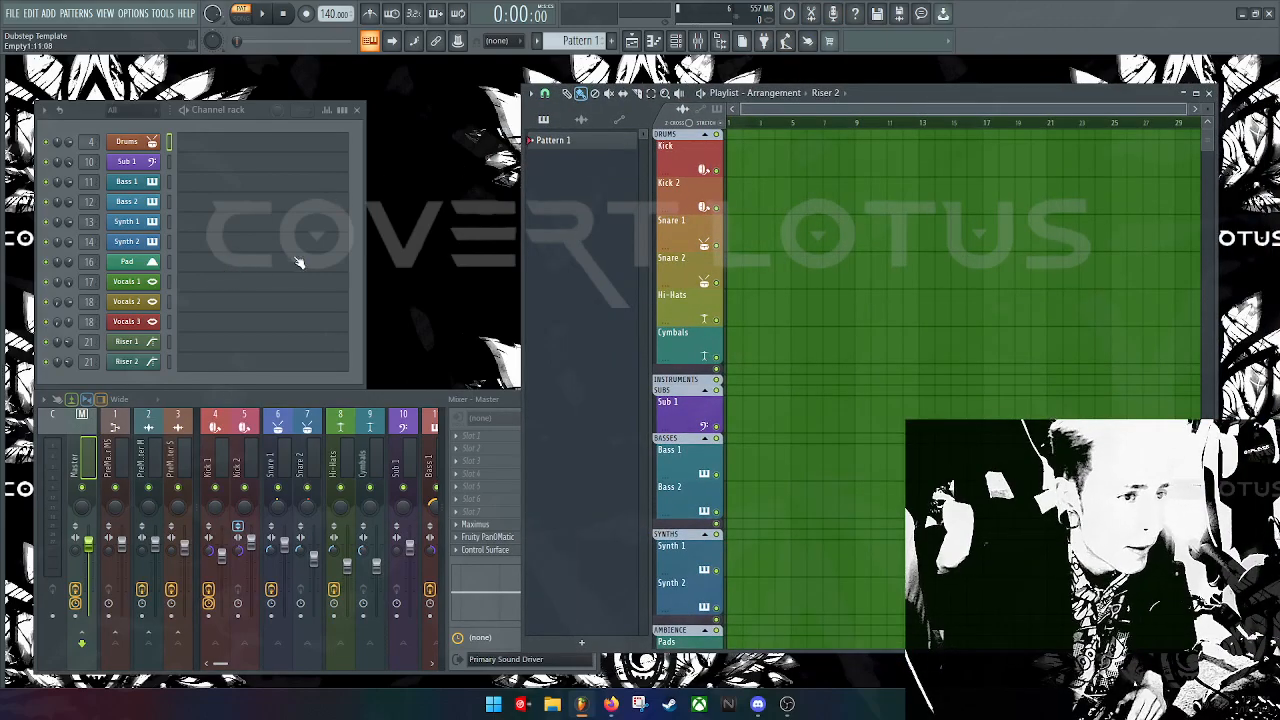
{"action": "left_click_drag", "start_coordinate": [12, 277], "coordinate": [202, 277]}
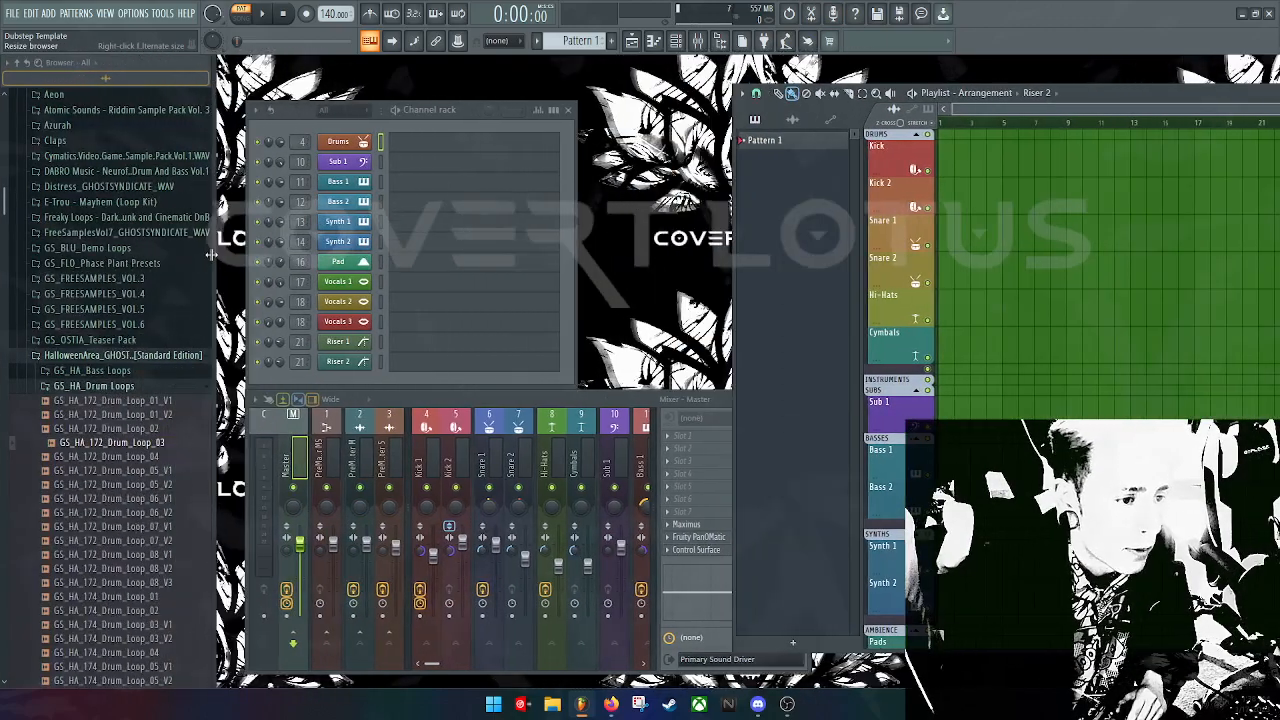
Step: Preview the Kick (DrizzyDrake) sample from the Kicks folder and place it at bar 1
{"action": "left_click", "coordinate": [118, 356]}
{"action": "scroll", "coordinate": [107, 480], "scroll_direction": "down", "scroll_amount": 4}
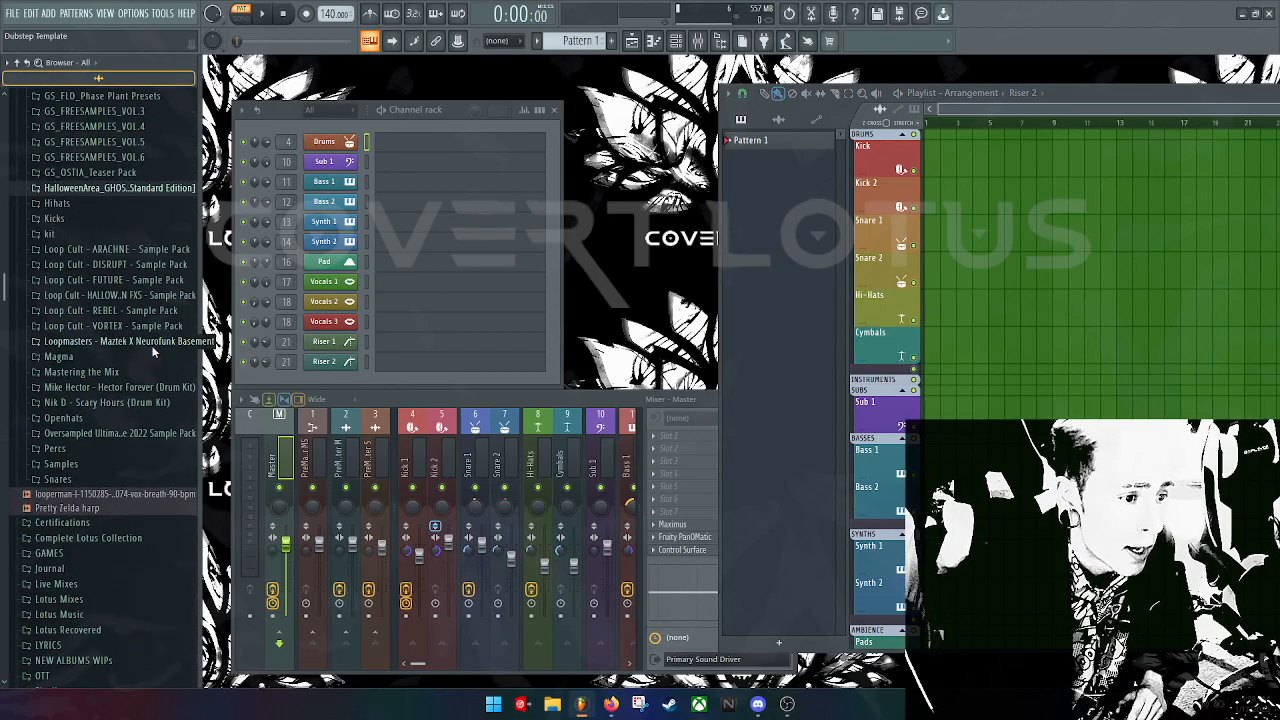
{"action": "scroll", "coordinate": [113, 260], "scroll_direction": "down", "scroll_amount": 4}
{"action": "scroll", "coordinate": [114, 320], "scroll_direction": "up", "scroll_amount": 6}
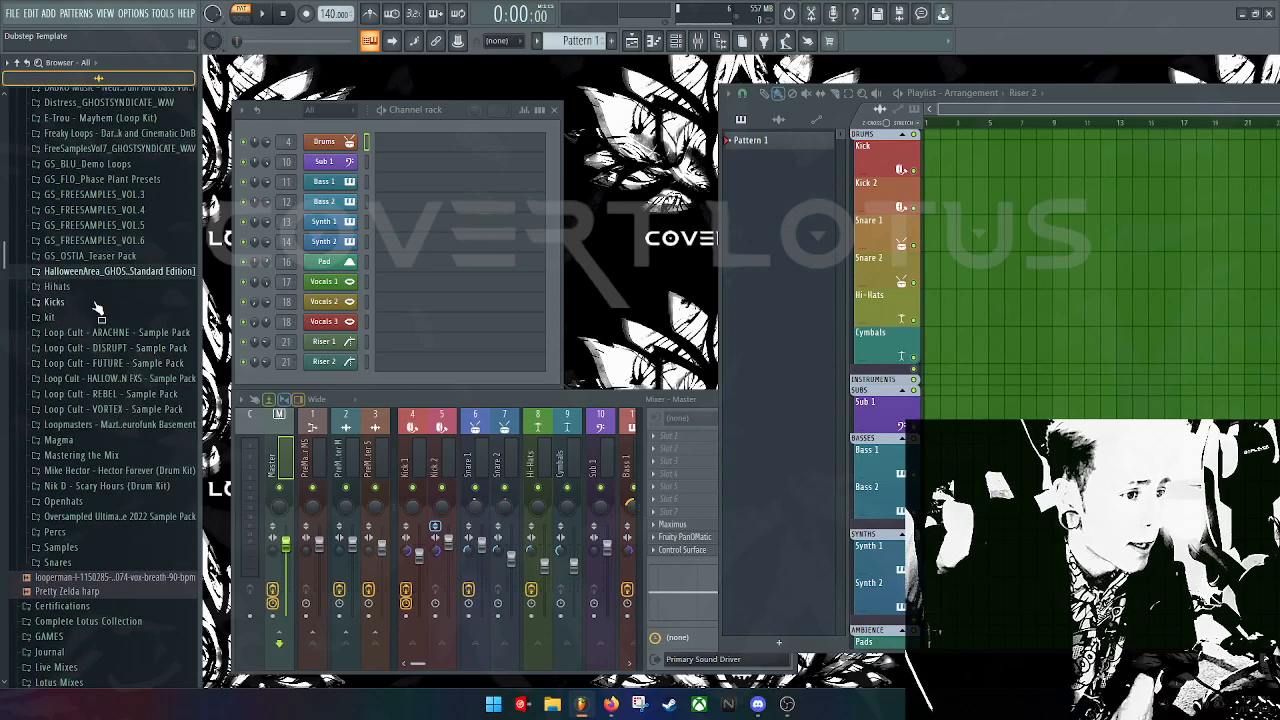
{"action": "left_click", "coordinate": [89, 304]}
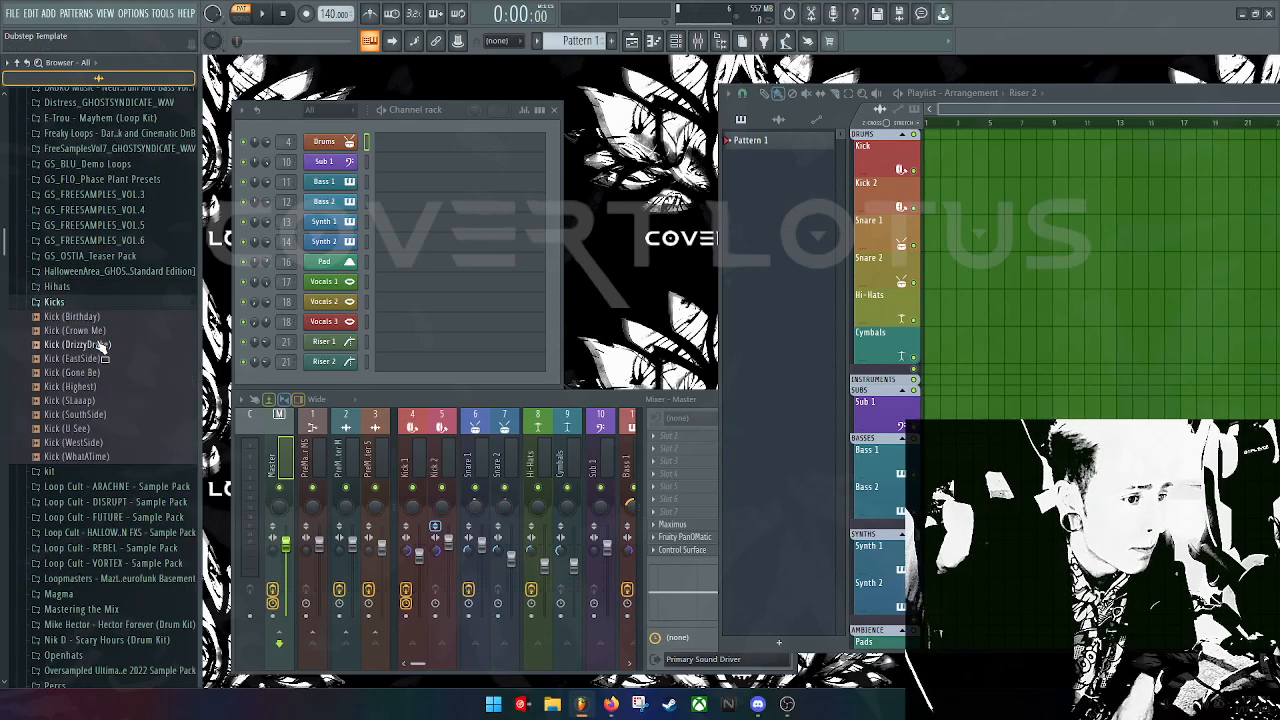
{"action": "left_click", "coordinate": [100, 344]}
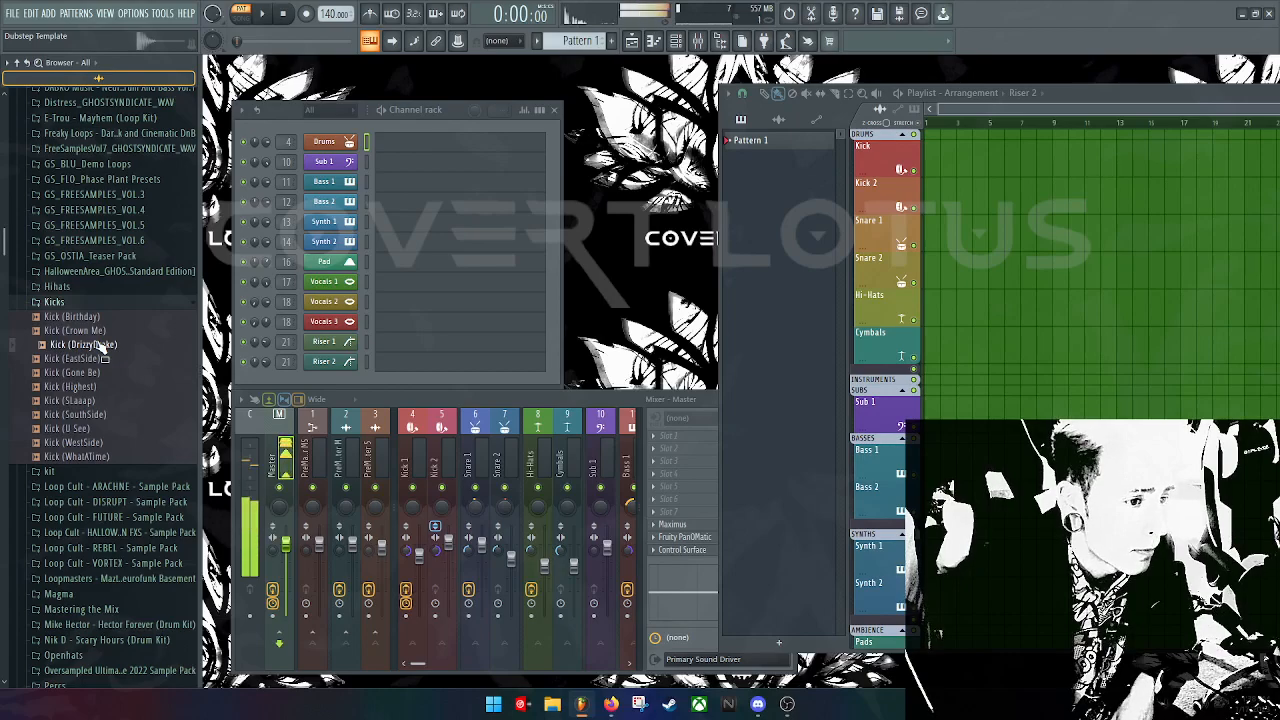
{"action": "left_click_drag", "start_coordinate": [100, 344], "coordinate": [938, 190]}
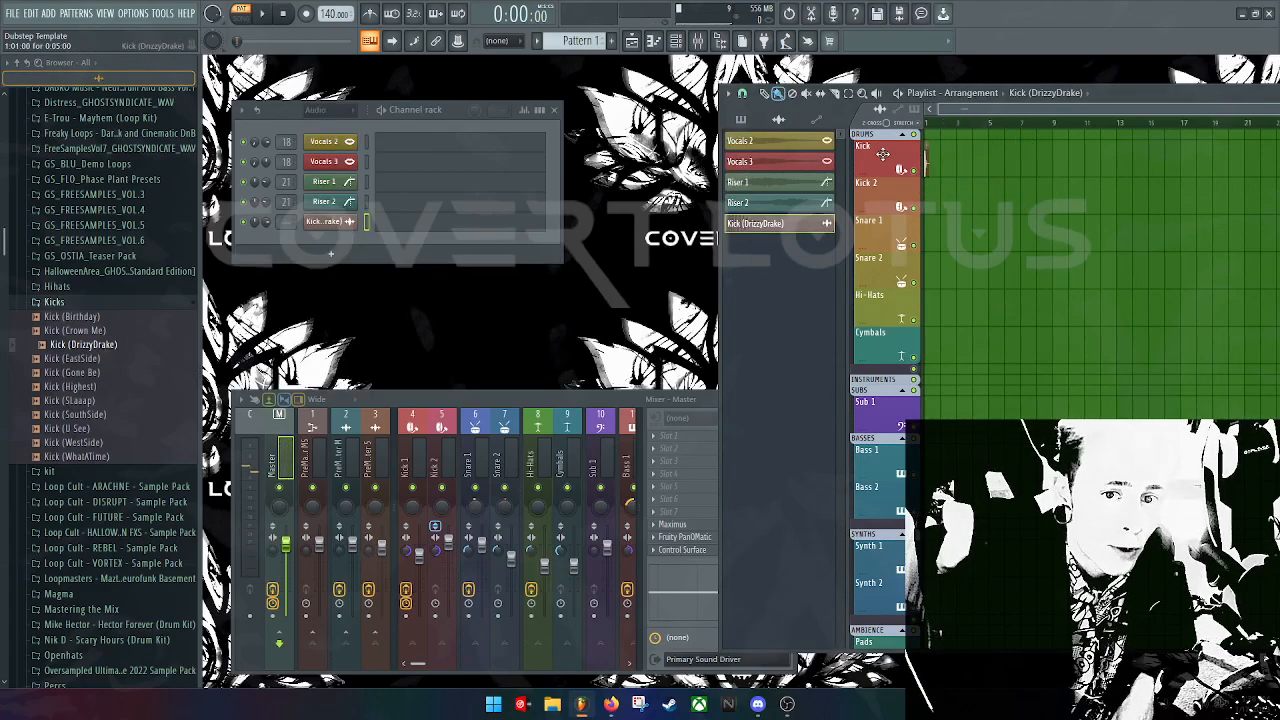
Step: Switch to SONG mode, play and stop the arrangement, and open the Kick clip's settings
{"action": "left_click_drag", "start_coordinate": [1113, 92], "coordinate": [824, 133]}
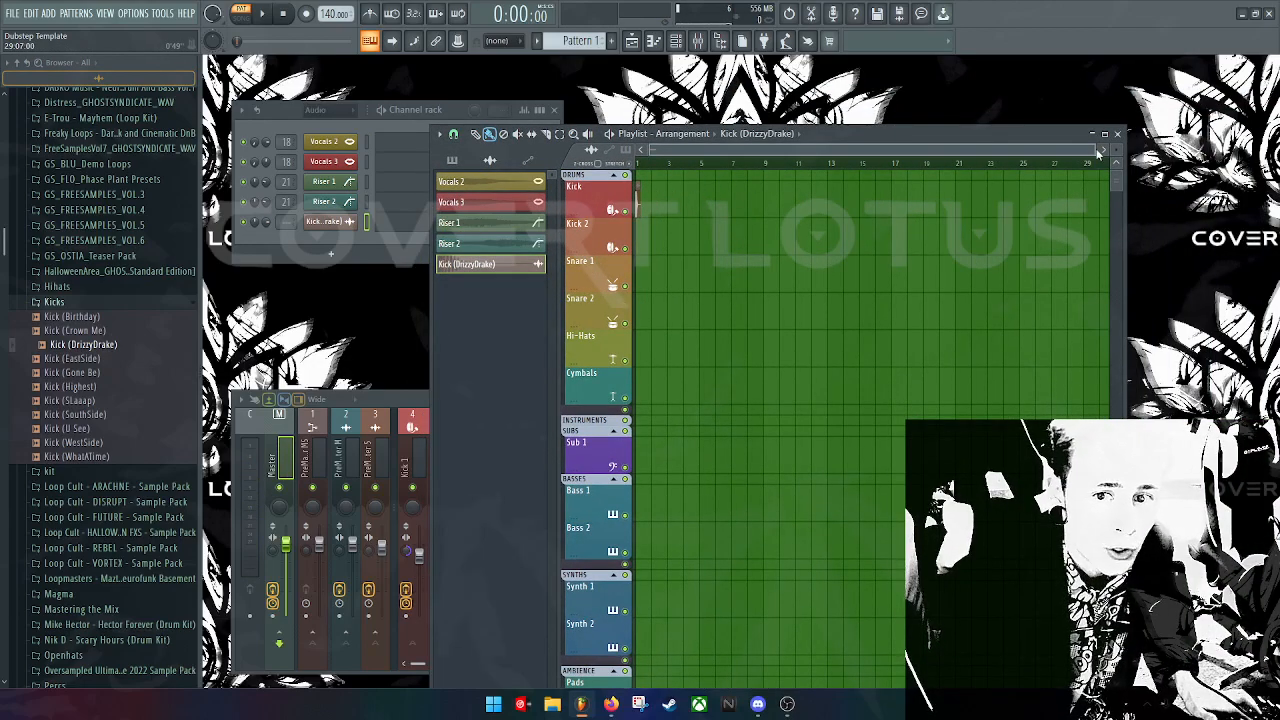
{"action": "left_click_drag", "start_coordinate": [1096, 149], "coordinate": [746, 150]}
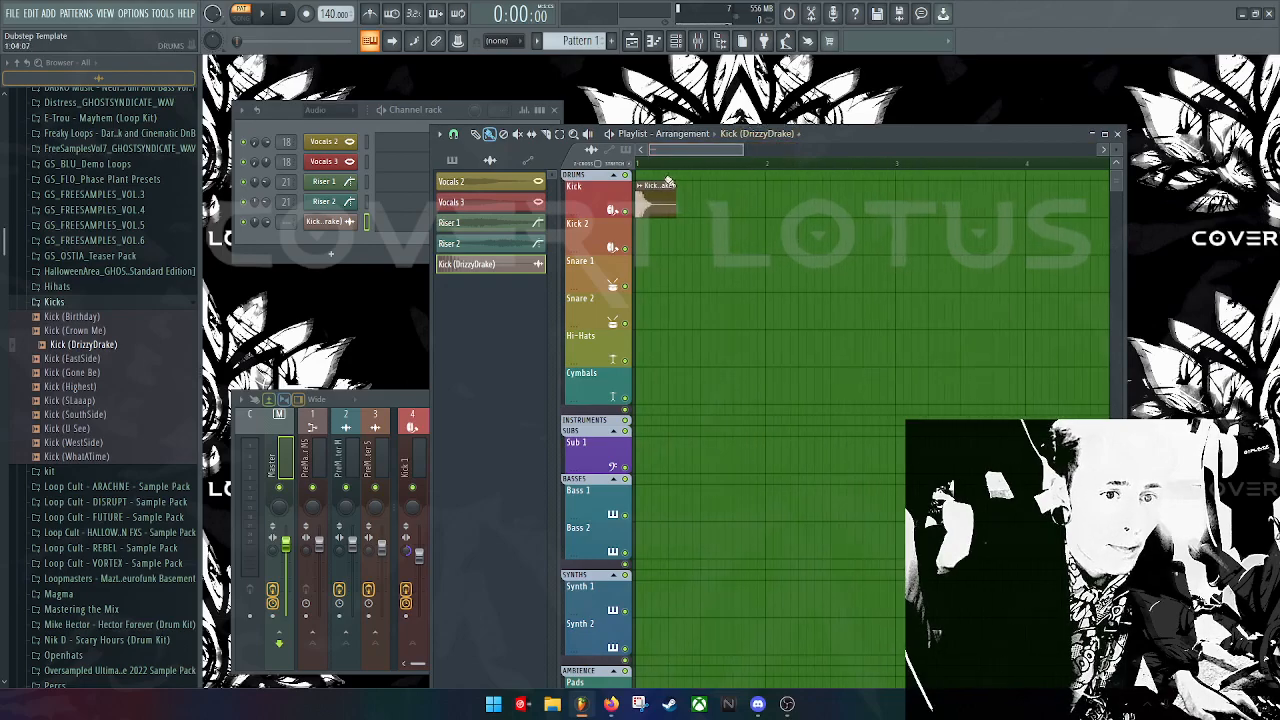
{"action": "left_click", "coordinate": [240, 18]}
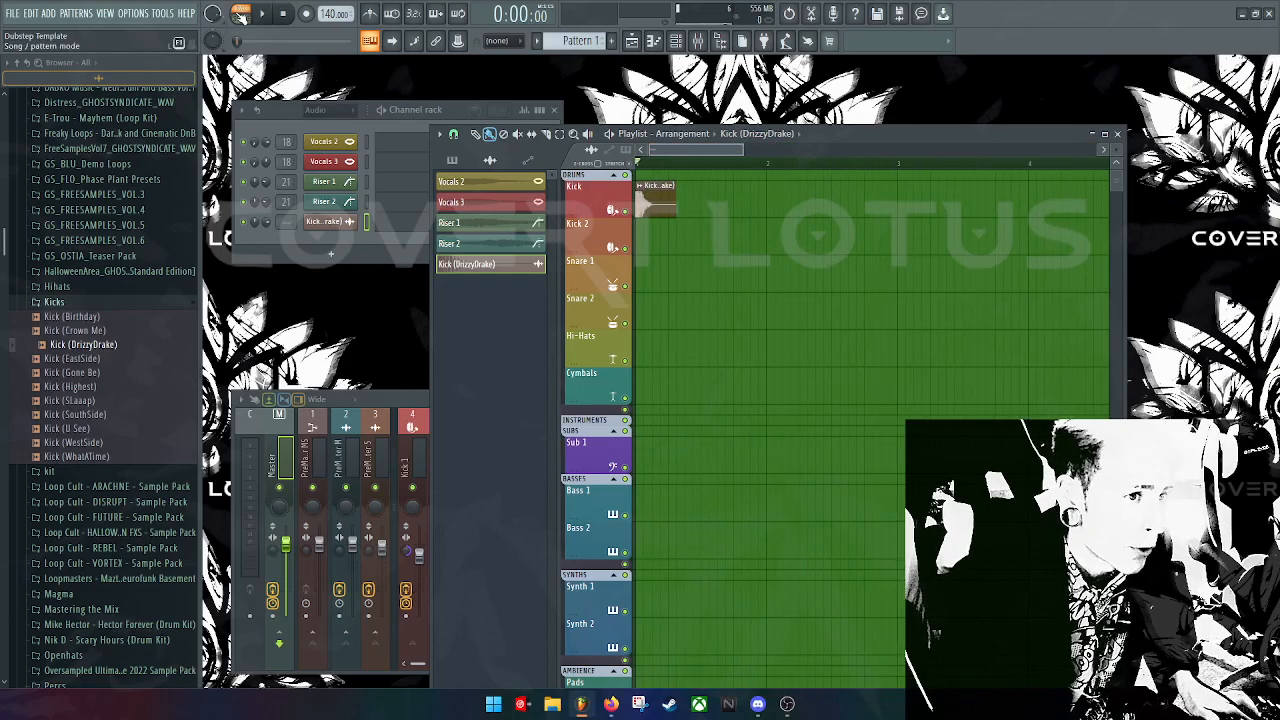
{"action": "key", "text": "space"}
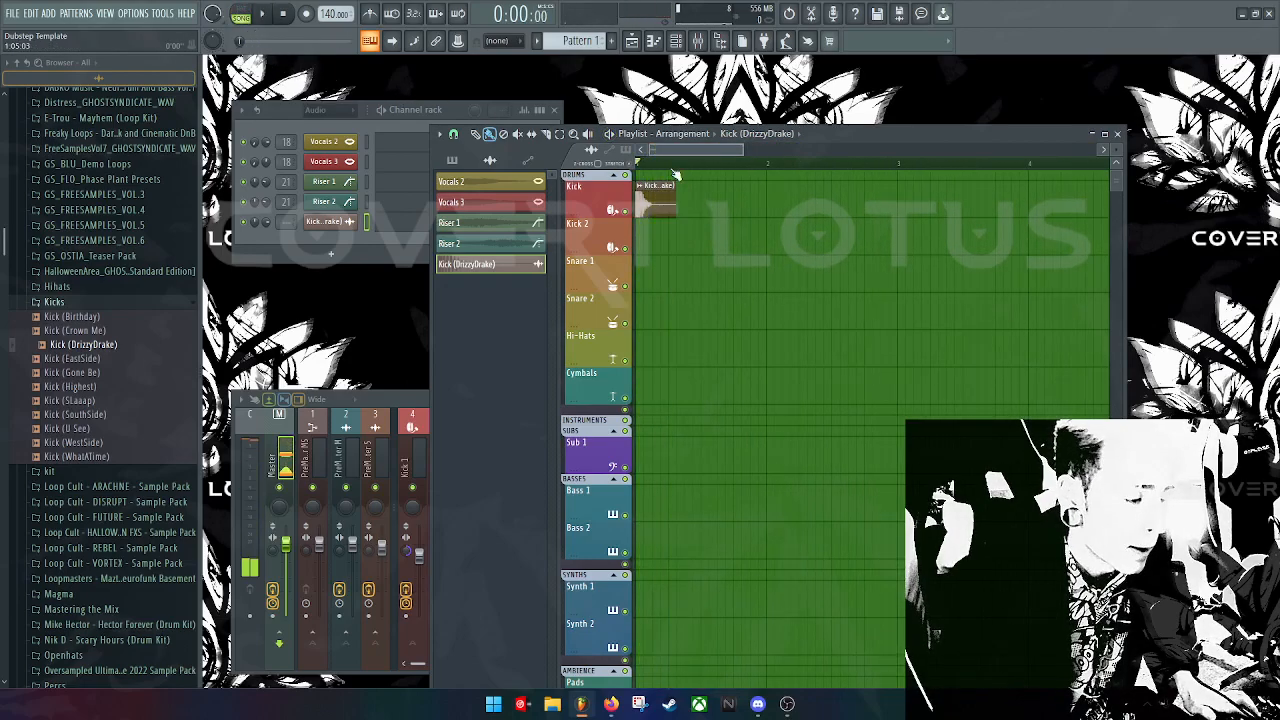
{"action": "key", "text": "space"}
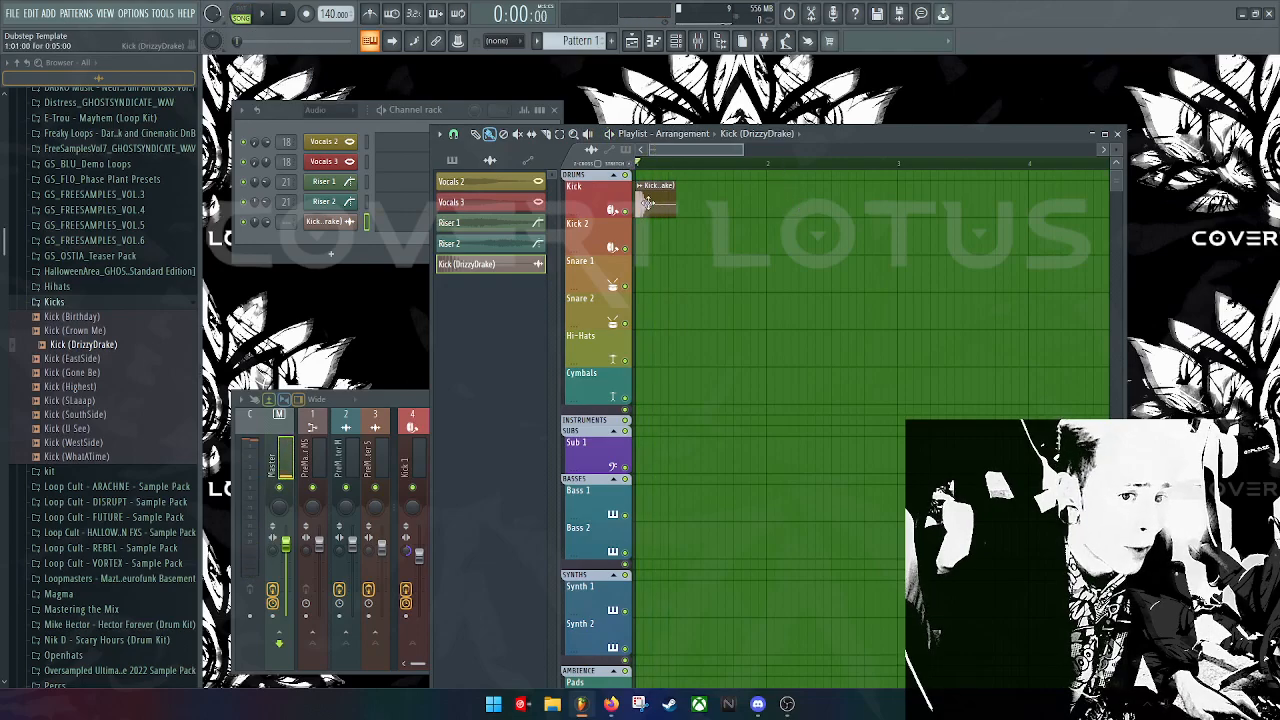
{"action": "double_click", "coordinate": [655, 197]}
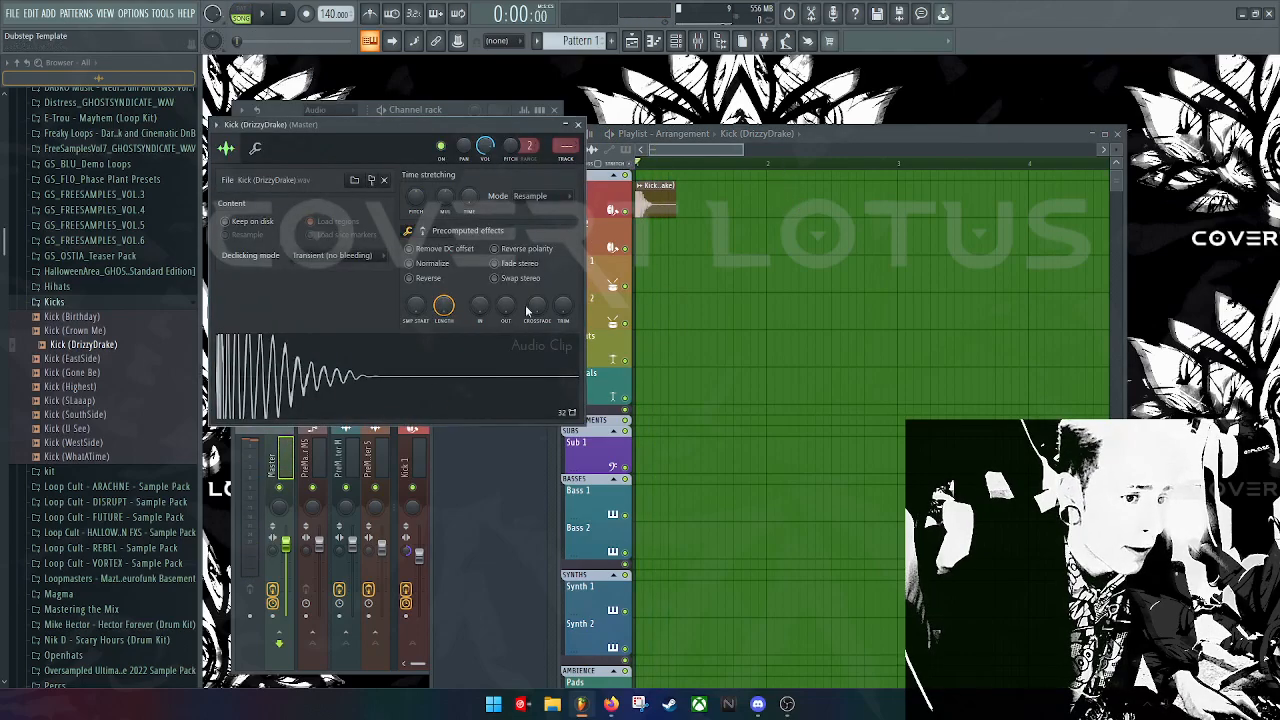
Step: Preview the kick and route its channel to the PreMaster MS mixer track
{"action": "left_click", "coordinate": [392, 398]}
{"action": "left_click", "coordinate": [391, 398]}
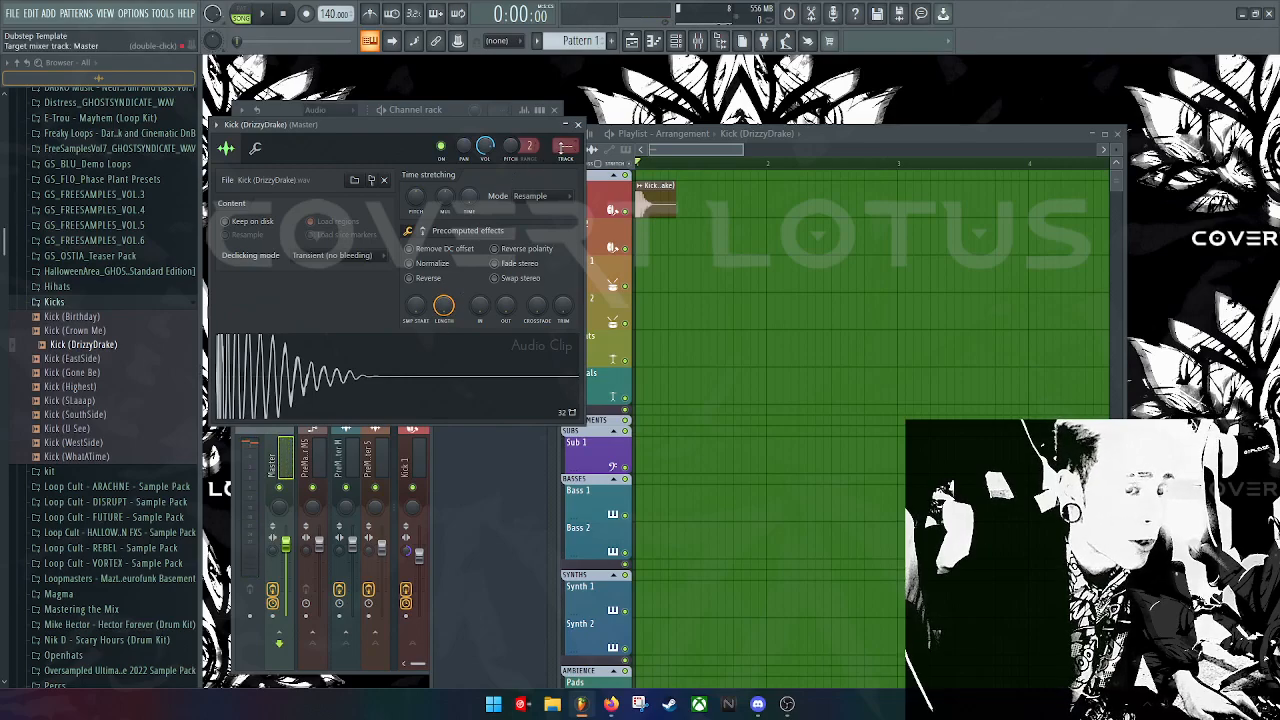
{"action": "scroll", "coordinate": [569, 146], "scroll_direction": "up", "scroll_amount": 2}
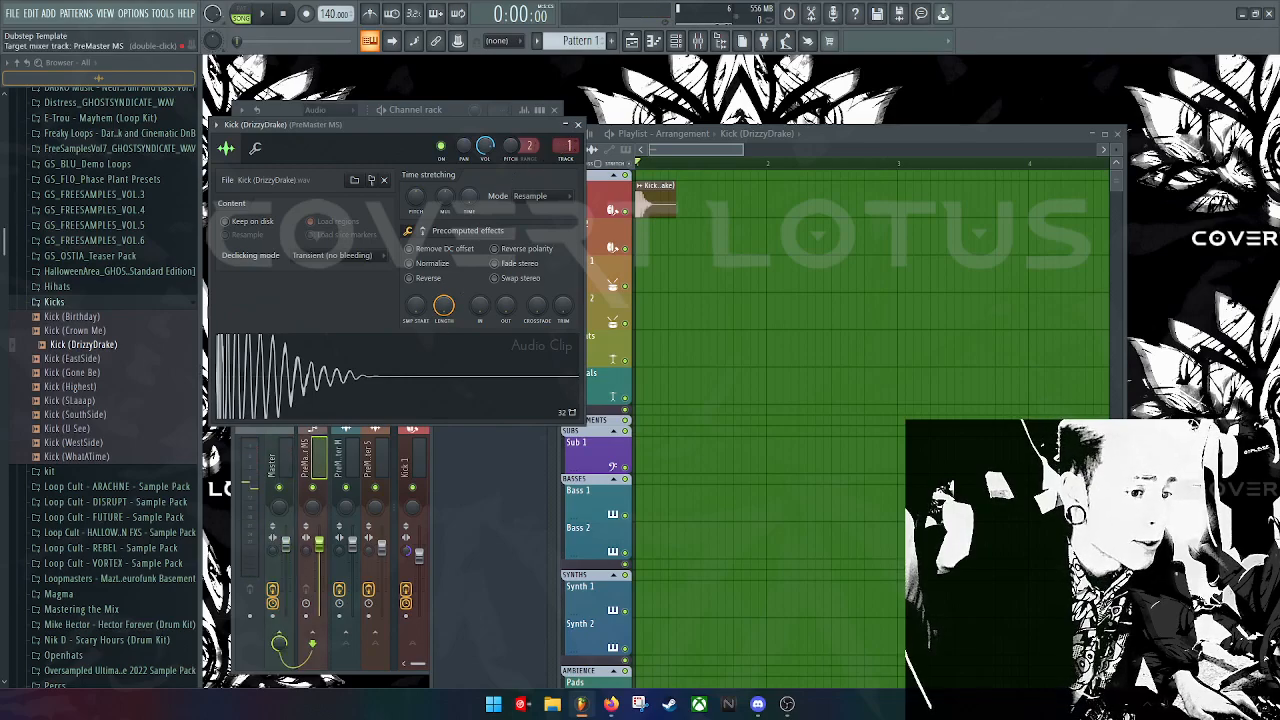
{"action": "scroll", "coordinate": [569, 146], "scroll_direction": "down", "scroll_amount": 1}
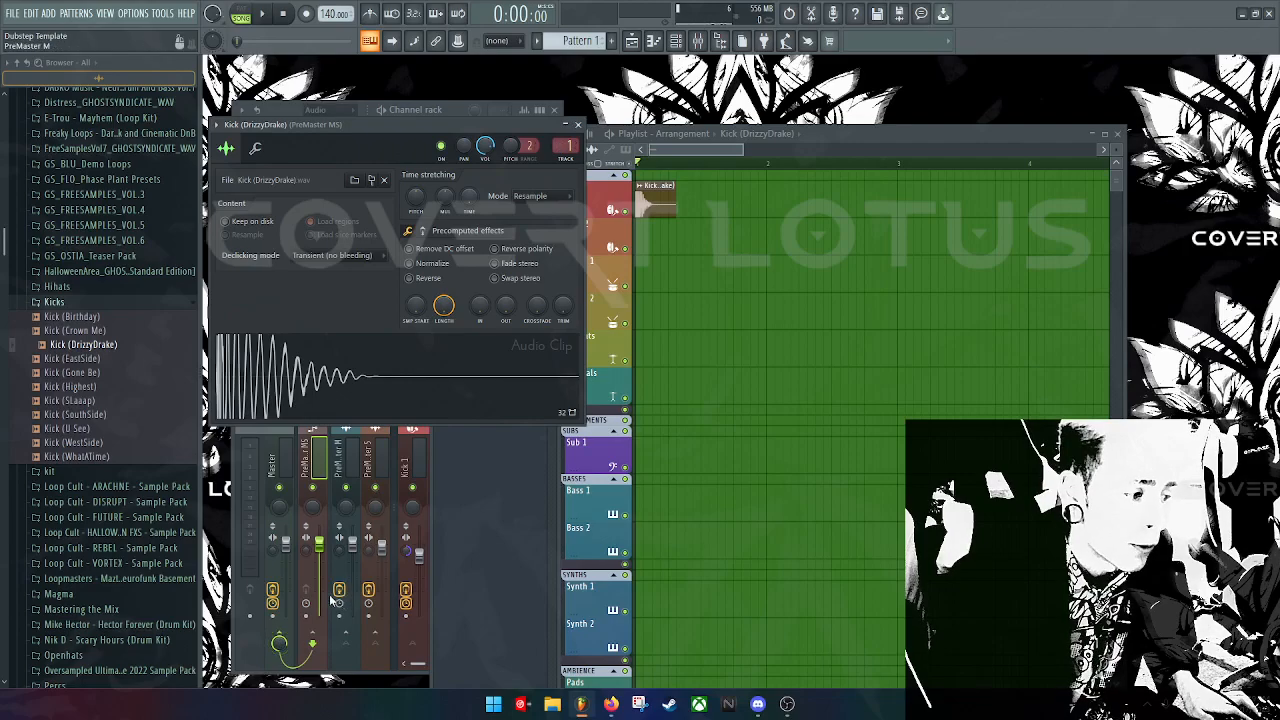
Step: Select the PreMaster MS mixer track and load Fruity parametric EQ 2 into FX slot 1
{"action": "left_click", "coordinate": [333, 452]}
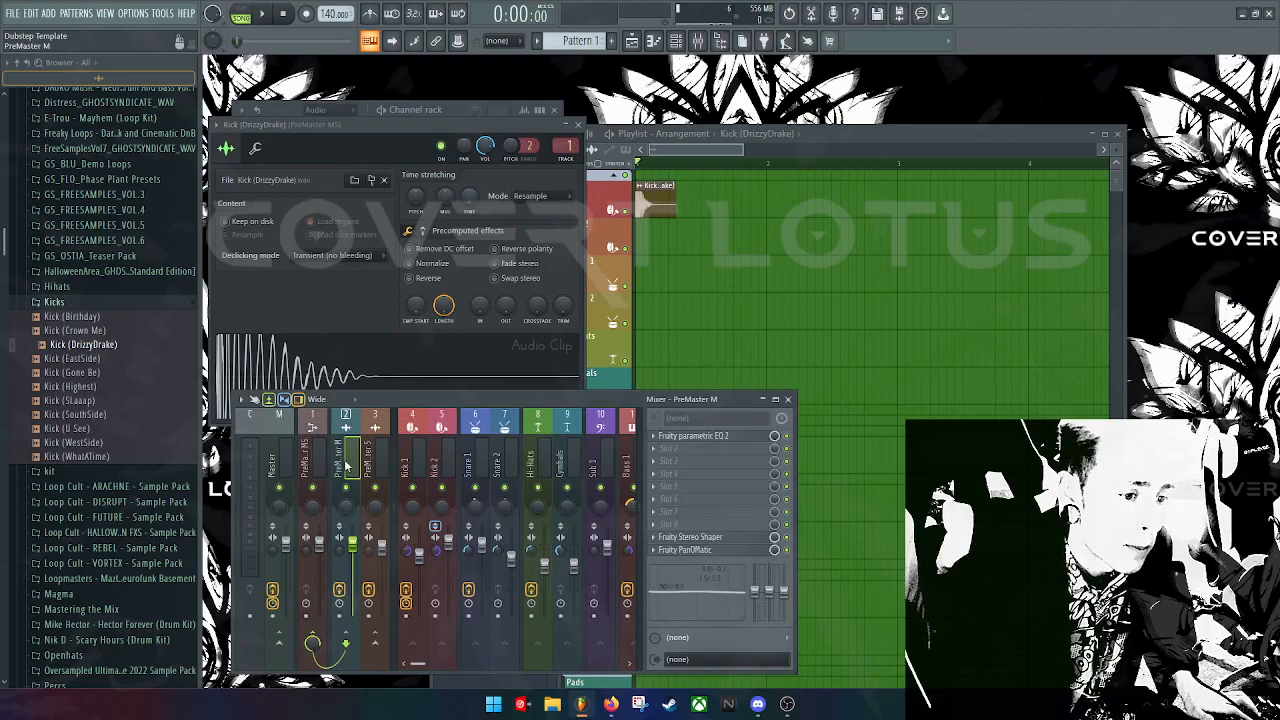
{"action": "left_click", "coordinate": [318, 478]}
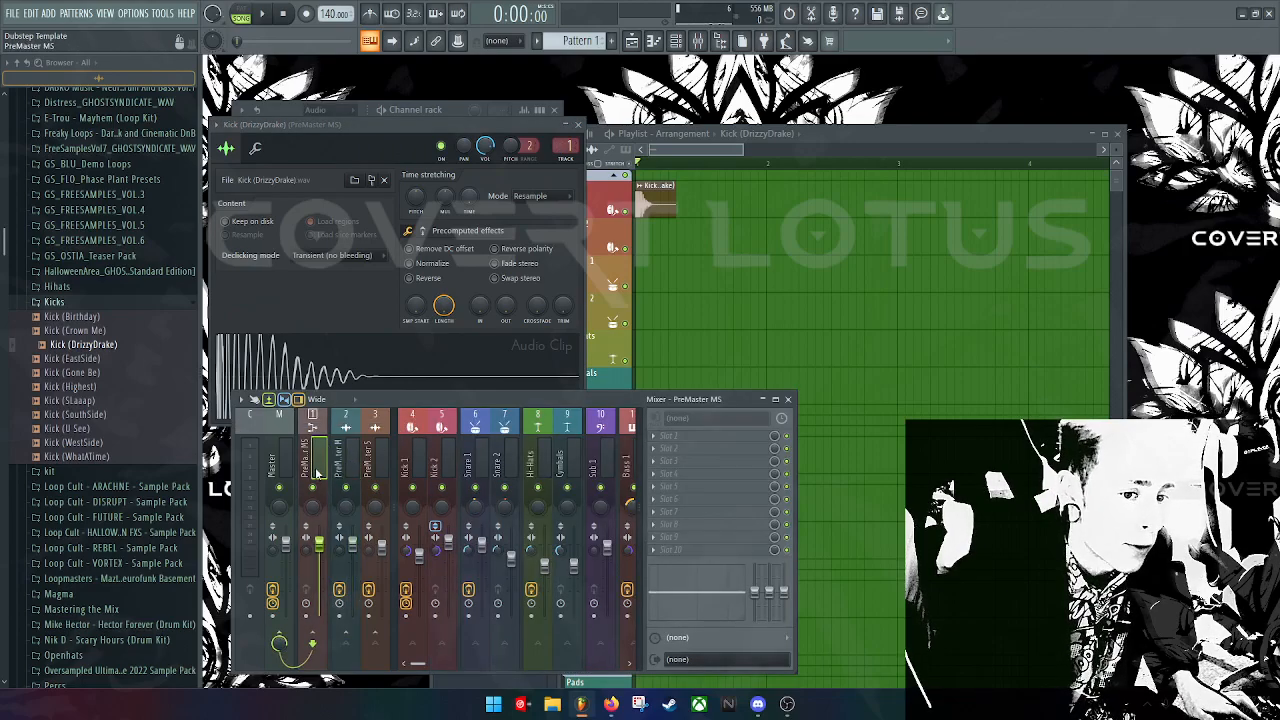
{"action": "left_click", "coordinate": [657, 437]}
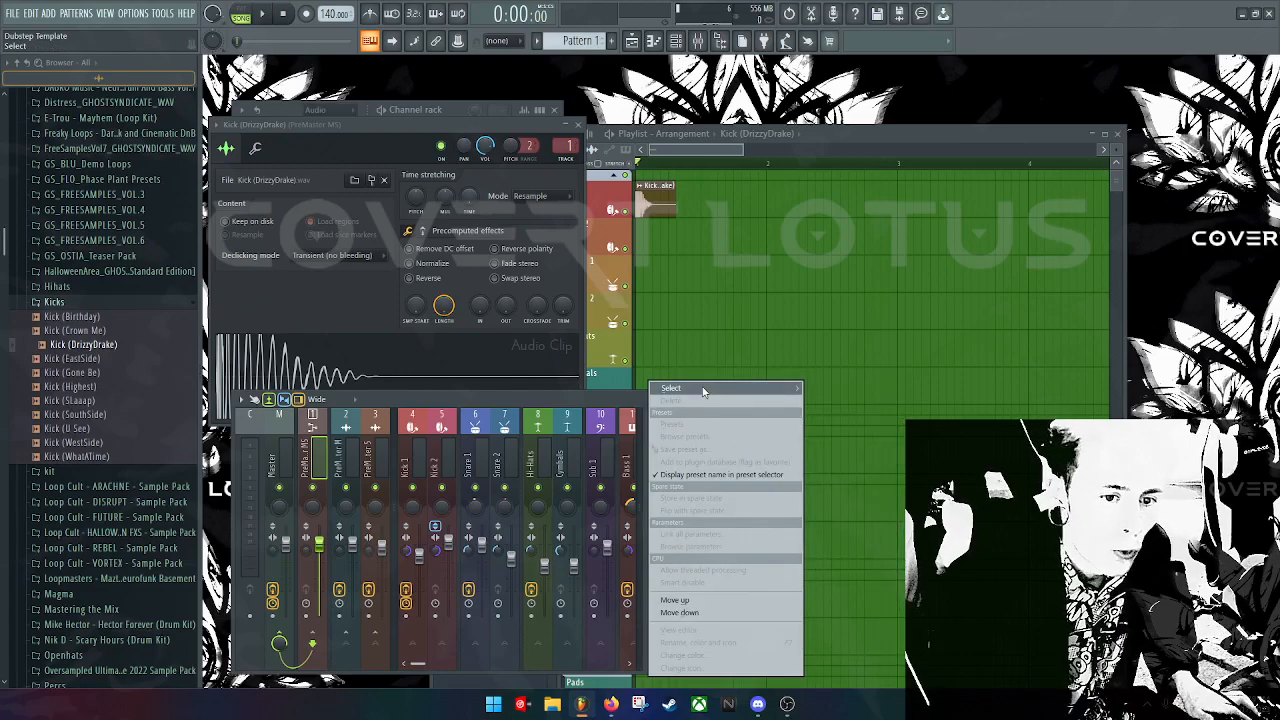
{"action": "mouse_move", "coordinate": [770, 388]}
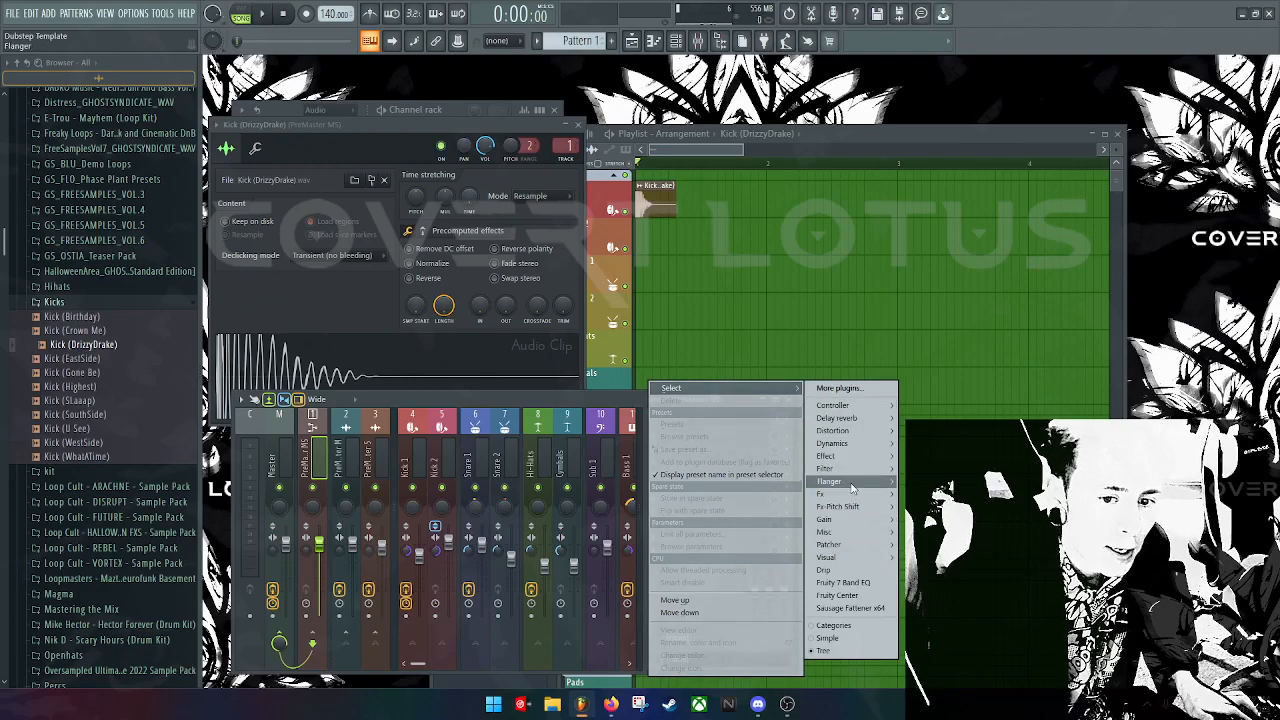
{"action": "mouse_move", "coordinate": [868, 474]}
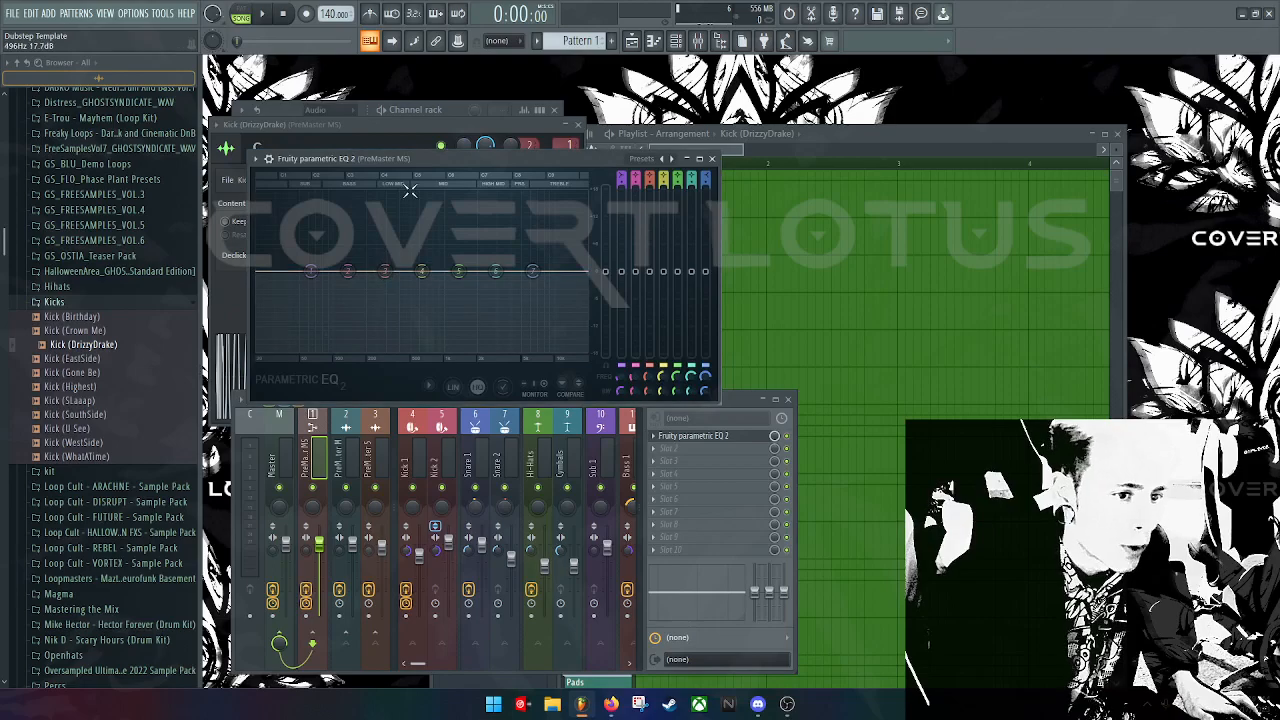
Step: EQ the kick: low shelf +3 dB, band 2 +4 dB at 79 Hz, high shelf -11 dB
{"action": "key", "text": "z"}
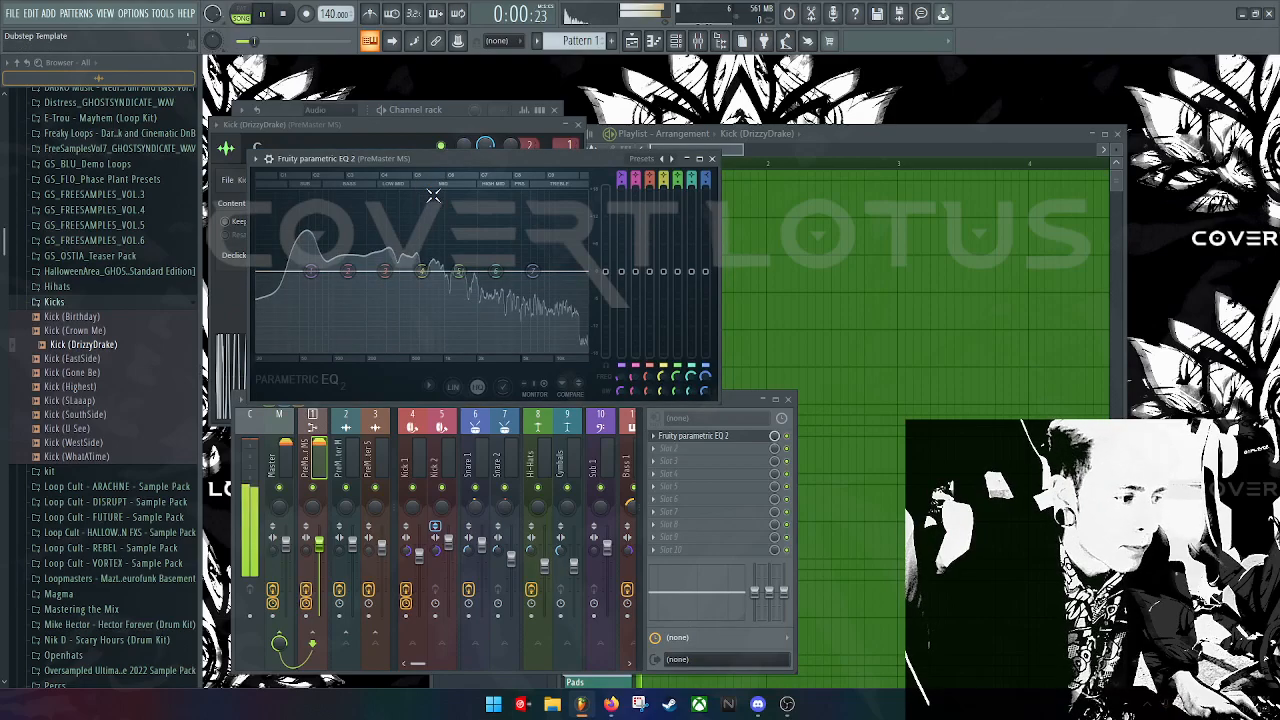
{"action": "left_click_drag", "start_coordinate": [201, 284], "coordinate": [10, 284]}
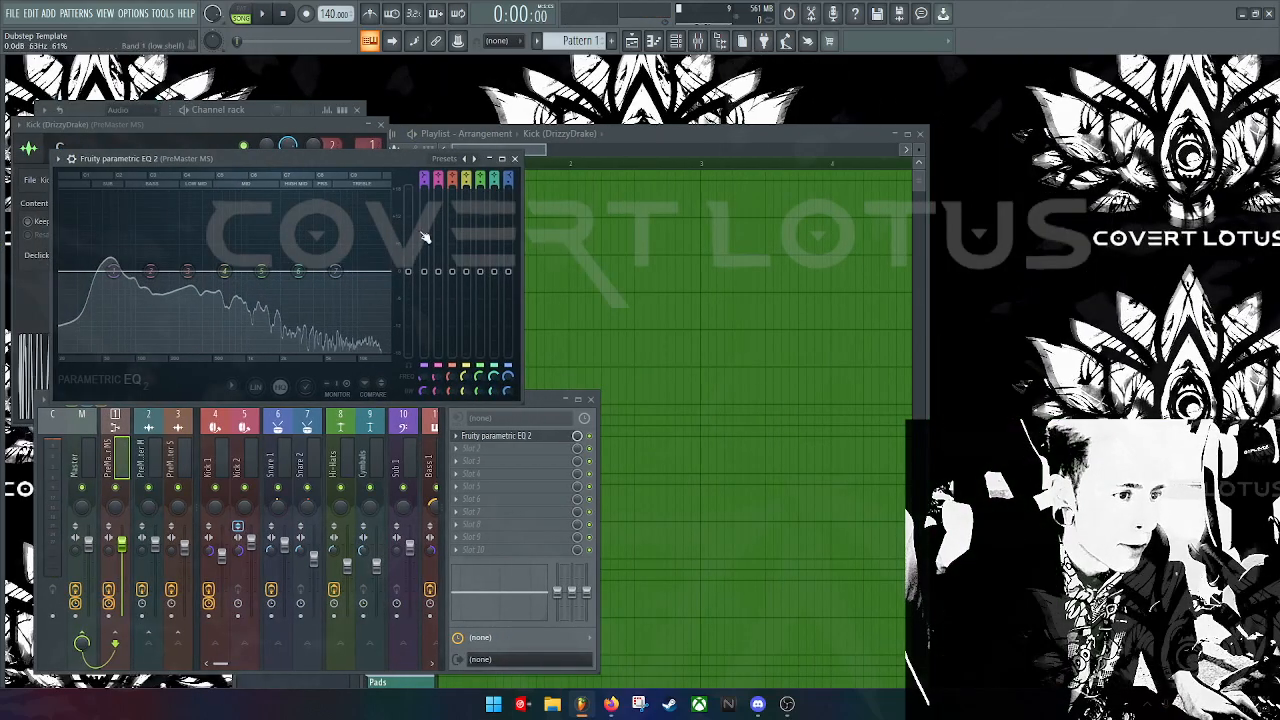
{"action": "key", "text": "z"}
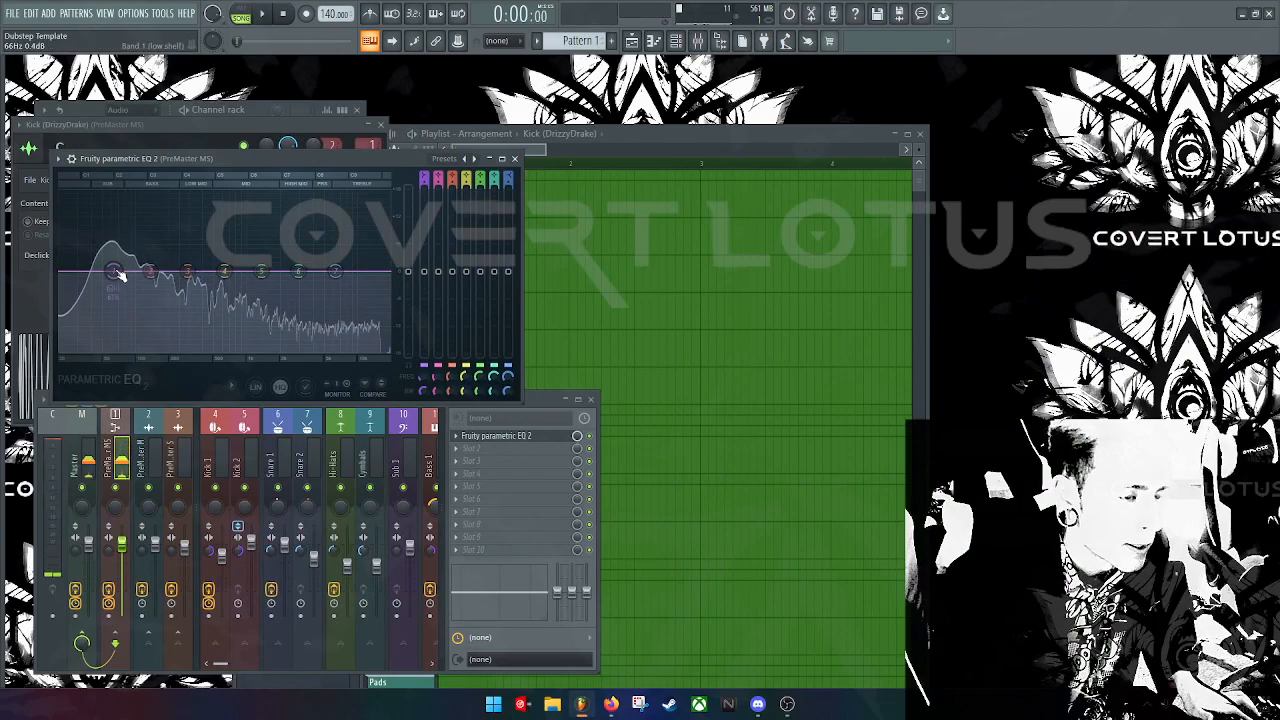
{"action": "left_click_drag", "start_coordinate": [113, 271], "coordinate": [68, 346]}
{"action": "left_click_drag", "start_coordinate": [148, 272], "coordinate": [107, 248]}
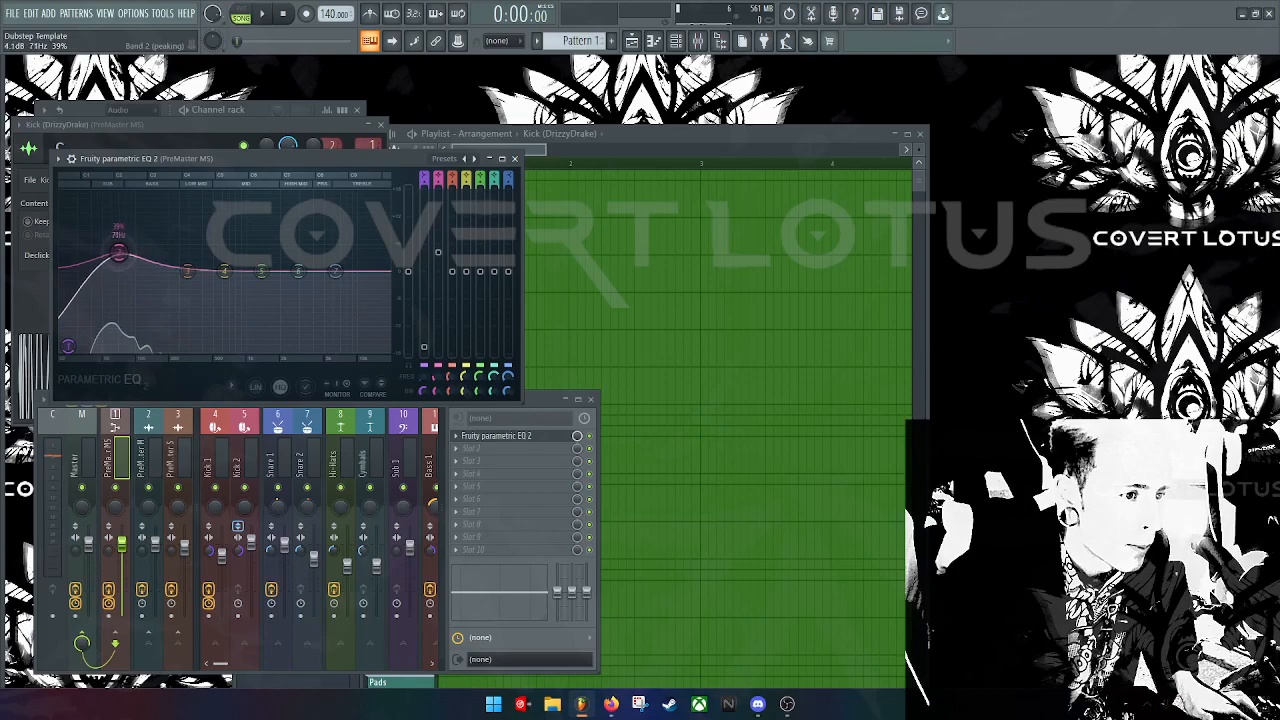
{"action": "left_click_drag", "start_coordinate": [335, 271], "coordinate": [256, 281]}
{"action": "key", "text": "space"}
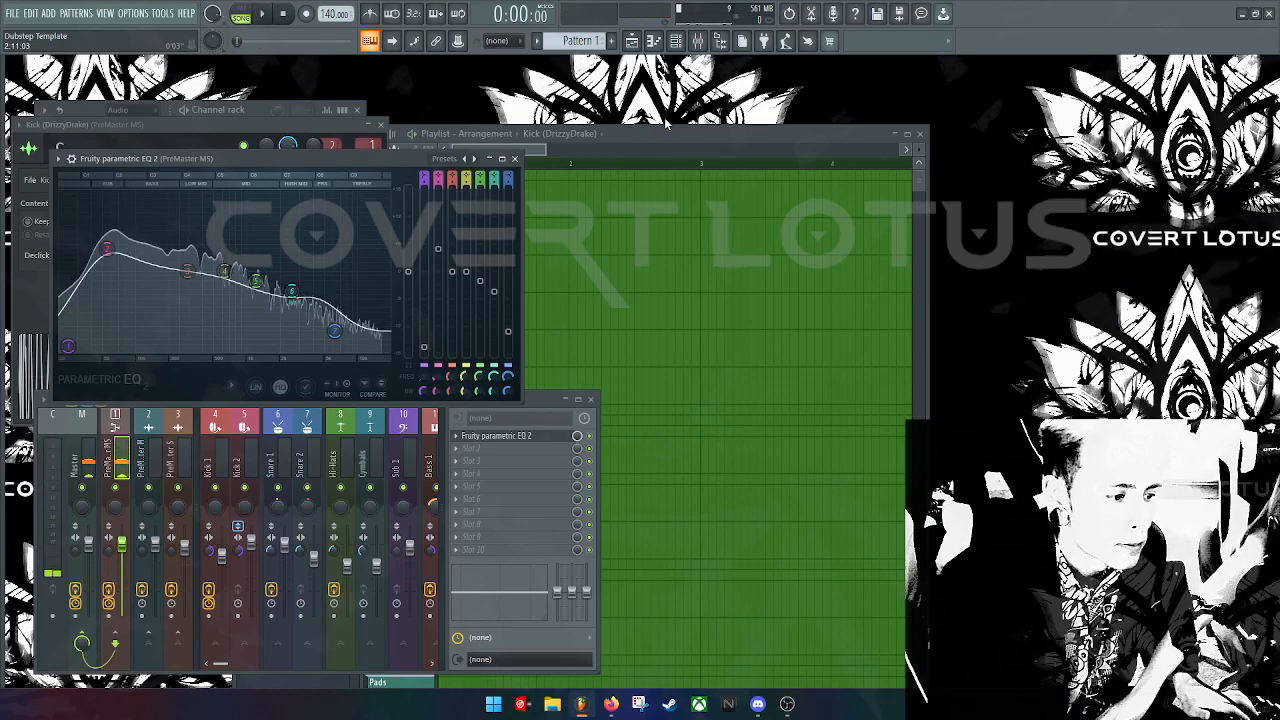
{"action": "left_click", "coordinate": [743, 138]}
Step: Reopen the Kick (DrizzyDrake) sample settings and pitch it down to -400 cents
{"action": "left_click_drag", "start_coordinate": [743, 138], "coordinate": [810, 120]}
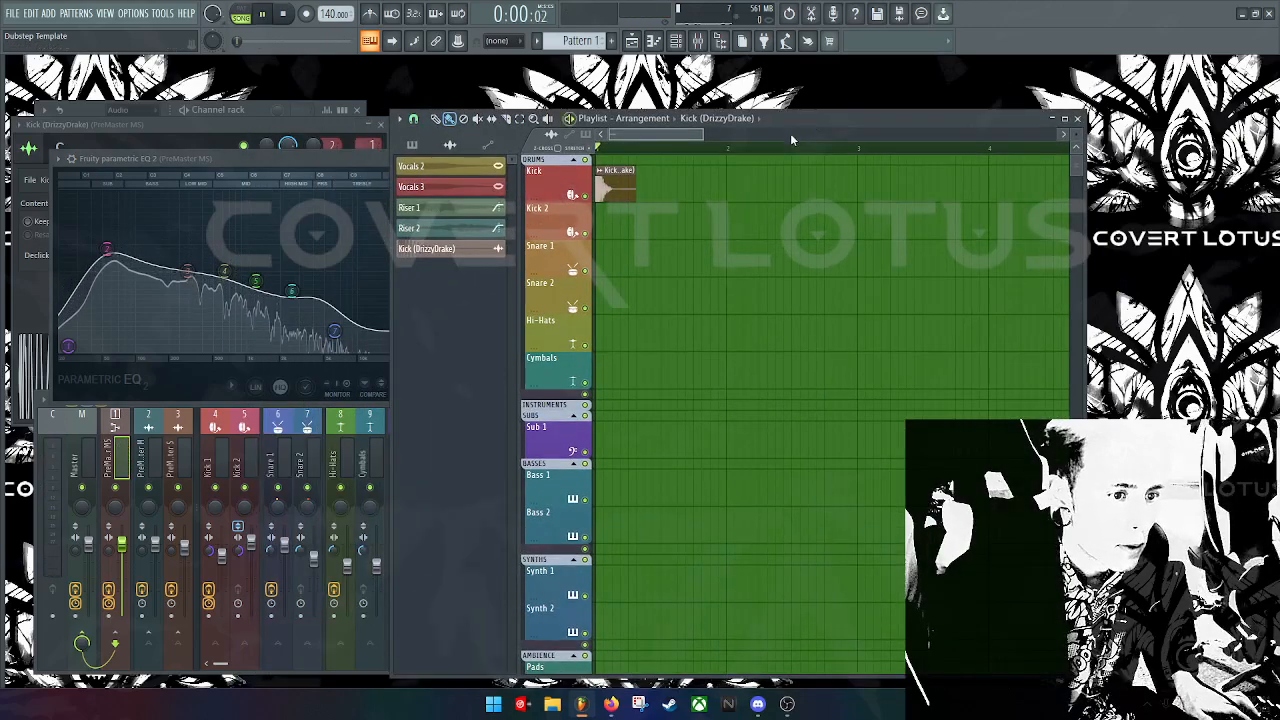
{"action": "double_click", "coordinate": [618, 191]}
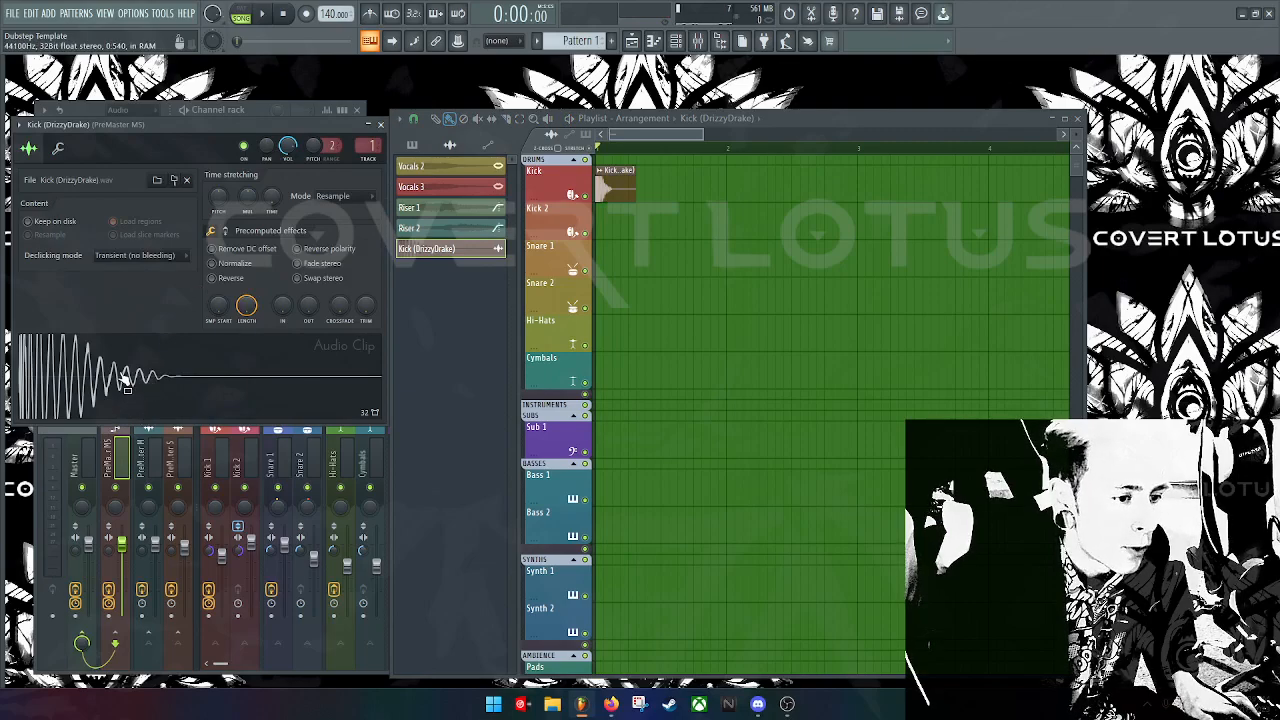
{"action": "left_click", "coordinate": [122, 378]}
{"action": "left_click", "coordinate": [122, 378]}
{"action": "left_click", "coordinate": [122, 378]}
{"action": "left_click", "coordinate": [122, 378]}
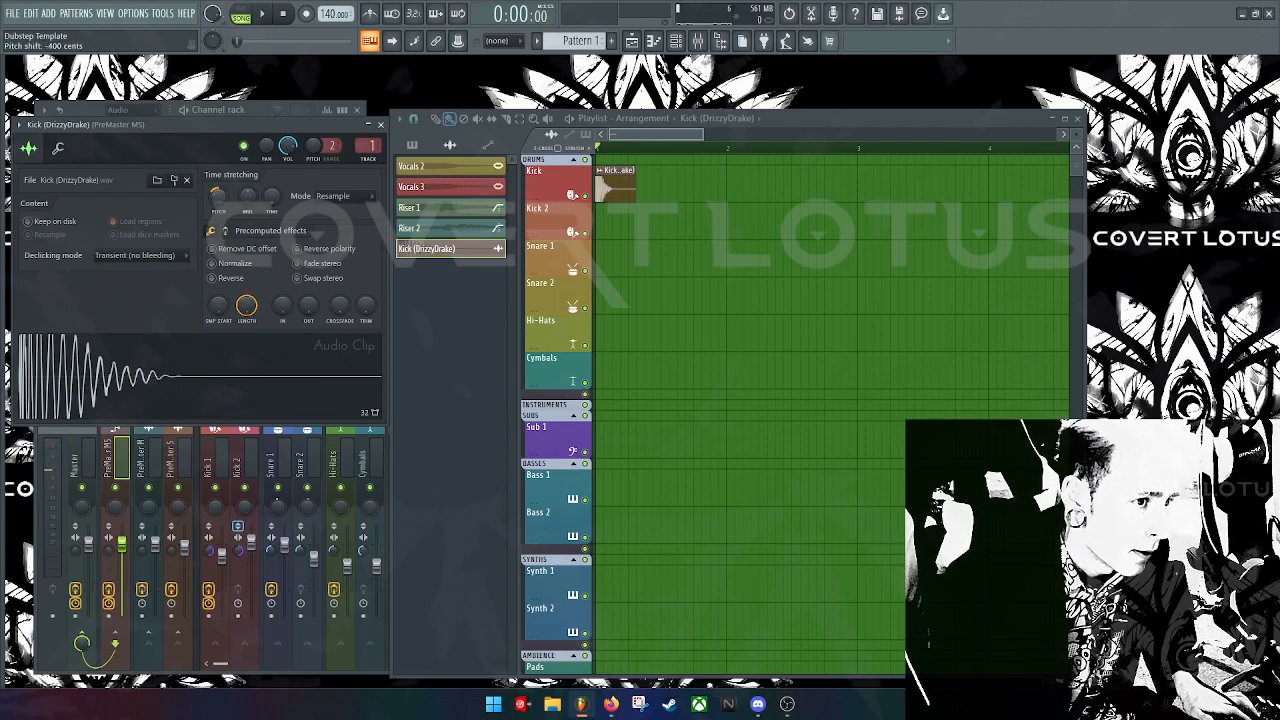
{"action": "left_click_drag", "start_coordinate": [218, 196], "coordinate": [218, 200]}
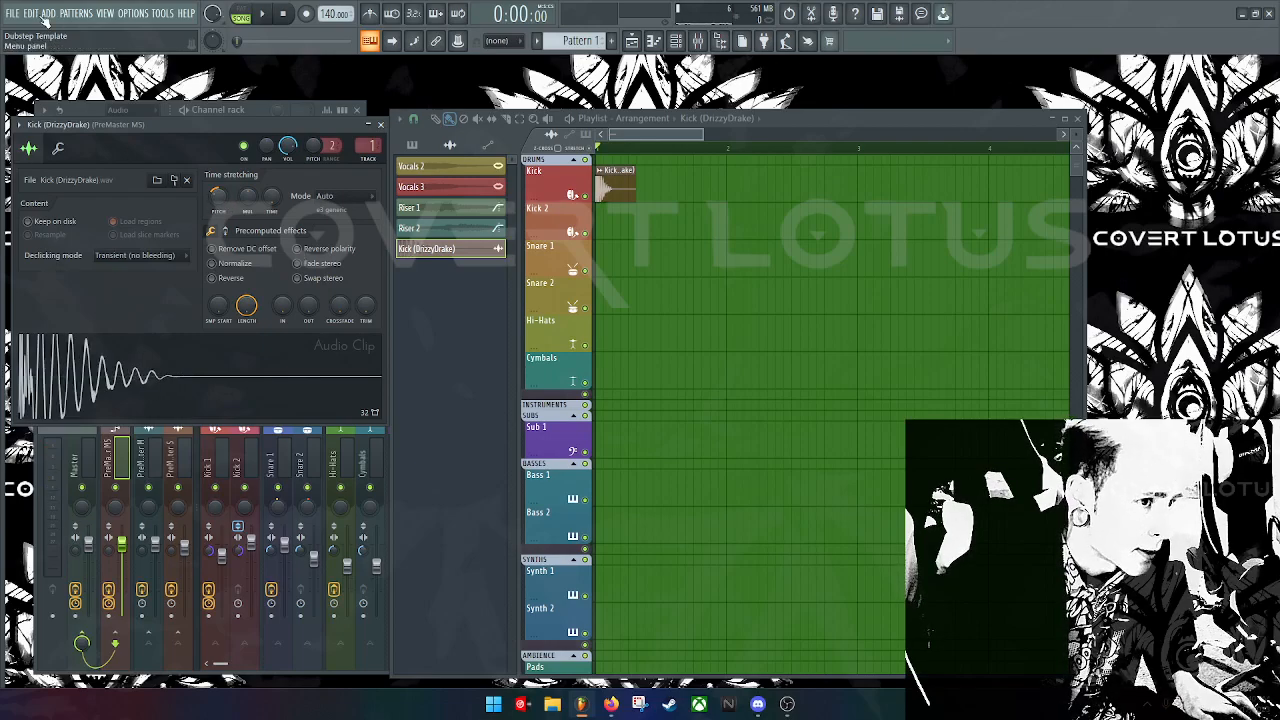
Step: Normalize the pitched kick, audition it, and select the PreMaster MS mixer track
{"action": "left_click", "coordinate": [177, 418]}
{"action": "left_click", "coordinate": [177, 418]}
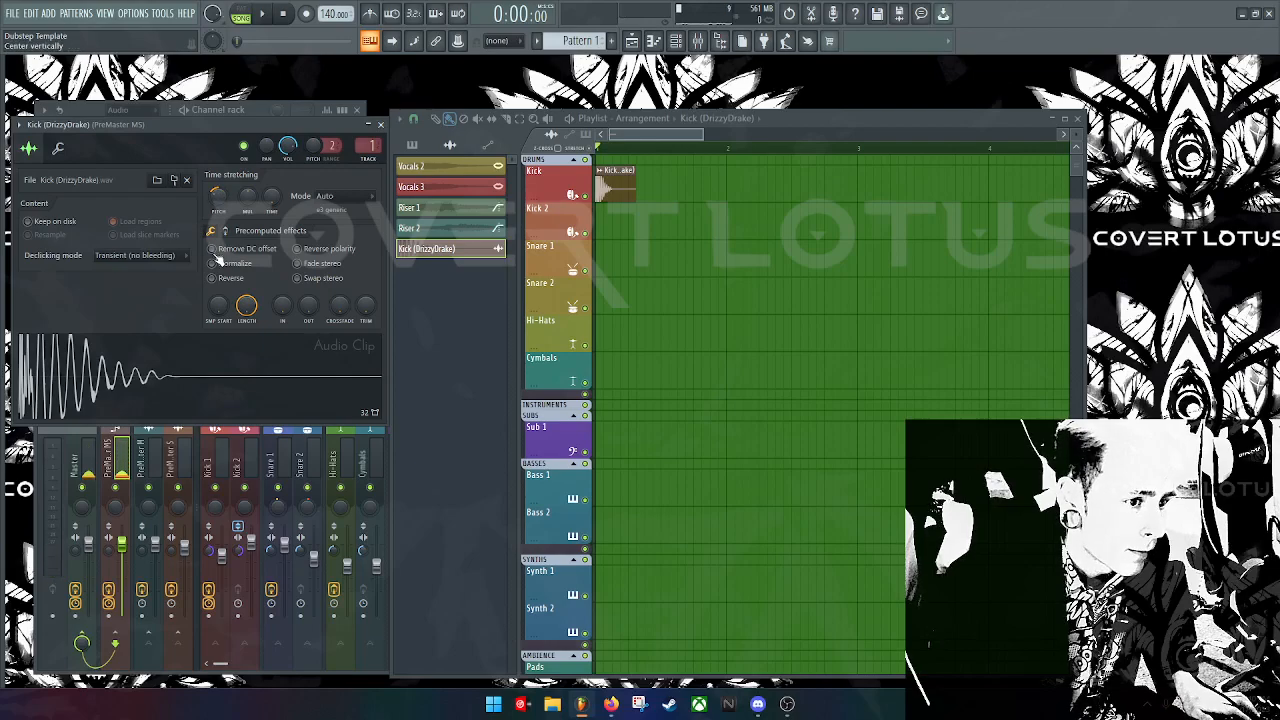
{"action": "left_click", "coordinate": [222, 268]}
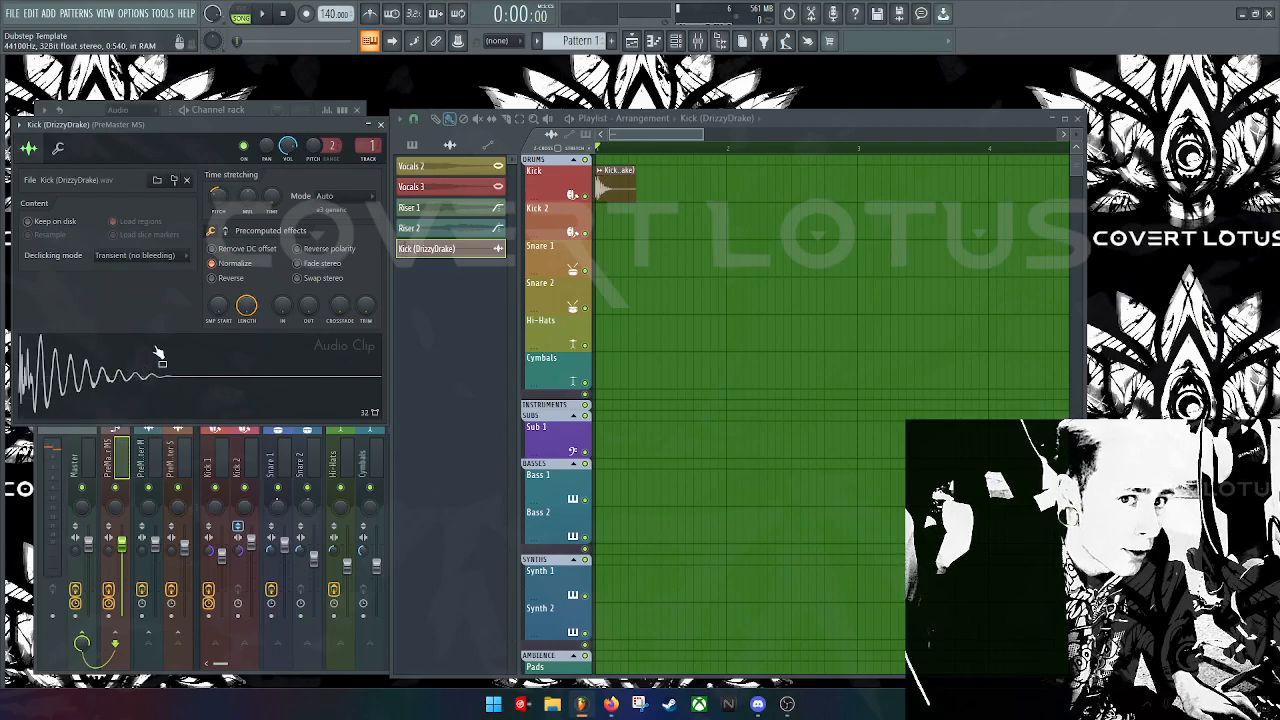
{"action": "left_click", "coordinate": [140, 378]}
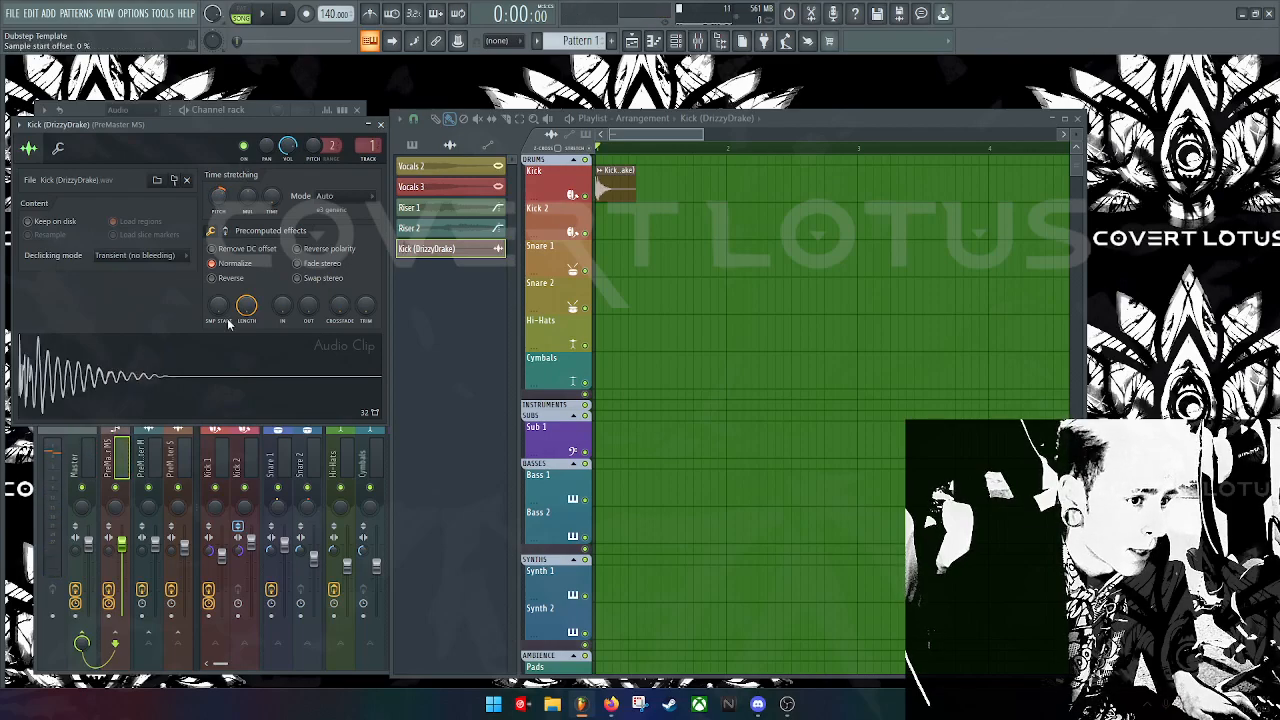
{"action": "left_click", "coordinate": [232, 388]}
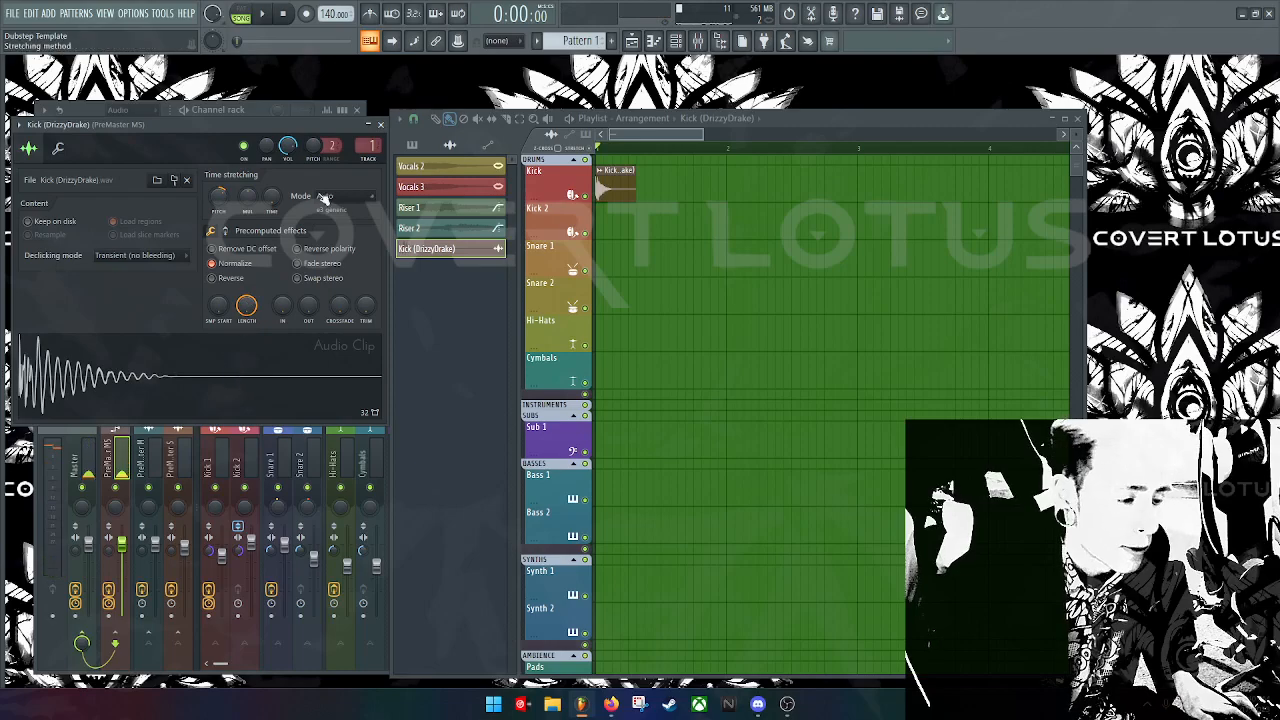
{"action": "left_click", "coordinate": [368, 152]}
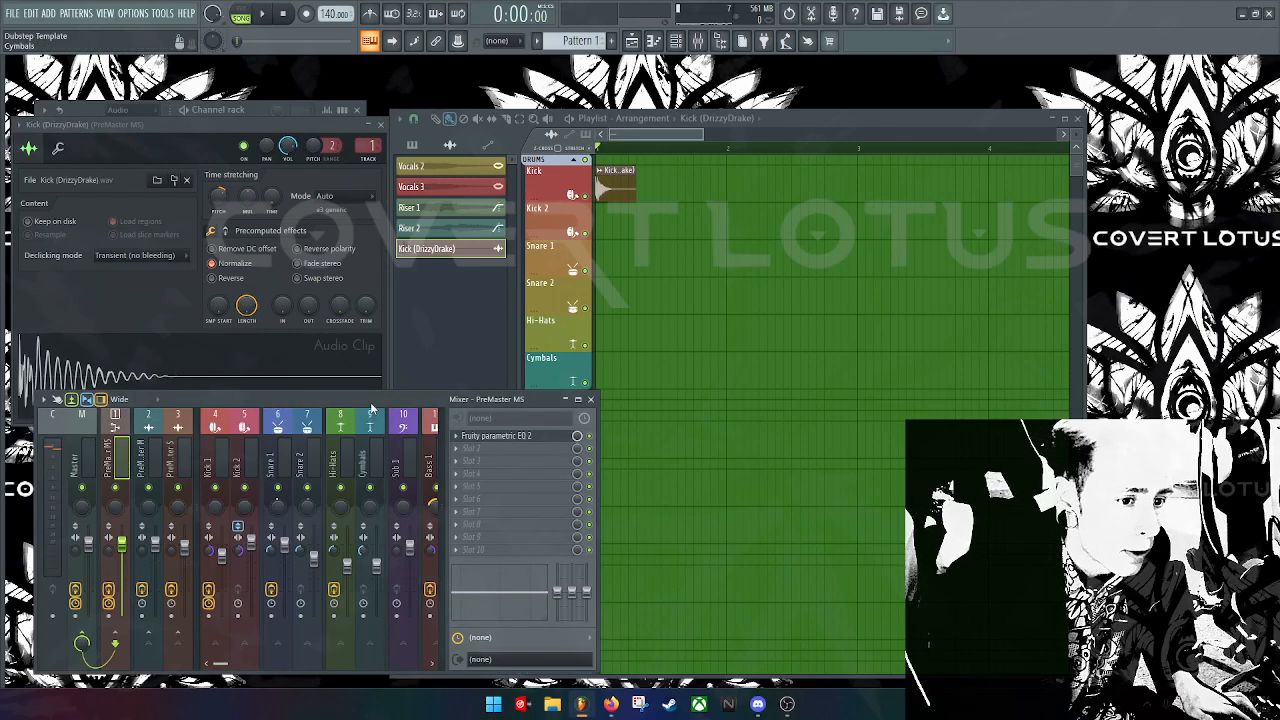
Step: Cut band 6 of the PreMaster parametric EQ to about -7.7 dB near 2 kHz
{"action": "left_click_drag", "start_coordinate": [371, 408], "coordinate": [567, 222]}
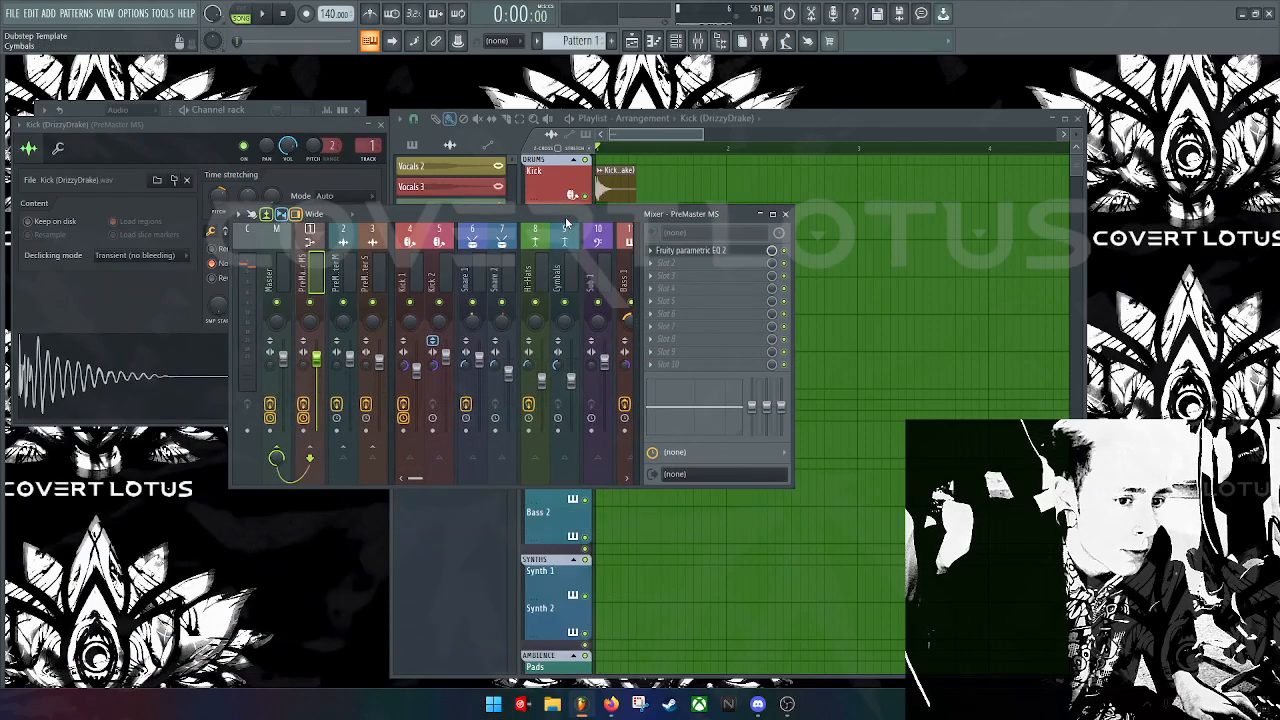
{"action": "left_click", "coordinate": [690, 252]}
{"action": "key", "text": "space"}
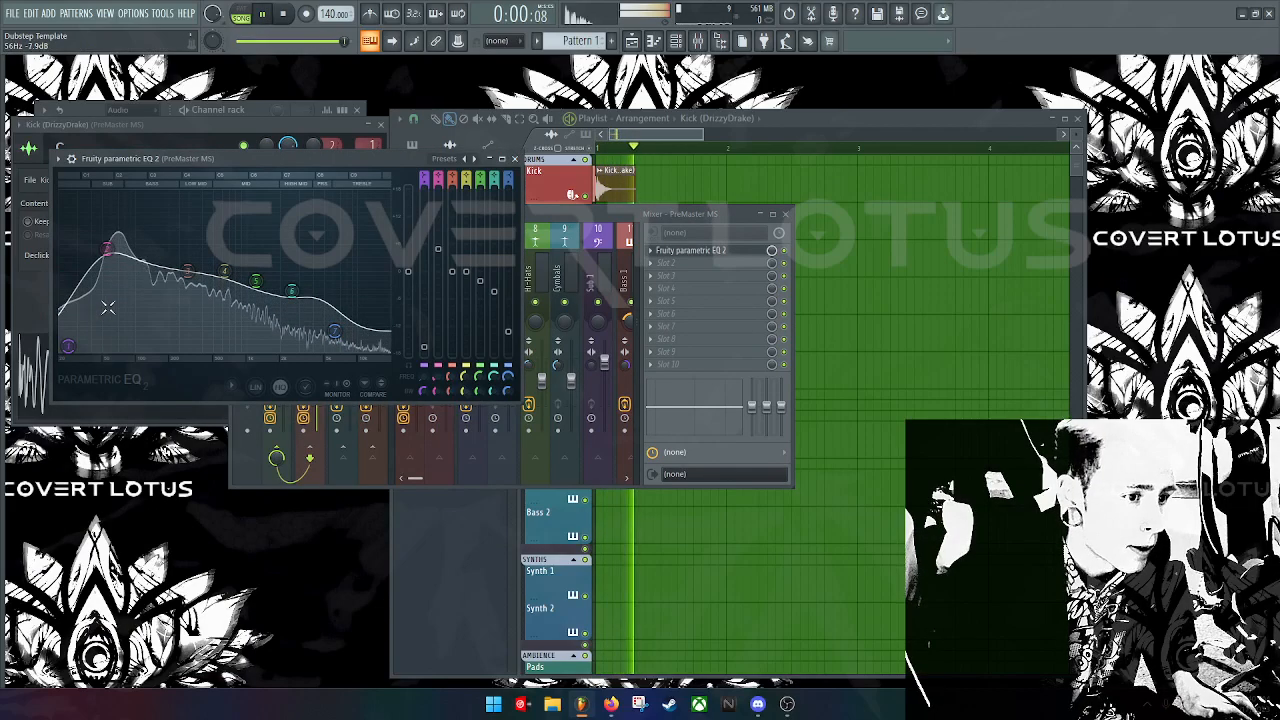
{"action": "key", "text": "space"}
{"action": "left_click_drag", "start_coordinate": [291, 291], "coordinate": [281, 307]}
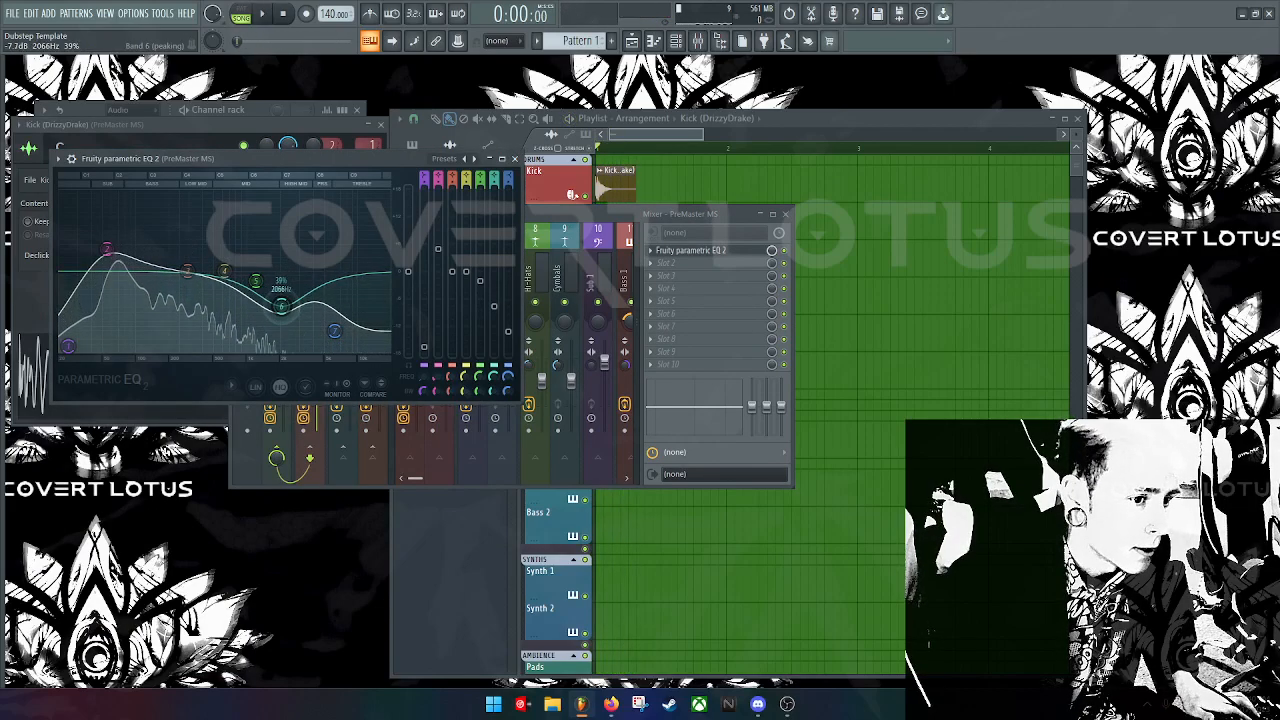
{"action": "key", "text": "space"}
{"action": "key", "text": "space"}
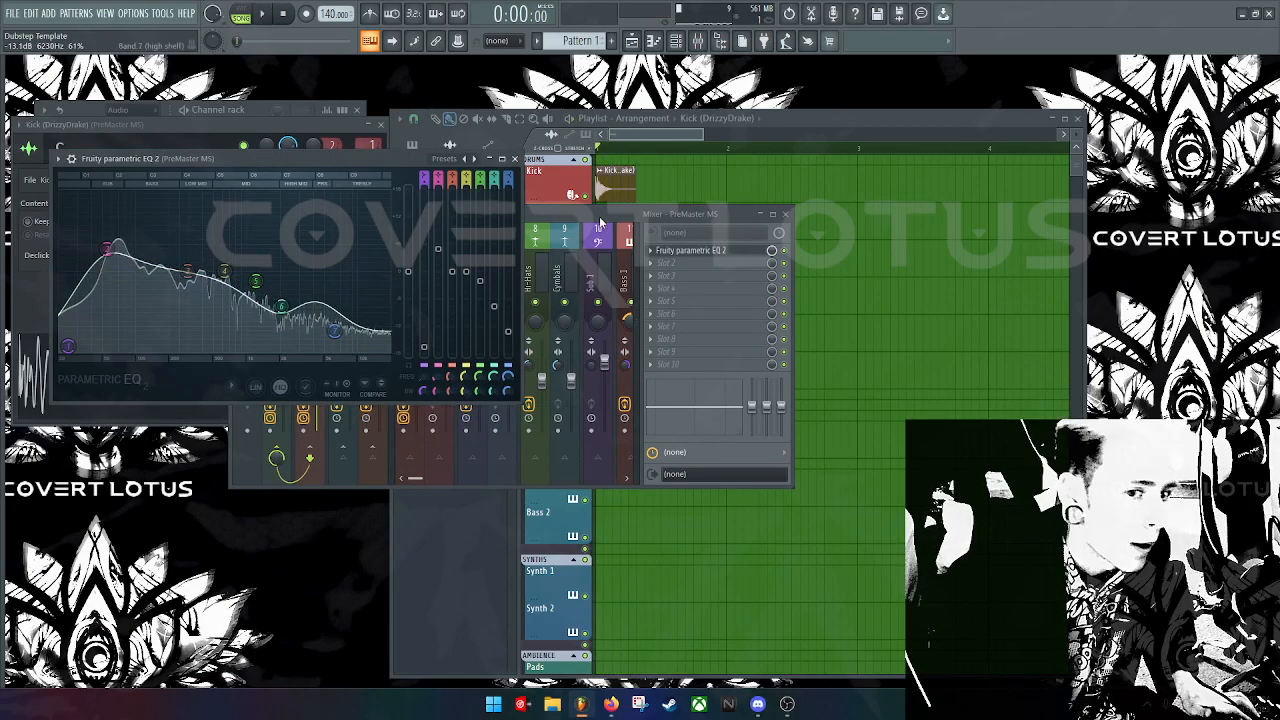
Step: Browse the second effect slot's menu through Select > Effect toward OTT
{"action": "left_click", "coordinate": [665, 266]}
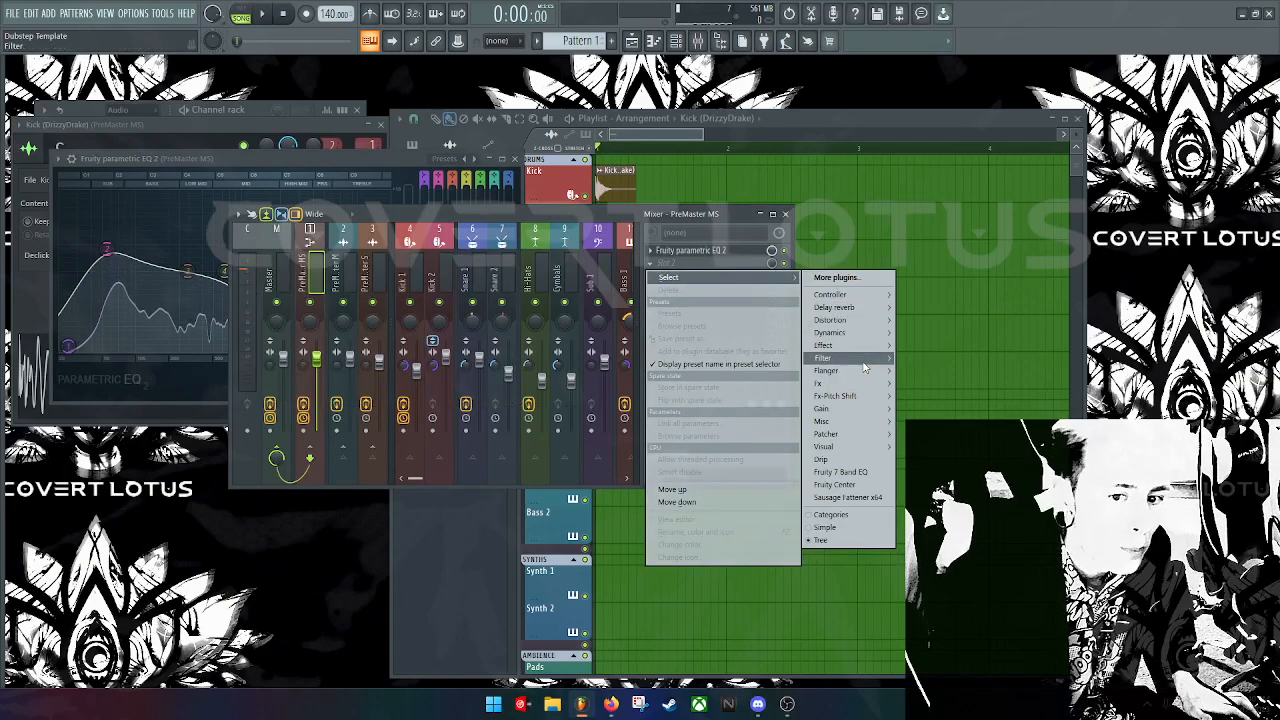
{"action": "mouse_move", "coordinate": [849, 397]}
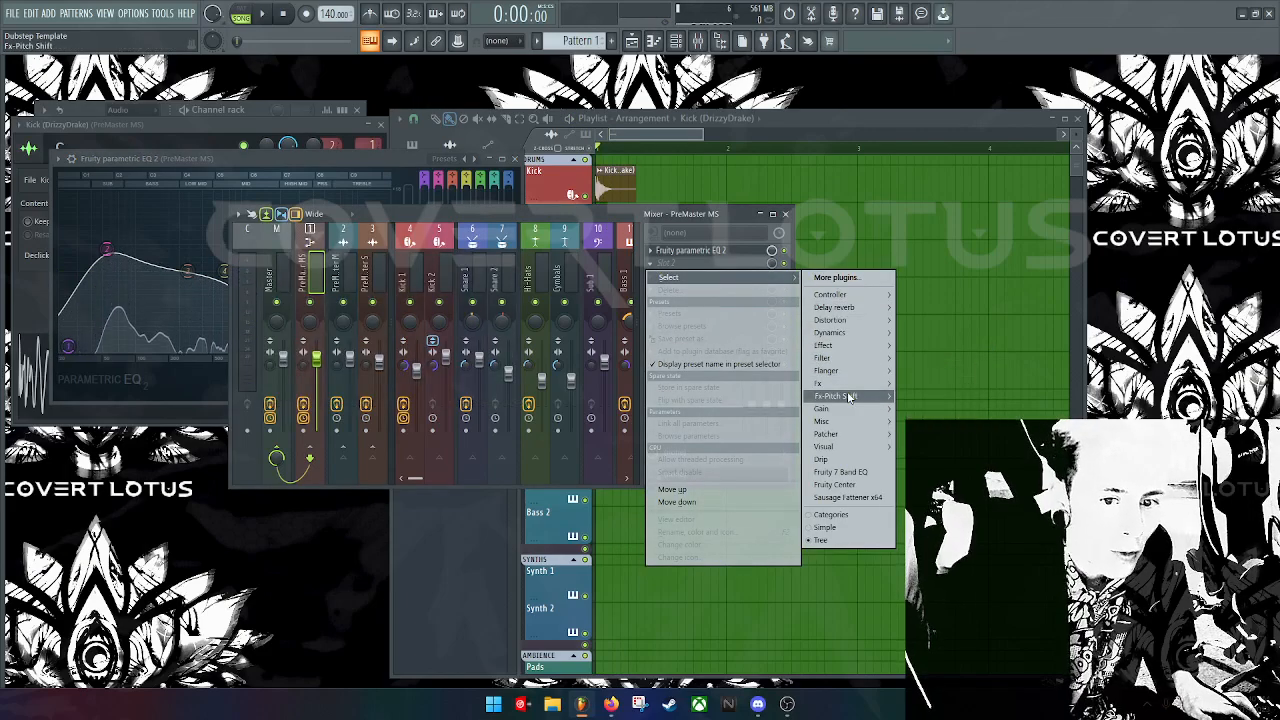
{"action": "mouse_move", "coordinate": [845, 450]}
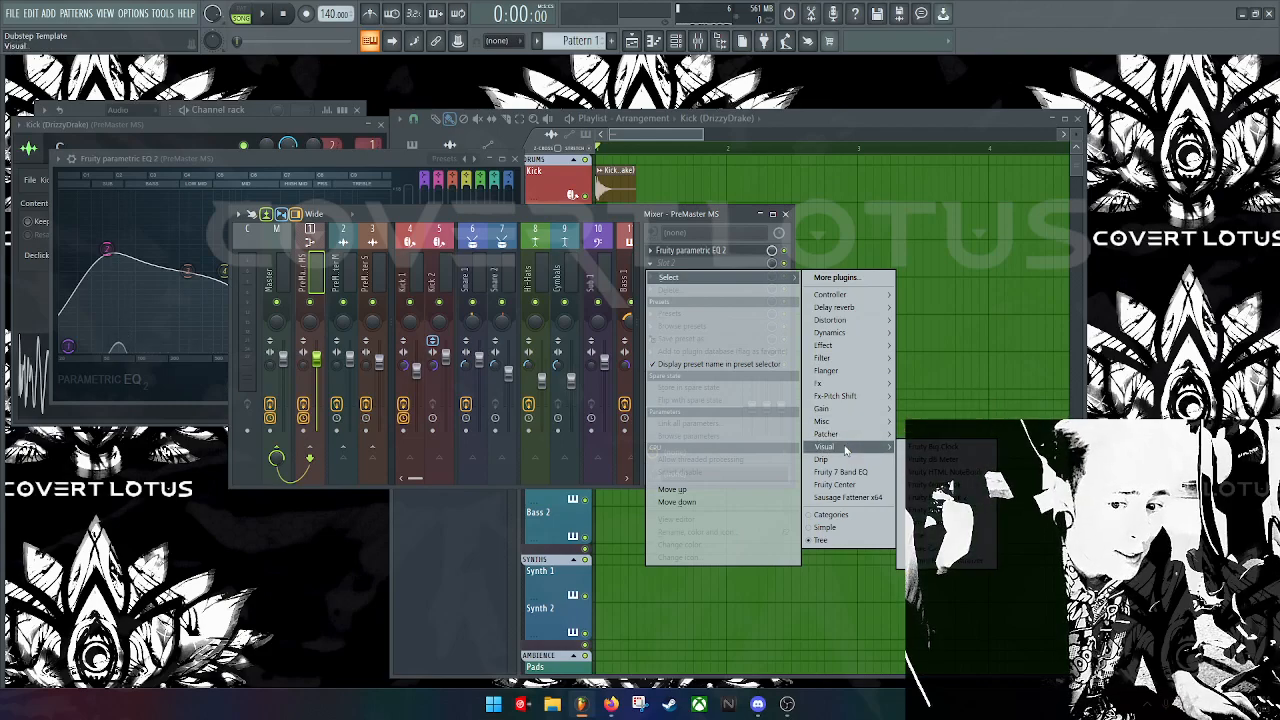
{"action": "mouse_move", "coordinate": [862, 362]}
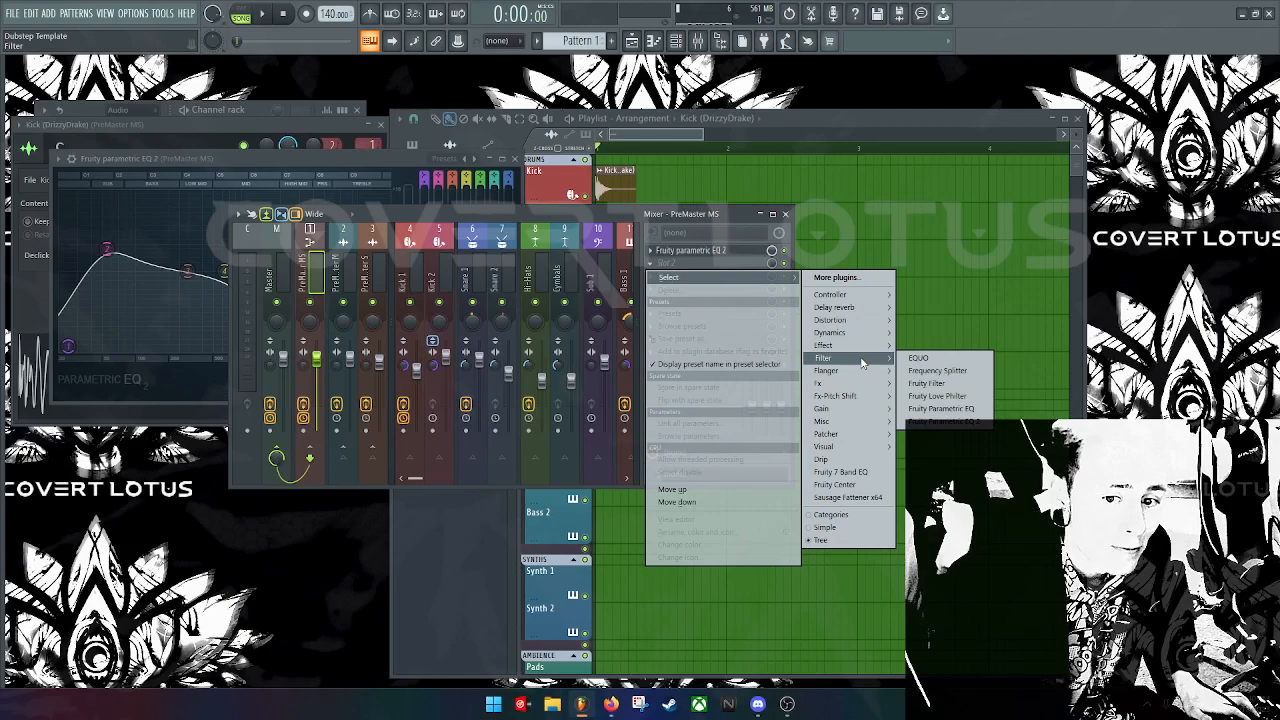
Step: Load OTT after the EQ, raise Out Gain to about 3.5 dB, audition, and drop a Kick clip near bar 2
{"action": "left_click", "coordinate": [906, 346]}
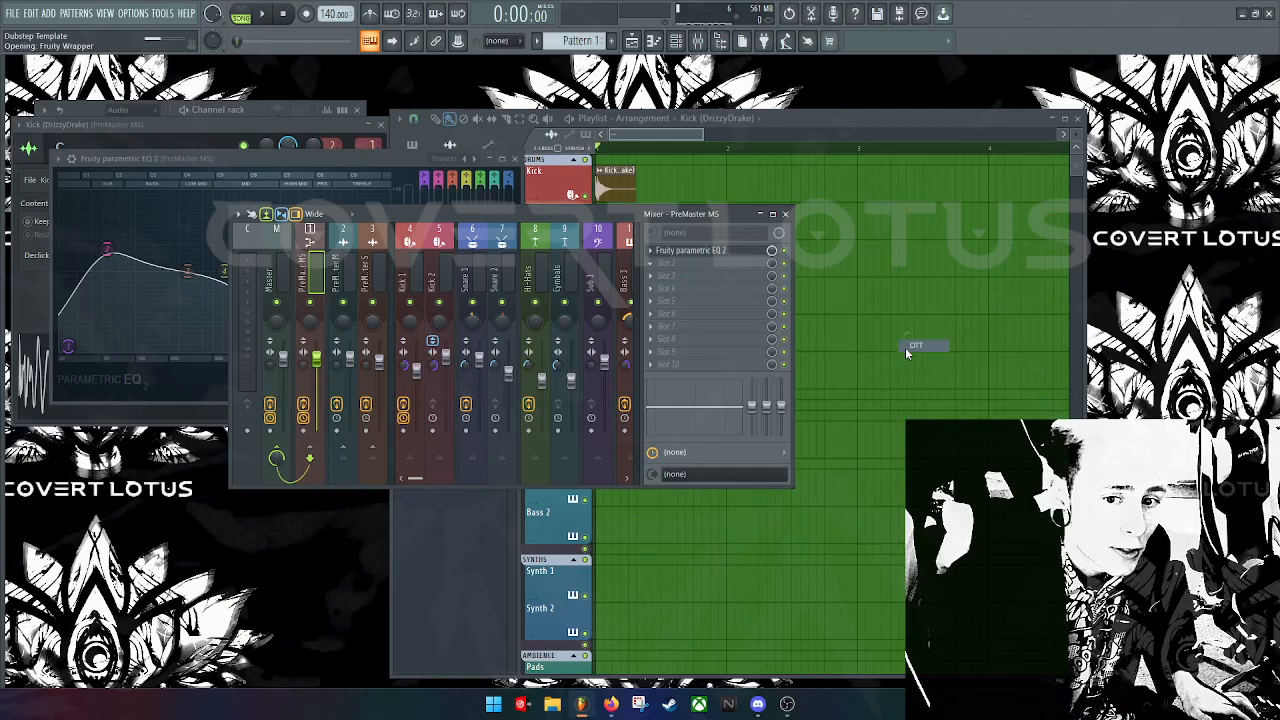
{"action": "left_click_drag", "start_coordinate": [204, 220], "coordinate": [602, 327]}
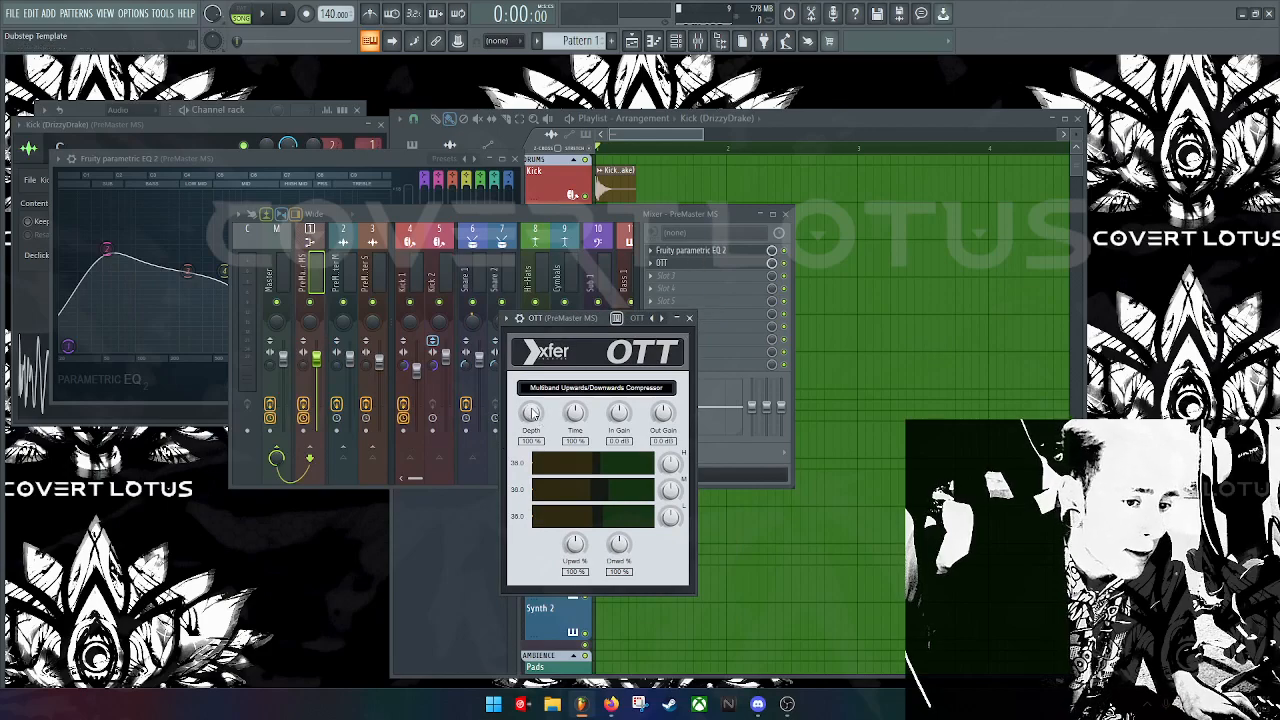
{"action": "key", "text": "space"}
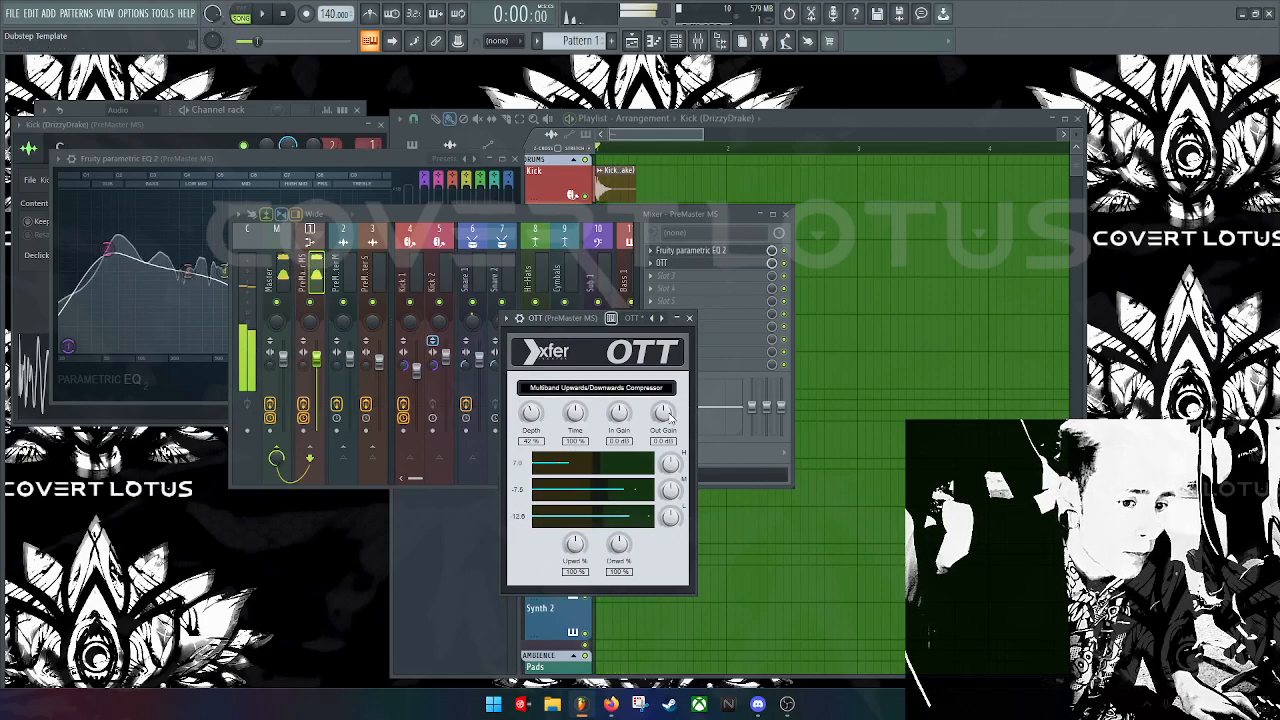
{"action": "key", "text": "space"}
{"action": "left_click_drag", "start_coordinate": [667, 418], "coordinate": [671, 415]}
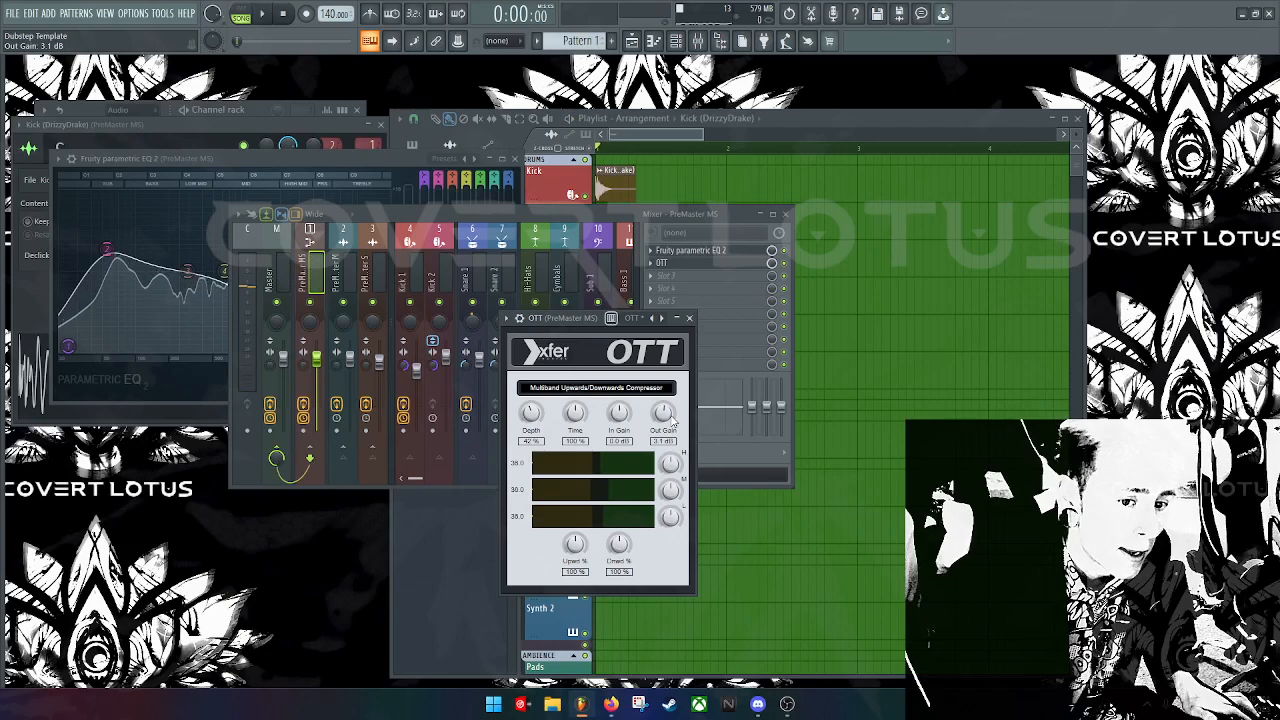
{"action": "key", "text": "space"}
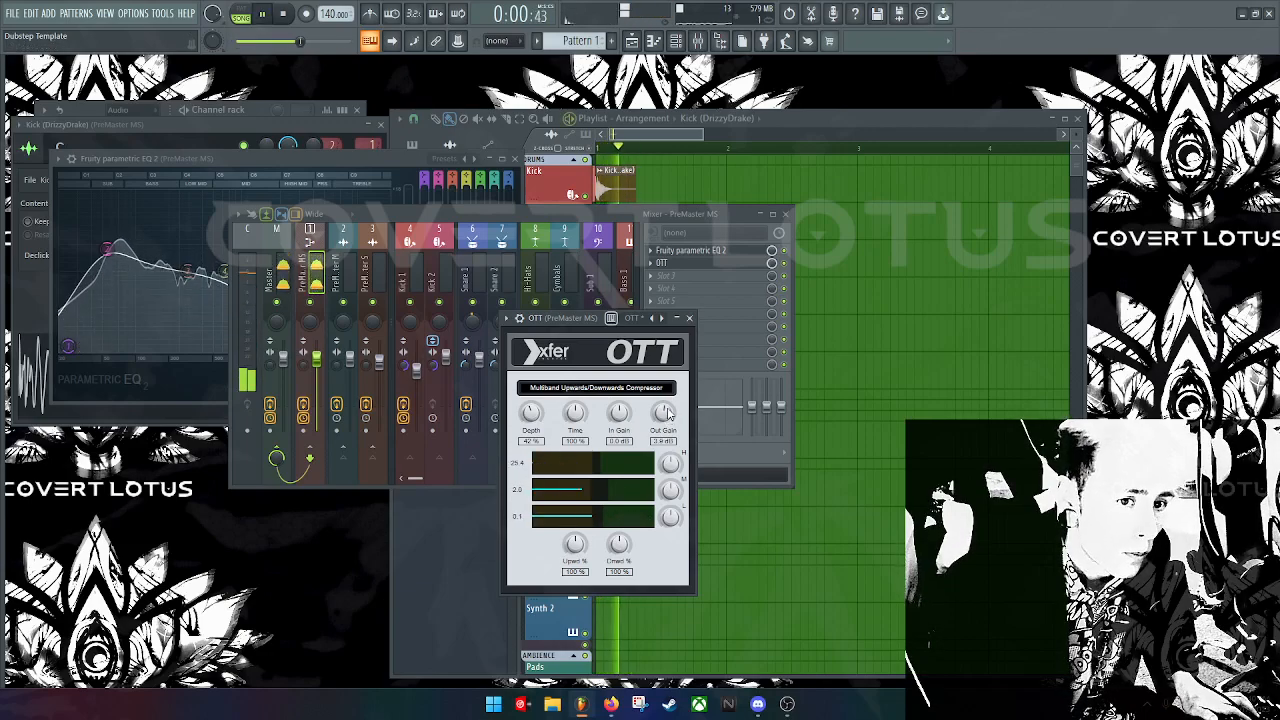
{"action": "key", "text": "space"}
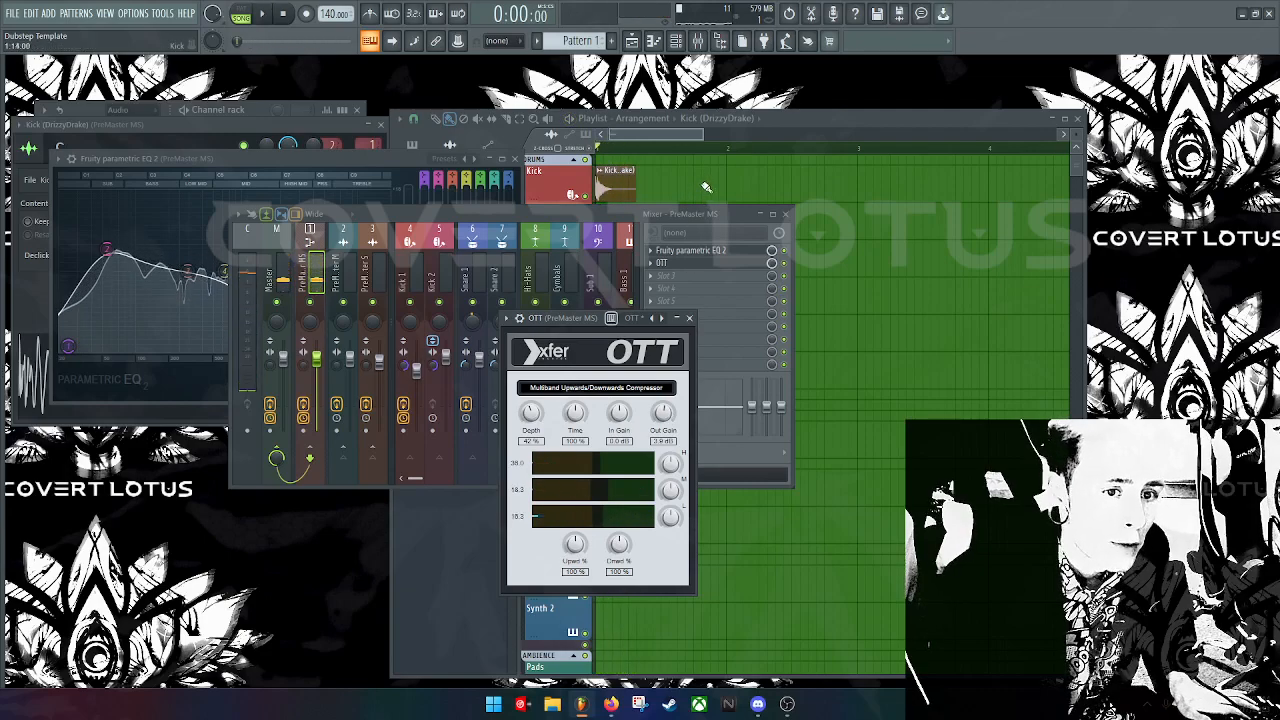
{"action": "left_click", "coordinate": [708, 187]}
Step: Remove the stray Kick clip and restretch all channels to the new 145 BPM tempo
{"action": "right_click", "coordinate": [720, 186]}
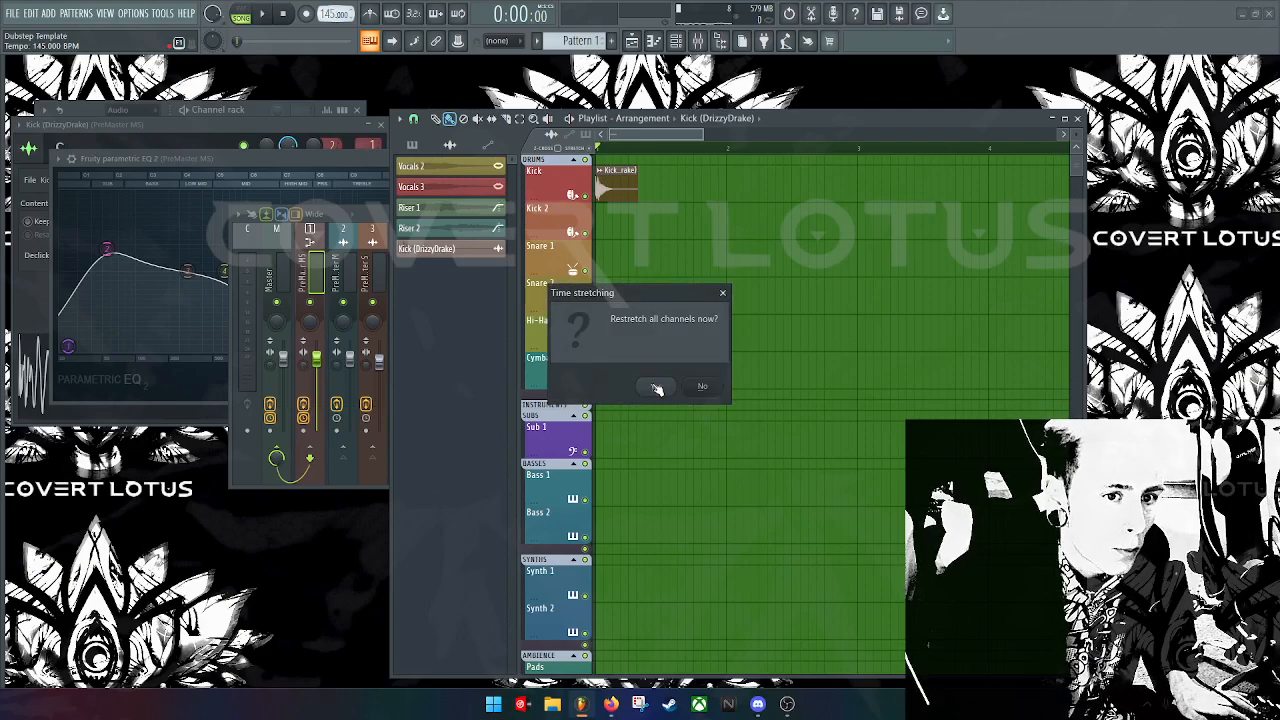
{"action": "left_click", "coordinate": [654, 387]}
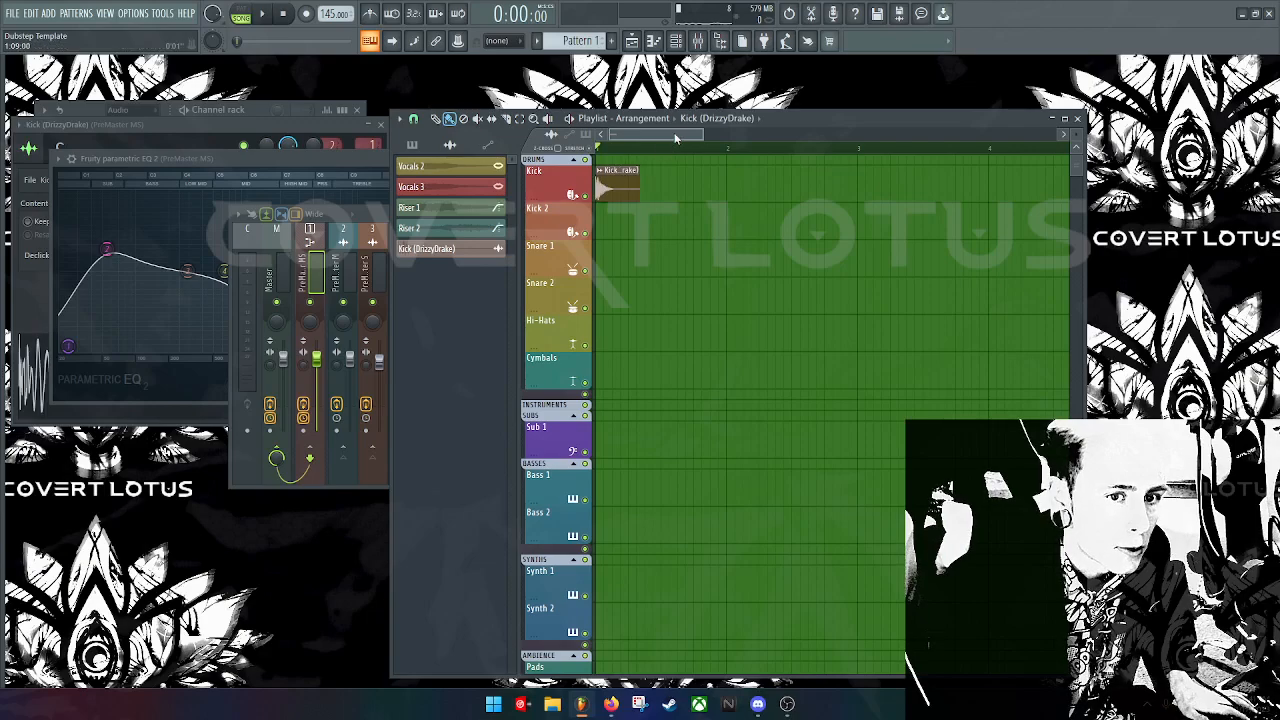
Step: Maximize the Playlist and copy Kick (DrizzyDrake) clips across the whole Kick track
{"action": "double_click", "coordinate": [769, 121]}
{"action": "mouse_move", "coordinate": [365, 136]}
{"action": "left_mouse_down", "text": "ctrl"}
{"action": "mouse_move", "coordinate": [232, 128]}
{"action": "mouse_move", "coordinate": [355, 123]}
{"action": "mouse_move", "coordinate": [309, 120]}
{"action": "left_mouse_up", "text": "ctrl"}
{"action": "left_click_drag", "start_coordinate": [677, 185], "coordinate": [379, 127], "text": "ctrl"}
{"action": "left_click_drag", "start_coordinate": [594, 127], "coordinate": [244, 127], "text": "ctrl"}
{"action": "left_click_drag", "start_coordinate": [252, 127], "coordinate": [537, 133], "text": "shift"}
{"action": "left_click_drag", "start_coordinate": [845, 117], "coordinate": [802, 110], "text": "ctrl"}
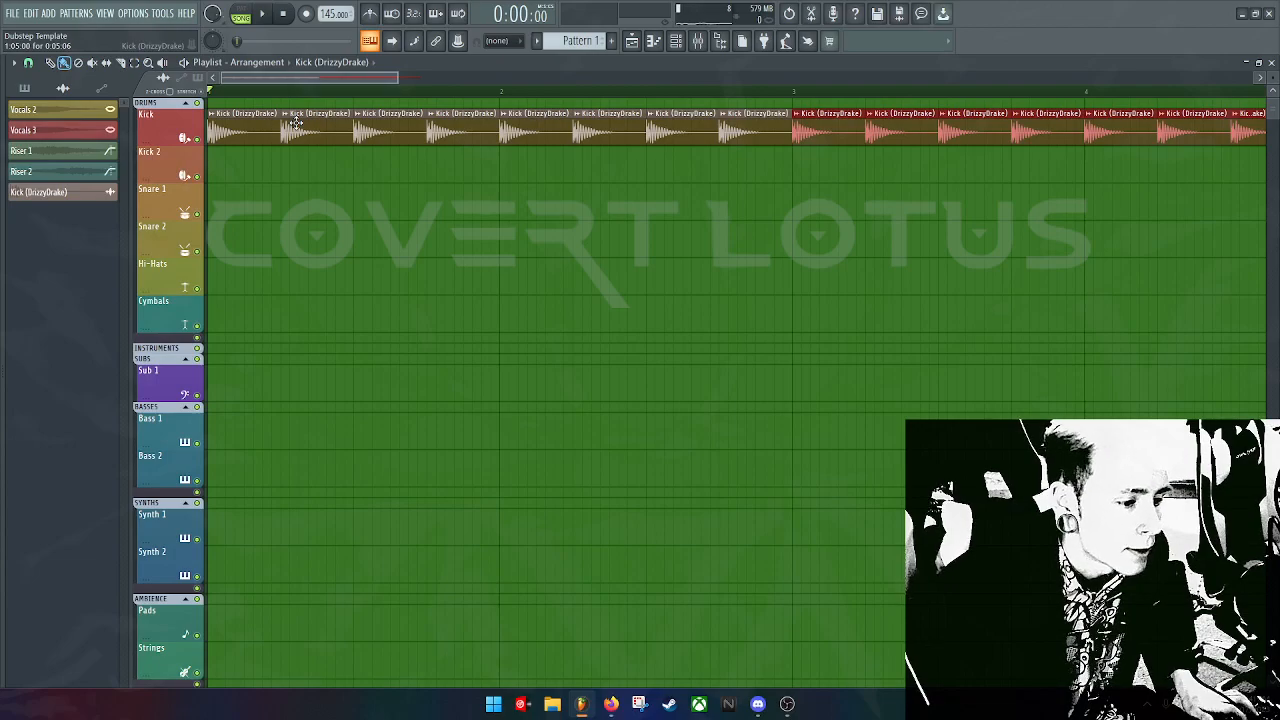
Step: Delete every other Kick clip to leave gaps, then play the song to check
{"action": "right_click", "coordinate": [293, 122]}
{"action": "right_click", "coordinate": [468, 135]}
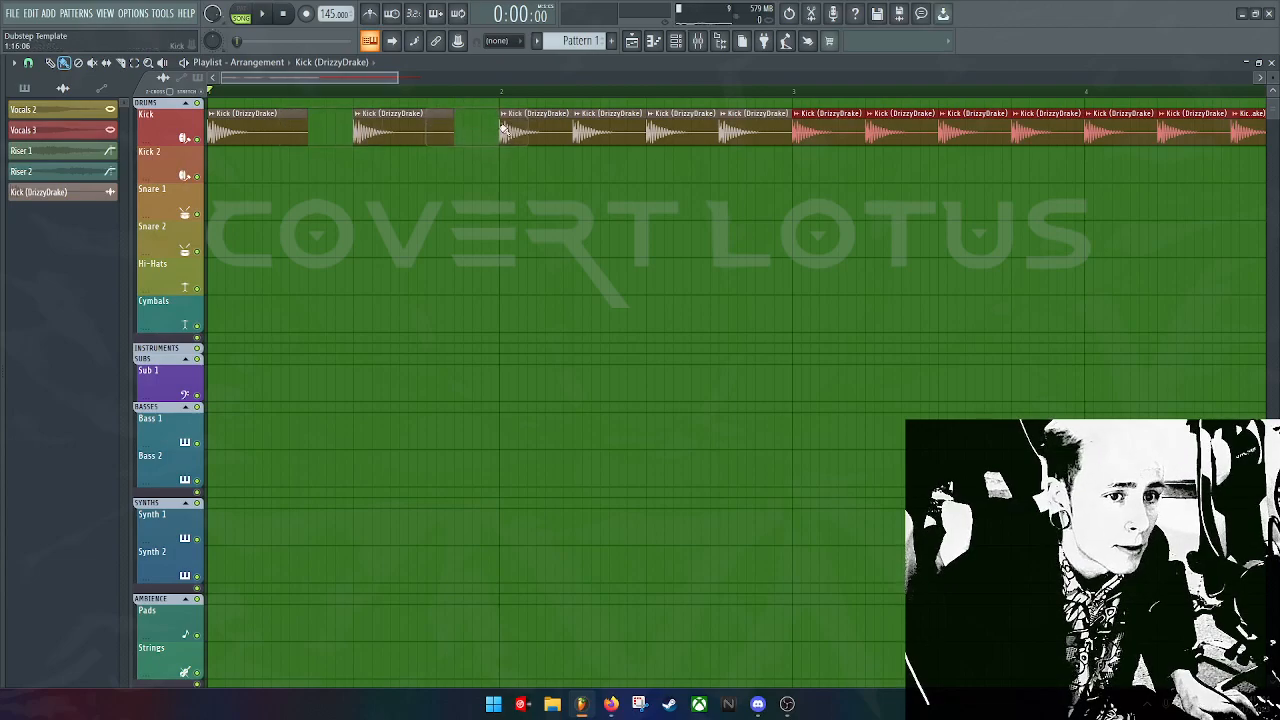
{"action": "right_click", "coordinate": [630, 125]}
{"action": "right_click", "coordinate": [733, 127]}
{"action": "right_click", "coordinate": [906, 141]}
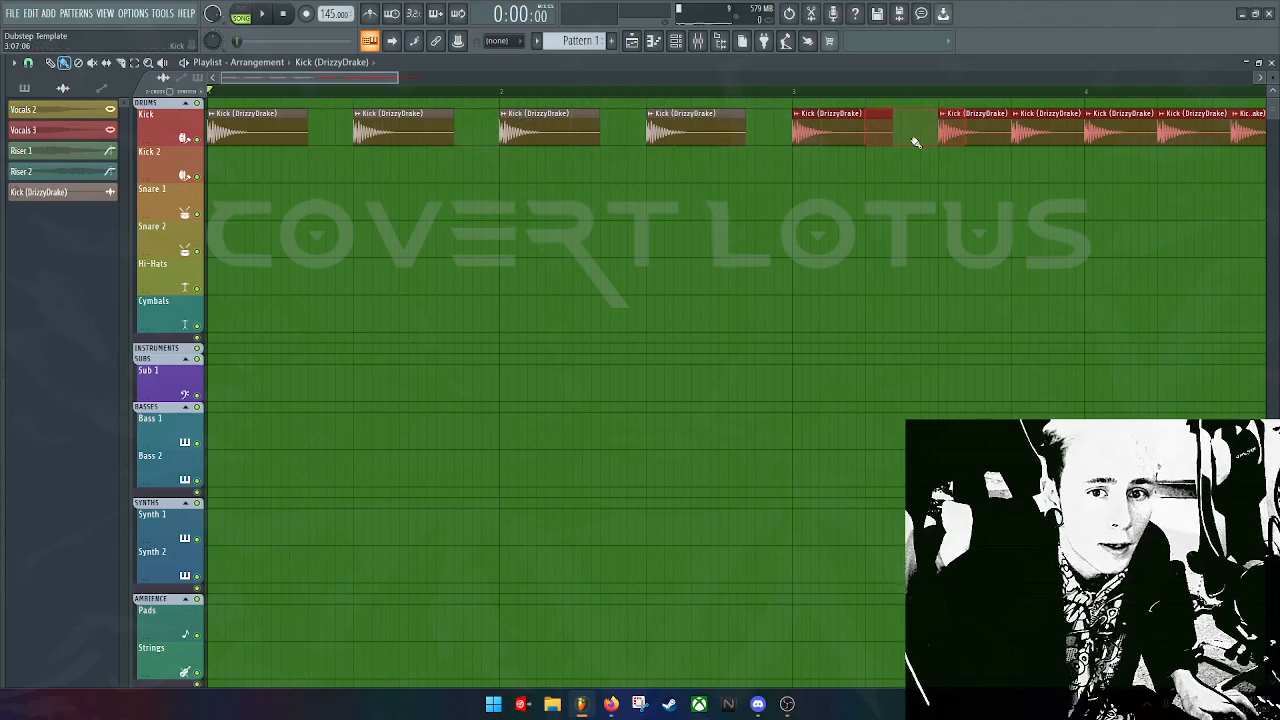
{"action": "right_click", "coordinate": [1054, 128]}
{"action": "right_click", "coordinate": [1195, 128]}
{"action": "key", "text": "space"}
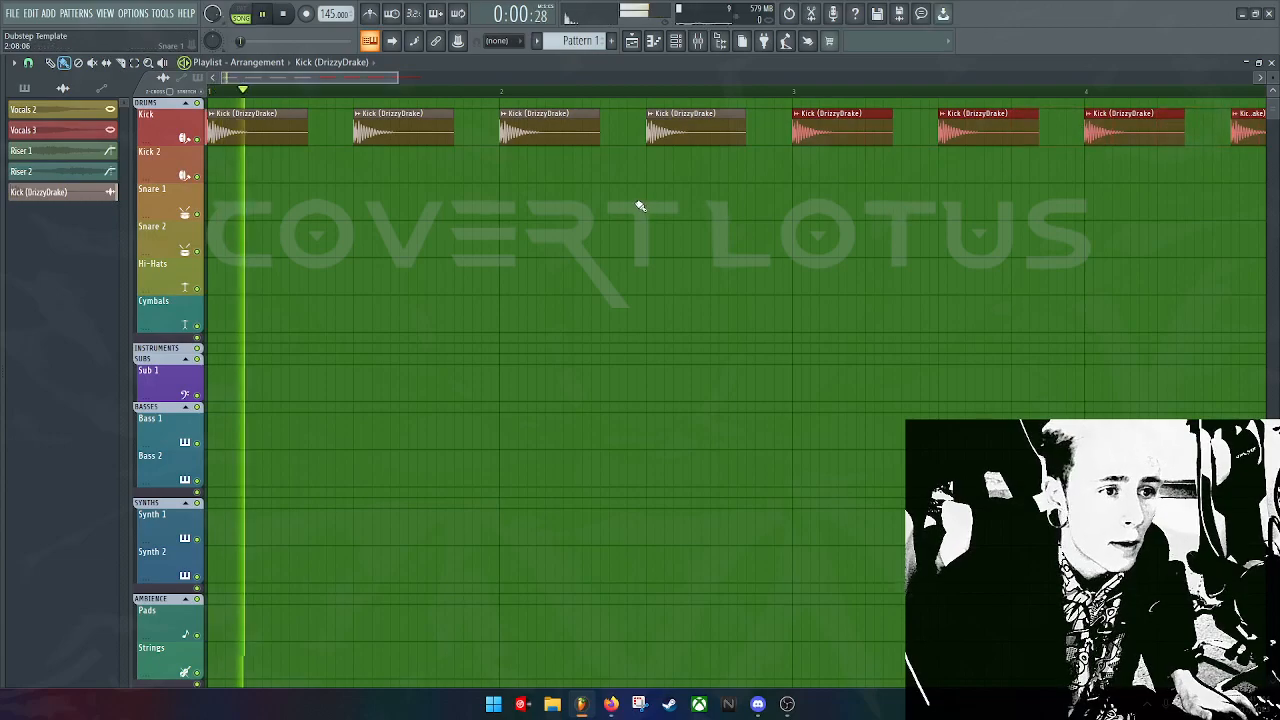
{"action": "key", "text": "space"}
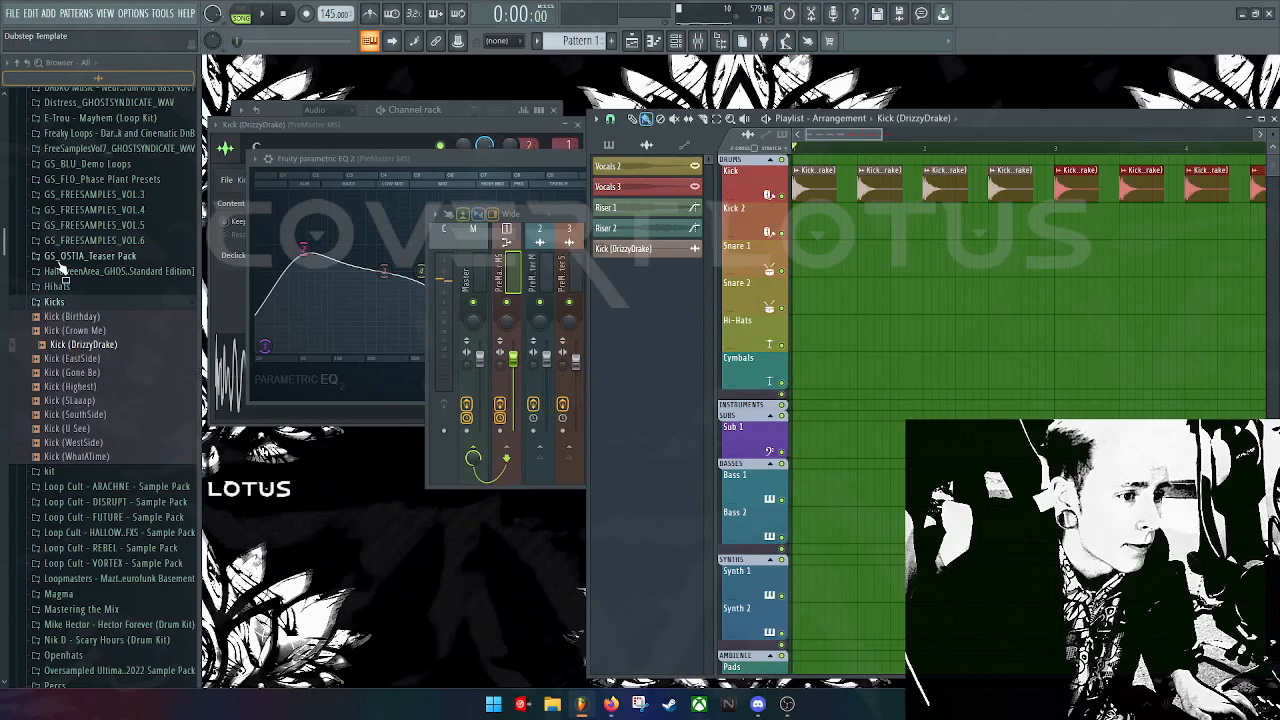
Step: Collapse Kicks and browse the Openhats, 808 and Aeon sample folders
{"action": "left_click", "coordinate": [72, 305]}
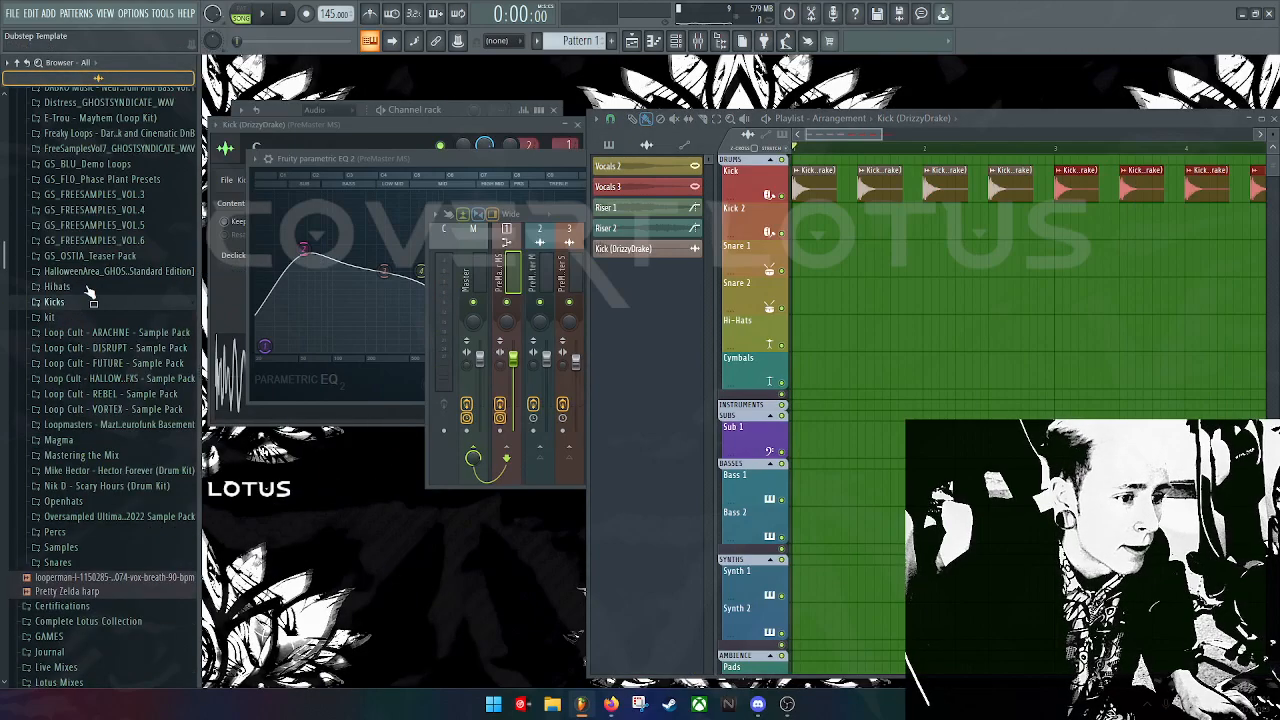
{"action": "scroll", "coordinate": [85, 330], "scroll_direction": "down", "scroll_amount": 5}
{"action": "left_click", "coordinate": [62, 250]}
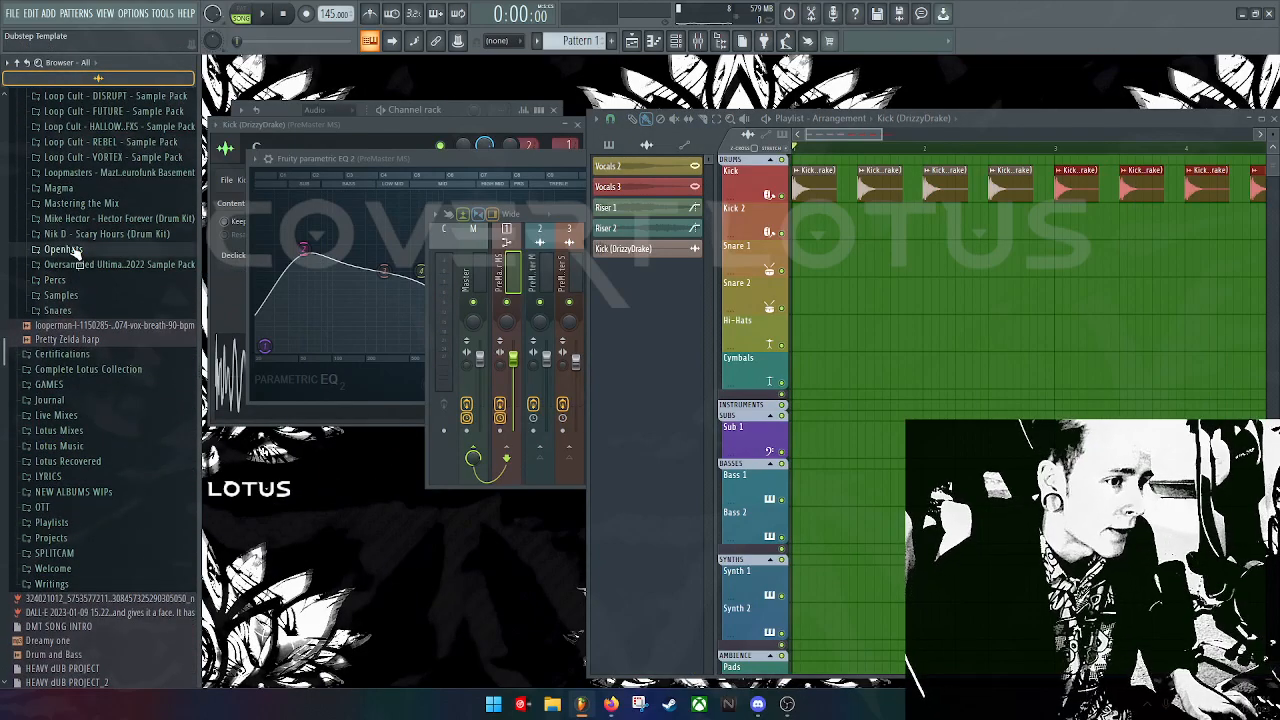
{"action": "scroll", "coordinate": [82, 310], "scroll_direction": "up", "scroll_amount": 10}
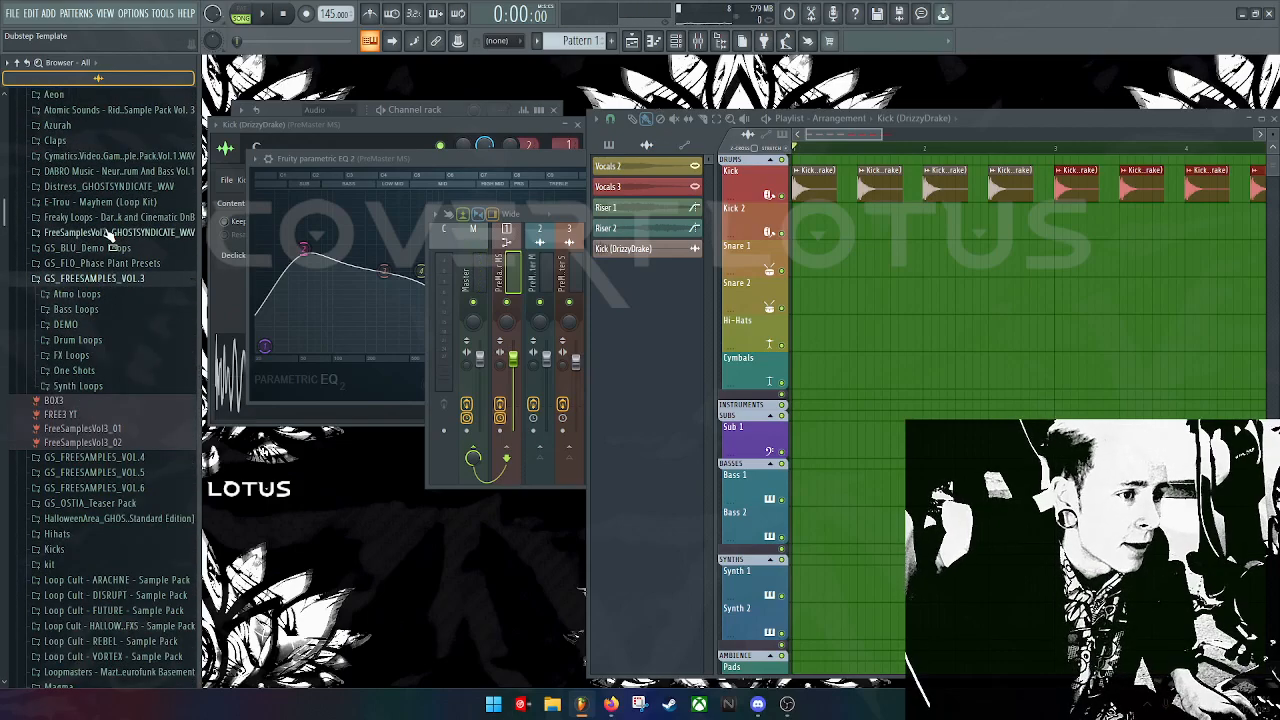
{"action": "scroll", "coordinate": [85, 275], "scroll_direction": "up", "scroll_amount": 4}
{"action": "left_click", "coordinate": [52, 247]}
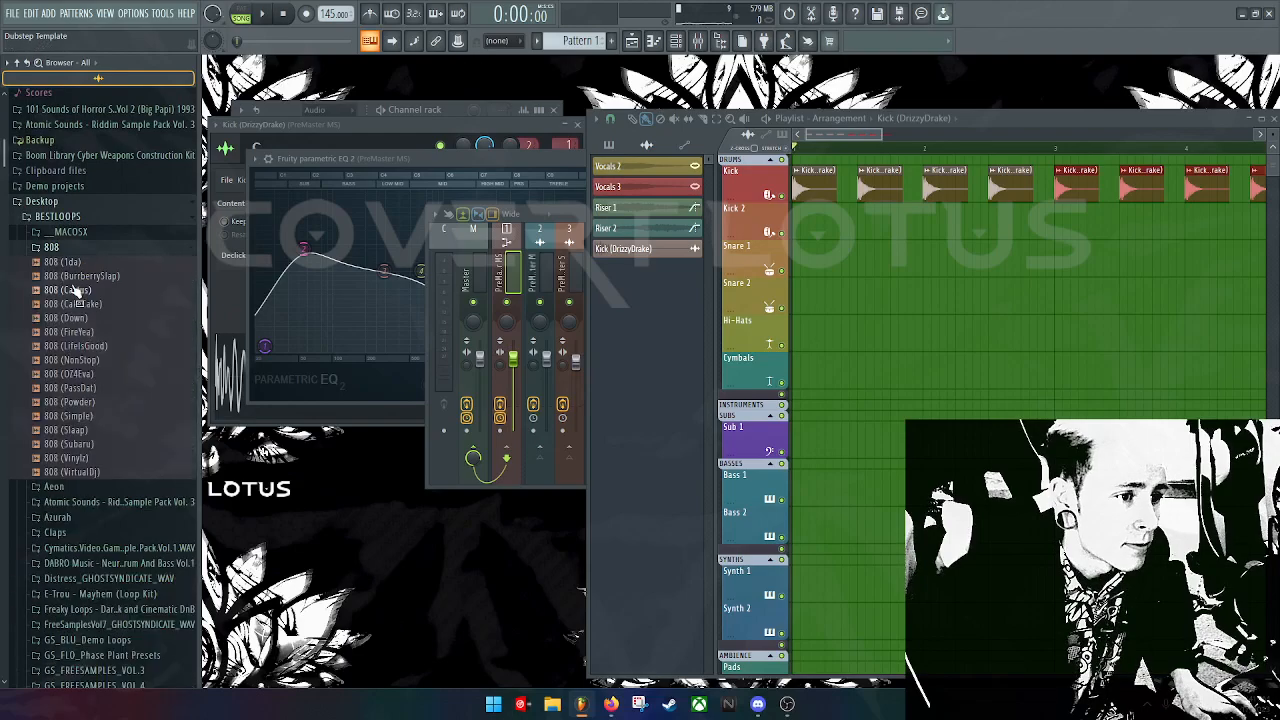
{"action": "left_click", "coordinate": [52, 247]}
{"action": "left_click", "coordinate": [54, 262]}
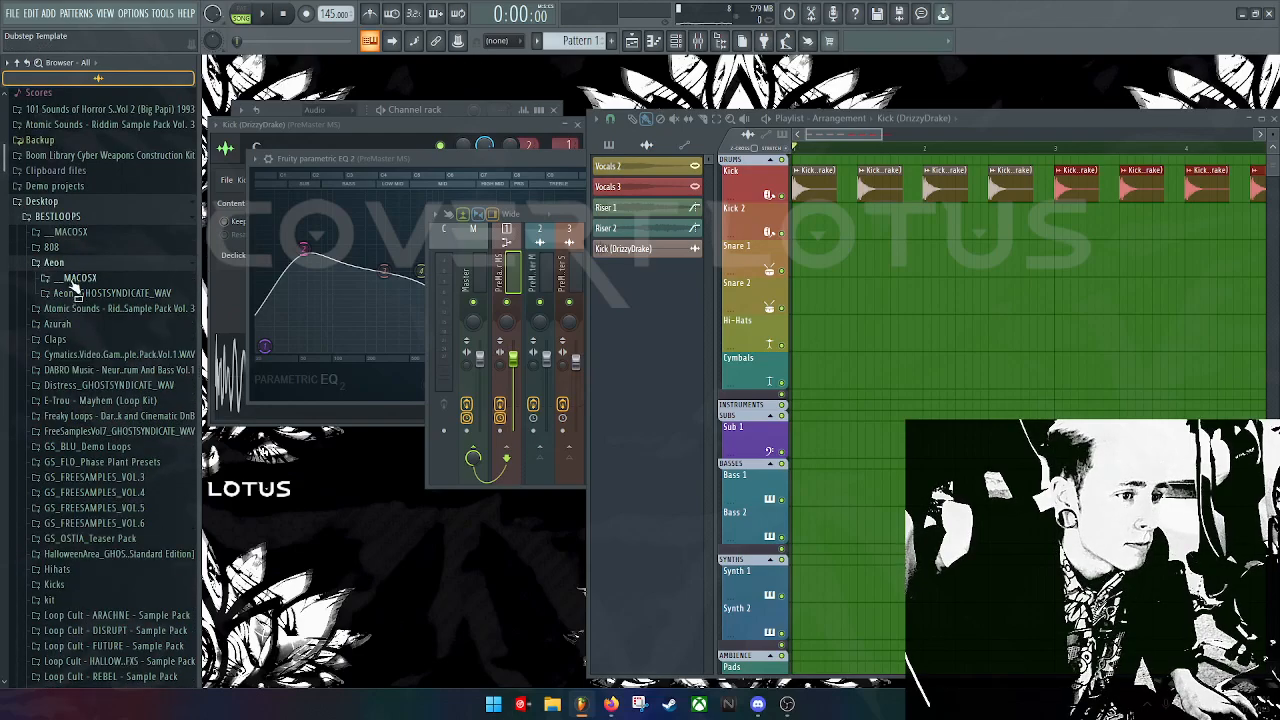
{"action": "left_click", "coordinate": [78, 277]}
{"action": "left_click", "coordinate": [90, 293]}
Step: Browse the GS_AEON_One Shots snare and perc samples, then collapse that folder
{"action": "scroll", "coordinate": [110, 330], "scroll_direction": "down", "scroll_amount": 2}
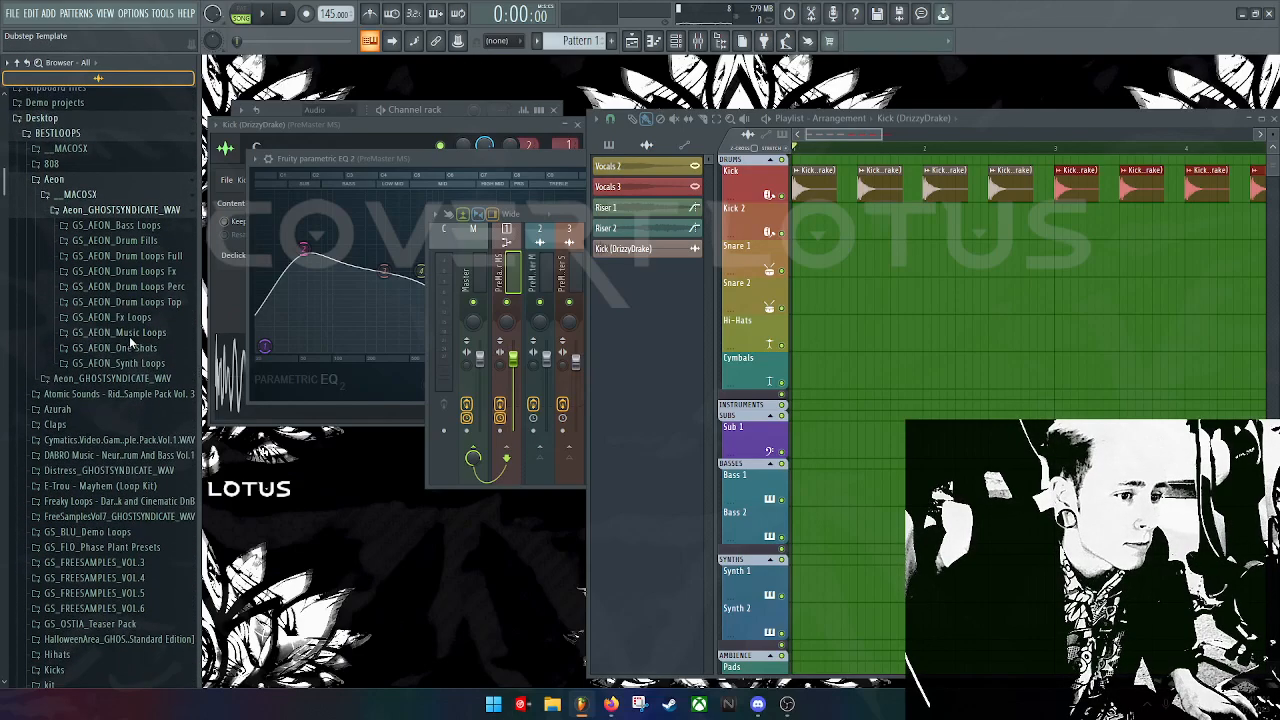
{"action": "left_click", "coordinate": [131, 350]}
{"action": "scroll", "coordinate": [130, 390], "scroll_direction": "down", "scroll_amount": 2}
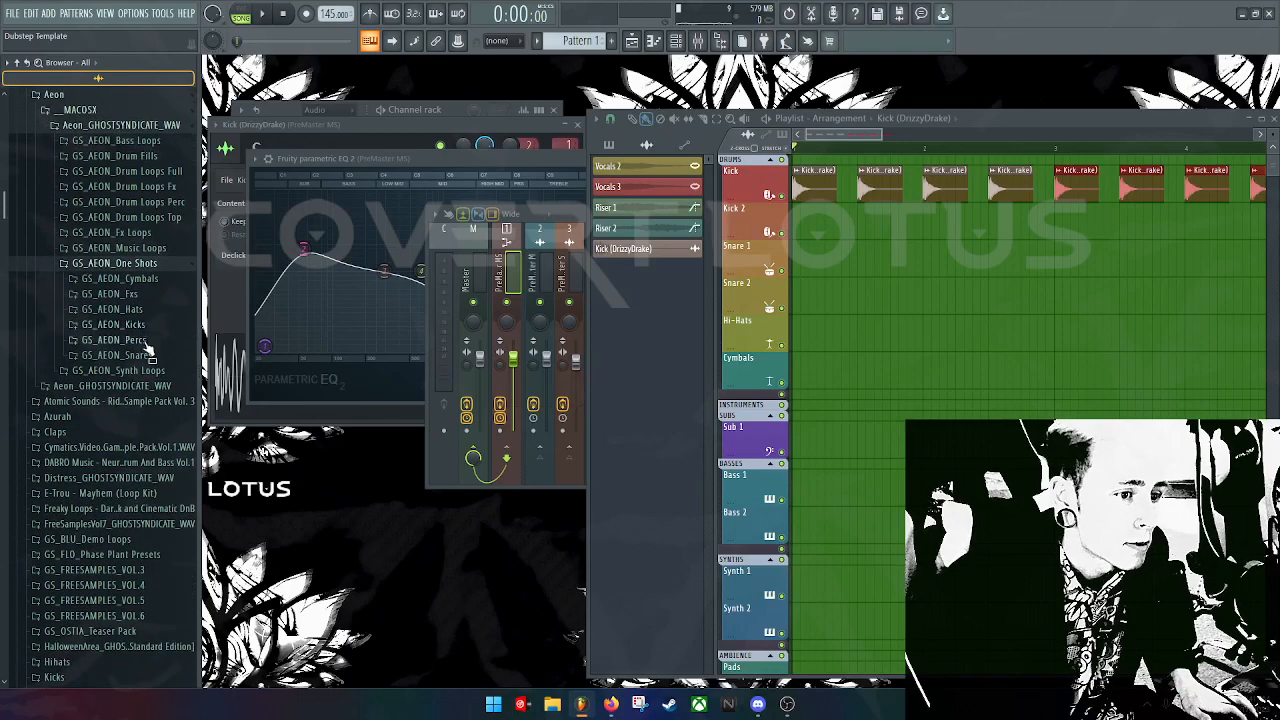
{"action": "left_click", "coordinate": [144, 357]}
{"action": "scroll", "coordinate": [140, 350], "scroll_direction": "down", "scroll_amount": 2}
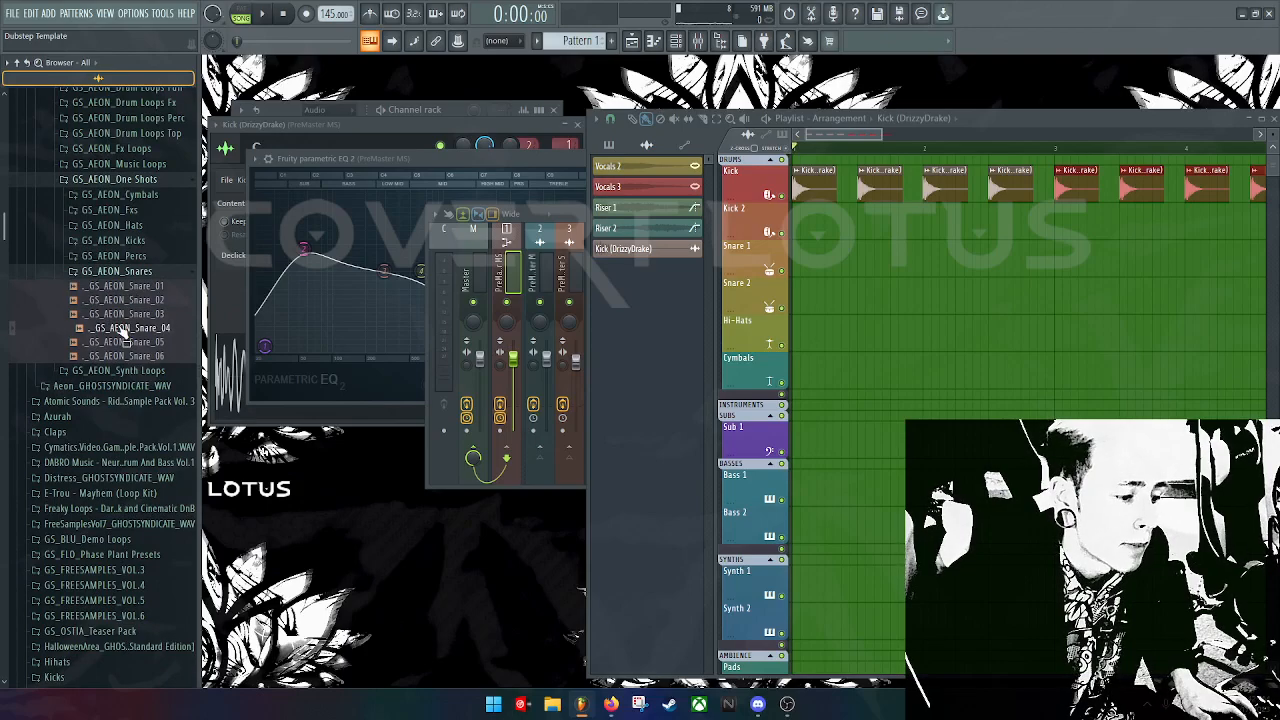
{"action": "left_click", "coordinate": [112, 256]}
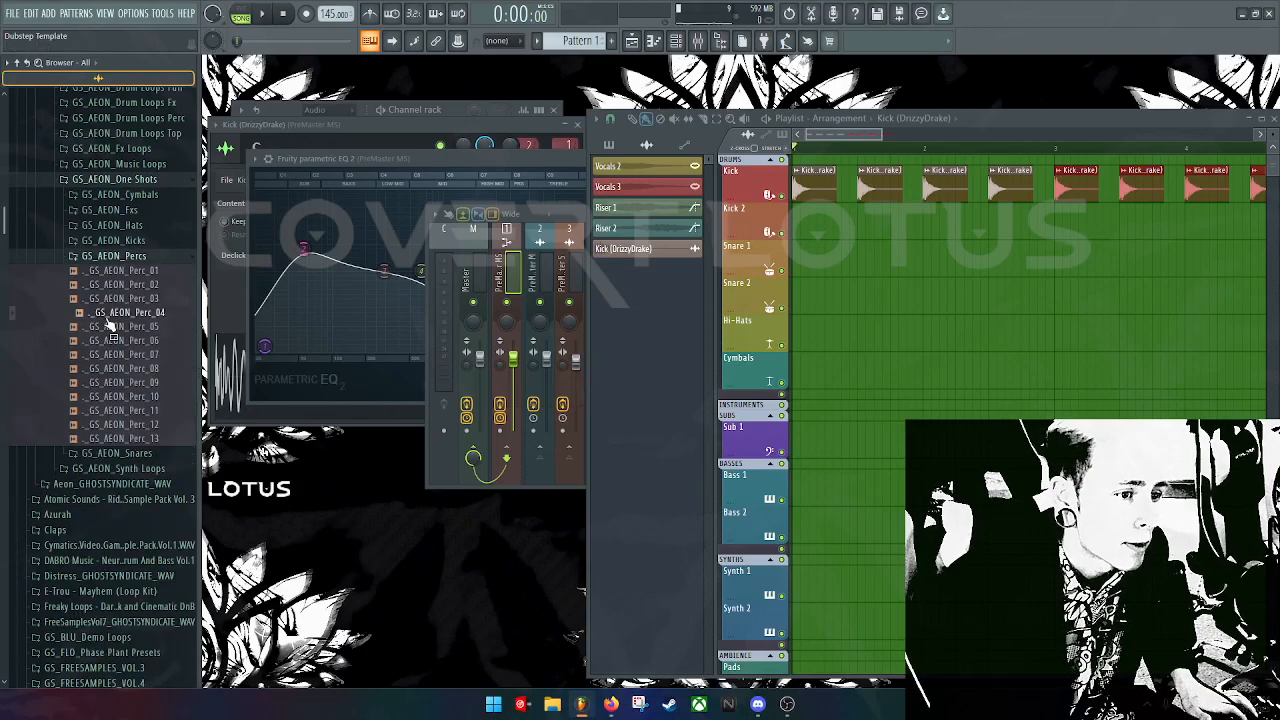
{"action": "left_click", "coordinate": [118, 180]}
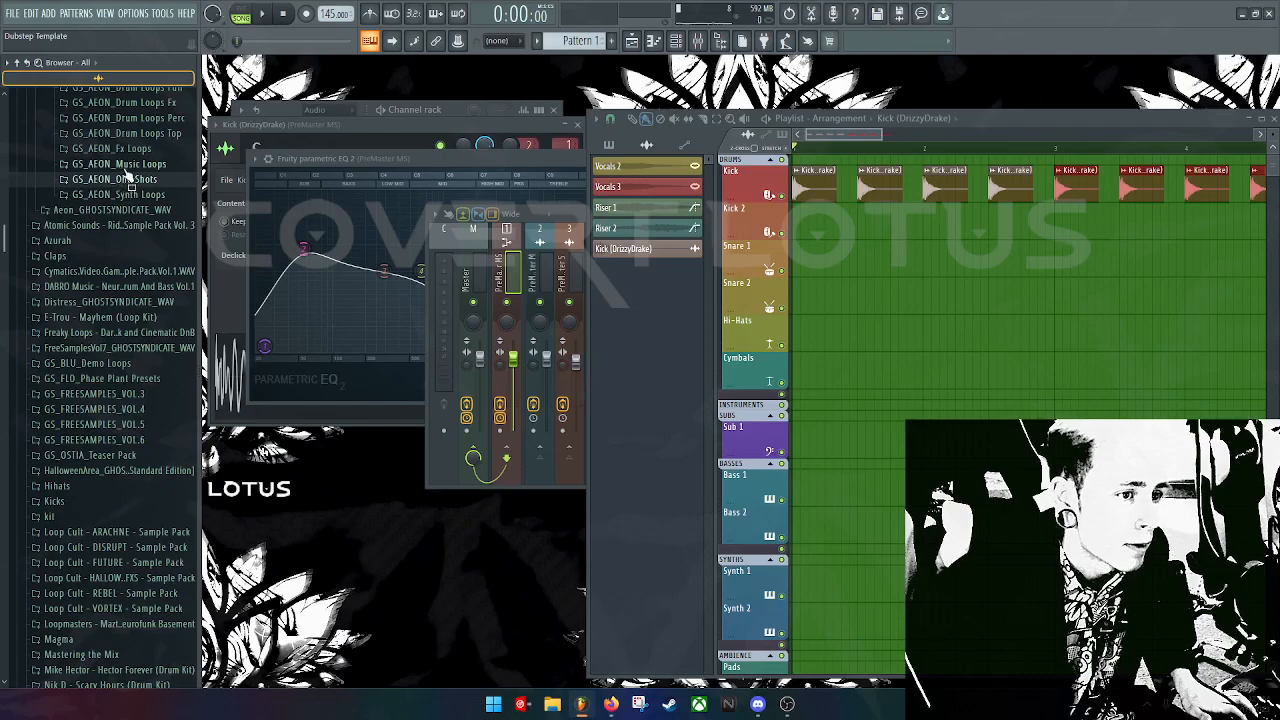
Step: Place Cymatics Galaxy Rush Impact FX 10 at bar 1 on the Snare 1 track
{"action": "left_click", "coordinate": [110, 271]}
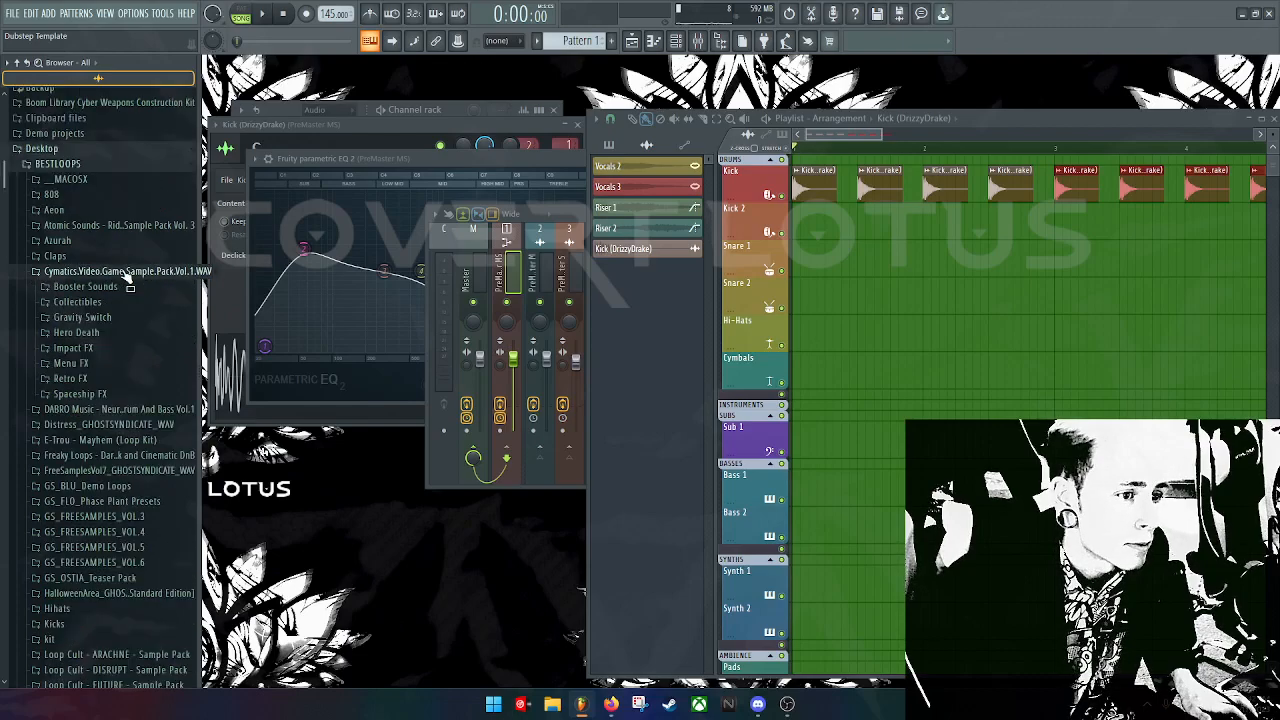
{"action": "left_click", "coordinate": [88, 348]}
{"action": "scroll", "coordinate": [104, 380], "scroll_direction": "down", "scroll_amount": 4}
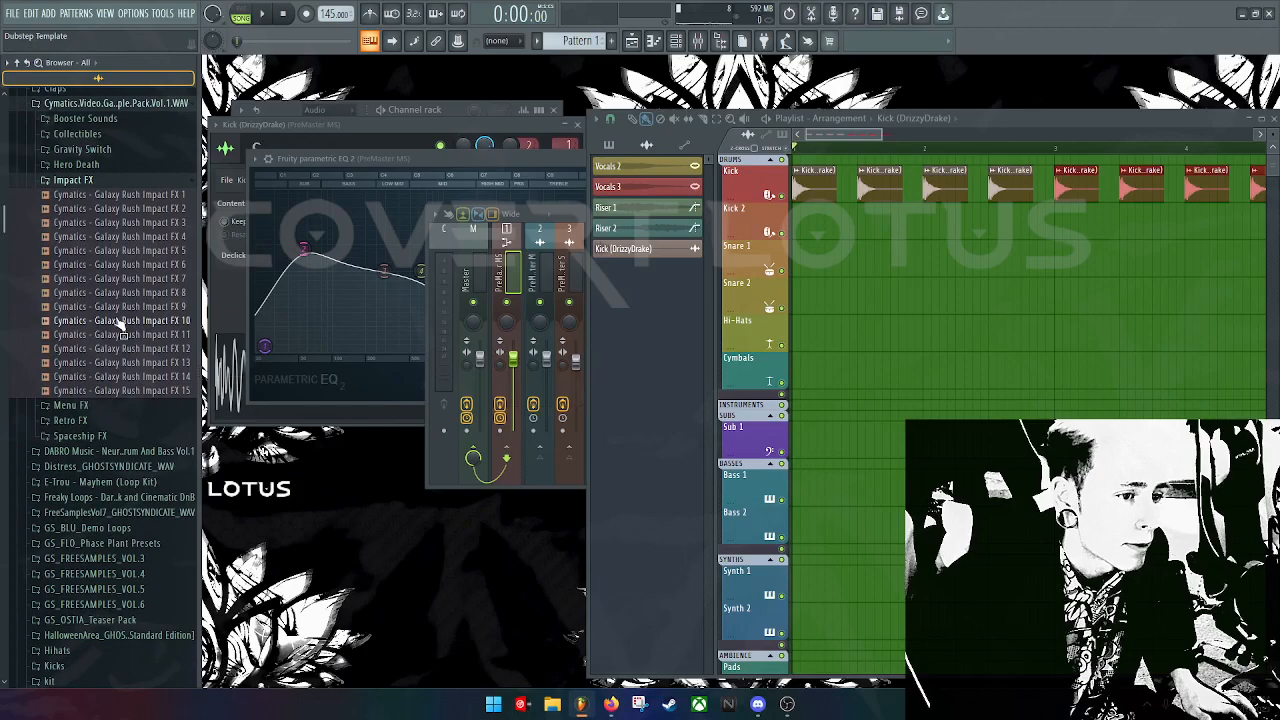
{"action": "left_click_drag", "start_coordinate": [118, 323], "coordinate": [840, 258]}
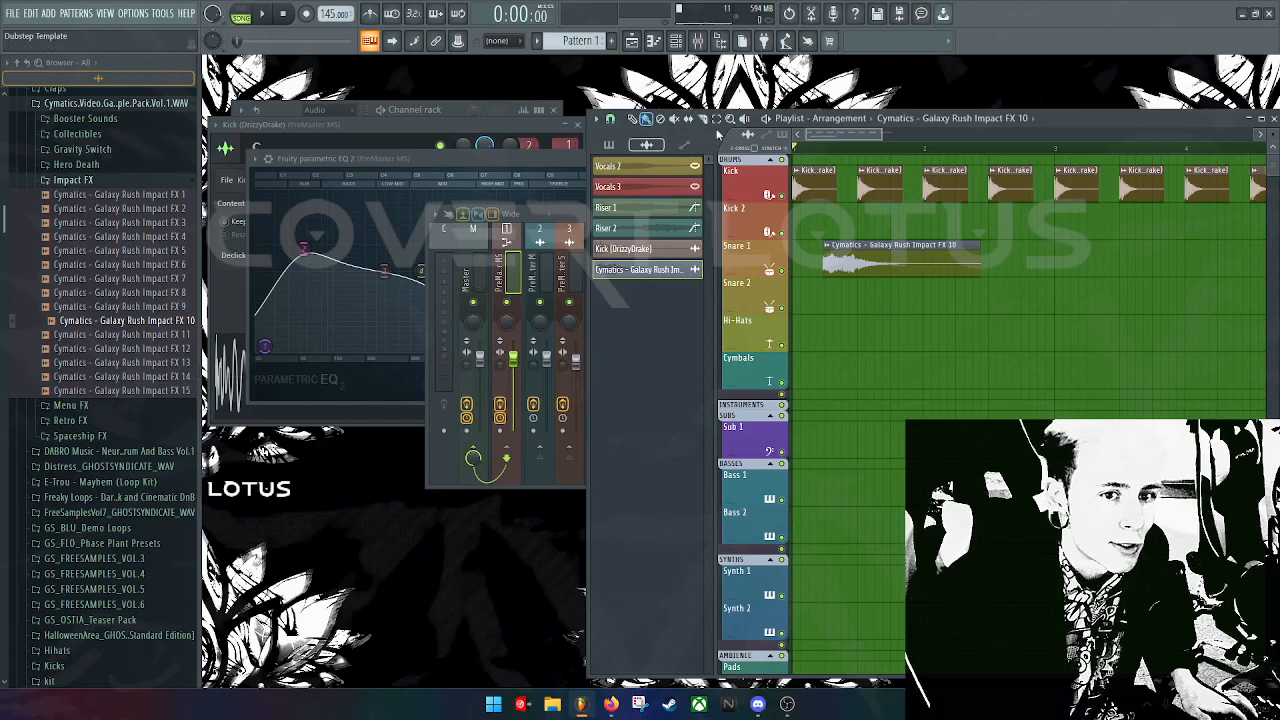
Step: Shorten the Impact FX 10 clip and route its channel to the PreMaster MS track
{"action": "left_click_drag", "start_coordinate": [968, 249], "coordinate": [886, 254]}
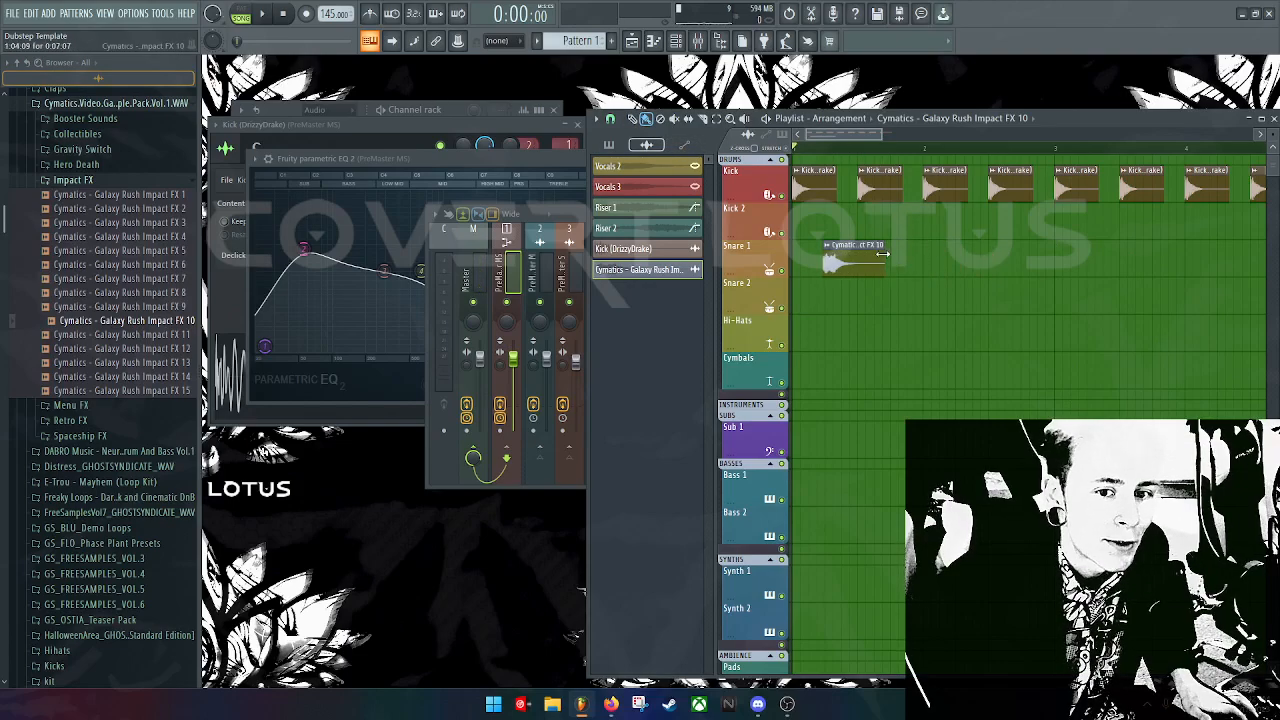
{"action": "double_click", "coordinate": [840, 260]}
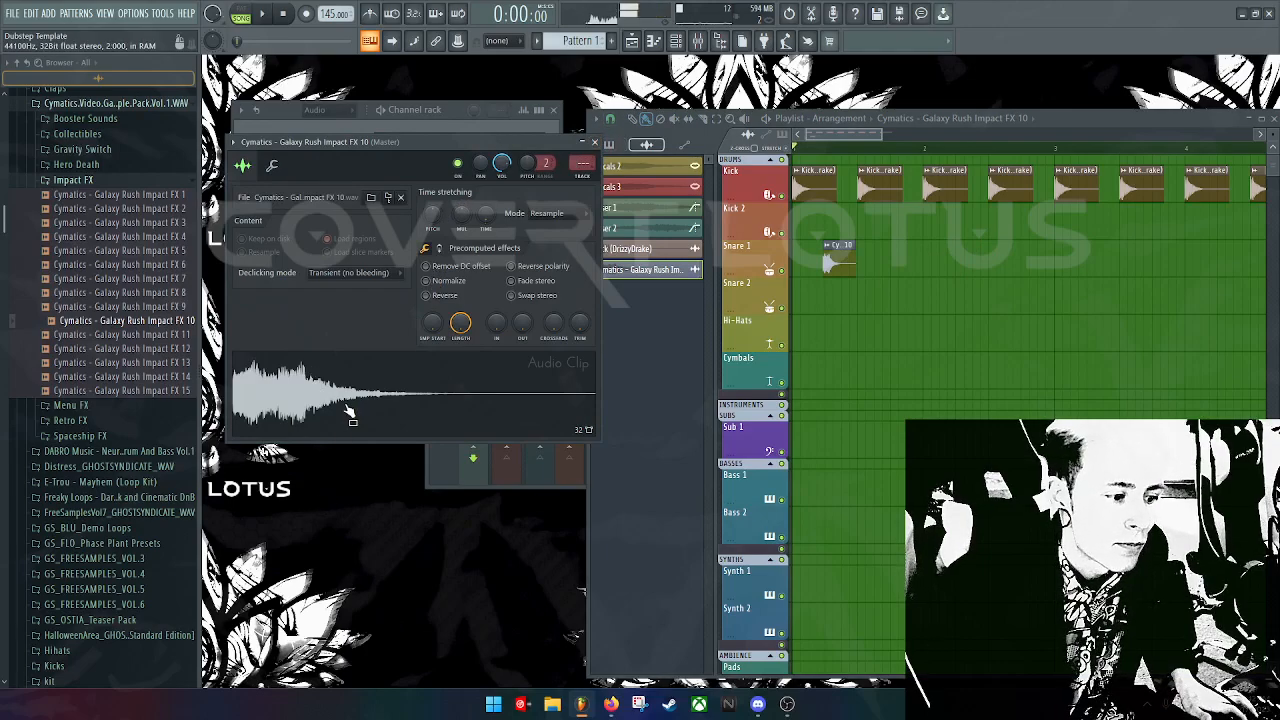
{"action": "left_click_drag", "start_coordinate": [582, 163], "coordinate": [582, 156]}
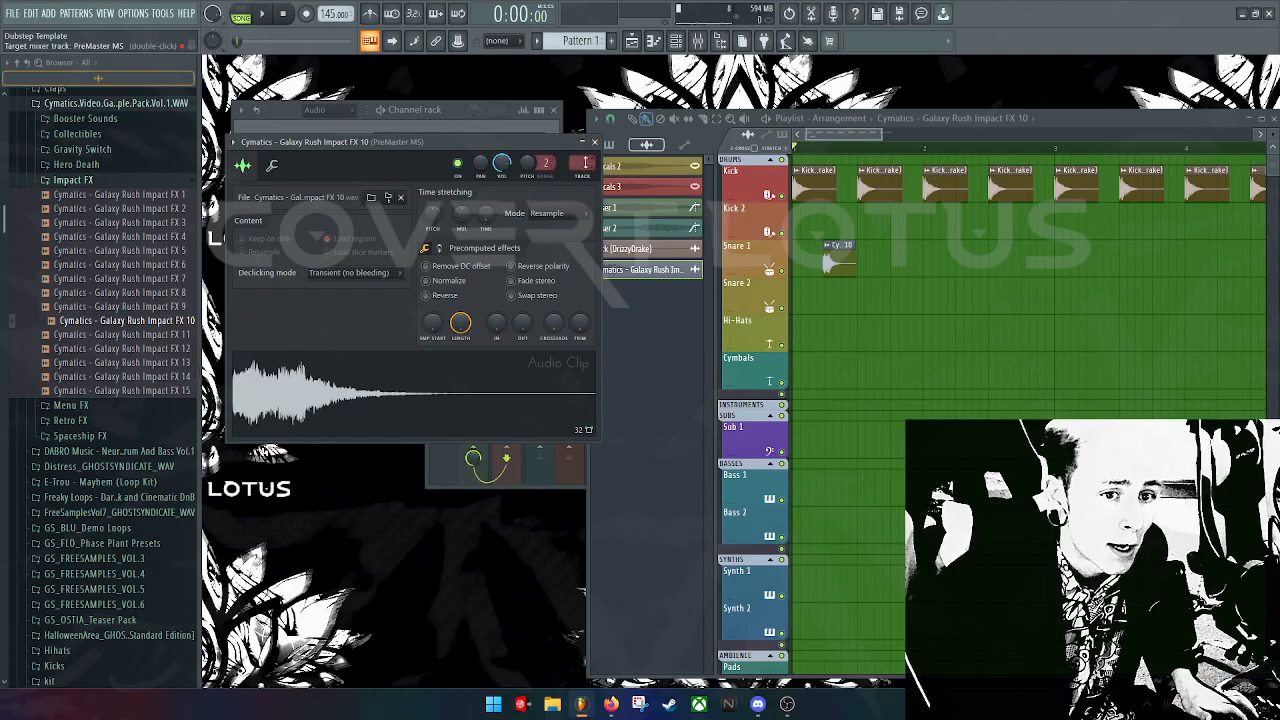
Step: Move the windows aside and open the PreMaster MS track's OTT compressor
{"action": "left_click_drag", "start_coordinate": [556, 145], "coordinate": [581, 428]}
{"action": "left_click_drag", "start_coordinate": [563, 216], "coordinate": [374, 124]}
{"action": "left_click", "coordinate": [675, 160]}
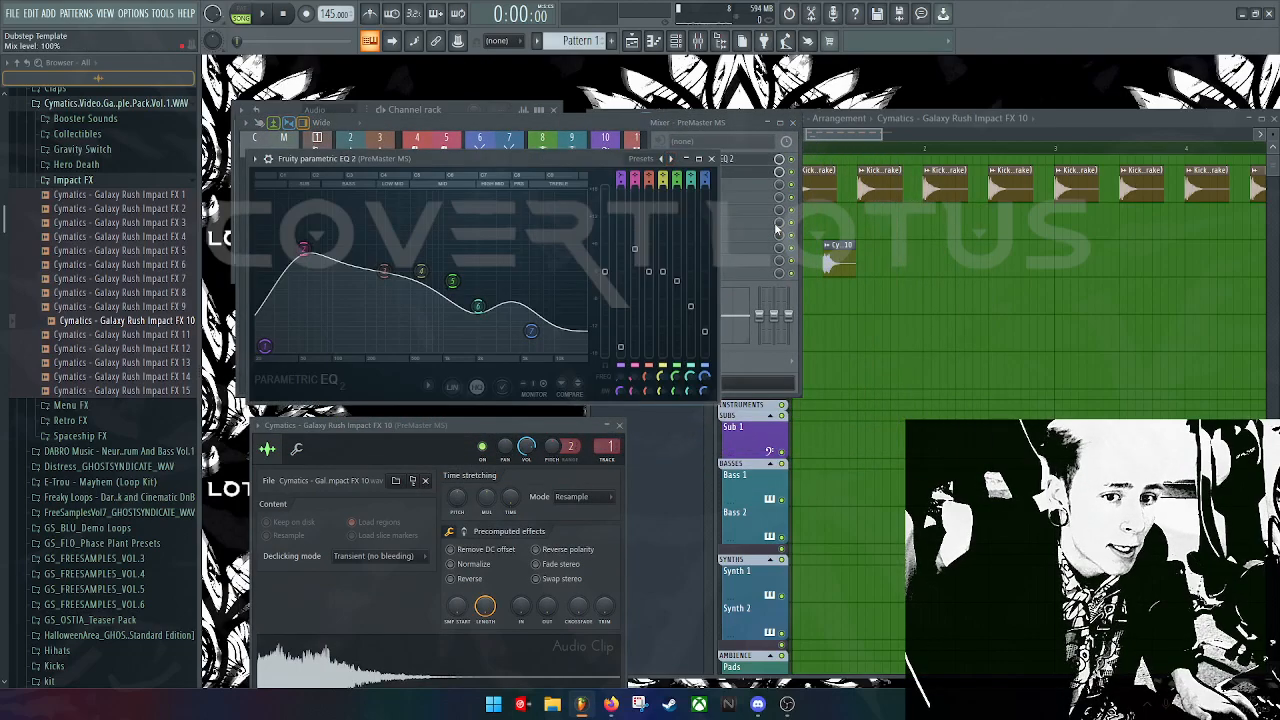
{"action": "left_click", "coordinate": [718, 159]}
{"action": "left_click", "coordinate": [729, 172]}
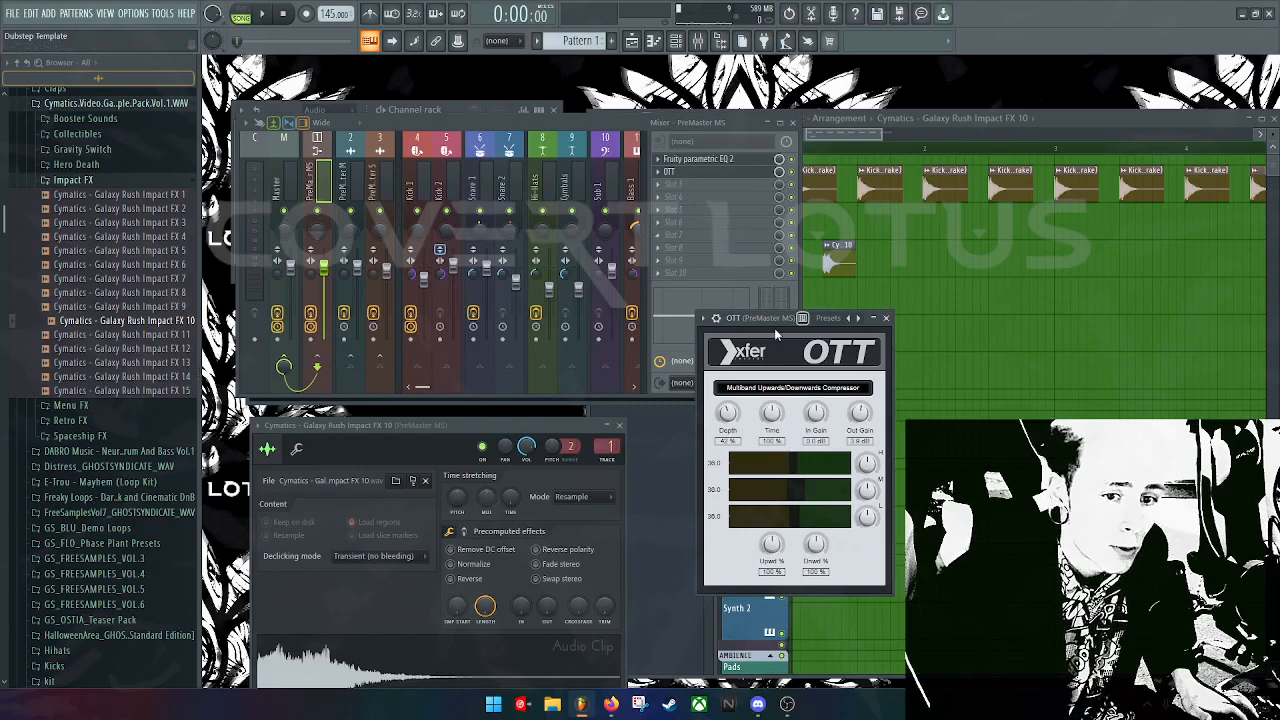
Step: Set the Impact FX 10 channel's track to 2 and preview it through that track's Fruity parametric EQ 2
{"action": "left_click_drag", "start_coordinate": [520, 127], "coordinate": [725, 137]}
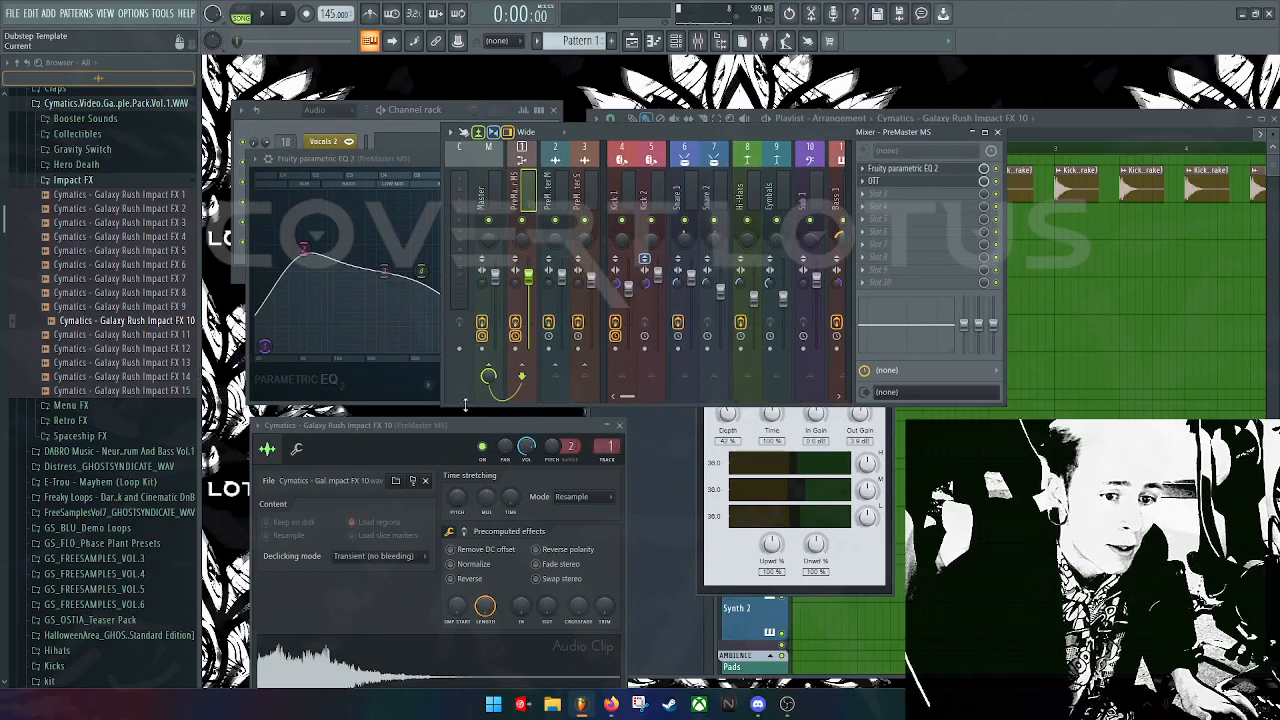
{"action": "left_click", "coordinate": [398, 435]}
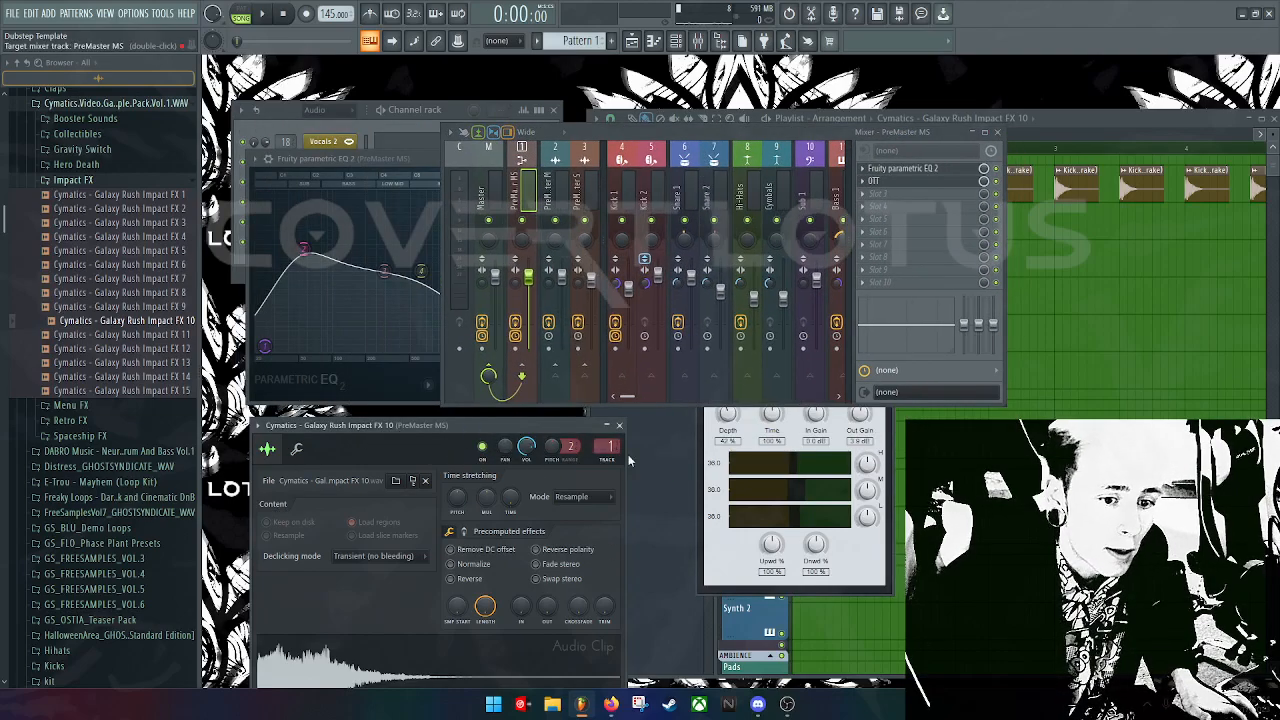
{"action": "left_click_drag", "start_coordinate": [606, 446], "coordinate": [606, 437]}
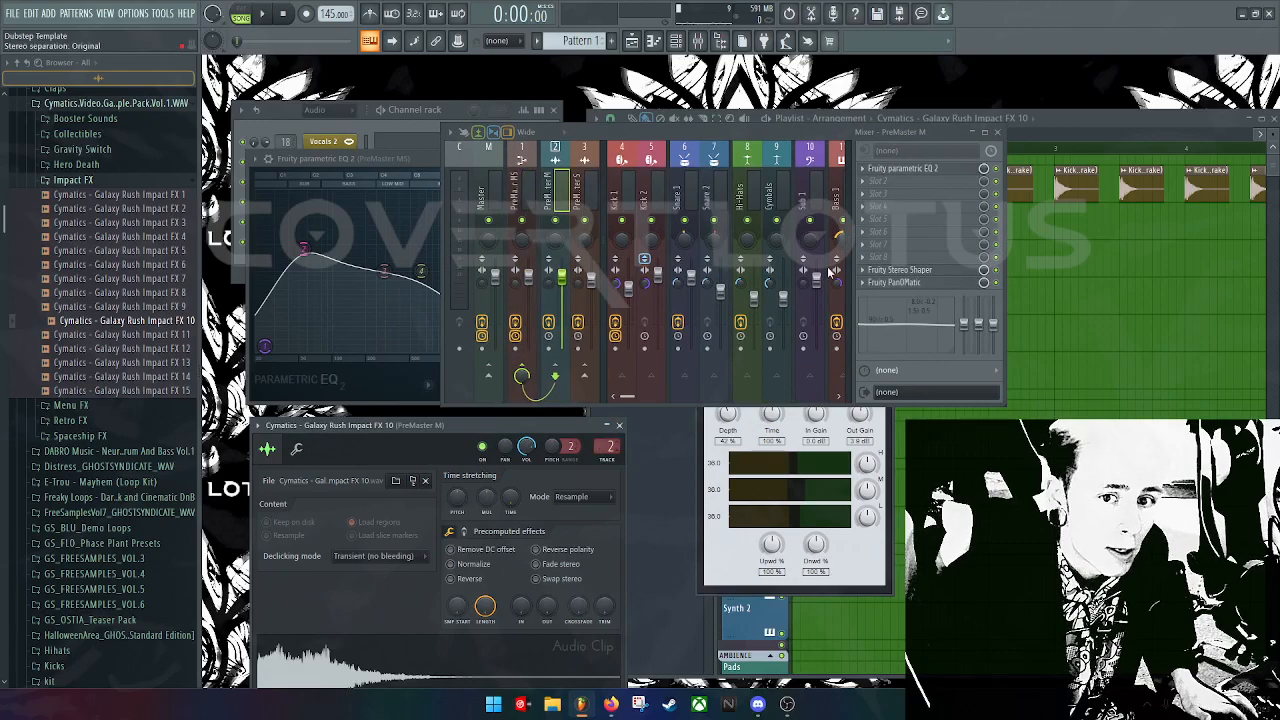
{"action": "left_click", "coordinate": [950, 169]}
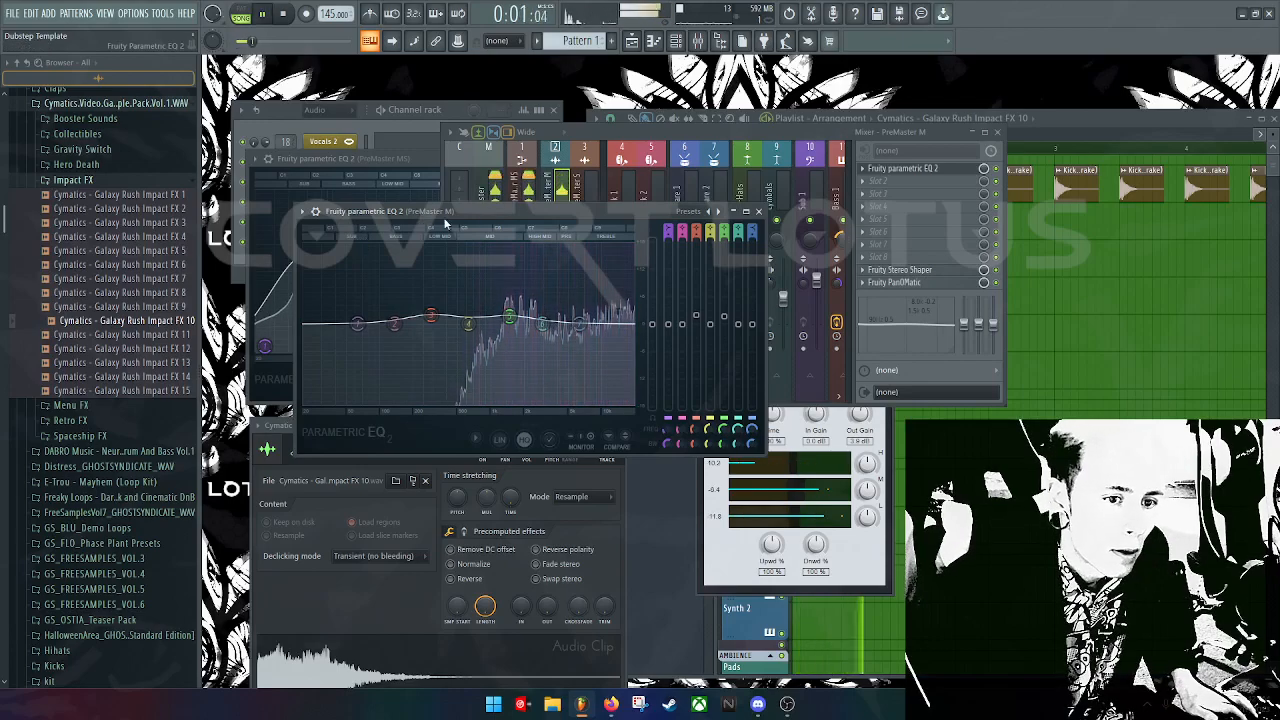
{"action": "key", "text": "space"}
{"action": "left_click", "coordinate": [977, 436]}
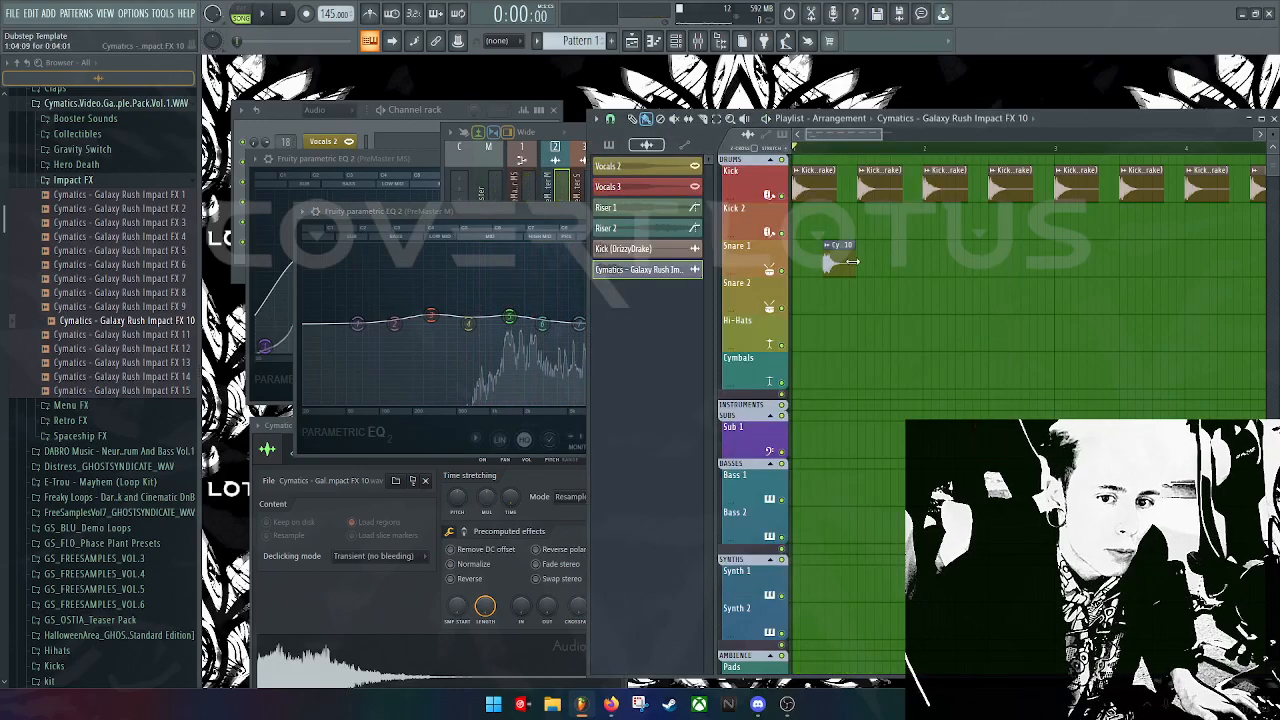
Step: Copy Impact FX 10 clips along Snare 1, duplicate the four, audition, and reopen the sample settings
{"action": "left_click_drag", "start_coordinate": [881, 298], "coordinate": [995, 260]}
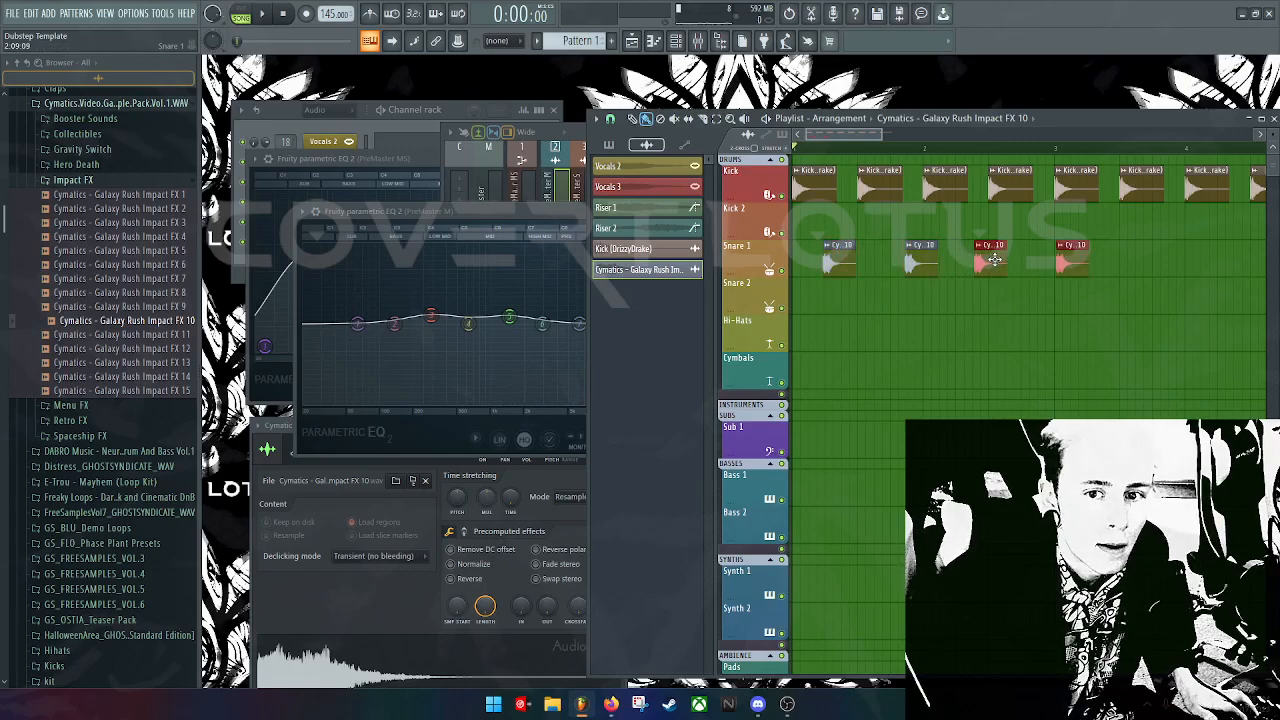
{"action": "left_click", "coordinate": [1095, 265]}
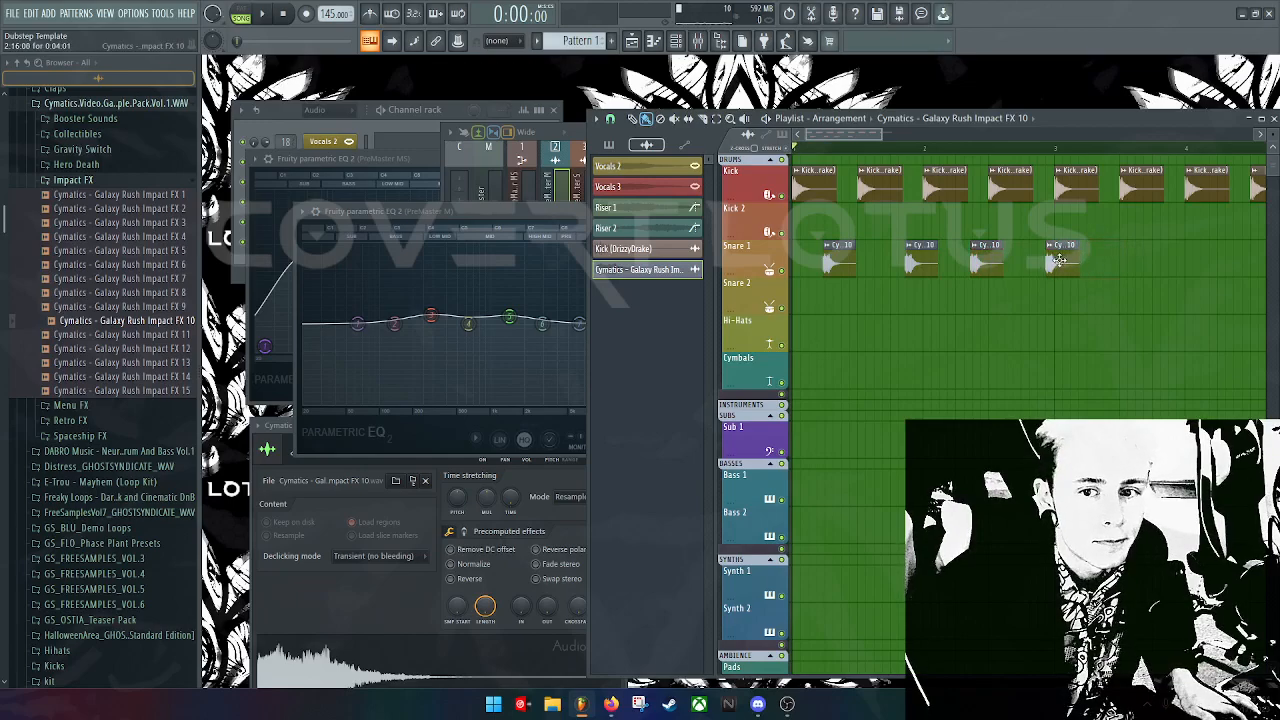
{"action": "mouse_move", "coordinate": [1100, 240]}
{"action": "left_mouse_down"}
{"action": "mouse_move", "coordinate": [829, 280]}
{"action": "mouse_move", "coordinate": [826, 267]}
{"action": "mouse_move", "coordinate": [1125, 252]}
{"action": "mouse_move", "coordinate": [1114, 252]}
{"action": "left_mouse_up"}
{"action": "key", "text": "space"}
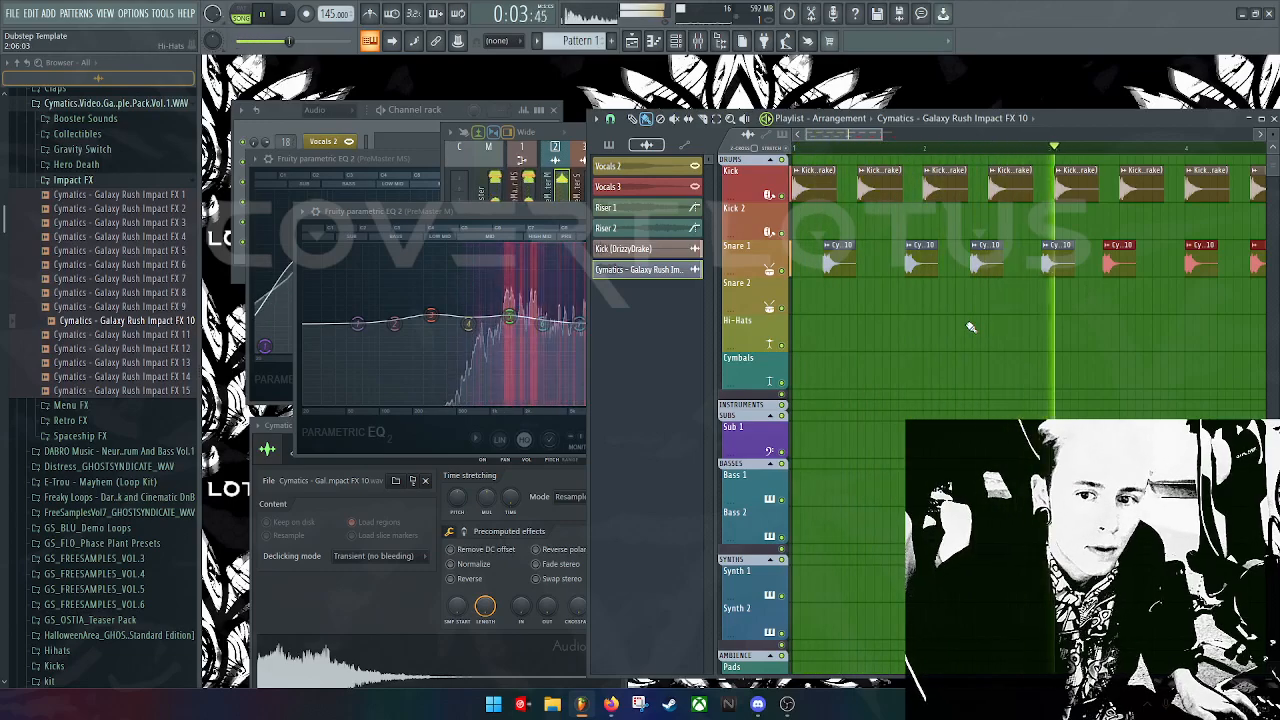
{"action": "key", "text": "space"}
{"action": "double_click", "coordinate": [838, 262]}
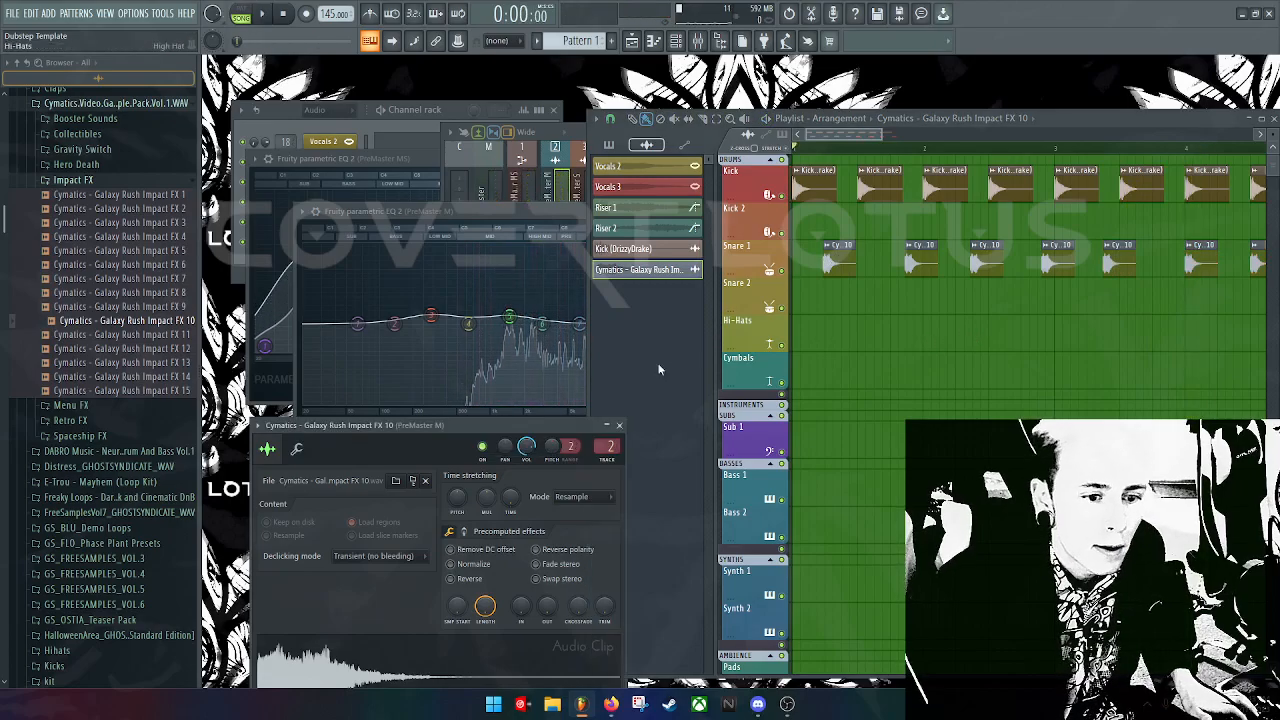
{"action": "left_click_drag", "start_coordinate": [484, 427], "coordinate": [757, 249]}
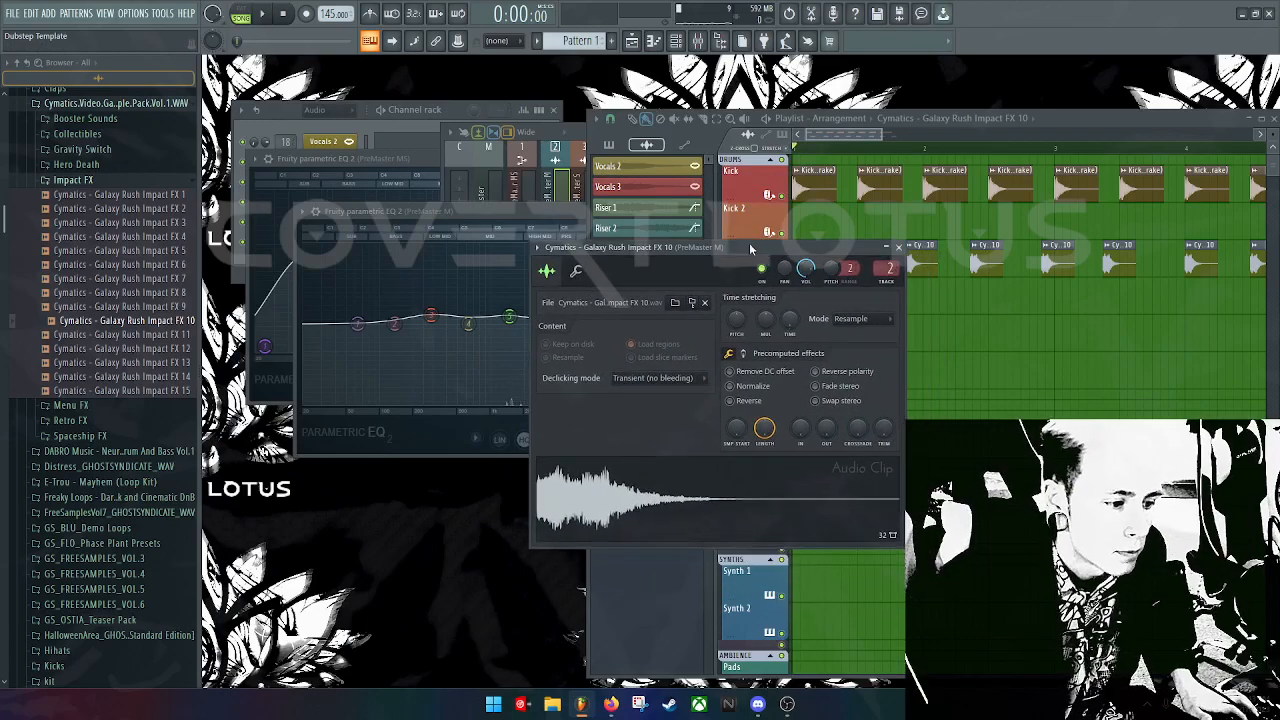
Step: Drop GS_FREE3_130_BASS_03_E from GS_FREESAMPLES_VOL.3 Bass Loops onto Cymbals at bar 1, then open its settings
{"action": "left_click", "coordinate": [100, 104]}
{"action": "left_click", "coordinate": [97, 227]}
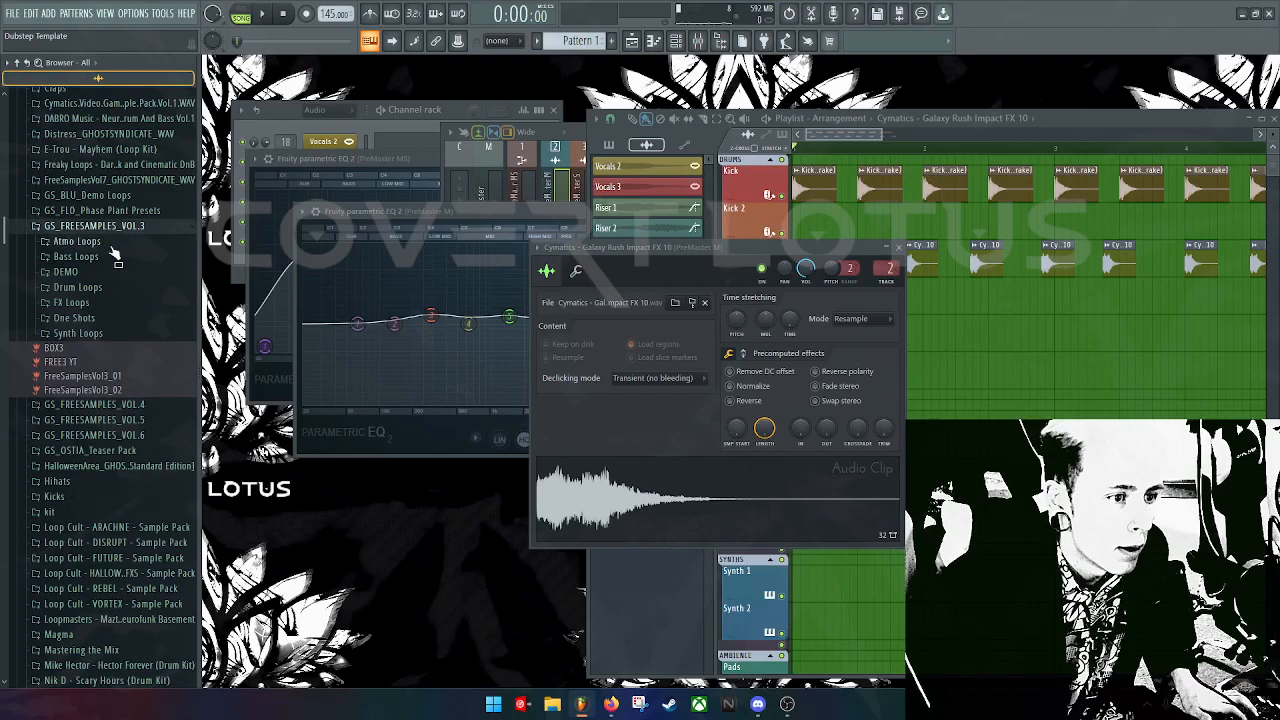
{"action": "left_click", "coordinate": [76, 256]}
{"action": "left_click_drag", "start_coordinate": [110, 299], "coordinate": [834, 376]}
{"action": "key", "text": "space"}
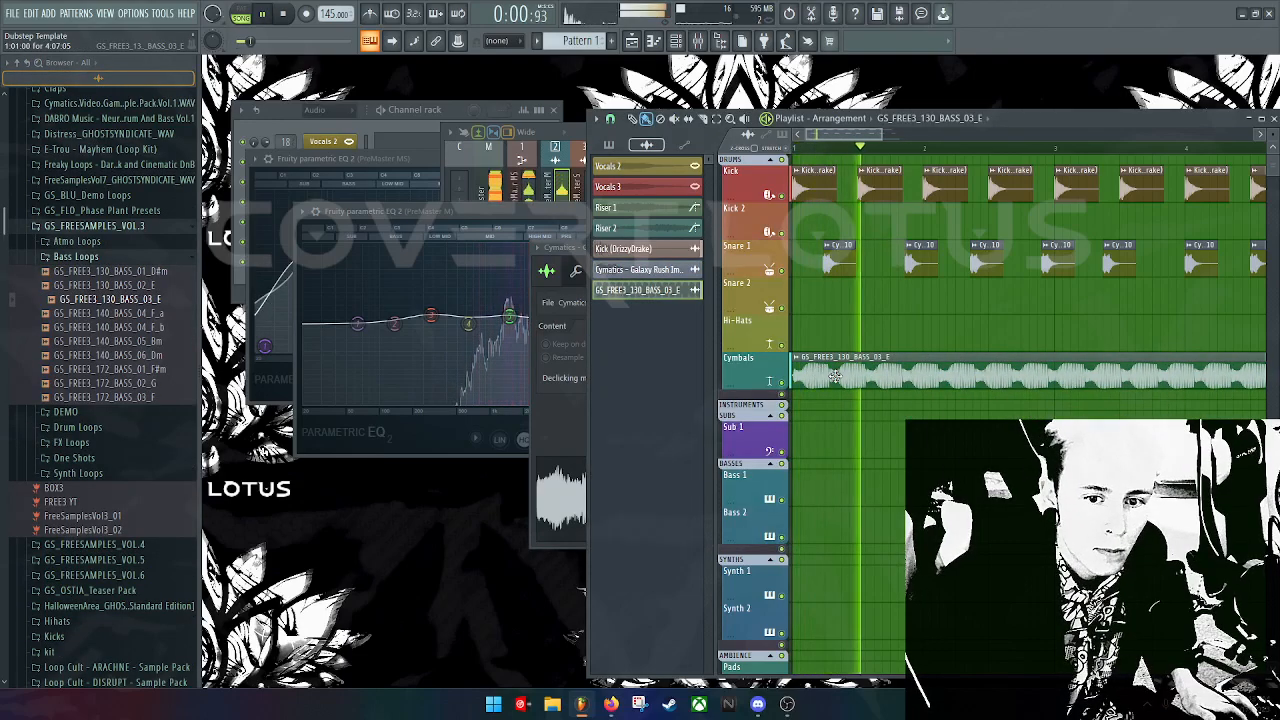
{"action": "key", "text": "space"}
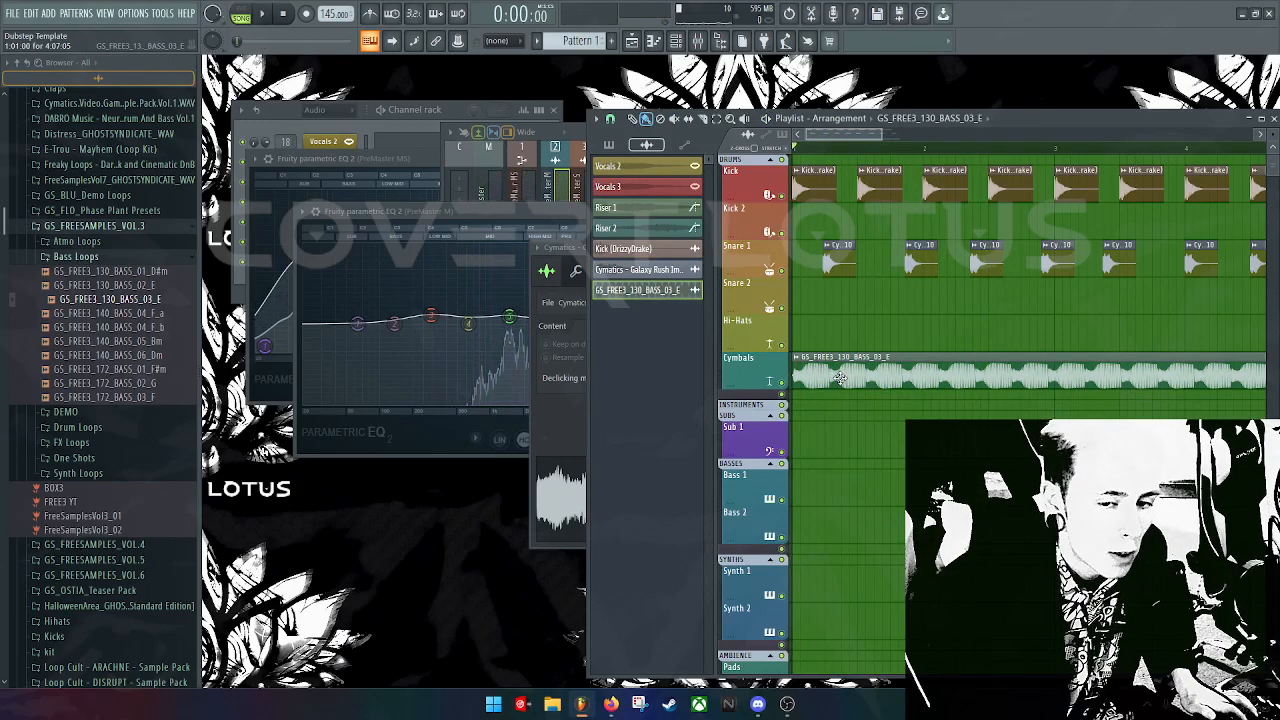
{"action": "double_click", "coordinate": [840, 378]}
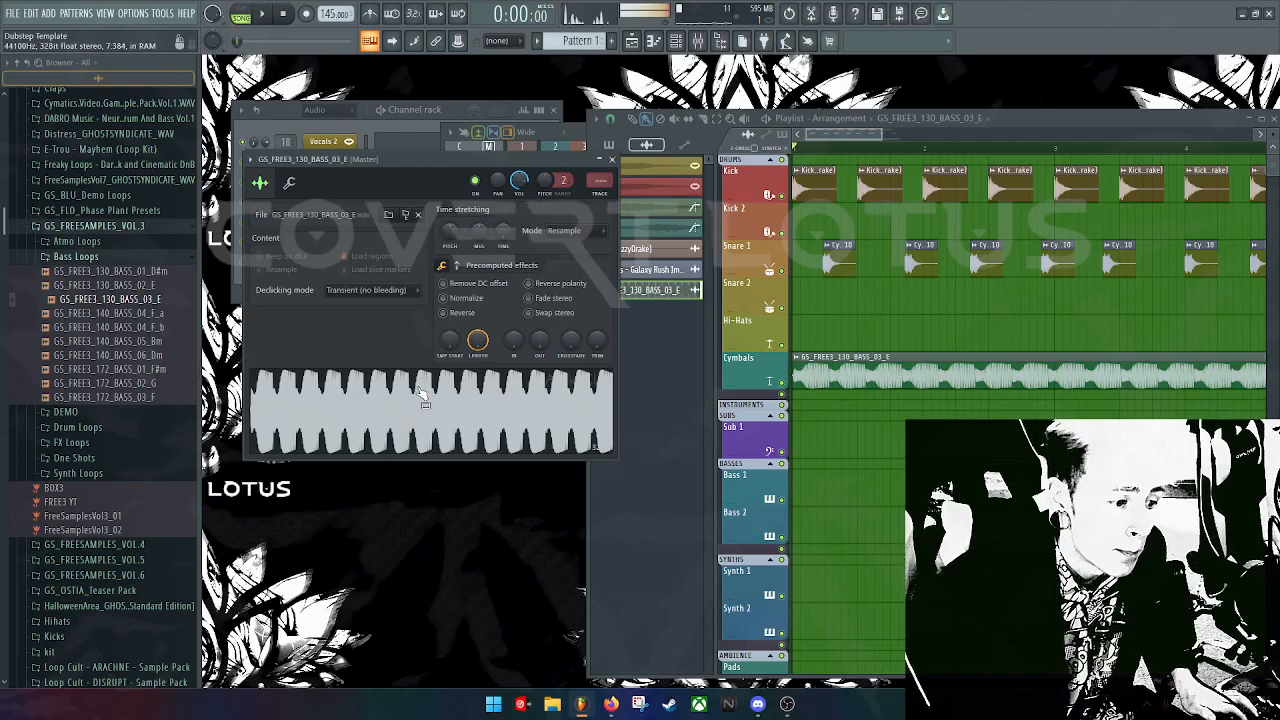
Step: Slice the GS_FREE3_130_BASS_03_E clip partway and delete its right-hand tail
{"action": "left_click", "coordinate": [612, 160]}
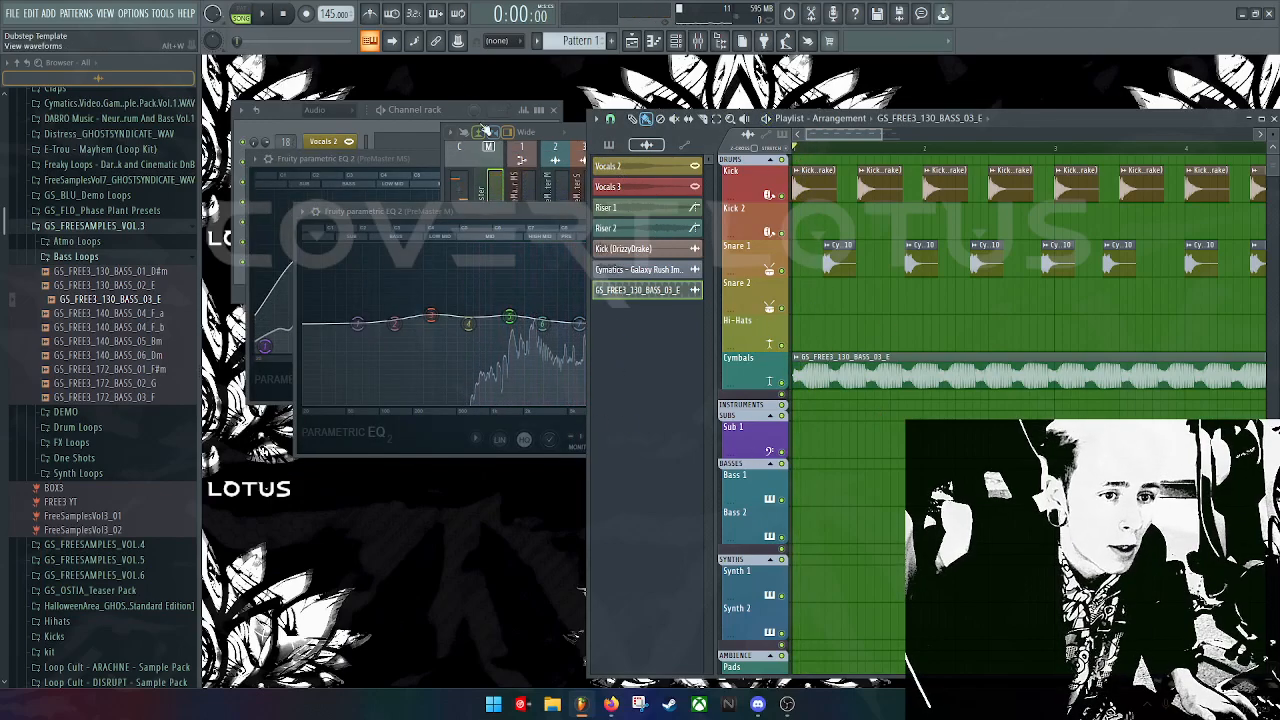
{"action": "left_click", "coordinate": [703, 119]}
{"action": "left_click_drag", "start_coordinate": [867, 329], "coordinate": [857, 497]}
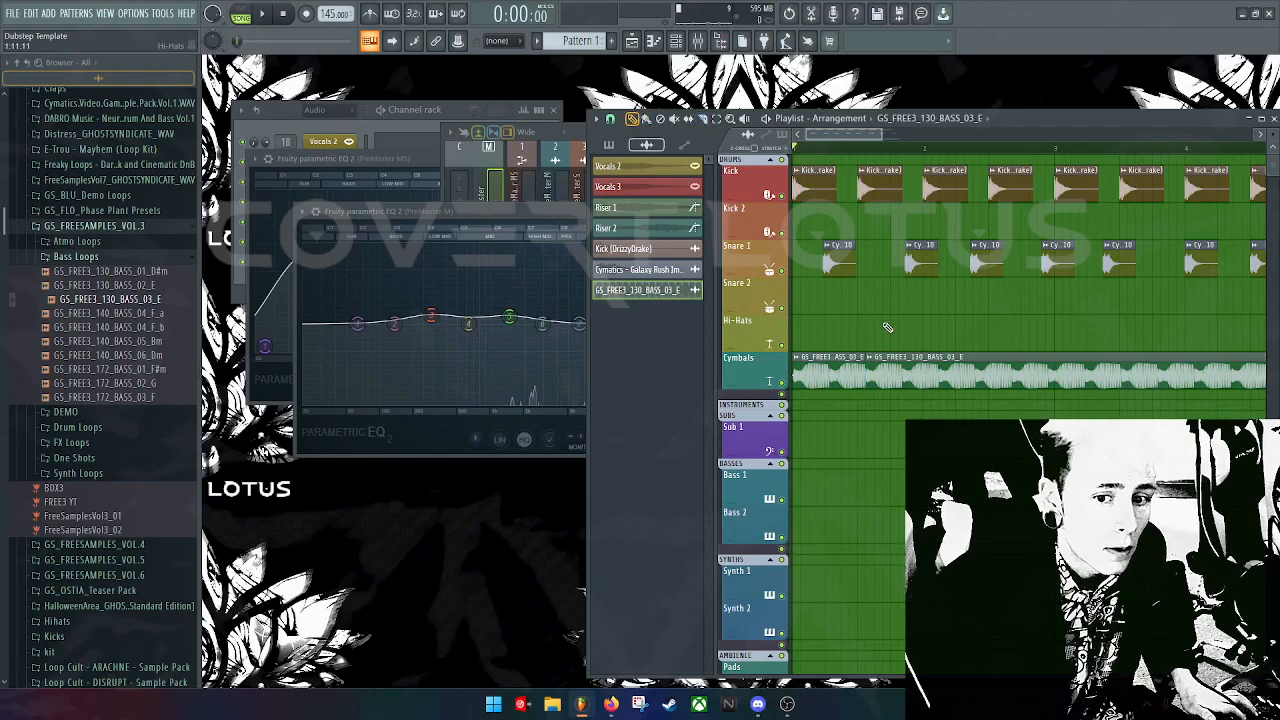
{"action": "right_click", "coordinate": [876, 366]}
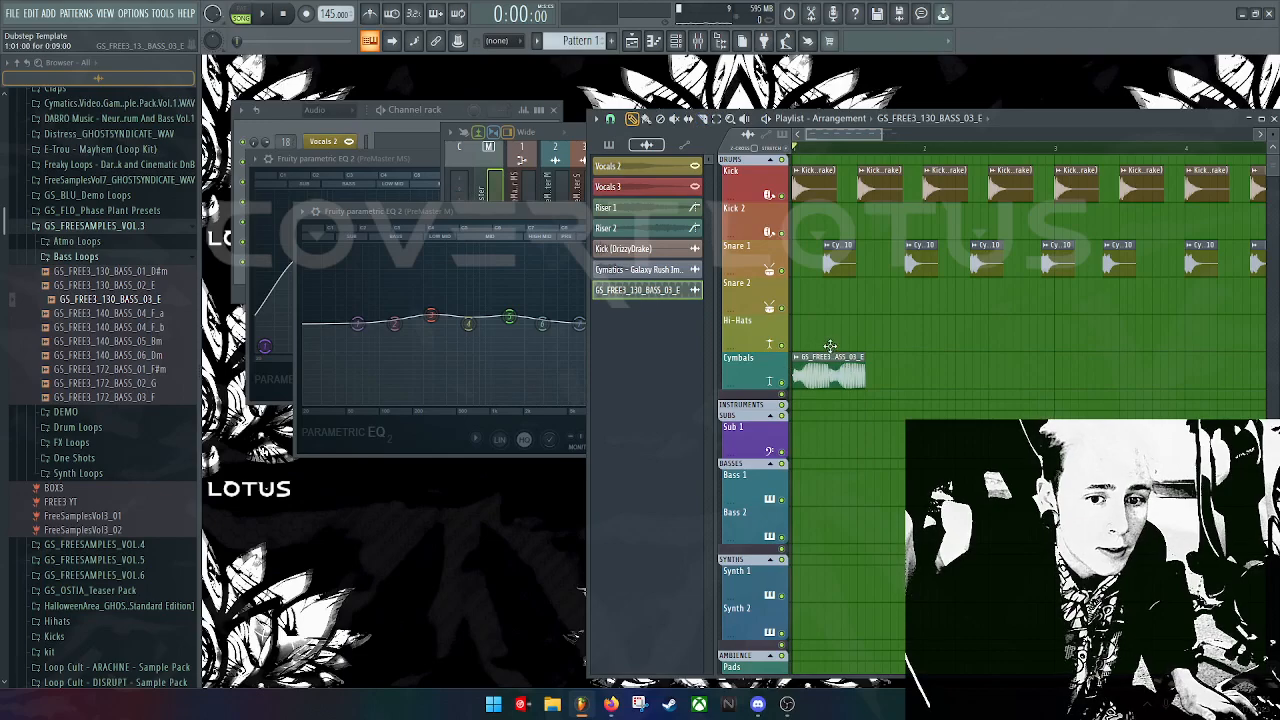
Step: Pitch the bass loop down 600 cents, route it to mixer track 1, and paint a second copy on Cymbals
{"action": "double_click", "coordinate": [816, 378]}
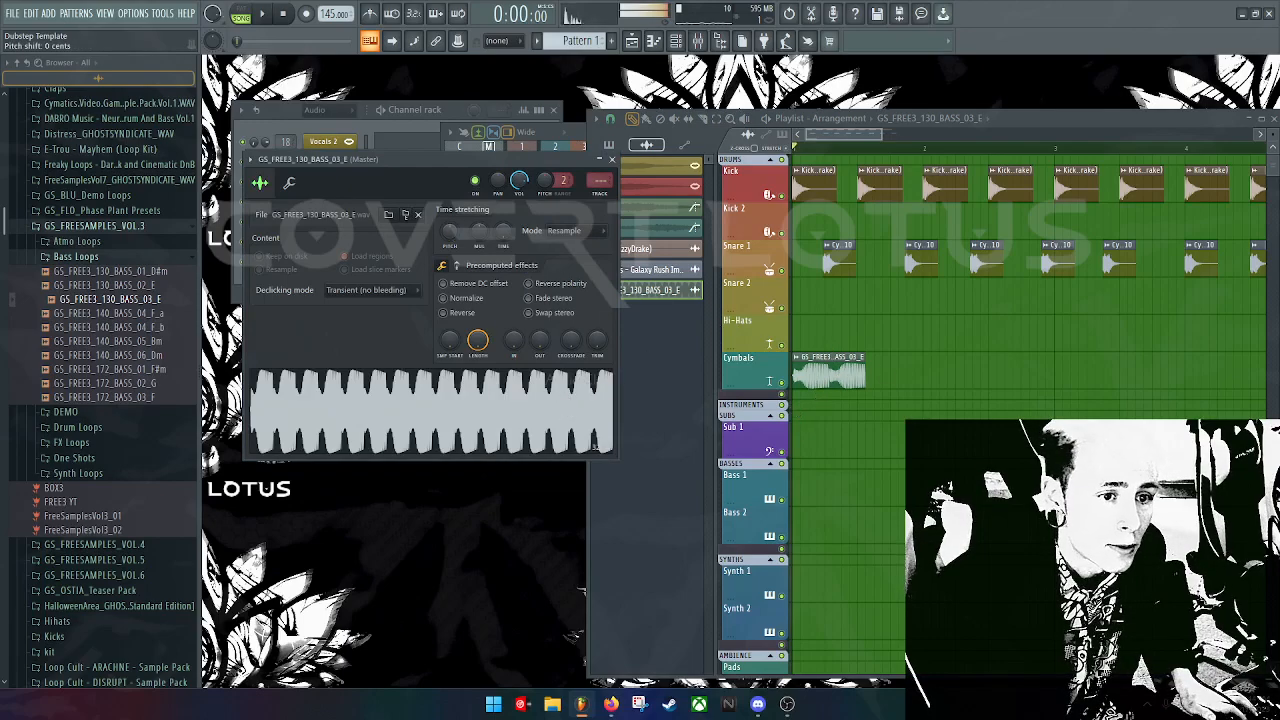
{"action": "left_click_drag", "start_coordinate": [449, 230], "coordinate": [449, 250]}
{"action": "double_click", "coordinate": [599, 180]}
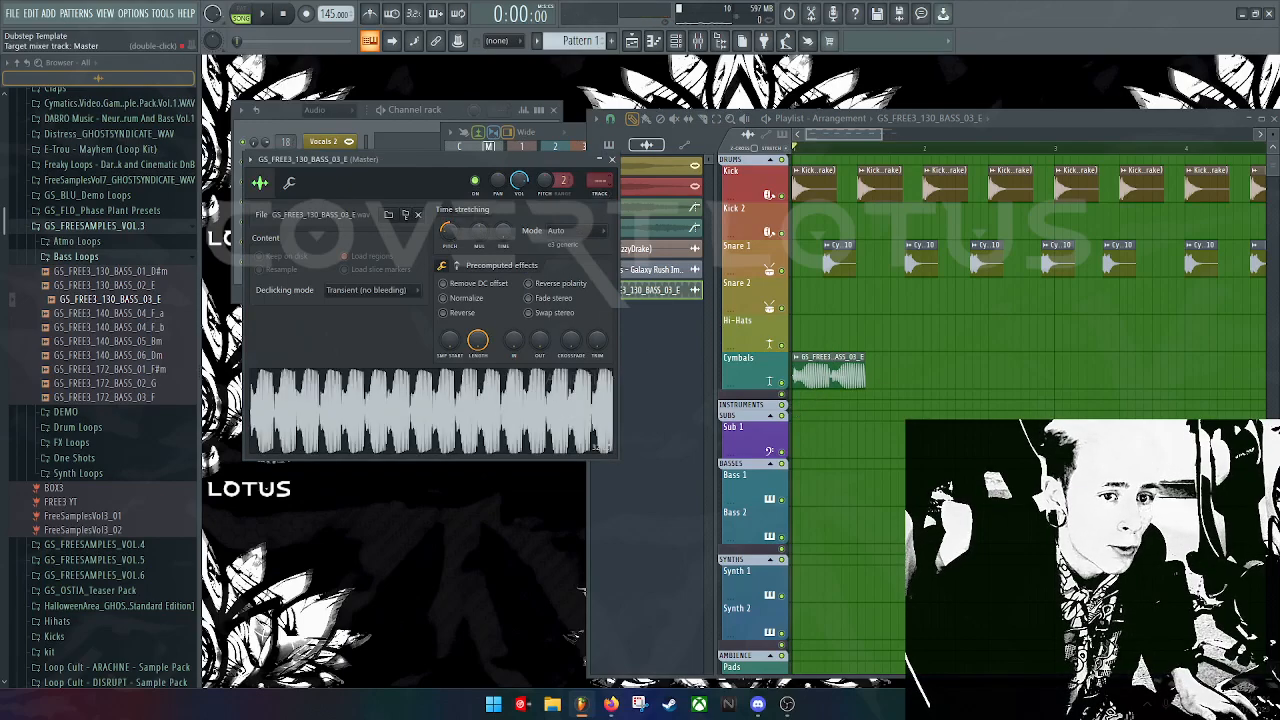
{"action": "left_click", "coordinate": [388, 176]}
{"action": "left_click_drag", "start_coordinate": [603, 180], "coordinate": [603, 172]}
{"action": "double_click", "coordinate": [600, 180]}
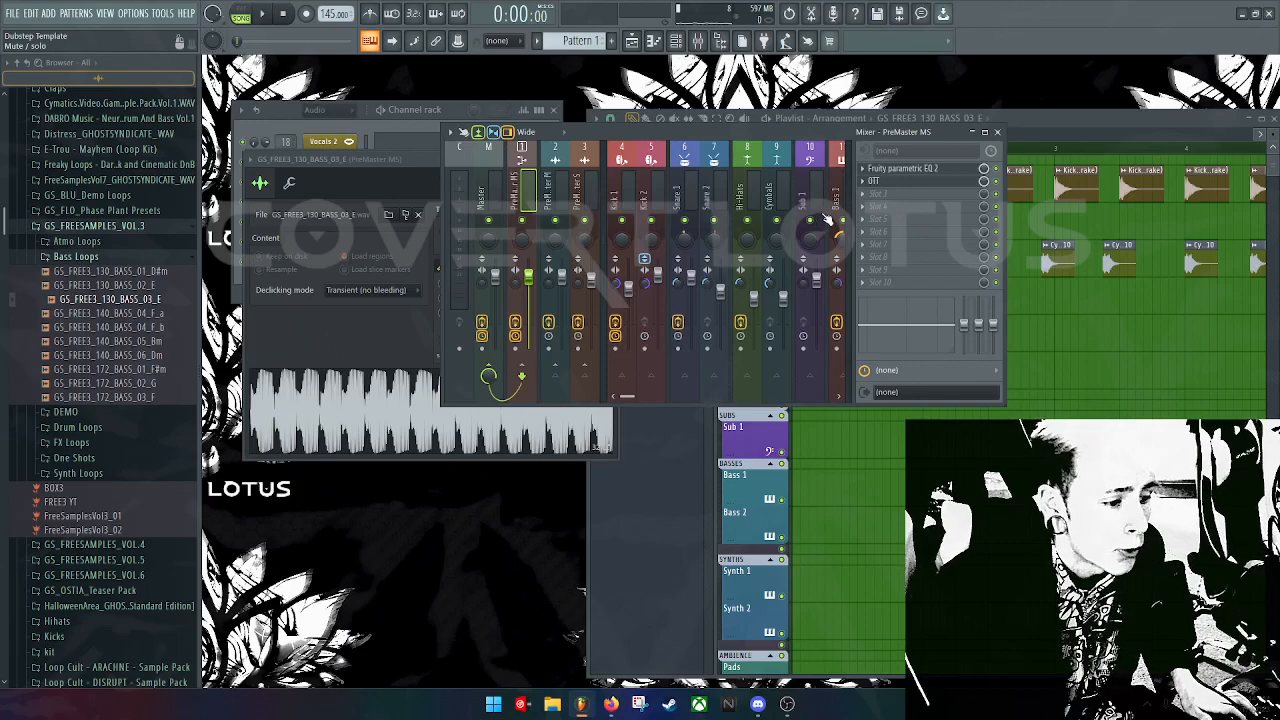
{"action": "key", "text": "space"}
{"action": "key", "text": "space"}
{"action": "left_click_drag", "start_coordinate": [872, 442], "coordinate": [896, 372]}
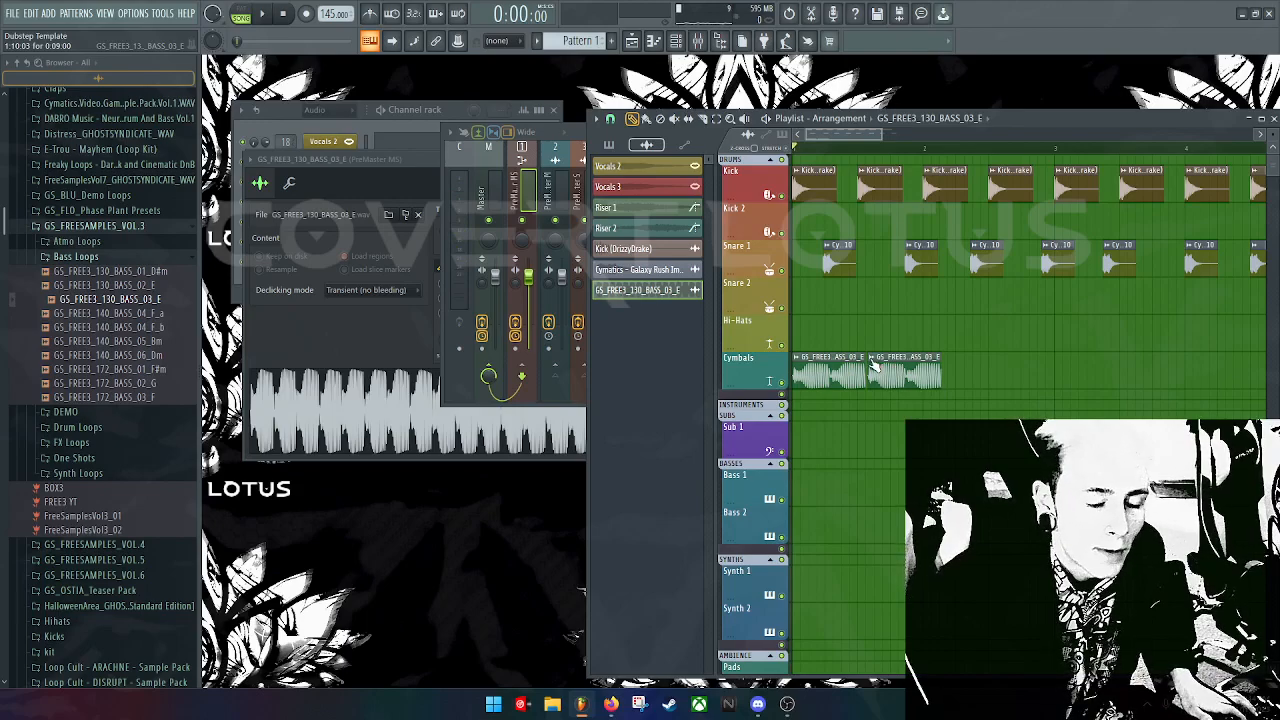
{"action": "right_click", "coordinate": [873, 366]}
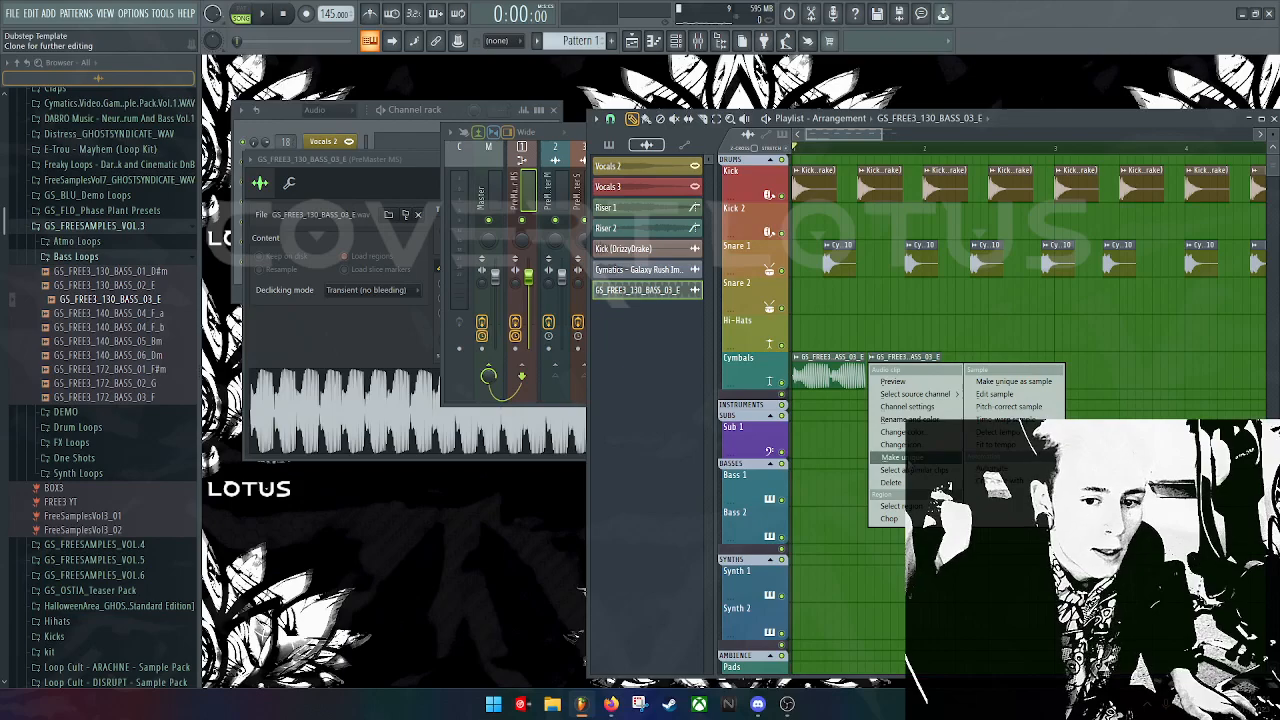
{"action": "key", "text": "Escape"}
{"action": "left_click", "coordinate": [987, 383]}
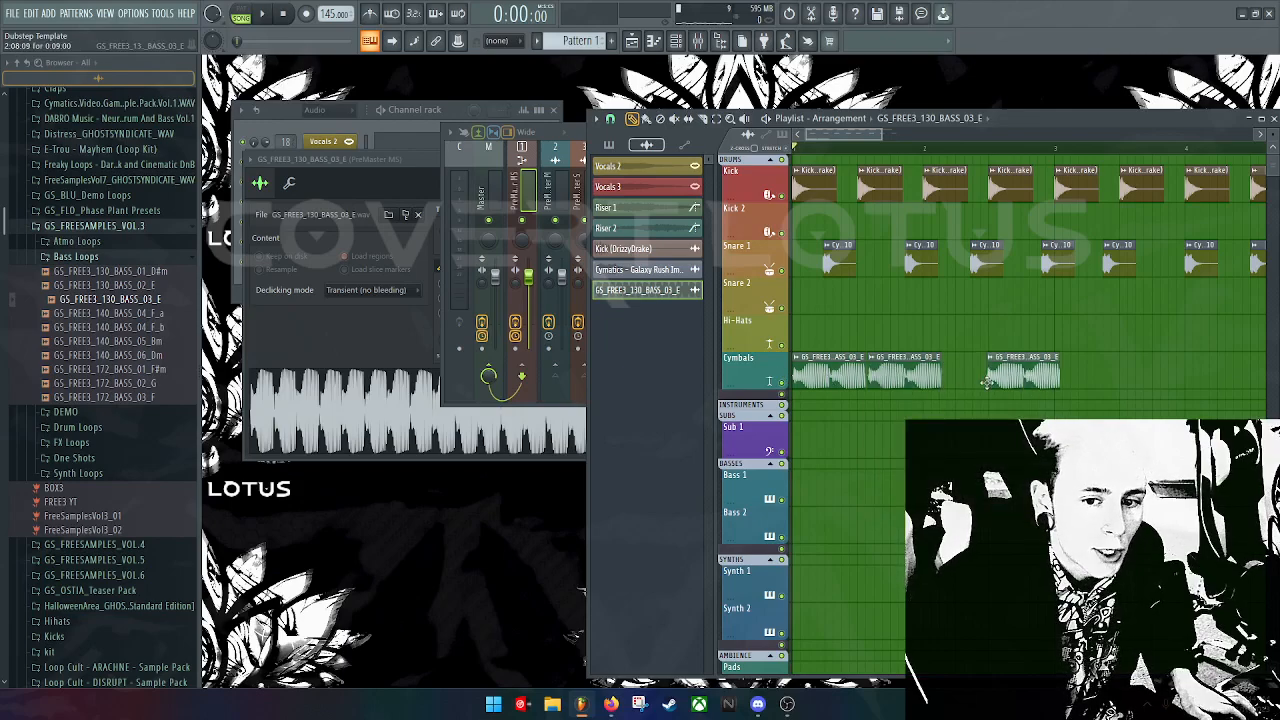
{"action": "left_click_drag", "start_coordinate": [1012, 373], "coordinate": [966, 373]}
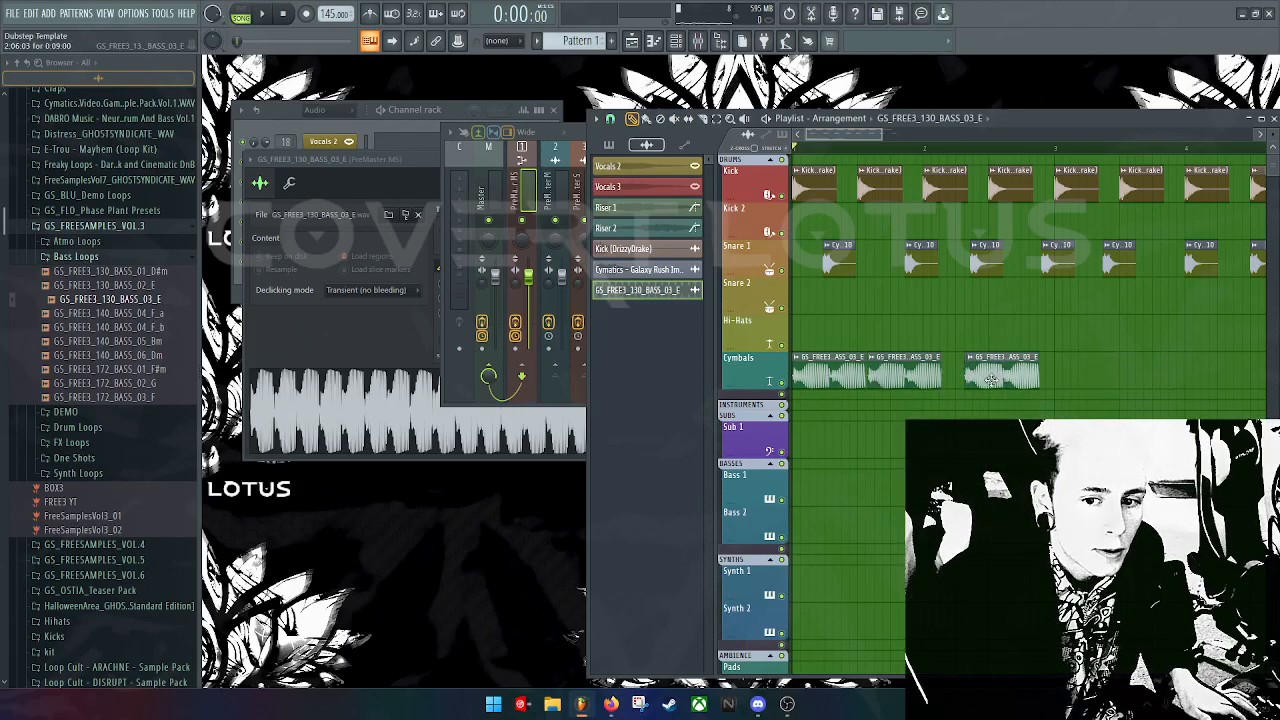
{"action": "left_click", "coordinate": [1066, 376]}
{"action": "double_click", "coordinate": [849, 382]}
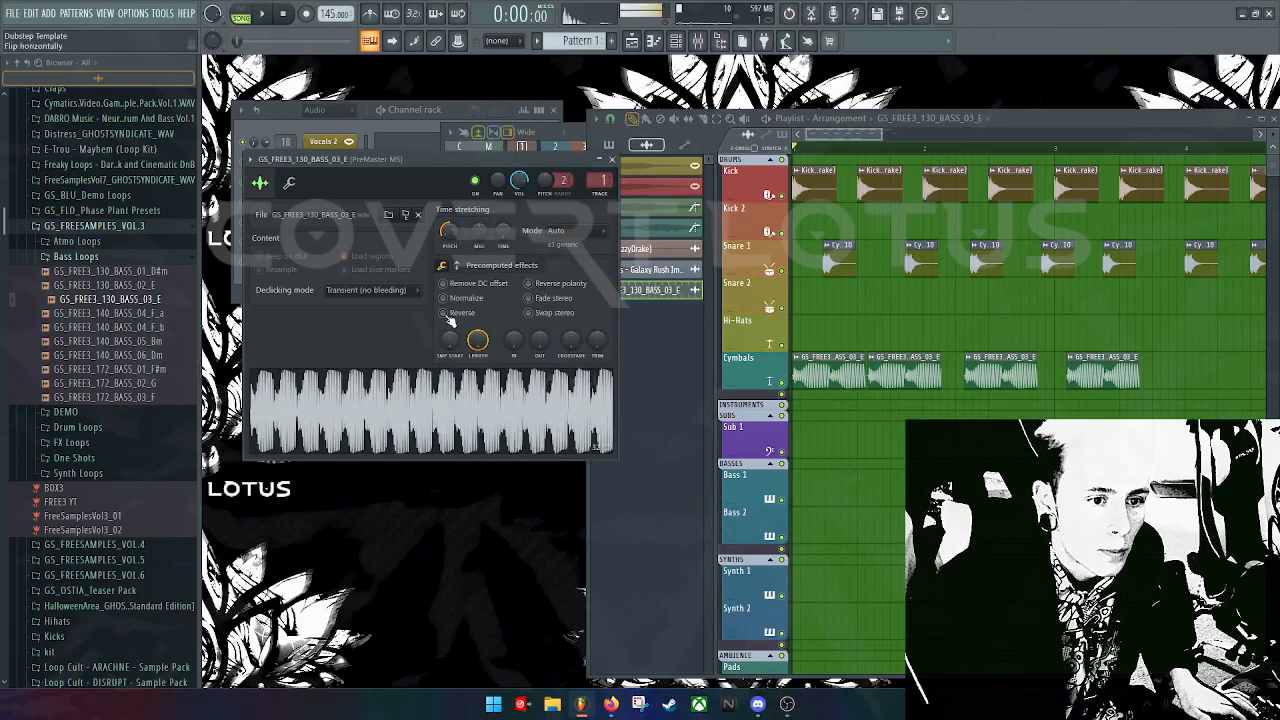
{"action": "left_click", "coordinate": [612, 159]}
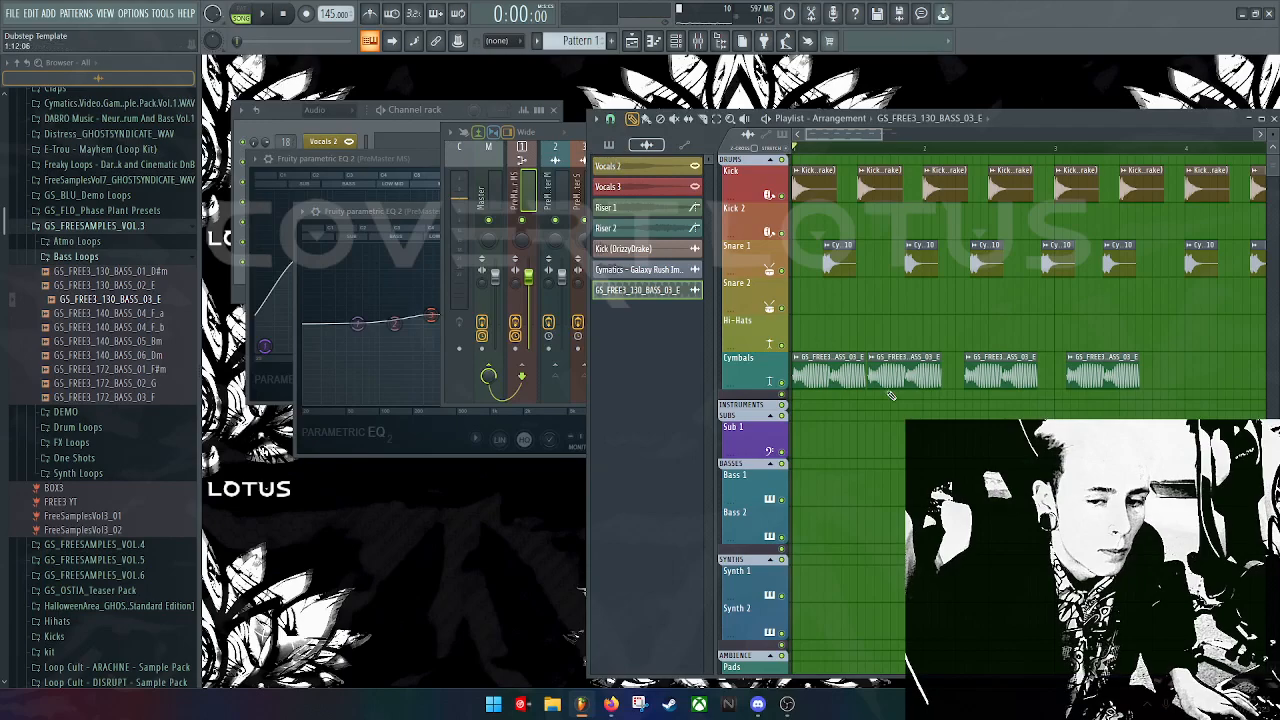
{"action": "double_click", "coordinate": [833, 355]}
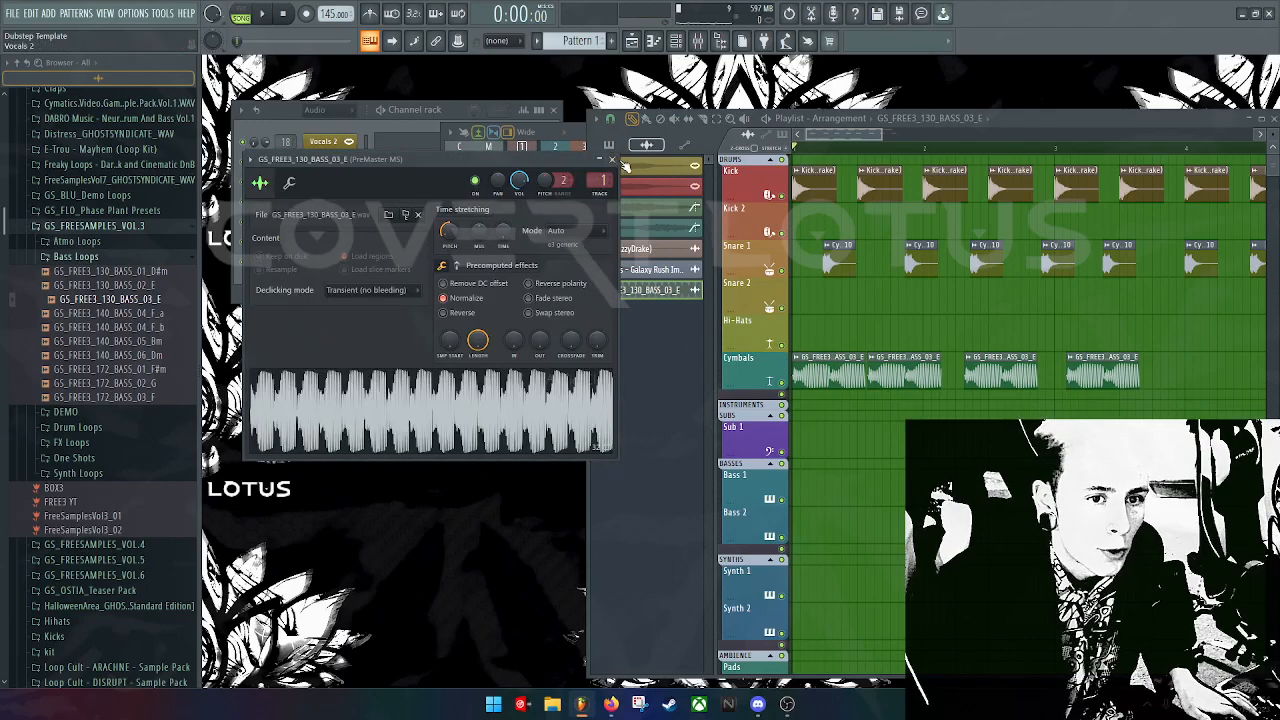
{"action": "left_click", "coordinate": [612, 159]}
{"action": "right_click", "coordinate": [797, 365]}
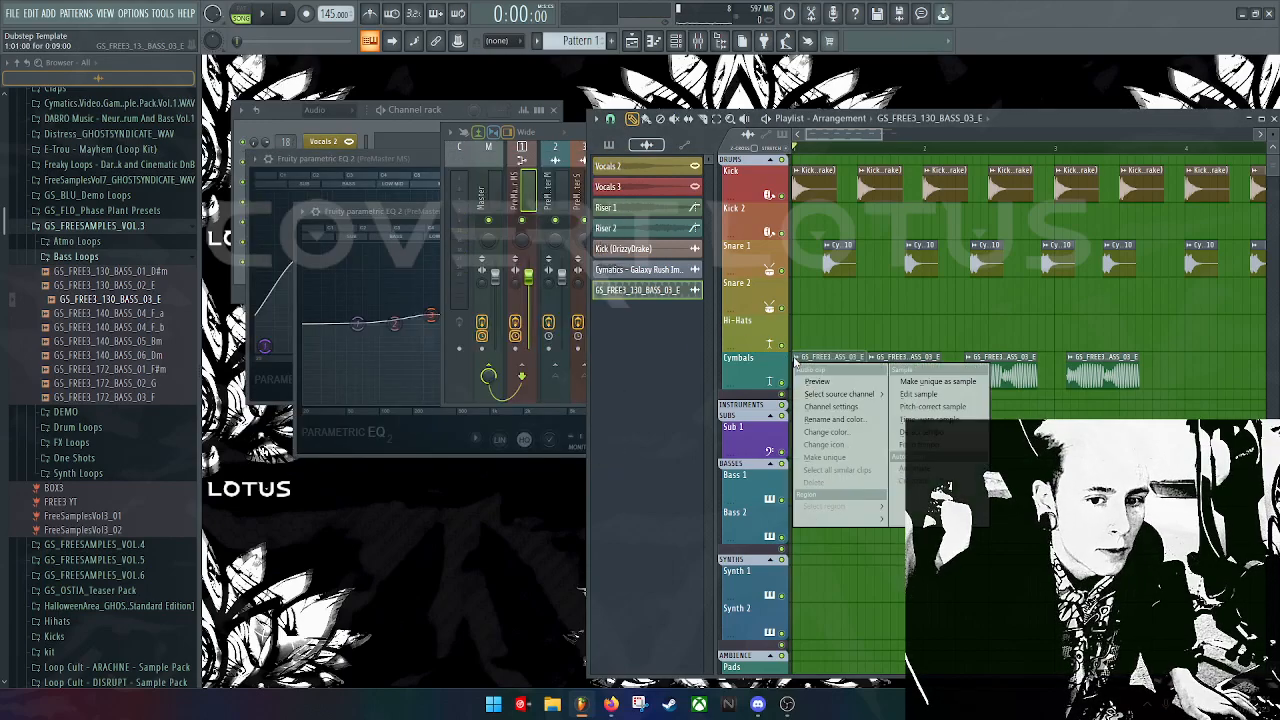
{"action": "left_click", "coordinate": [845, 459]}
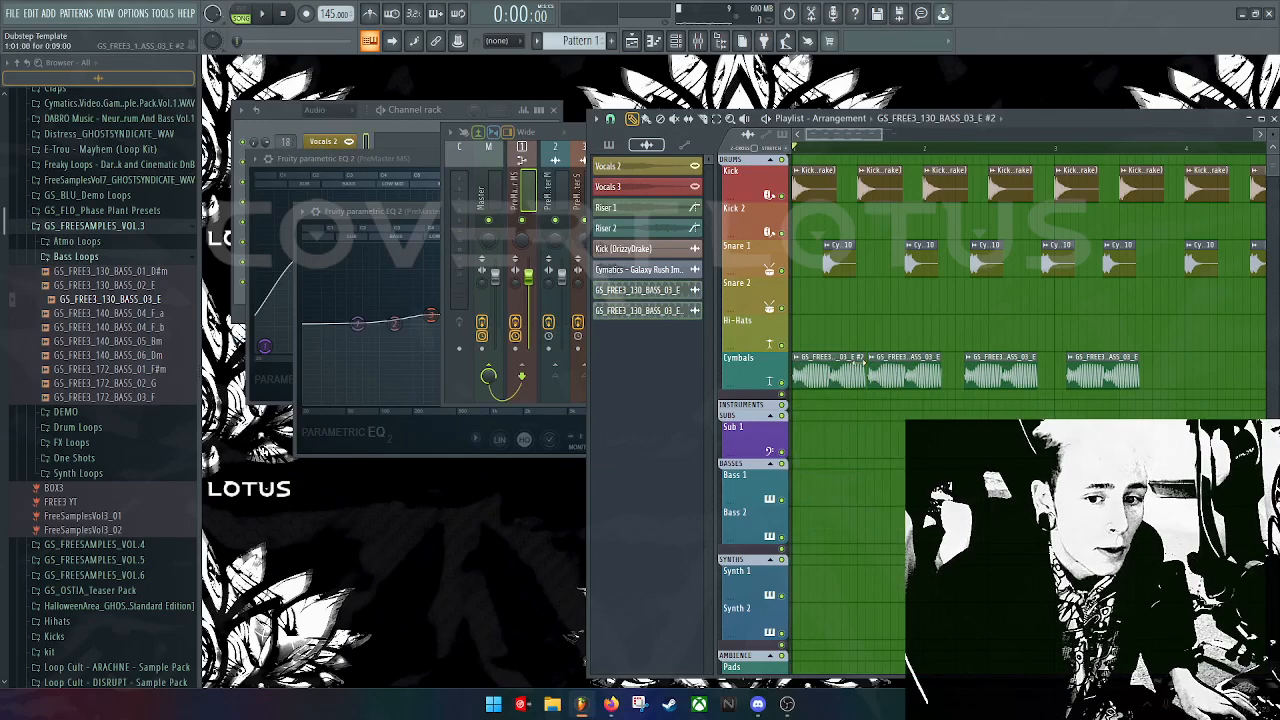
{"action": "double_click", "coordinate": [817, 364]}
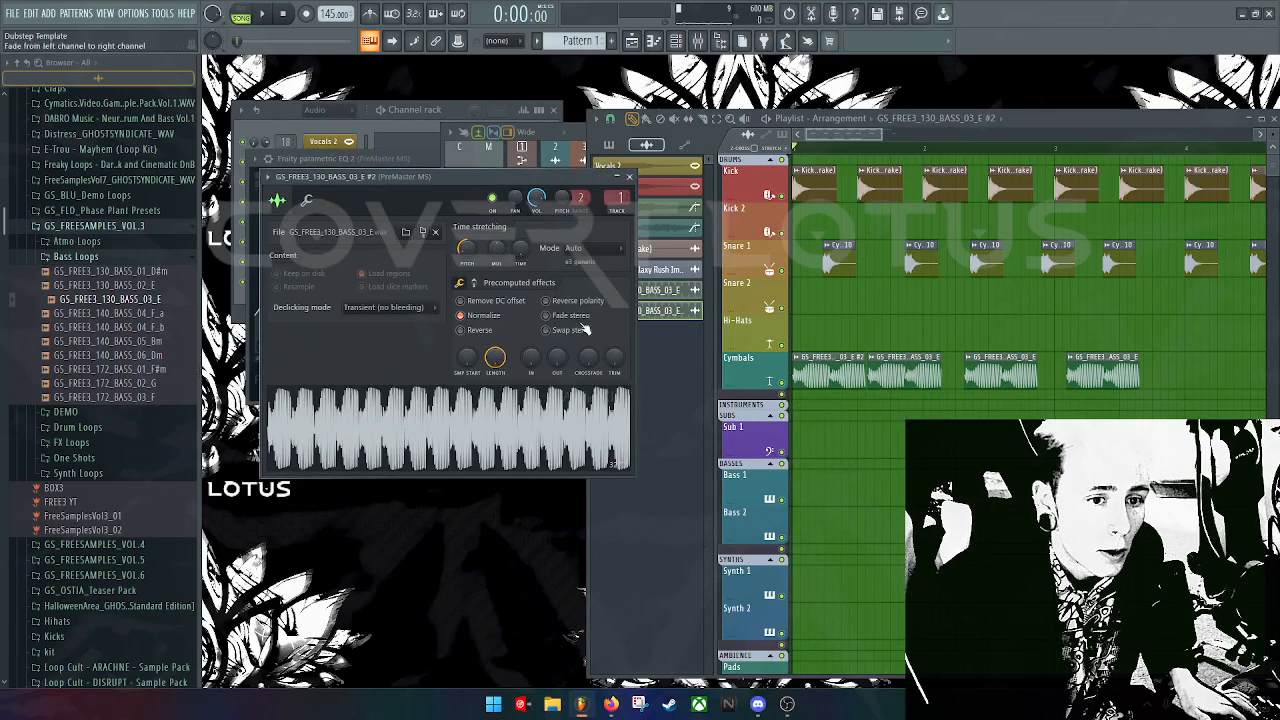
{"action": "left_click", "coordinate": [307, 202]}
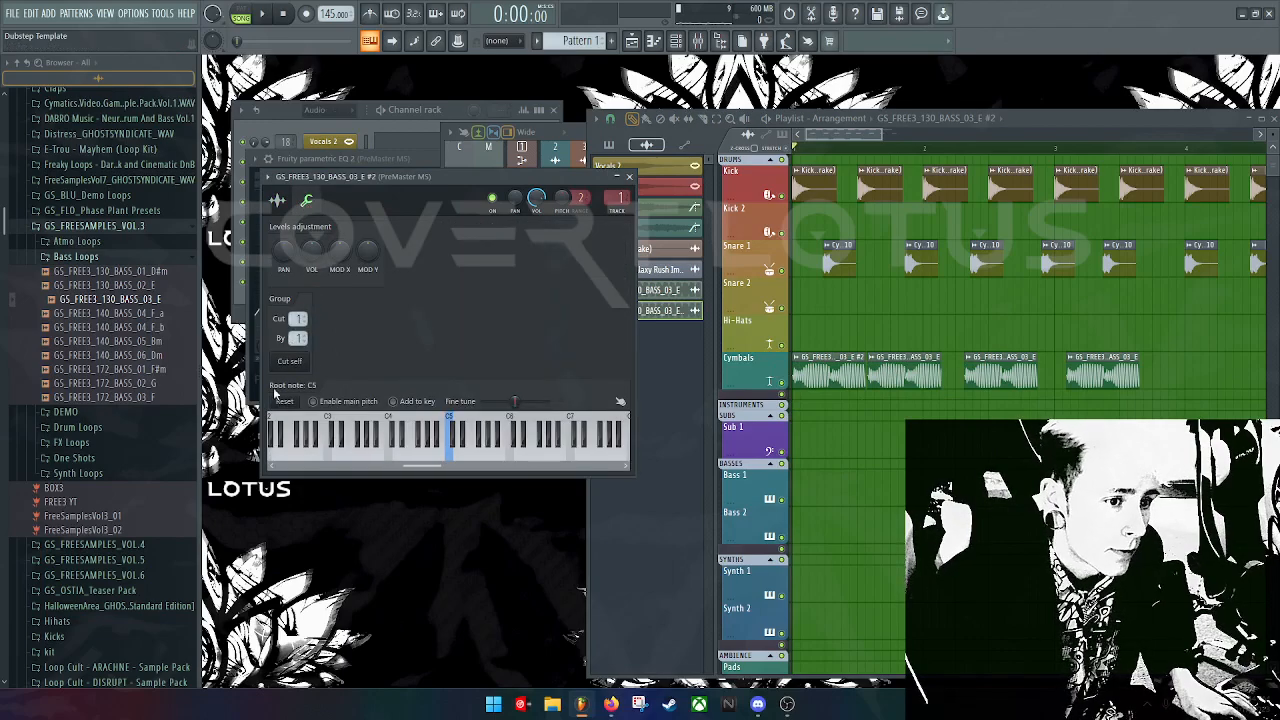
{"action": "left_click", "coordinate": [285, 200]}
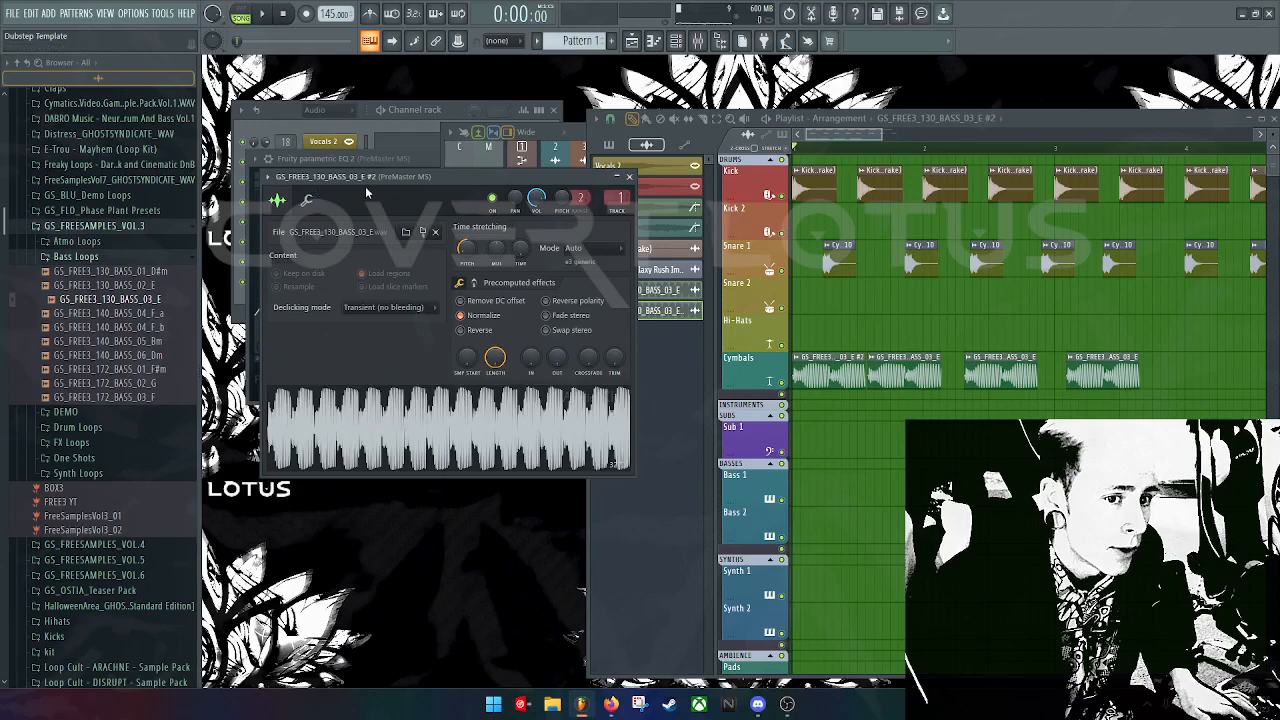
{"action": "left_click", "coordinate": [629, 178]}
Step: Try the GS_FREE3_140_BASS_05_Bm and BASS_04_F_a loops on Cymbals, then delete the BASS_04_F_a clips
{"action": "left_click_drag", "start_coordinate": [88, 346], "coordinate": [903, 381]}
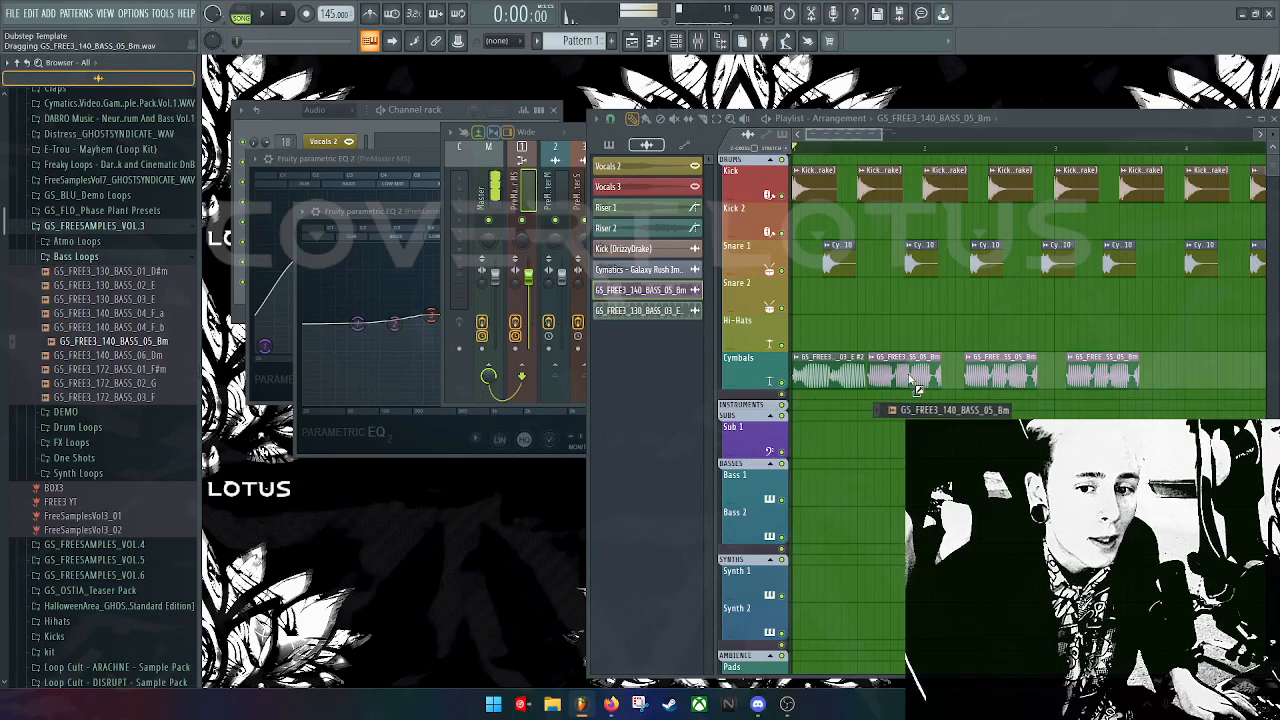
{"action": "left_click_drag", "start_coordinate": [110, 313], "coordinate": [916, 375]}
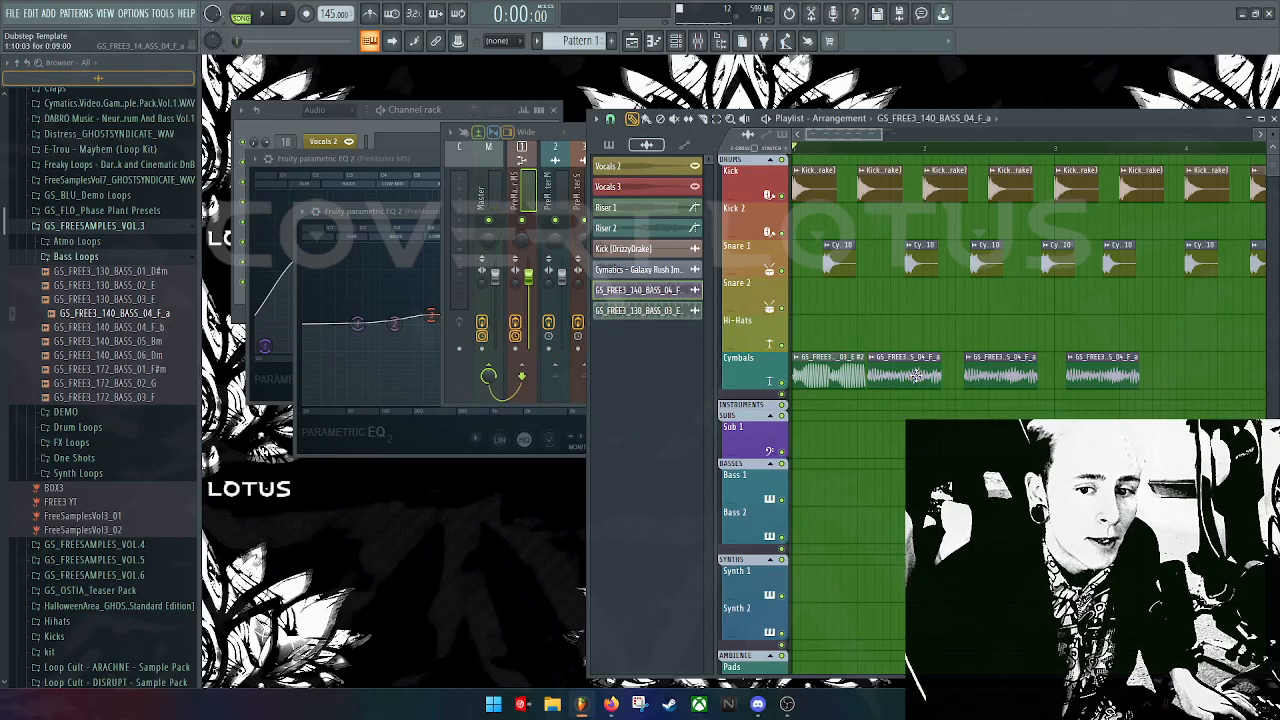
{"action": "right_click", "coordinate": [900, 383]}
{"action": "right_click", "coordinate": [988, 384]}
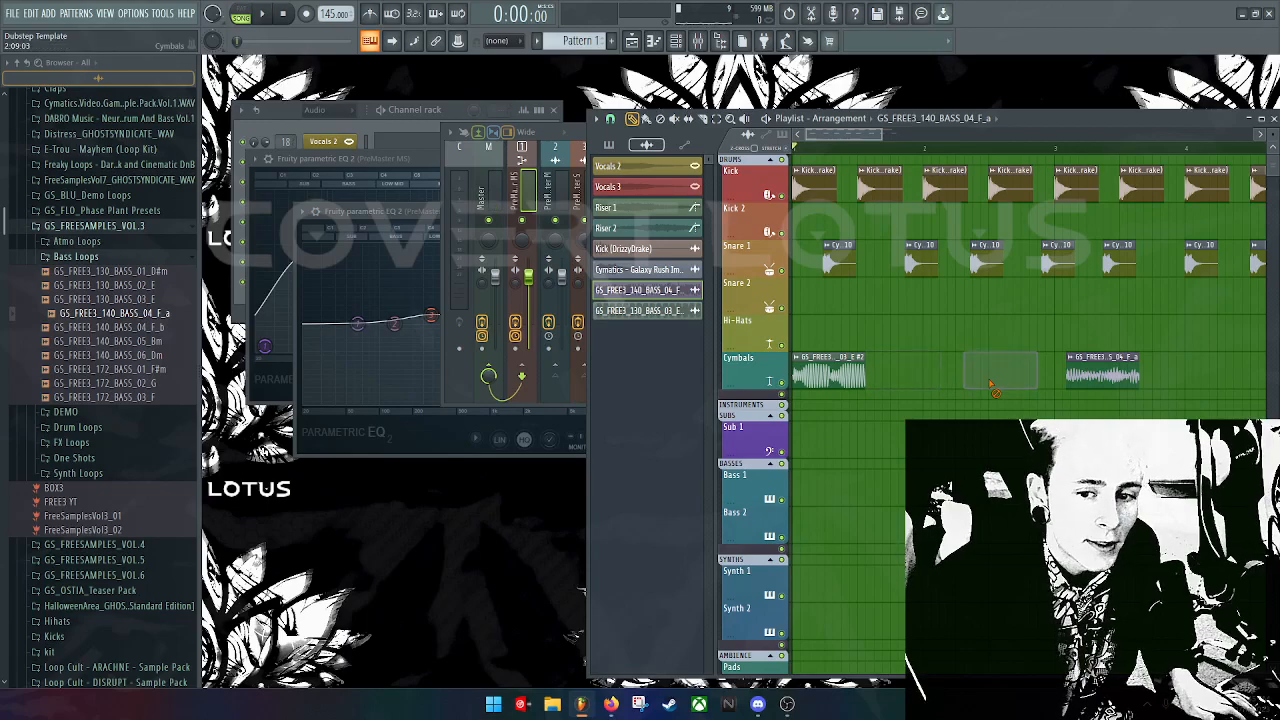
{"action": "right_click", "coordinate": [1085, 380]}
Step: Place a BASS_03_E copy right after the first clip and make it unique
{"action": "left_click", "coordinate": [832, 376]}
{"action": "left_click", "coordinate": [905, 372]}
{"action": "left_click_drag", "start_coordinate": [950, 371], "coordinate": [868, 364]}
{"action": "left_click", "coordinate": [869, 360]}
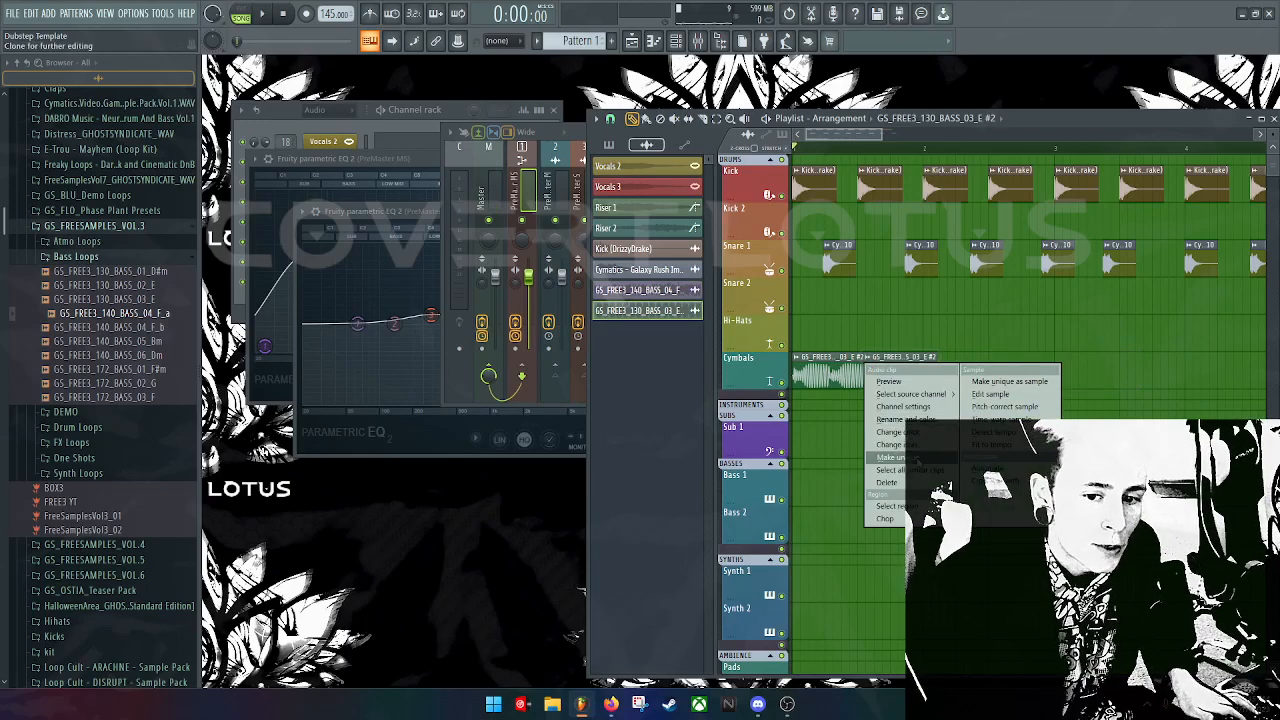
{"action": "left_click", "coordinate": [906, 374]}
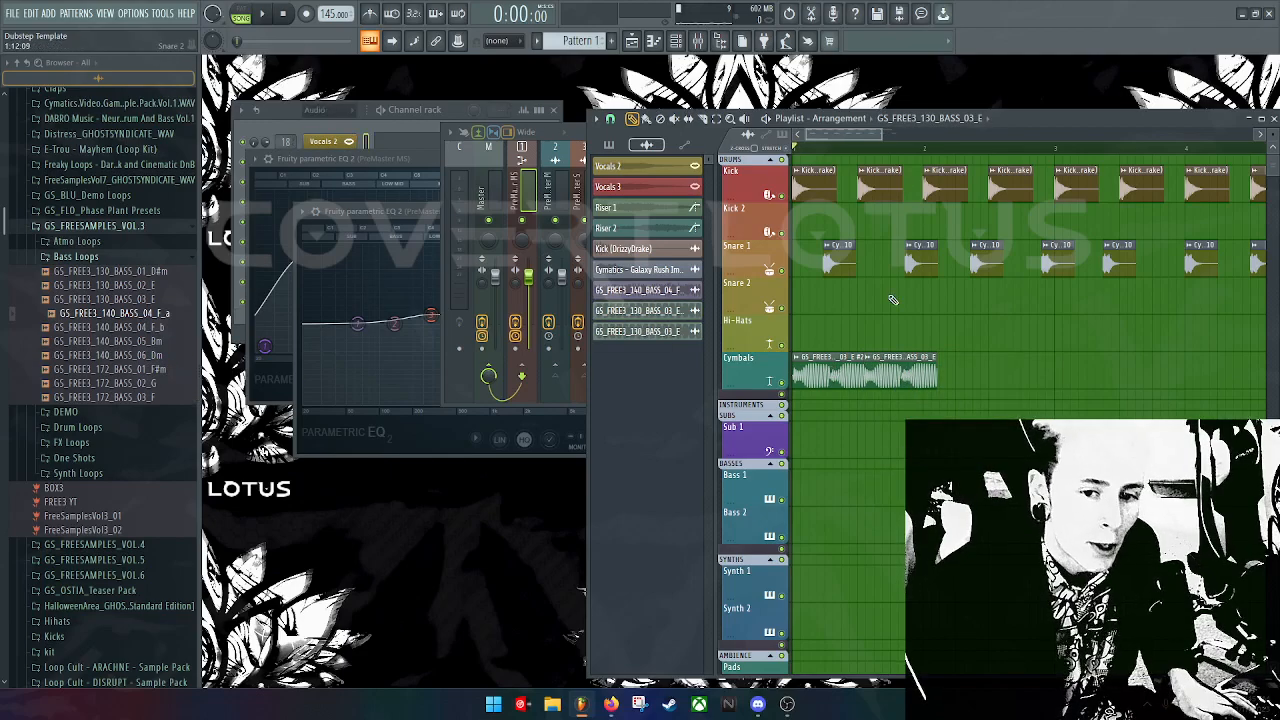
Step: Duplicate both BASS_03_E Cymbals clips onward to bar 2, play them back, and open the Galaxy Rush Impact FX 10 settings
{"action": "left_click_drag", "start_coordinate": [901, 373], "coordinate": [891, 373]}
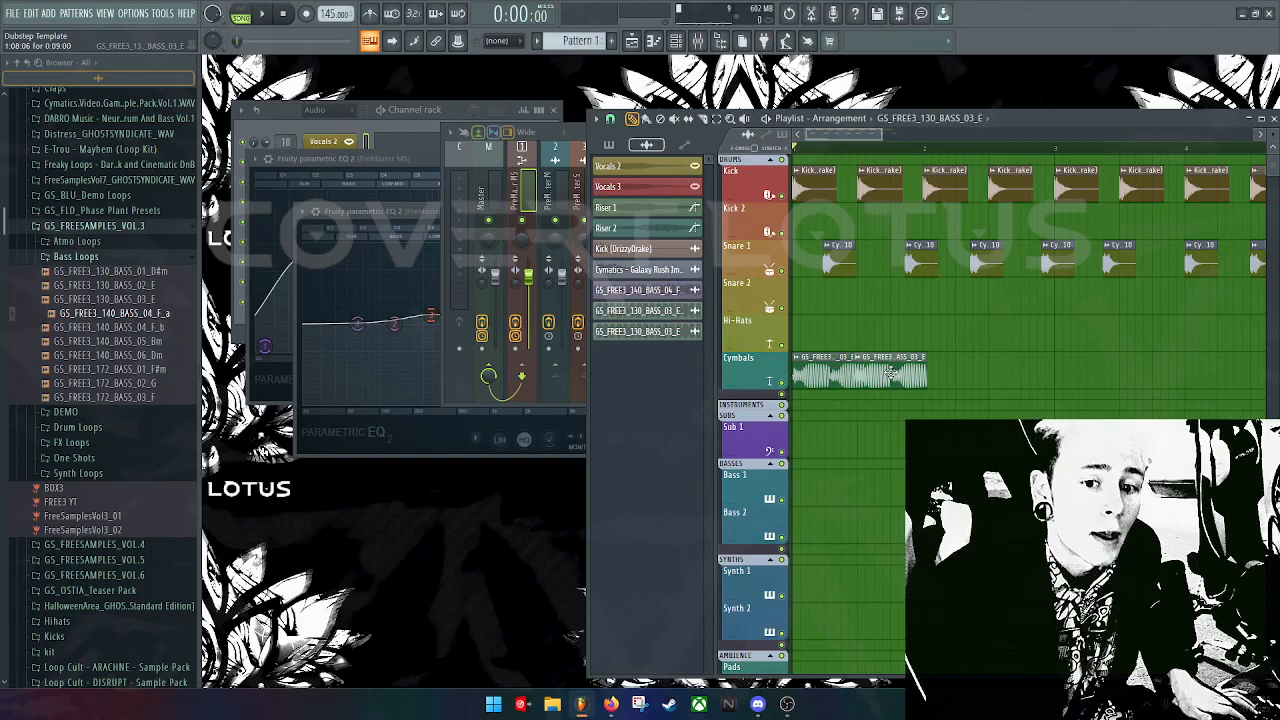
{"action": "left_click_drag", "start_coordinate": [973, 378], "coordinate": [1065, 369]}
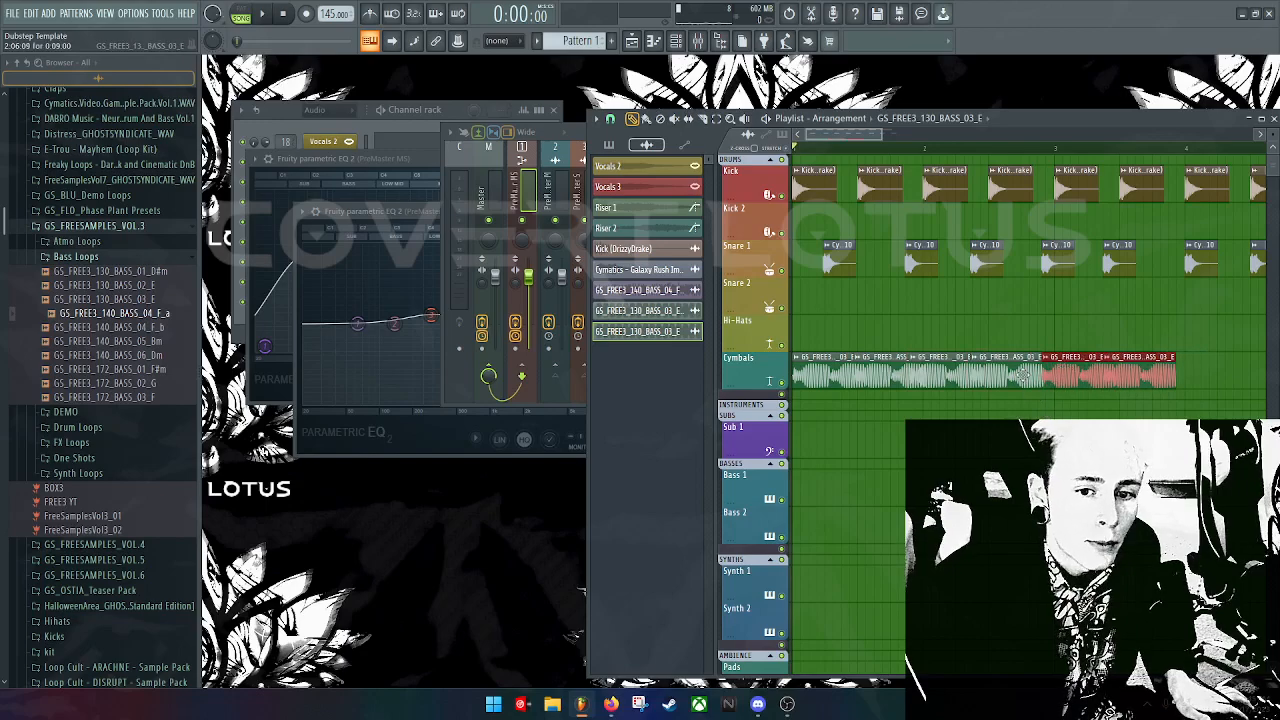
{"action": "key", "text": "space"}
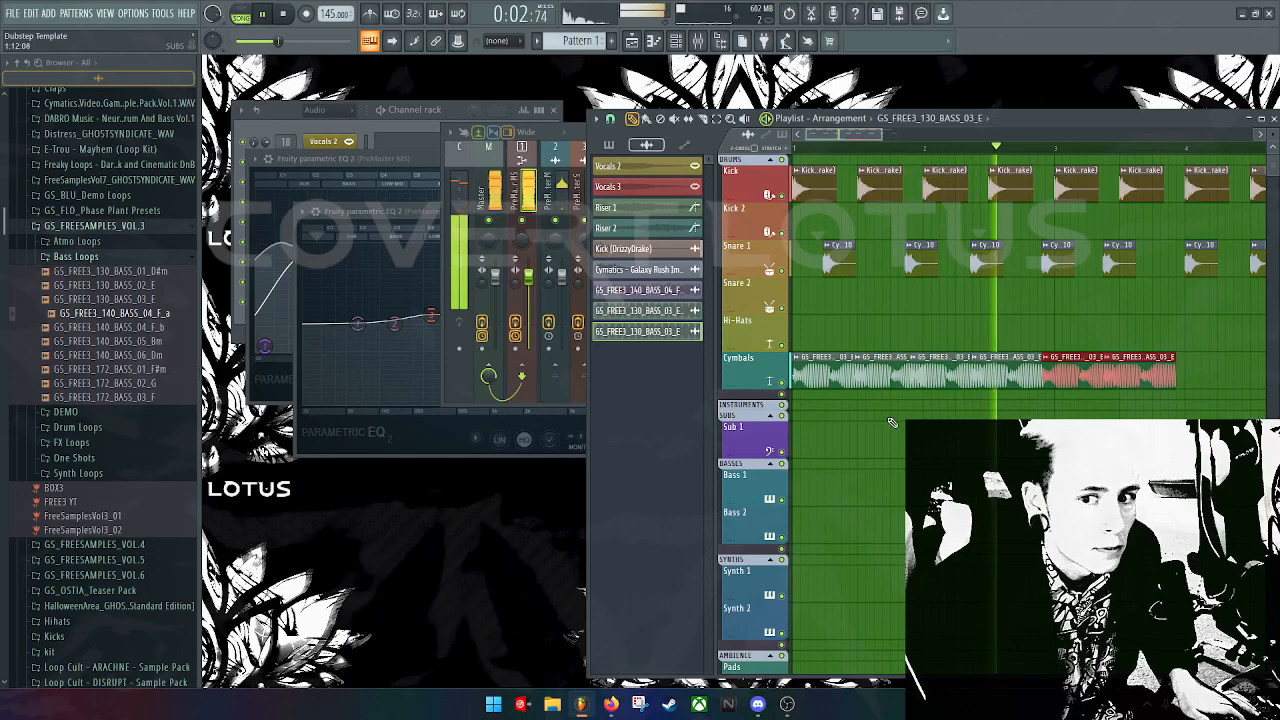
{"action": "key", "text": "space"}
{"action": "left_click_drag", "start_coordinate": [1023, 125], "coordinate": [793, 103]}
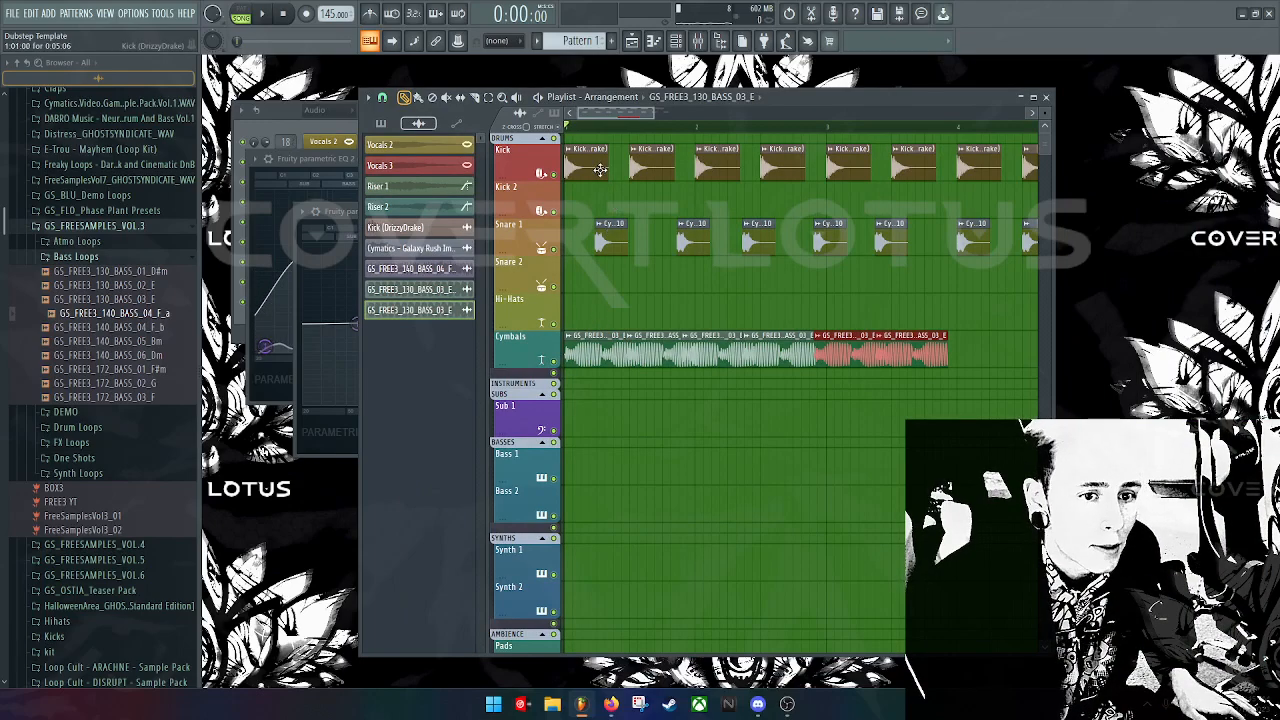
{"action": "double_click", "coordinate": [605, 222]}
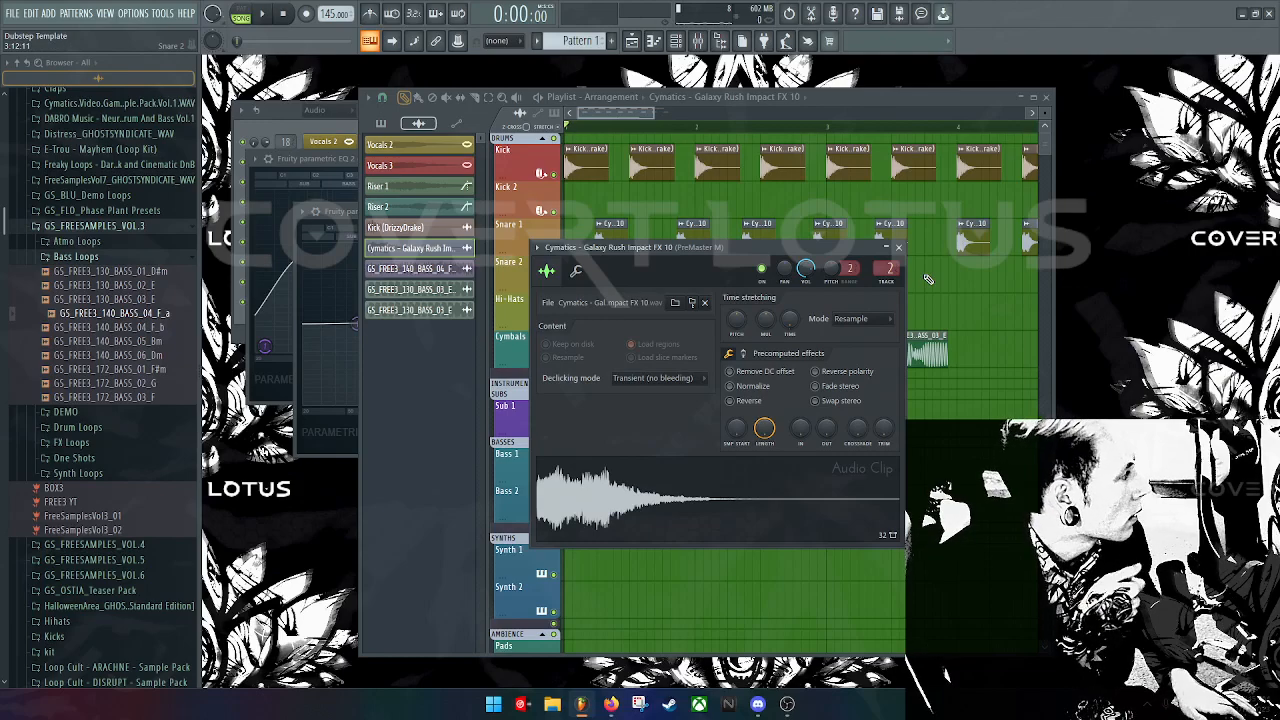
Step: Expand Freaky Loops > DNC_Drum_Tools_FRK > DNC_Fx_FRK and preview DNC_174_X_Fx_08_FRK
{"action": "left_click", "coordinate": [132, 164]}
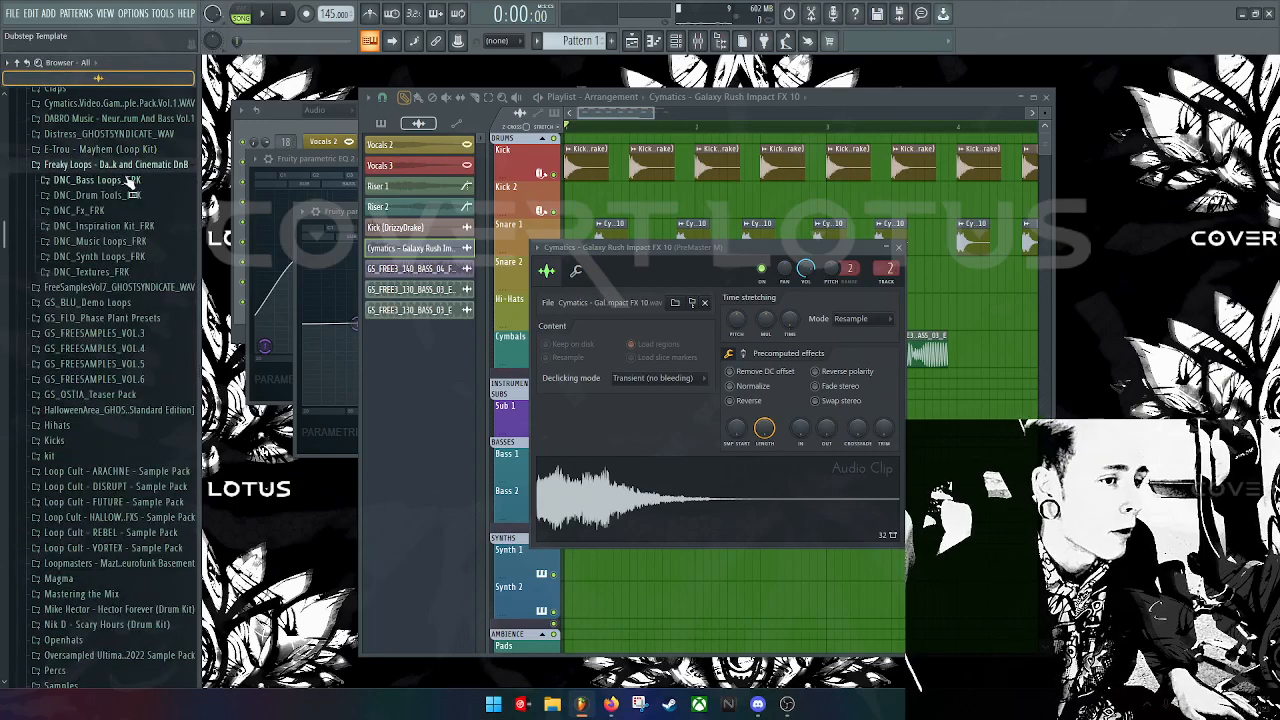
{"action": "left_click", "coordinate": [135, 195]}
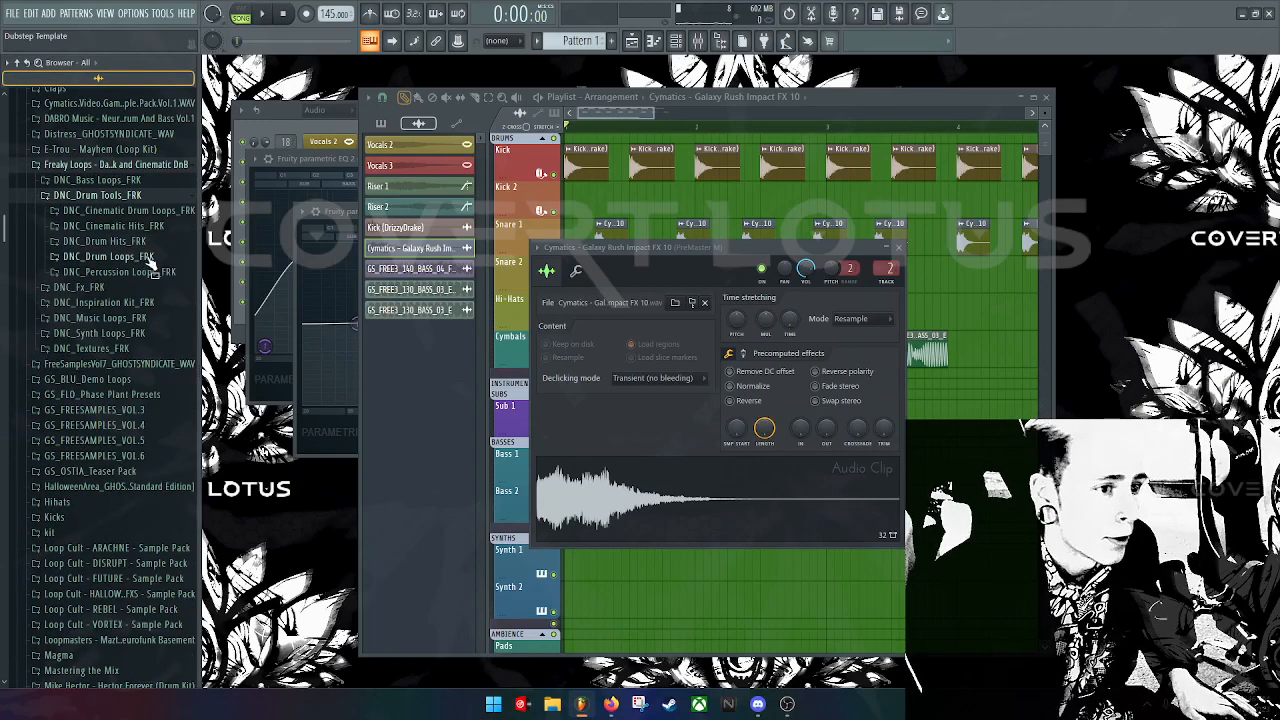
{"action": "left_click", "coordinate": [172, 212]}
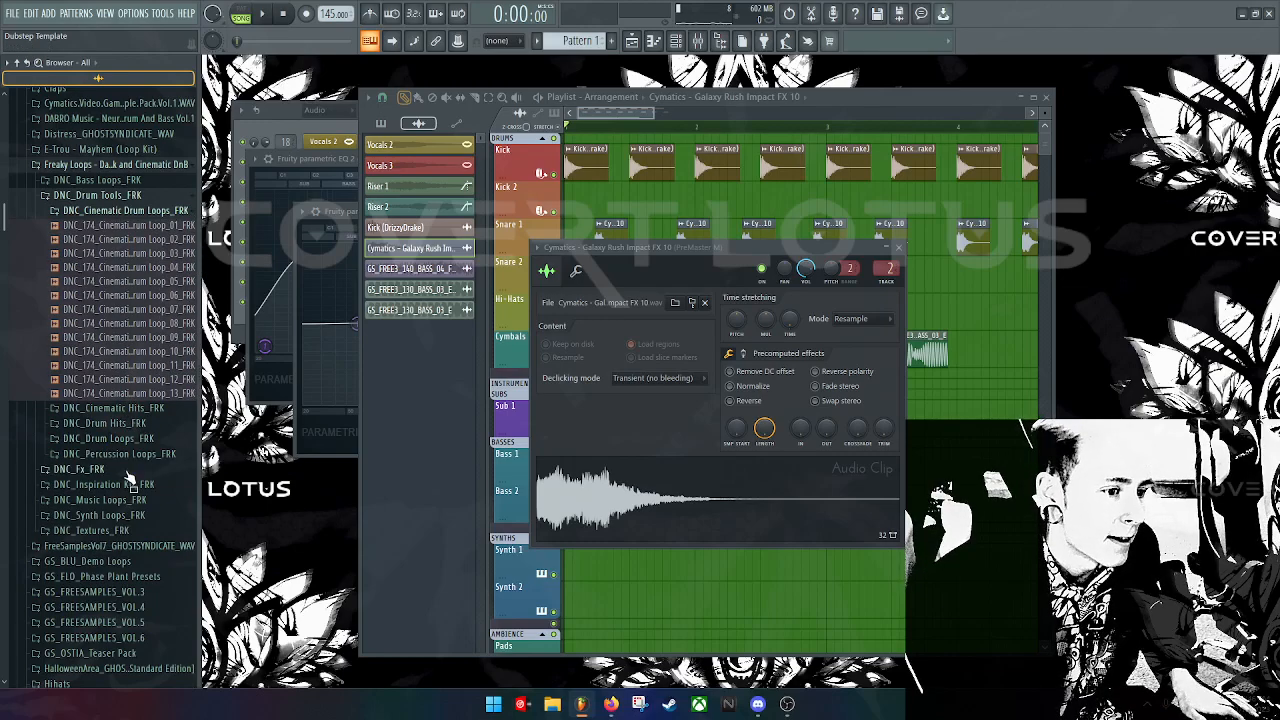
{"action": "scroll", "coordinate": [127, 473], "scroll_direction": "down", "scroll_amount": 3}
{"action": "scroll", "coordinate": [145, 415], "scroll_direction": "down", "scroll_amount": 3}
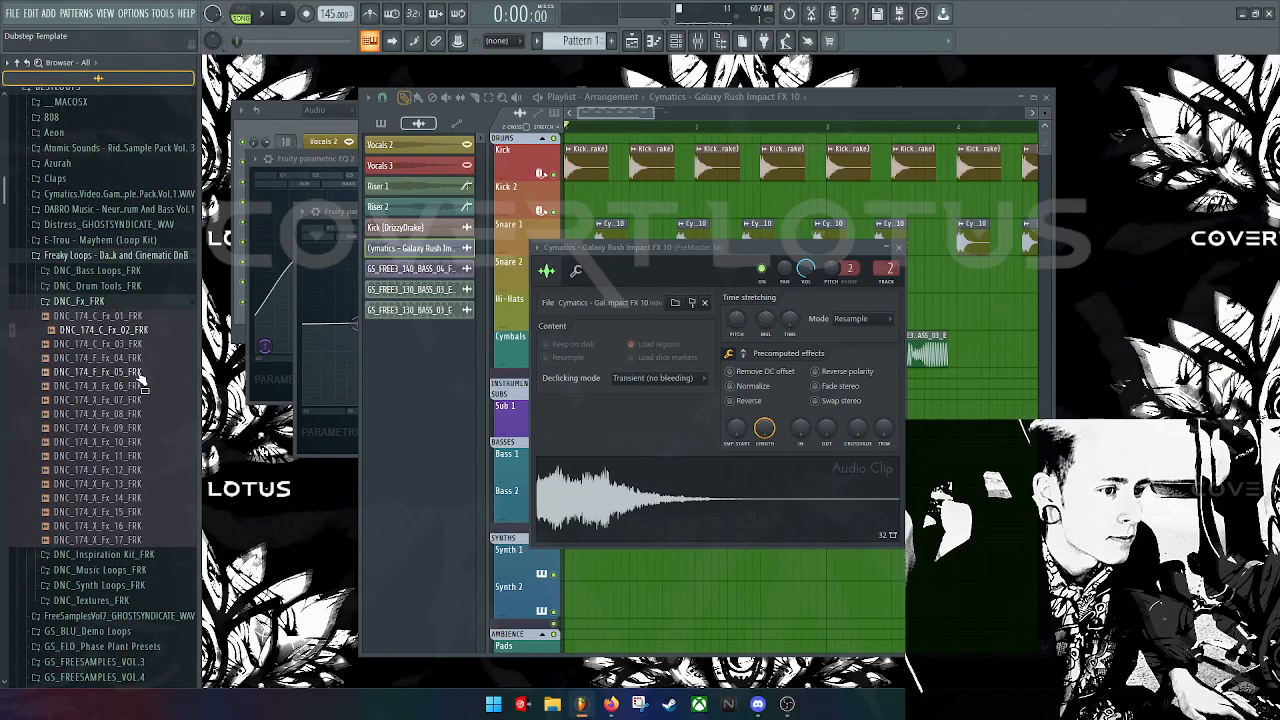
{"action": "left_click", "coordinate": [139, 415]}
Step: Put the Fx_08 sample on Bass 1, enable Normalize, and route it to mixer track 3 (PreMaster S)
{"action": "left_click_drag", "start_coordinate": [139, 418], "coordinate": [597, 462]}
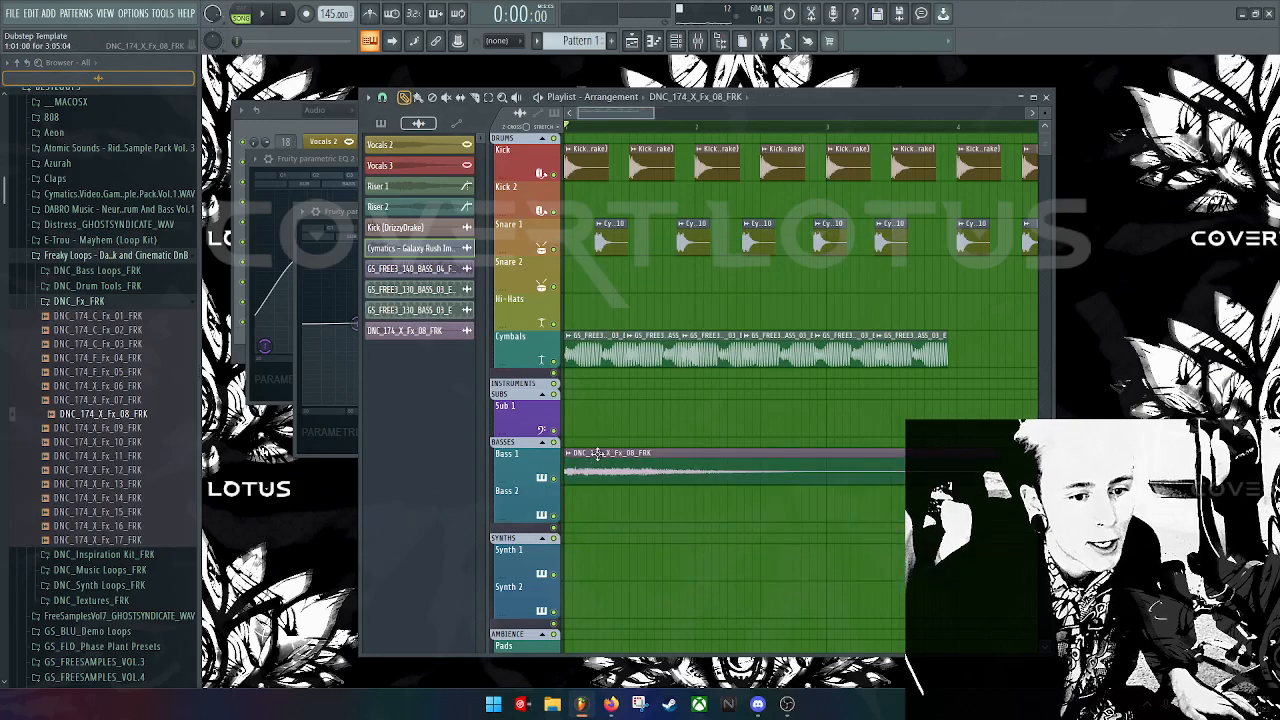
{"action": "double_click", "coordinate": [597, 462]}
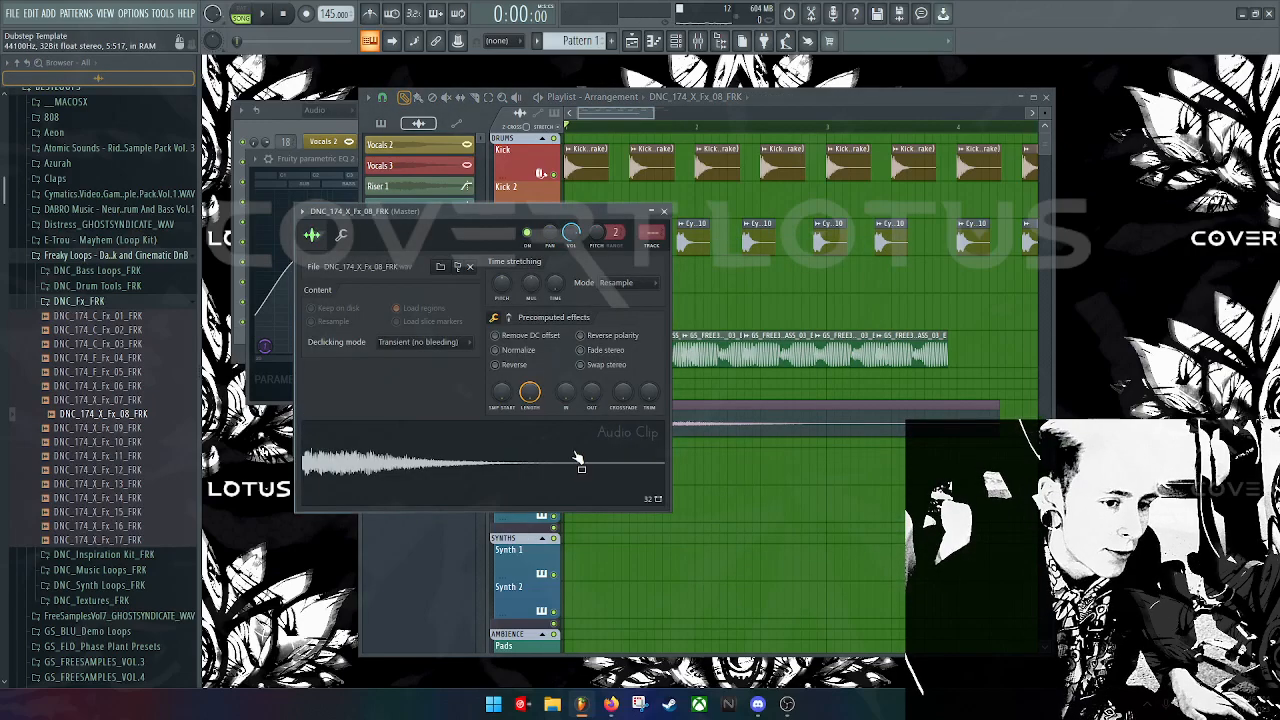
{"action": "left_click", "coordinate": [507, 352]}
{"action": "left_click_drag", "start_coordinate": [652, 232], "coordinate": [652, 222]}
{"action": "double_click", "coordinate": [652, 232]}
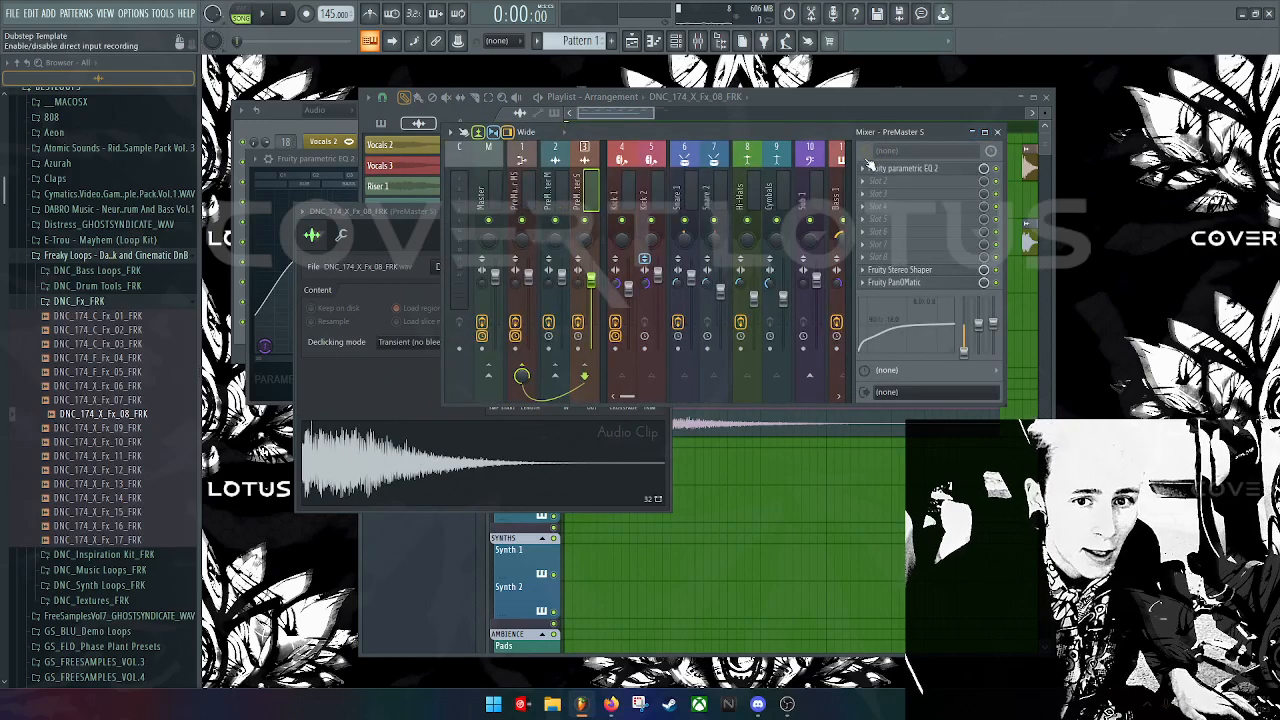
{"action": "left_click", "coordinate": [864, 184]}
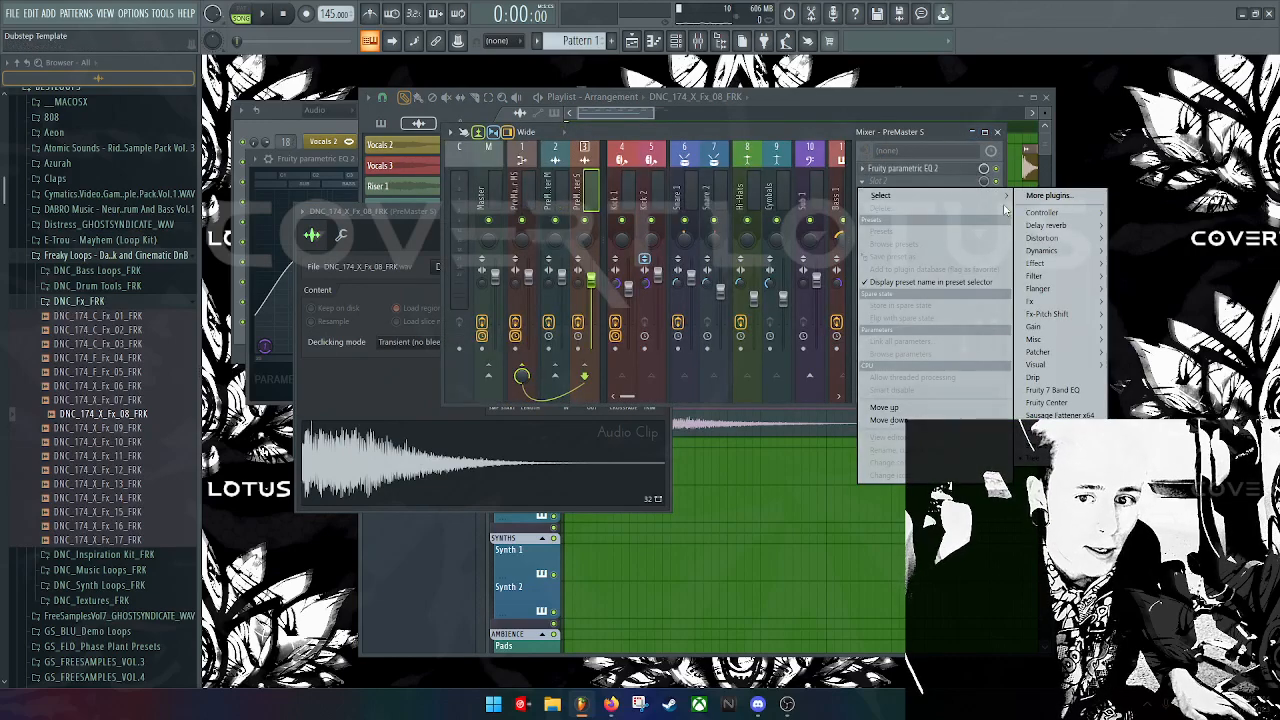
{"action": "right_click", "coordinate": [783, 540]}
Step: Pitch the Fx_08 sample down and turn on Swap stereo
{"action": "double_click", "coordinate": [733, 431]}
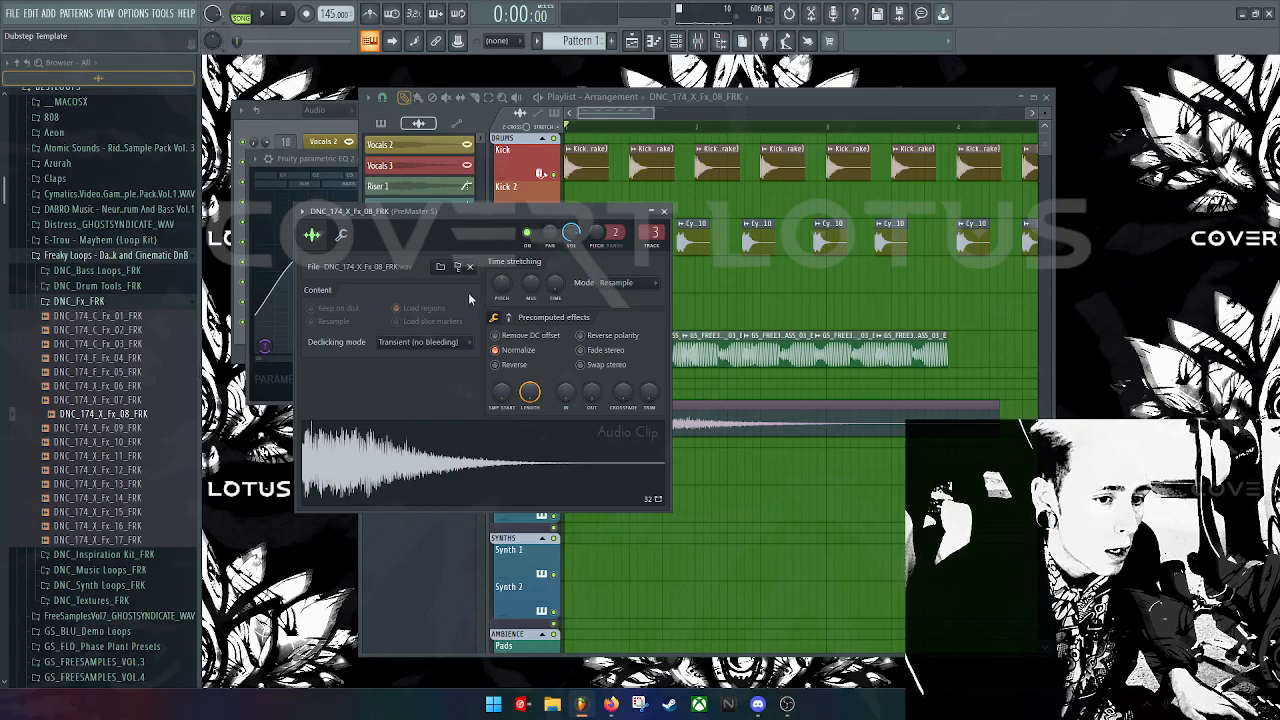
{"action": "left_click_drag", "start_coordinate": [501, 287], "coordinate": [501, 299]}
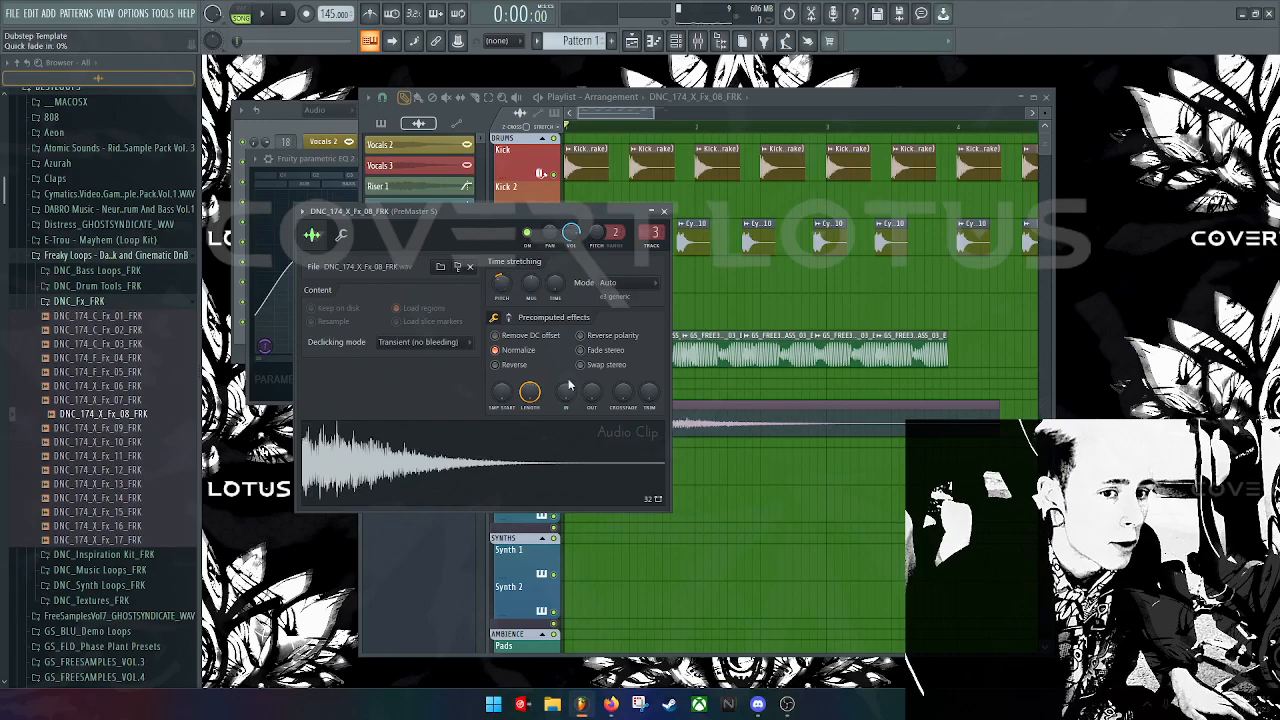
{"action": "left_click", "coordinate": [421, 478]}
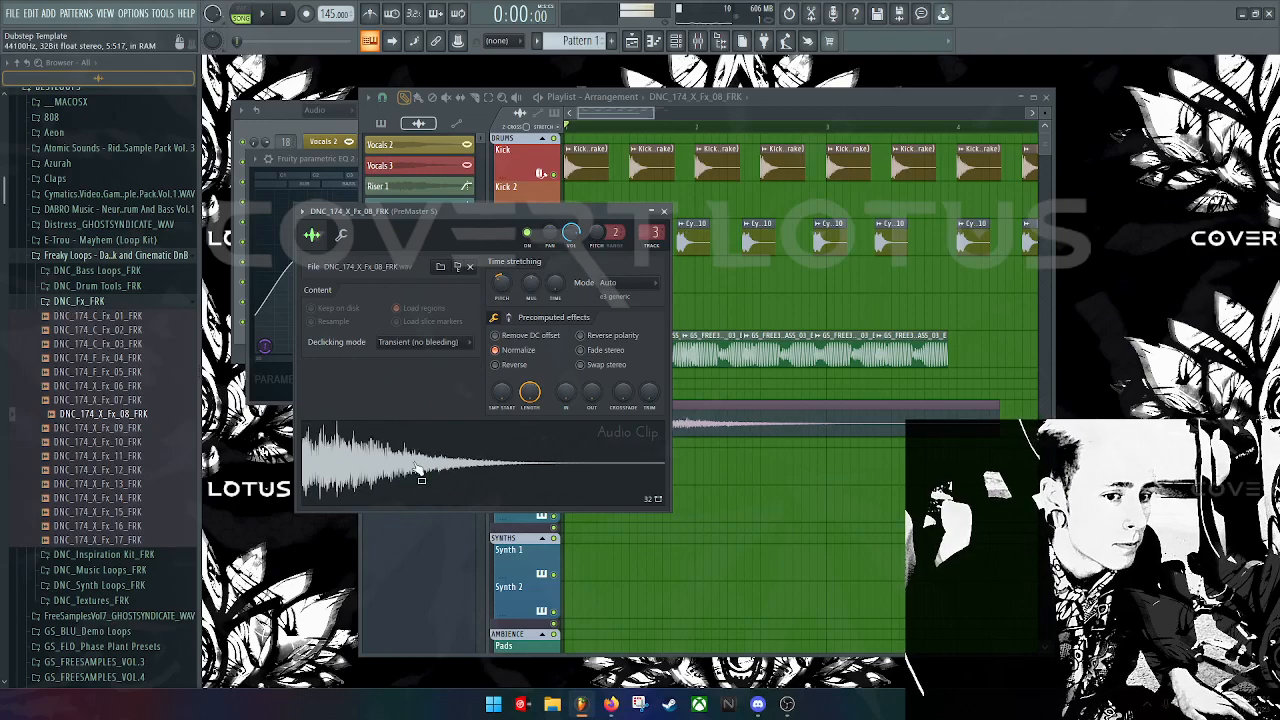
{"action": "left_click", "coordinate": [581, 365]}
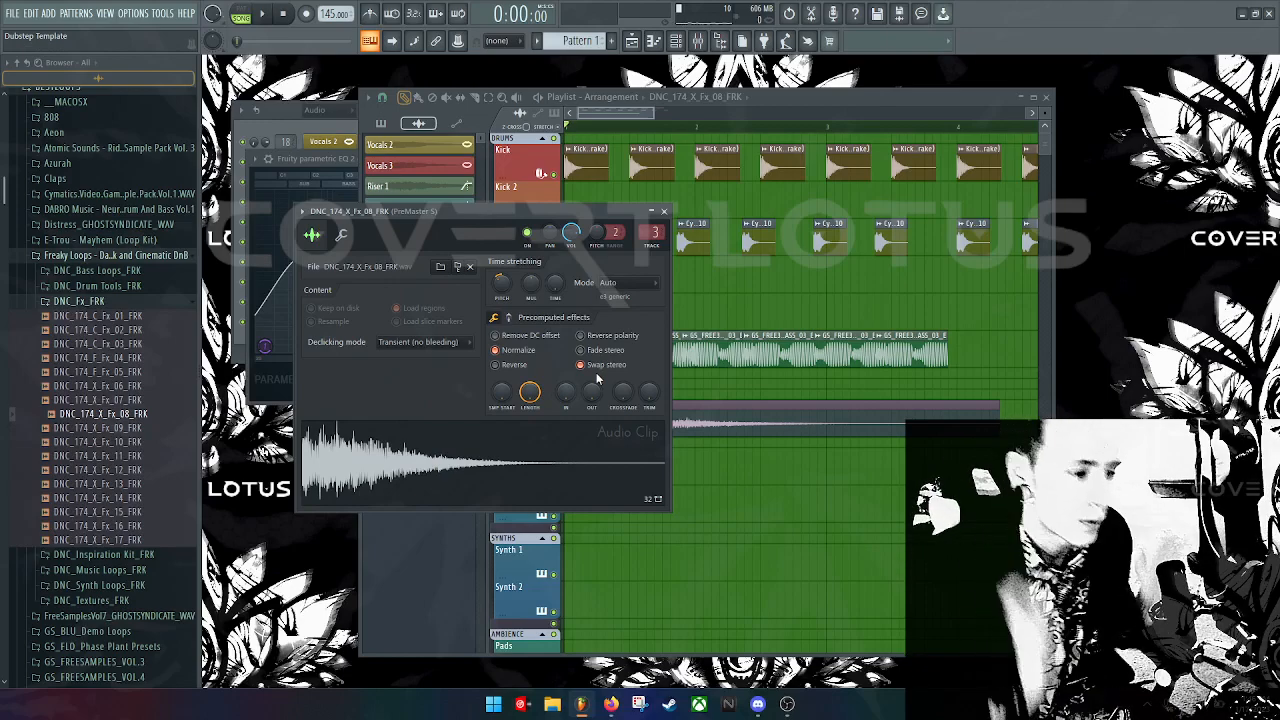
Step: Place another Fx_08 clip at the start of Bass 1, make it unique, and pitch it down 300 cents
{"action": "left_click_drag", "start_coordinate": [706, 469], "coordinate": [555, 503]}
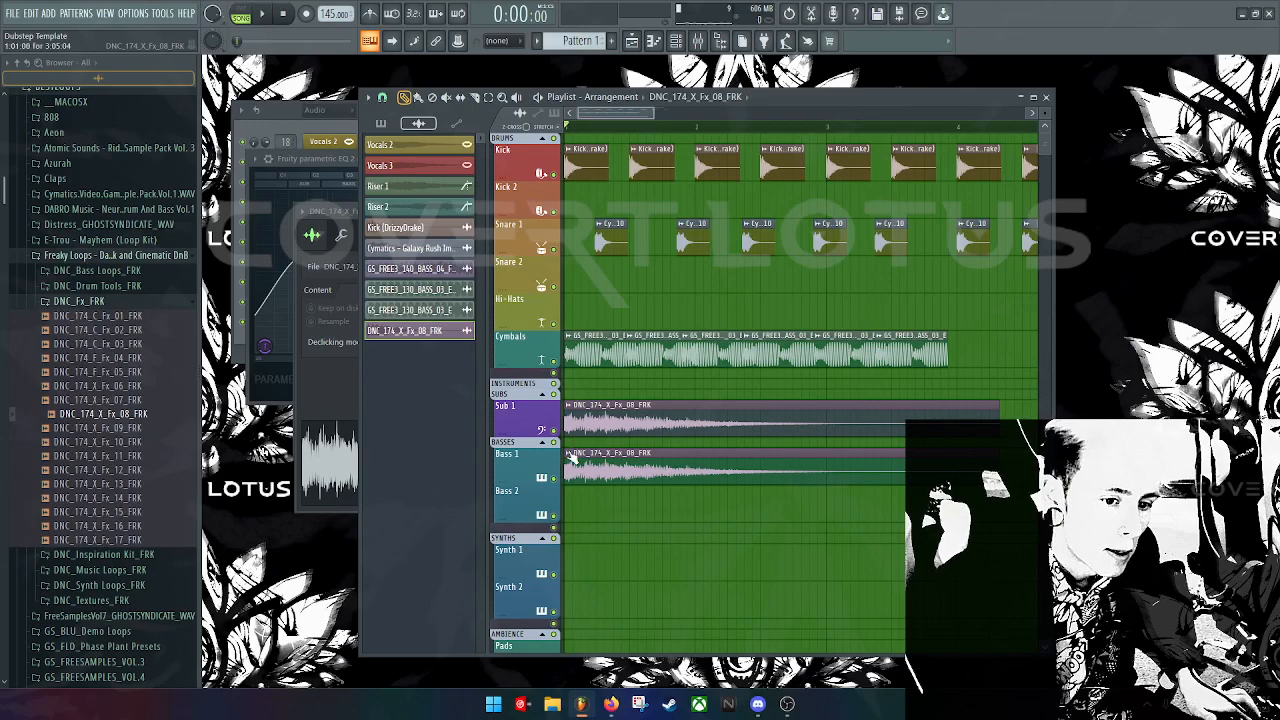
{"action": "left_click", "coordinate": [569, 454]}
{"action": "left_click", "coordinate": [597, 553]}
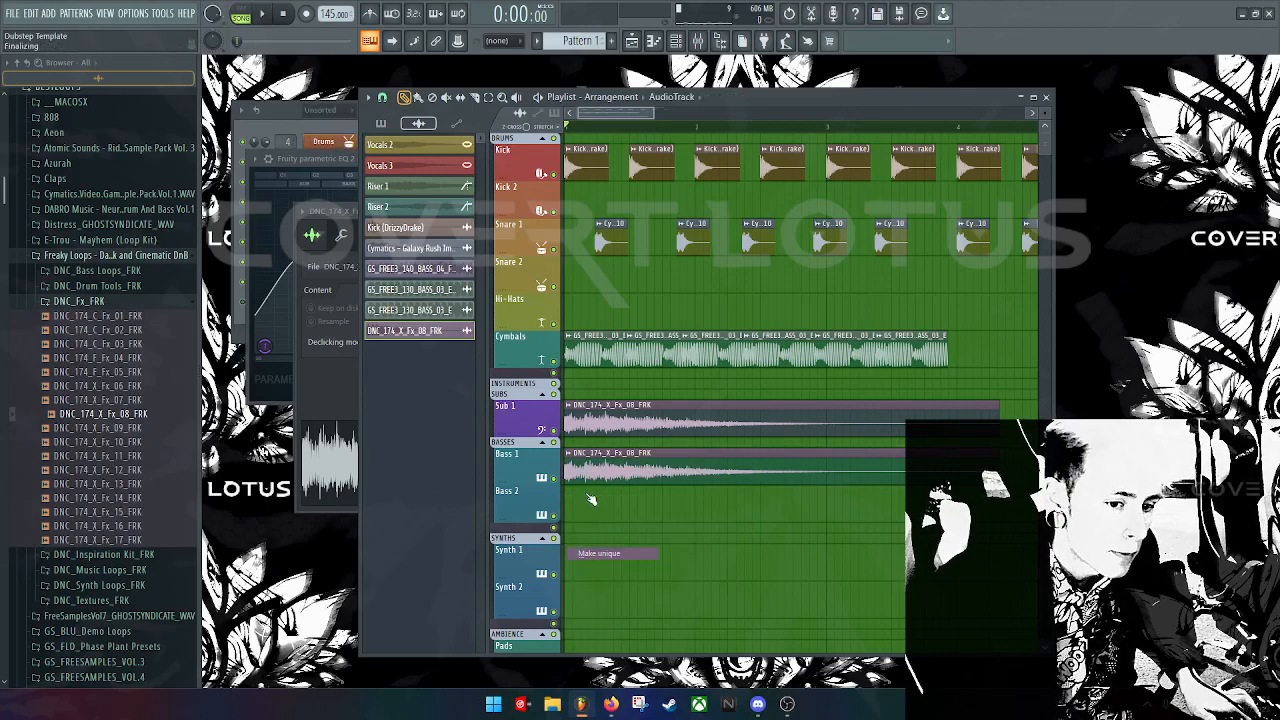
{"action": "double_click", "coordinate": [575, 468]}
{"action": "left_click_drag", "start_coordinate": [518, 300], "coordinate": [517, 318]}
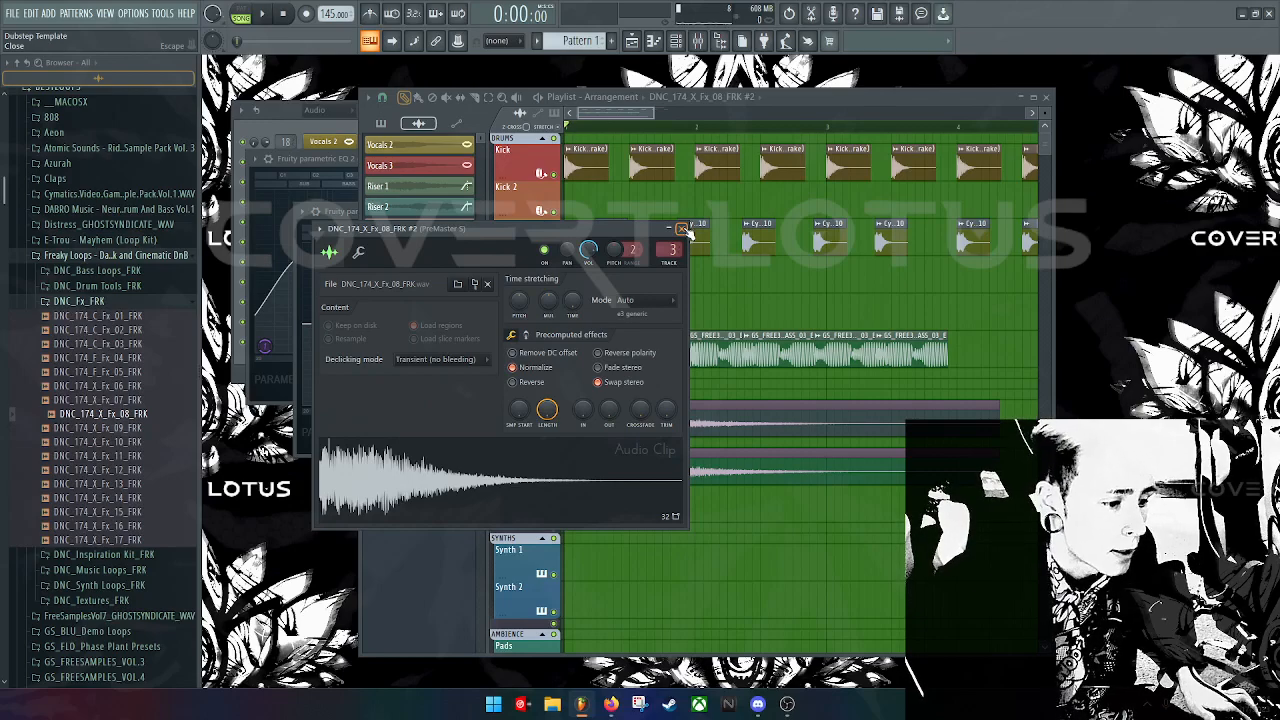
Step: Place a unique Kick (DrizzyDrake) #2 clip on Kick 2, add a second one, and clone both along the track
{"action": "left_click", "coordinate": [682, 229]}
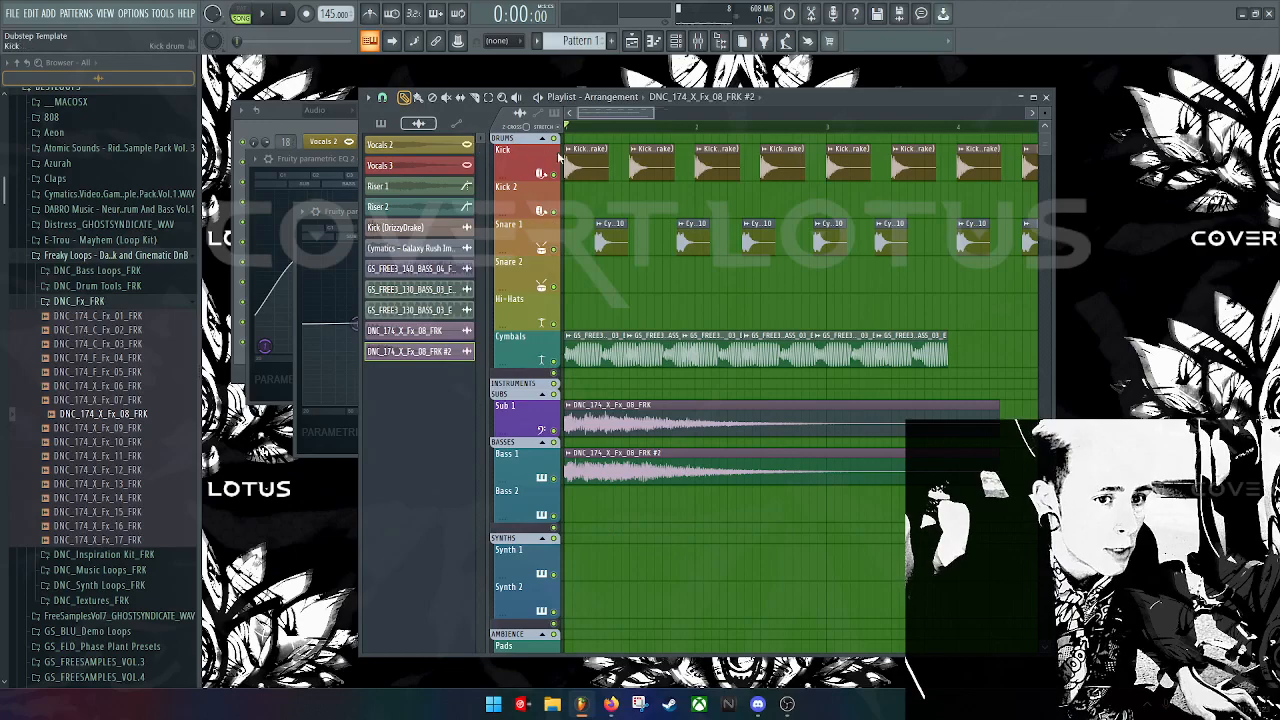
{"action": "left_click", "coordinate": [564, 166]}
{"action": "left_click", "coordinate": [566, 192]}
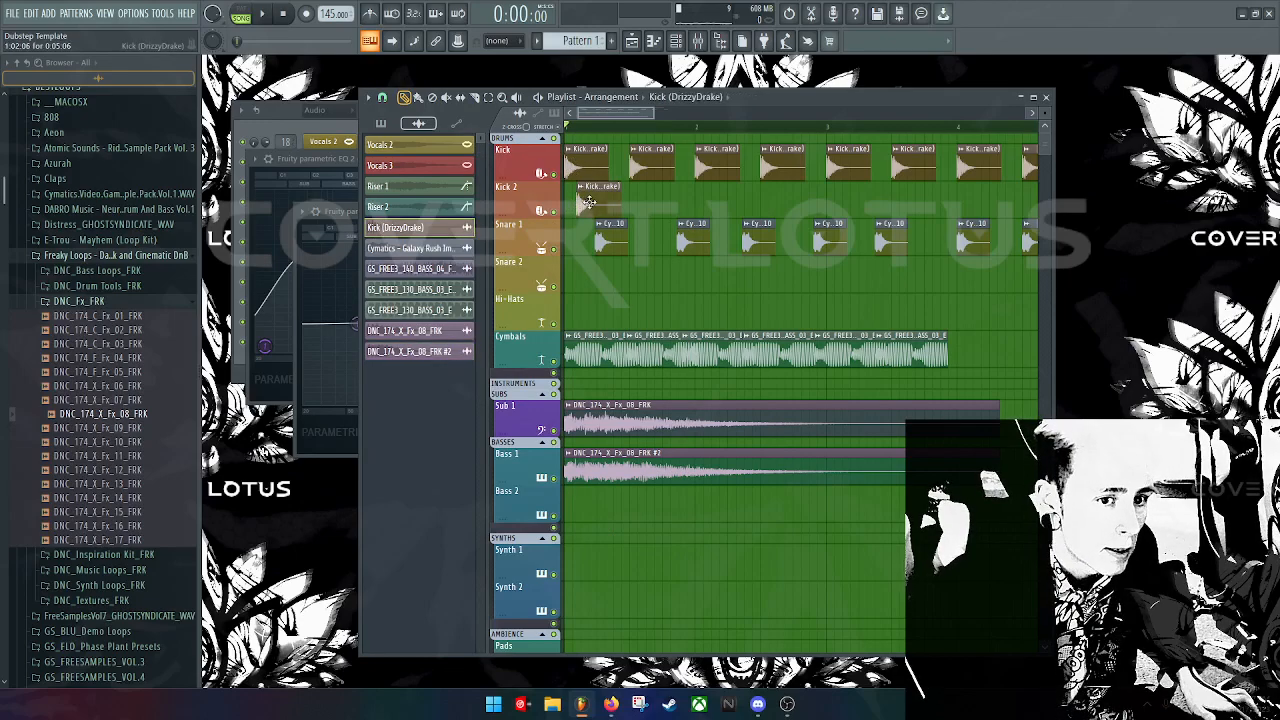
{"action": "left_click", "coordinate": [569, 187]}
{"action": "left_click", "coordinate": [585, 284]}
{"action": "double_click", "coordinate": [572, 200]}
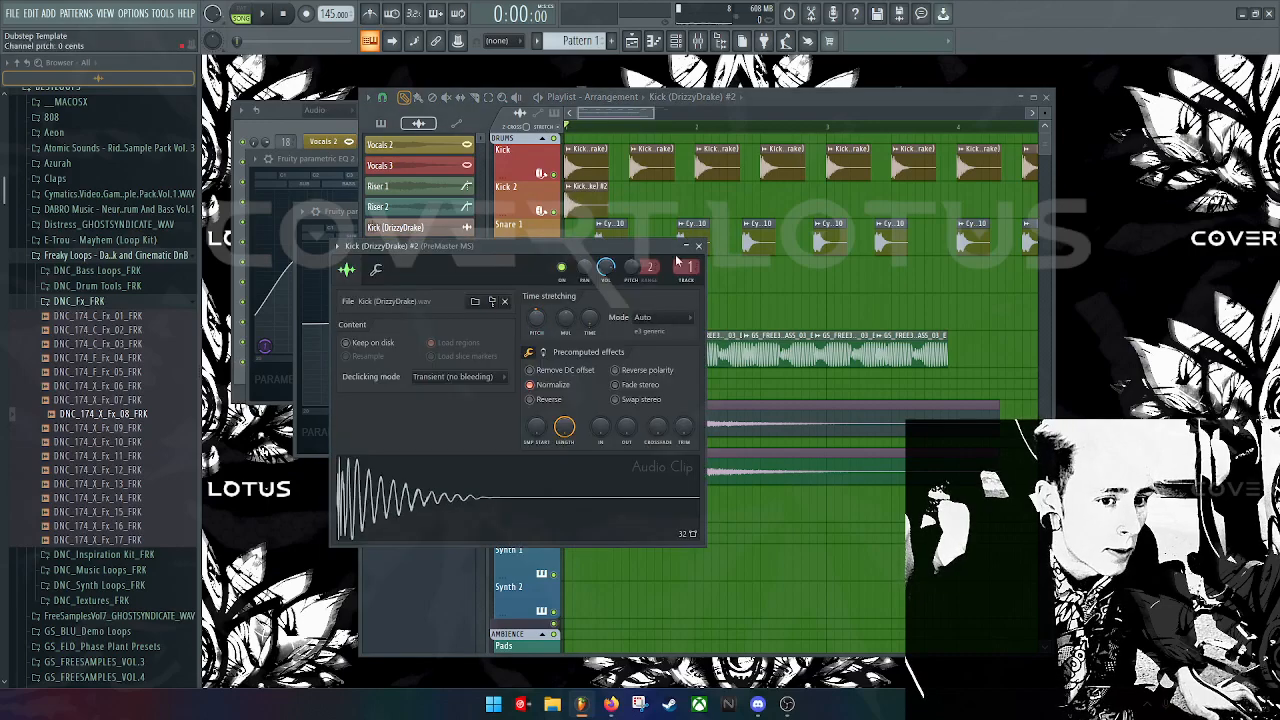
{"action": "left_click", "coordinate": [698, 245]}
{"action": "left_click", "coordinate": [654, 200]}
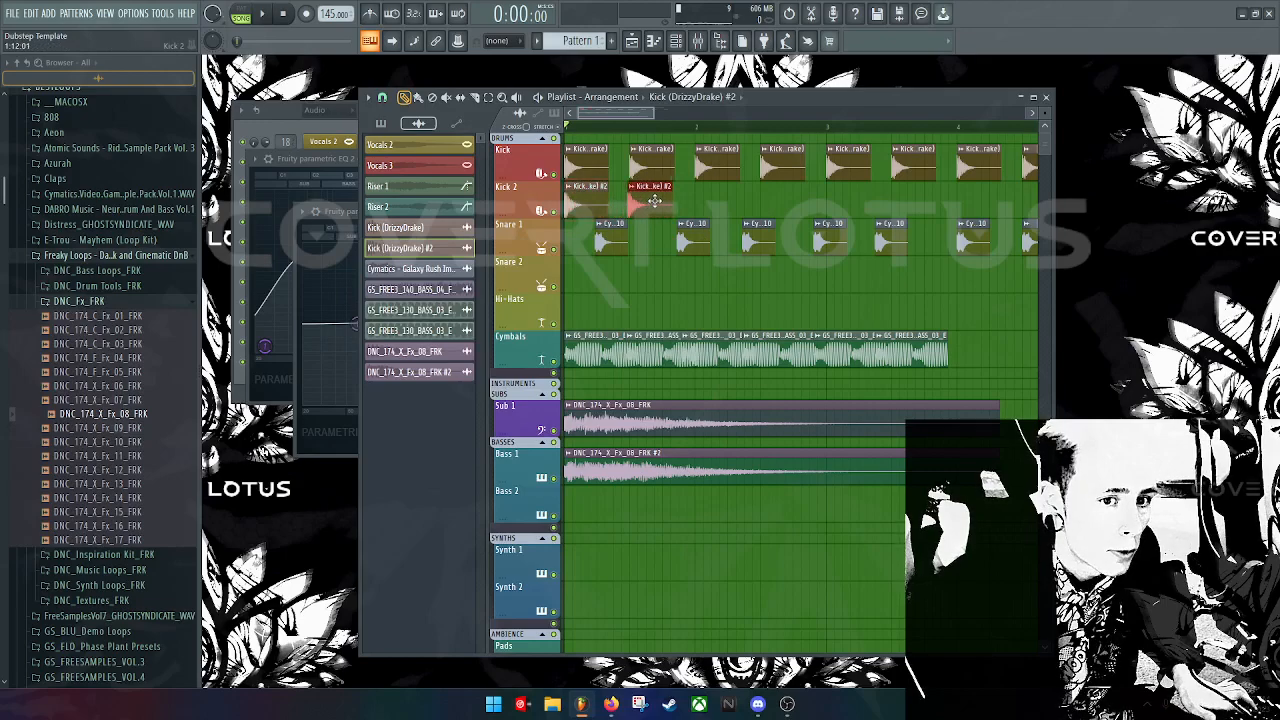
{"action": "mouse_move", "coordinate": [728, 196]}
{"action": "left_mouse_down"}
{"action": "mouse_move", "coordinate": [578, 192]}
{"action": "mouse_move", "coordinate": [709, 193]}
{"action": "left_mouse_up"}
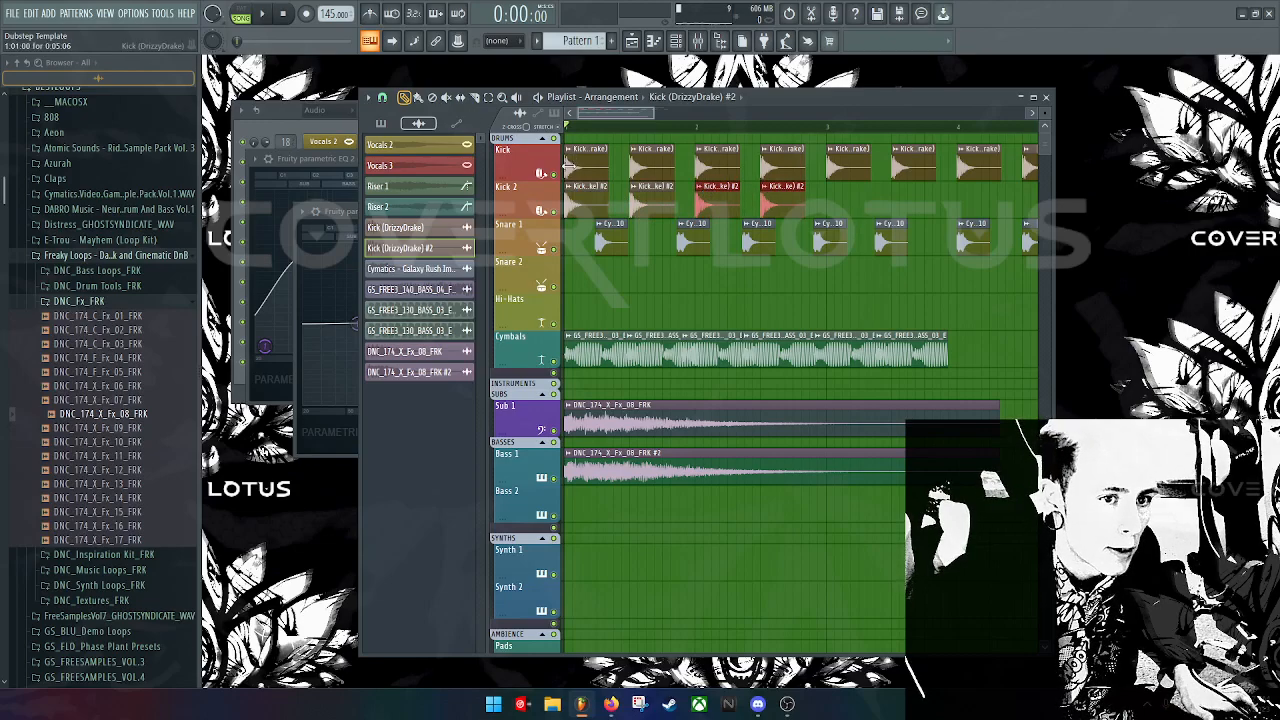
Step: Switch snapping off, then to 1/6 step, testing placement with temporary kick clips on Snare 2
{"action": "left_click", "coordinate": [377, 99]}
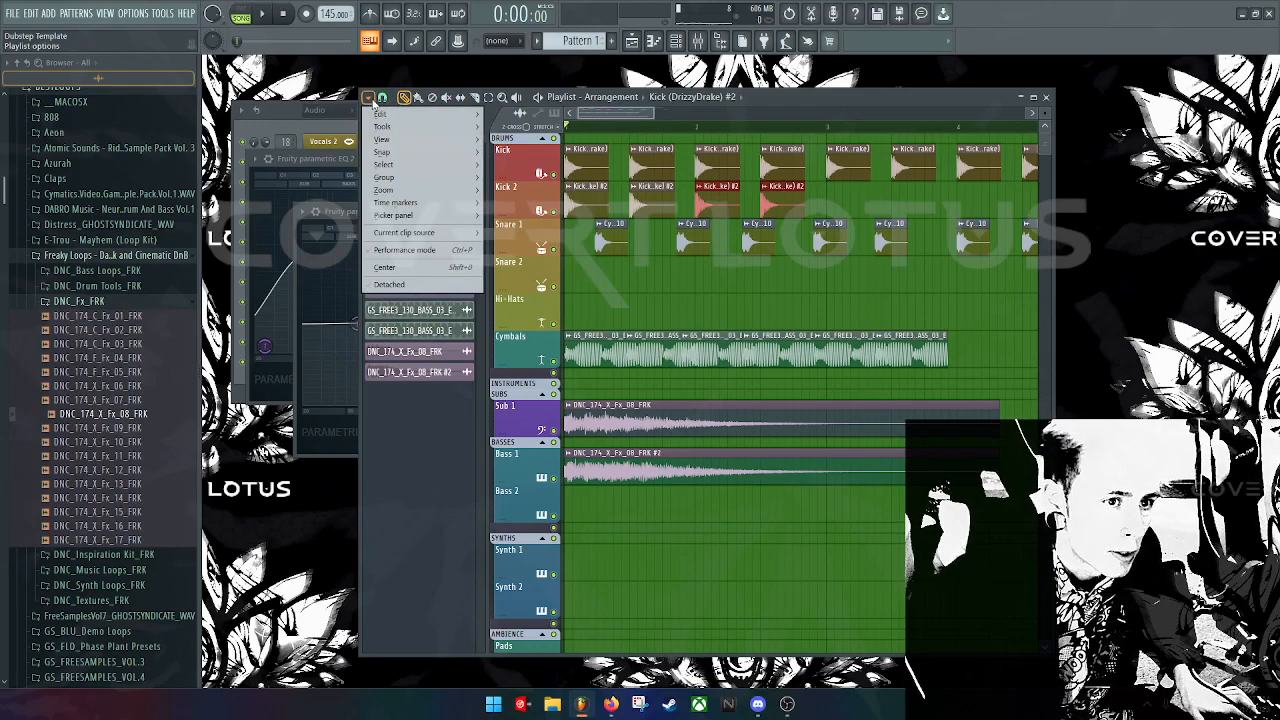
{"action": "left_click", "coordinate": [382, 98]}
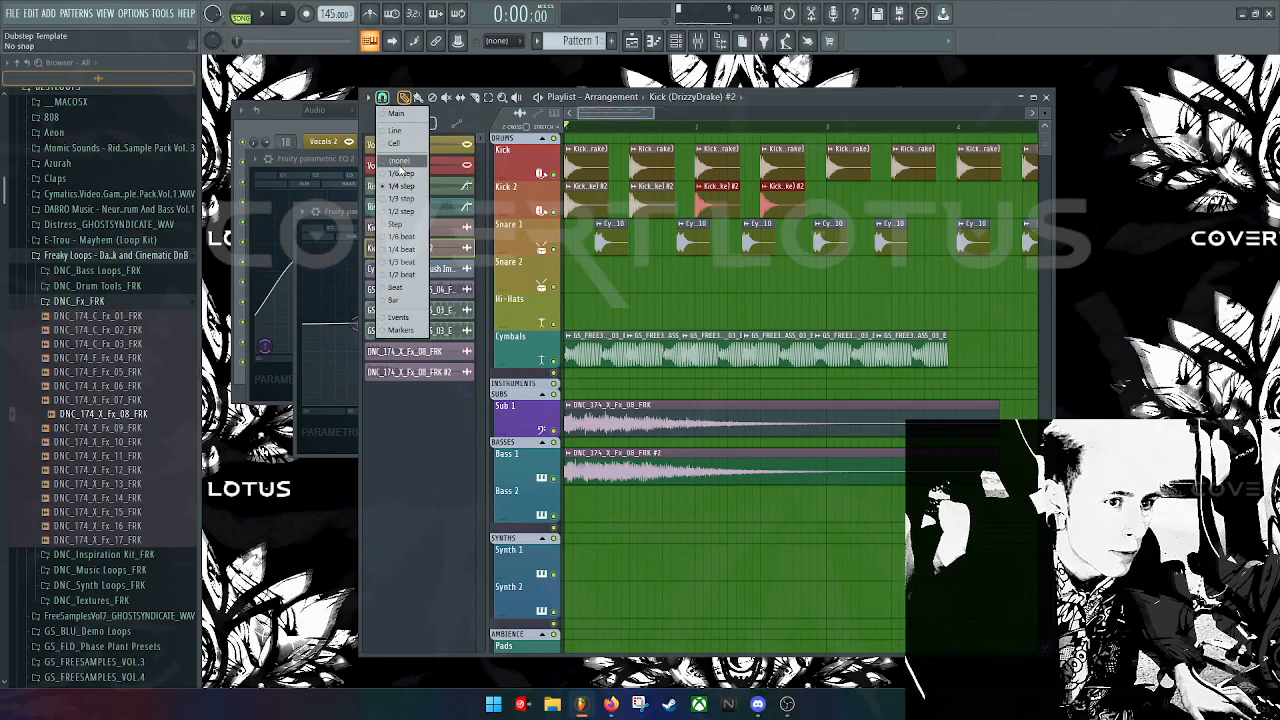
{"action": "left_click", "coordinate": [402, 162]}
{"action": "left_click_drag", "start_coordinate": [578, 268], "coordinate": [648, 265]}
{"action": "right_click", "coordinate": [648, 265]}
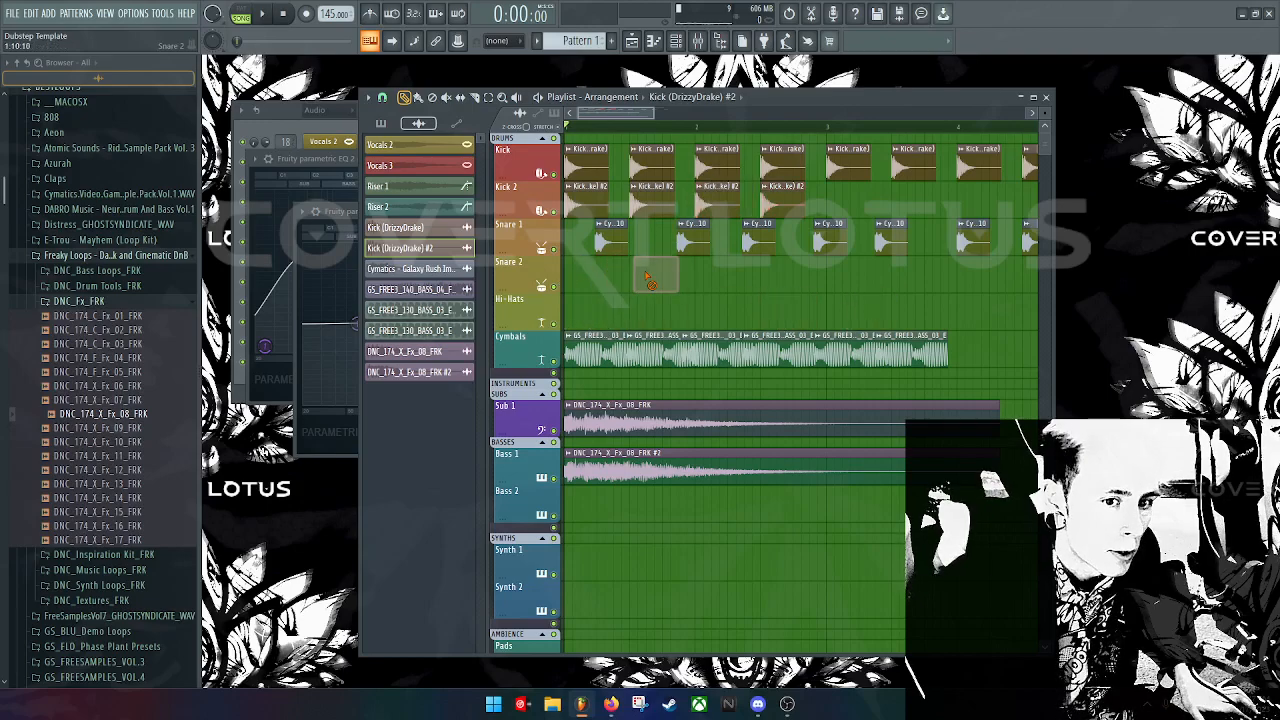
{"action": "left_click", "coordinate": [382, 98]}
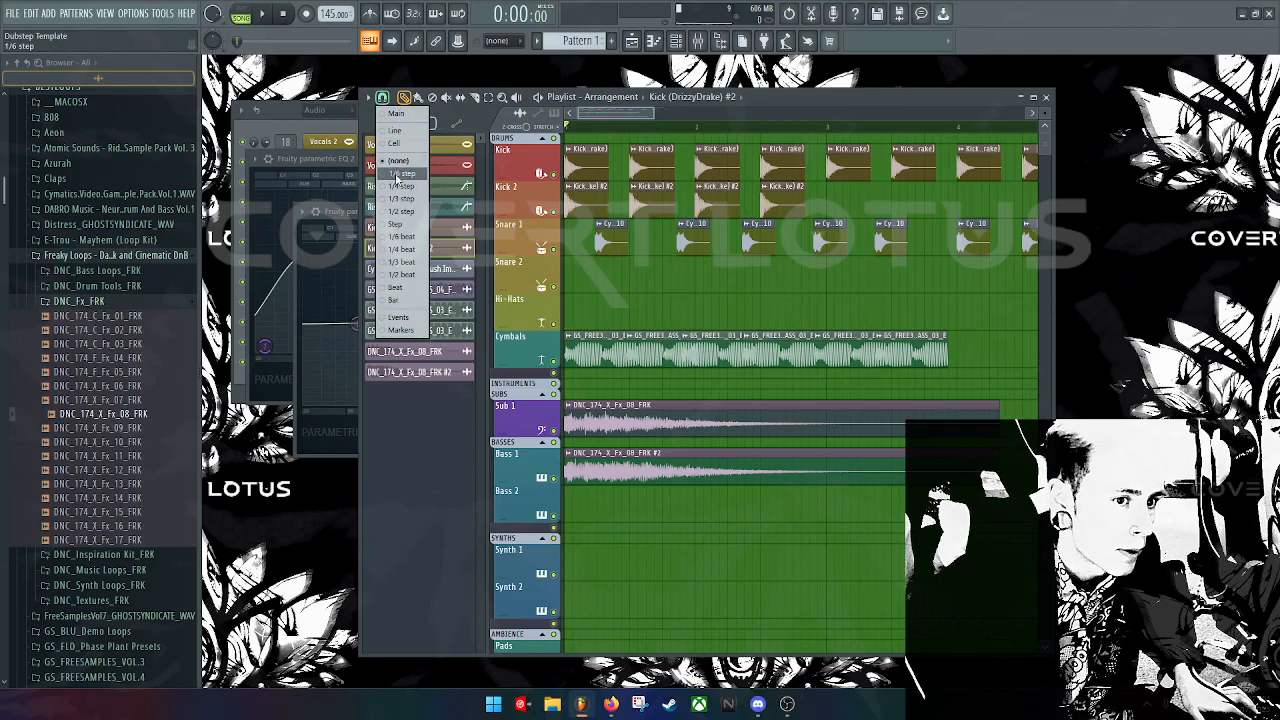
{"action": "left_click", "coordinate": [401, 174]}
{"action": "left_click", "coordinate": [631, 267]}
{"action": "left_click_drag", "start_coordinate": [645, 273], "coordinate": [630, 275]}
{"action": "right_click", "coordinate": [631, 275]}
Step: Add more Kick 2 clips around bars 4–5 while auditioning, and nudge the last Snare 1 clip earlier
{"action": "key", "text": "space"}
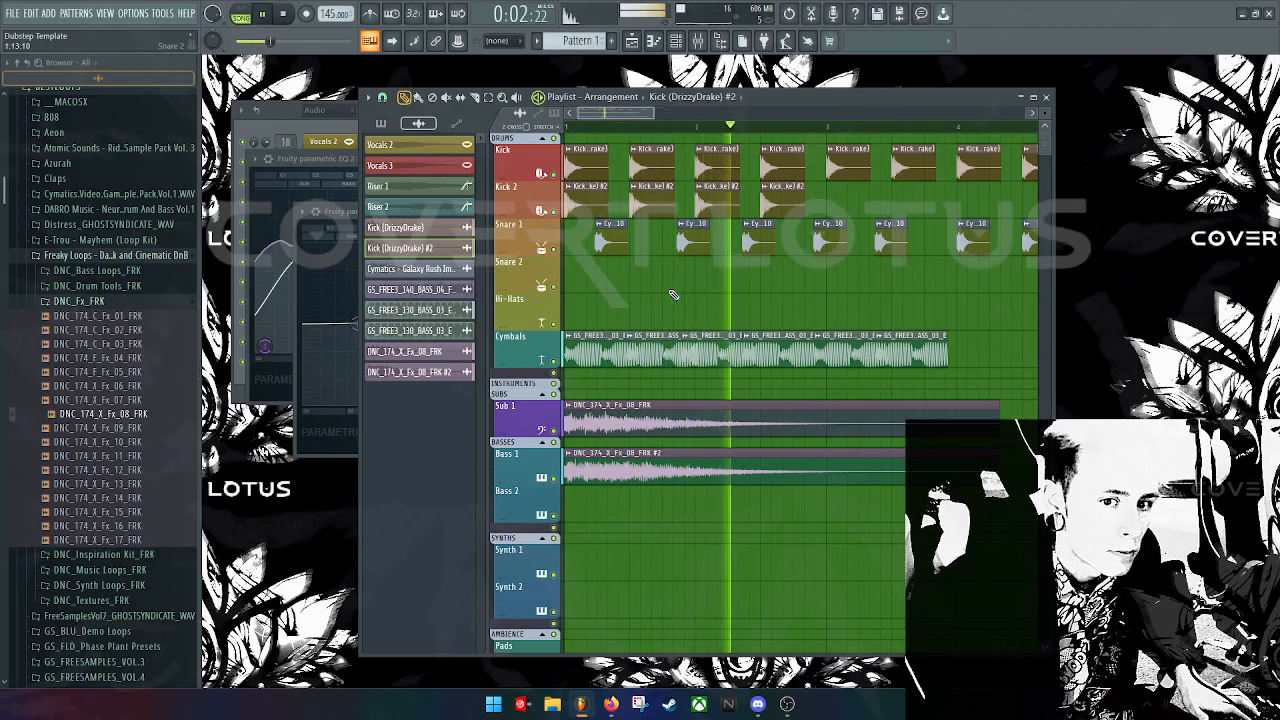
{"action": "key", "text": "space"}
{"action": "left_click", "coordinate": [828, 206]}
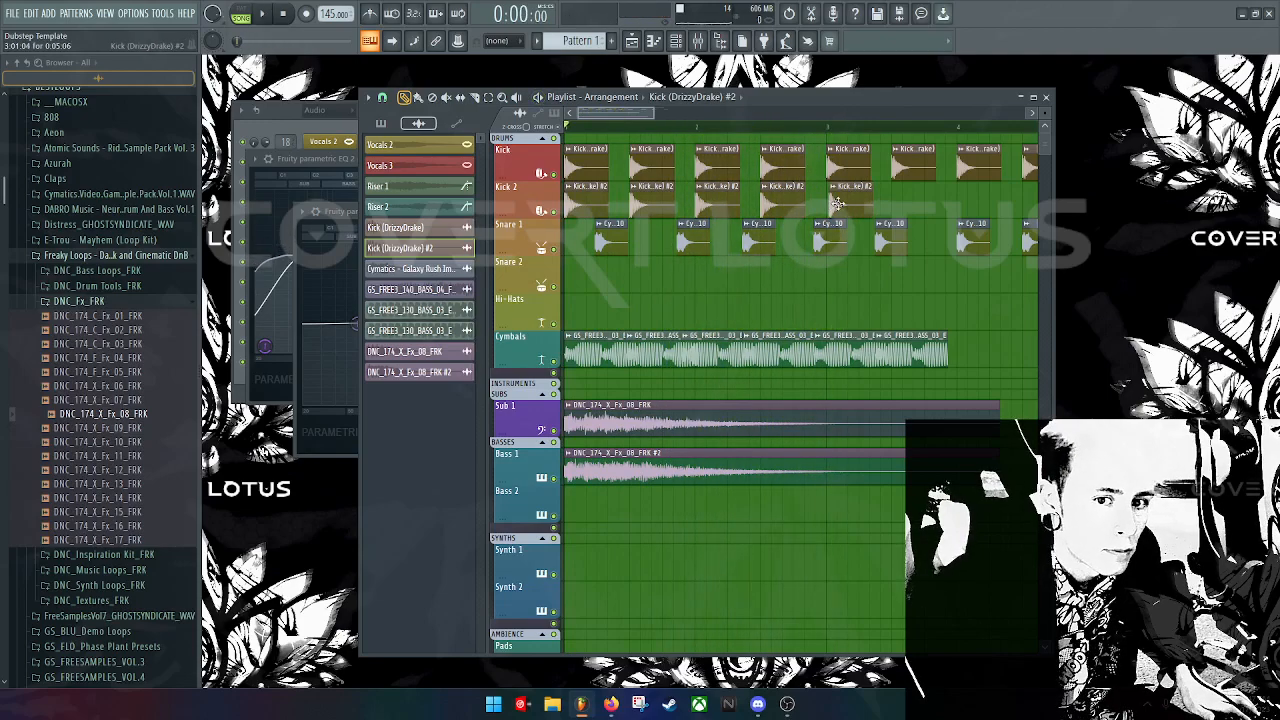
{"action": "key", "text": "space"}
{"action": "left_click", "coordinate": [900, 205]}
{"action": "left_click", "coordinate": [973, 203]}
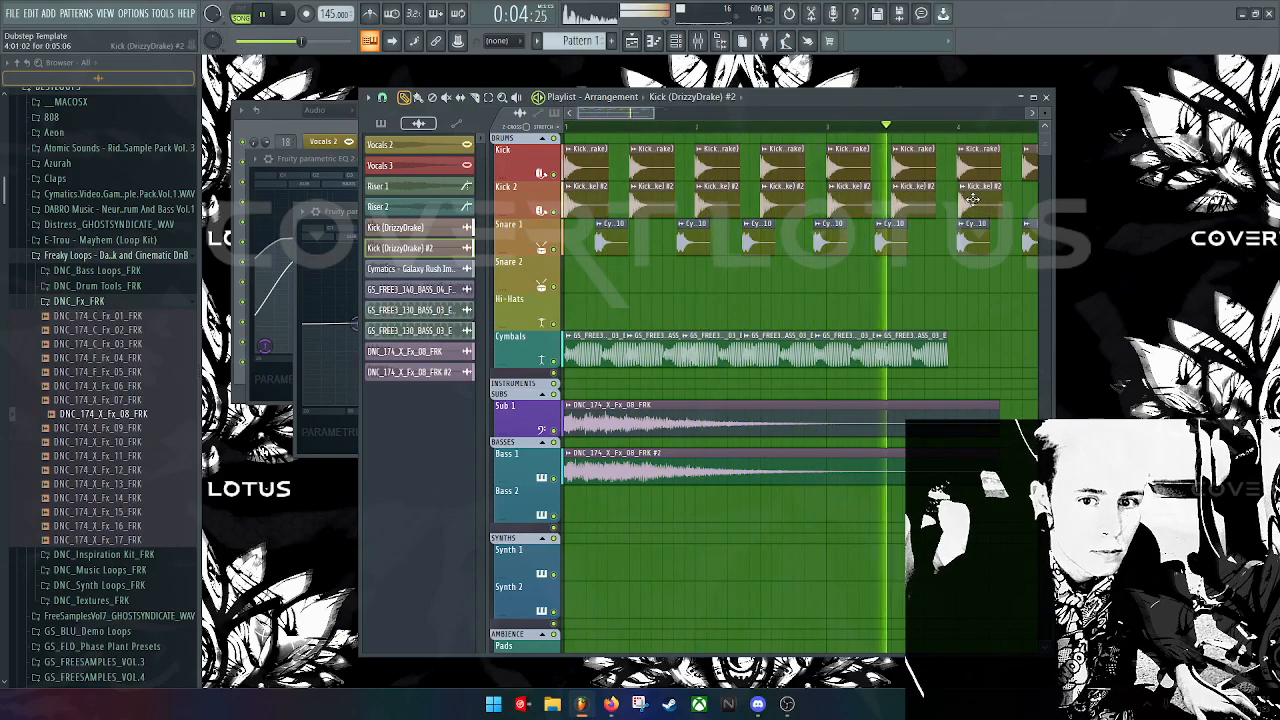
{"action": "left_click_drag", "start_coordinate": [642, 113], "coordinate": [687, 119]}
{"action": "key", "text": "space"}
{"action": "left_click_drag", "start_coordinate": [788, 205], "coordinate": [778, 202]}
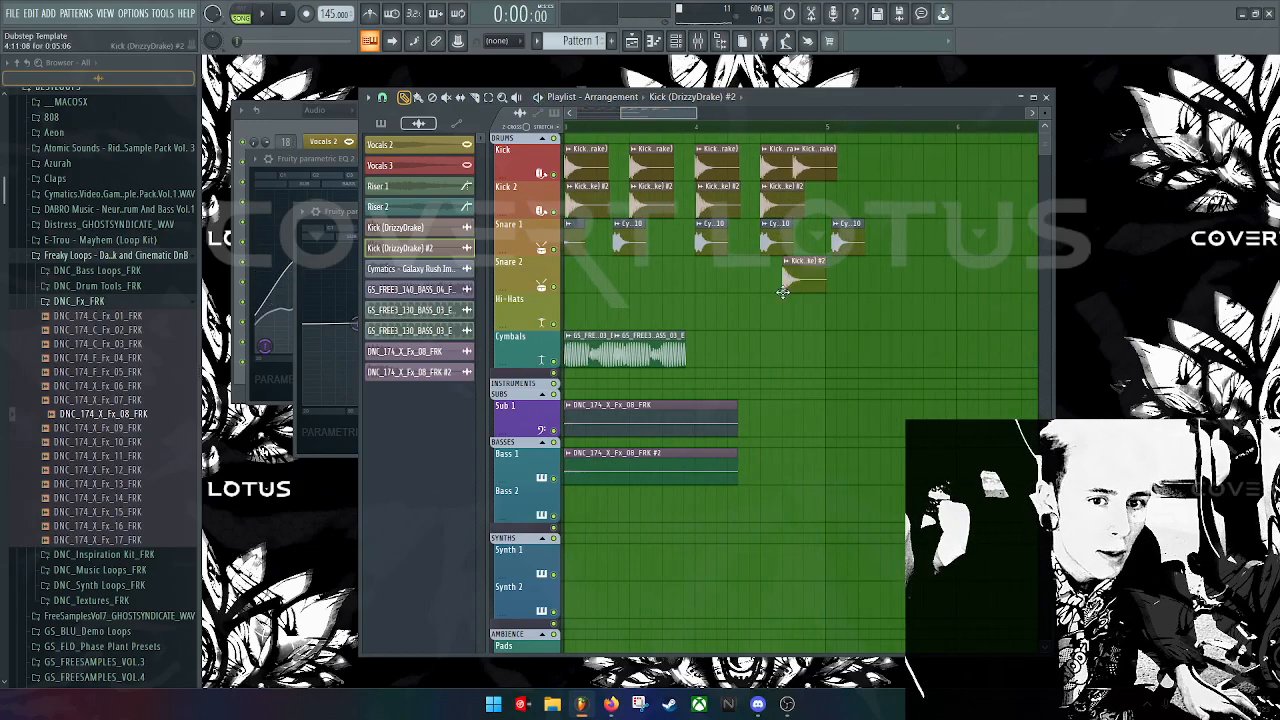
{"action": "left_click", "coordinate": [814, 196]}
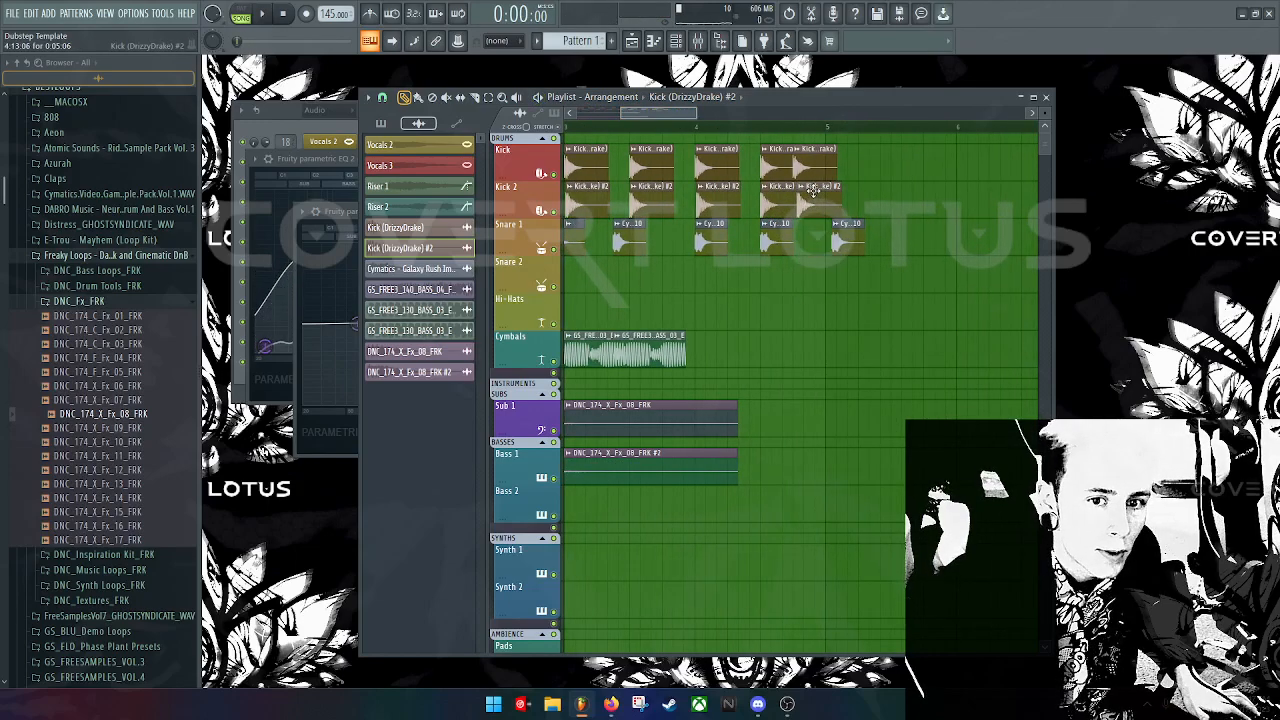
{"action": "left_click_drag", "start_coordinate": [849, 241], "coordinate": [816, 232]}
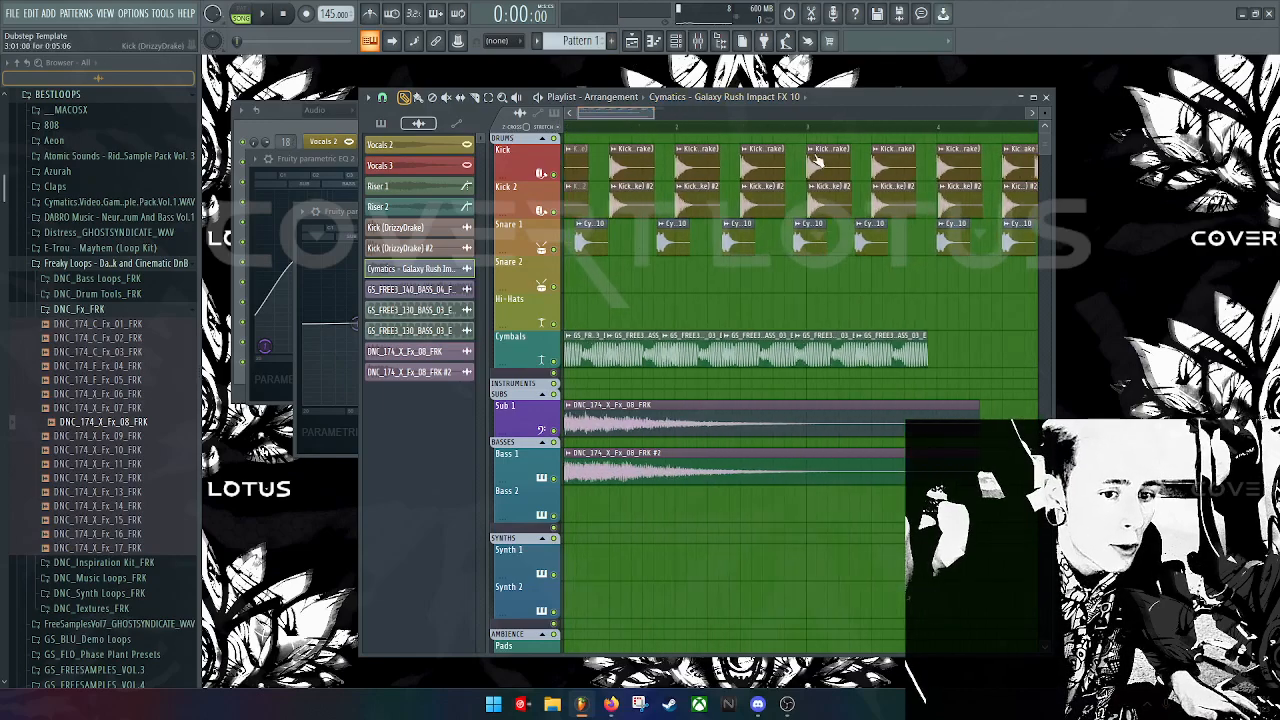
Step: Clone the last Cymbals clip twice to extend the bass run toward bar 5
{"action": "scroll", "coordinate": [675, 296], "scroll_direction": "right", "scroll_amount": 3}
{"action": "scroll", "coordinate": [675, 296], "scroll_direction": "left", "scroll_amount": 2}
{"action": "key", "text": "space"}
{"action": "left_click", "coordinate": [857, 349]}
{"action": "left_click_drag", "start_coordinate": [857, 349], "coordinate": [1024, 330]}
Step: Slice through the end of the final Cymbals clip and shorten it
{"action": "scroll", "coordinate": [1024, 330], "scroll_direction": "right", "scroll_amount": 3}
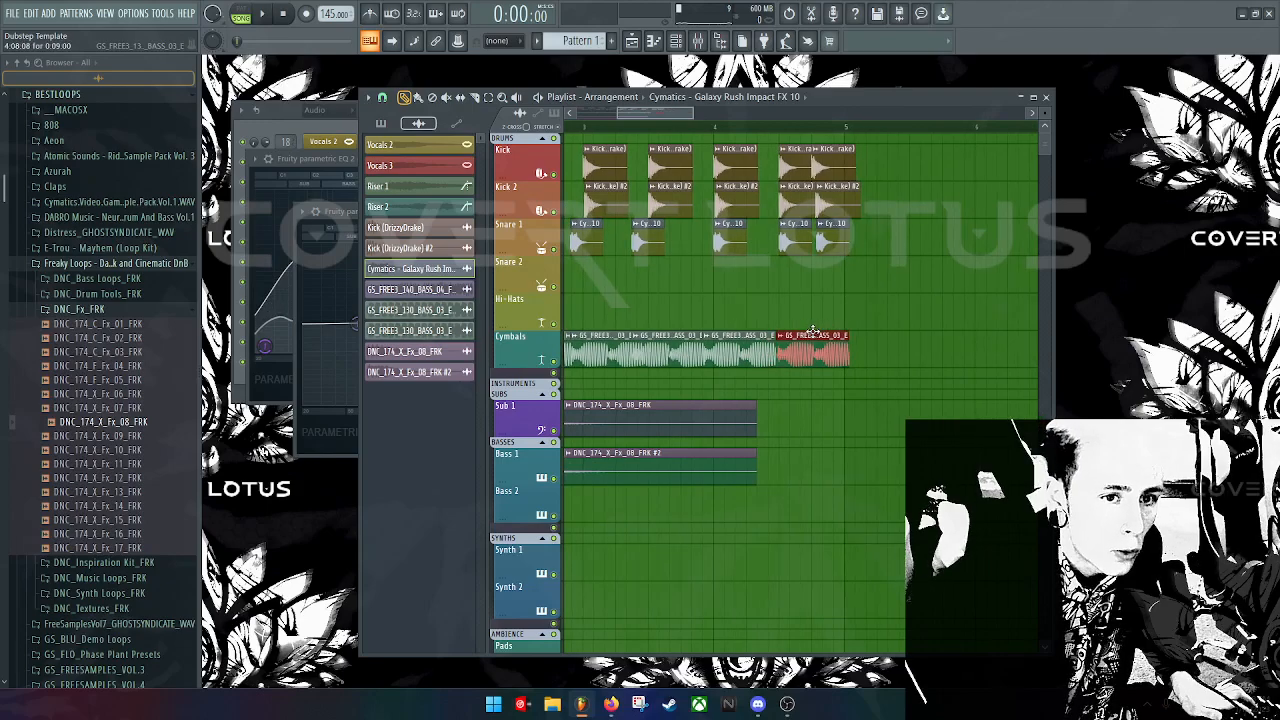
{"action": "left_click", "coordinate": [474, 97]}
{"action": "left_click_drag", "start_coordinate": [817, 385], "coordinate": [807, 286]}
{"action": "left_click", "coordinate": [403, 98]}
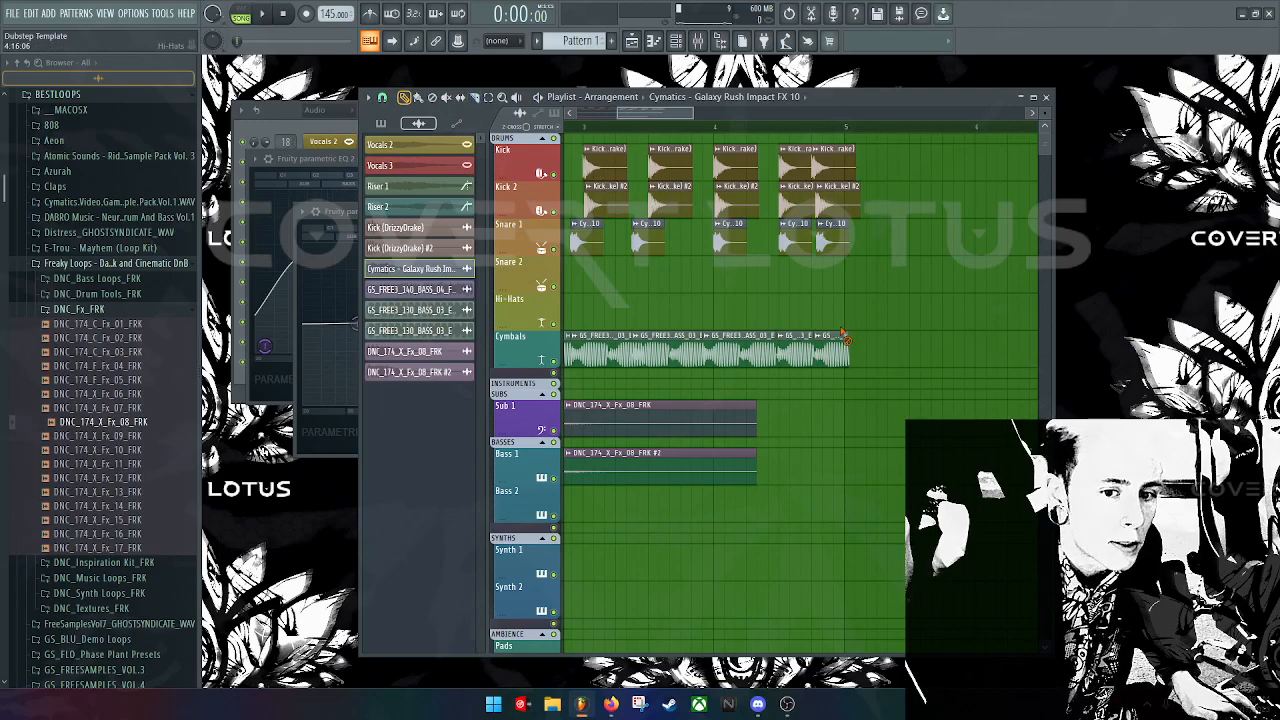
{"action": "left_click_drag", "start_coordinate": [845, 337], "coordinate": [812, 337]}
Step: Make the final Cymbals clip unique as GS_FREE3_130_BASS_03_E #4 and pitch it down
{"action": "left_click", "coordinate": [782, 337]}
{"action": "left_click", "coordinate": [825, 442]}
{"action": "double_click", "coordinate": [798, 356]}
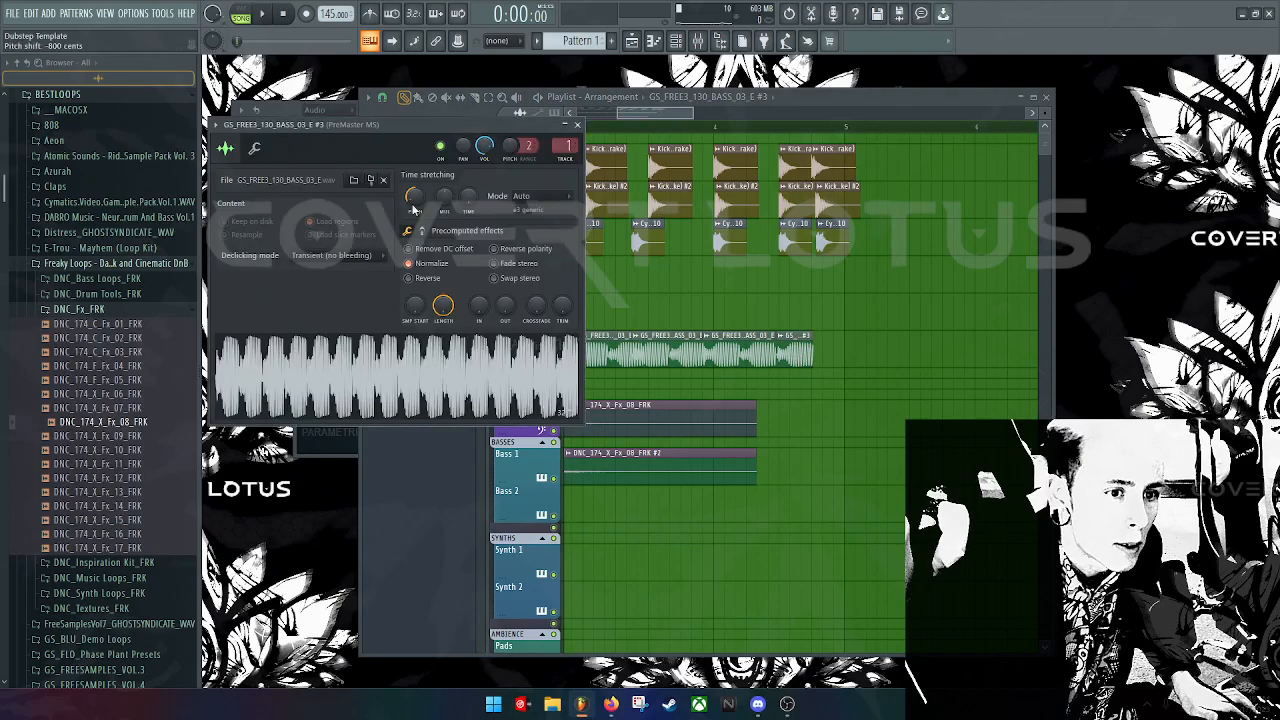
{"action": "left_click", "coordinate": [830, 353]}
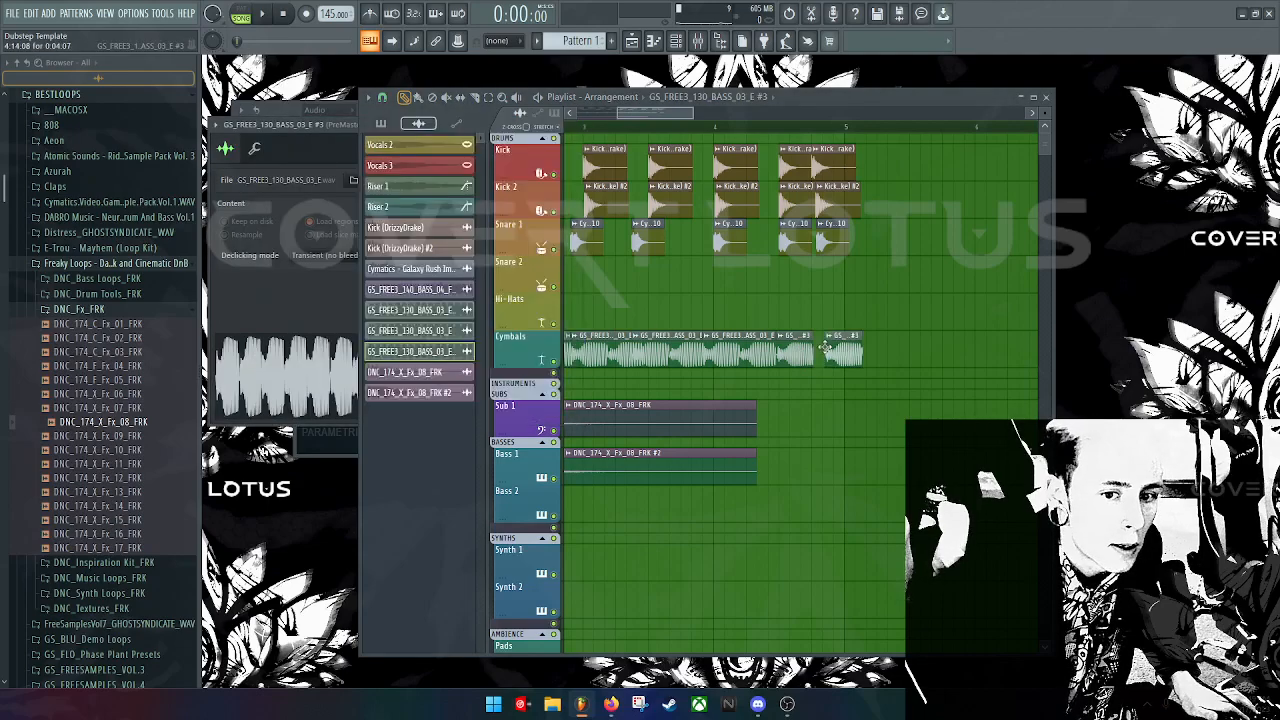
{"action": "left_click", "coordinate": [828, 337]}
{"action": "left_click", "coordinate": [866, 436]}
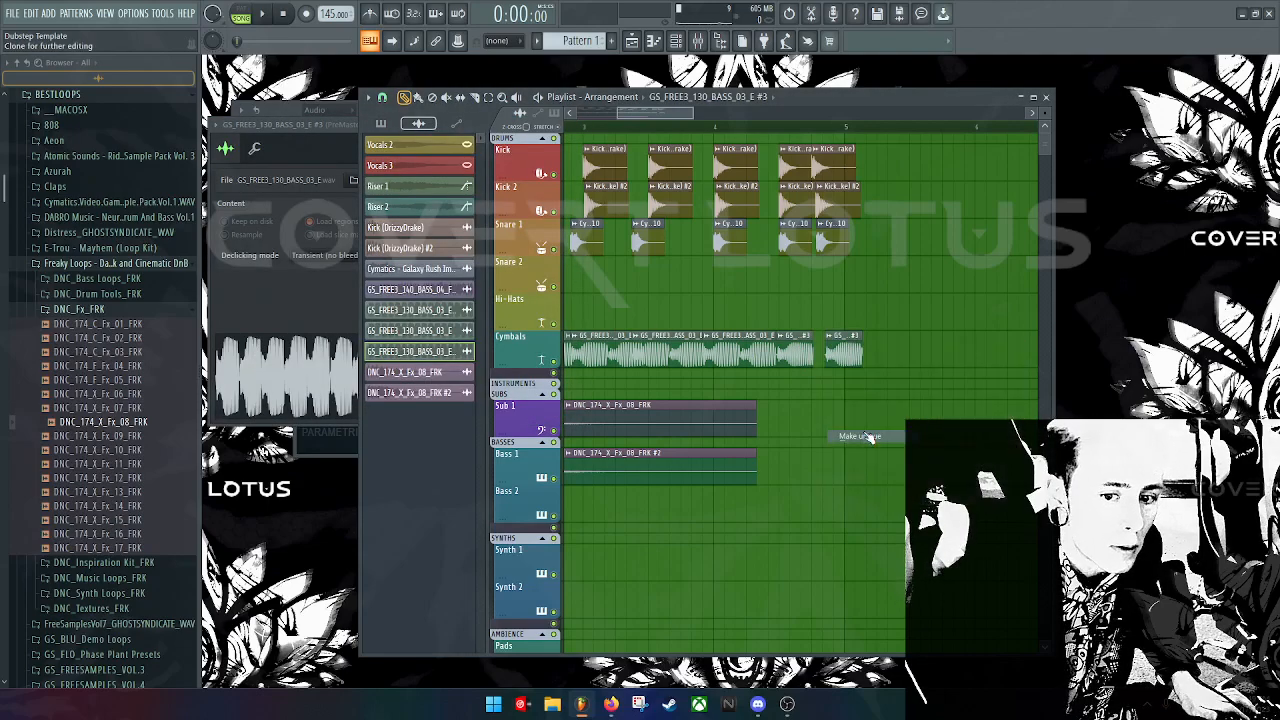
{"action": "double_click", "coordinate": [843, 354]}
{"action": "left_click_drag", "start_coordinate": [427, 216], "coordinate": [427, 216]}
Step: Show the clip's mixer track and play the arrangement to hear the change
{"action": "double_click", "coordinate": [578, 164]}
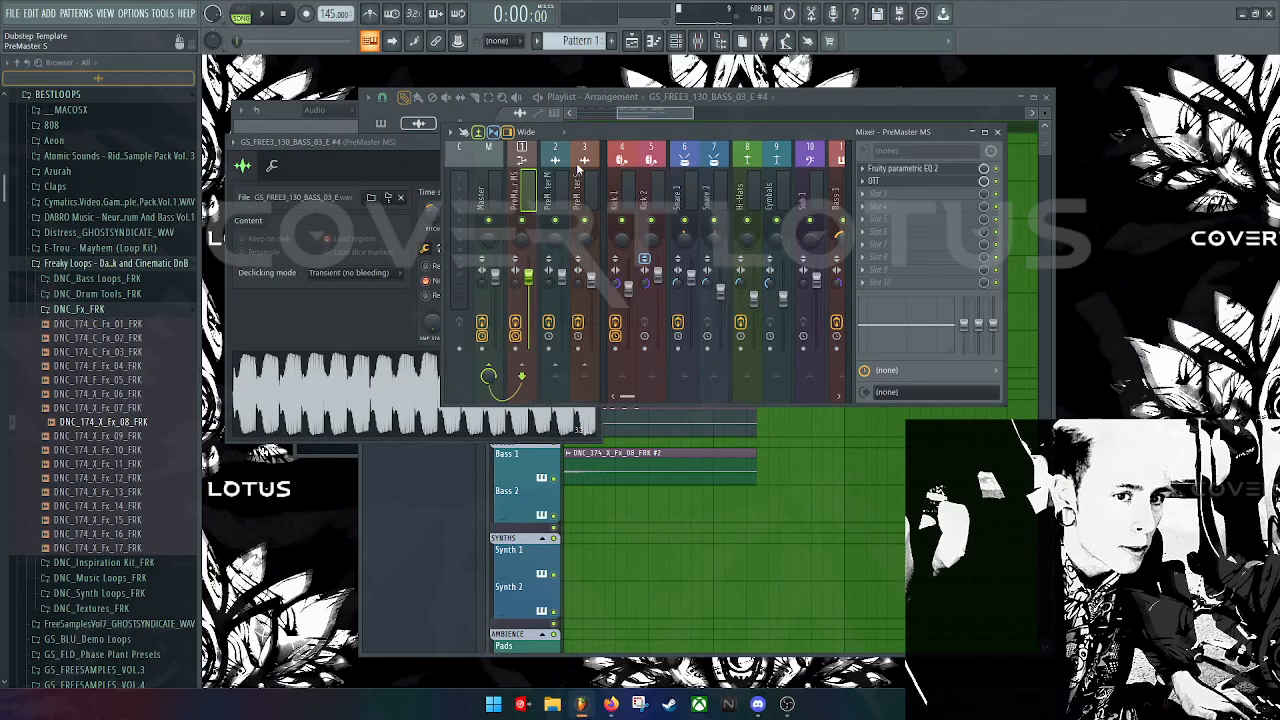
{"action": "key", "text": "space"}
{"action": "left_click_drag", "start_coordinate": [795, 131], "coordinate": [543, 259]}
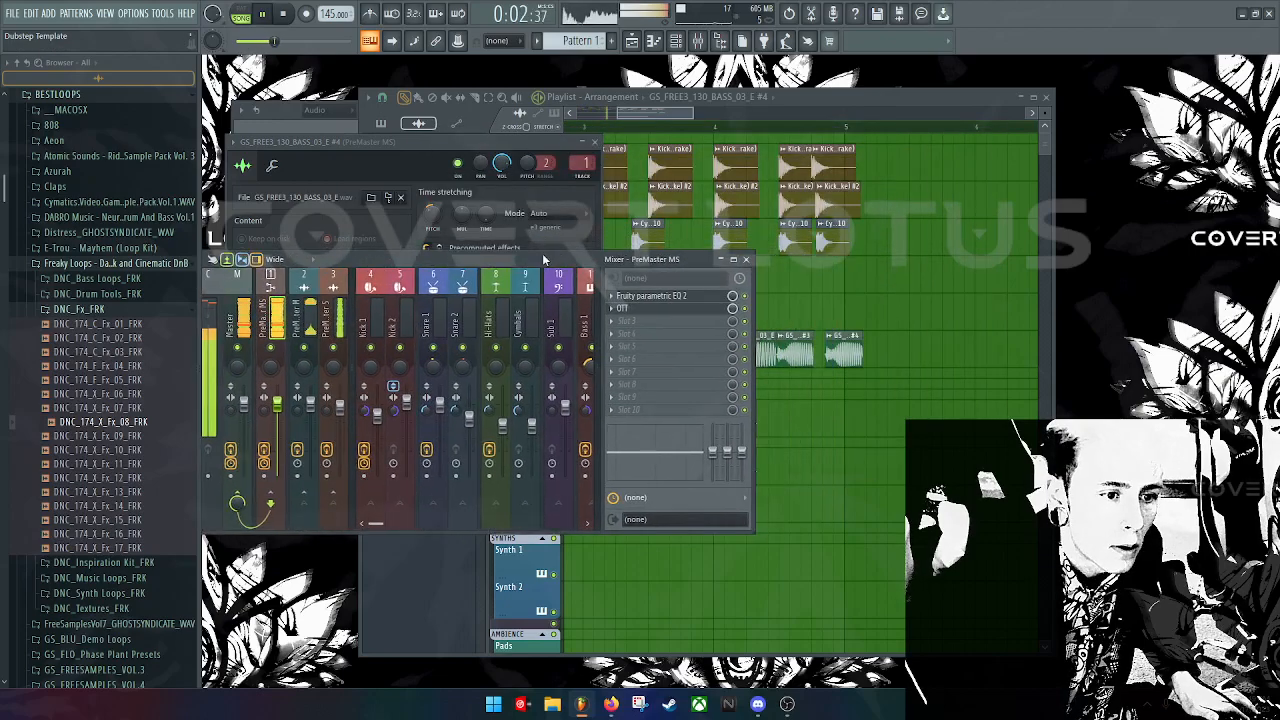
{"action": "left_click", "coordinate": [846, 350]}
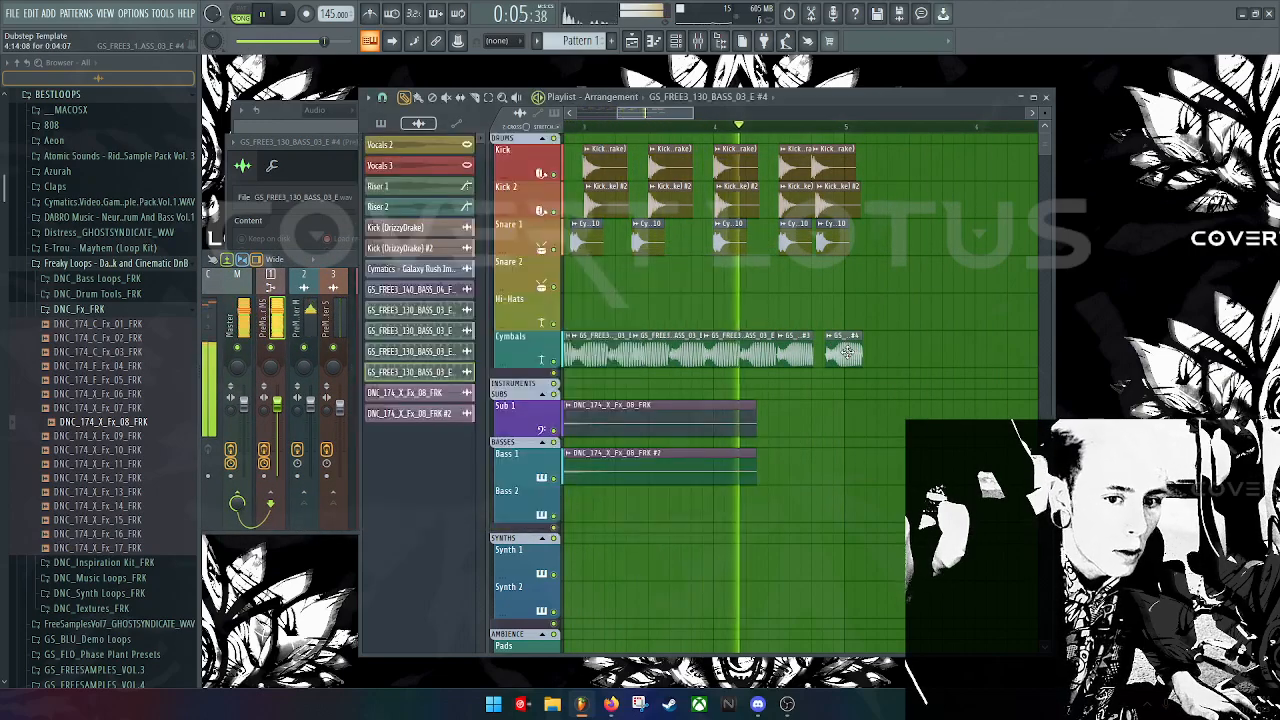
{"action": "key", "text": "space"}
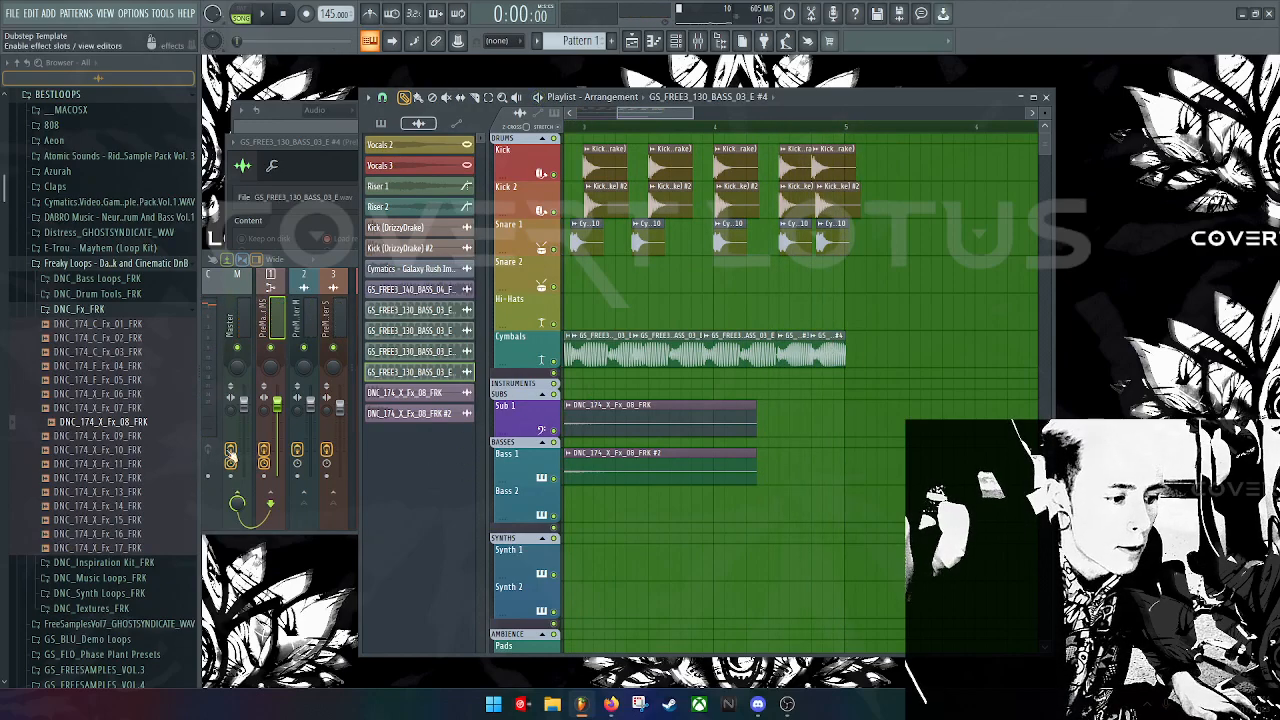
Step: Collapse the DNC_Fx_FRK folder and open the HalloweenArea sample pack folder
{"action": "left_click", "coordinate": [112, 310]}
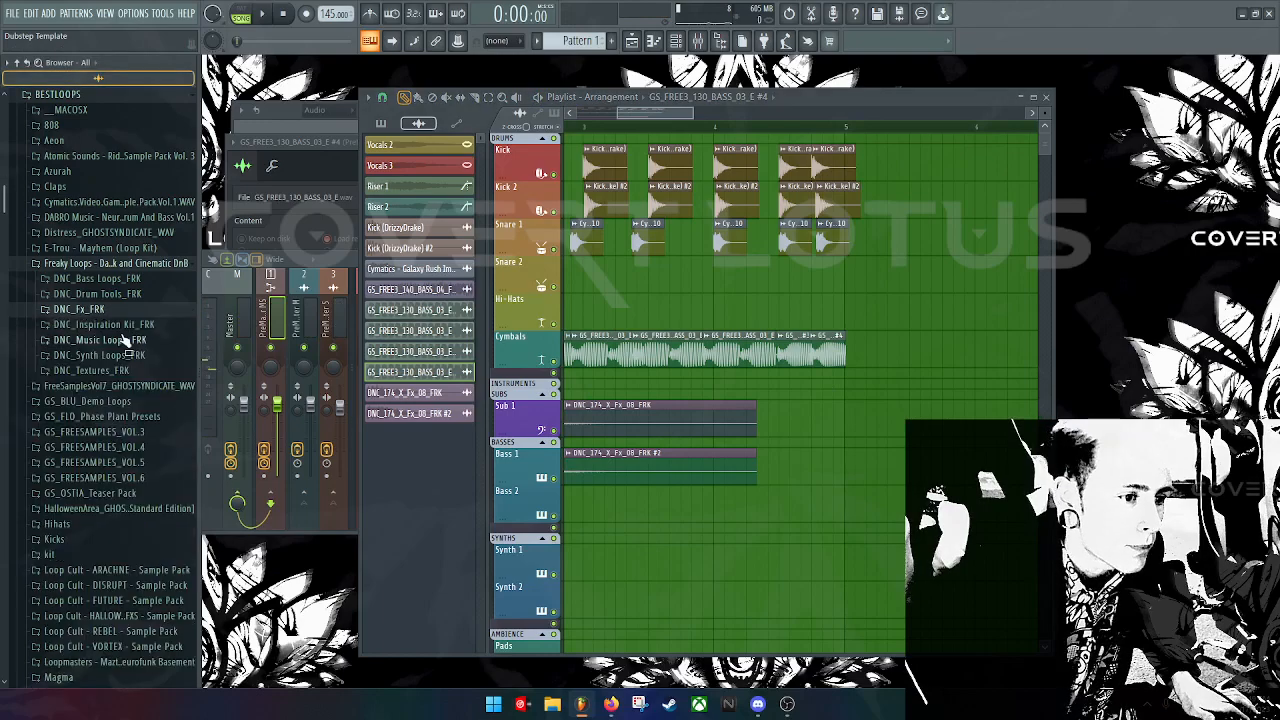
{"action": "scroll", "coordinate": [140, 362], "scroll_direction": "down", "scroll_amount": 1}
{"action": "left_click", "coordinate": [140, 341]}
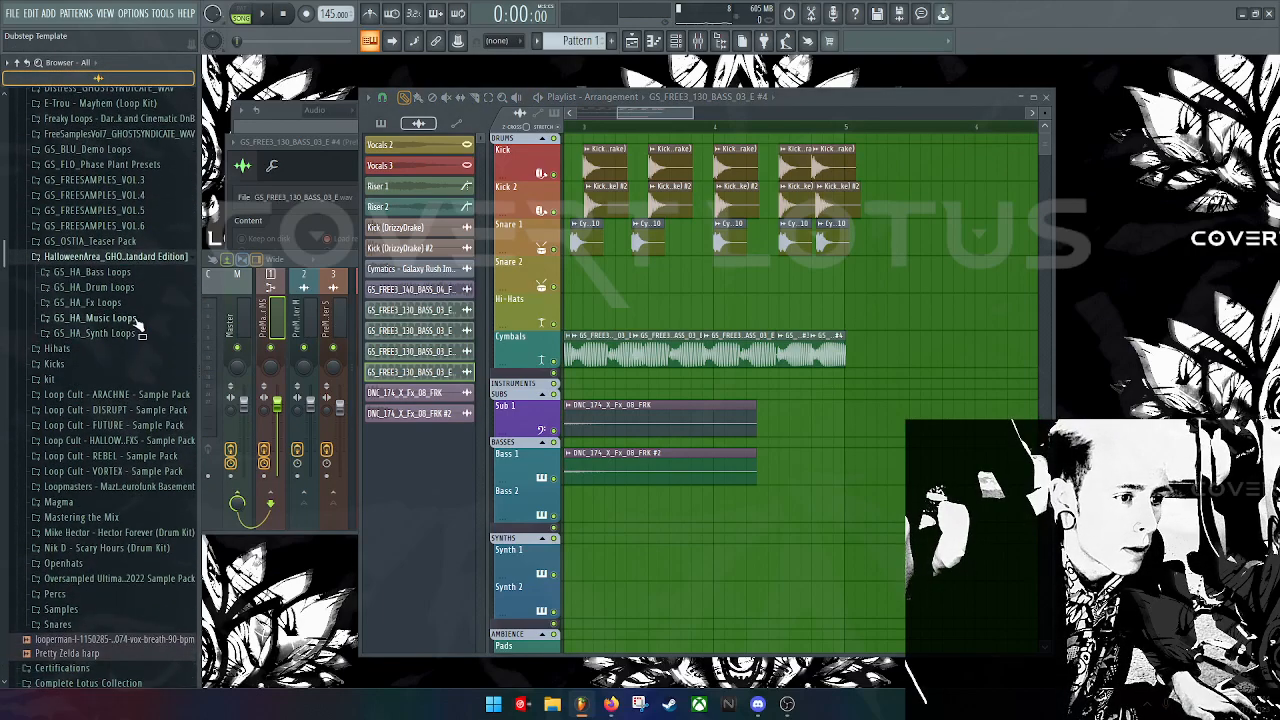
{"action": "scroll", "coordinate": [136, 325], "scroll_direction": "up", "scroll_amount": 8}
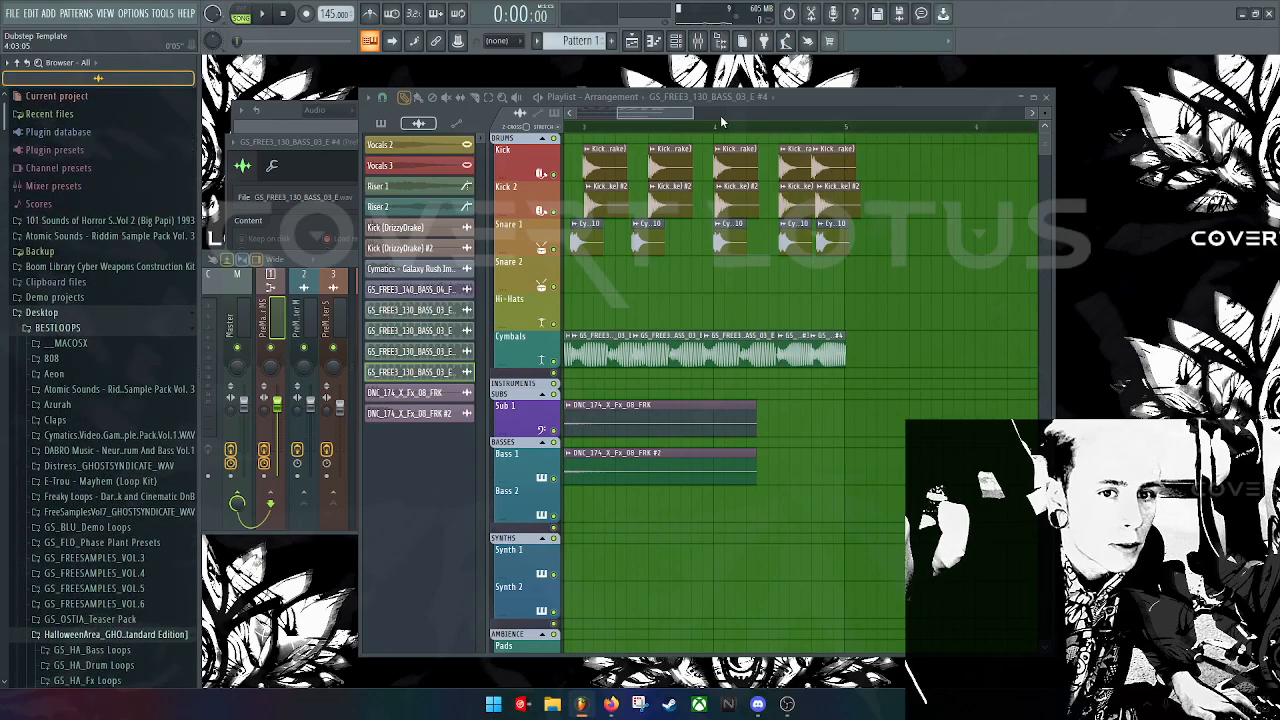
Step: Select the Kick, Kick 2 and Snare 1 clips and copy them onward from bar 5 to about bar 9
{"action": "left_click_drag", "start_coordinate": [656, 115], "coordinate": [1030, 117]}
{"action": "left_click_drag", "start_coordinate": [796, 117], "coordinate": [716, 124]}
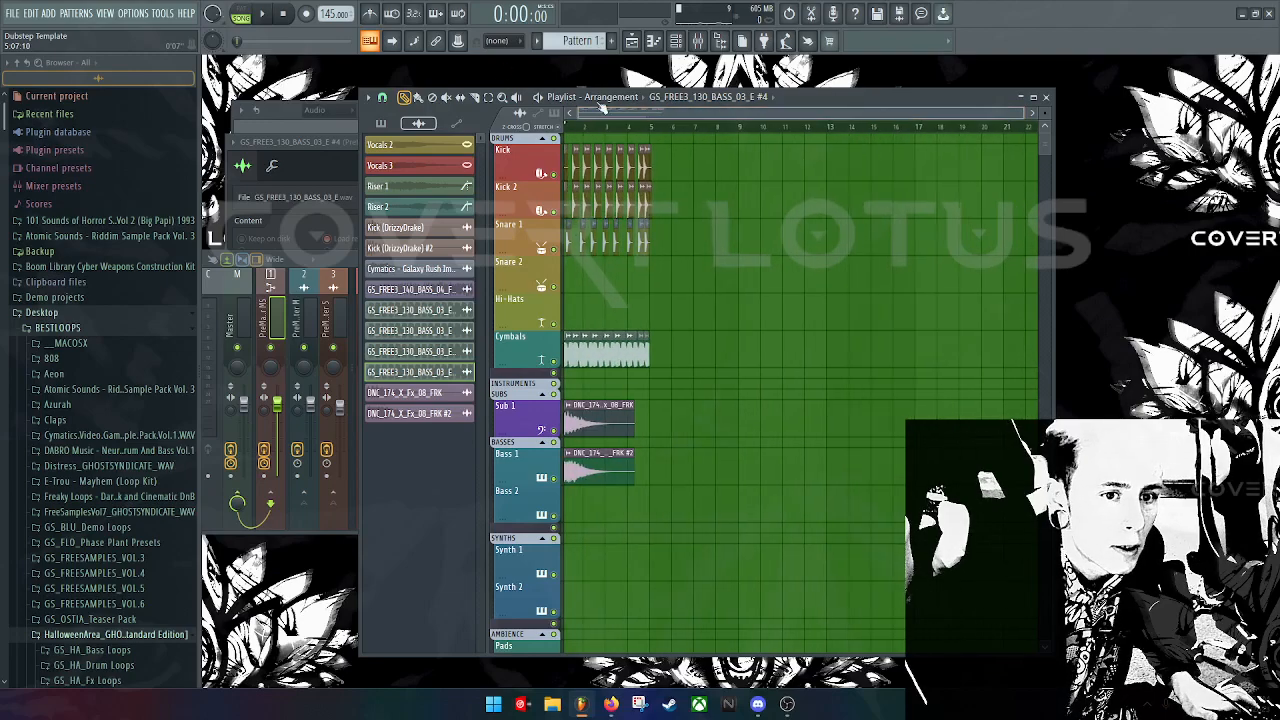
{"action": "left_click_drag", "start_coordinate": [708, 285], "coordinate": [510, 172]}
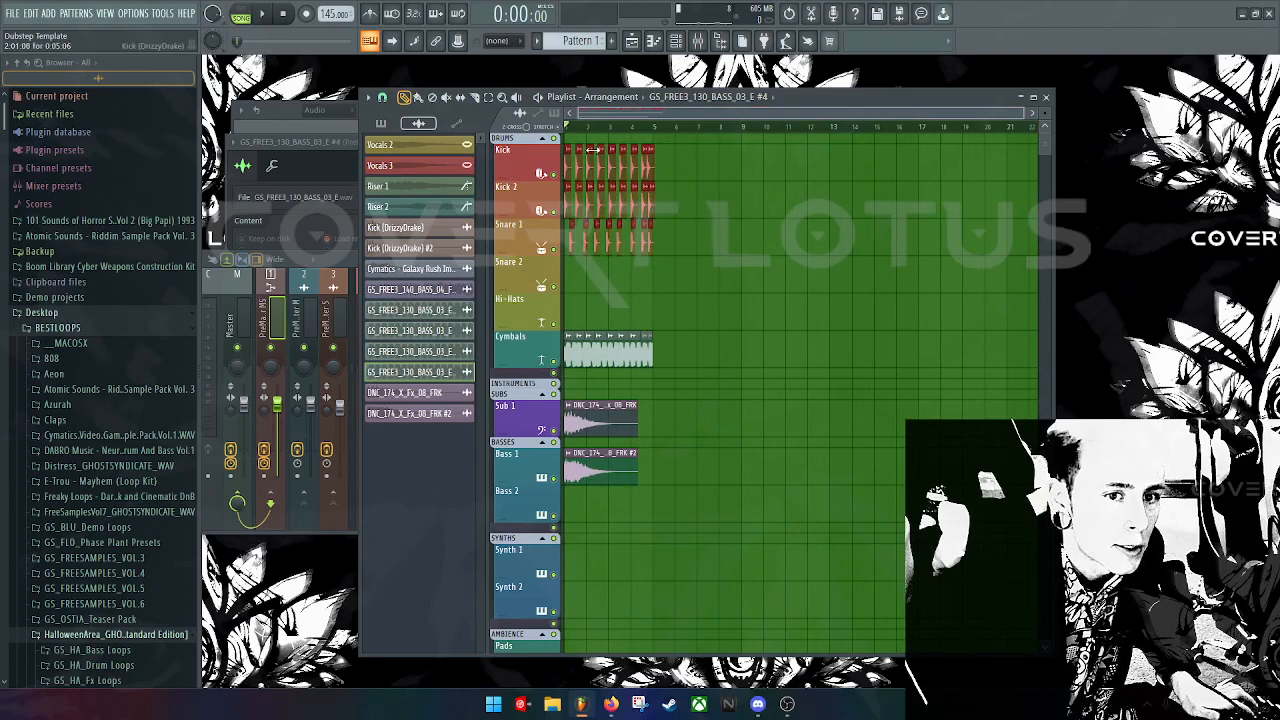
{"action": "left_click_drag", "start_coordinate": [646, 167], "coordinate": [736, 155]}
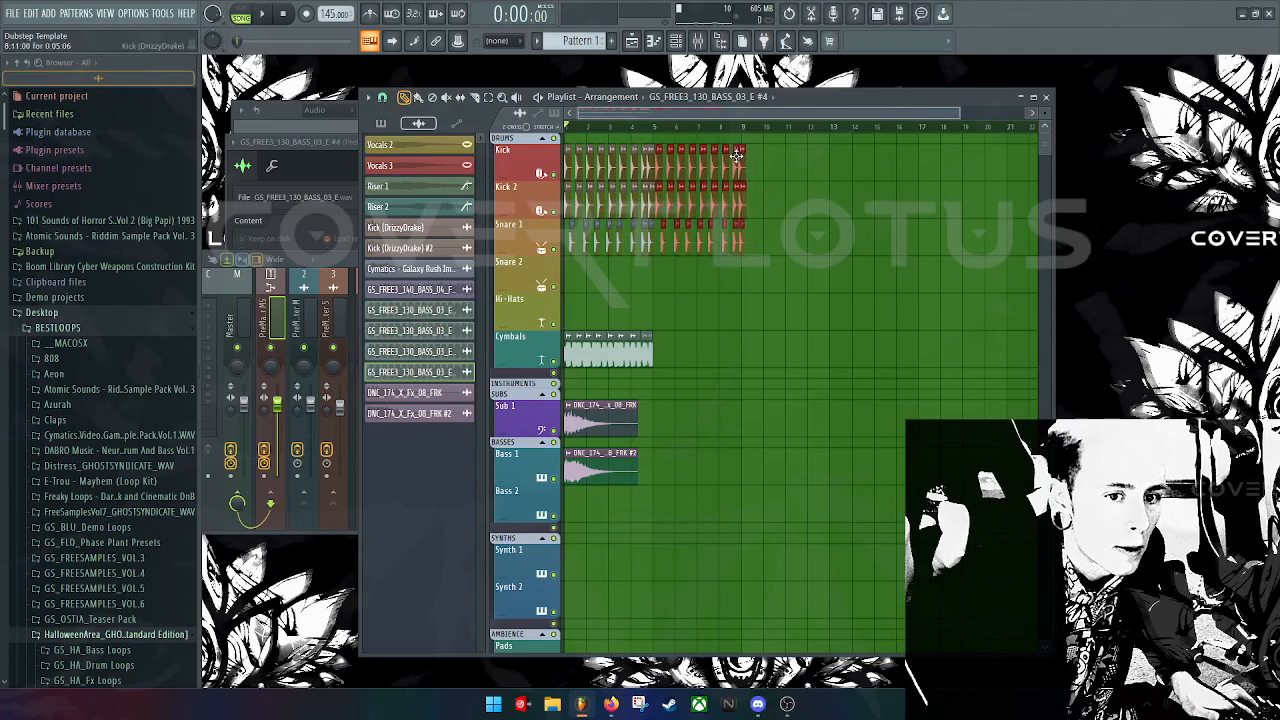
{"action": "left_click_drag", "start_coordinate": [951, 522], "coordinate": [652, 143]}
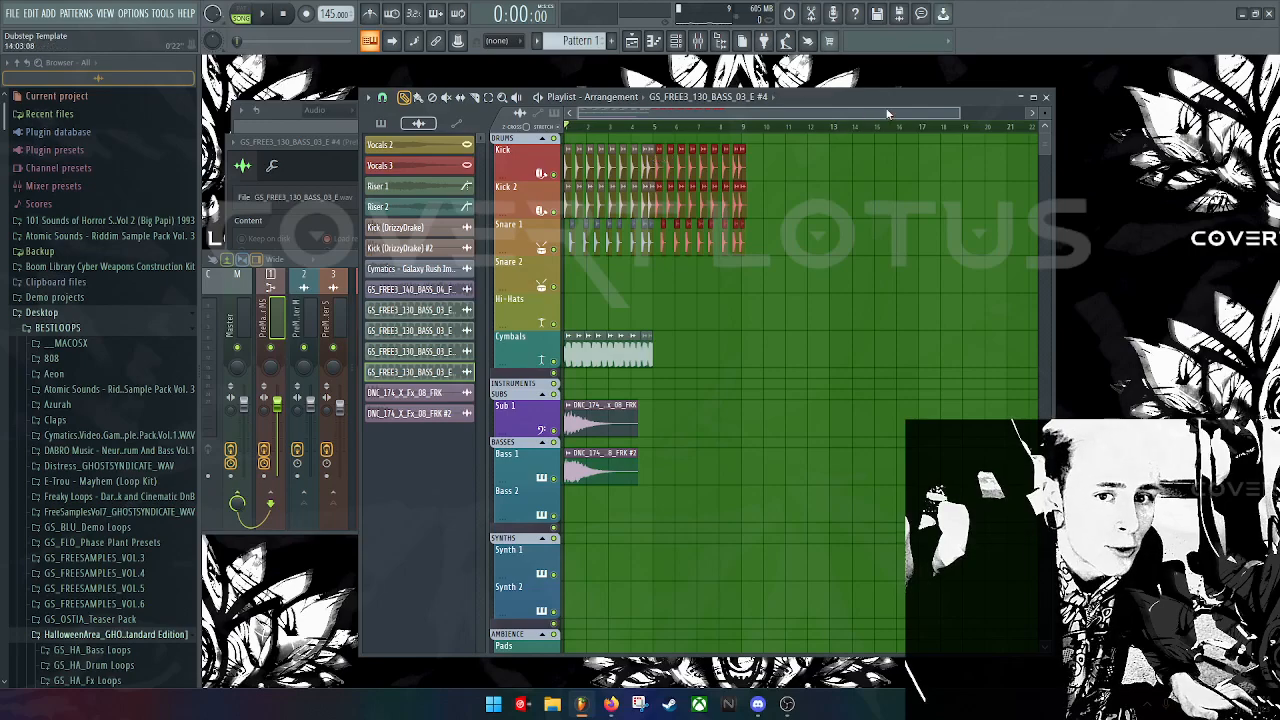
{"action": "left_click_drag", "start_coordinate": [962, 112], "coordinate": [690, 112]}
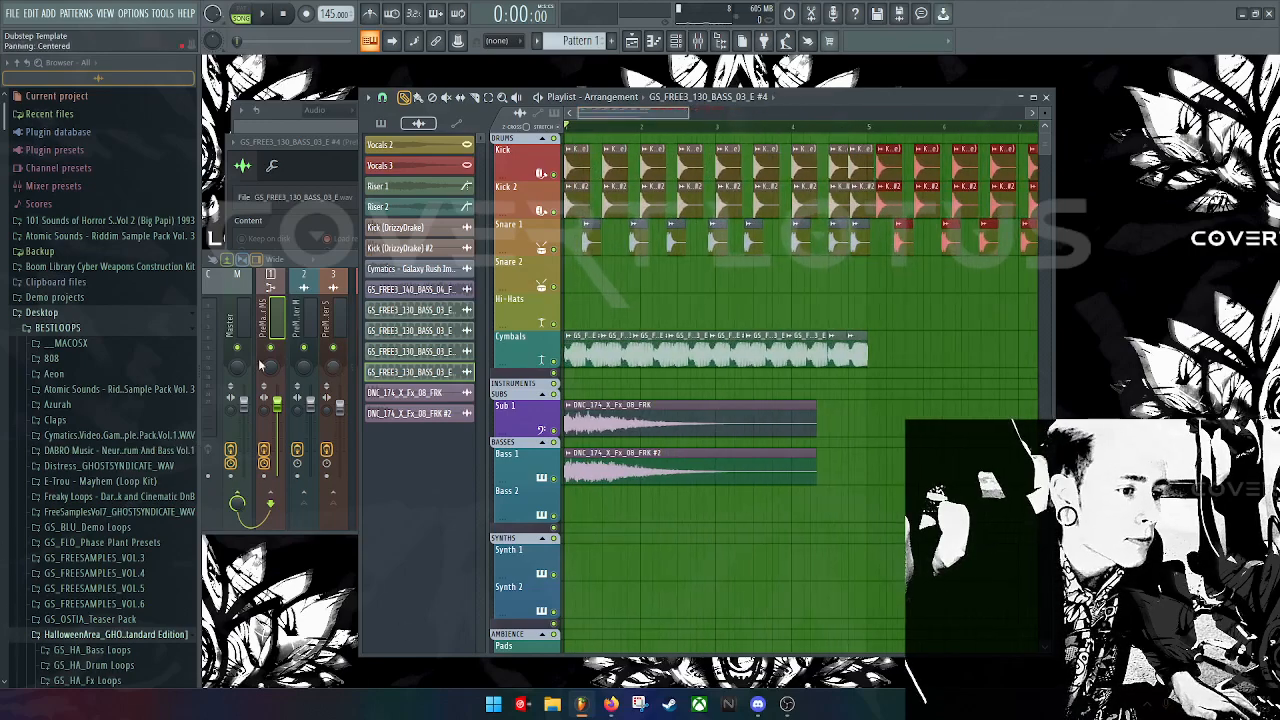
Step: Expand the GS_FREESAMPLES_VOL.4 and VOL.6 folders, including their fx, one shots and synth loops subfolders
{"action": "scroll", "coordinate": [70, 330], "scroll_direction": "down", "scroll_amount": 5}
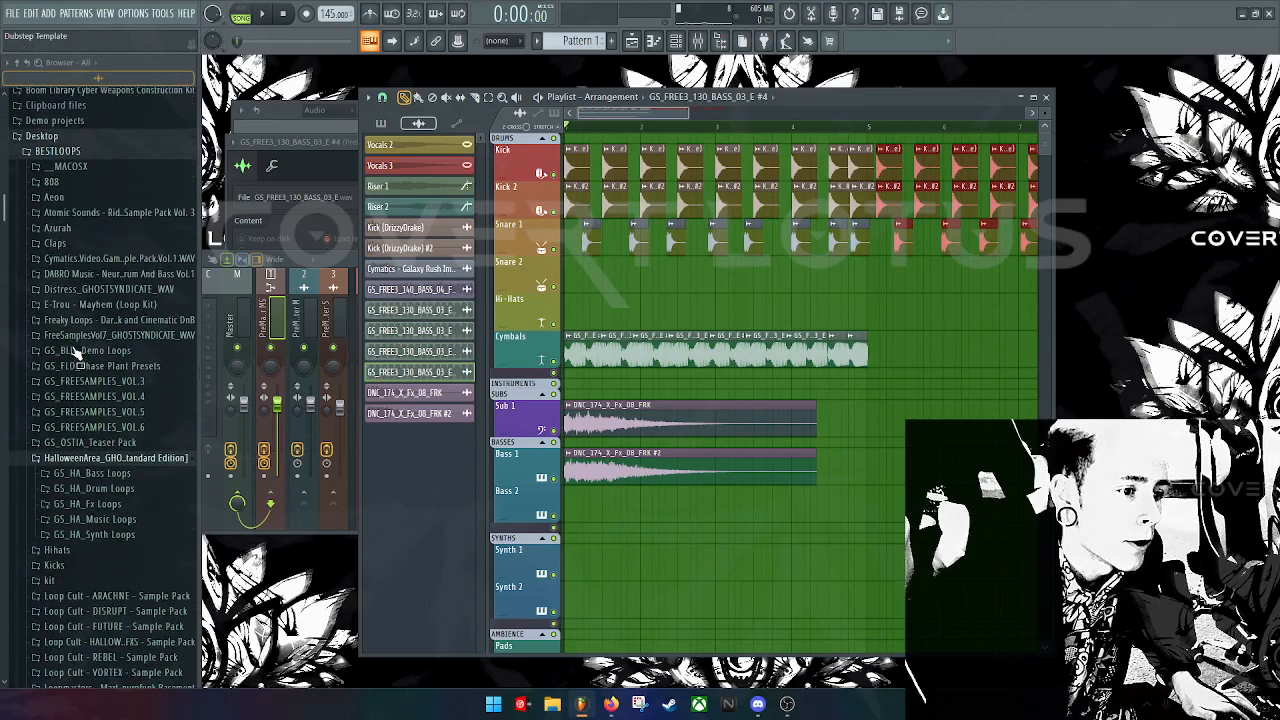
{"action": "left_click", "coordinate": [92, 323]}
{"action": "scroll", "coordinate": [92, 330], "scroll_direction": "down", "scroll_amount": 2}
{"action": "left_click", "coordinate": [74, 347]}
{"action": "scroll", "coordinate": [77, 325], "scroll_direction": "down", "scroll_amount": 4}
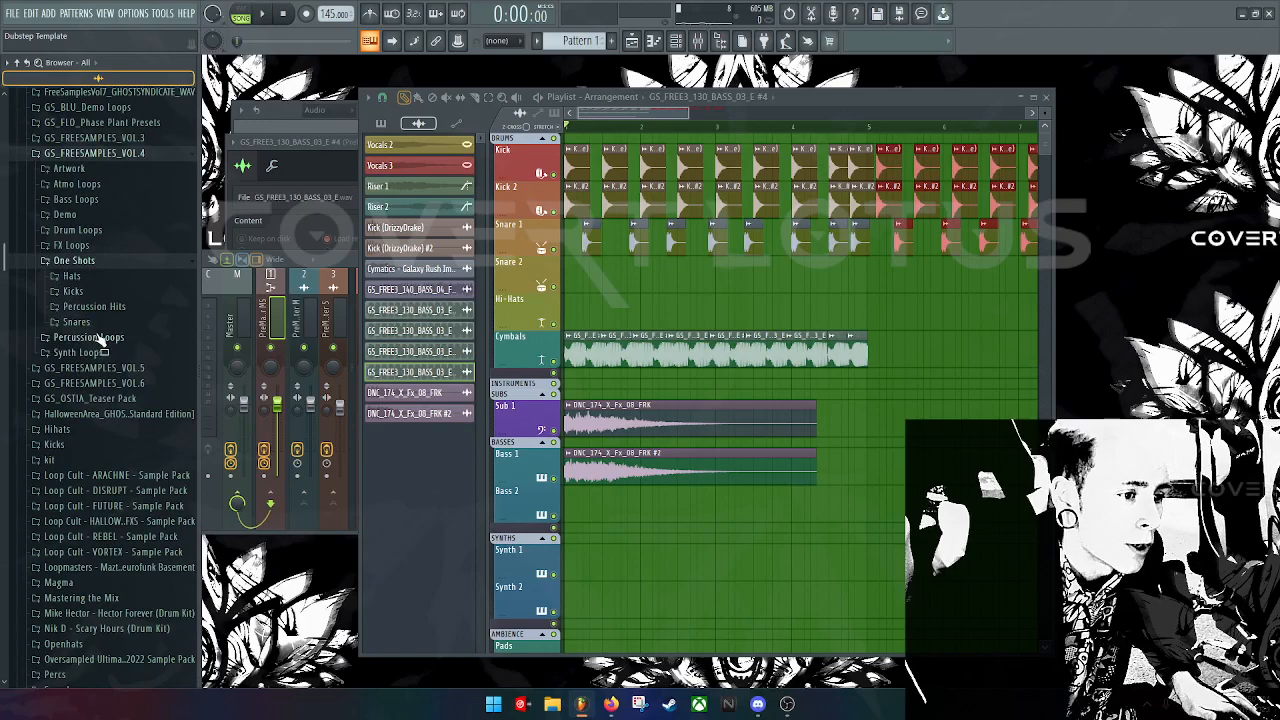
{"action": "left_click", "coordinate": [101, 354]}
{"action": "scroll", "coordinate": [100, 357], "scroll_direction": "down", "scroll_amount": 4}
{"action": "left_click", "coordinate": [95, 358]}
{"action": "scroll", "coordinate": [100, 360], "scroll_direction": "down", "scroll_amount": 9}
{"action": "left_click", "coordinate": [145, 181]}
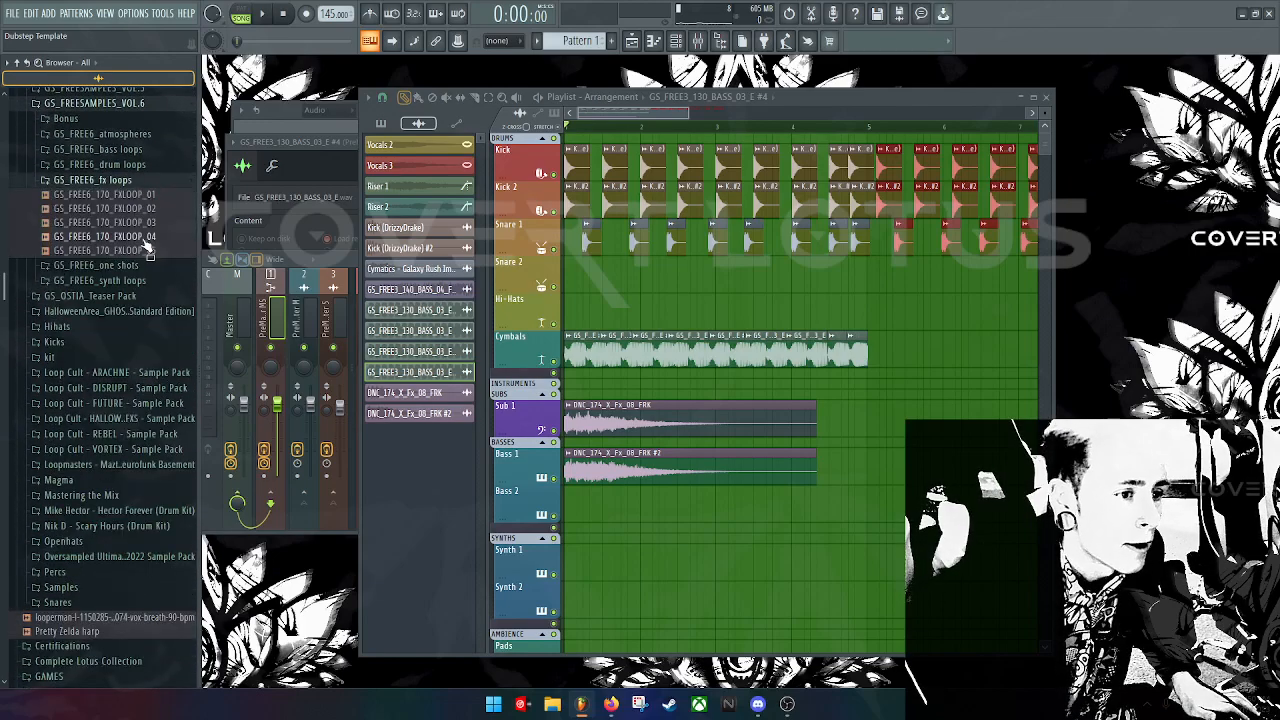
{"action": "left_click", "coordinate": [112, 266]}
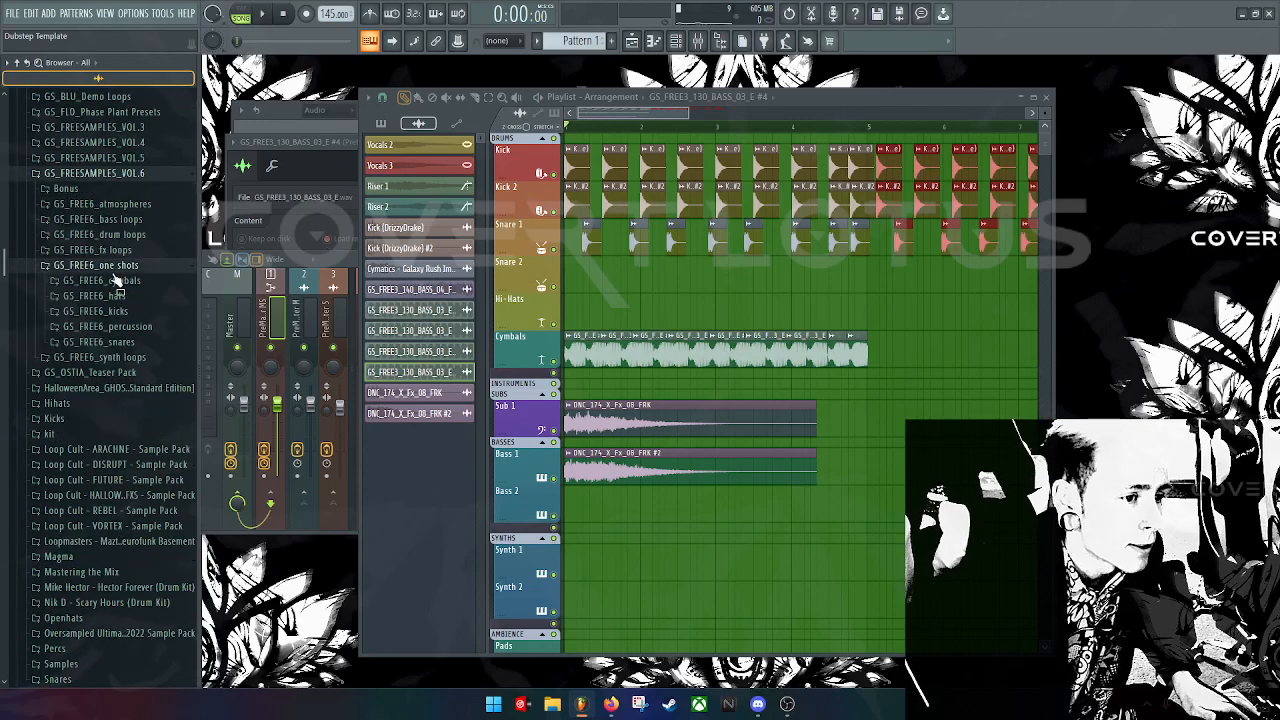
{"action": "left_click", "coordinate": [113, 357]}
{"action": "scroll", "coordinate": [121, 325], "scroll_direction": "down", "scroll_amount": 5}
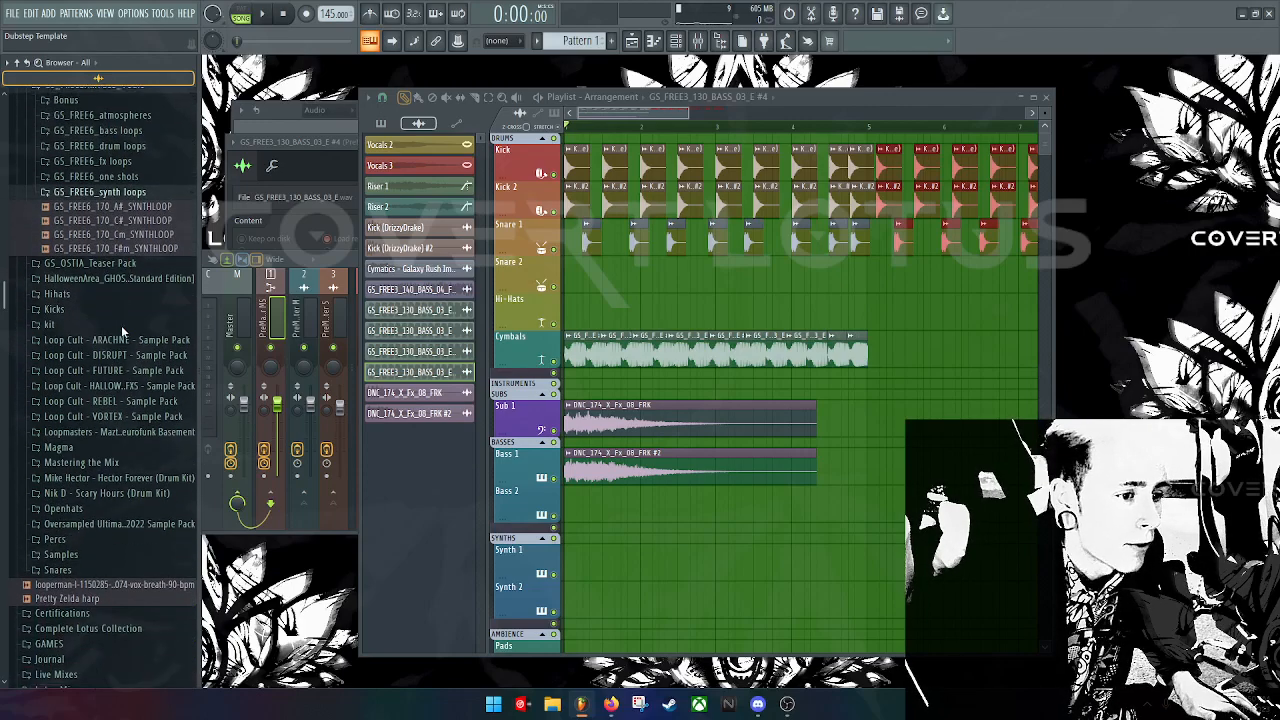
Step: Open the Loop Cult Halloween FX pack and preview Fx_06, Fx_02, Fx_13 and Fx_16
{"action": "left_click", "coordinate": [130, 288]}
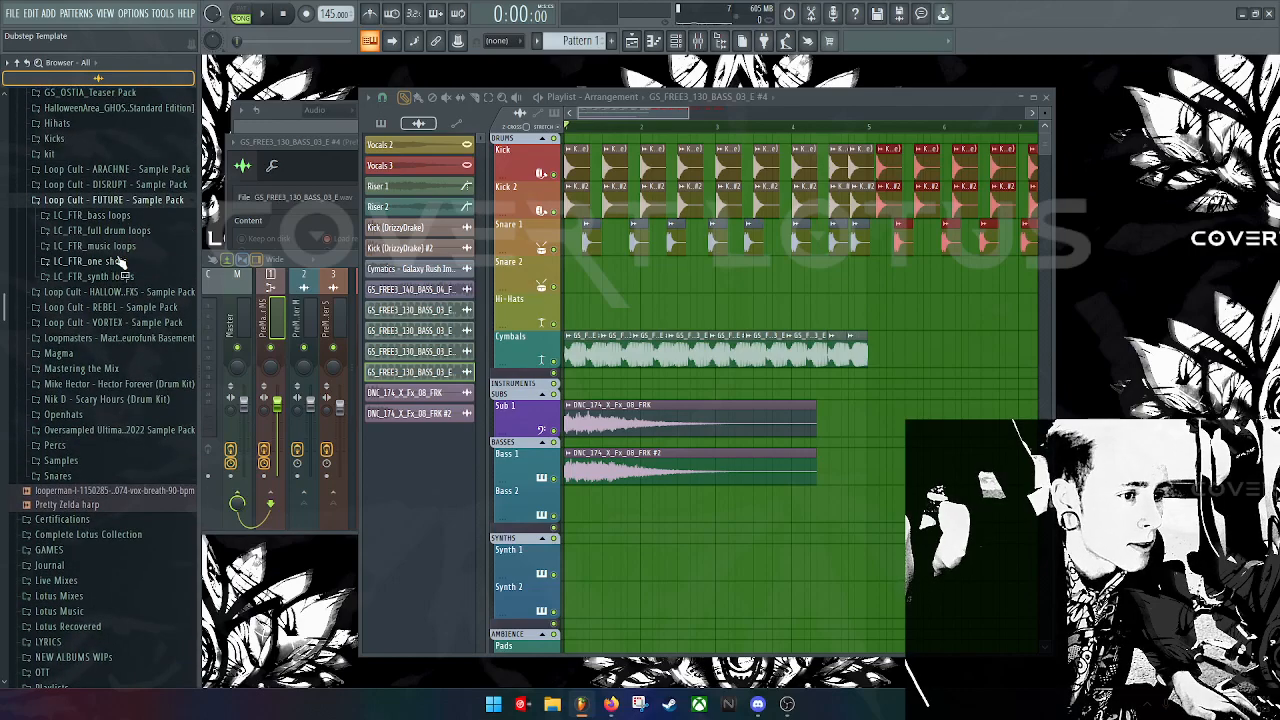
{"action": "left_click", "coordinate": [112, 291]}
{"action": "scroll", "coordinate": [120, 300], "scroll_direction": "down", "scroll_amount": 5}
{"action": "left_click", "coordinate": [105, 277]}
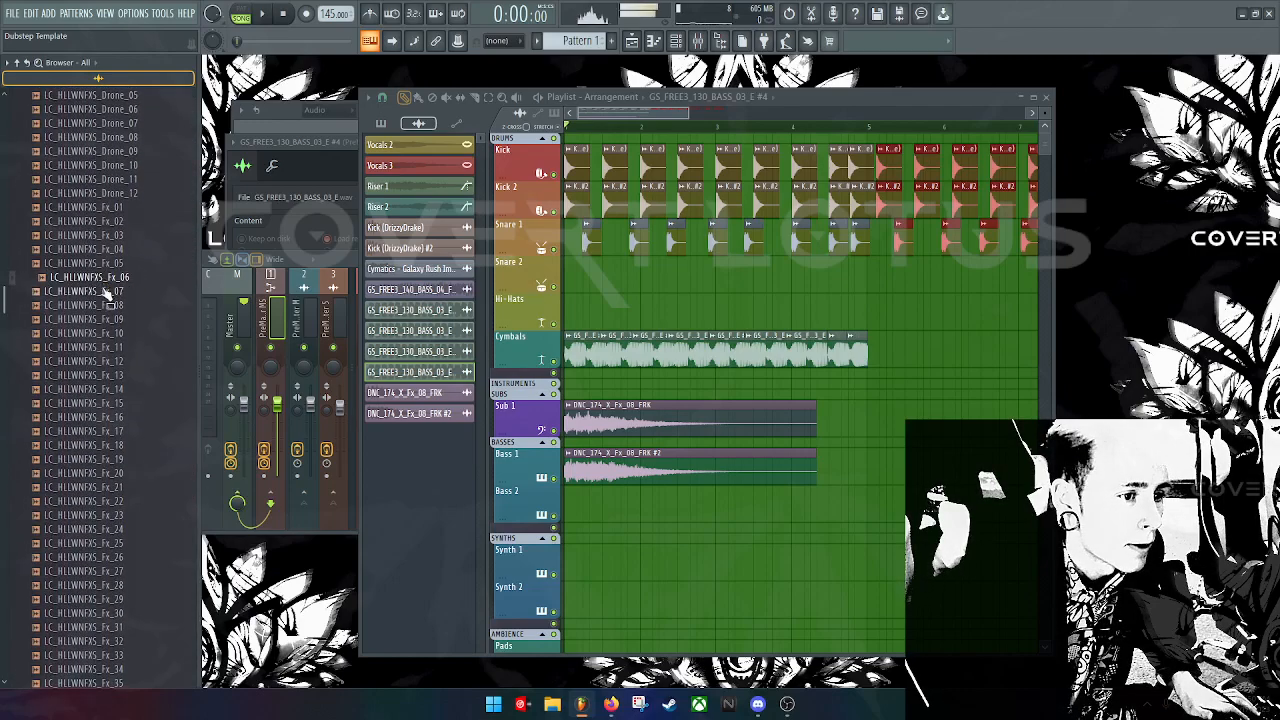
{"action": "left_click", "coordinate": [118, 223]}
{"action": "left_click", "coordinate": [124, 377]}
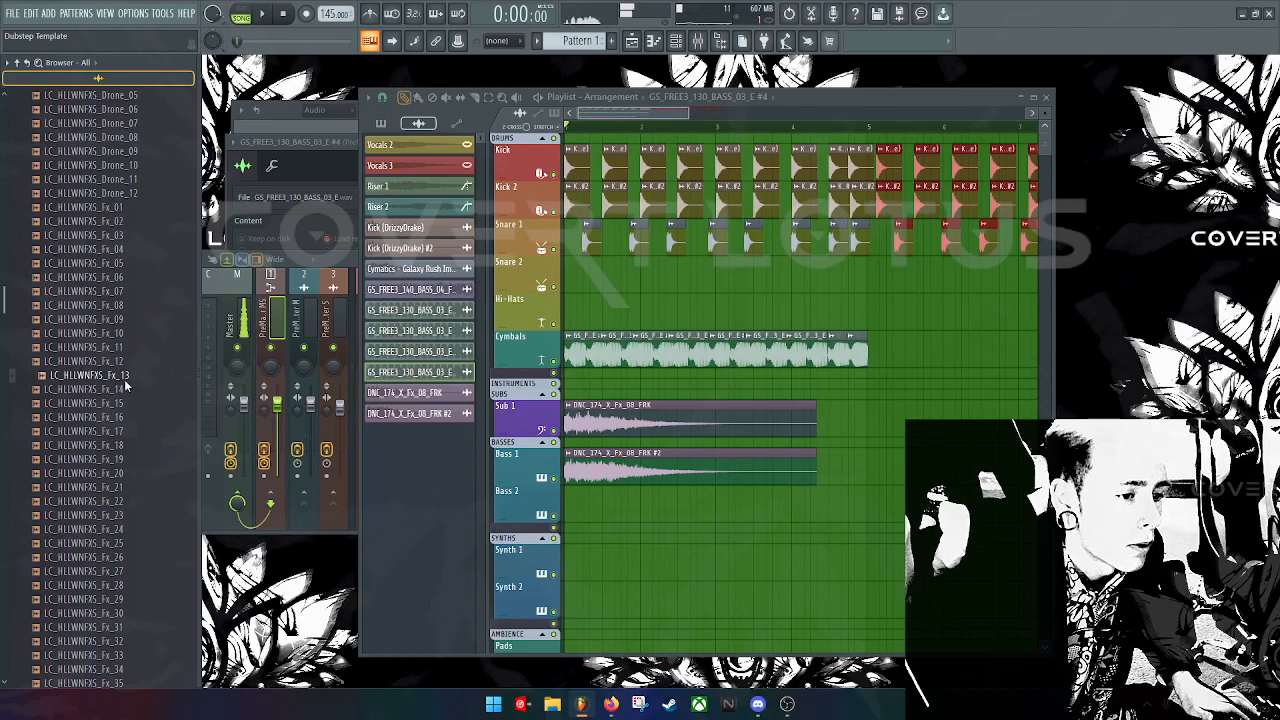
{"action": "left_click", "coordinate": [128, 412]}
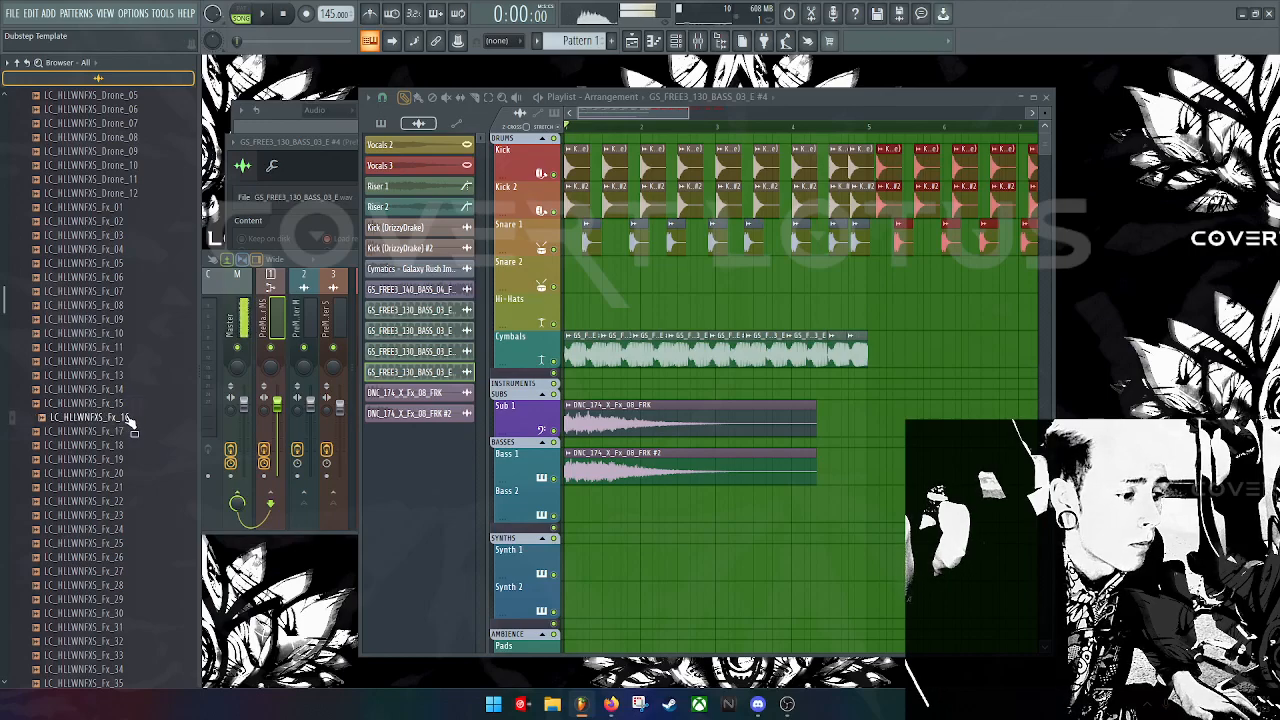
Step: Drop LC_HLLWNFXS_Fx_16 on Bass 2, enable Normalize, and set its TRACK to 4 (Kick 1)
{"action": "left_click_drag", "start_coordinate": [128, 420], "coordinate": [781, 492]}
{"action": "double_click", "coordinate": [790, 502]}
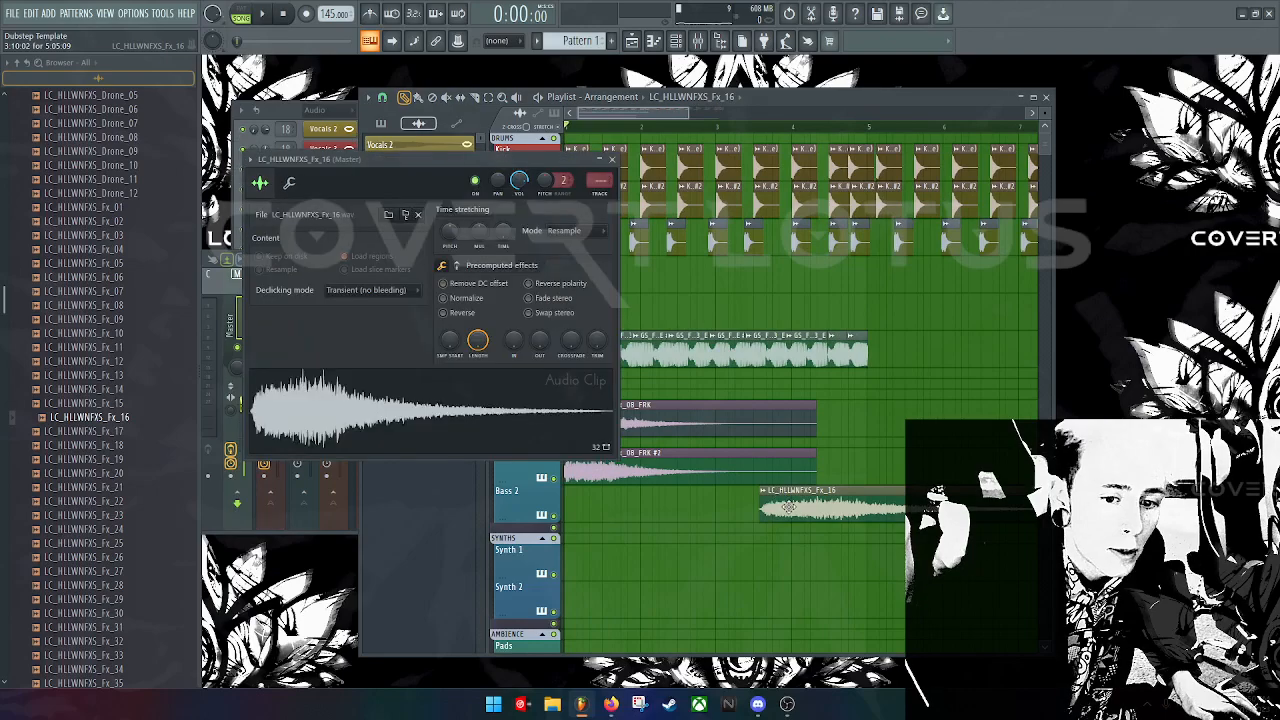
{"action": "left_click", "coordinate": [400, 384]}
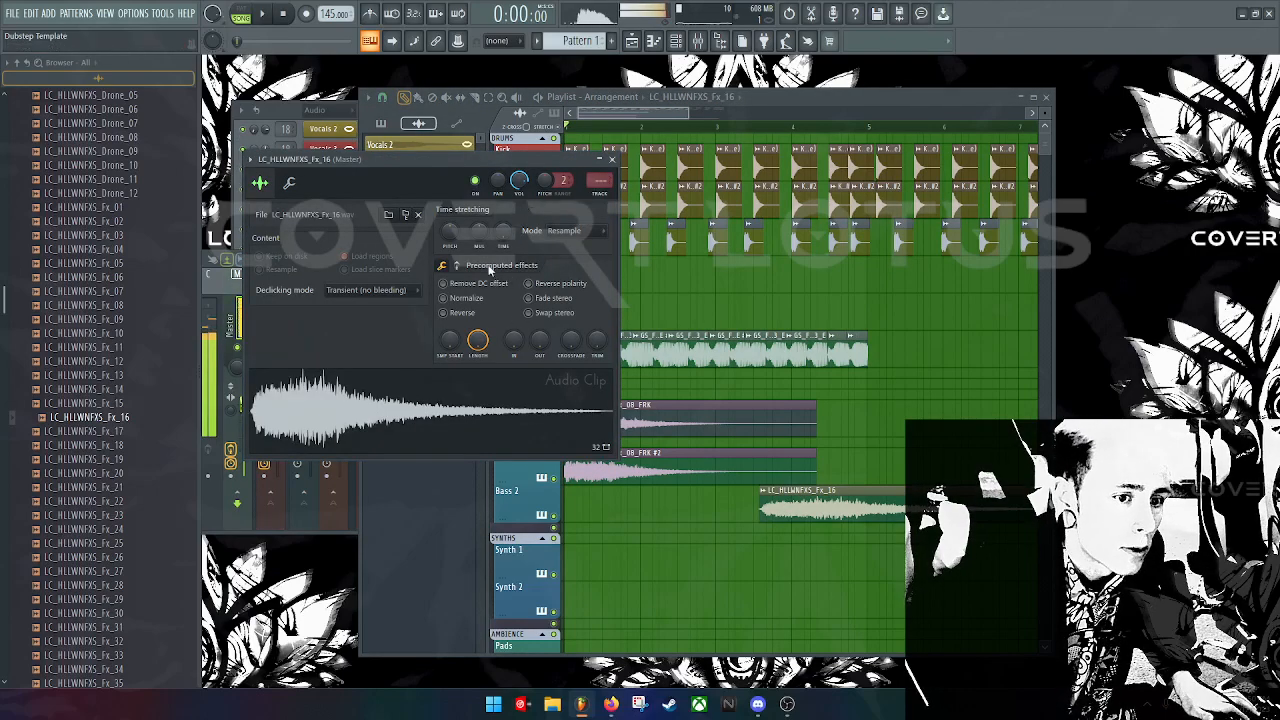
{"action": "left_click", "coordinate": [460, 299]}
{"action": "left_click_drag", "start_coordinate": [599, 181], "coordinate": [599, 168]}
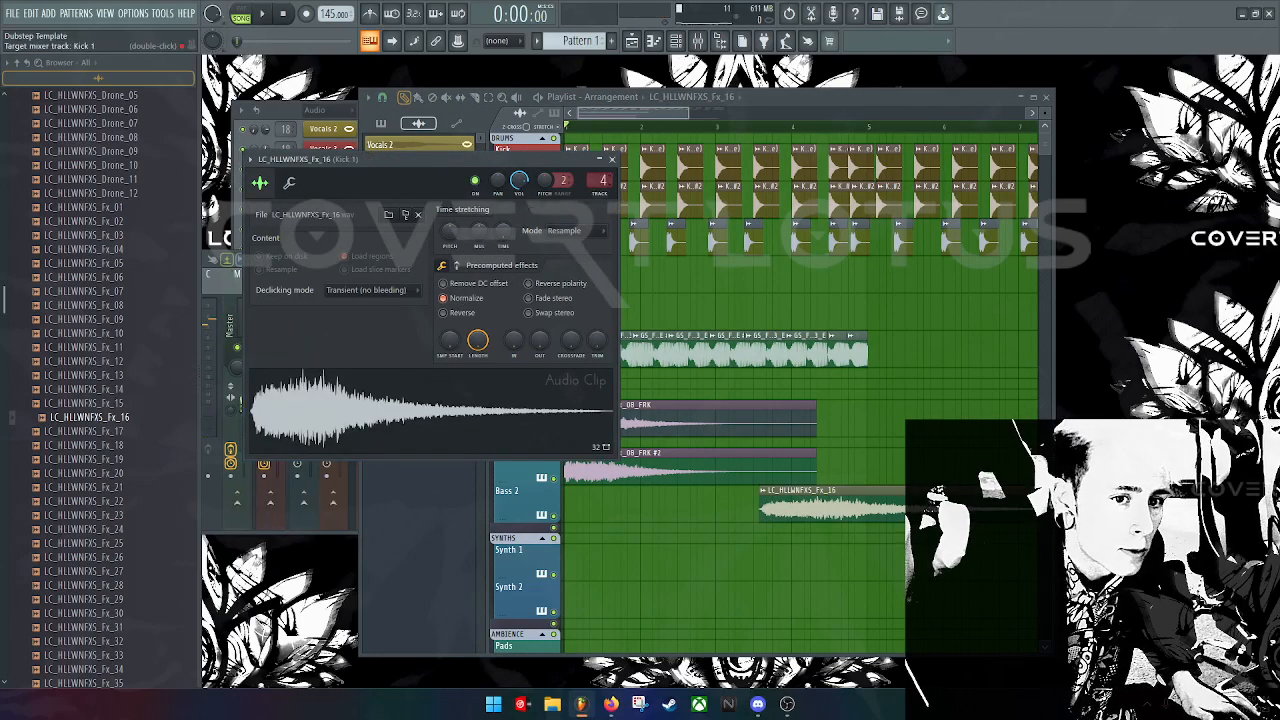
{"action": "double_click", "coordinate": [602, 180]}
Step: Load Distortion > Distructor into an empty slot on the Kick 1 mixer track
{"action": "left_click", "coordinate": [612, 313]}
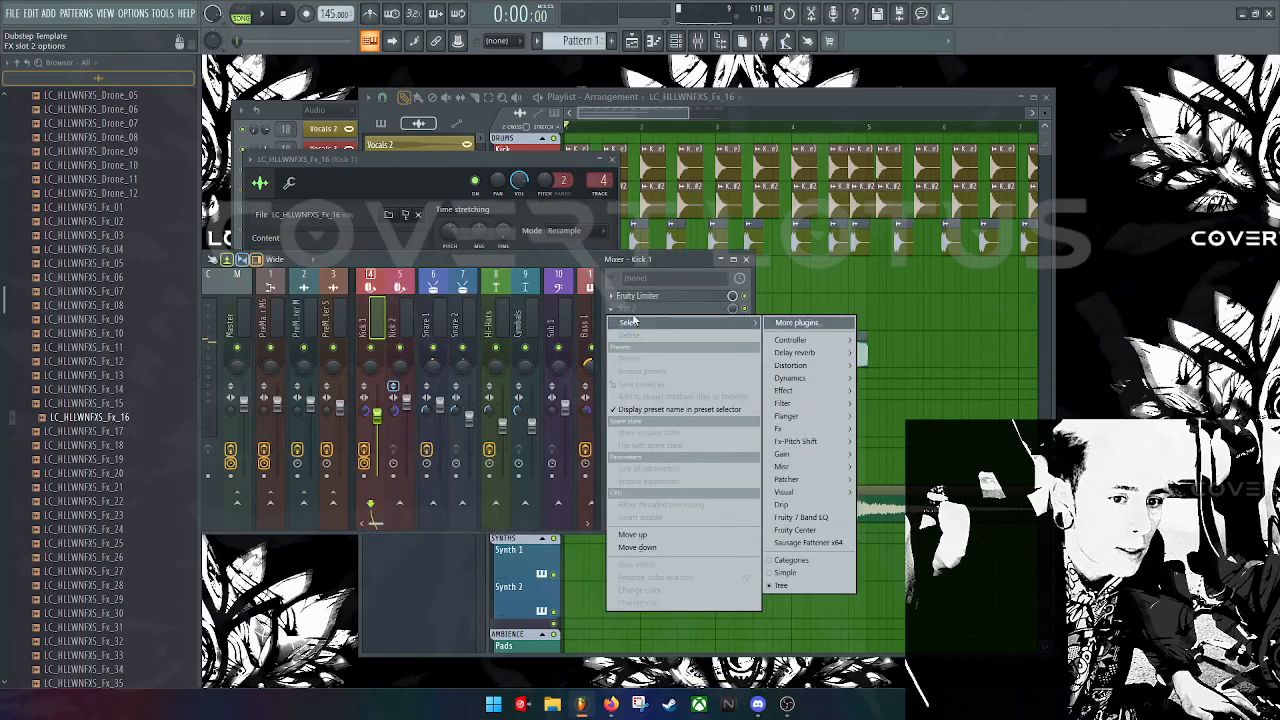
{"action": "mouse_move", "coordinate": [815, 379]}
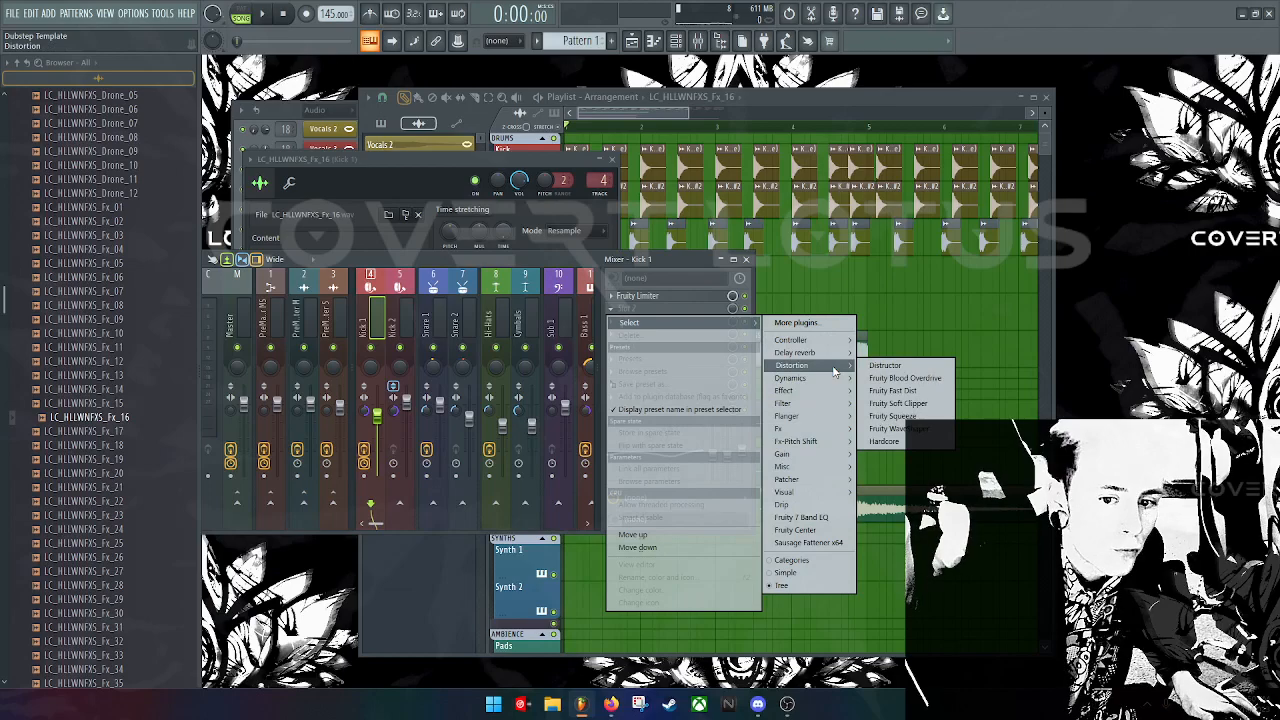
{"action": "left_click", "coordinate": [885, 365]}
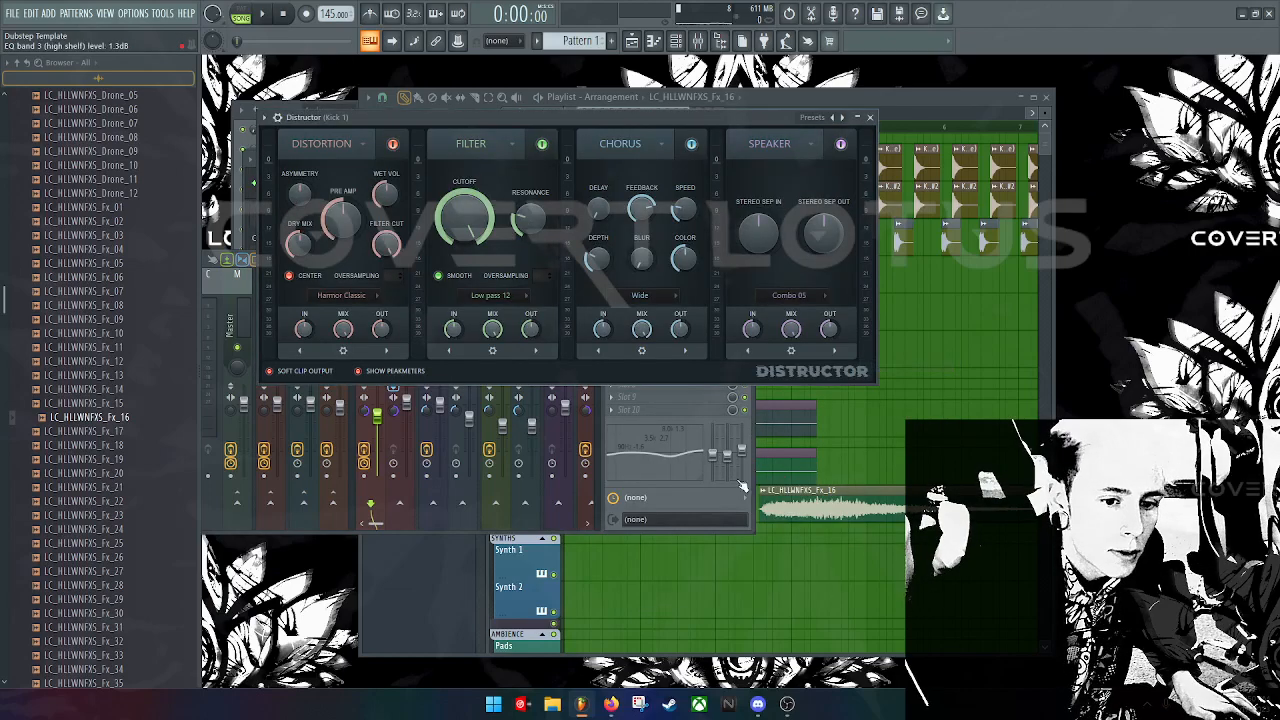
Step: Reopen the Fx_16 clip's channel settings, move them aside, and bring the Channel rack forward
{"action": "double_click", "coordinate": [836, 508]}
{"action": "left_click_drag", "start_coordinate": [483, 170], "coordinate": [1149, 337]}
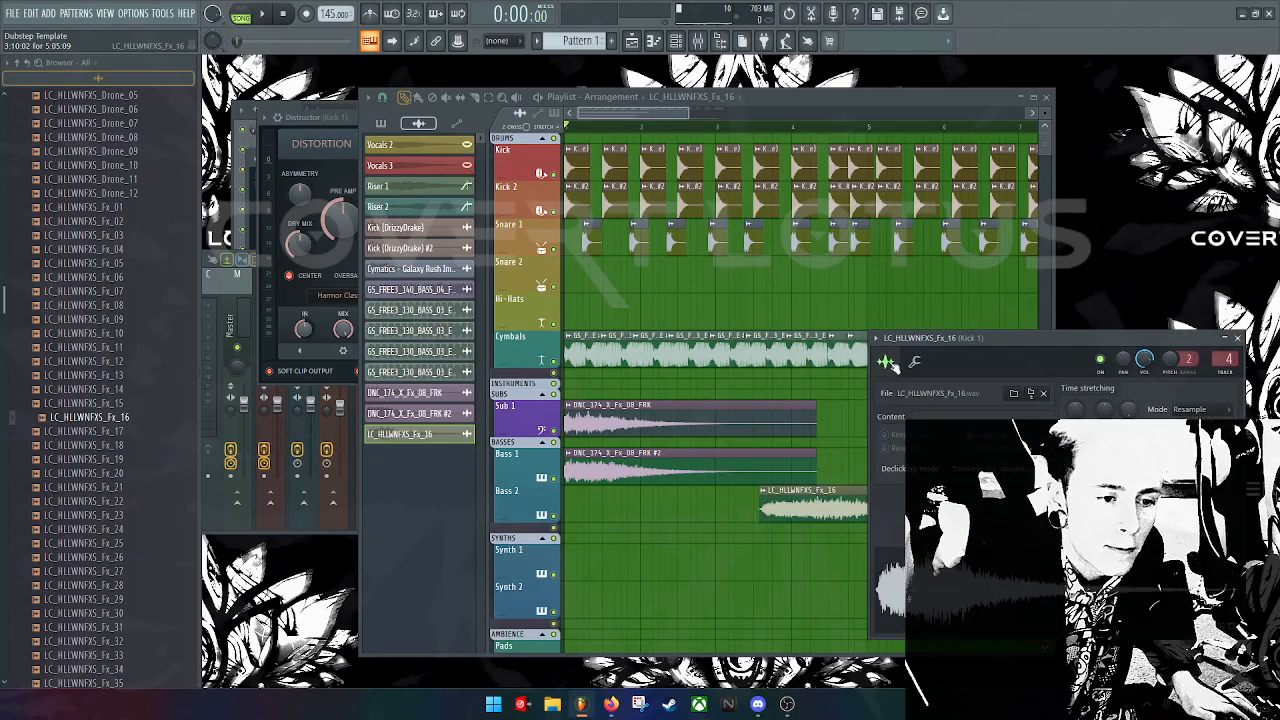
{"action": "key", "text": "F6"}
Step: Hide the Browser, reposition the Mixer, and set Distructor's filter type to Band pass 12
{"action": "left_click", "coordinate": [212, 296]}
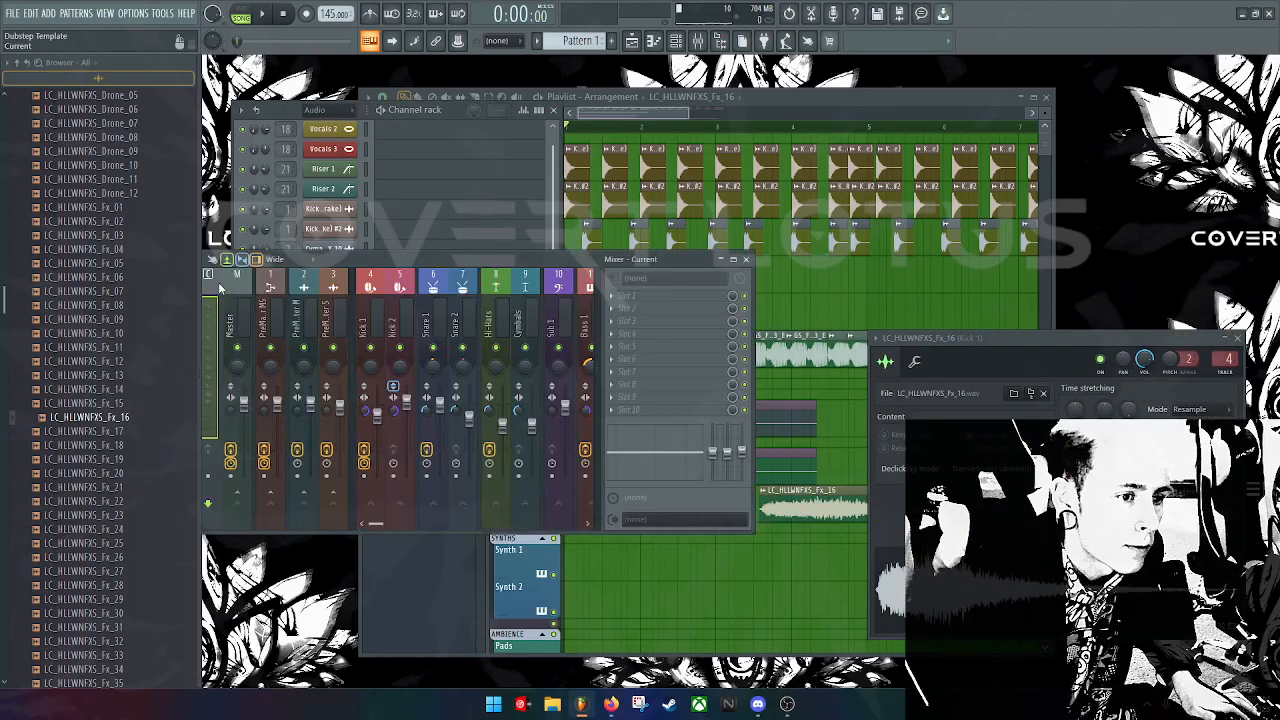
{"action": "left_click_drag", "start_coordinate": [201, 287], "coordinate": [27, 287]}
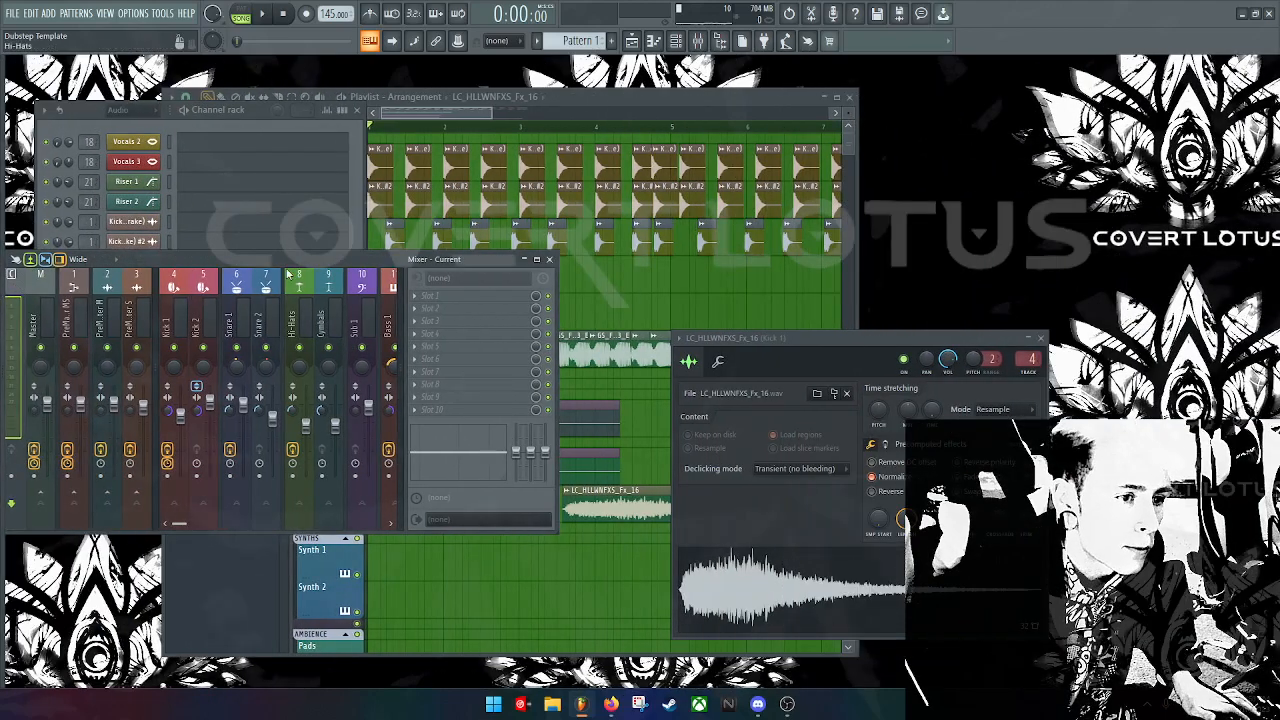
{"action": "left_click_drag", "start_coordinate": [304, 261], "coordinate": [348, 365]}
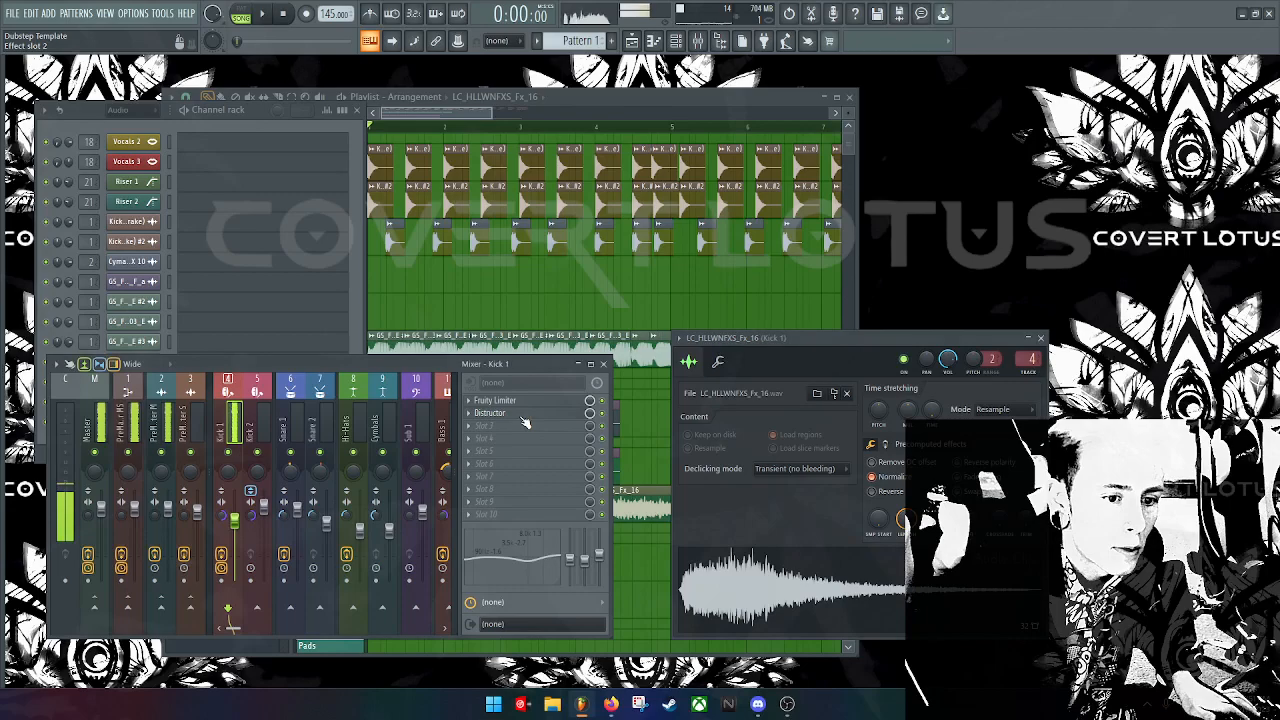
{"action": "left_click", "coordinate": [492, 413]}
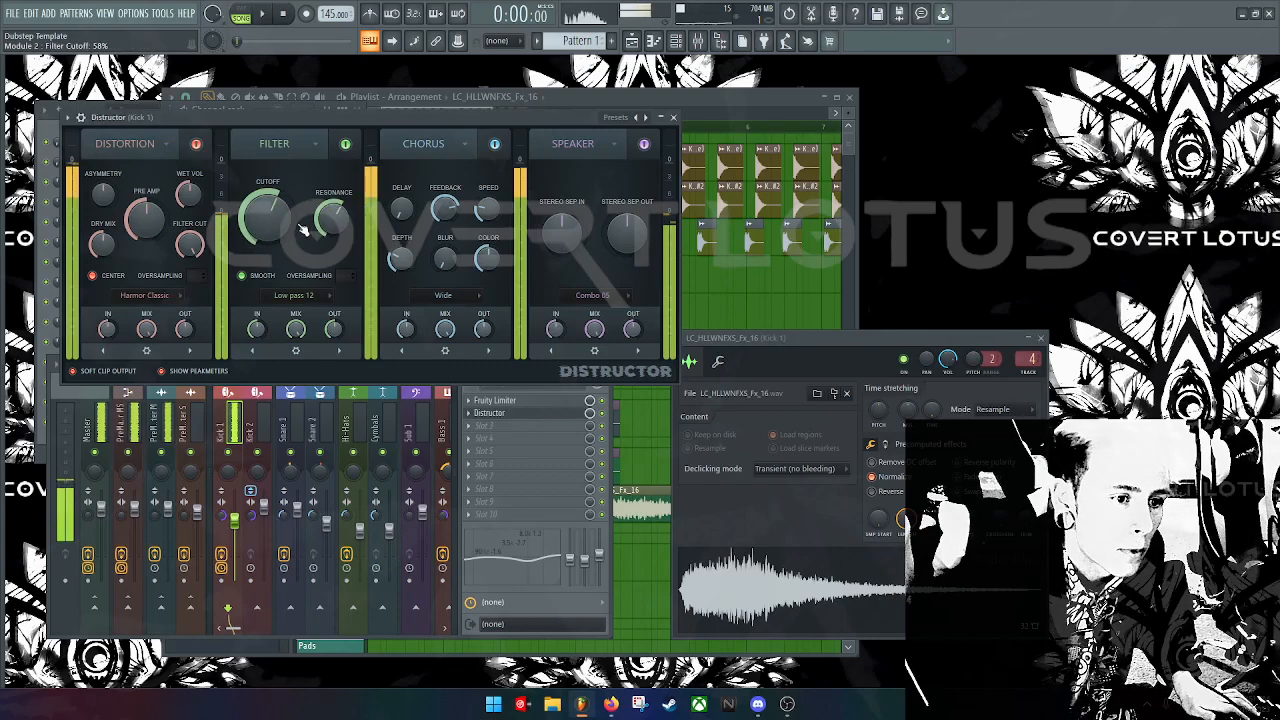
{"action": "left_click", "coordinate": [326, 295]}
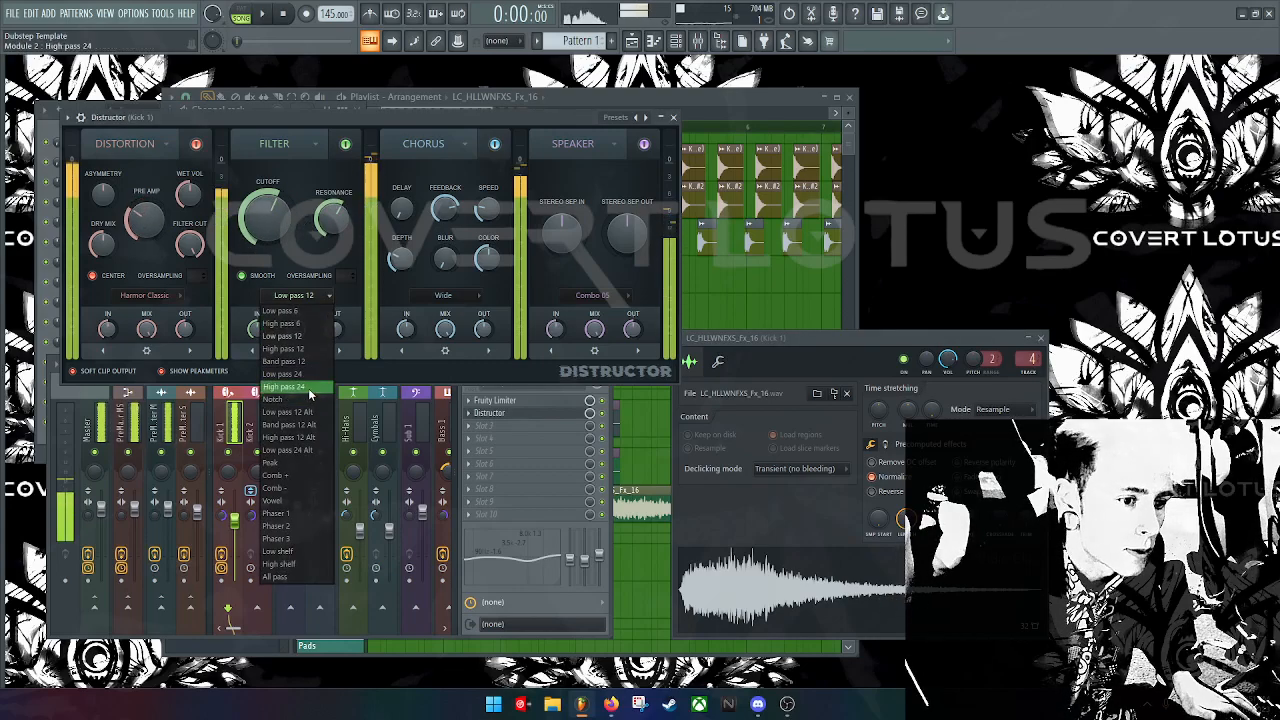
{"action": "left_click", "coordinate": [290, 361]}
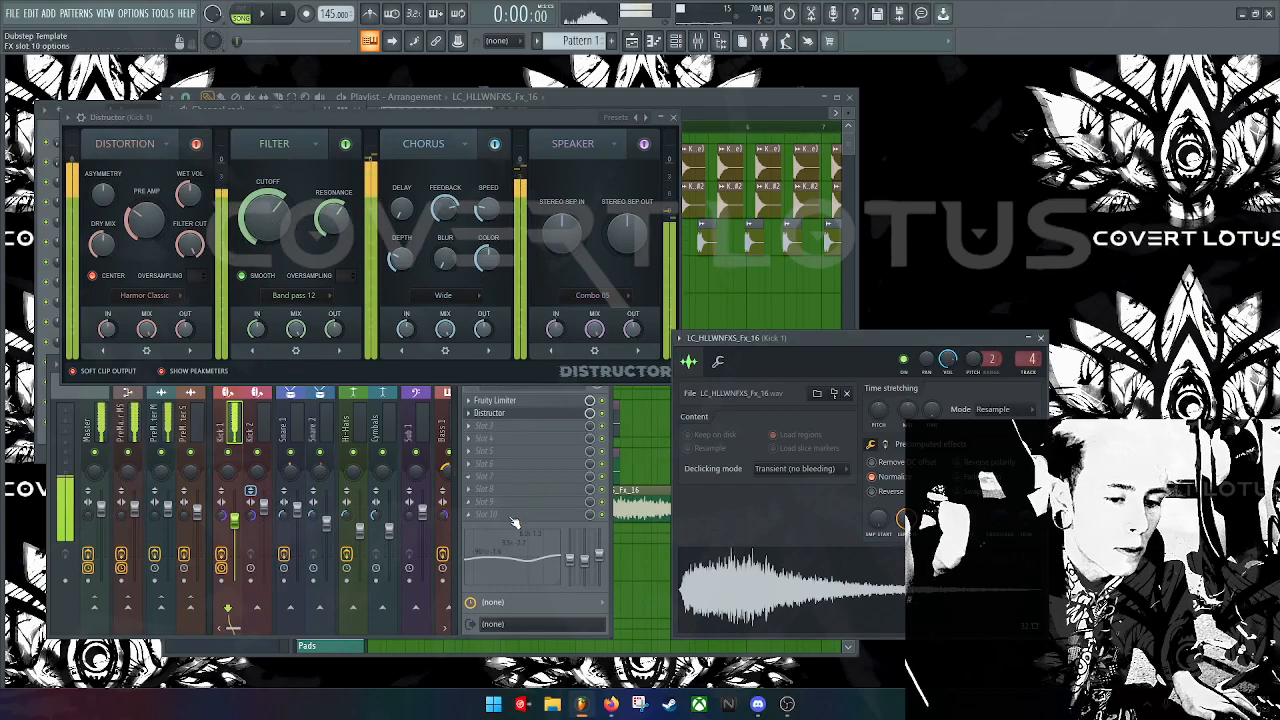
{"action": "left_click", "coordinate": [536, 562]}
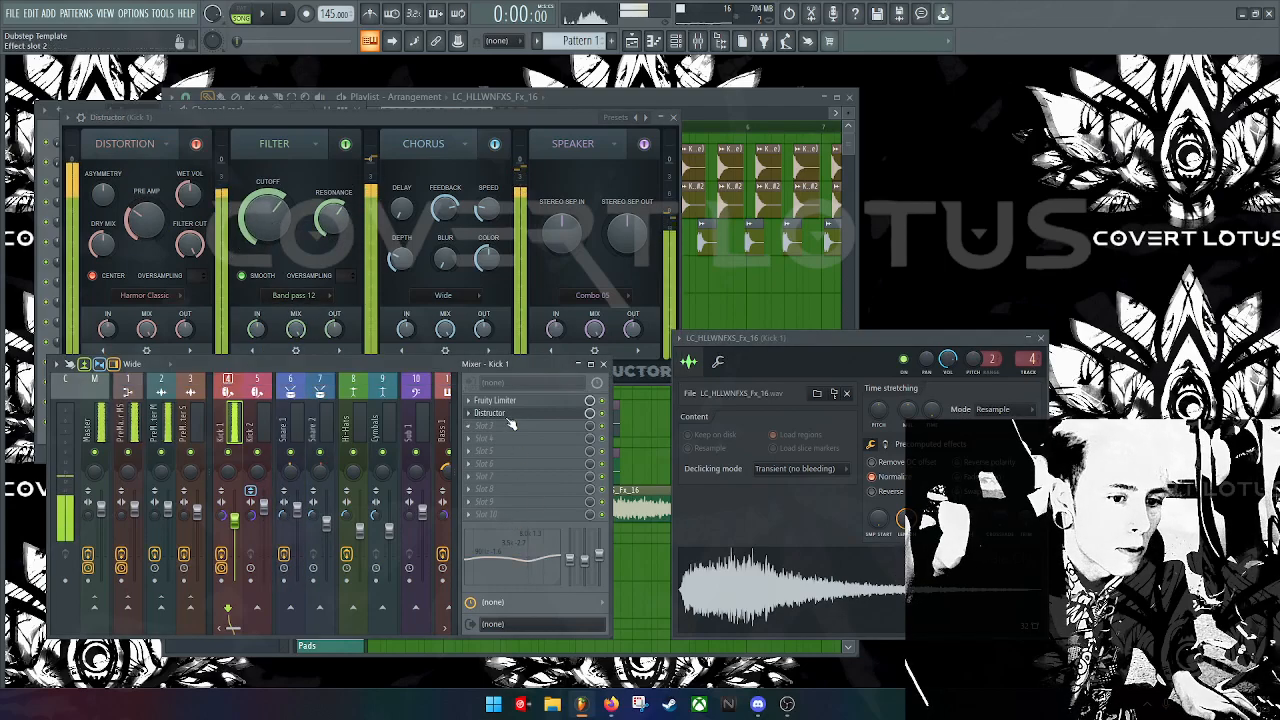
Step: Load Filter > Fruity Parametric EQ 2 into the next Kick 1 slot and start playback
{"action": "left_click", "coordinate": [584, 400]}
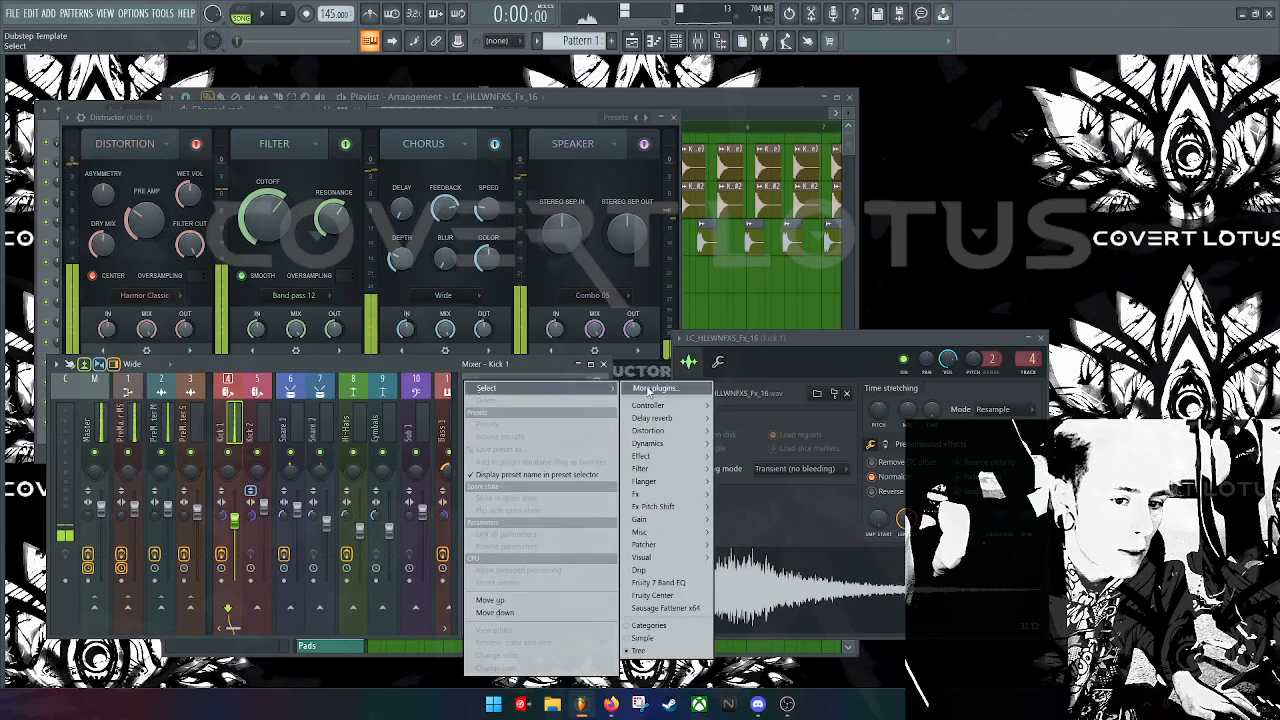
{"action": "mouse_move", "coordinate": [686, 577]}
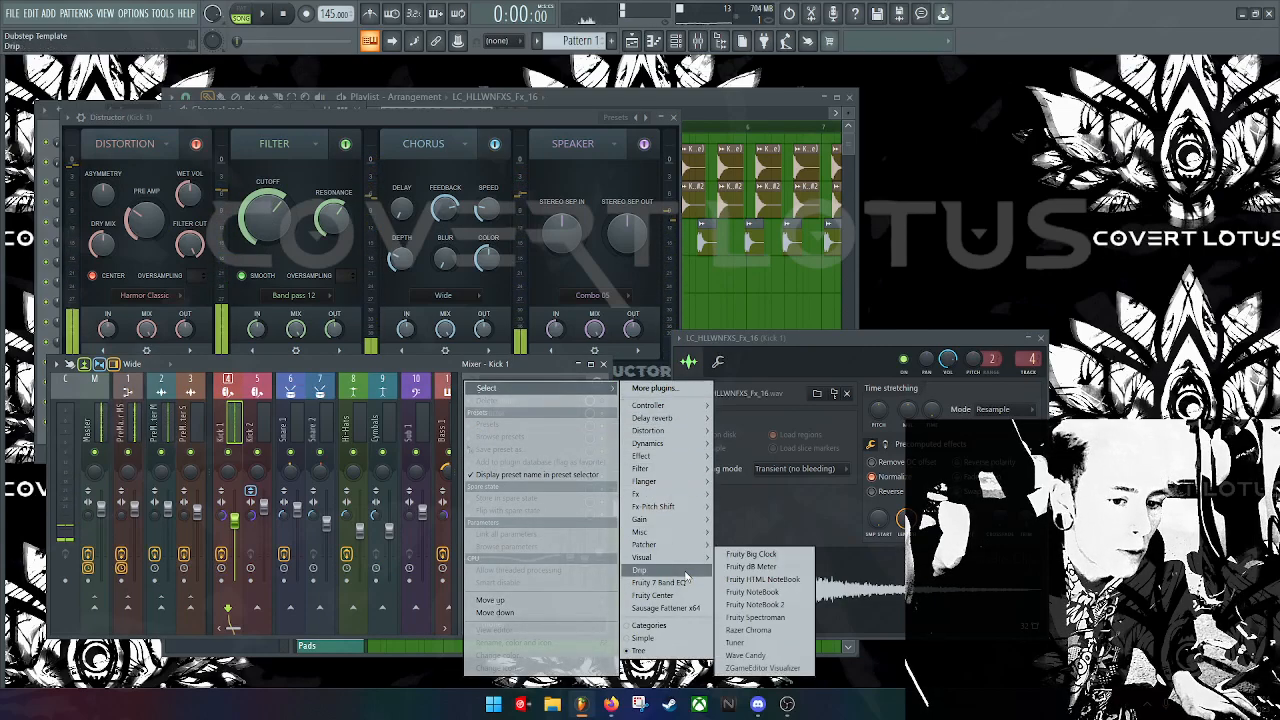
{"action": "mouse_move", "coordinate": [691, 481]}
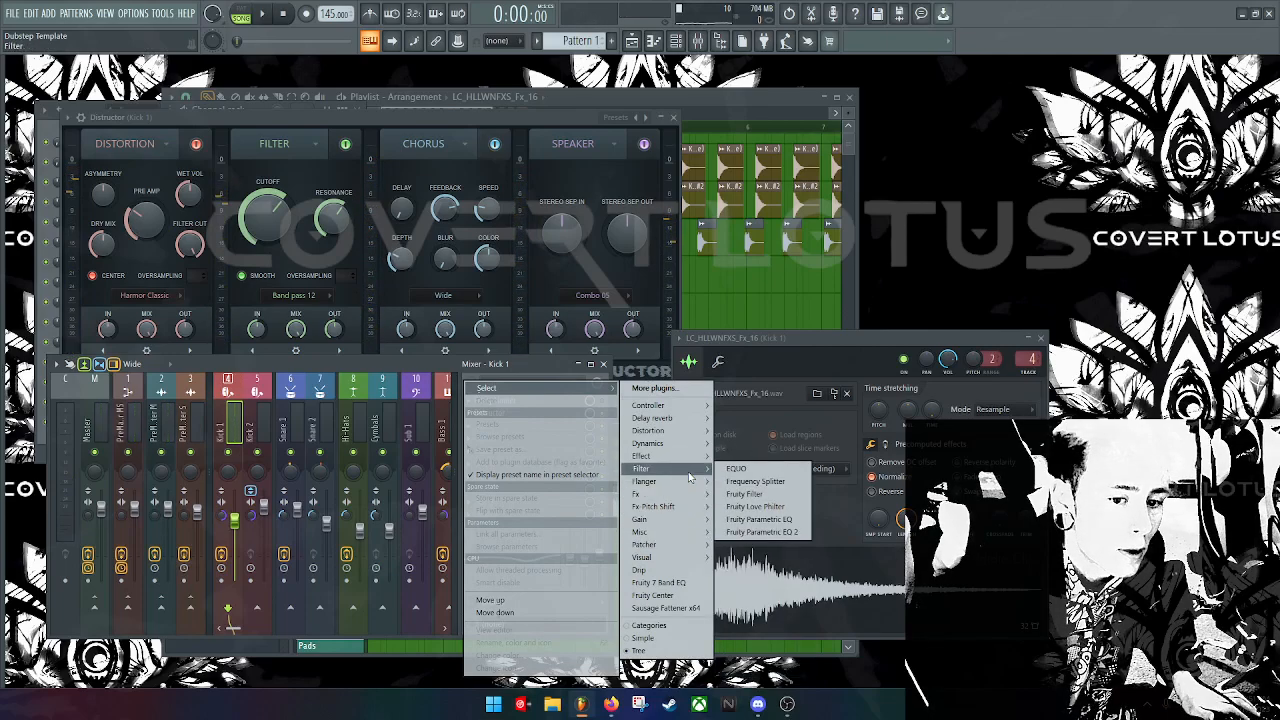
{"action": "left_click", "coordinate": [761, 532]}
{"action": "key", "text": "space"}
{"action": "key", "text": "space"}
Step: Play from the Fx_16 clip and roughly pull EQ bands 1 and 2 down to cut lows
{"action": "left_click", "coordinate": [709, 132]}
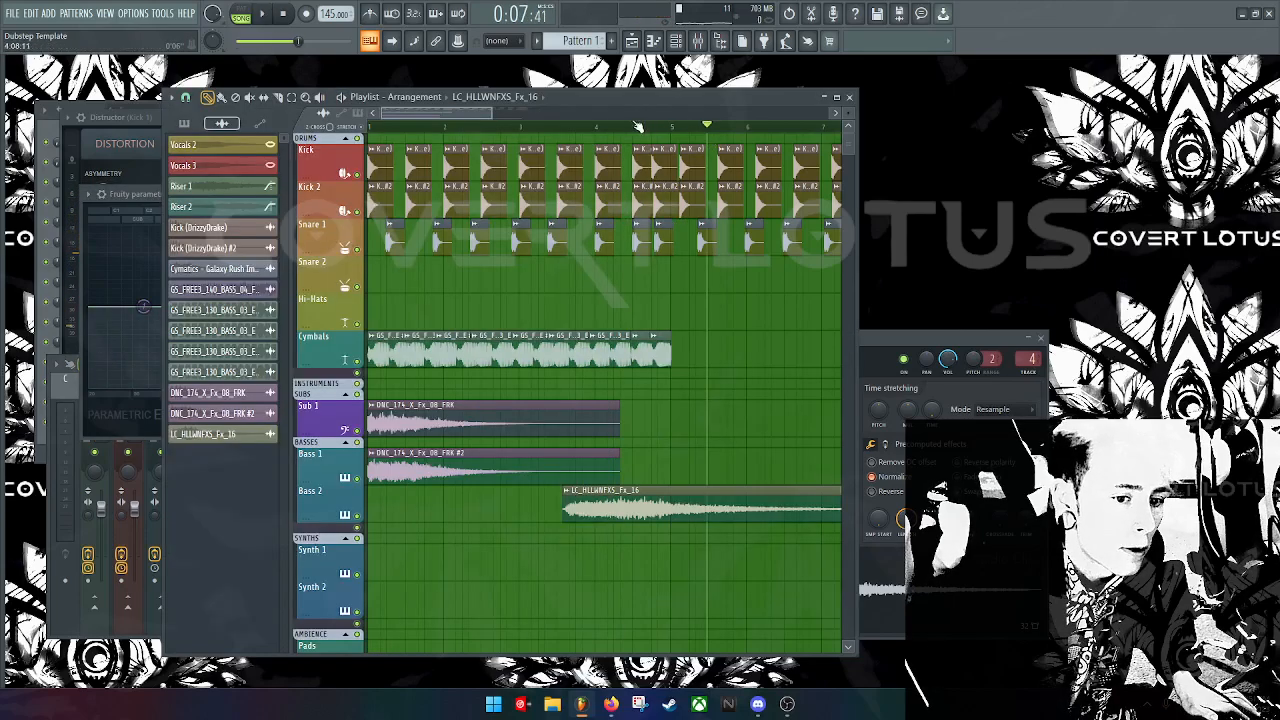
{"action": "left_click", "coordinate": [573, 131]}
{"action": "key", "text": "space"}
{"action": "left_click", "coordinate": [145, 311]}
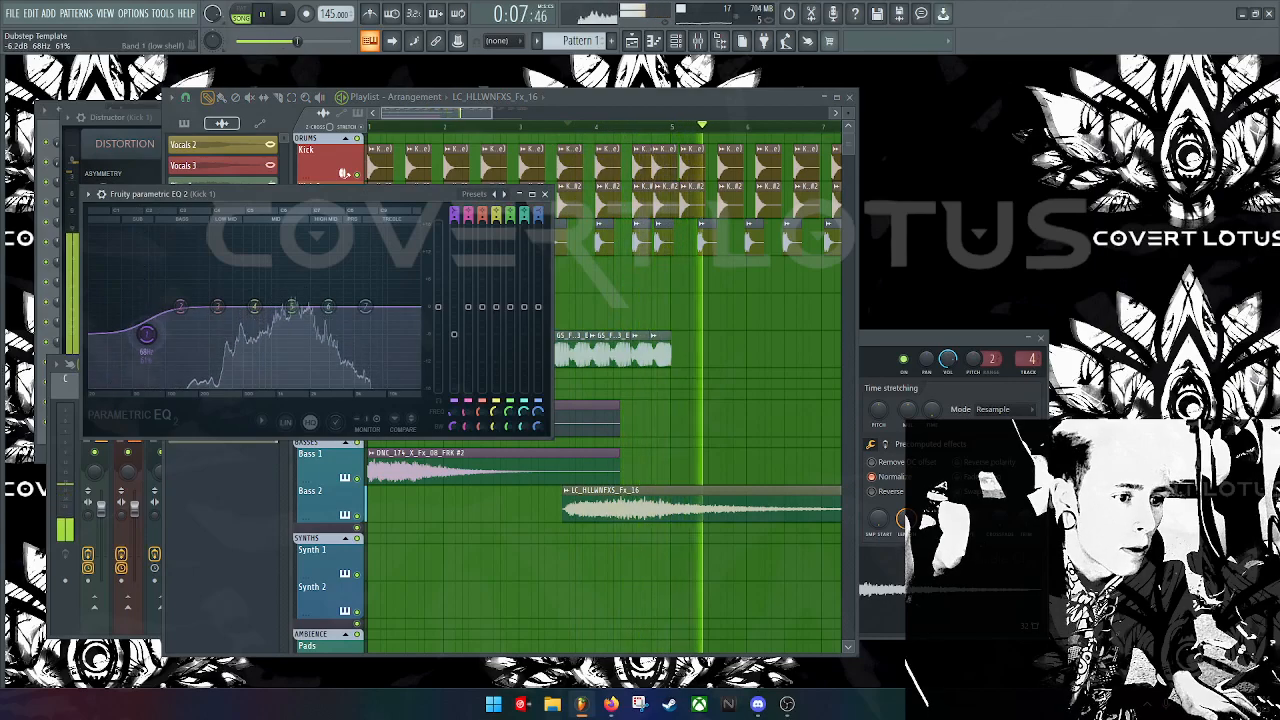
{"action": "left_click_drag", "start_coordinate": [145, 311], "coordinate": [150, 370]}
{"action": "key", "text": "space"}
{"action": "left_click_drag", "start_coordinate": [181, 307], "coordinate": [236, 322]}
{"action": "left_click_drag", "start_coordinate": [150, 368], "coordinate": [159, 380]}
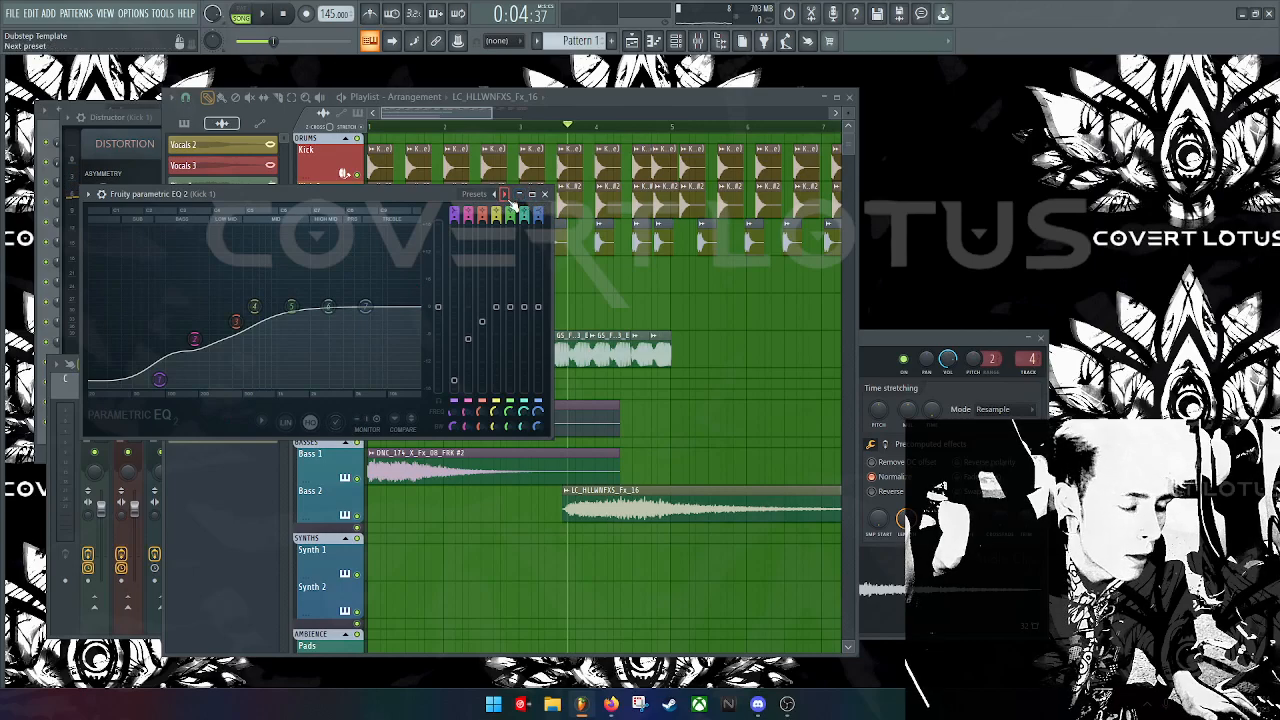
Step: Switch the EQ to the '3 bands' preset, making band 1 a low cut and rolling off highs with band 3
{"action": "left_click", "coordinate": [505, 194]}
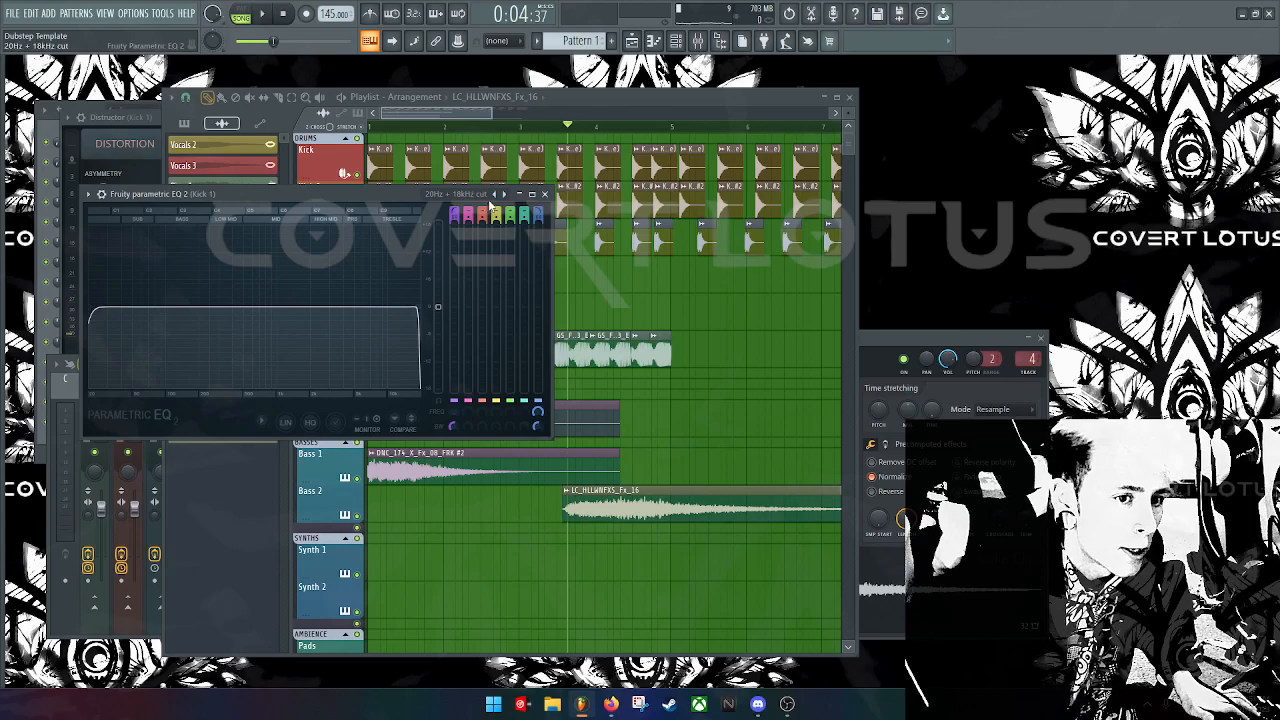
{"action": "left_click", "coordinate": [493, 195]}
{"action": "left_click_drag", "start_coordinate": [144, 306], "coordinate": [189, 370]}
{"action": "left_click_drag", "start_coordinate": [364, 311], "coordinate": [347, 360]}
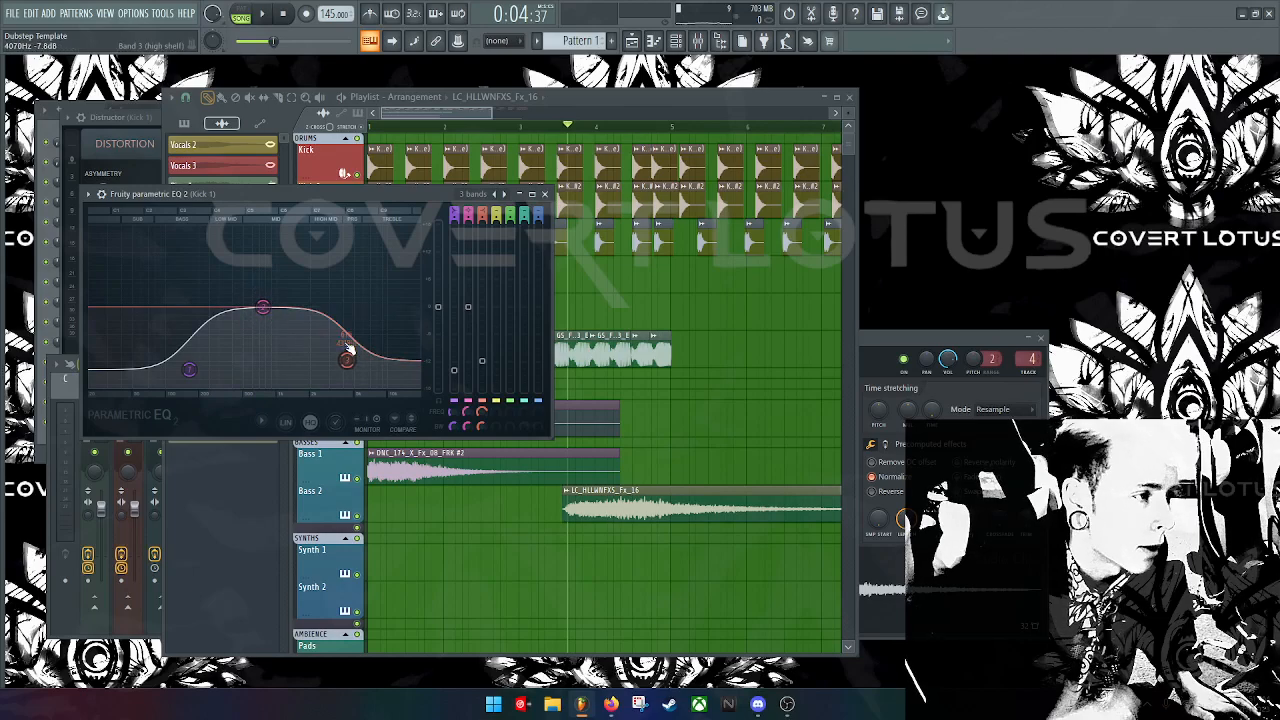
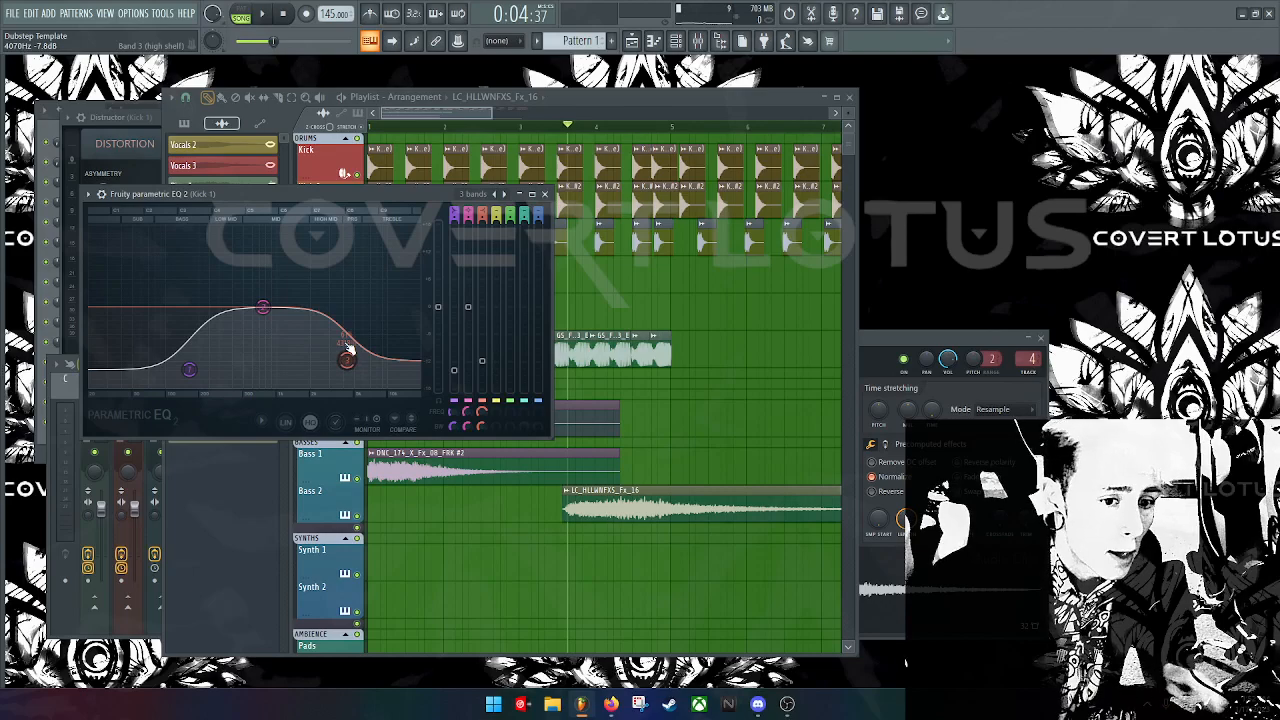
Step: Move the LC_HLLWNFXS_Fx_16 clip along Bass 2 to just before bar 4 and play it
{"action": "left_click_drag", "start_coordinate": [595, 509], "coordinate": [549, 505]}
{"action": "key", "text": "space"}
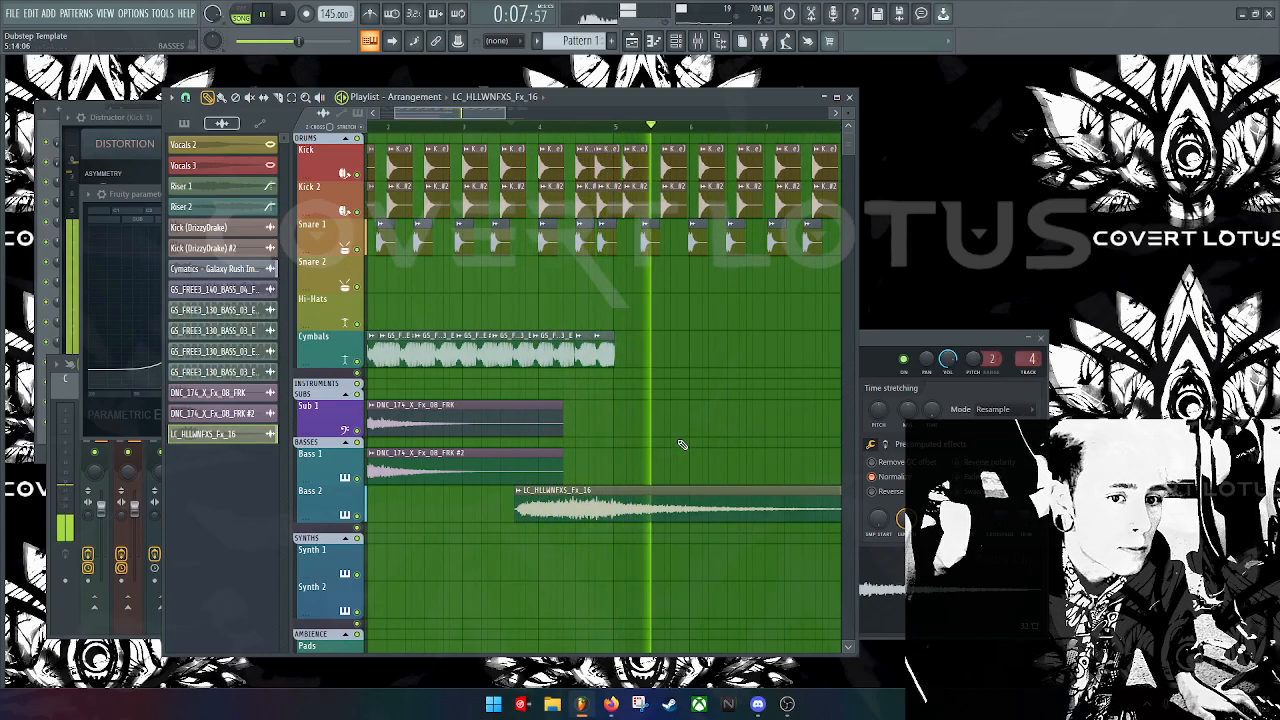
Step: Delete the extra LC_HLLWNFXS_Fx_16 clip and select the Kick and Kick 2 clips before bar 5
{"action": "key", "text": "space"}
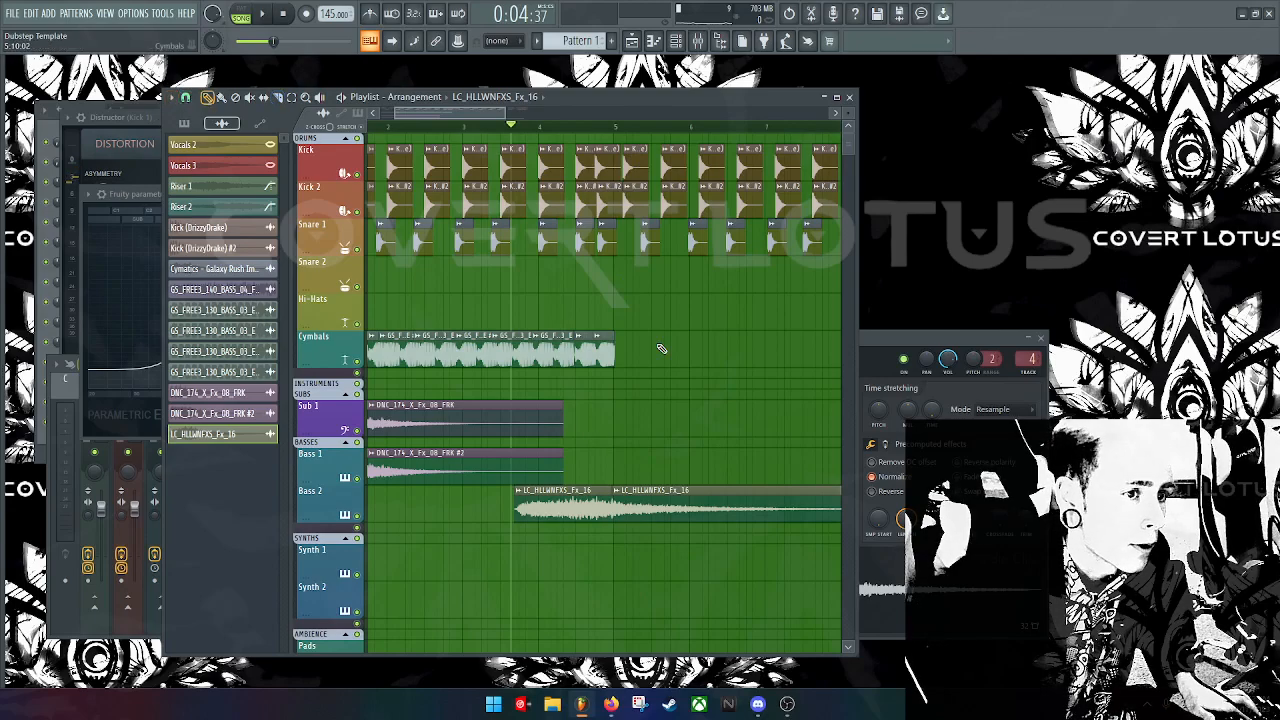
{"action": "right_click", "coordinate": [708, 493]}
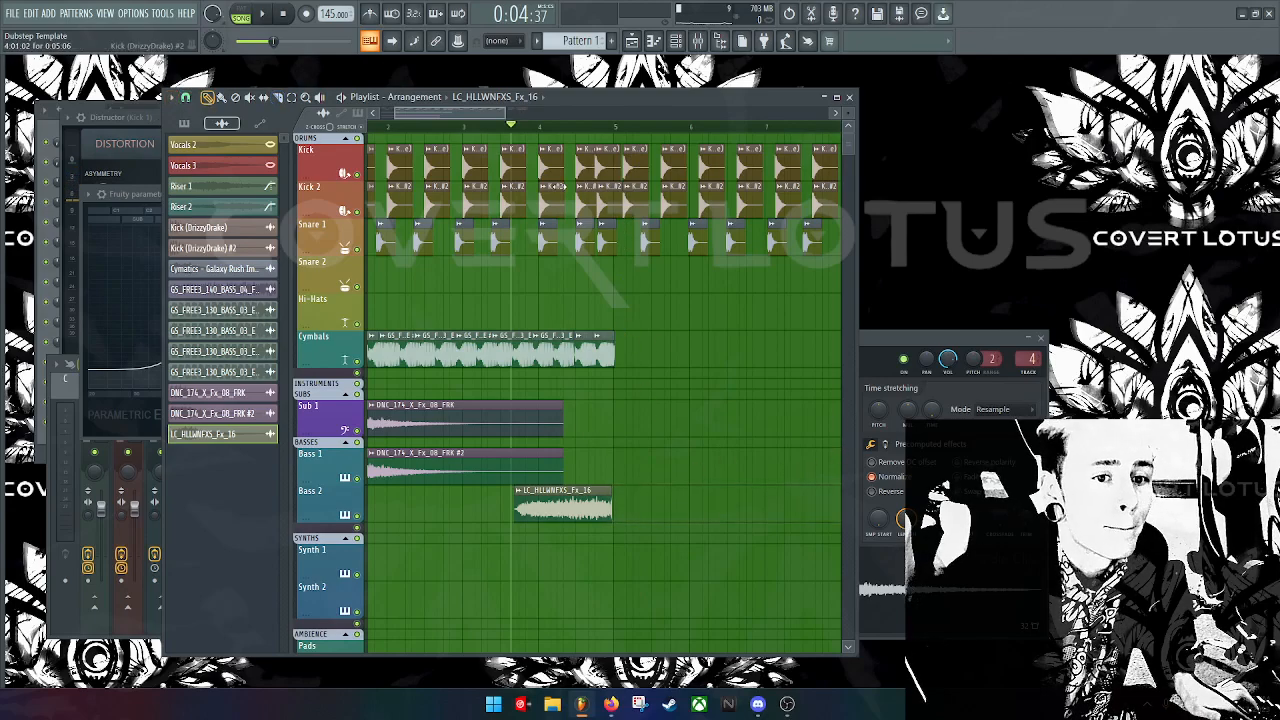
{"action": "left_click_drag", "start_coordinate": [572, 213], "coordinate": [622, 162]}
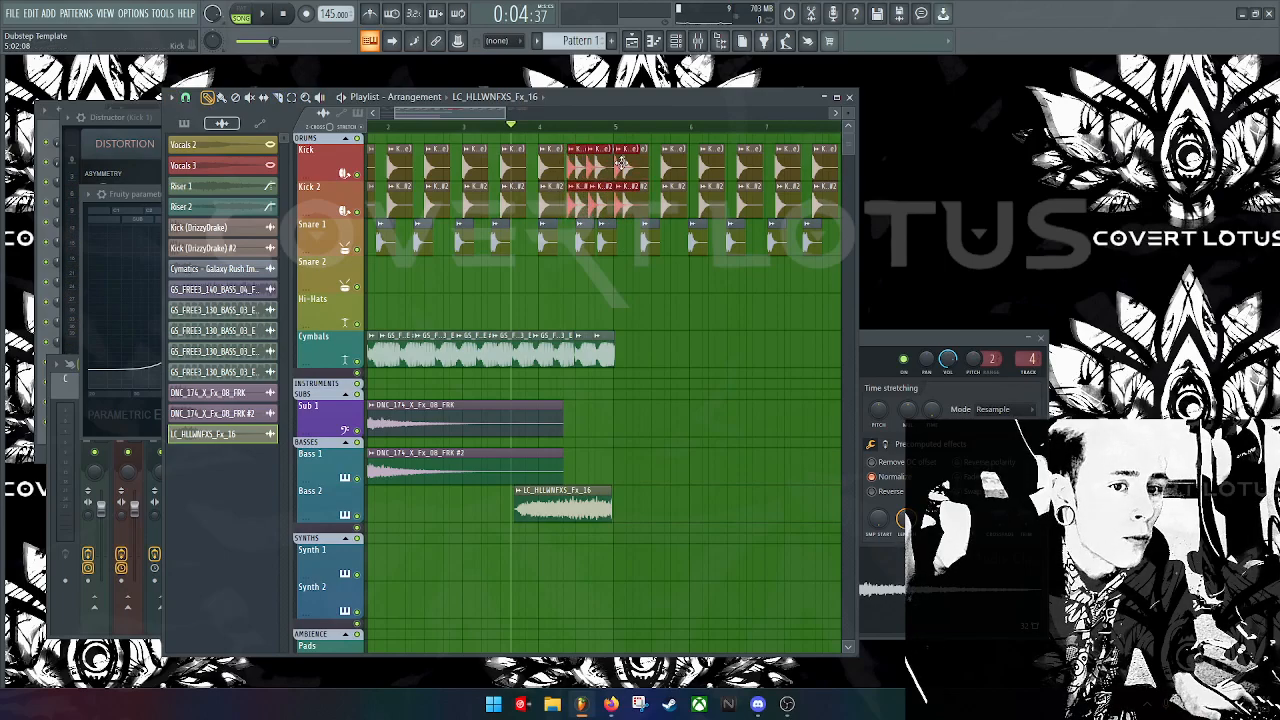
Step: Audition the chopped kicks leading into bar 5
{"action": "key", "text": "space"}
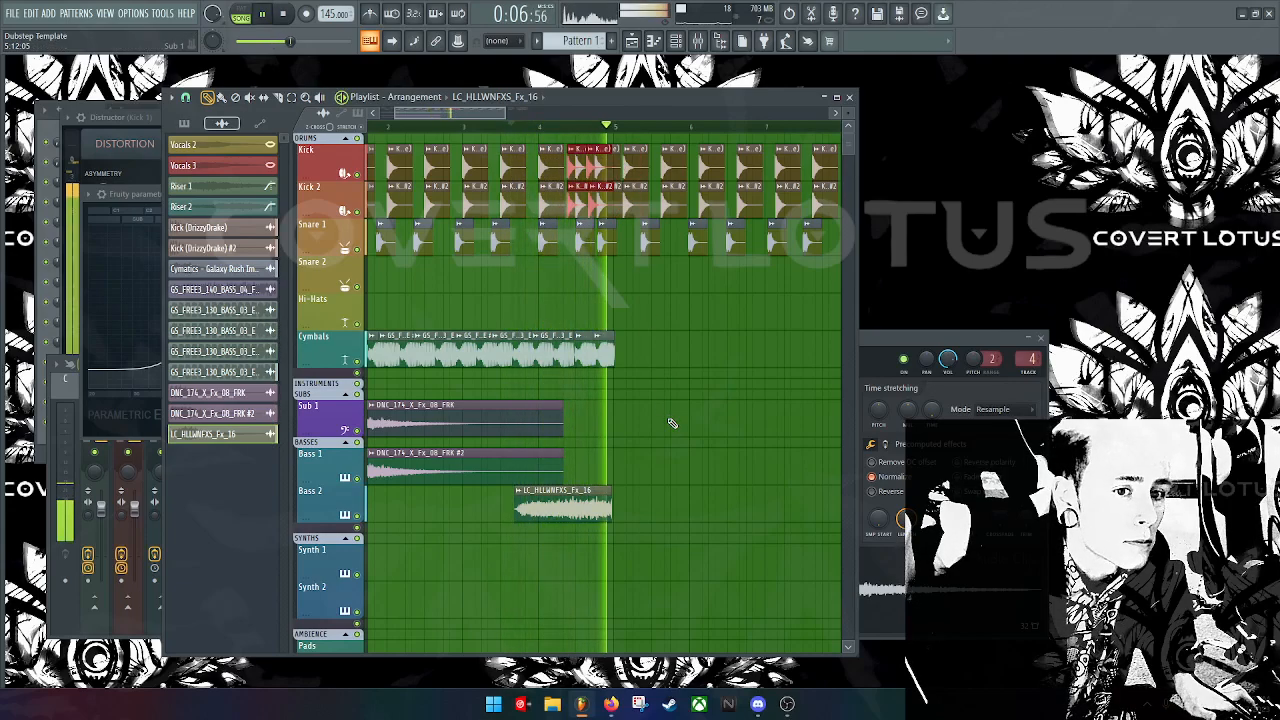
{"action": "key", "text": "space"}
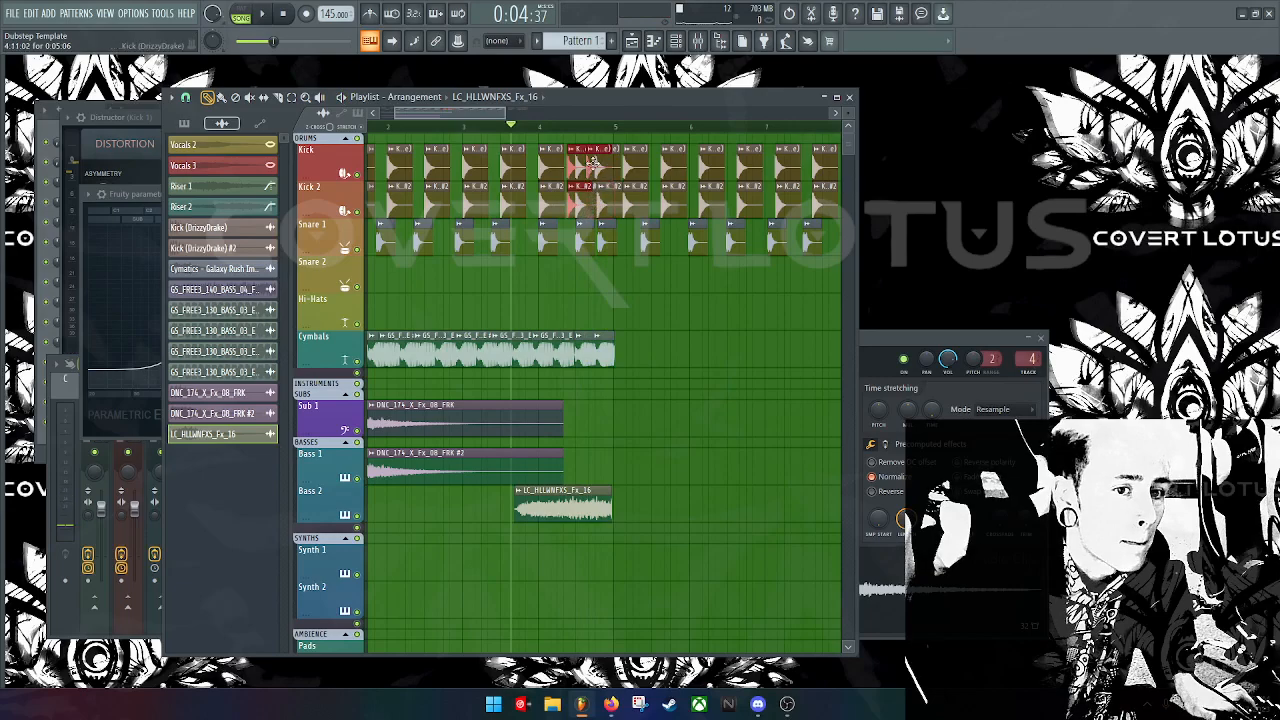
{"action": "key", "text": "space"}
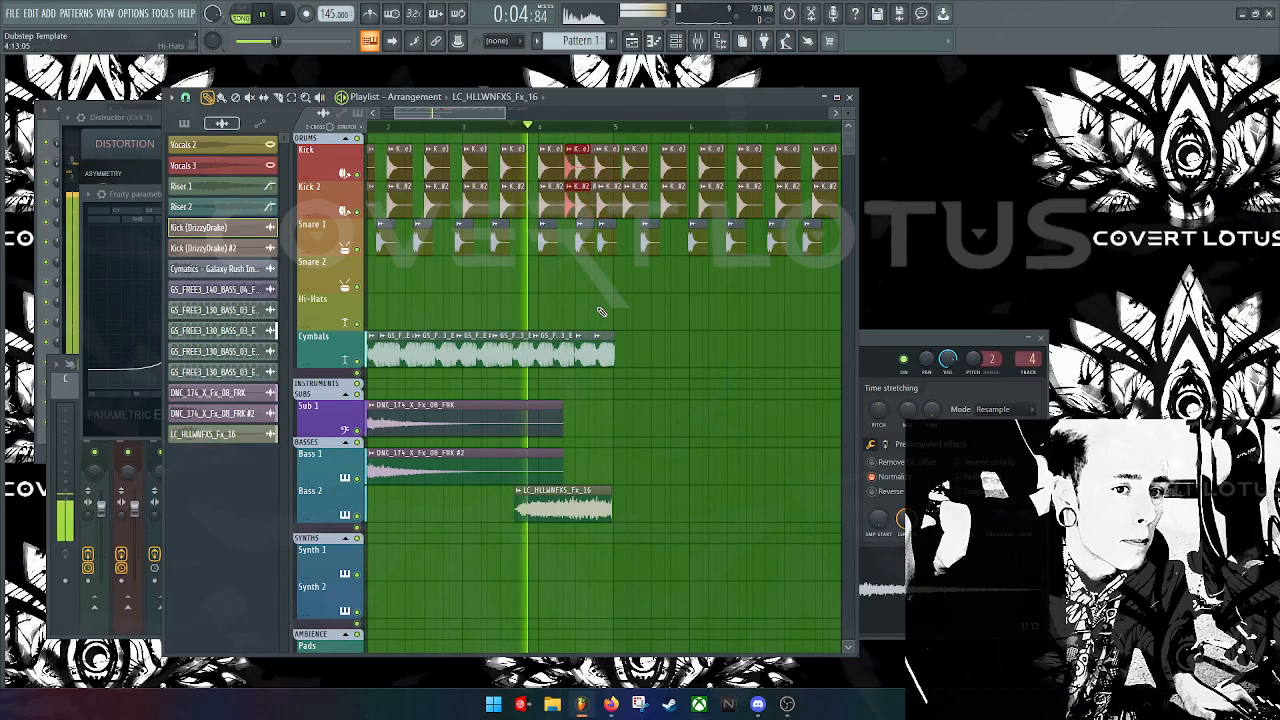
{"action": "key", "text": "space"}
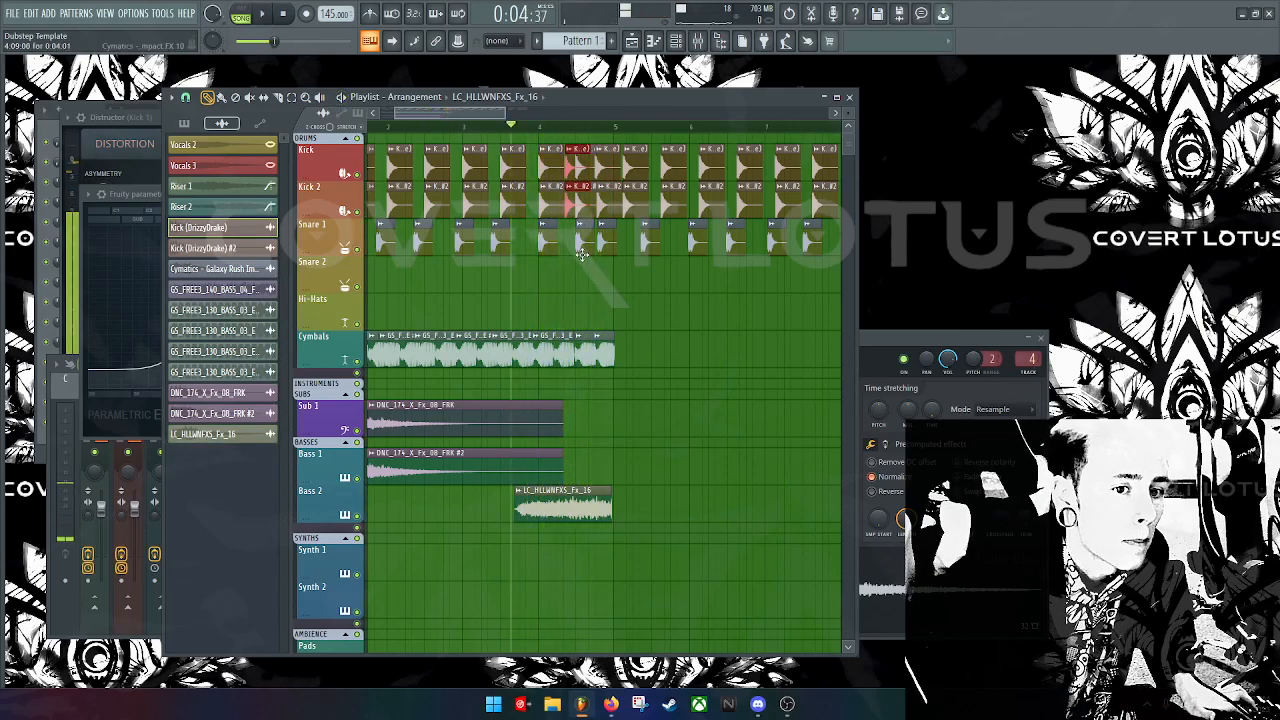
Step: Place a short Cymatics Galaxy Rush Impact FX 10 hit on Snare 1 before bar 5 and replay the fill
{"action": "left_click", "coordinate": [591, 274]}
{"action": "right_click", "coordinate": [591, 274]}
{"action": "left_click", "coordinate": [586, 241]}
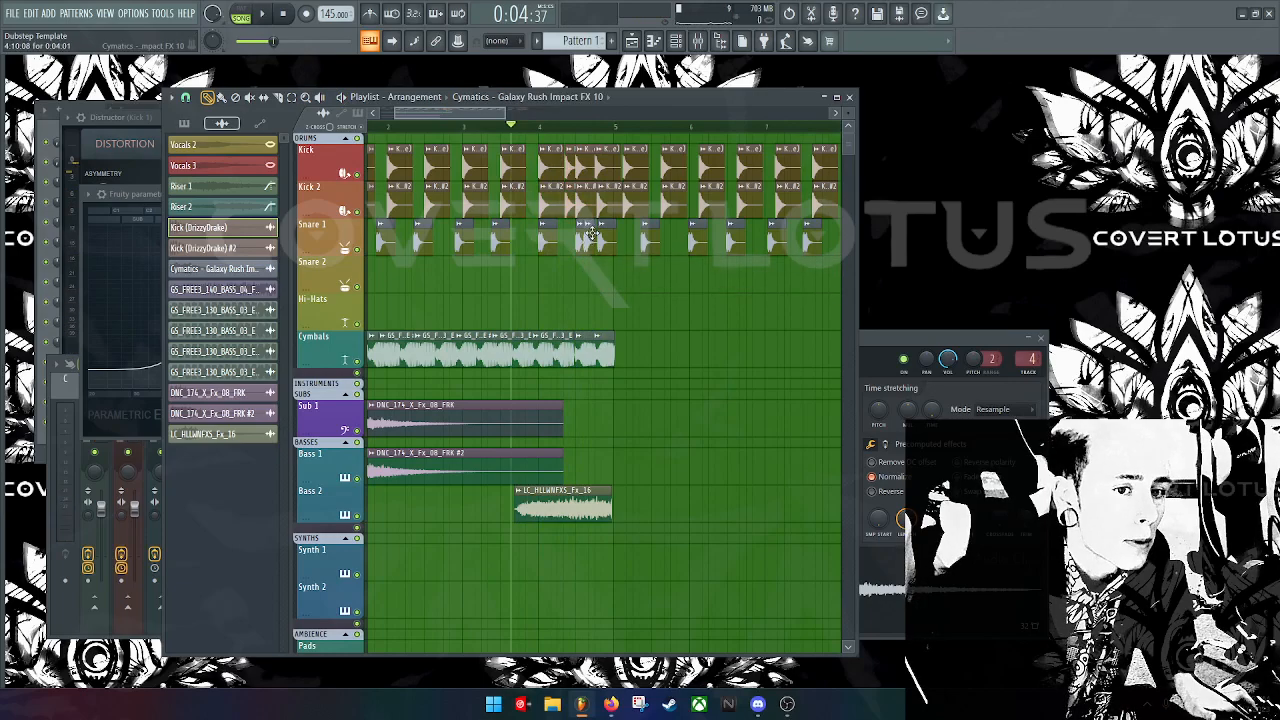
{"action": "left_click", "coordinate": [591, 236]}
{"action": "left_click", "coordinate": [599, 272]}
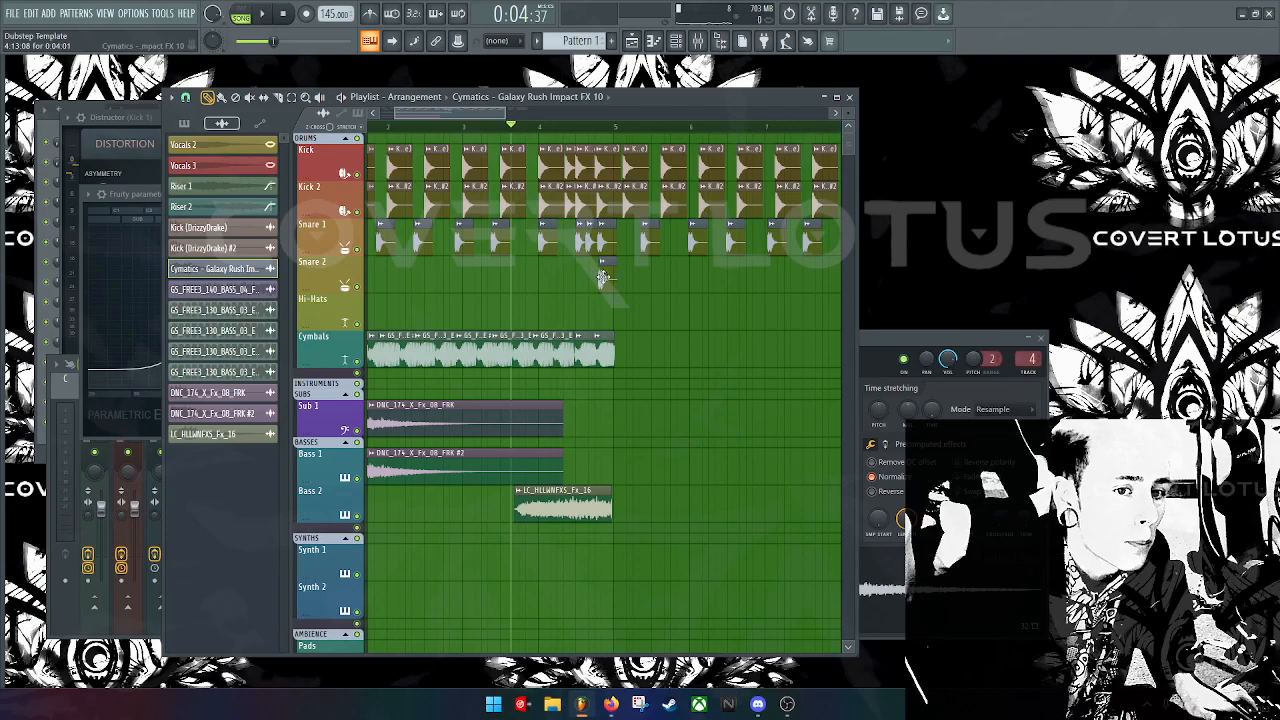
{"action": "left_click_drag", "start_coordinate": [605, 277], "coordinate": [617, 225]}
{"action": "key", "text": "space"}
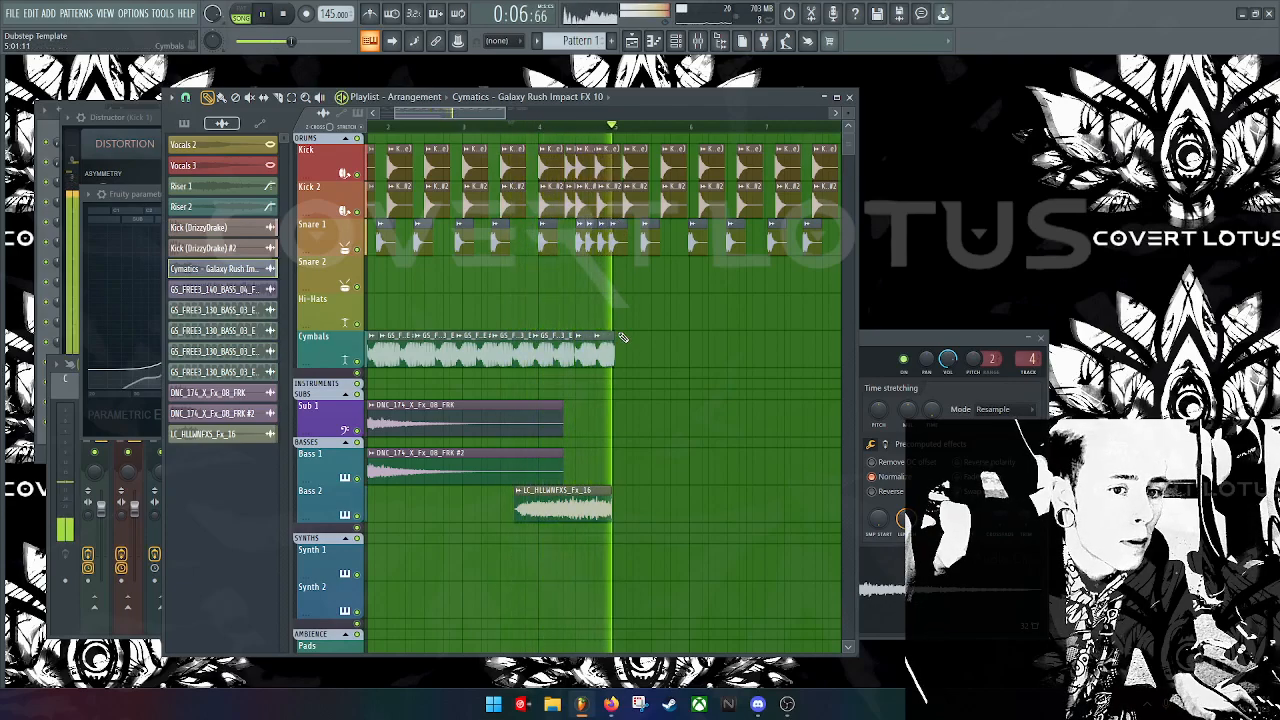
{"action": "key", "text": "space"}
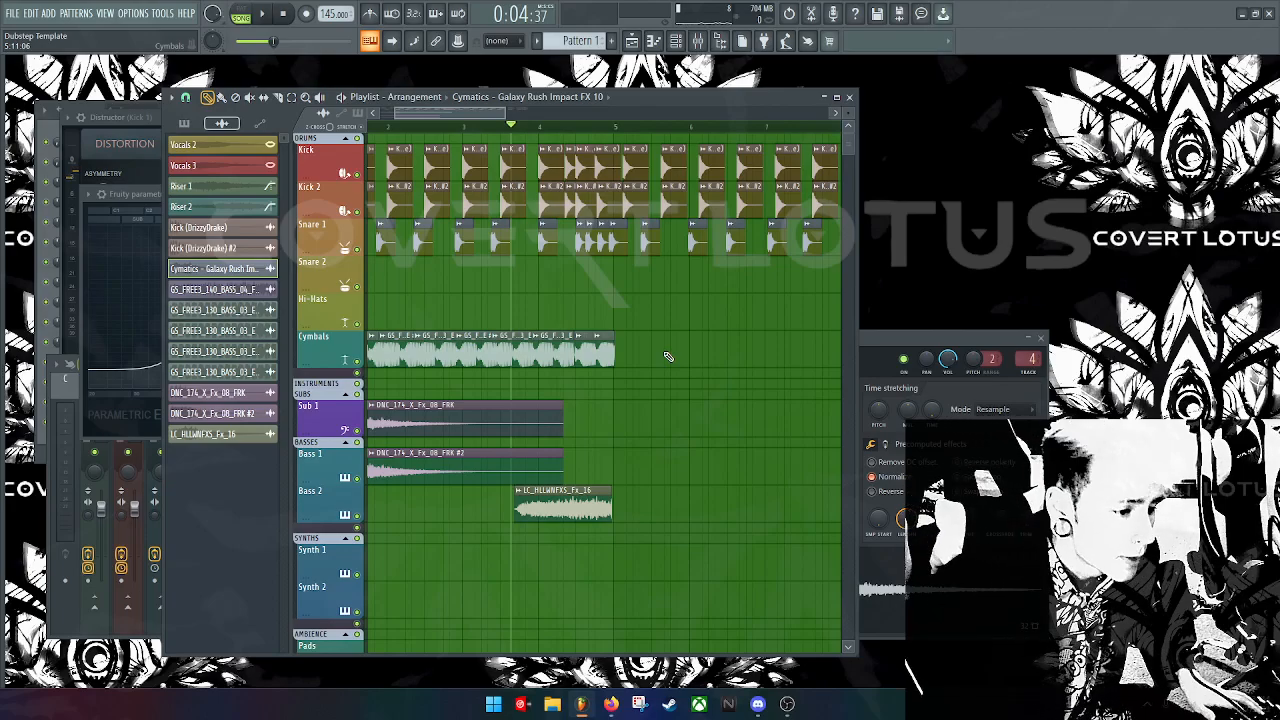
Step: Load Serum as a new instrument channel from the Plugin Picker
{"action": "middle_click", "coordinate": [1061, 255]}
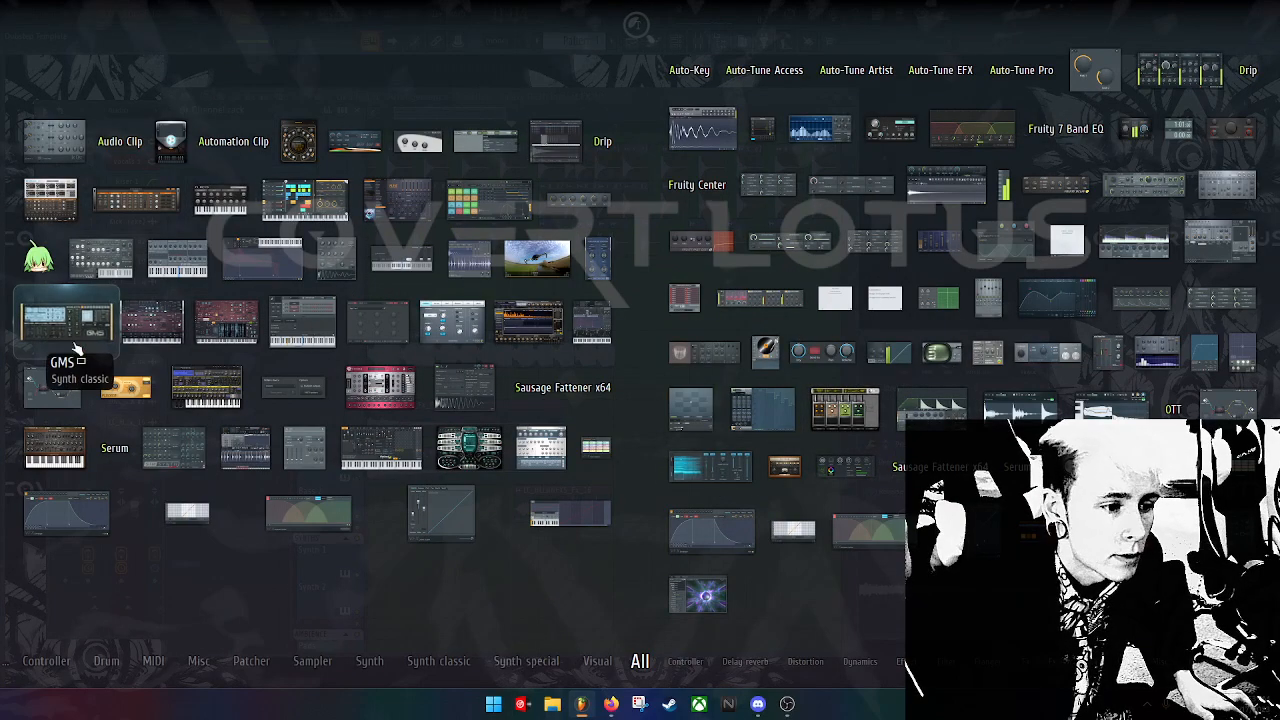
{"action": "left_click", "coordinate": [114, 450]}
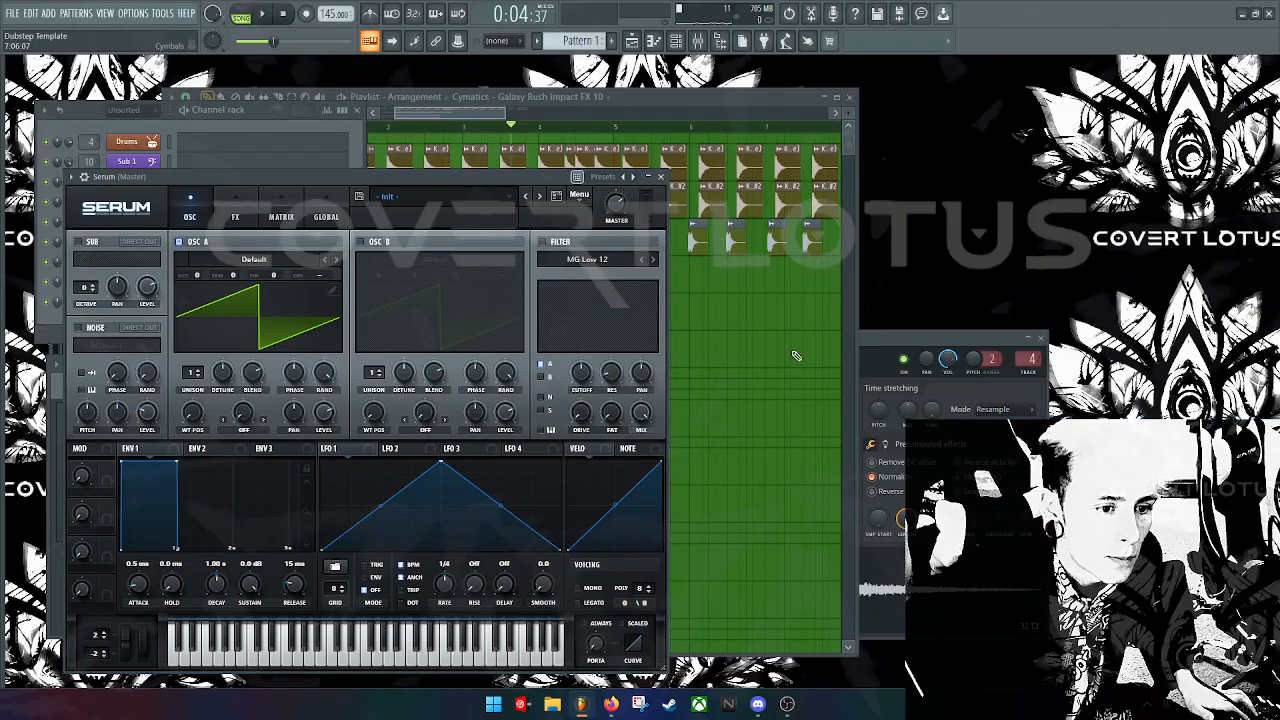
{"action": "left_click_drag", "start_coordinate": [491, 181], "coordinate": [1011, 123]}
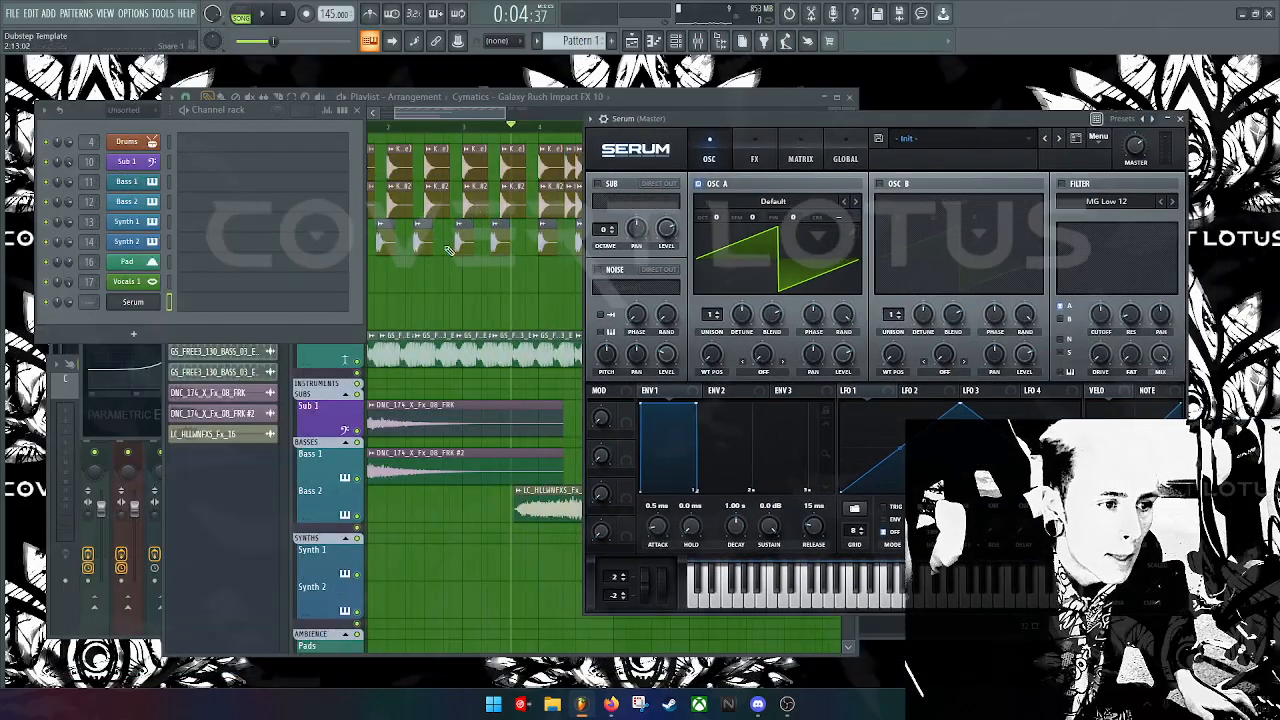
{"action": "left_click", "coordinate": [130, 304]}
{"action": "left_click", "coordinate": [130, 304]}
Step: Open an empty piano roll for the Serum channel and preview a few notes
{"action": "right_click", "coordinate": [158, 301]}
{"action": "left_click", "coordinate": [205, 301]}
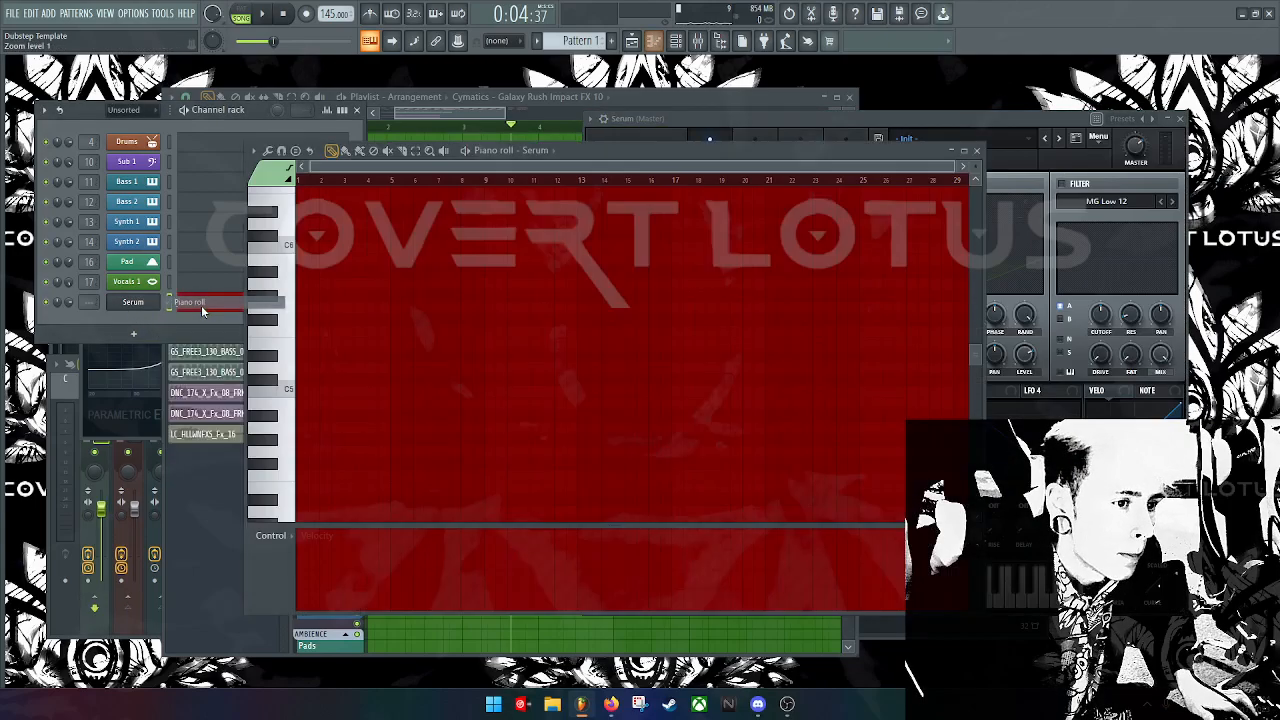
{"action": "left_click_drag", "start_coordinate": [676, 160], "coordinate": [451, 202]}
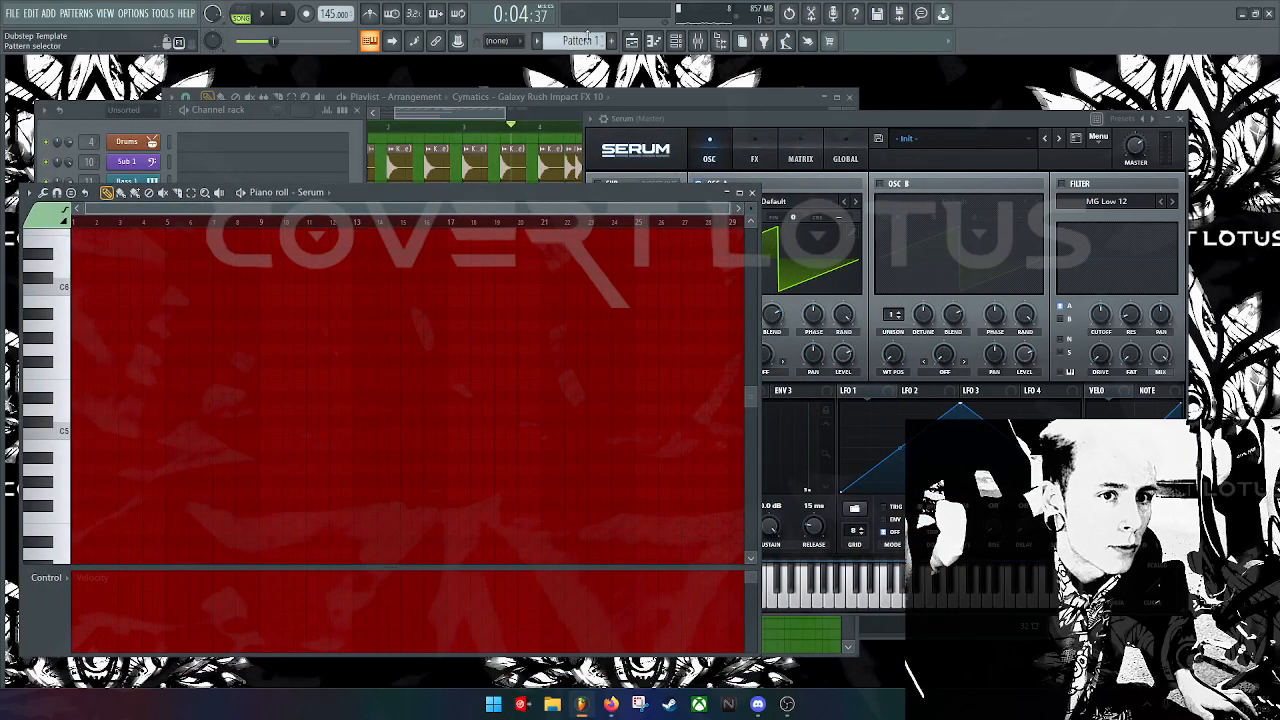
{"action": "left_click", "coordinate": [52, 409]}
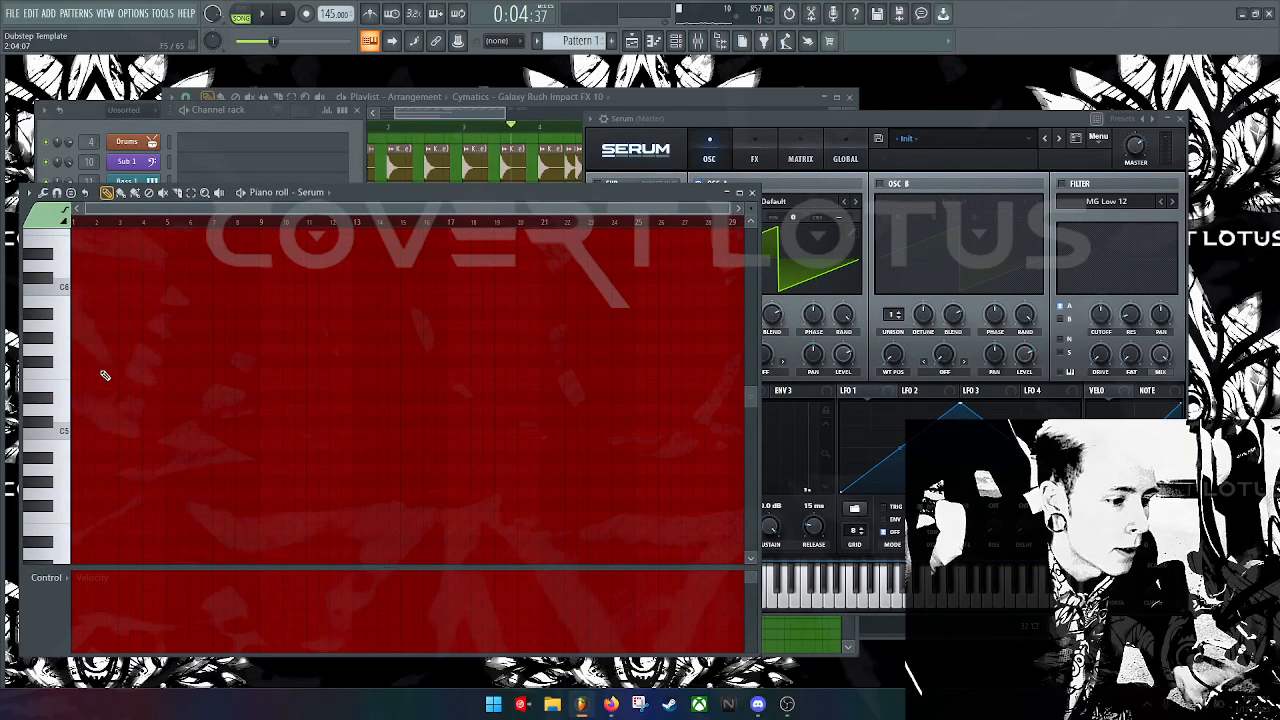
{"action": "key", "text": "x"}
{"action": "key", "text": "c"}
{"action": "key", "text": "x"}
{"action": "key", "text": "z"}
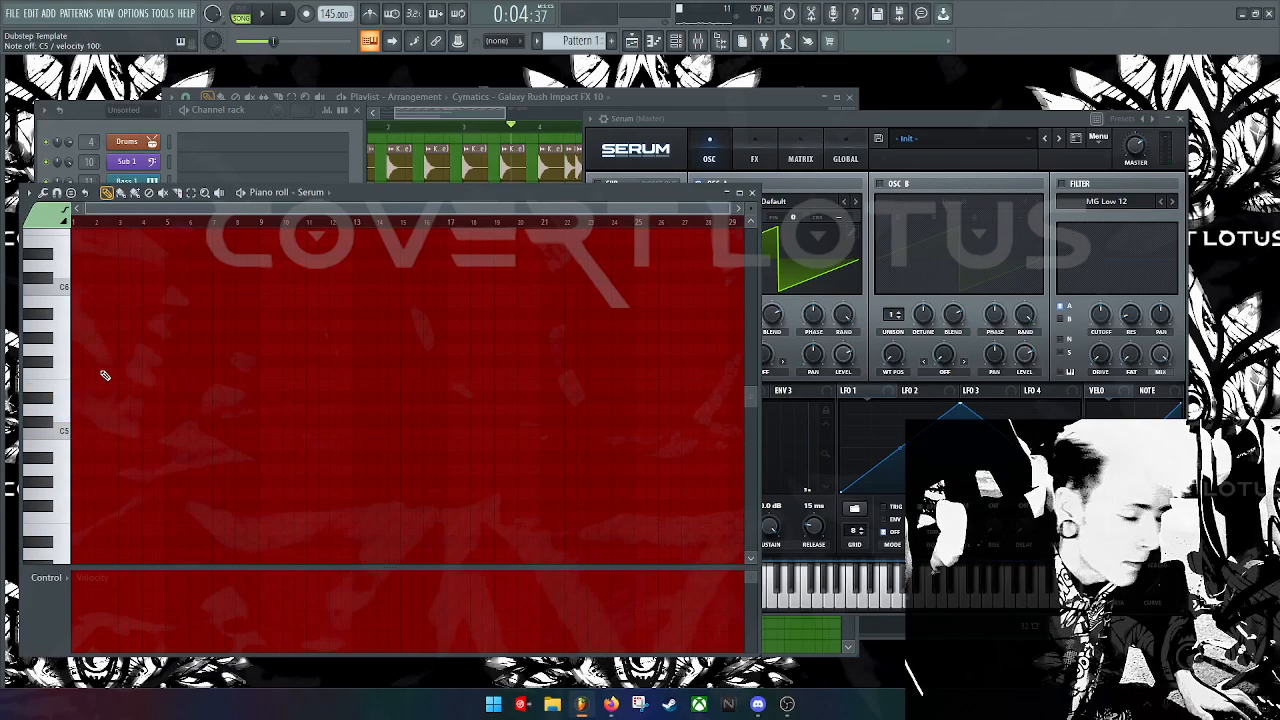
Step: Enable Serum's sub oscillator with the Pulse waveform at octave 0
{"action": "left_click", "coordinate": [873, 163]}
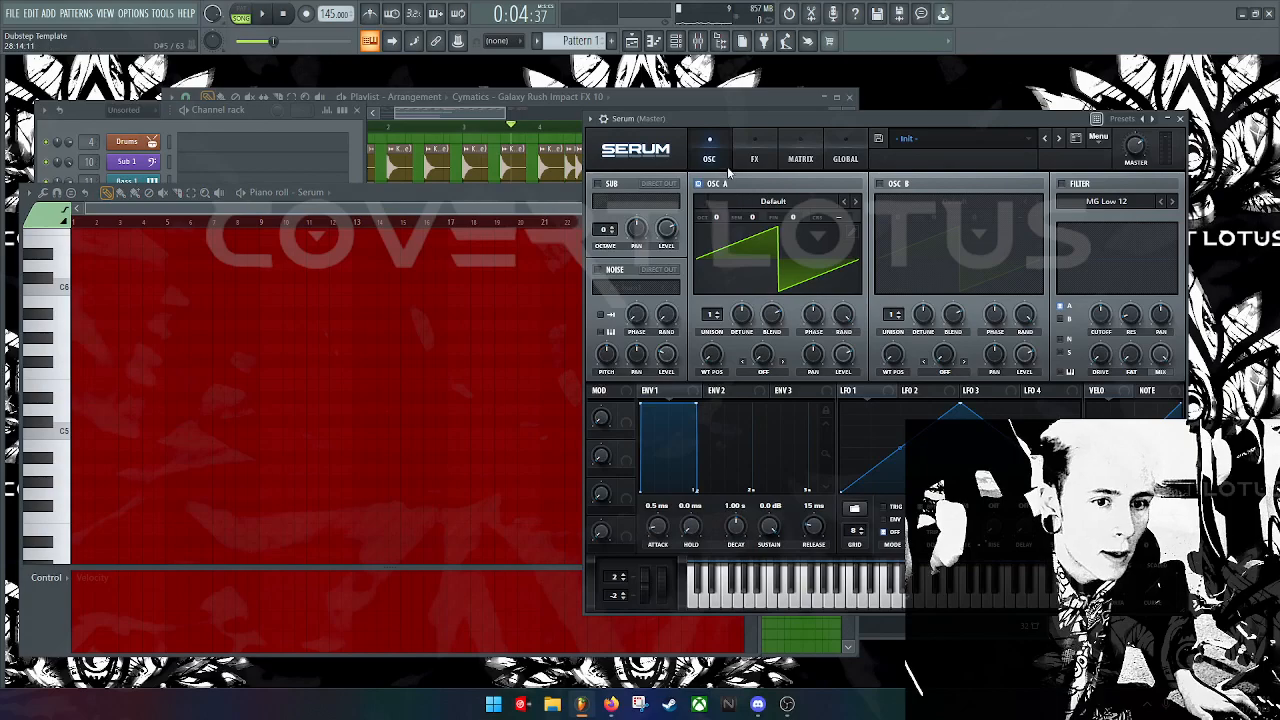
{"action": "left_click", "coordinate": [609, 186]}
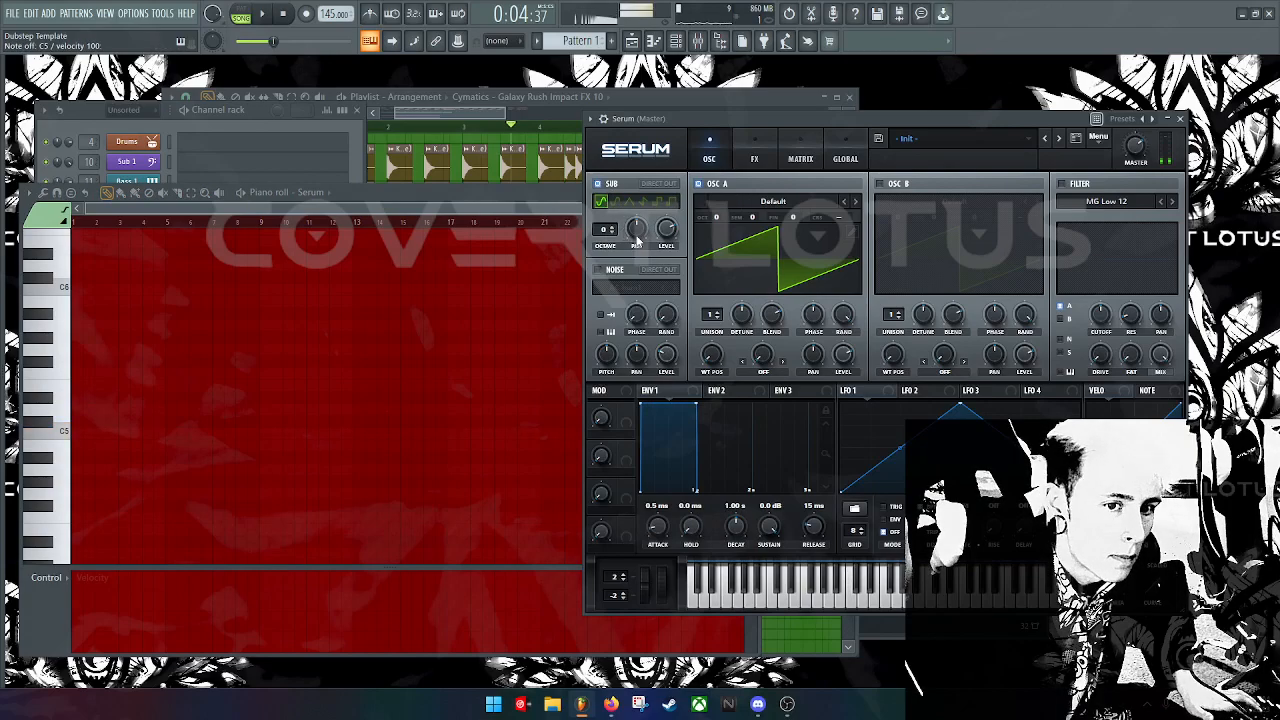
{"action": "mouse_move", "coordinate": [597, 235]}
{"action": "left_mouse_down"}
{"action": "mouse_move", "coordinate": [605, 264]}
{"action": "mouse_move", "coordinate": [604, 226]}
{"action": "left_mouse_up"}
{"action": "key", "text": "z"}
{"action": "key", "text": "z"}
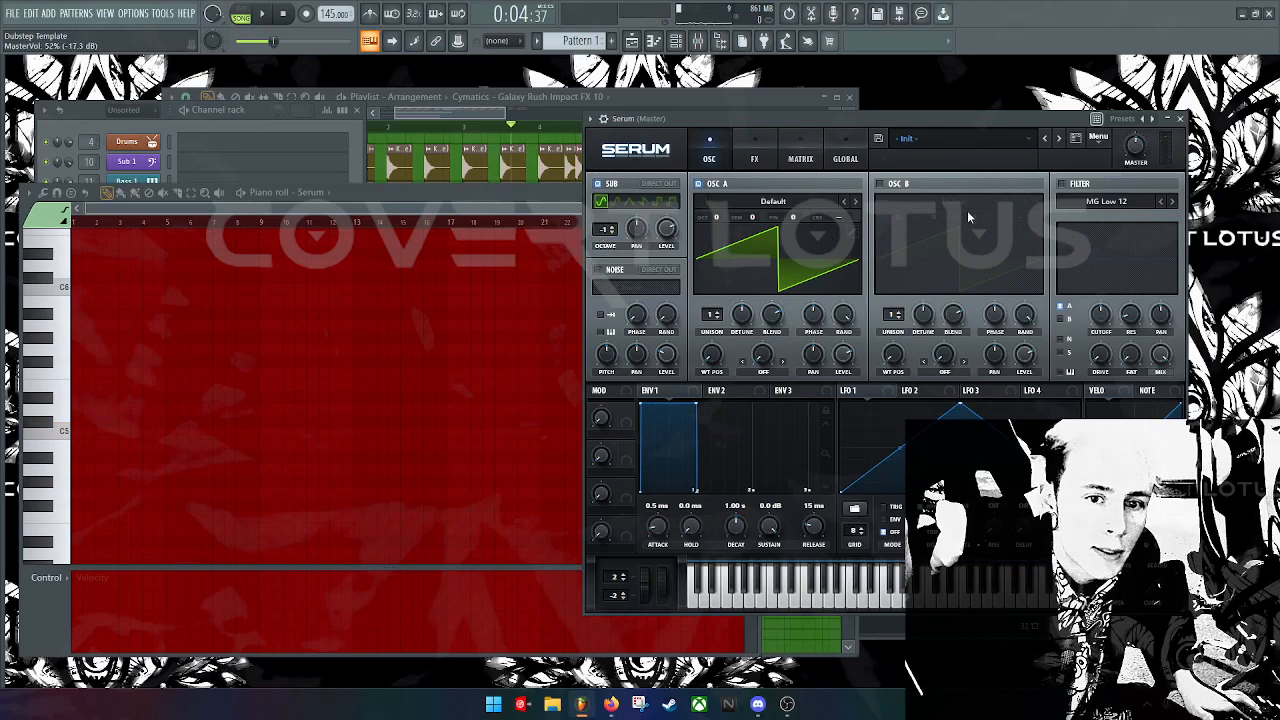
{"action": "key", "text": "z"}
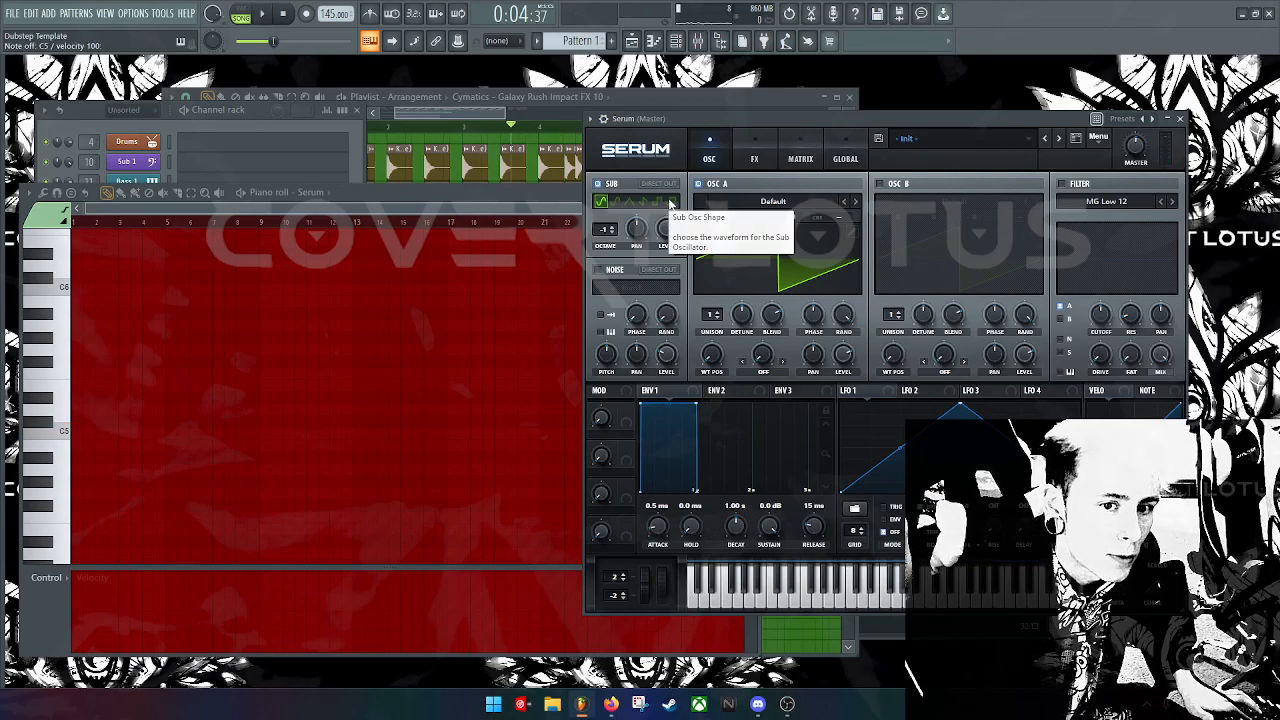
{"action": "left_click", "coordinate": [670, 203]}
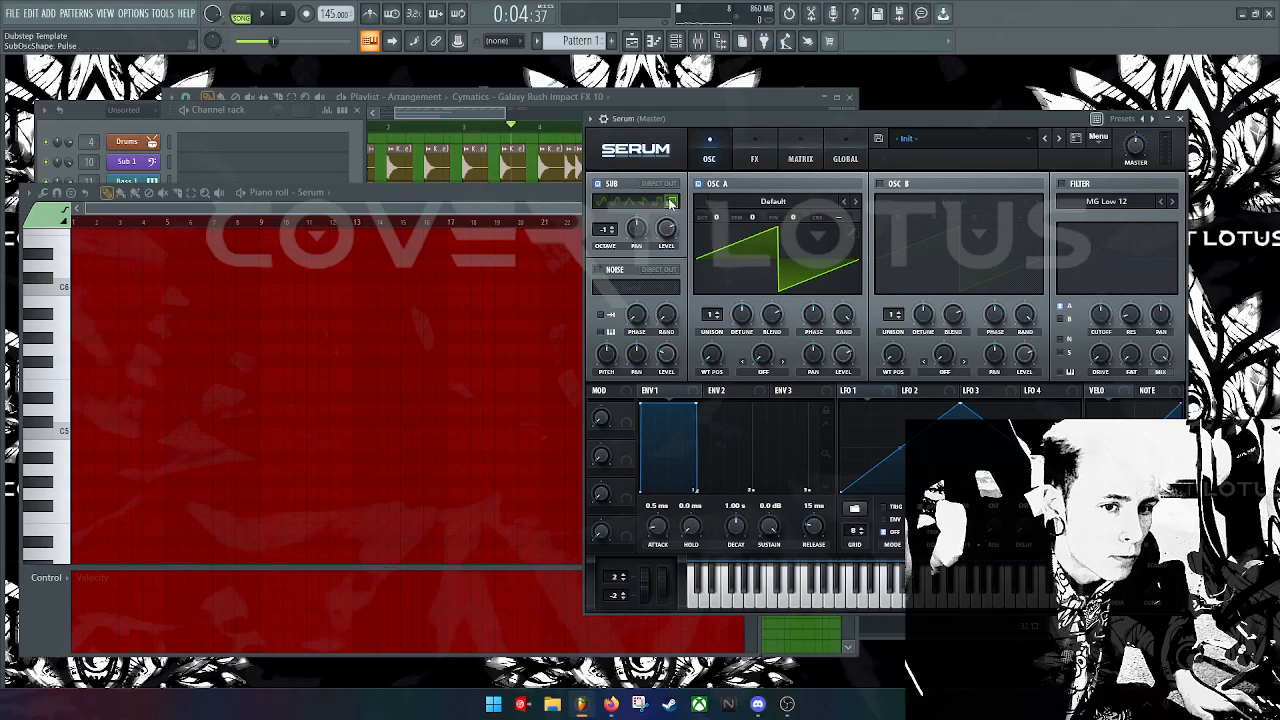
{"action": "key", "text": "z"}
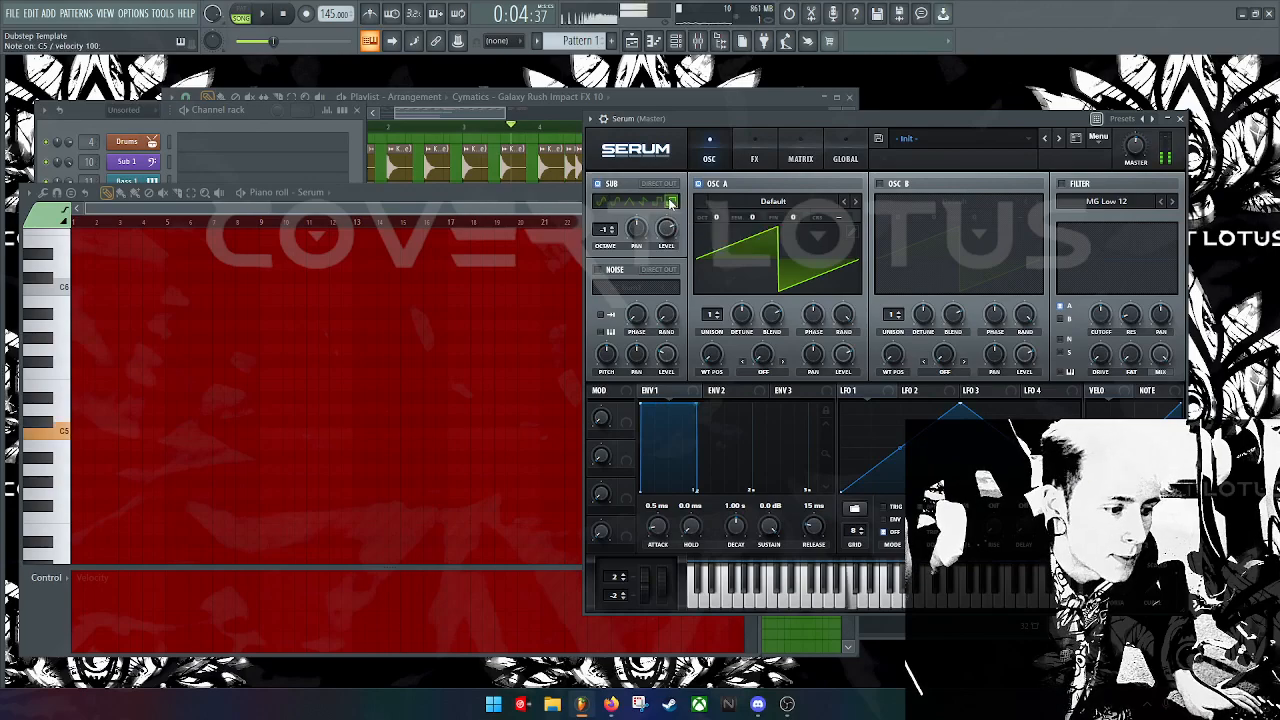
{"action": "left_click", "coordinate": [657, 203]}
{"action": "key", "text": "z"}
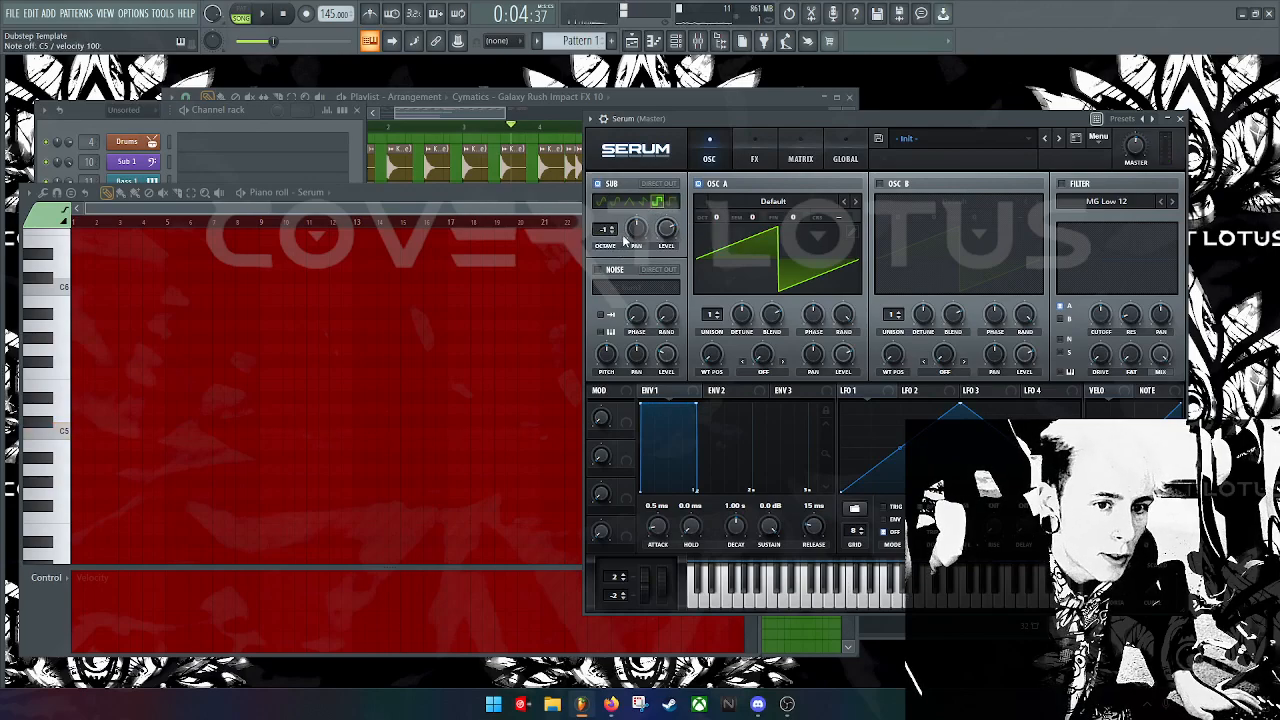
{"action": "left_click", "coordinate": [612, 227]}
{"action": "left_click", "coordinate": [670, 203]}
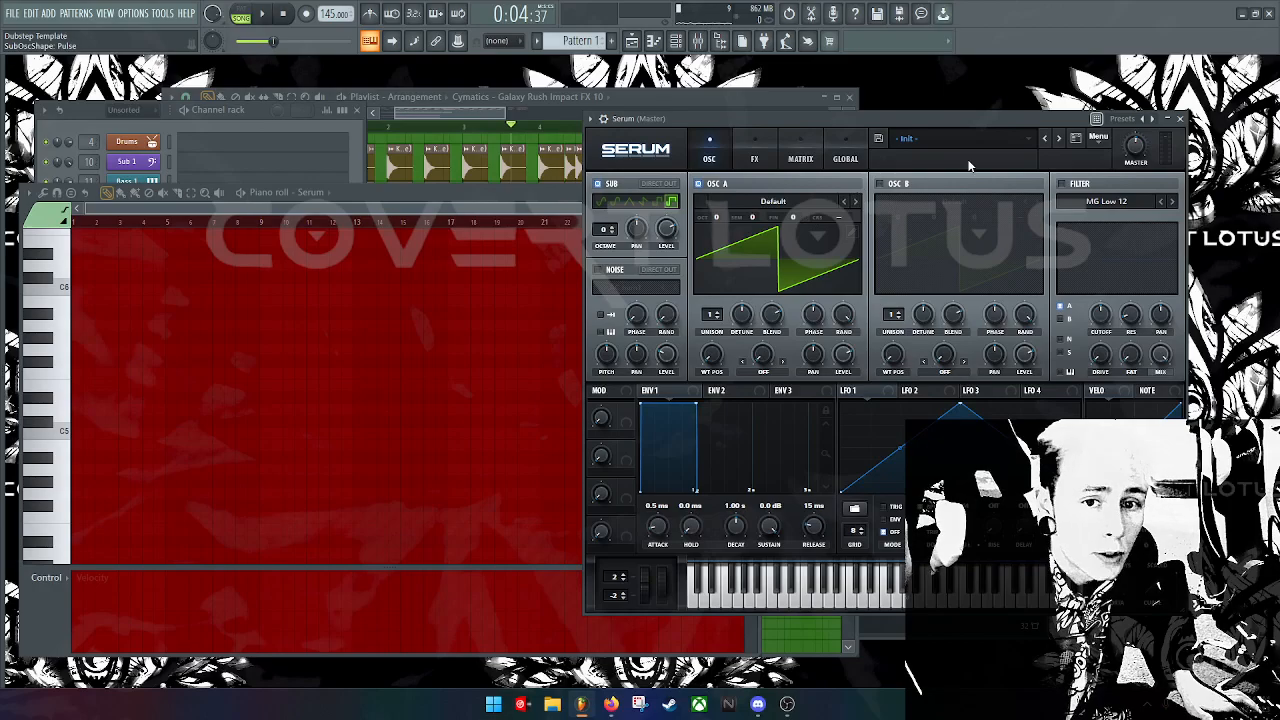
{"action": "left_click_drag", "start_coordinate": [889, 119], "coordinate": [592, 110]}
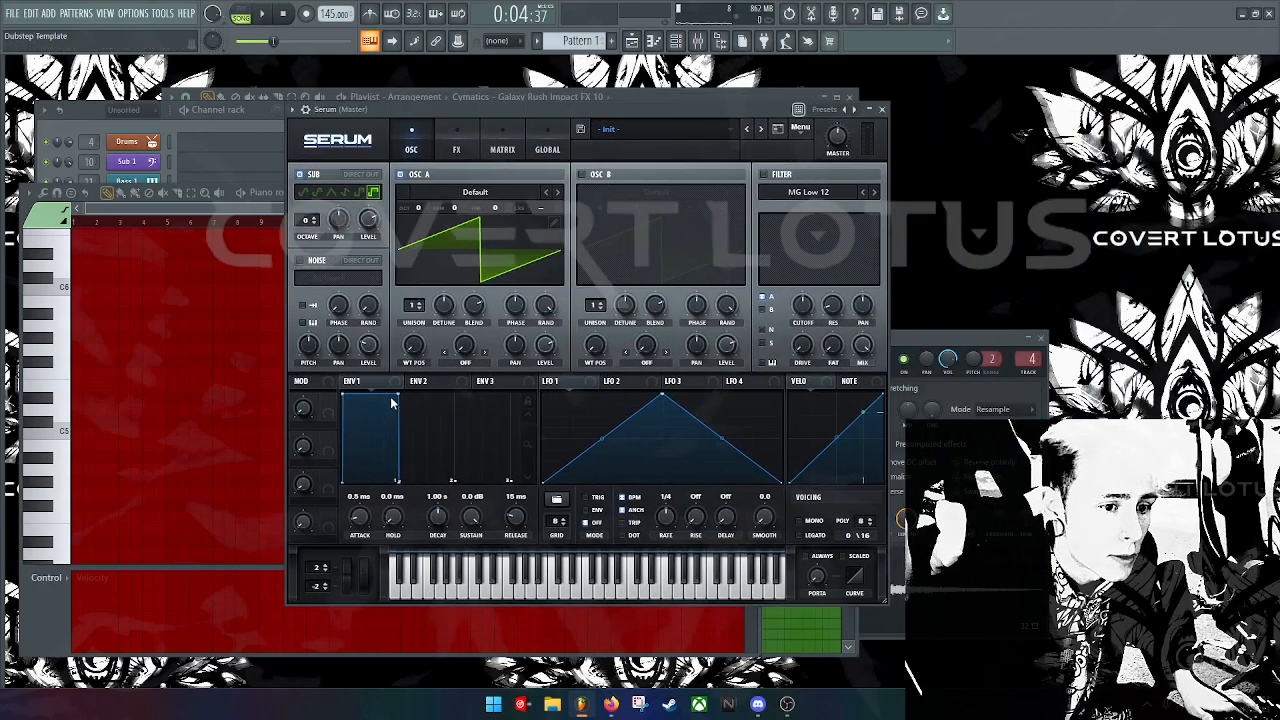
{"action": "left_click_drag", "start_coordinate": [357, 521], "coordinate": [469, 456]}
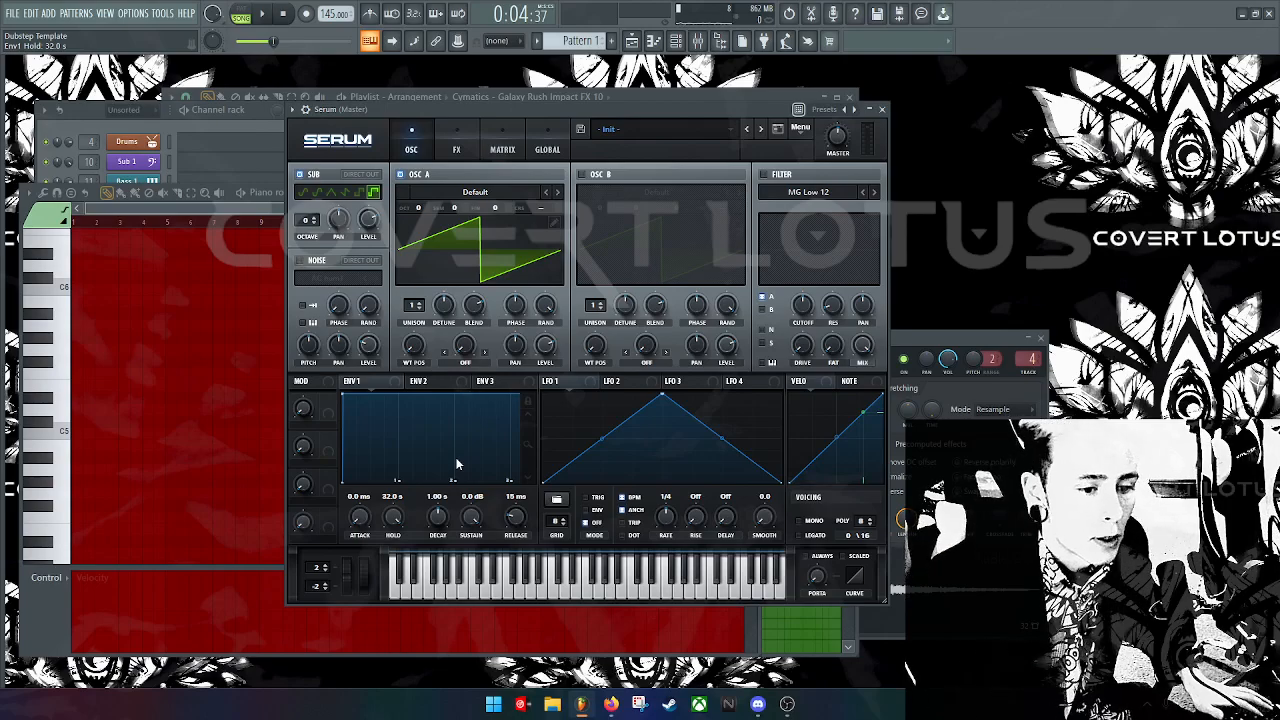
{"action": "key", "text": "s"}
{"action": "key", "text": "s"}
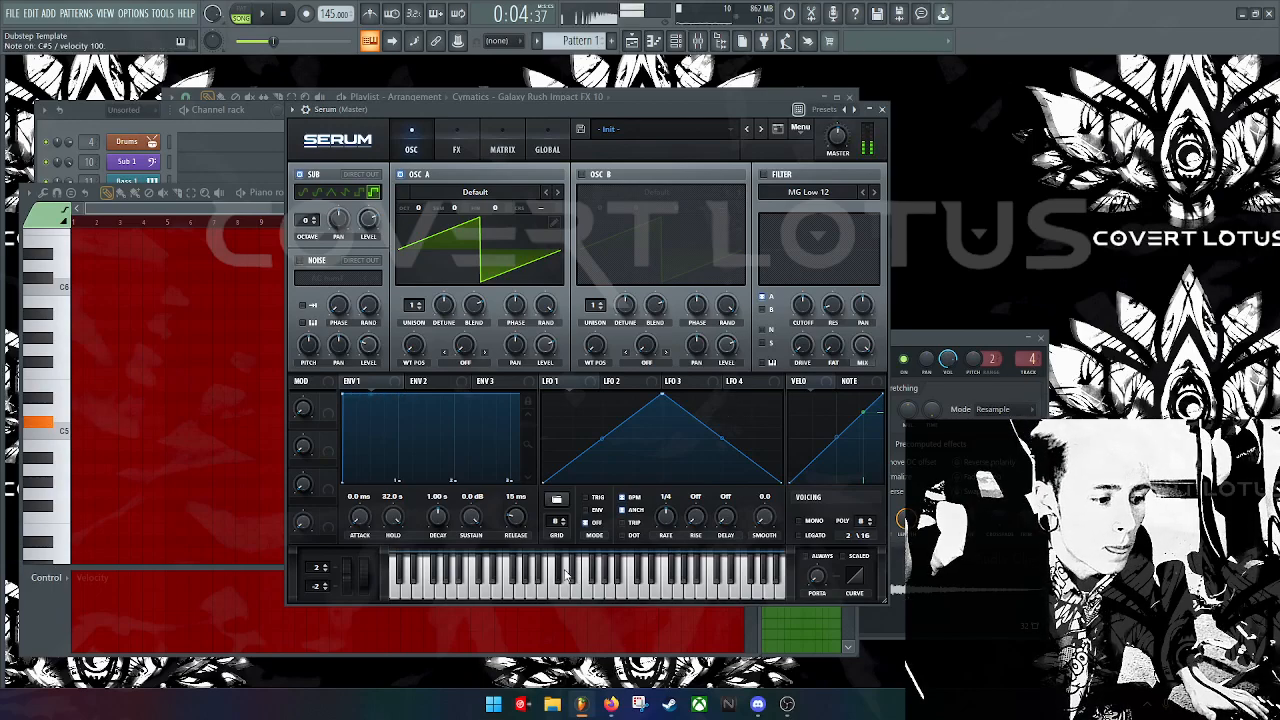
{"action": "key", "text": "s"}
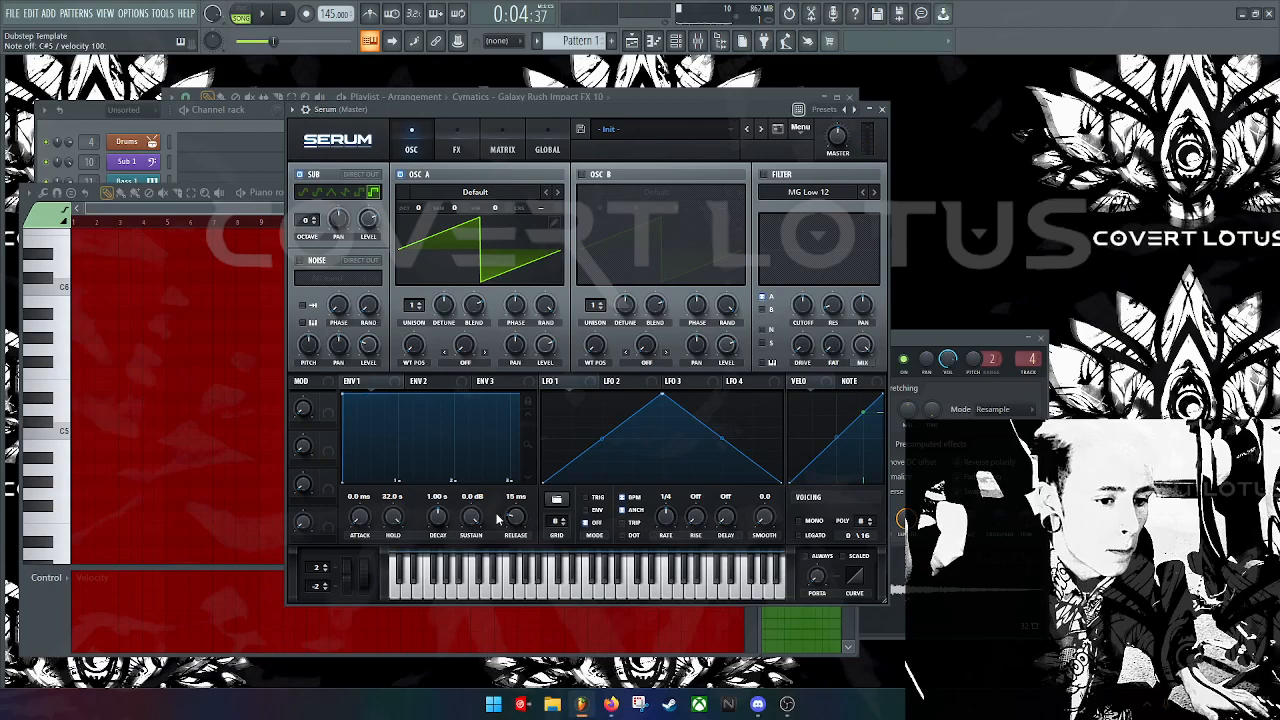
{"action": "key", "text": "s"}
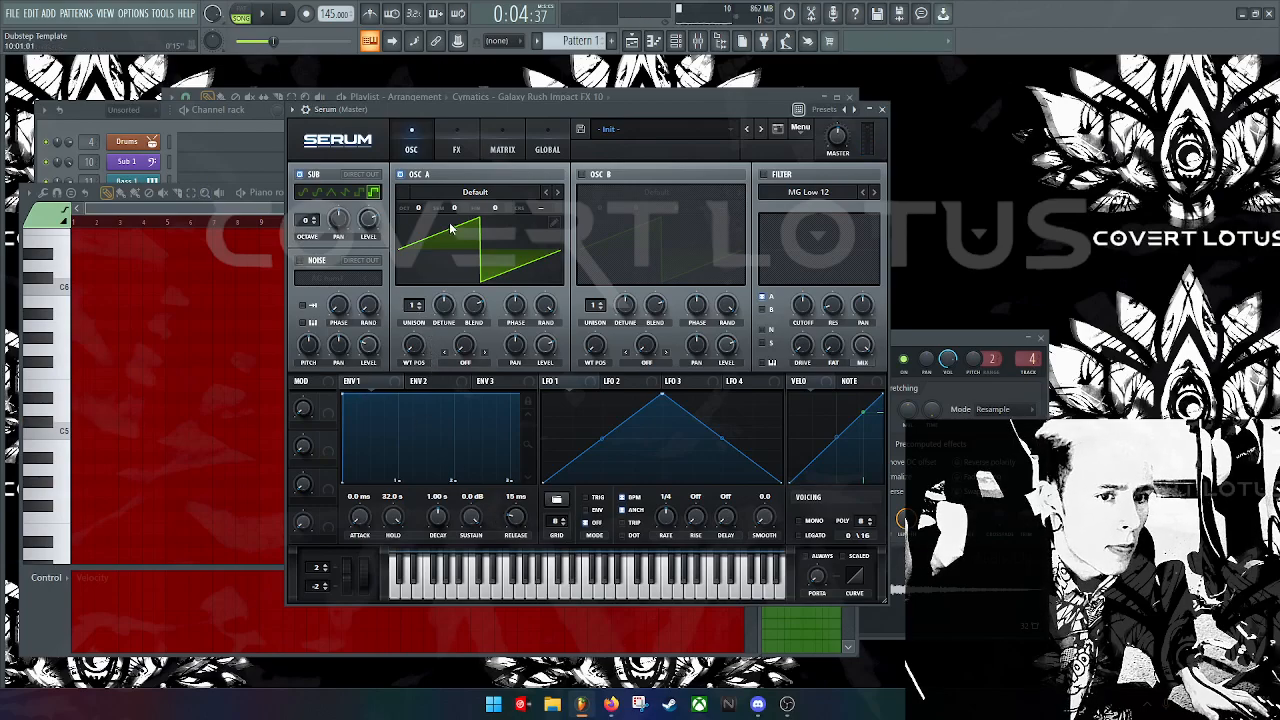
Step: Load the Spectral Monster 1 [SL] wavetable into oscillator A
{"action": "left_click", "coordinate": [506, 194]}
{"action": "mouse_move", "coordinate": [485, 244]}
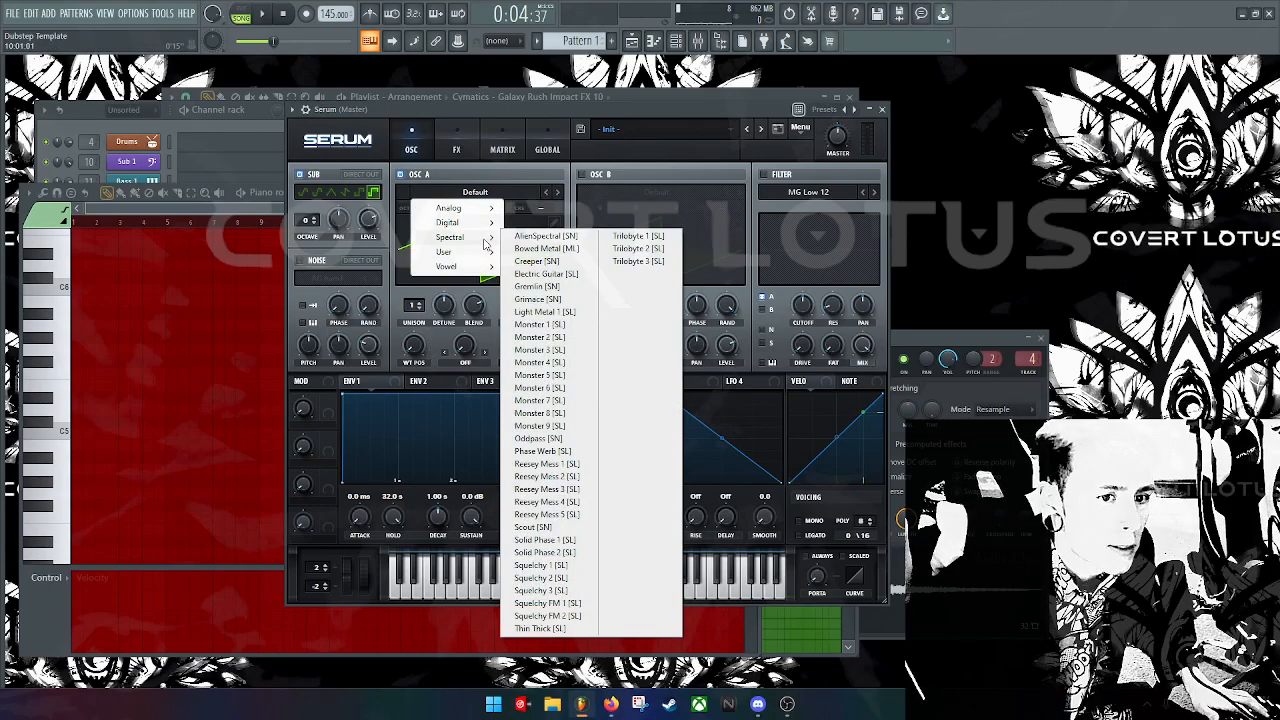
{"action": "left_click", "coordinate": [560, 325]}
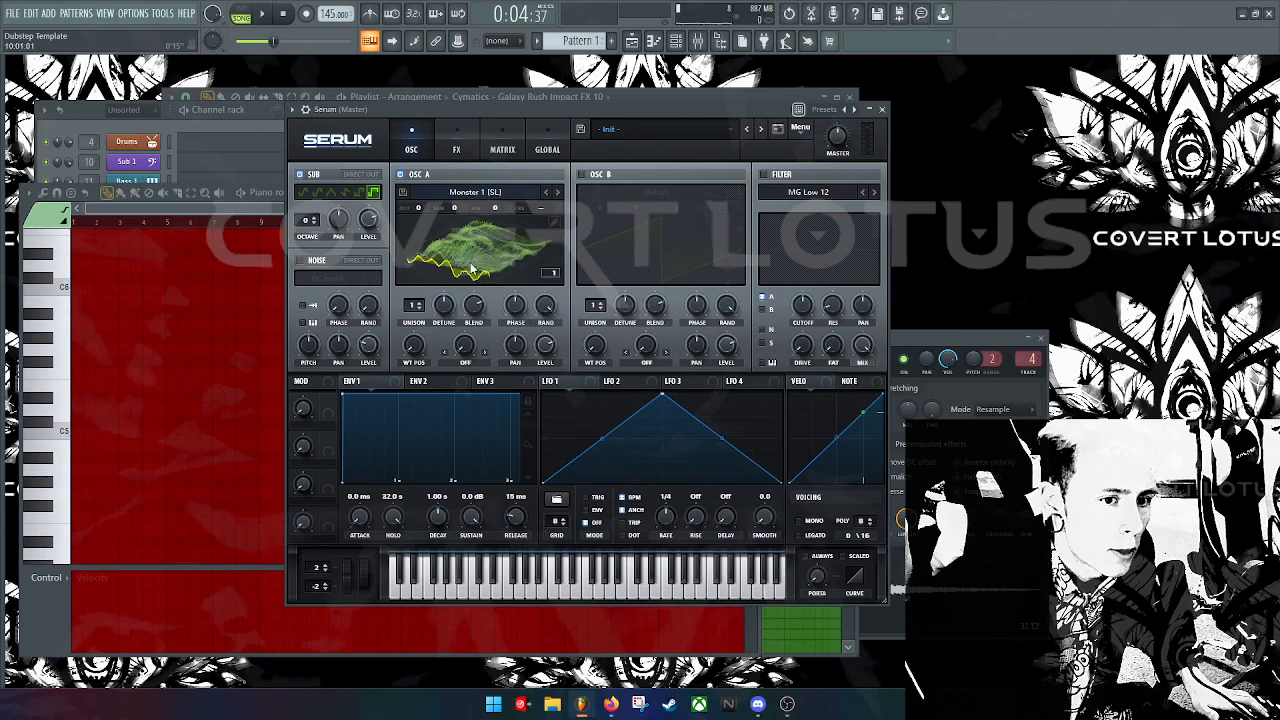
{"action": "key", "text": "s"}
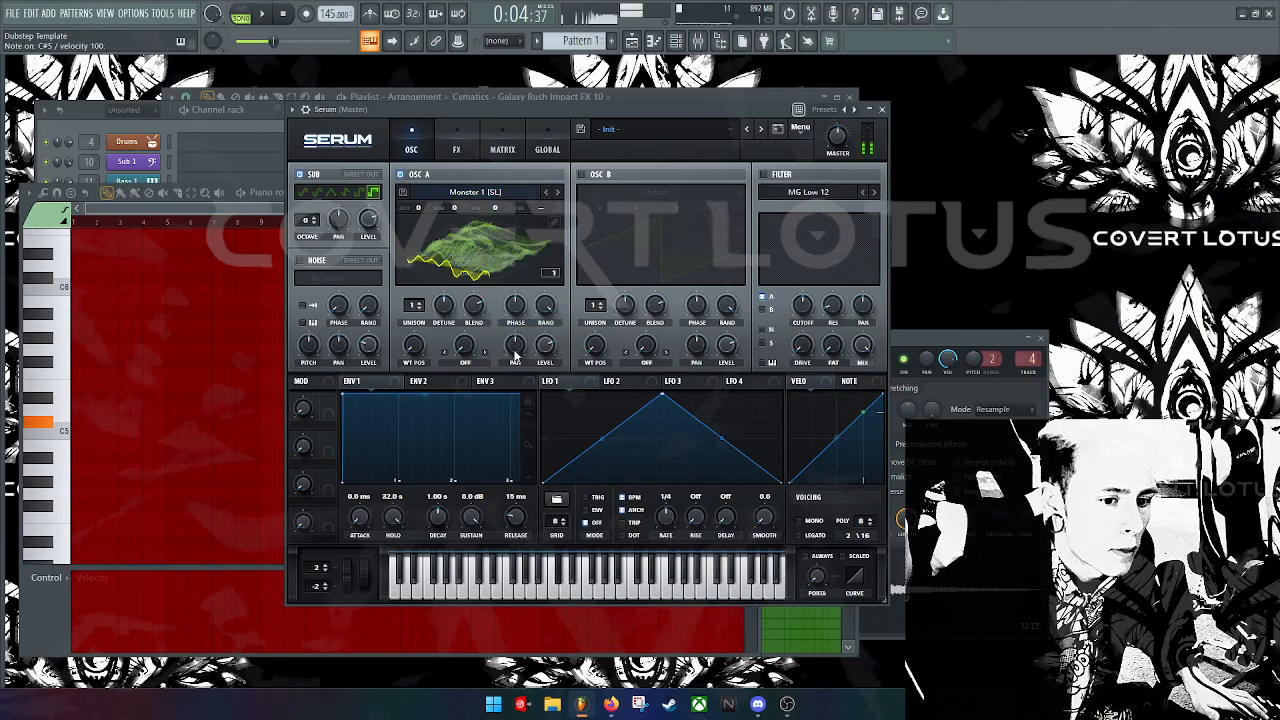
Step: Route LFO 1 to oscillator A's phase and lower the modulation amount
{"action": "left_click", "coordinate": [611, 381]}
{"action": "left_click", "coordinate": [672, 381]}
{"action": "left_click", "coordinate": [734, 381]}
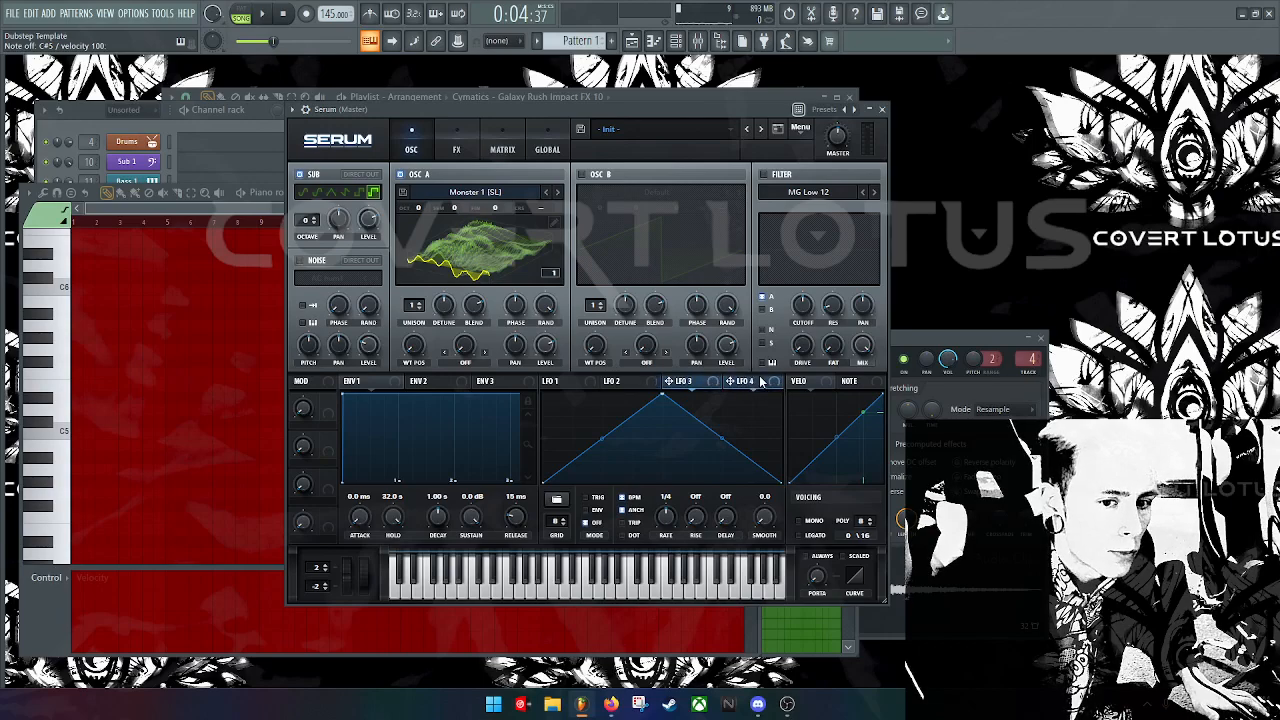
{"action": "left_click", "coordinate": [560, 381]}
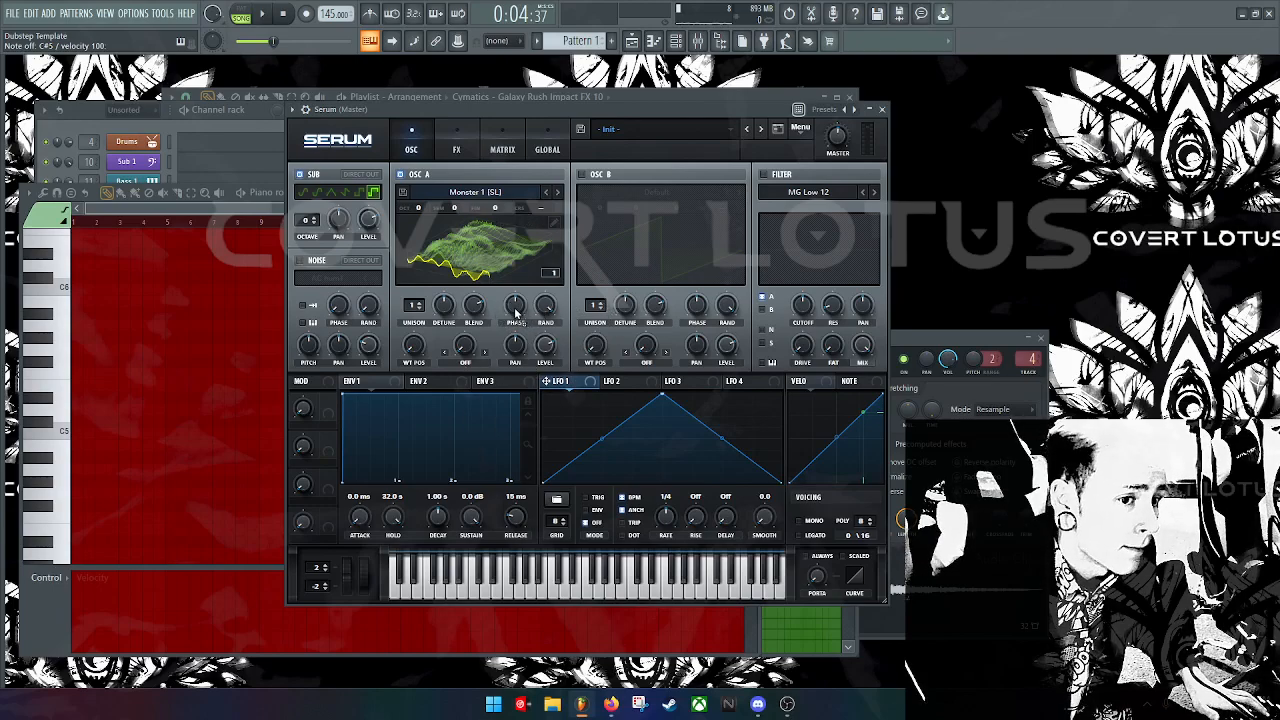
{"action": "left_click_drag", "start_coordinate": [516, 313], "coordinate": [505, 273]}
{"action": "key", "text": "s"}
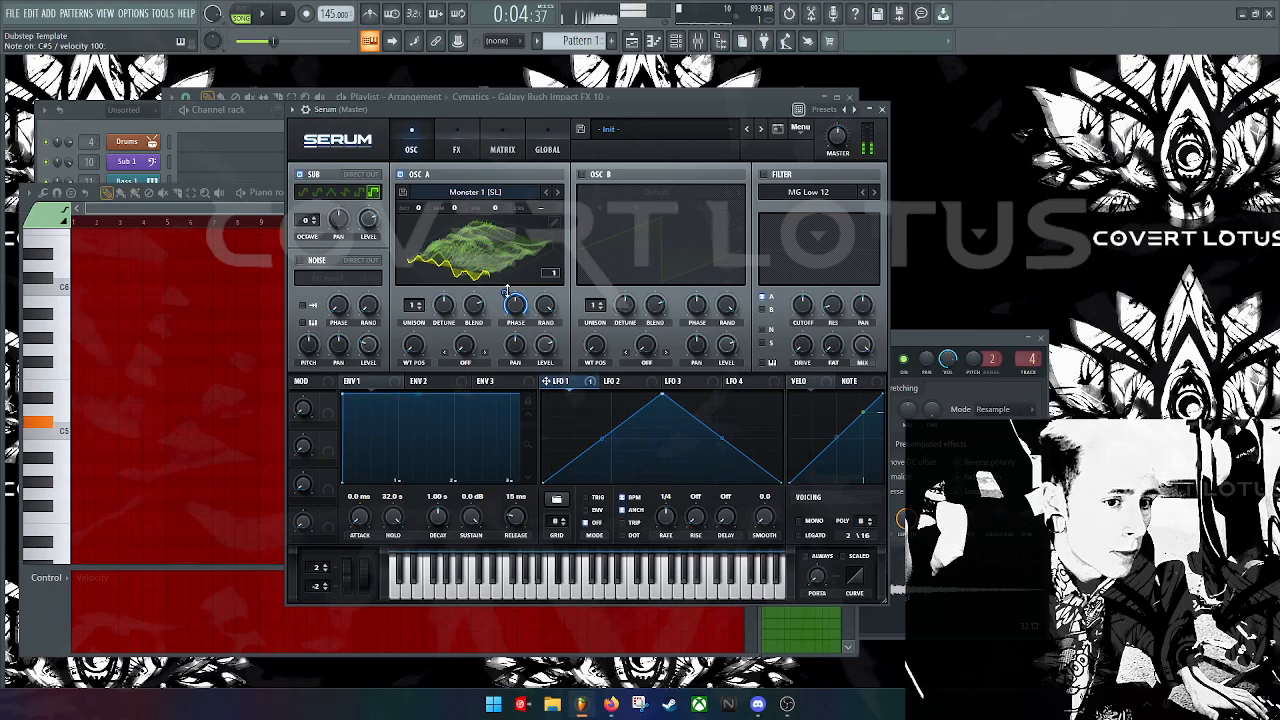
{"action": "right_click", "coordinate": [507, 298]}
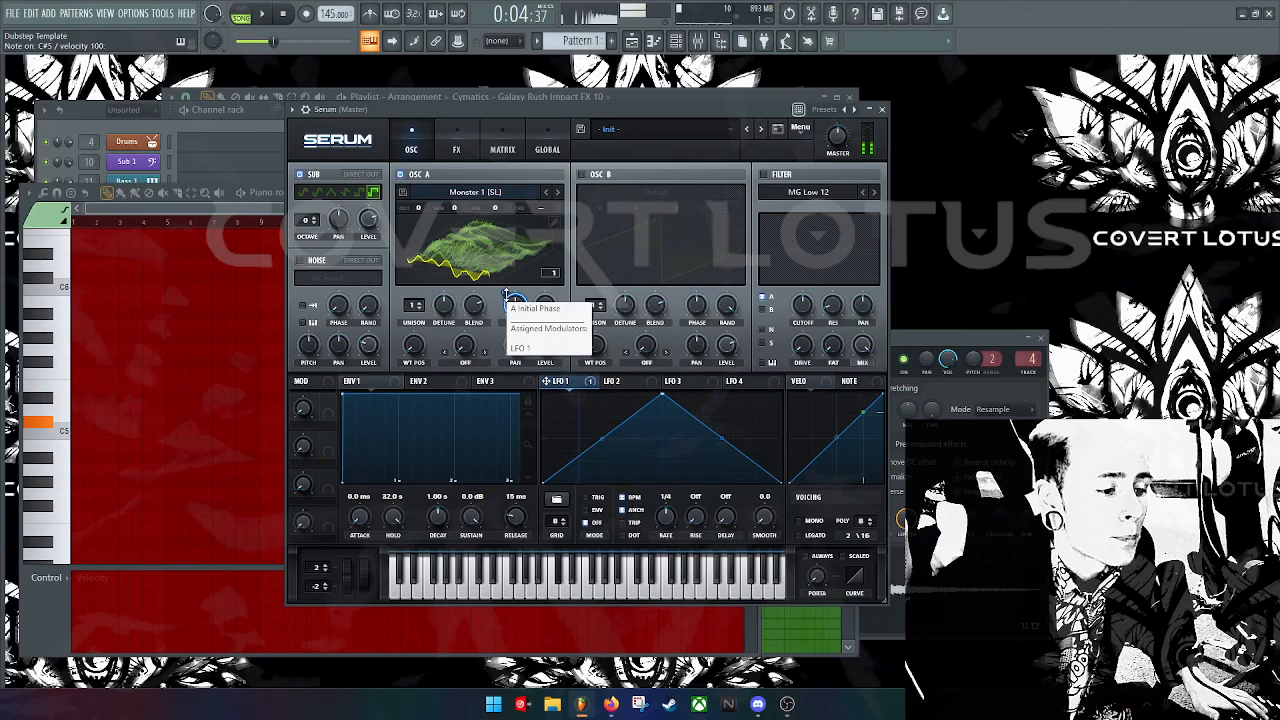
{"action": "left_click", "coordinate": [507, 291]}
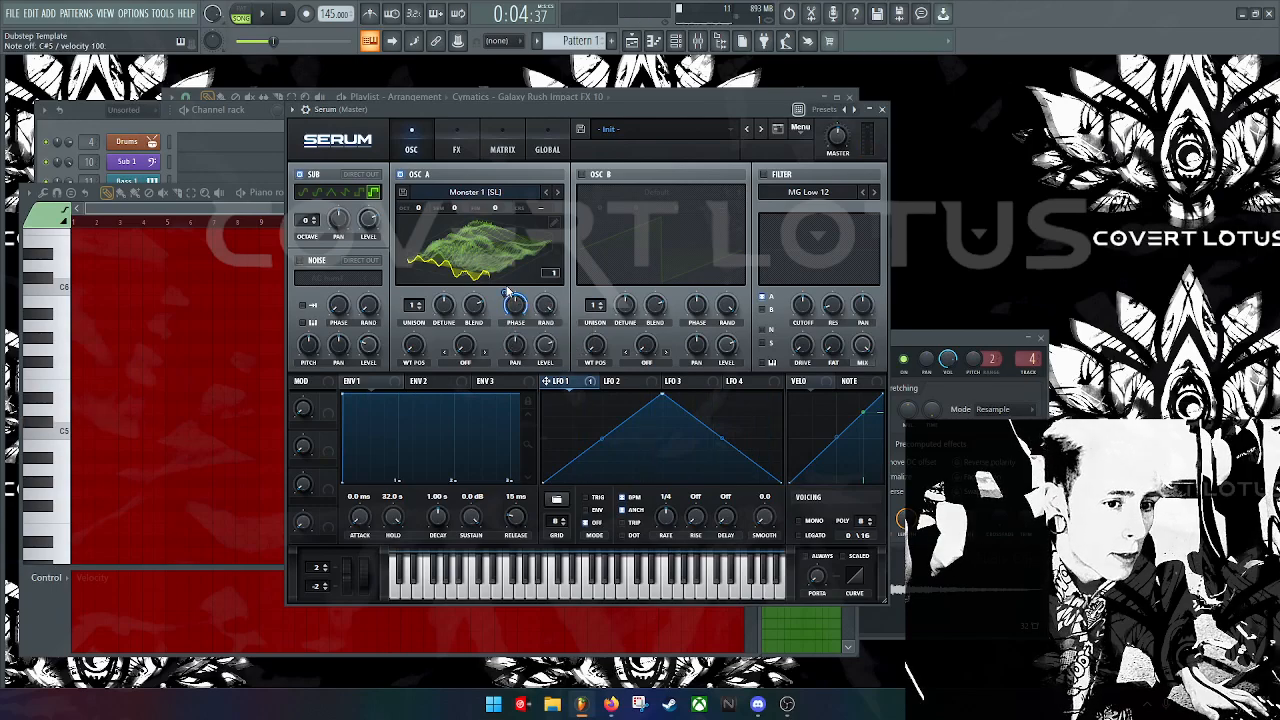
{"action": "mouse_move", "coordinate": [504, 292]}
{"action": "left_click_drag", "start_coordinate": [502, 323], "coordinate": [503, 332]}
{"action": "key", "text": "s"}
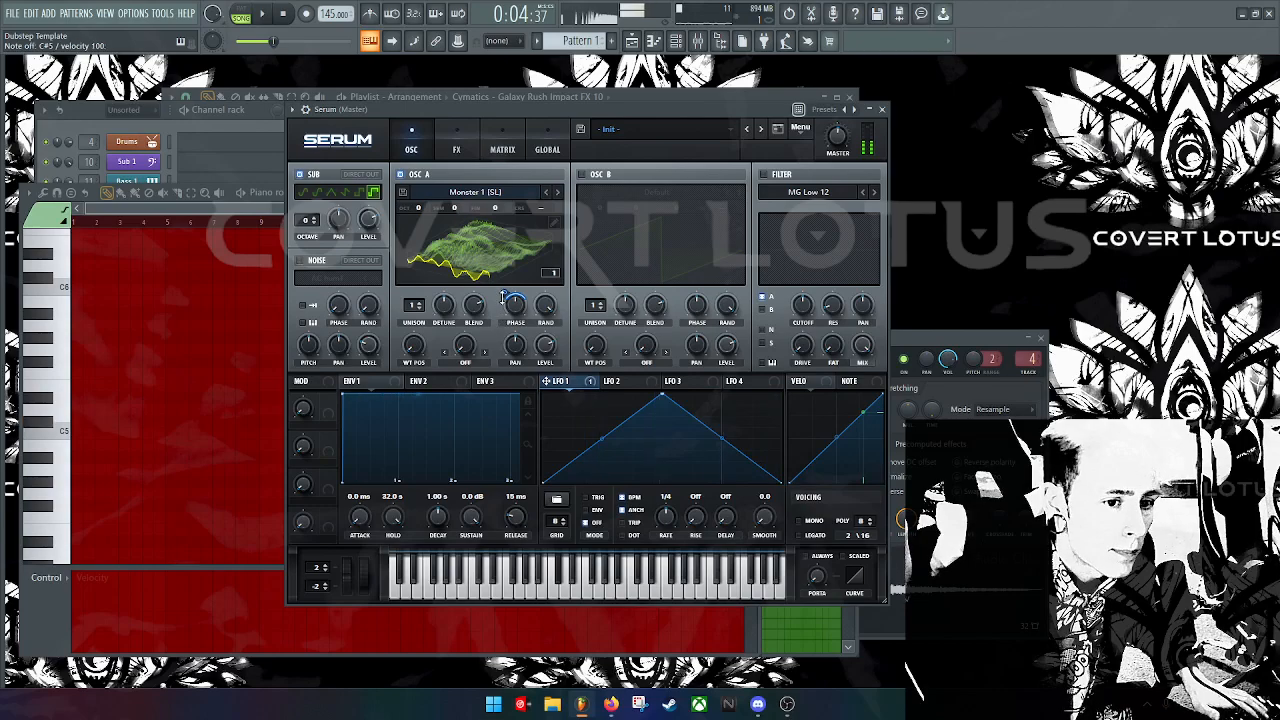
Step: Slow LFO 1 to a one-bar rate and tune oscillator A down in semitones
{"action": "left_click_drag", "start_coordinate": [669, 521], "coordinate": [665, 532]}
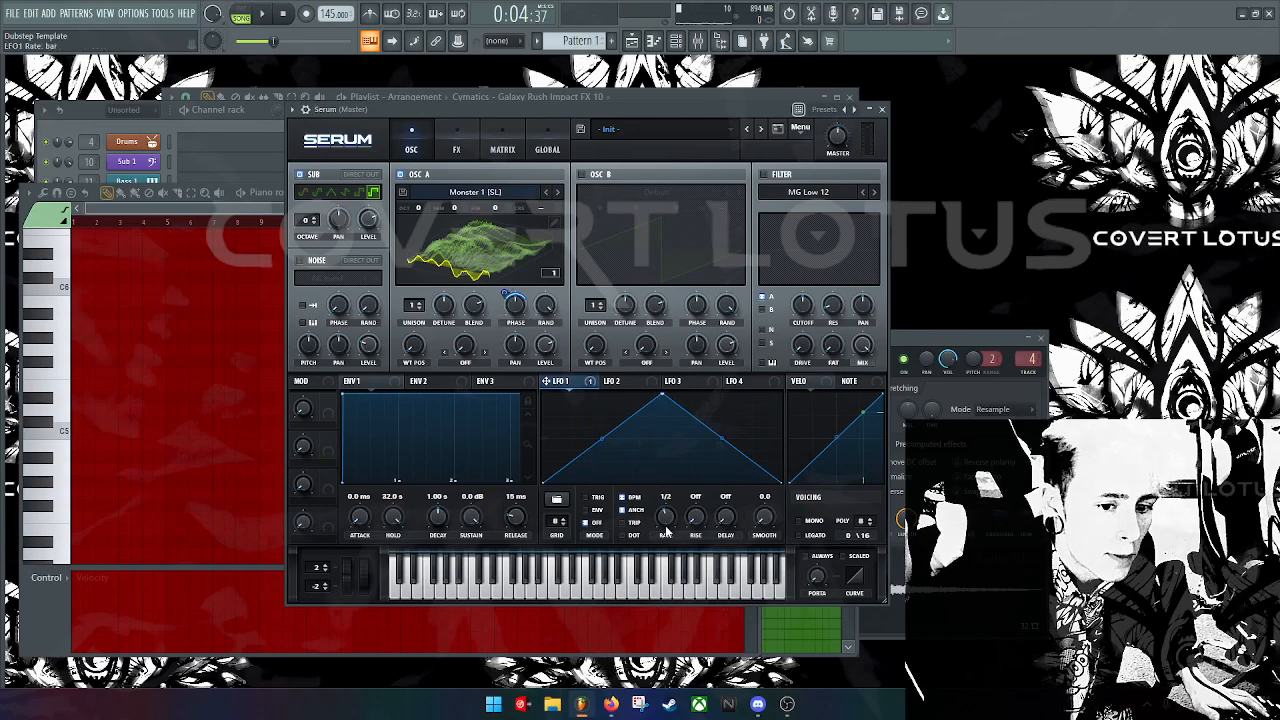
{"action": "key", "text": "s"}
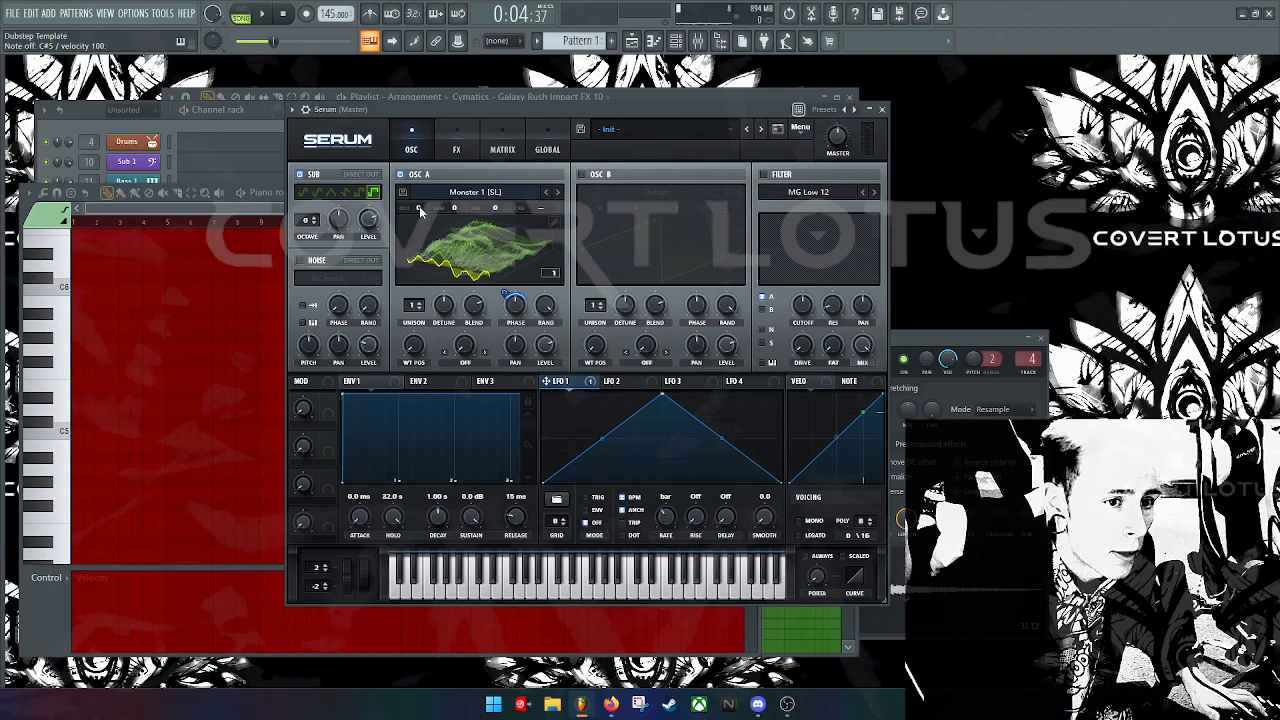
{"action": "mouse_move", "coordinate": [422, 217]}
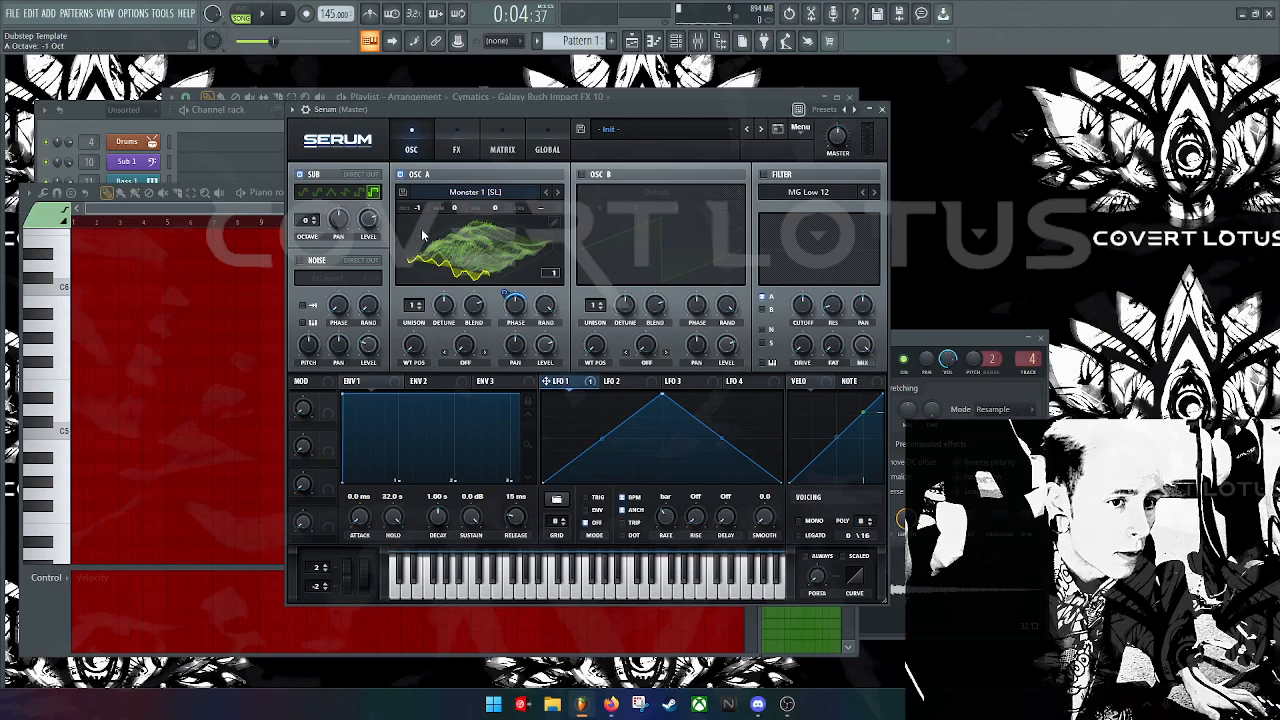
{"action": "left_click_drag", "start_coordinate": [455, 210], "coordinate": [456, 218]}
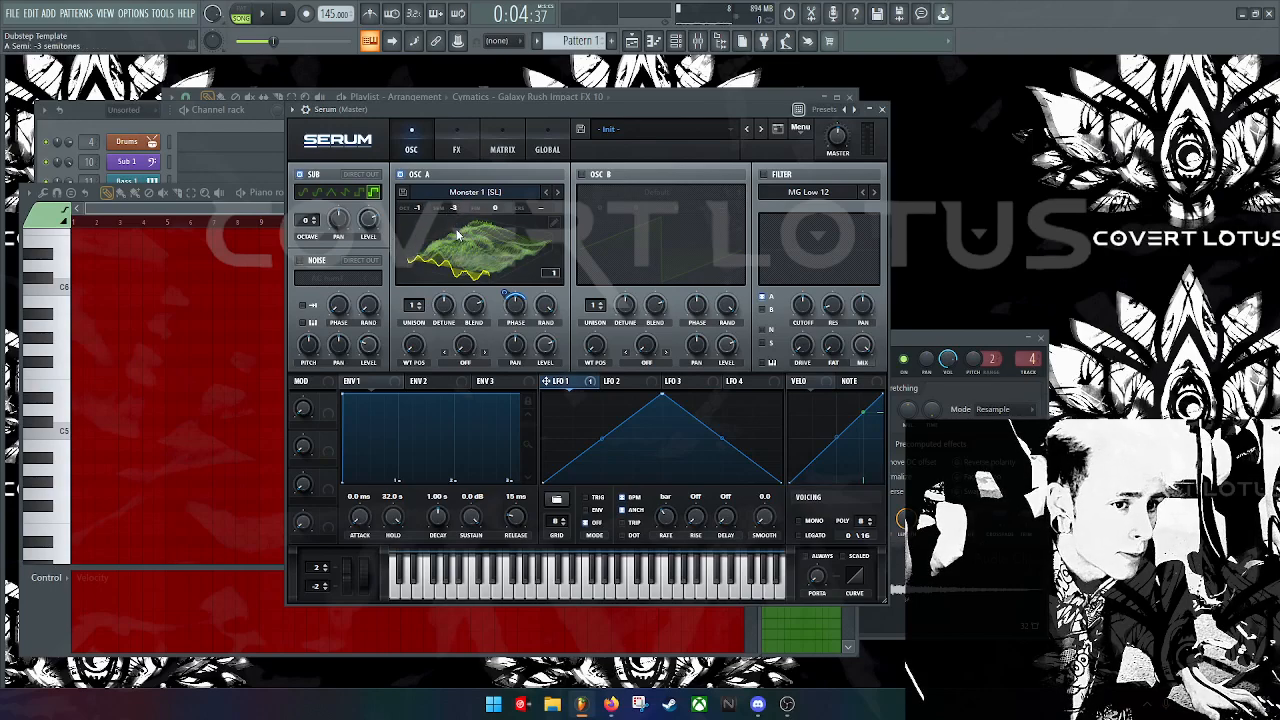
{"action": "key", "text": "2"}
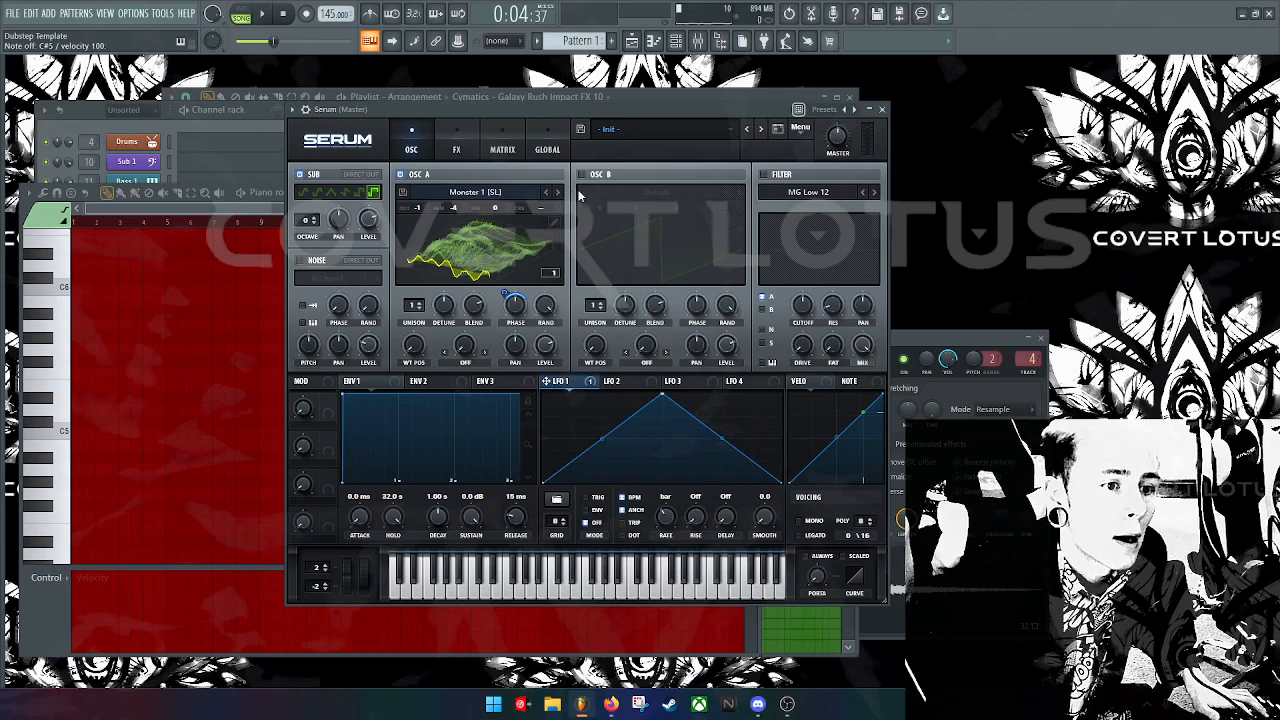
Step: Switch the sub oscillator to a sine wave at octave -1
{"action": "left_click", "coordinate": [304, 195]}
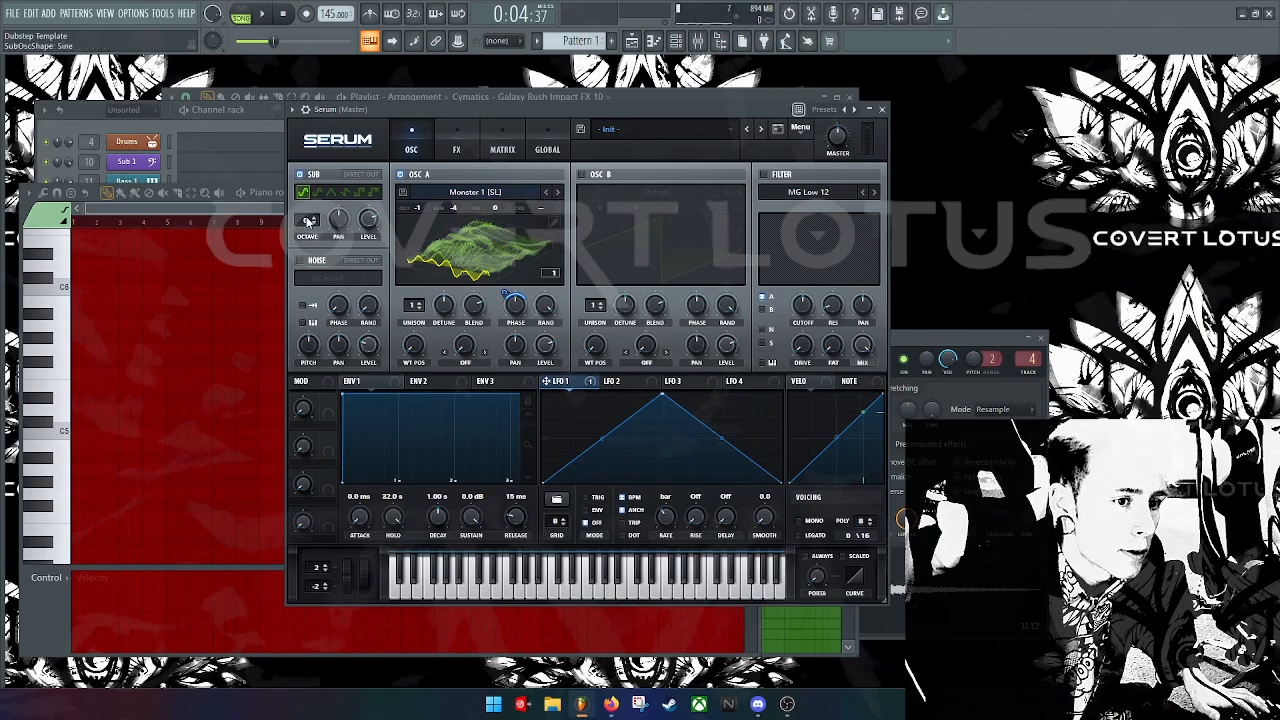
{"action": "left_click_drag", "start_coordinate": [308, 222], "coordinate": [312, 228]}
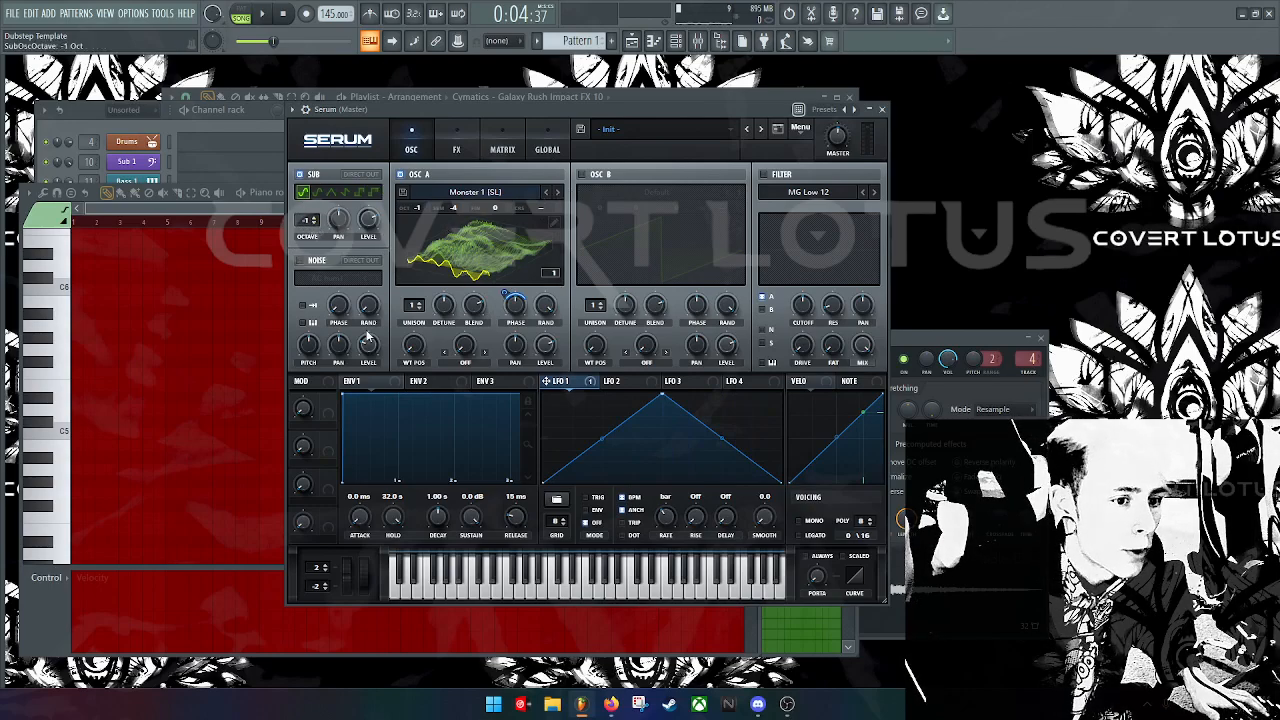
{"action": "key", "text": "2"}
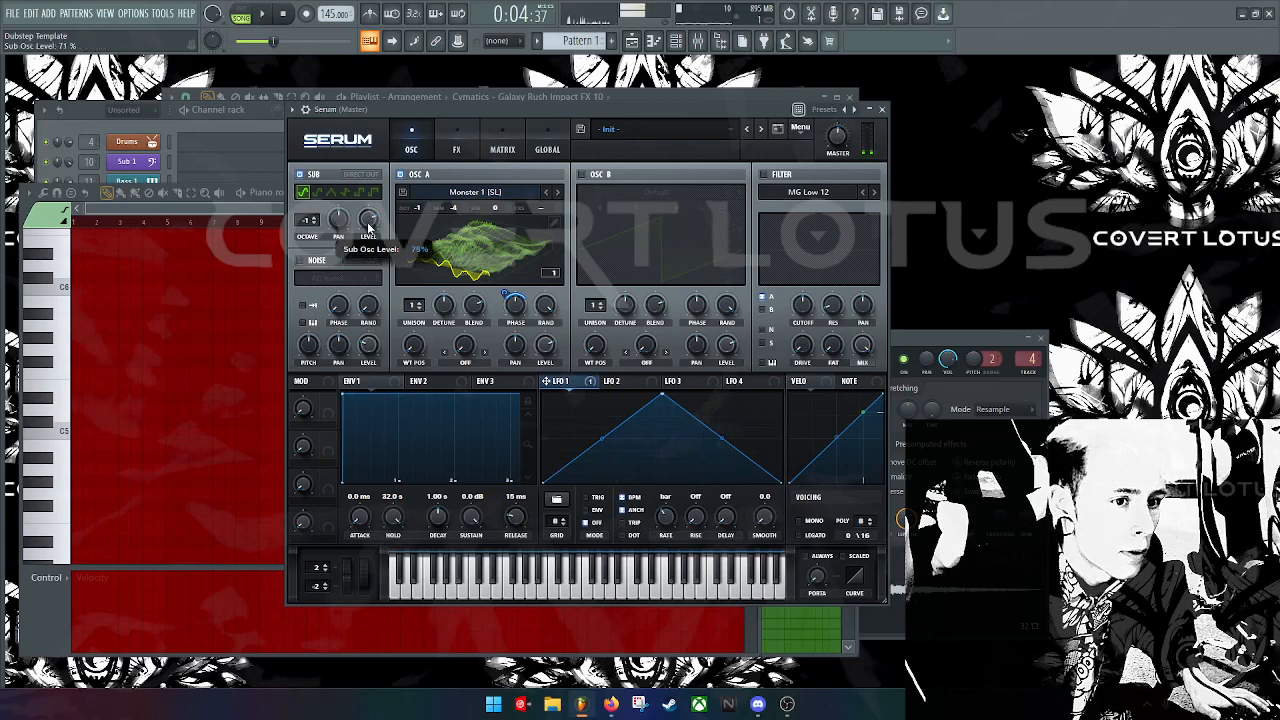
{"action": "key", "text": "2"}
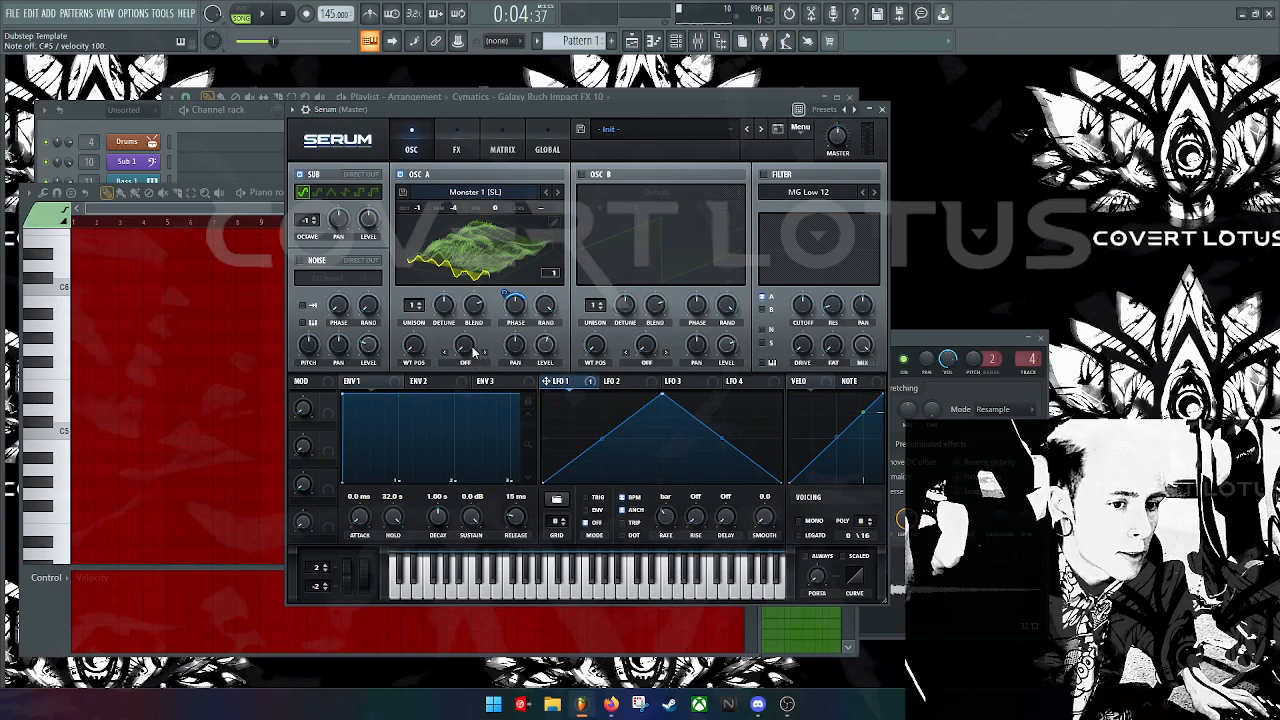
Step: Give oscillator A a Sync Window warp
{"action": "left_click", "coordinate": [475, 226]}
{"action": "left_click", "coordinate": [484, 352]}
{"action": "left_click", "coordinate": [484, 352]}
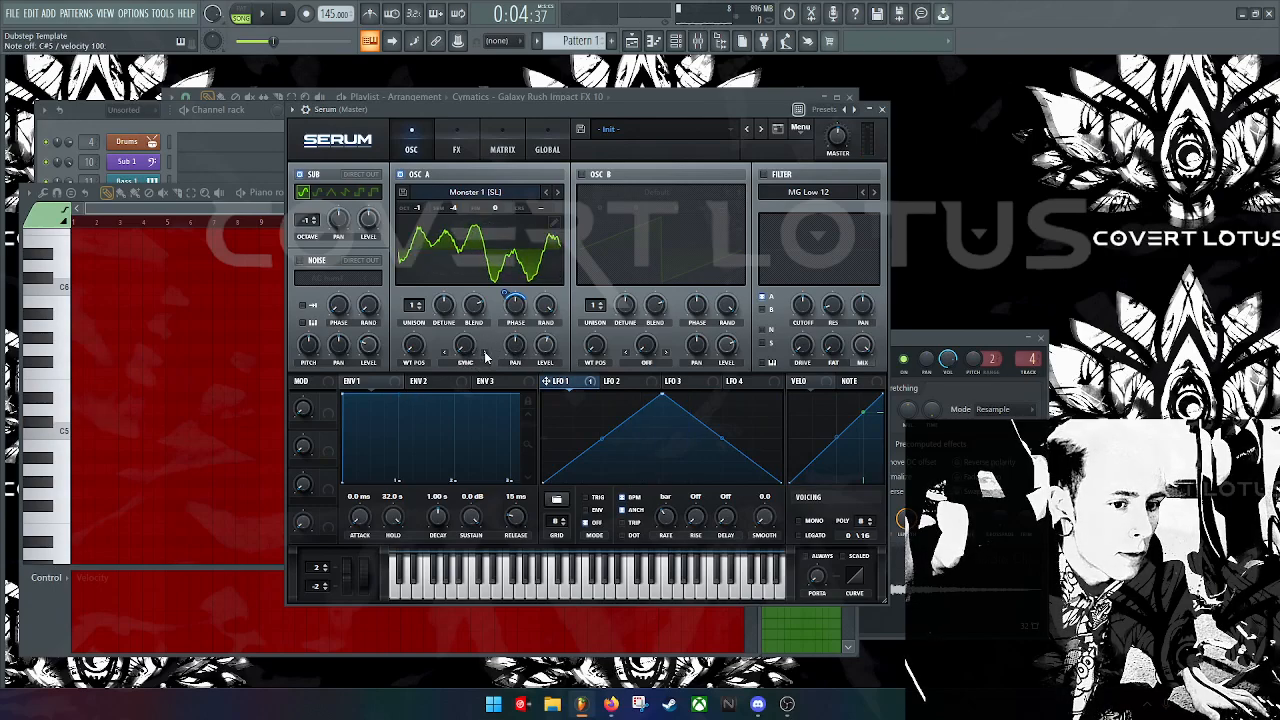
{"action": "key", "text": "2"}
{"action": "key", "text": "2"}
{"action": "left_click", "coordinate": [485, 353]}
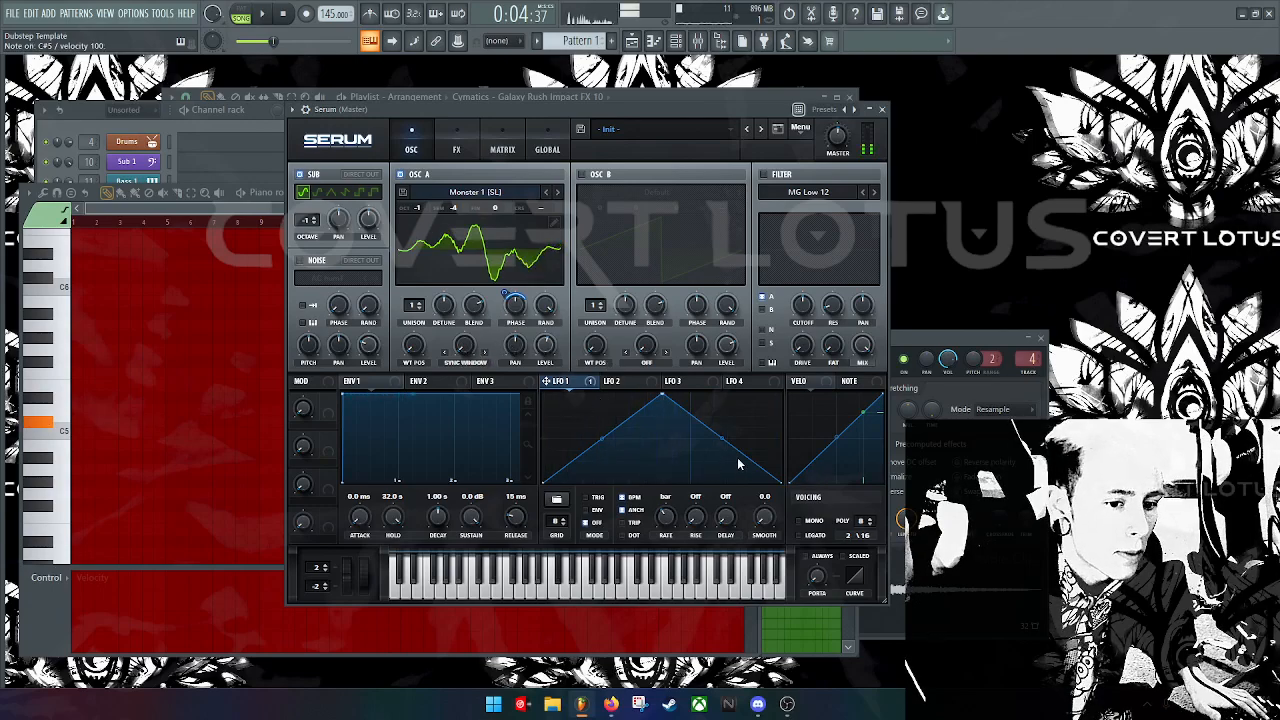
Step: Select LFO 2's settings and switch on oscillator B
{"action": "left_click", "coordinate": [610, 383]}
{"action": "left_click", "coordinate": [578, 383]}
{"action": "left_click", "coordinate": [612, 384]}
{"action": "key", "text": "s"}
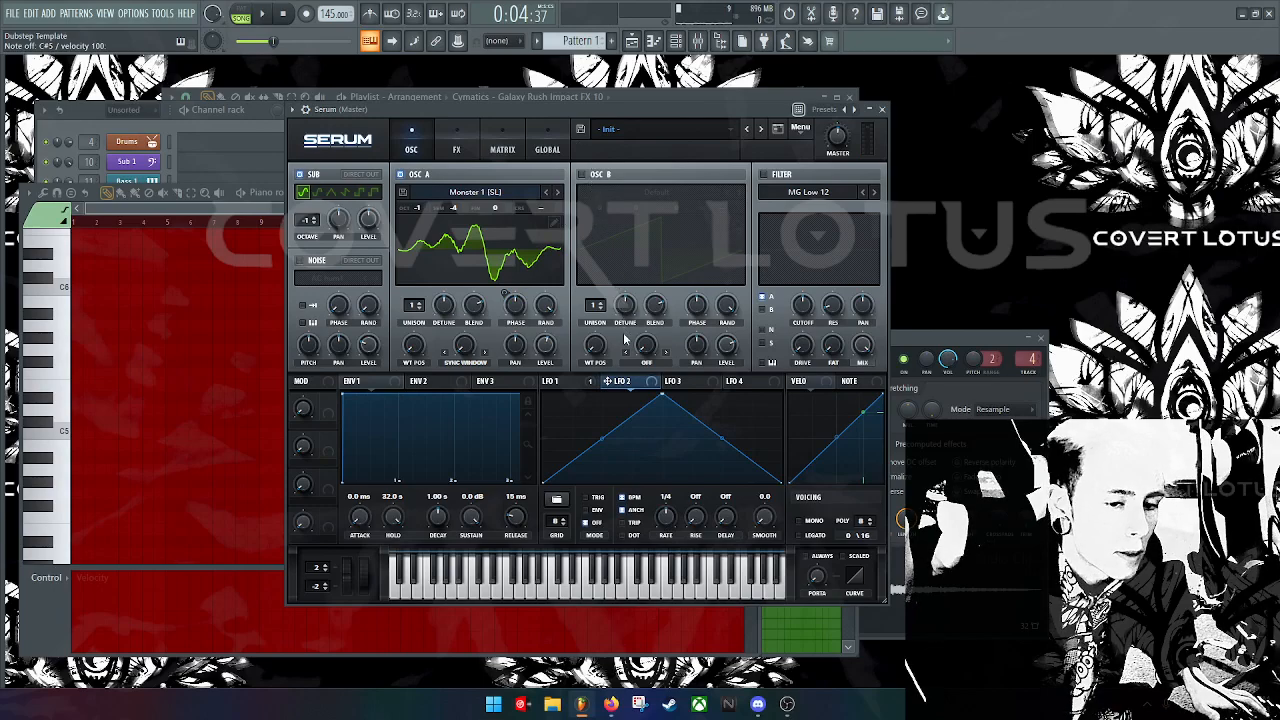
{"action": "left_click", "coordinate": [582, 175]}
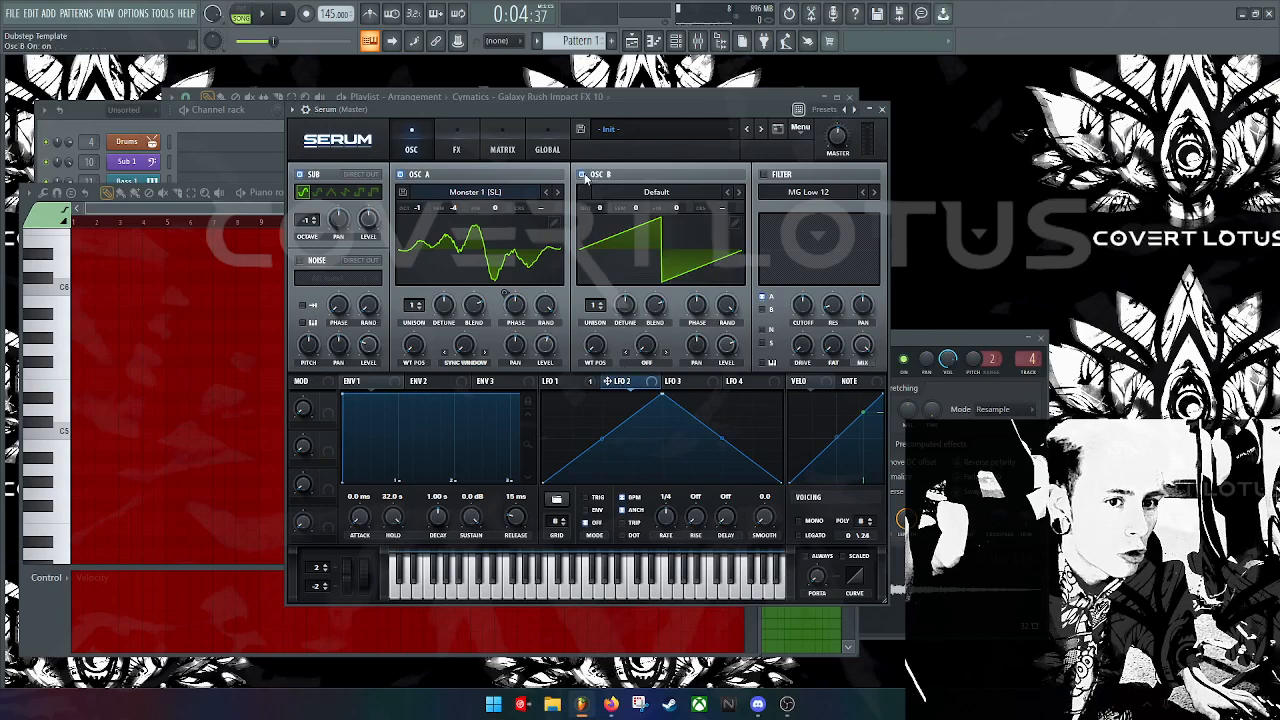
Step: Load the SAM_Speaks wavetable into oscillator B
{"action": "left_click", "coordinate": [583, 175]}
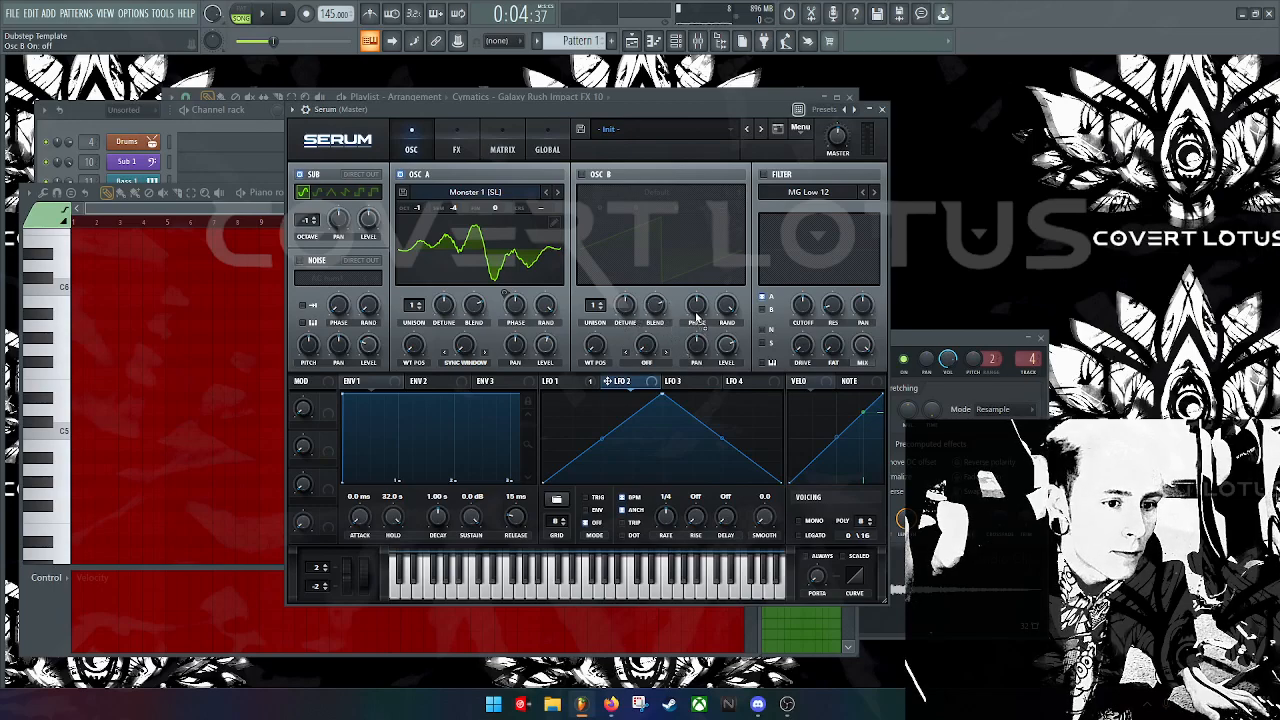
{"action": "left_click", "coordinate": [600, 175]}
{"action": "left_click", "coordinate": [697, 193]}
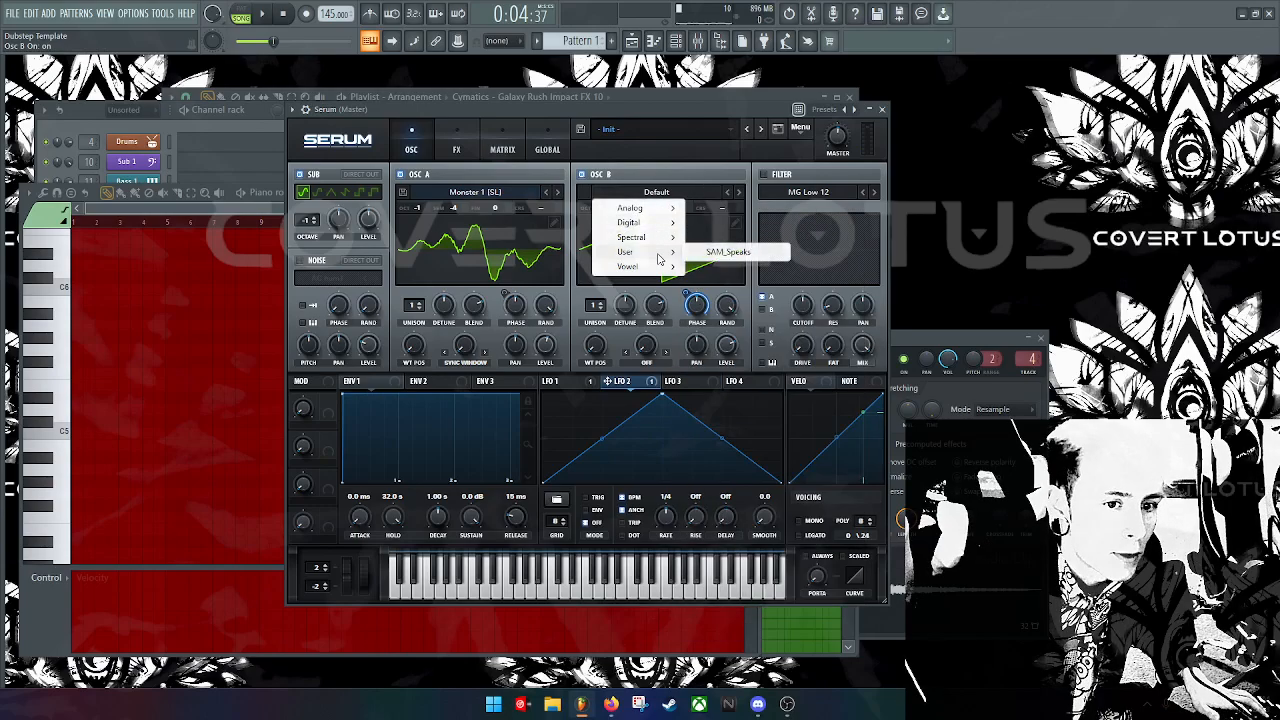
{"action": "mouse_move", "coordinate": [666, 260]}
{"action": "left_click", "coordinate": [722, 252]}
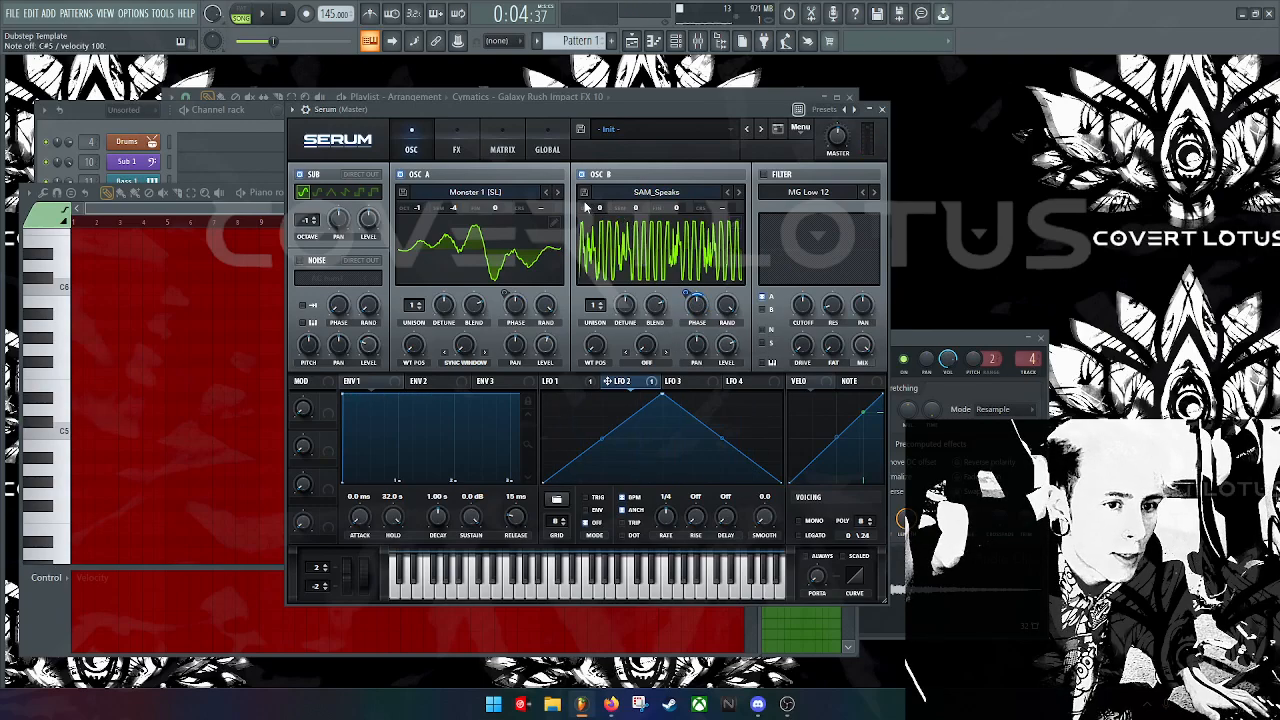
Step: Lower oscillator B's octave and show both oscillator wavetables in 3D
{"action": "left_click_drag", "start_coordinate": [596, 208], "coordinate": [603, 238]}
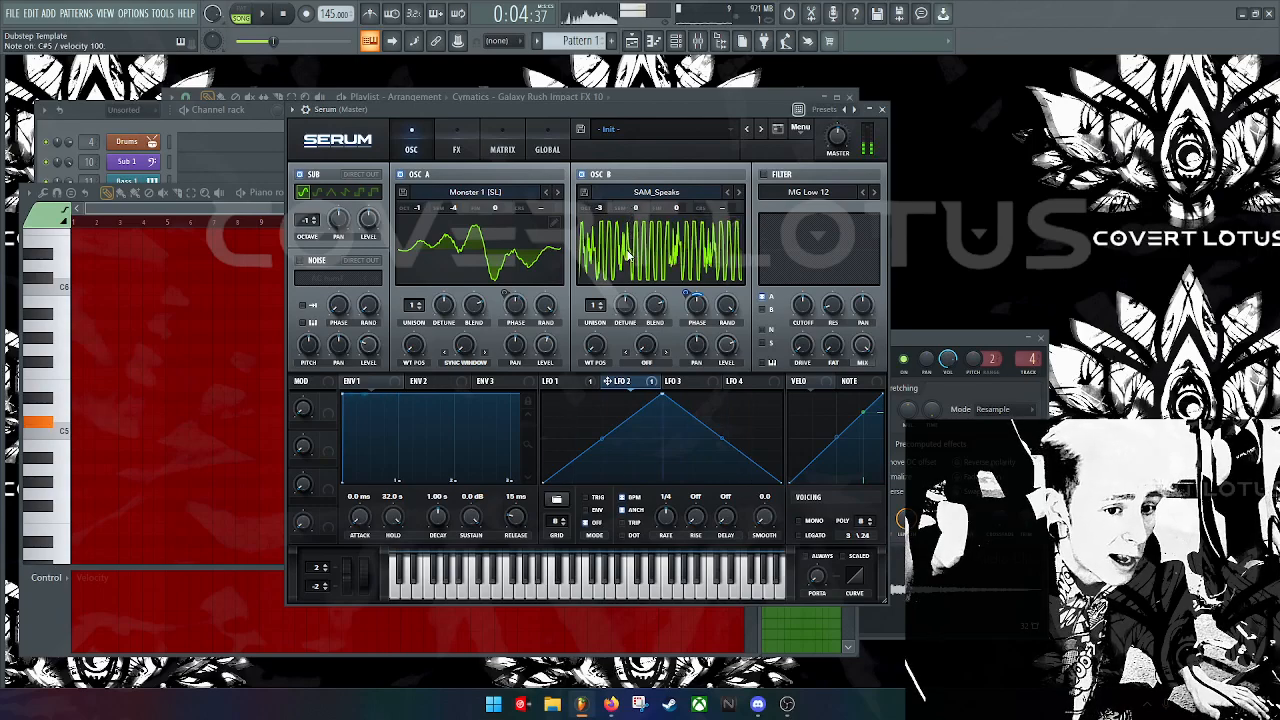
{"action": "key", "text": "d"}
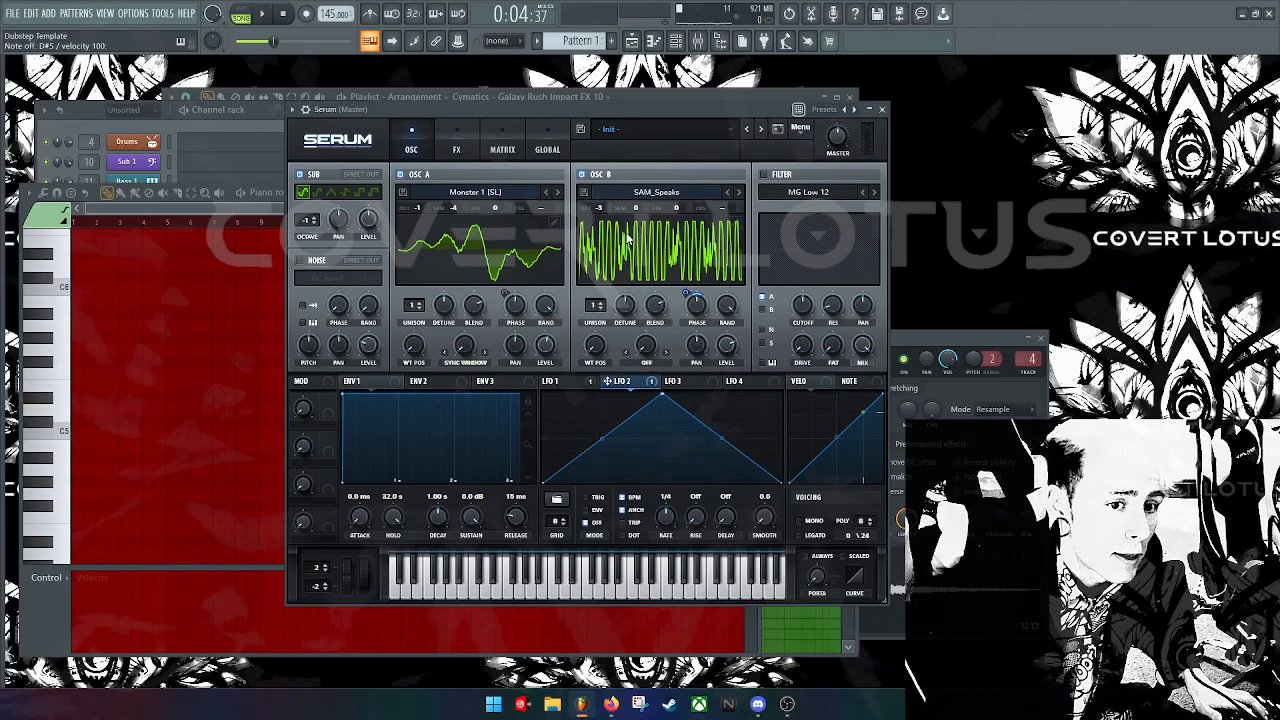
{"action": "left_click", "coordinate": [628, 238]}
{"action": "left_click", "coordinate": [548, 266]}
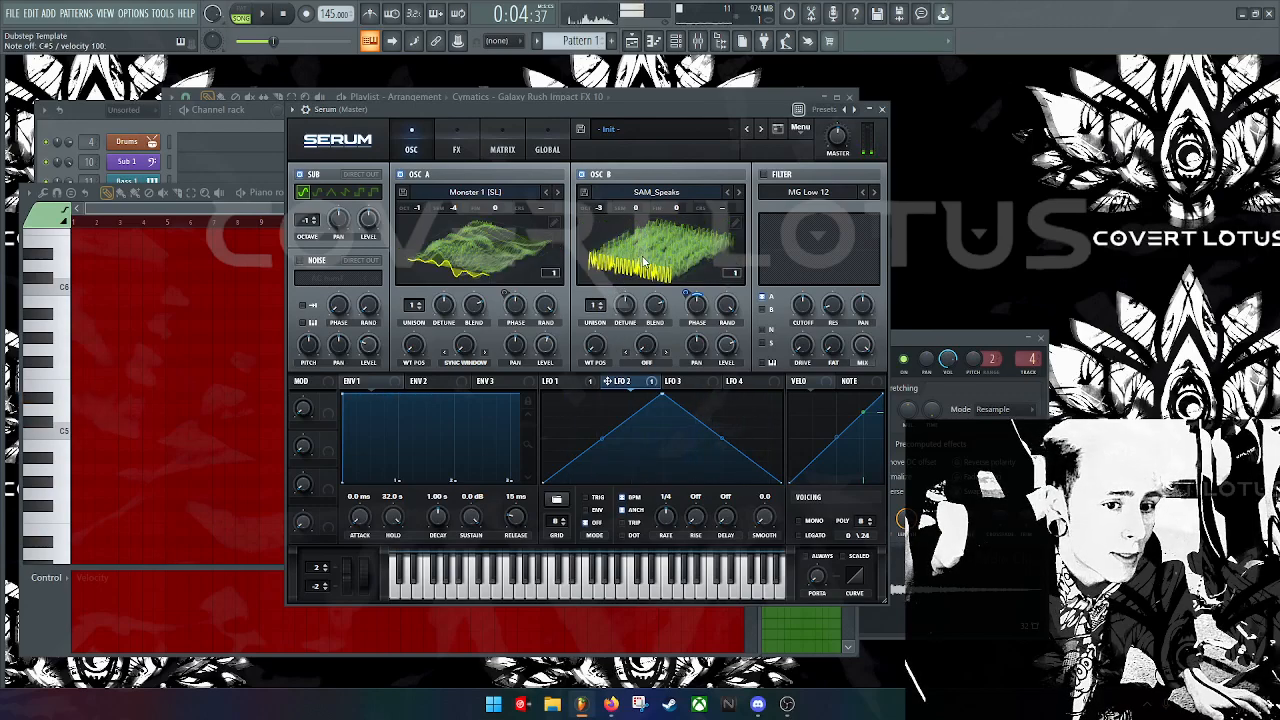
Step: Set the sub oscillator shape to pulse and preview C#5
{"action": "left_click", "coordinate": [584, 381]}
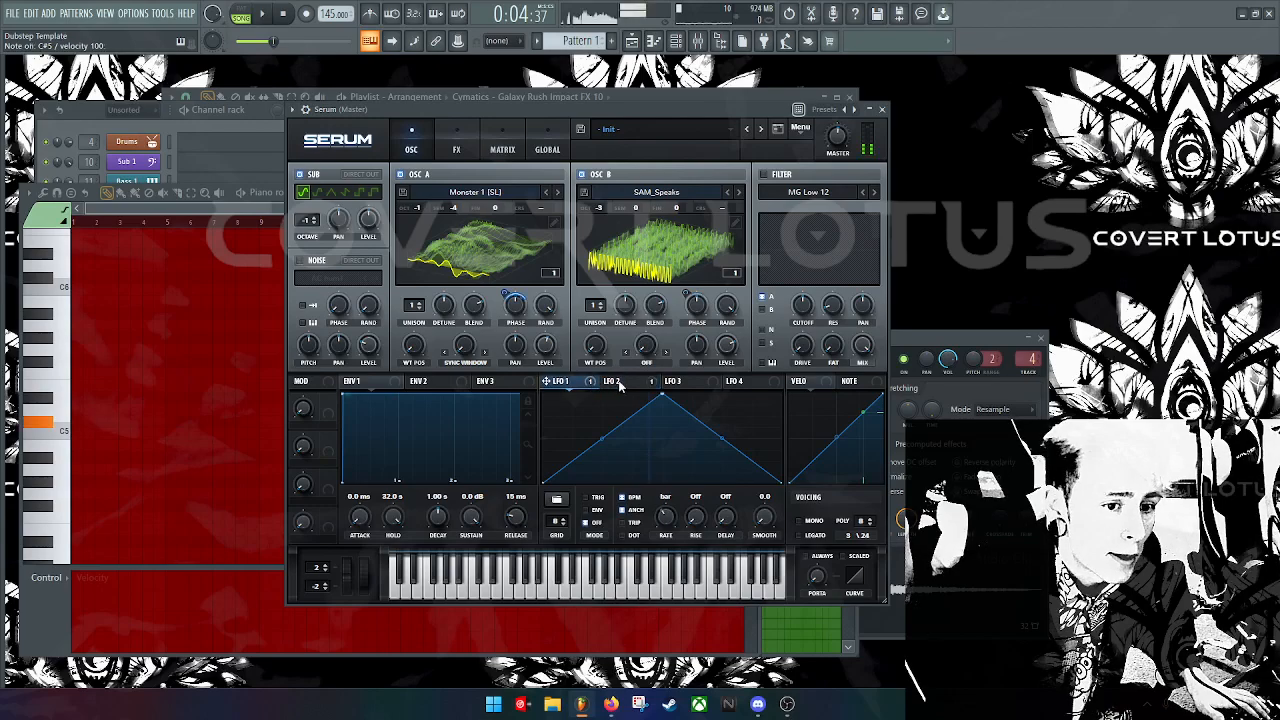
{"action": "left_click", "coordinate": [618, 384]}
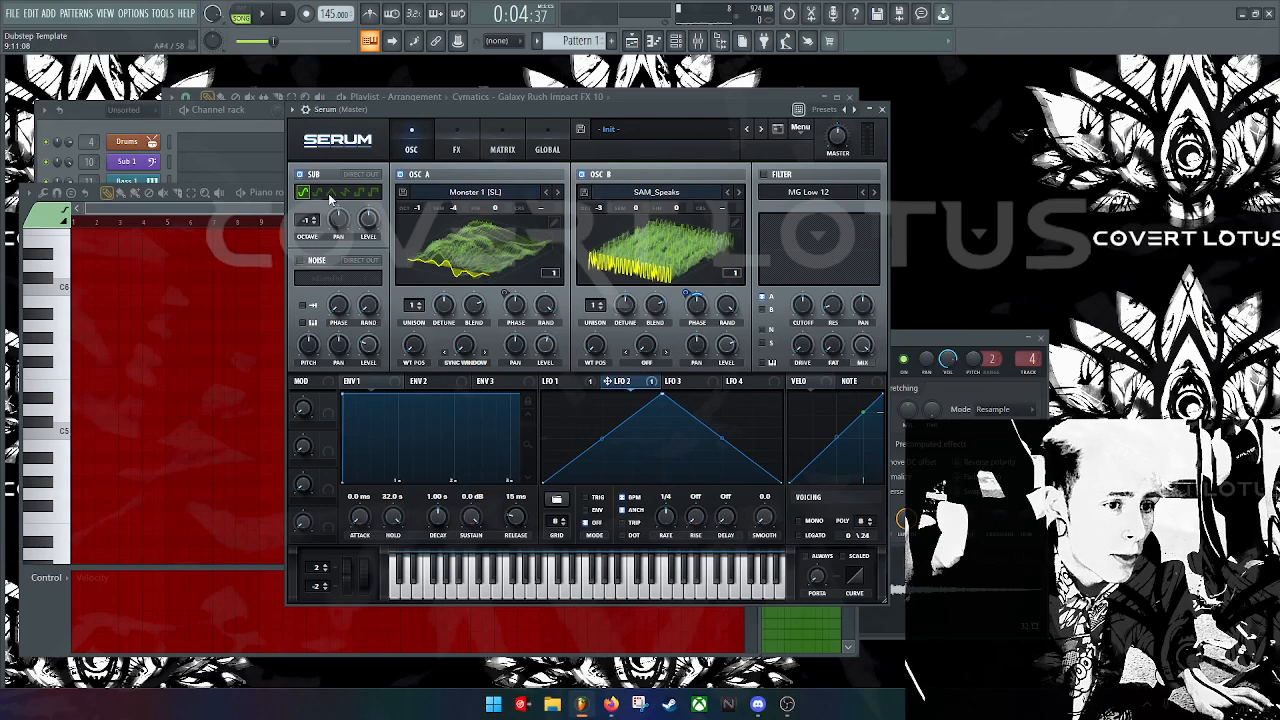
{"action": "left_click", "coordinate": [375, 195]}
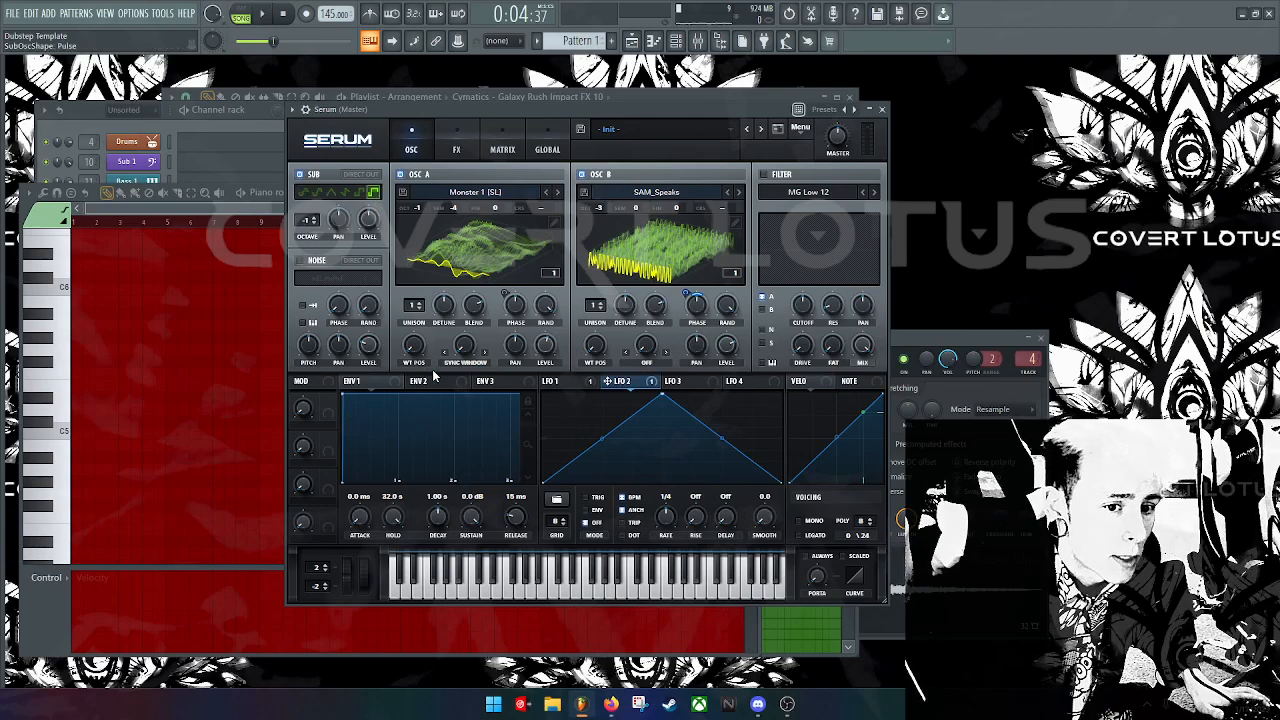
{"action": "key", "text": "s"}
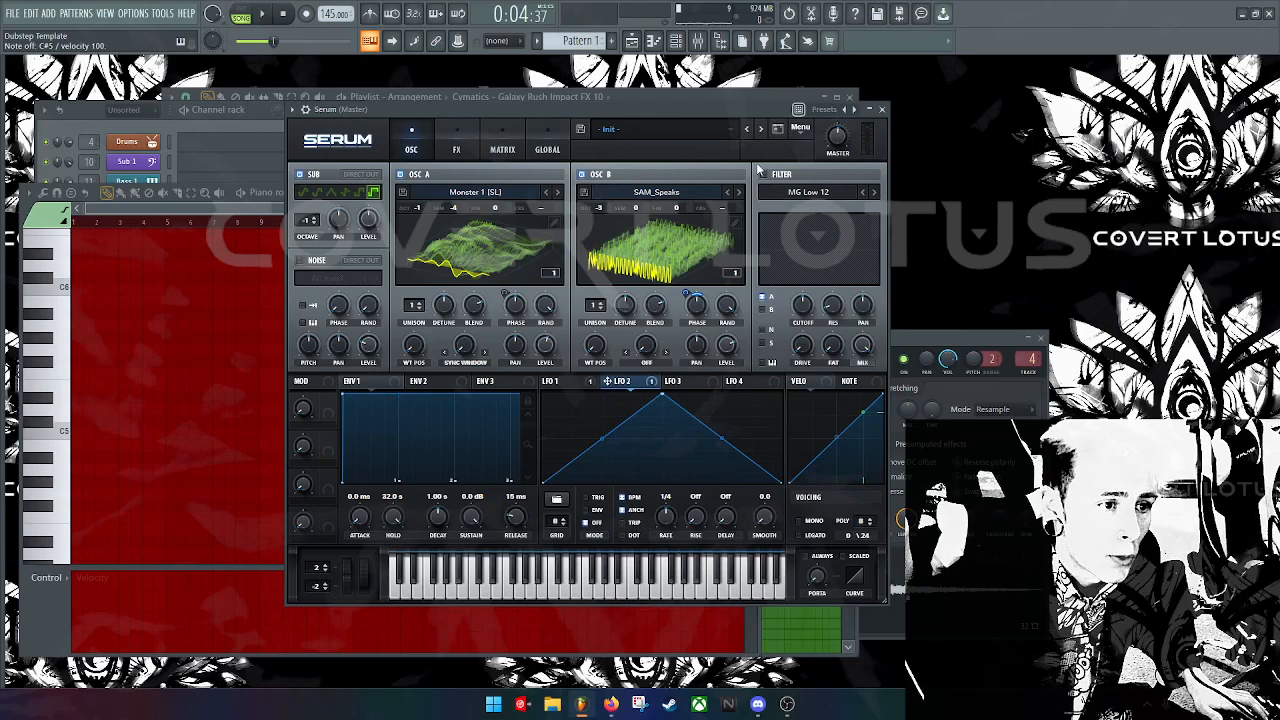
{"action": "left_click", "coordinate": [48, 422]}
{"action": "left_click", "coordinate": [60, 370]}
{"action": "left_click", "coordinate": [663, 121]}
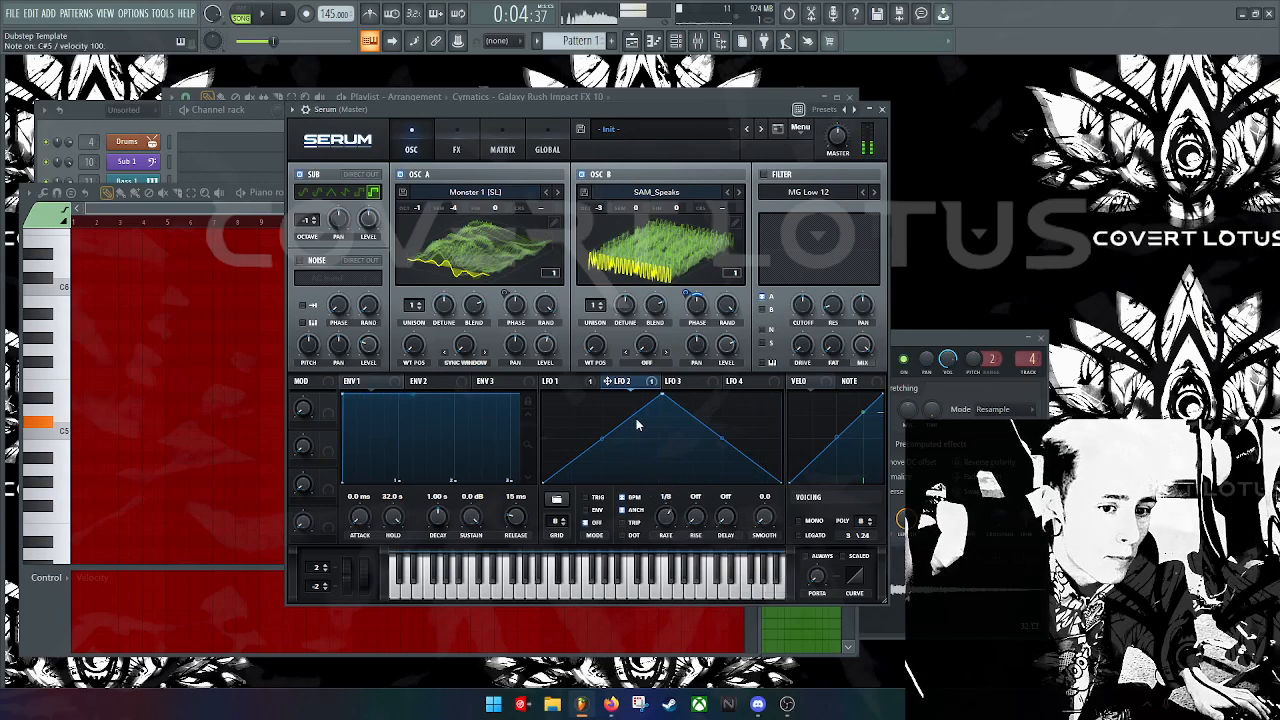
Step: Change LFO 2's rate to 1/4 and audition on C#5 and D#5
{"action": "left_click_drag", "start_coordinate": [670, 517], "coordinate": [664, 525]}
{"action": "key", "text": "s"}
{"action": "key", "text": "s"}
{"action": "key", "text": "d"}
{"action": "left_click", "coordinate": [576, 386]}
{"action": "key", "text": "d"}
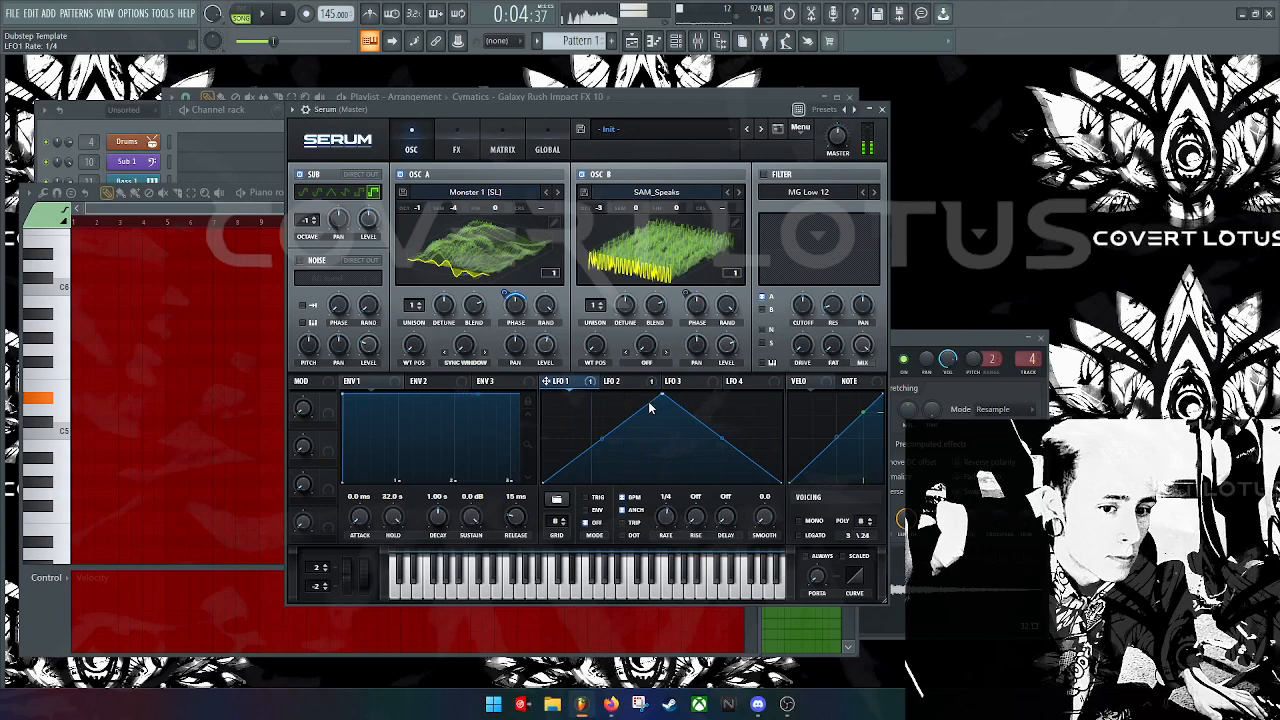
{"action": "left_click", "coordinate": [614, 381]}
{"action": "key", "text": "s"}
{"action": "key", "text": "s"}
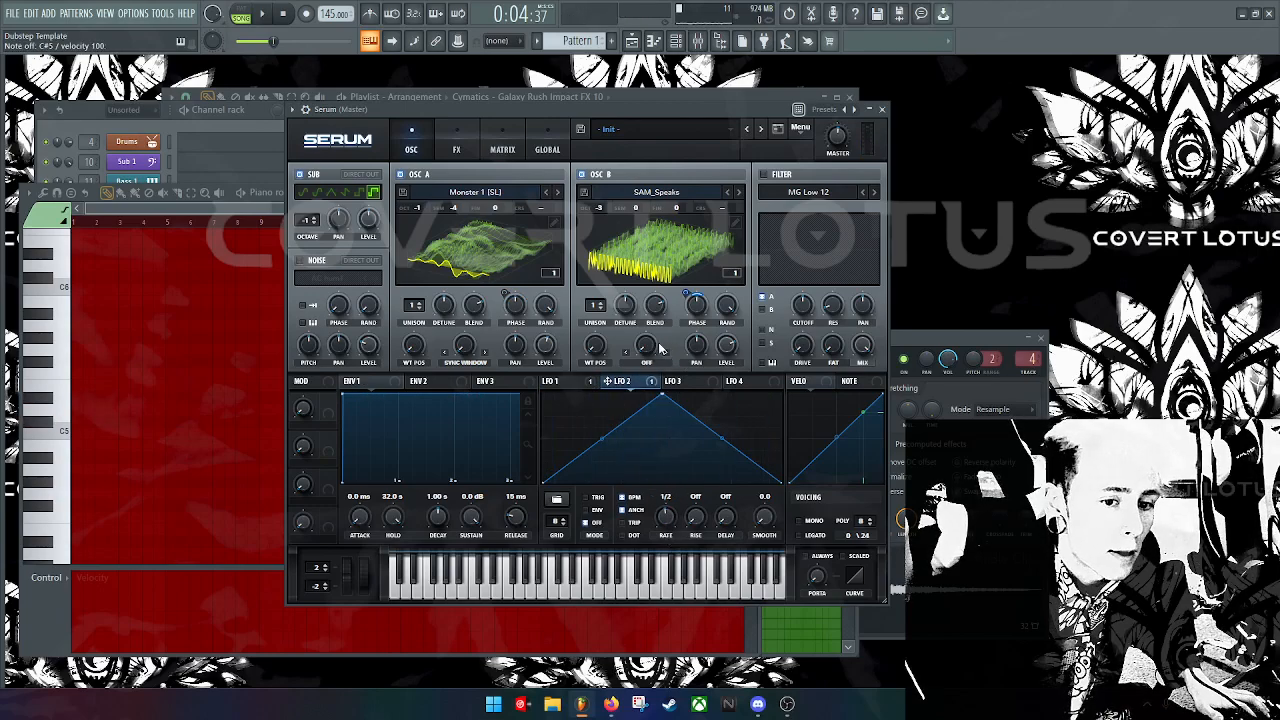
Step: Switch on Serum's MG Low 12 filter
{"action": "key", "text": "s"}
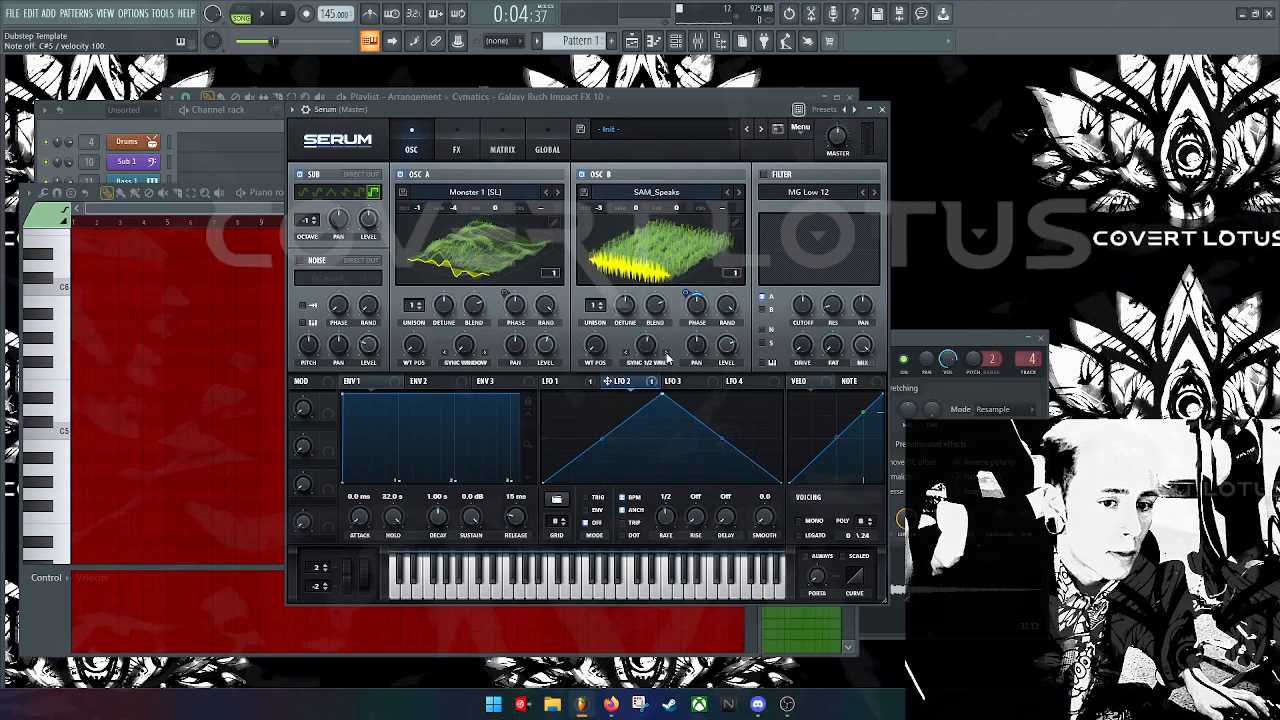
{"action": "key", "text": "s"}
{"action": "key", "text": "s"}
{"action": "key", "text": "s"}
{"action": "key", "text": "s"}
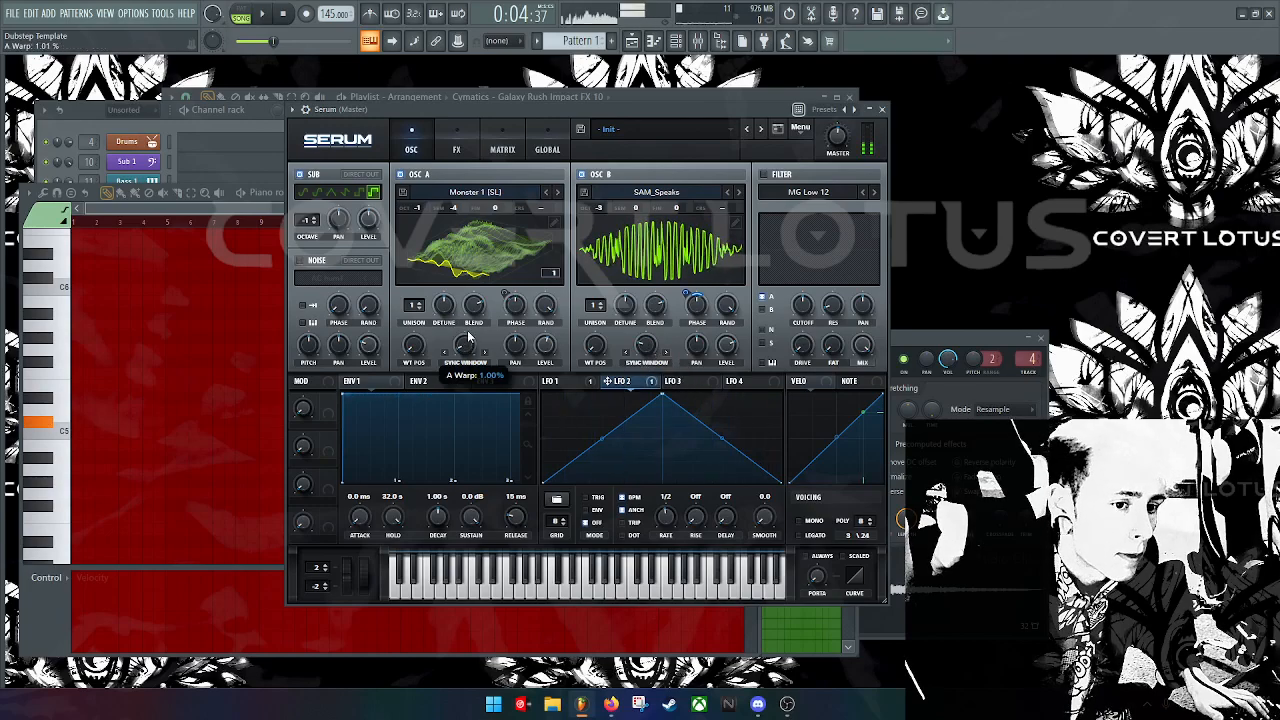
{"action": "key", "text": "s"}
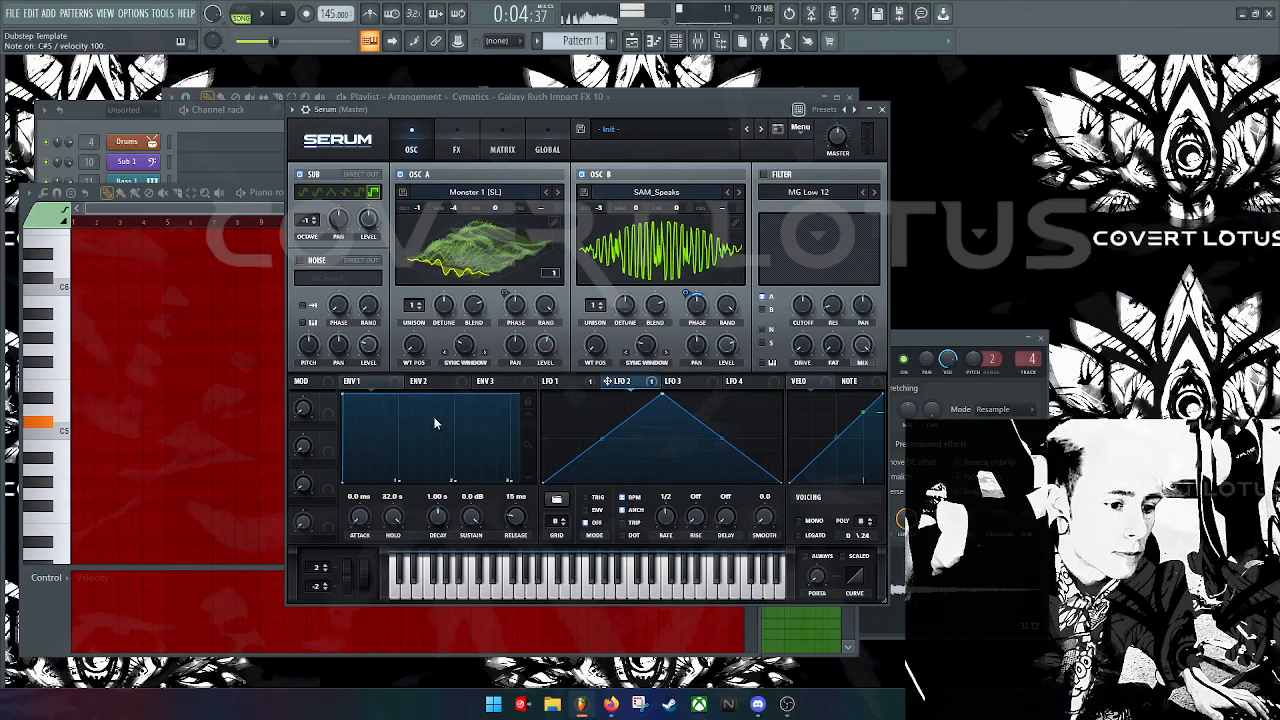
{"action": "key", "text": "s"}
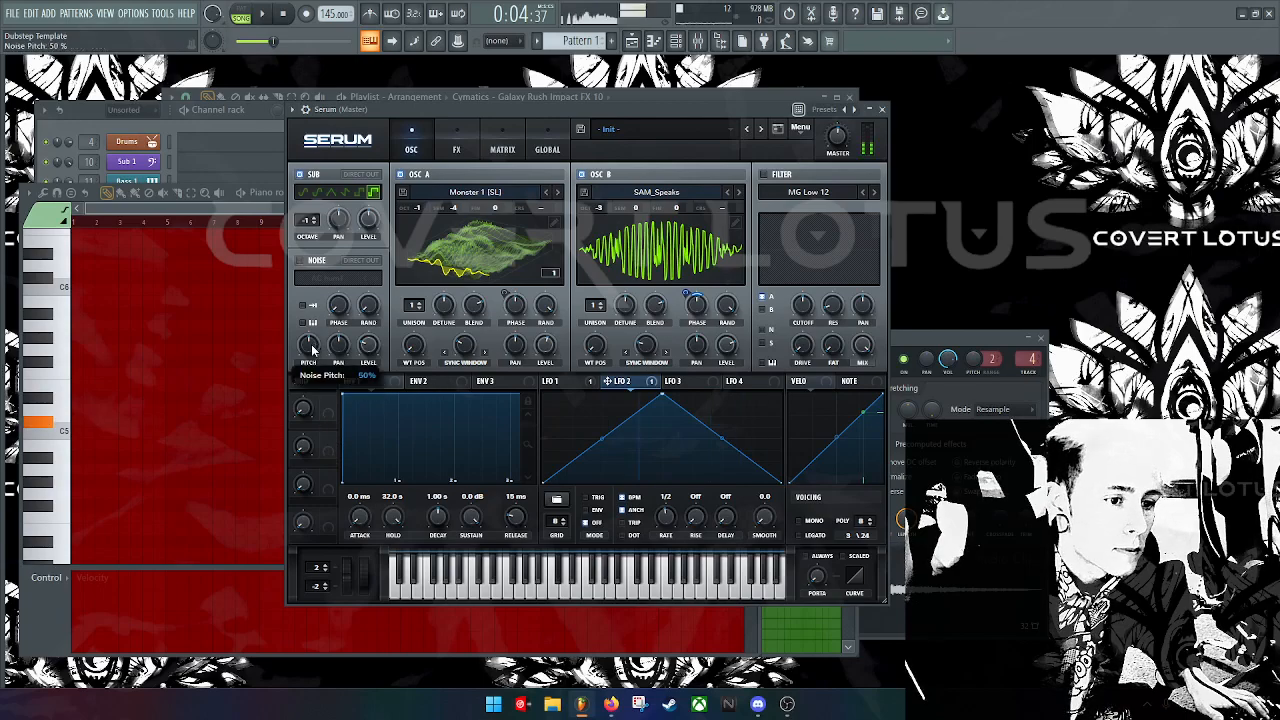
{"action": "left_click", "coordinate": [690, 382]}
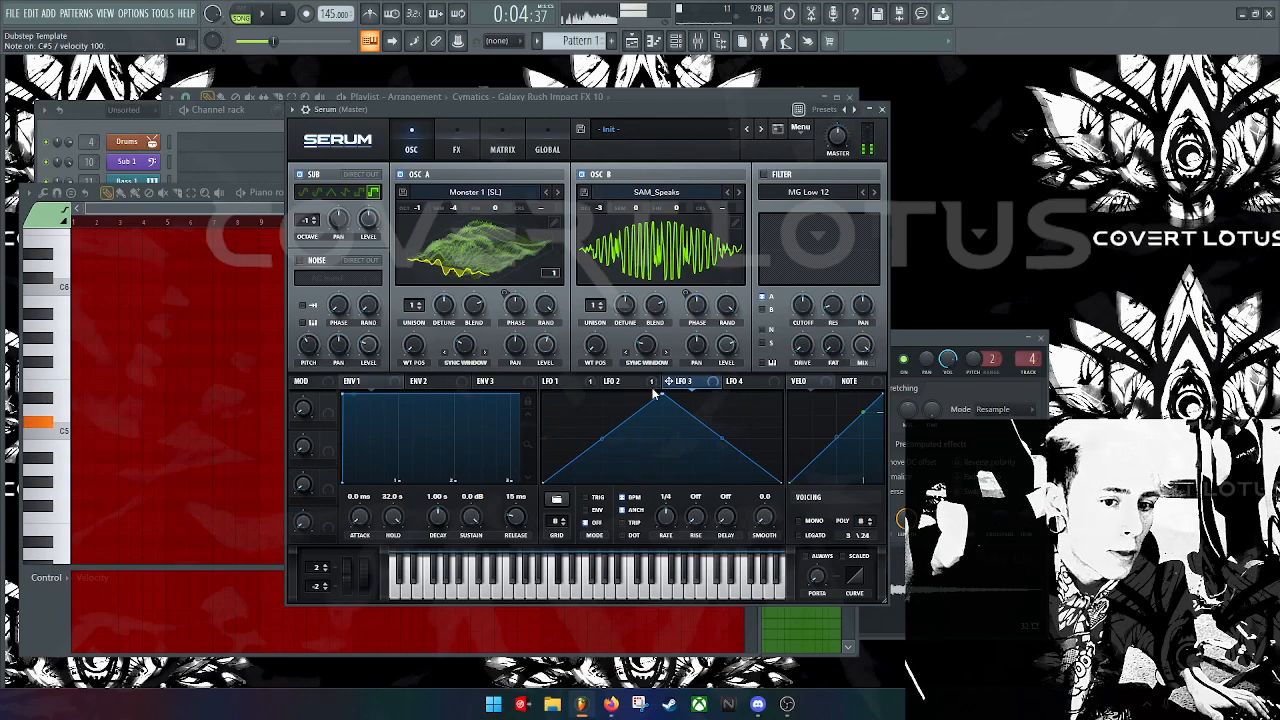
{"action": "left_click", "coordinate": [765, 175]}
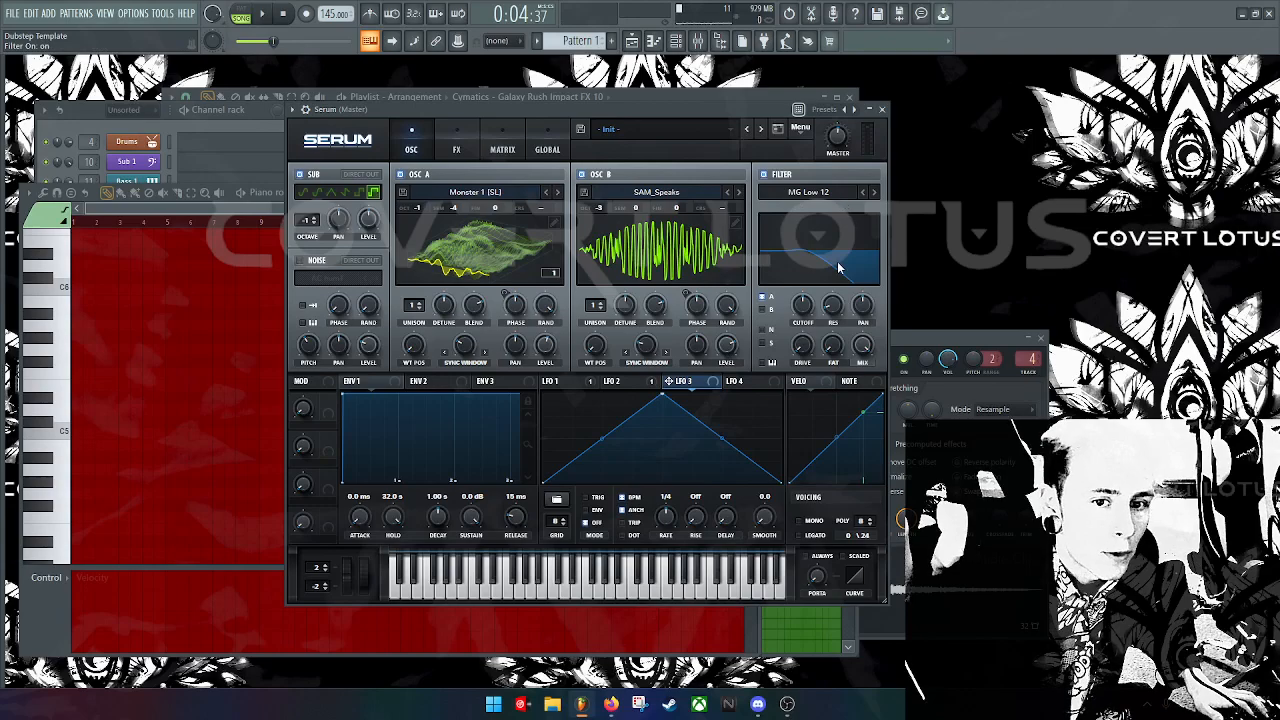
Step: Set the filter resonance to 82% and cutoff to 126 Hz
{"action": "key", "text": "s"}
{"action": "mouse_move", "coordinate": [838, 307]}
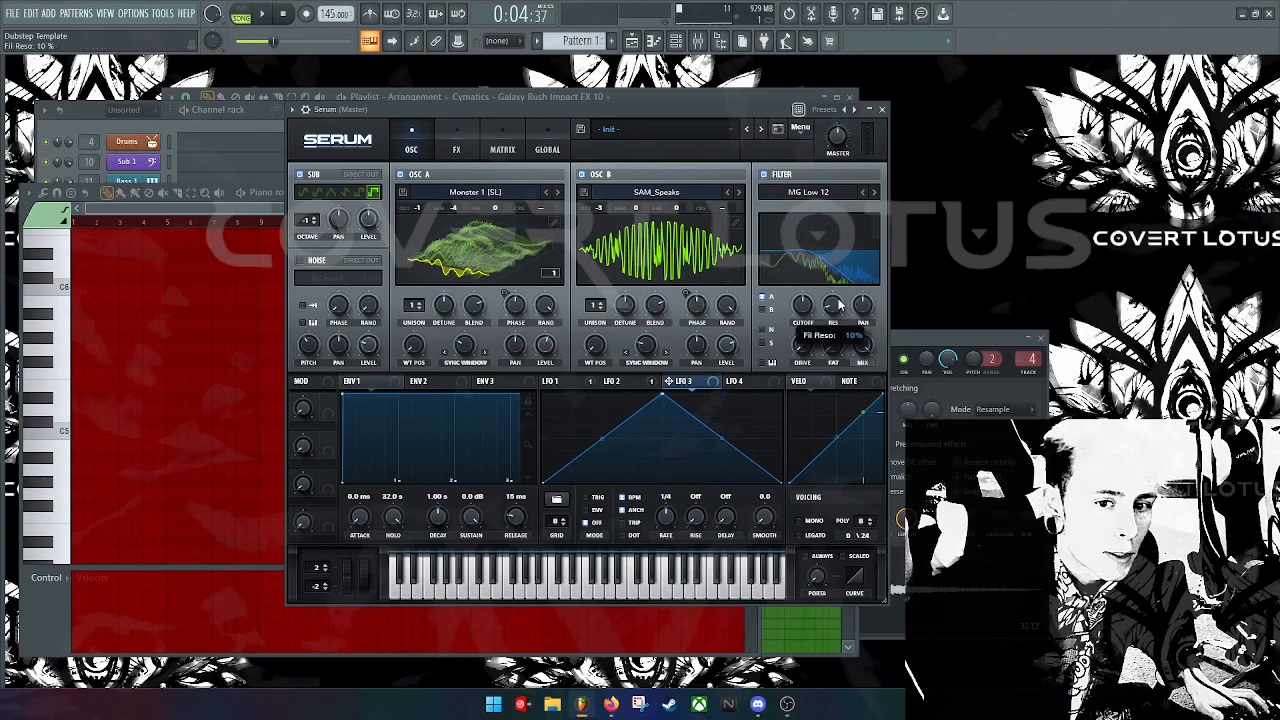
{"action": "left_click_drag", "start_coordinate": [882, 241], "coordinate": [781, 260]}
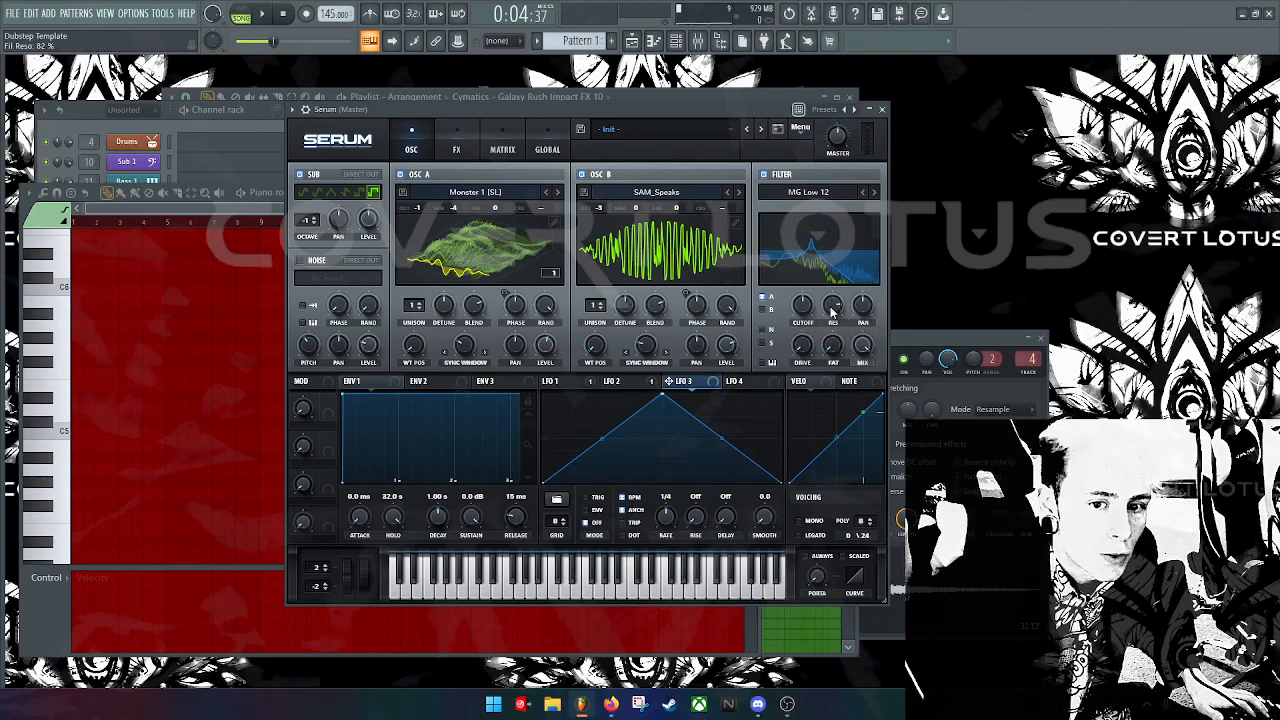
{"action": "left_click_drag", "start_coordinate": [803, 311], "coordinate": [800, 306]}
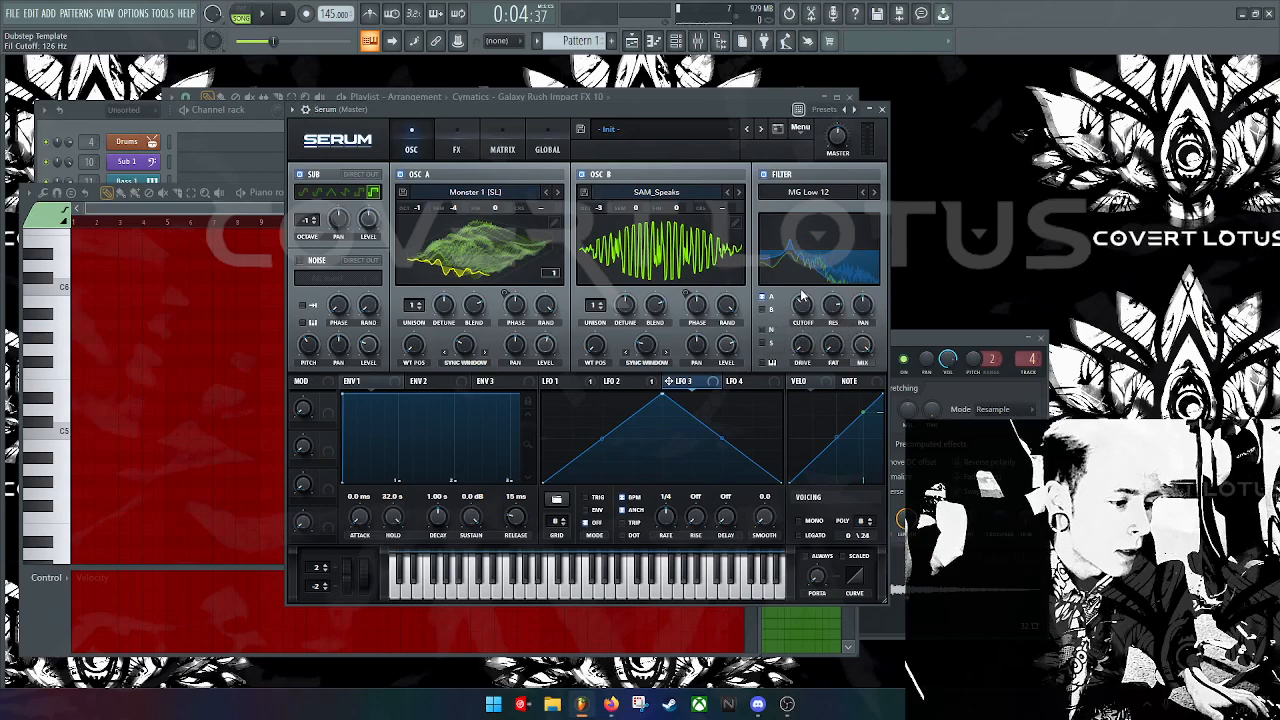
{"action": "key", "text": "s"}
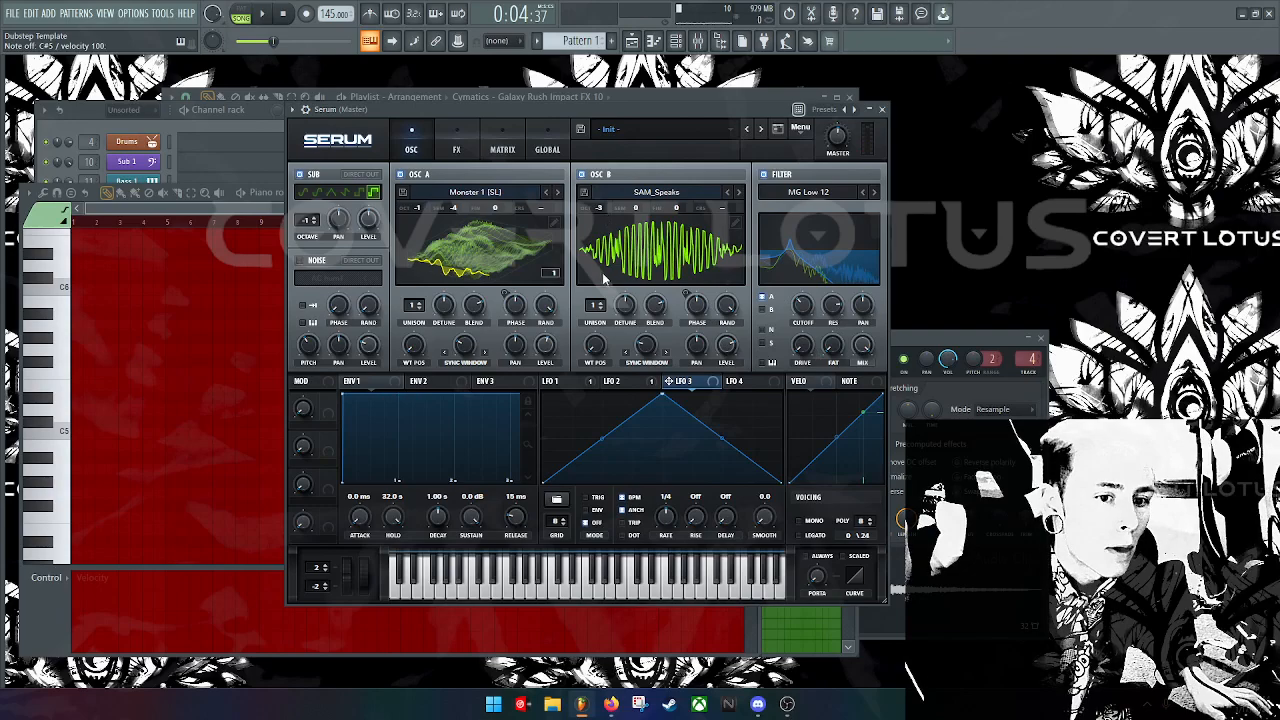
Step: Raise OSC B unison to 9 and OSC A unison to 8 voices, and lower OSC B's phase
{"action": "left_click_drag", "start_coordinate": [596, 304], "coordinate": [611, 228]}
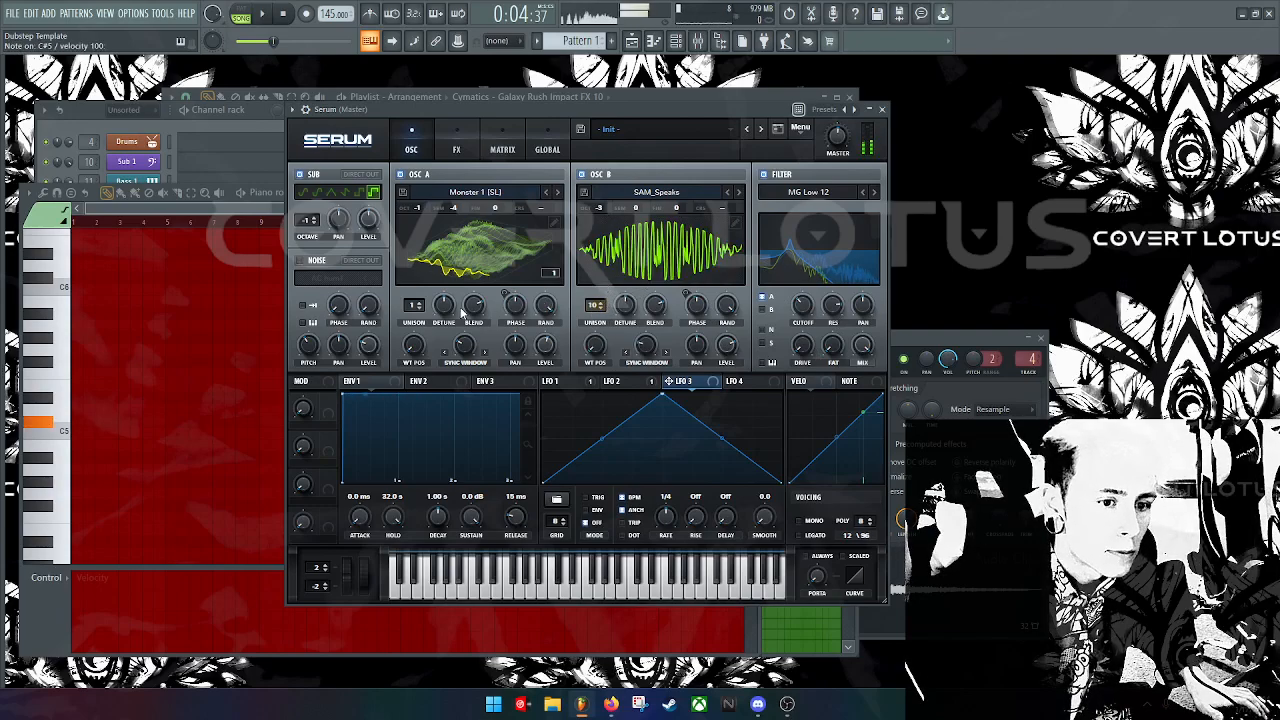
{"action": "left_click_drag", "start_coordinate": [406, 311], "coordinate": [430, 248]}
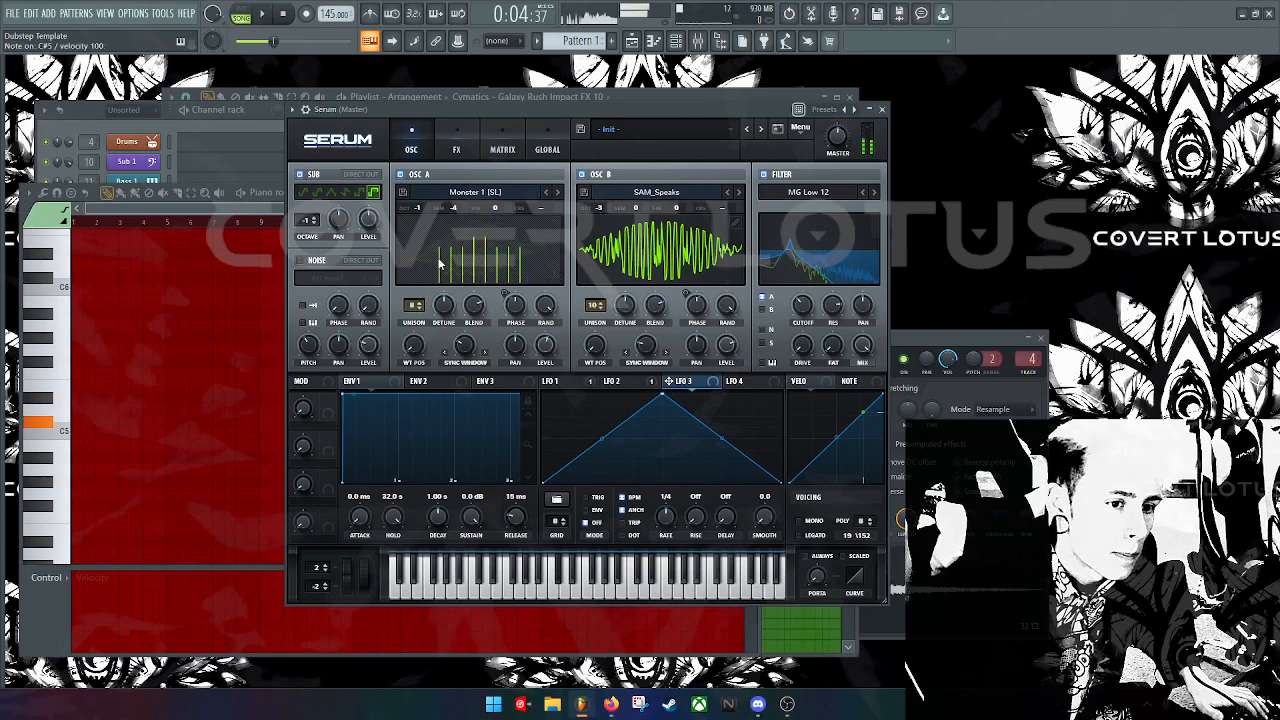
{"action": "mouse_move", "coordinate": [702, 313]}
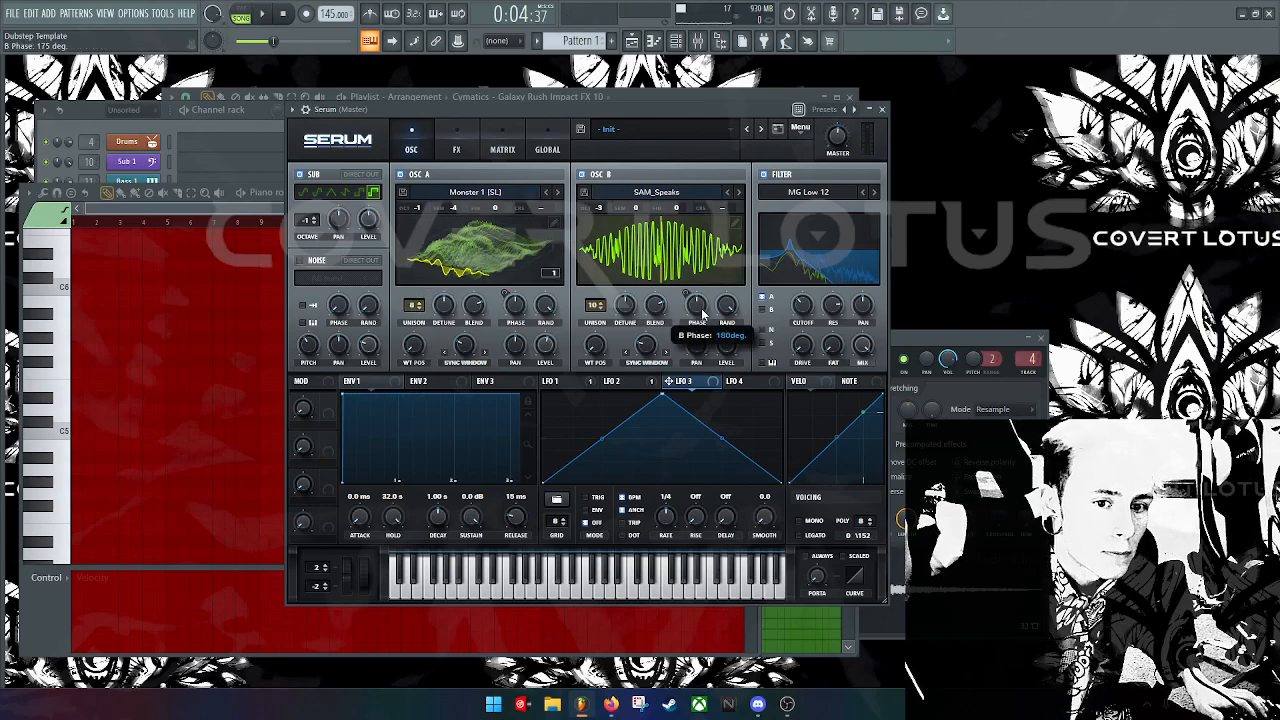
{"action": "left_click_drag", "start_coordinate": [700, 318], "coordinate": [727, 383]}
{"action": "key", "text": "s"}
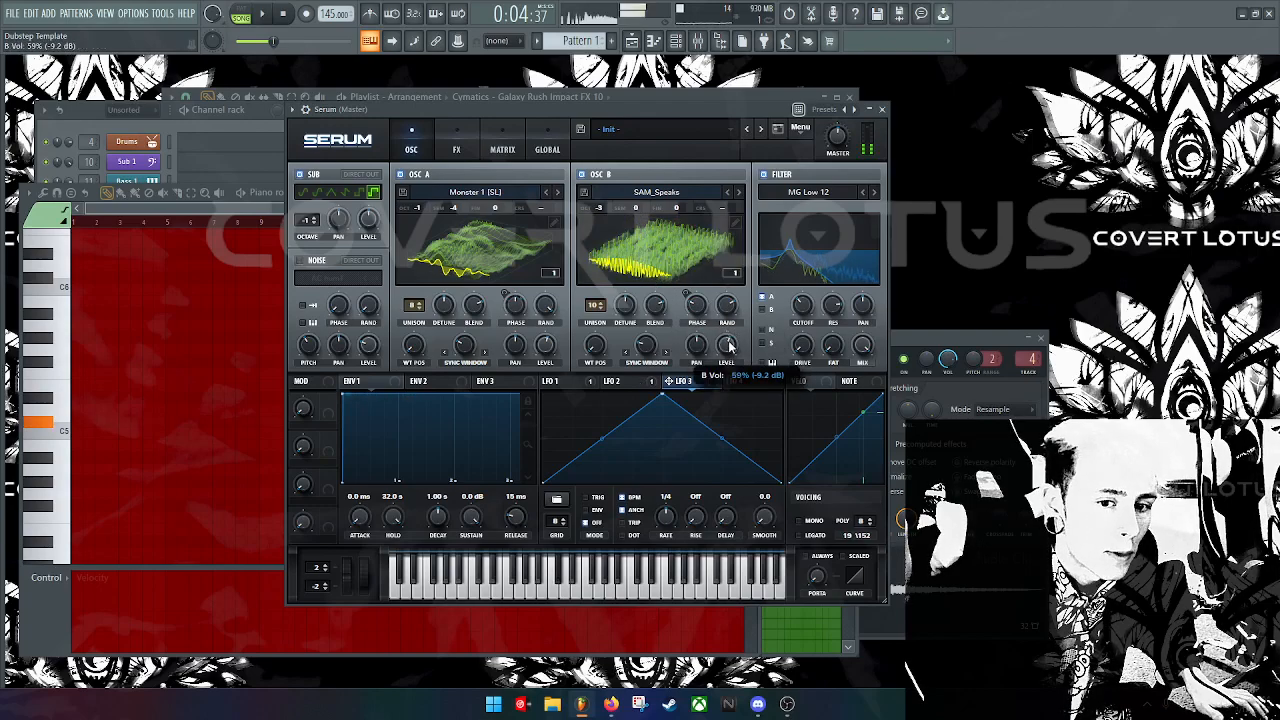
{"action": "key", "text": "s"}
{"action": "key", "text": "d"}
{"action": "key", "text": "s"}
Step: Drop the sub oscillator to octave -2 and switch it on
{"action": "left_click_drag", "start_coordinate": [307, 223], "coordinate": [307, 237]}
{"action": "key", "text": "s"}
{"action": "left_click", "coordinate": [310, 176]}
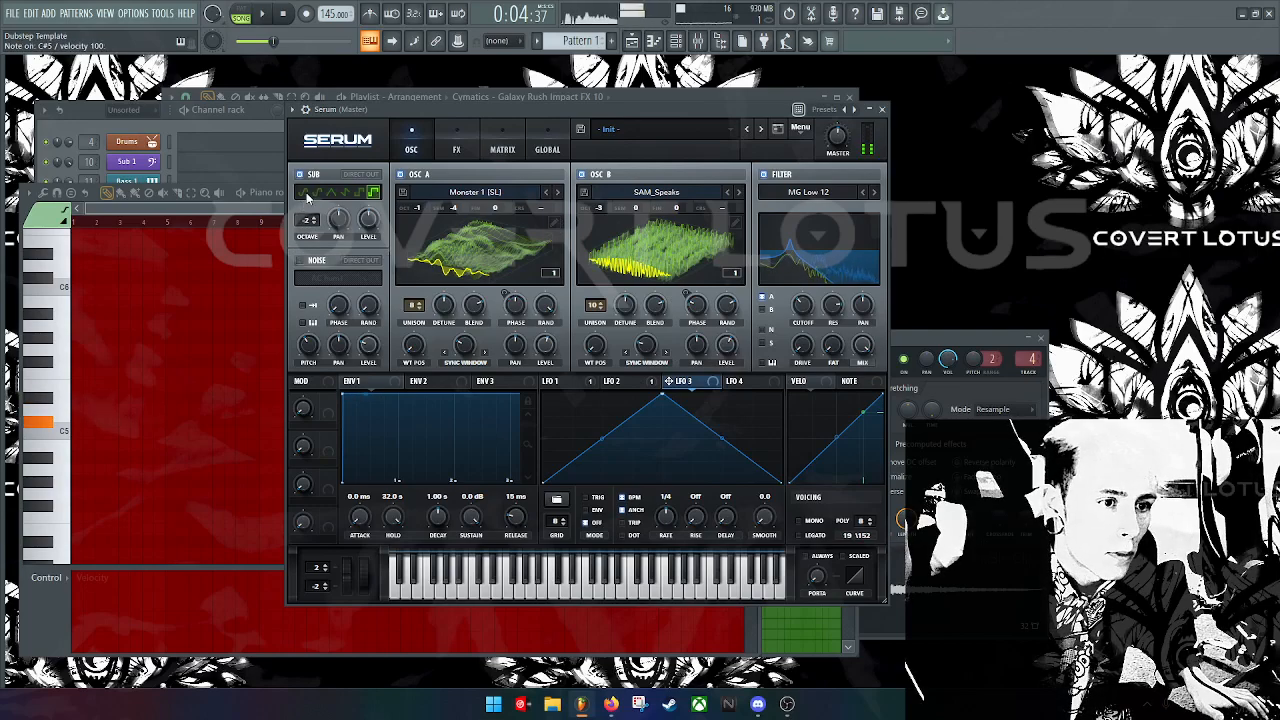
Step: Cut oscillator A's unison to 5 voices and move oscillator B's wavetable position to frame 105
{"action": "left_click_drag", "start_coordinate": [410, 306], "coordinate": [405, 340]}
{"action": "key", "text": "s"}
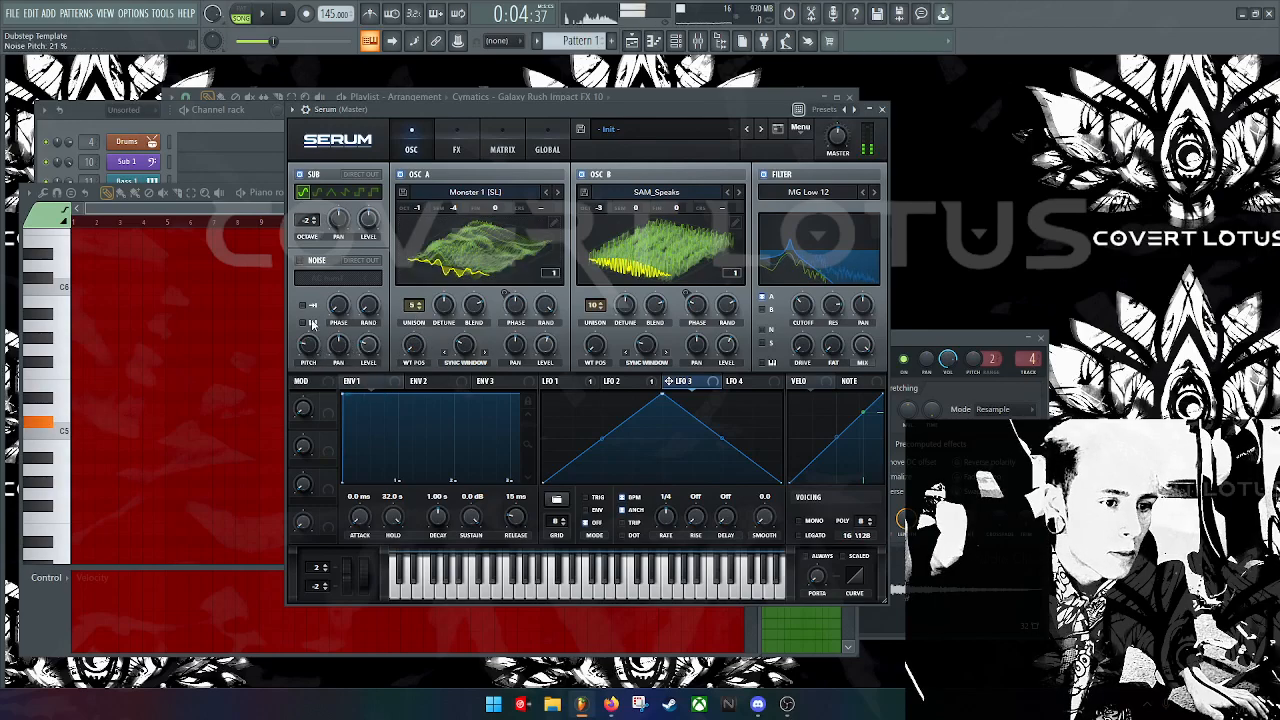
{"action": "left_click_drag", "start_coordinate": [608, 356], "coordinate": [637, 293]}
{"action": "key", "text": "s"}
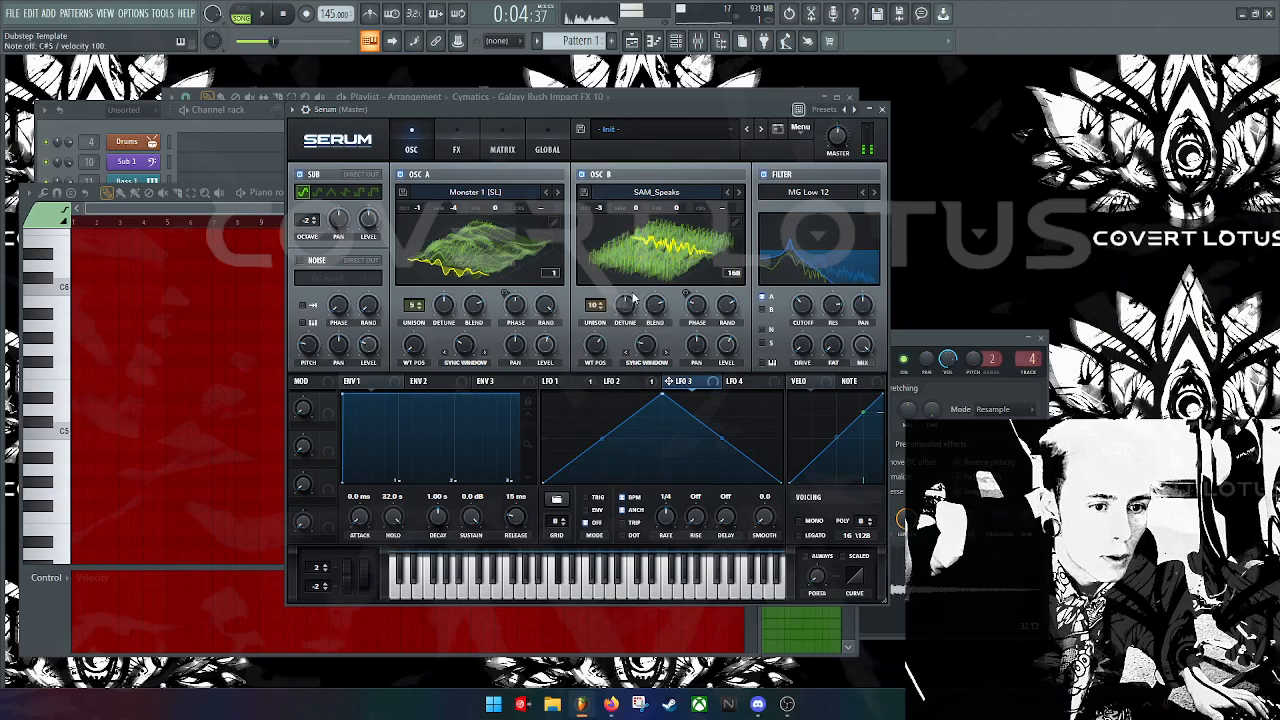
Step: Inspect the LFO 1 and LFO 3 settings, OSC B's 2D view and warp modes while playing C#5
{"action": "left_click", "coordinate": [587, 386]}
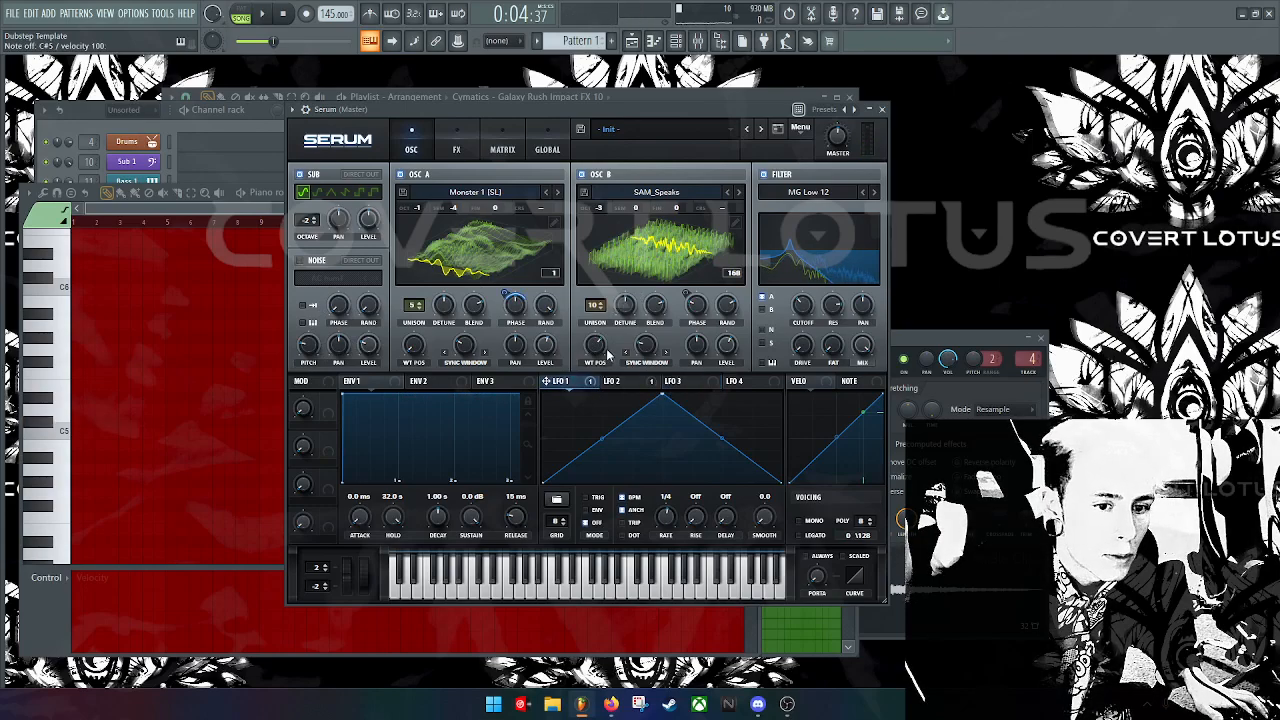
{"action": "left_click", "coordinate": [642, 268]}
{"action": "left_click", "coordinate": [651, 276]}
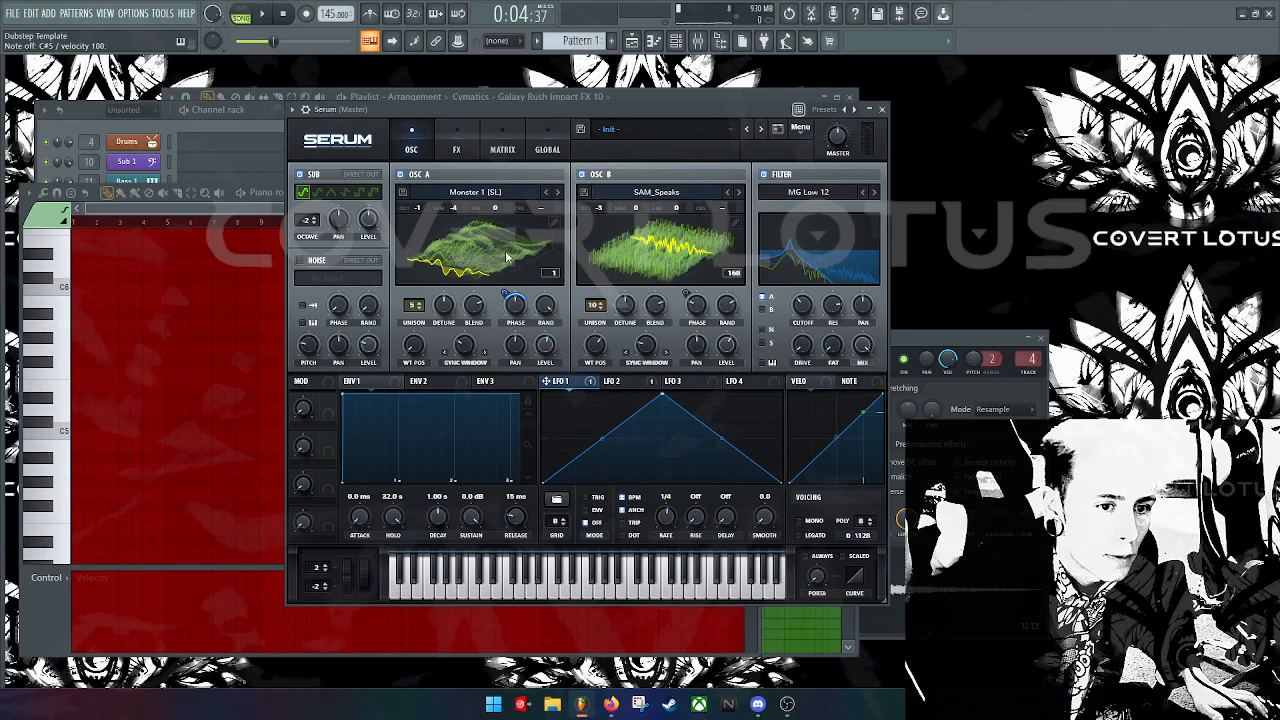
{"action": "left_click", "coordinate": [630, 366]}
{"action": "left_click", "coordinate": [590, 381]}
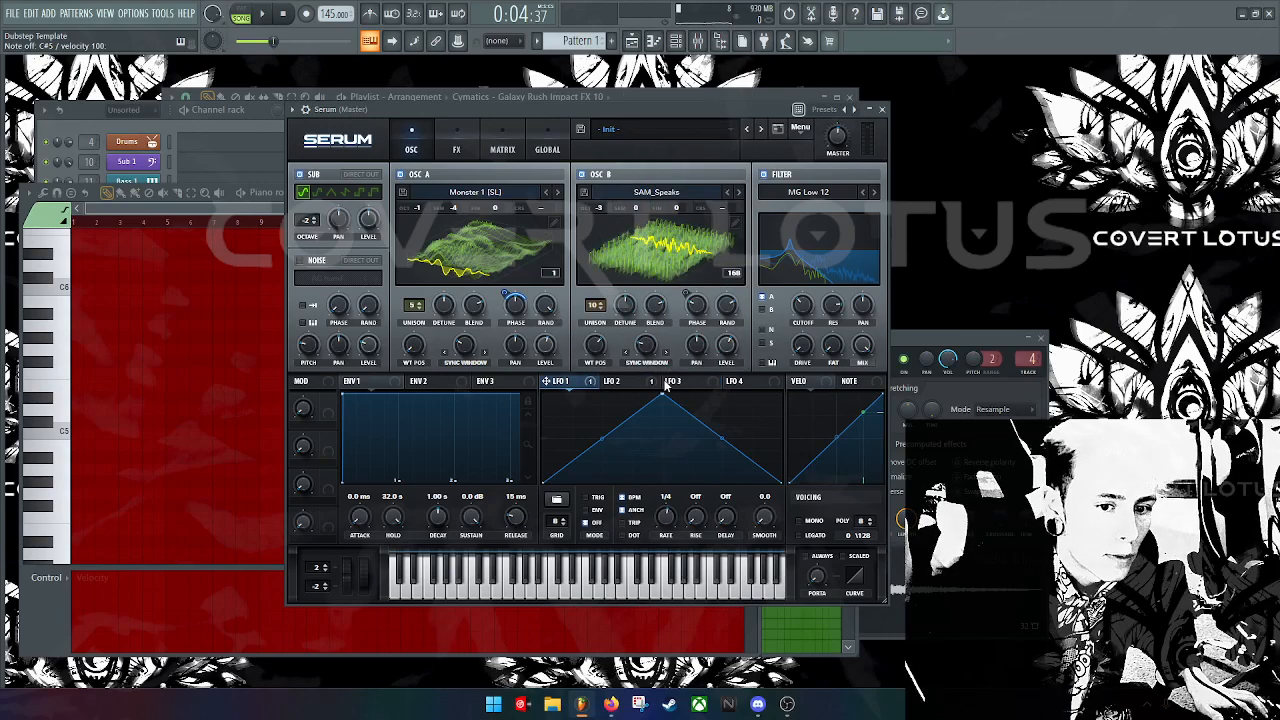
{"action": "left_click", "coordinate": [665, 383]}
{"action": "key", "text": "s"}
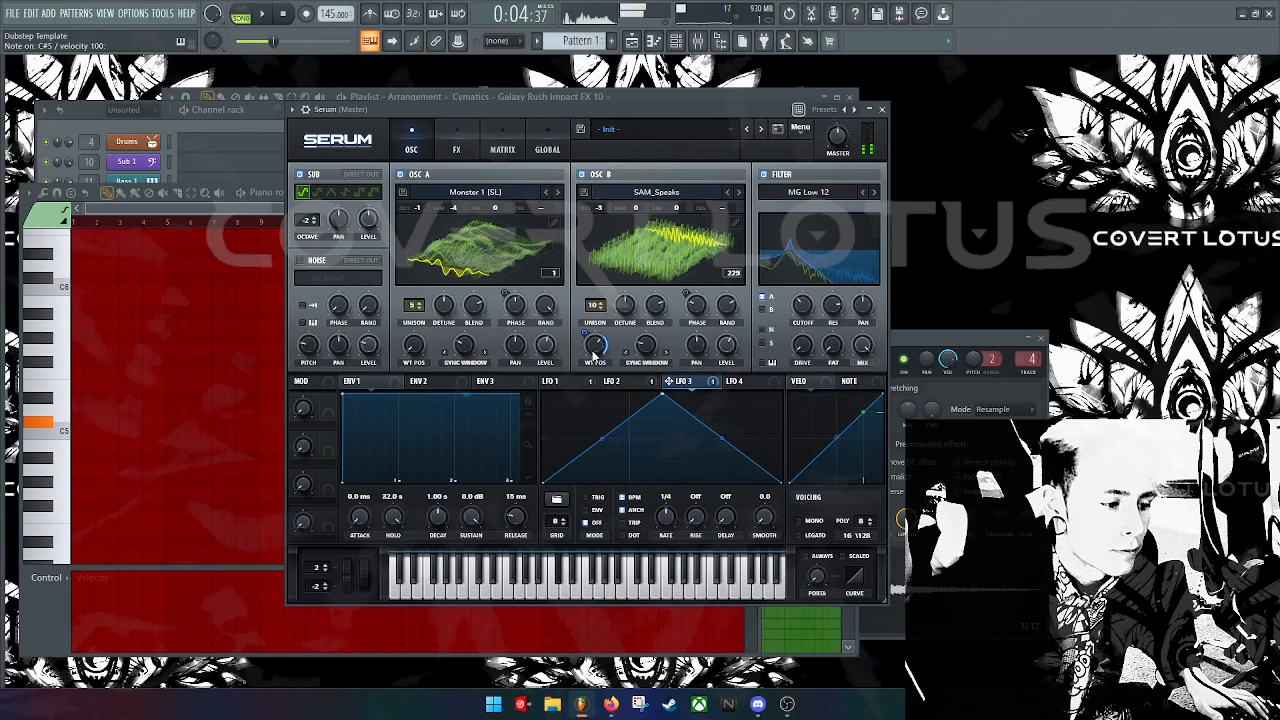
{"action": "left_click", "coordinate": [584, 385]}
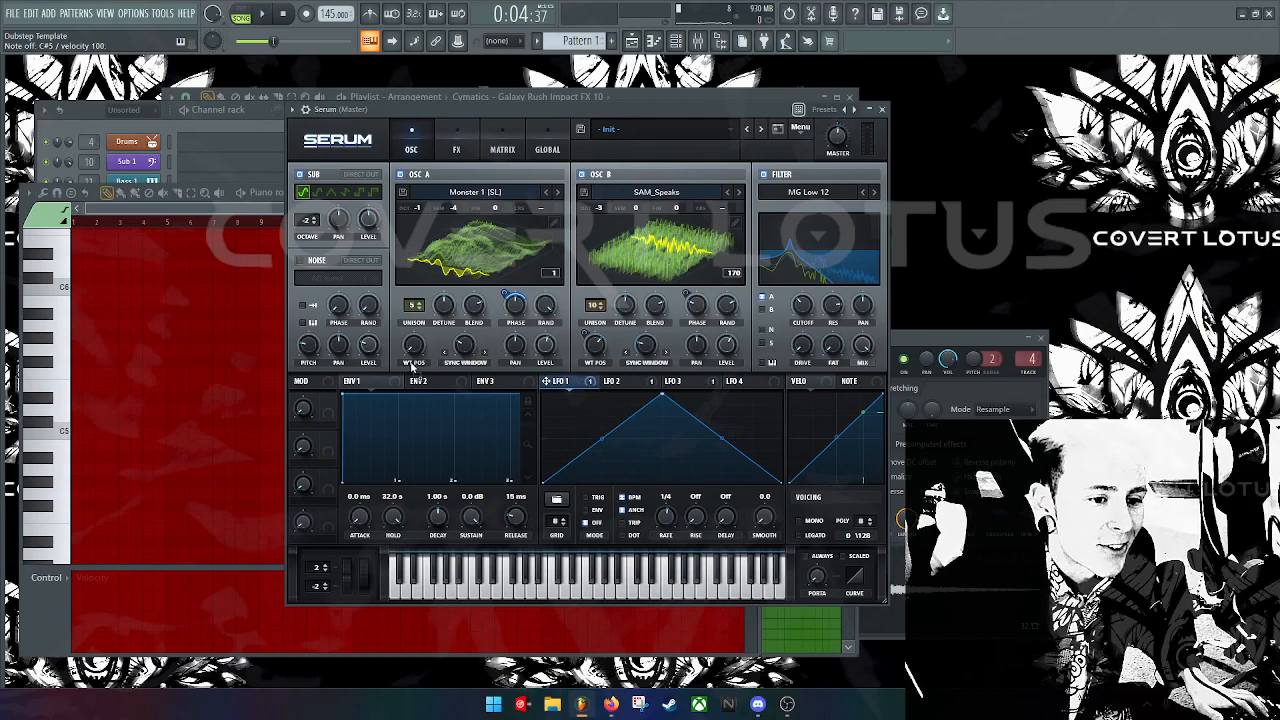
Step: Raise oscillator A's wavetable position to 77 and show its waveform in 2D, auditioning C#5
{"action": "left_click_drag", "start_coordinate": [417, 349], "coordinate": [434, 308]}
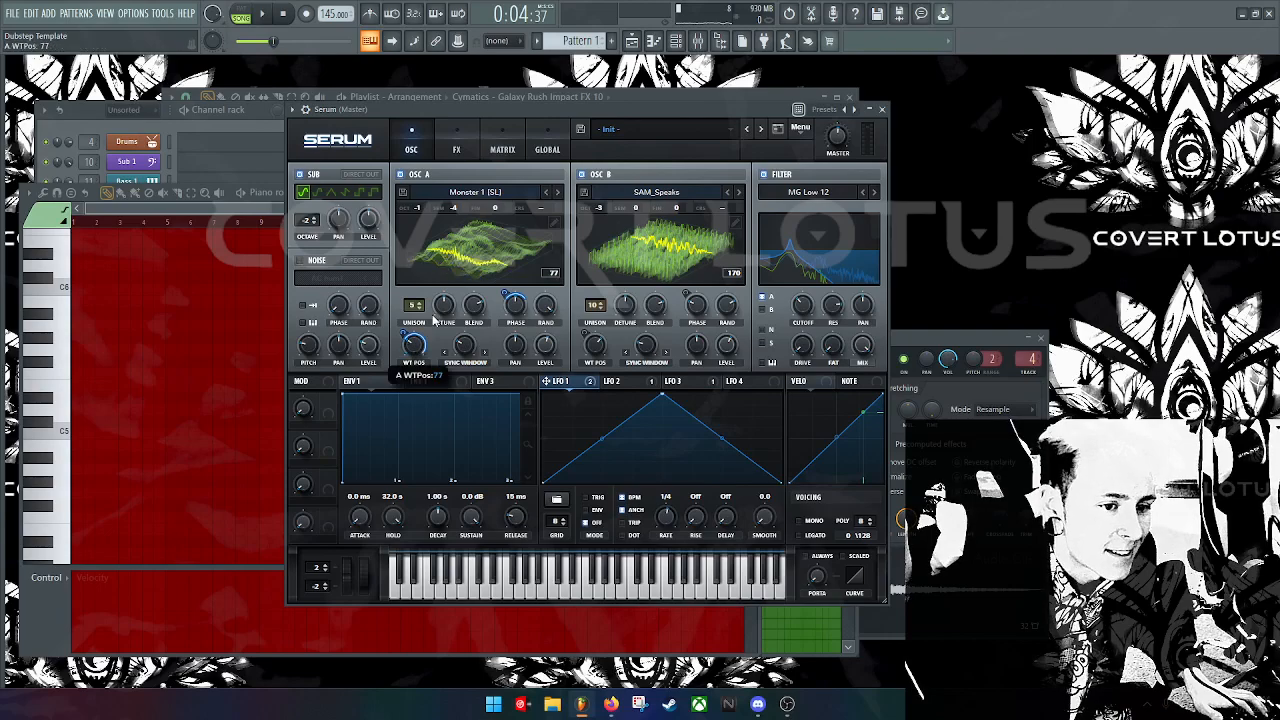
{"action": "left_click", "coordinate": [466, 250]}
{"action": "key", "text": "s"}
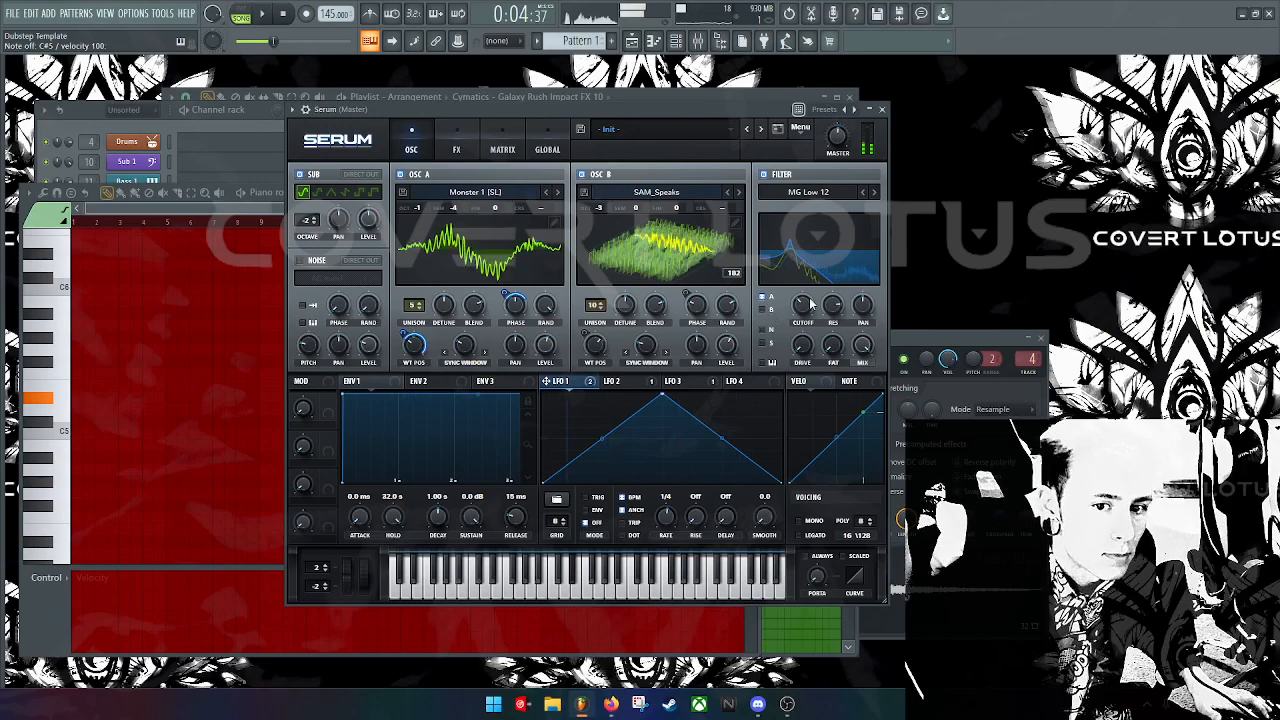
{"action": "key", "text": "s"}
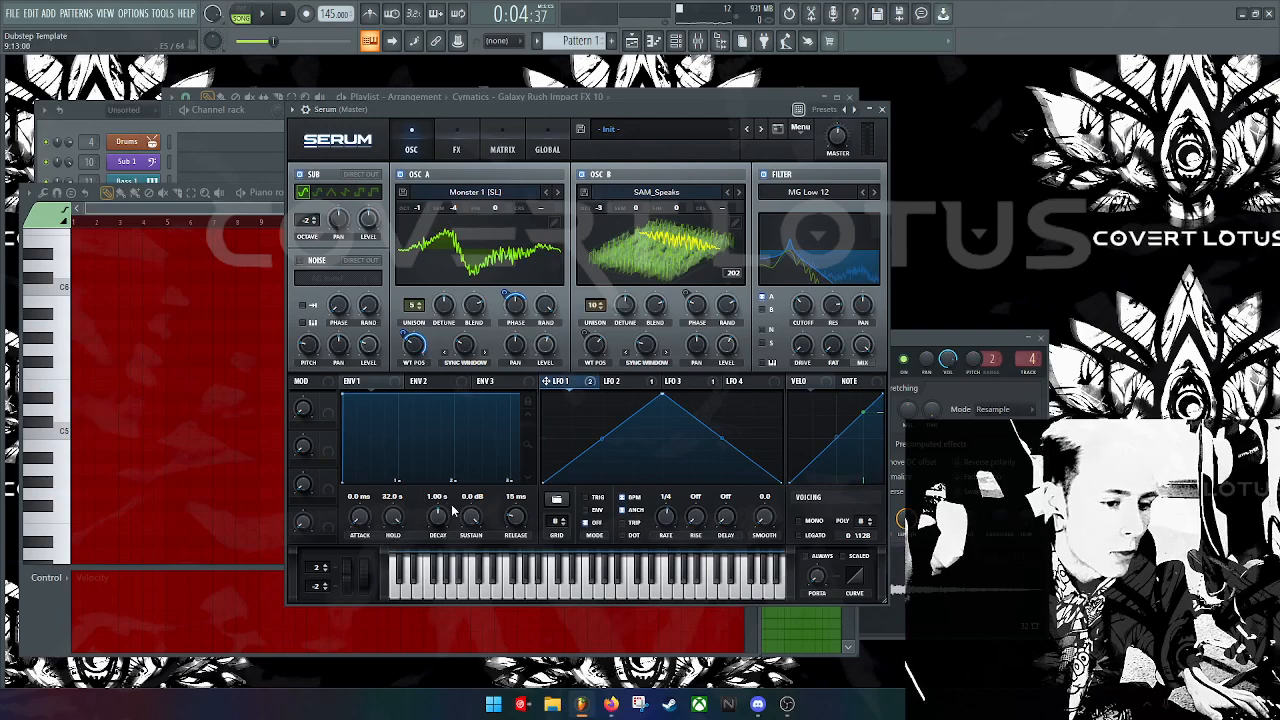
Step: Lower oscillator B's level to 59%, then switch it off to hear oscillator A alone
{"action": "key", "text": "s"}
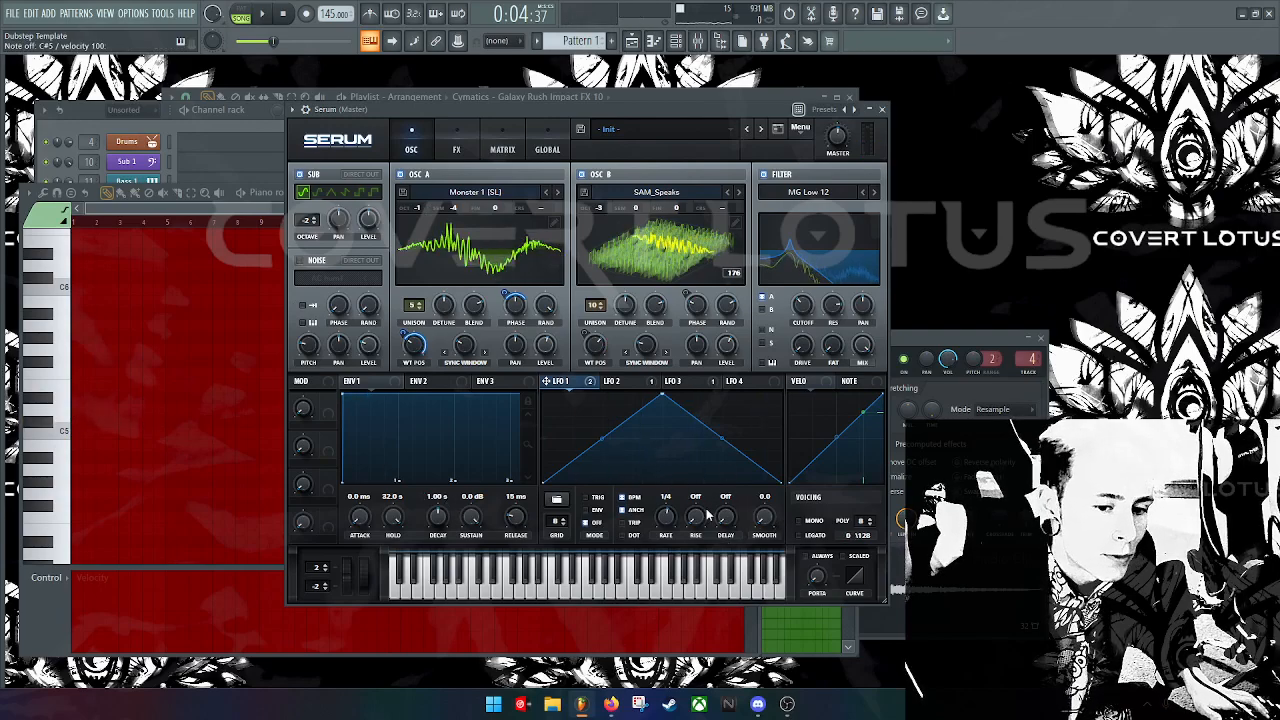
{"action": "mouse_move", "coordinate": [729, 348]}
{"action": "left_mouse_down"}
{"action": "mouse_move", "coordinate": [729, 426]}
{"action": "mouse_move", "coordinate": [739, 360]}
{"action": "left_mouse_up"}
{"action": "key", "text": "s"}
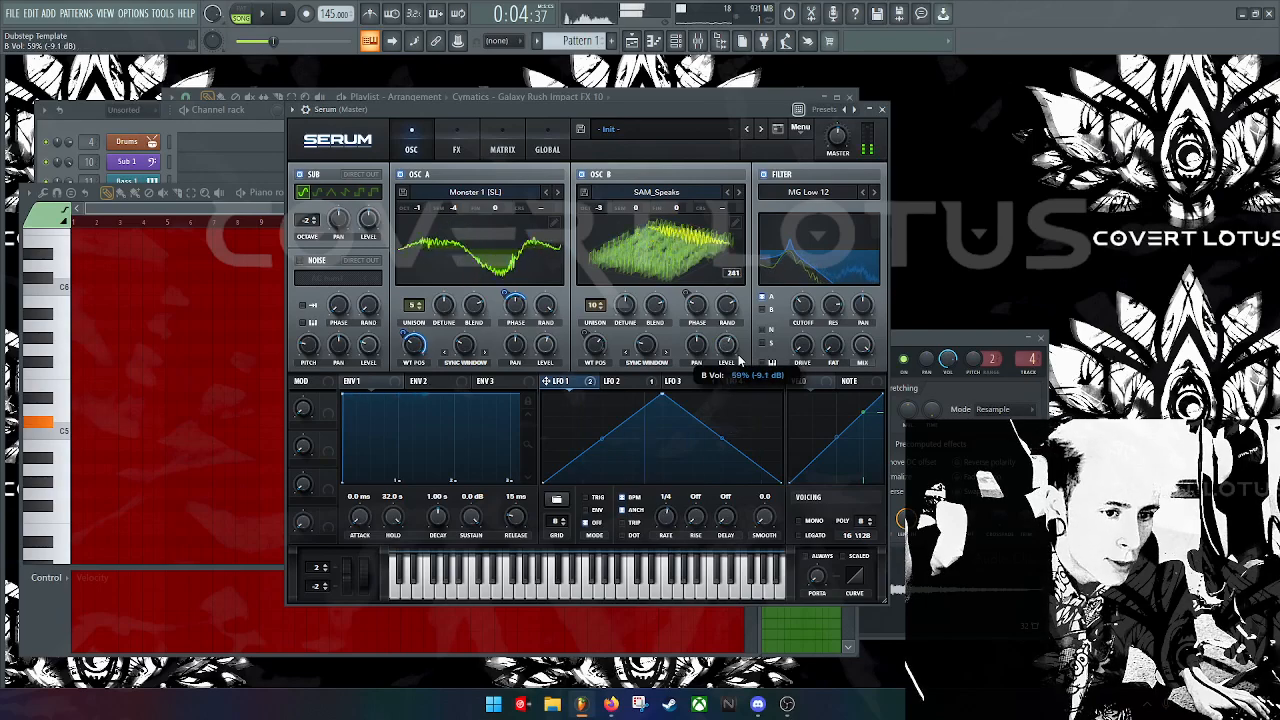
{"action": "left_click", "coordinate": [583, 175]}
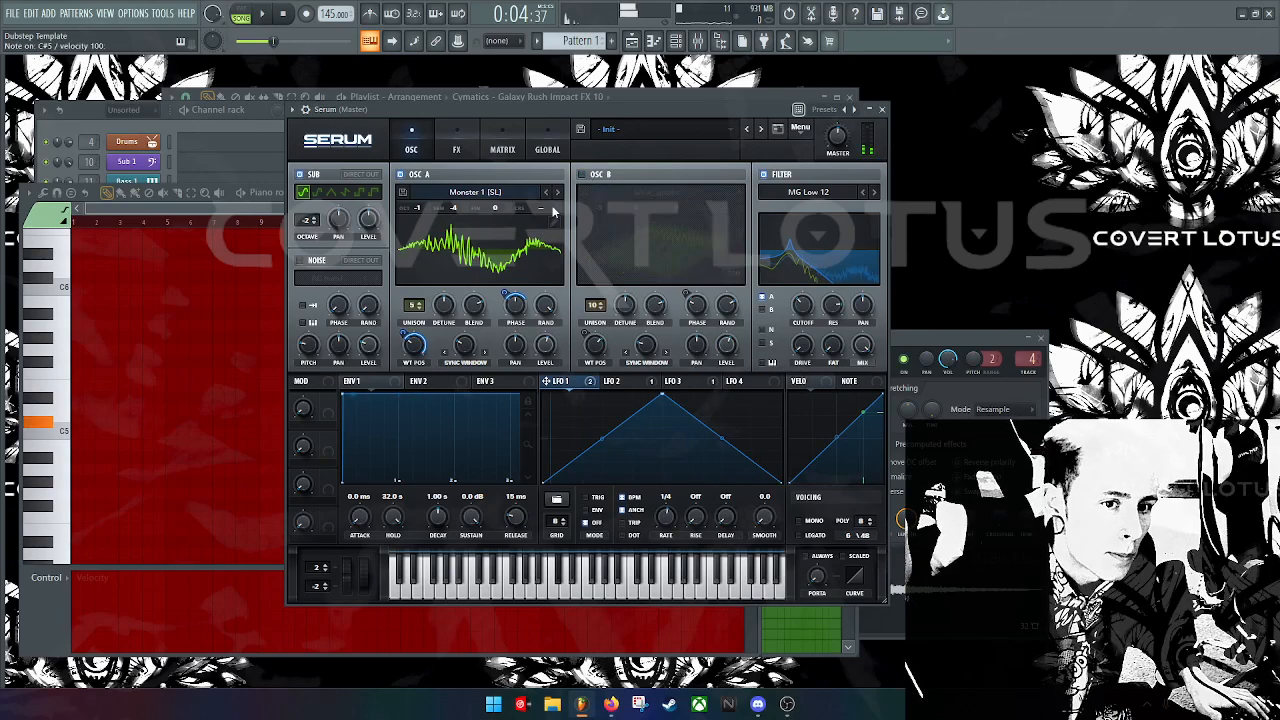
{"action": "left_click", "coordinate": [548, 342]}
{"action": "key", "text": "s"}
Step: Set oscillator A's wavetable position to 96, unison to 3 voices and octave to 0
{"action": "left_click_drag", "start_coordinate": [419, 341], "coordinate": [422, 331]}
{"action": "key", "text": "s"}
{"action": "key", "text": "s"}
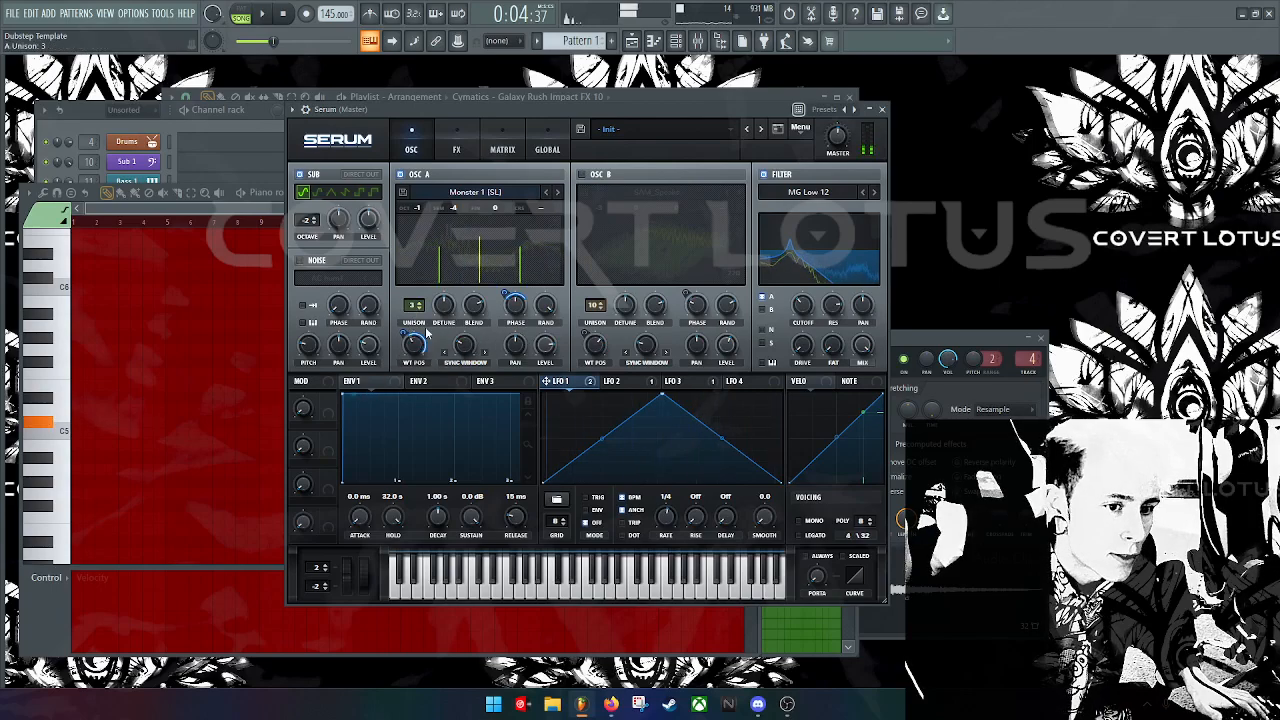
{"action": "key", "text": "s"}
{"action": "left_click_drag", "start_coordinate": [550, 345], "coordinate": [552, 348]}
{"action": "key", "text": "s"}
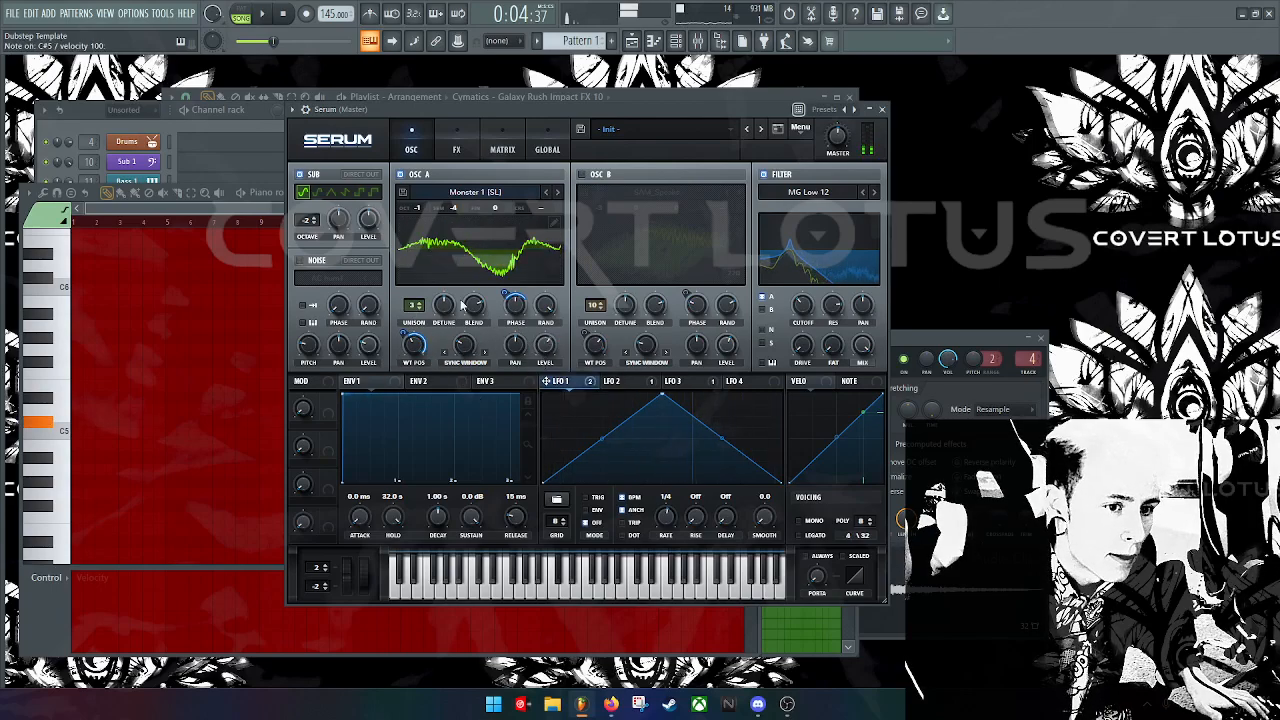
{"action": "left_click_drag", "start_coordinate": [420, 208], "coordinate": [460, 182]}
Step: Set oscillator A's unison blend to 74, load Monster 2 [SL], and re-enable oscillator B
{"action": "key", "text": "s"}
{"action": "key", "text": "s"}
{"action": "key", "text": "s"}
{"action": "left_click_drag", "start_coordinate": [519, 309], "coordinate": [490, 283]}
{"action": "key", "text": "s"}
{"action": "key", "text": "s"}
{"action": "key", "text": "s"}
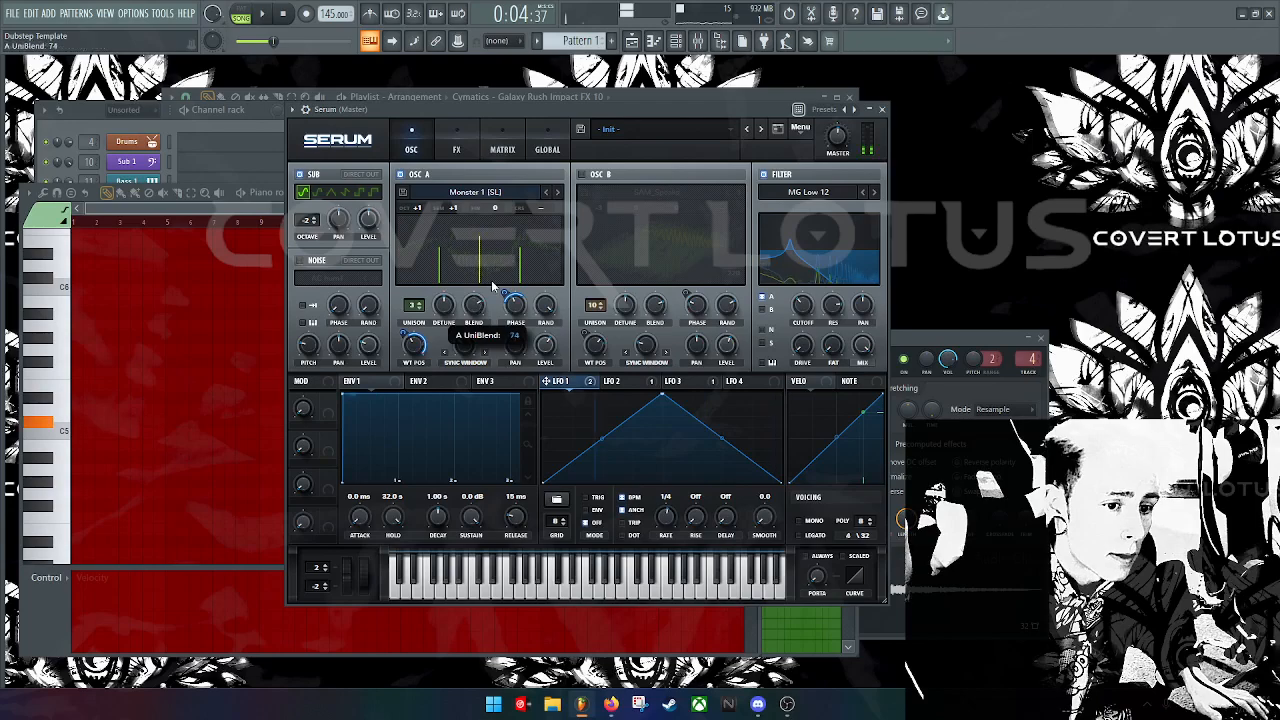
{"action": "left_click_drag", "start_coordinate": [471, 345], "coordinate": [482, 328]}
{"action": "key", "text": "s"}
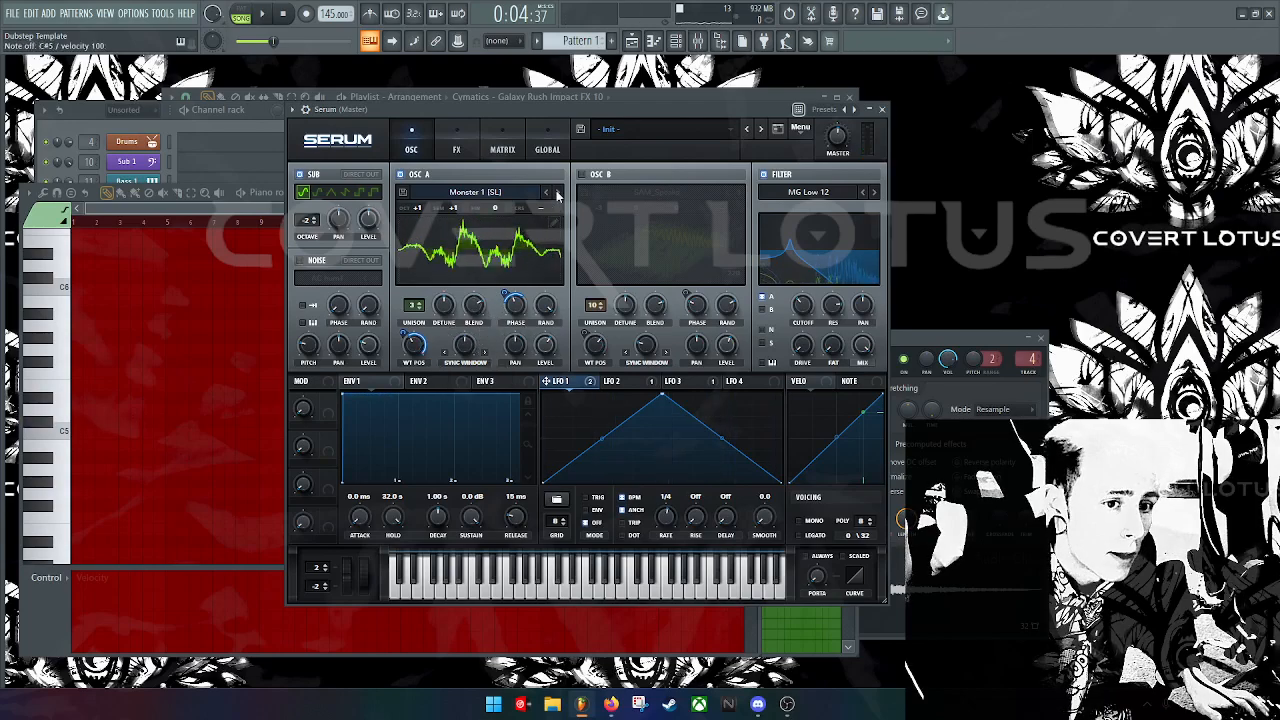
{"action": "left_click", "coordinate": [558, 193]}
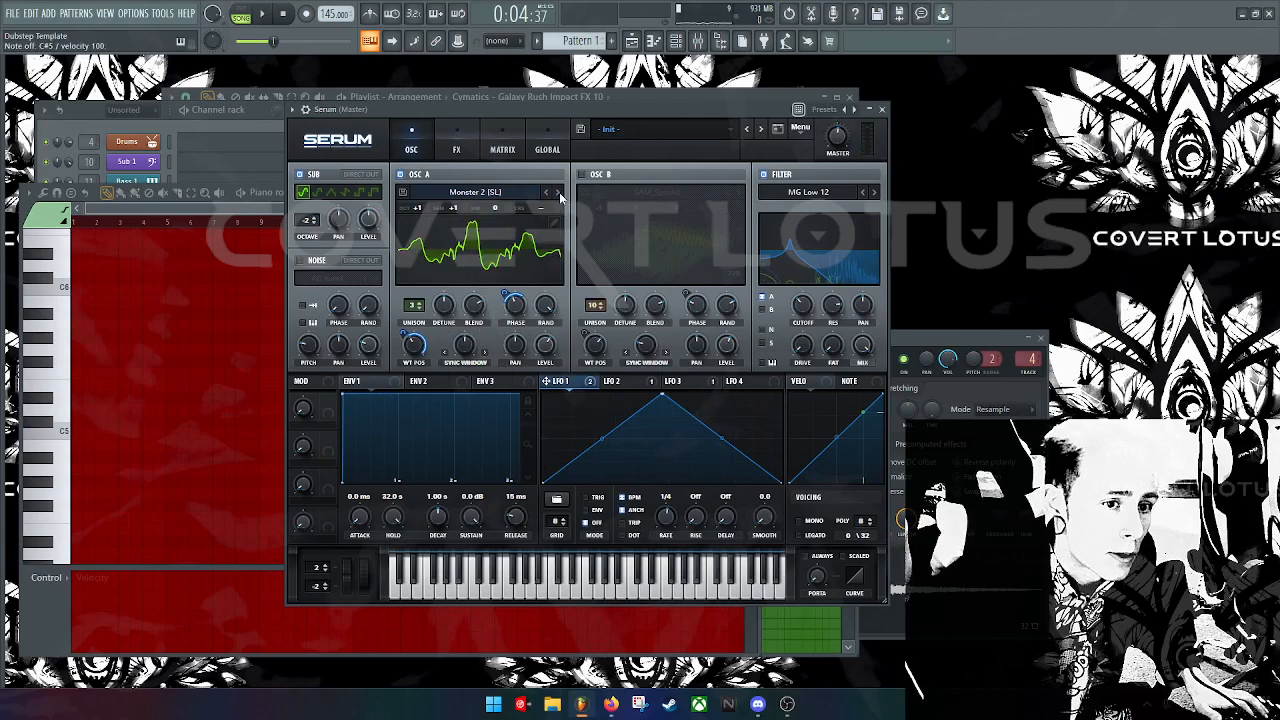
{"action": "key", "text": "s"}
{"action": "key", "text": "s"}
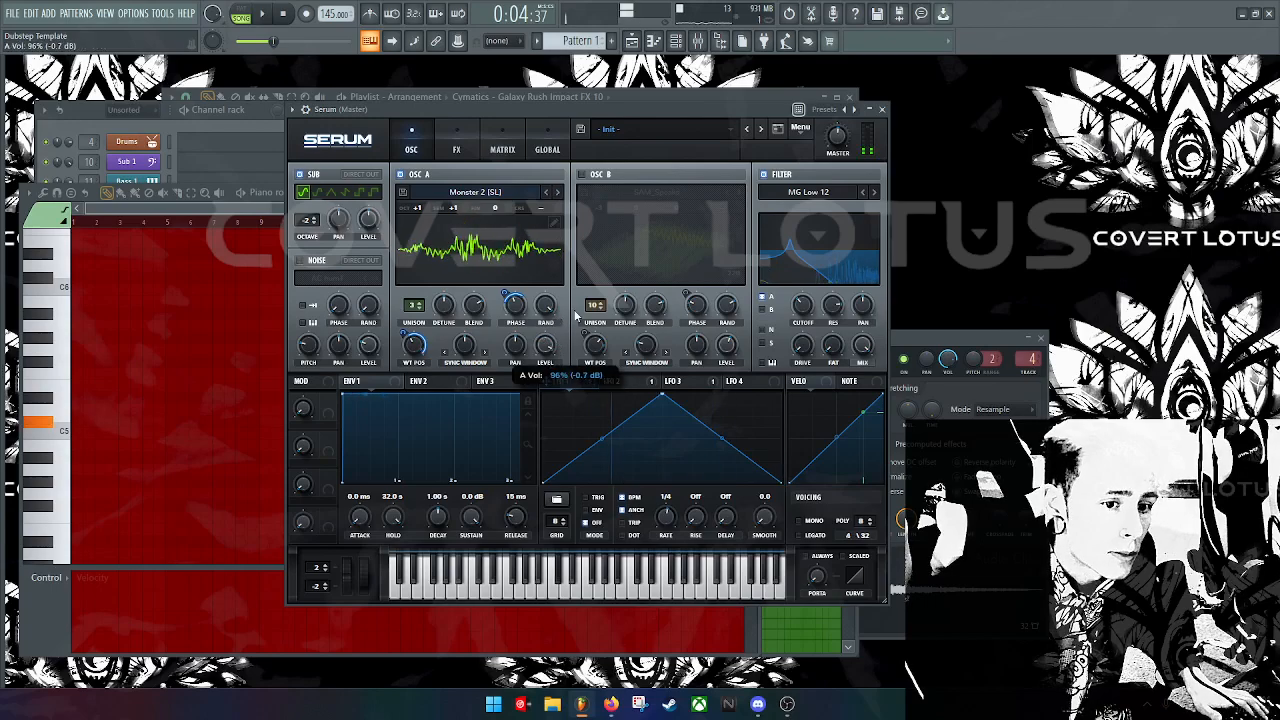
{"action": "left_click", "coordinate": [583, 174]}
{"action": "key", "text": "s"}
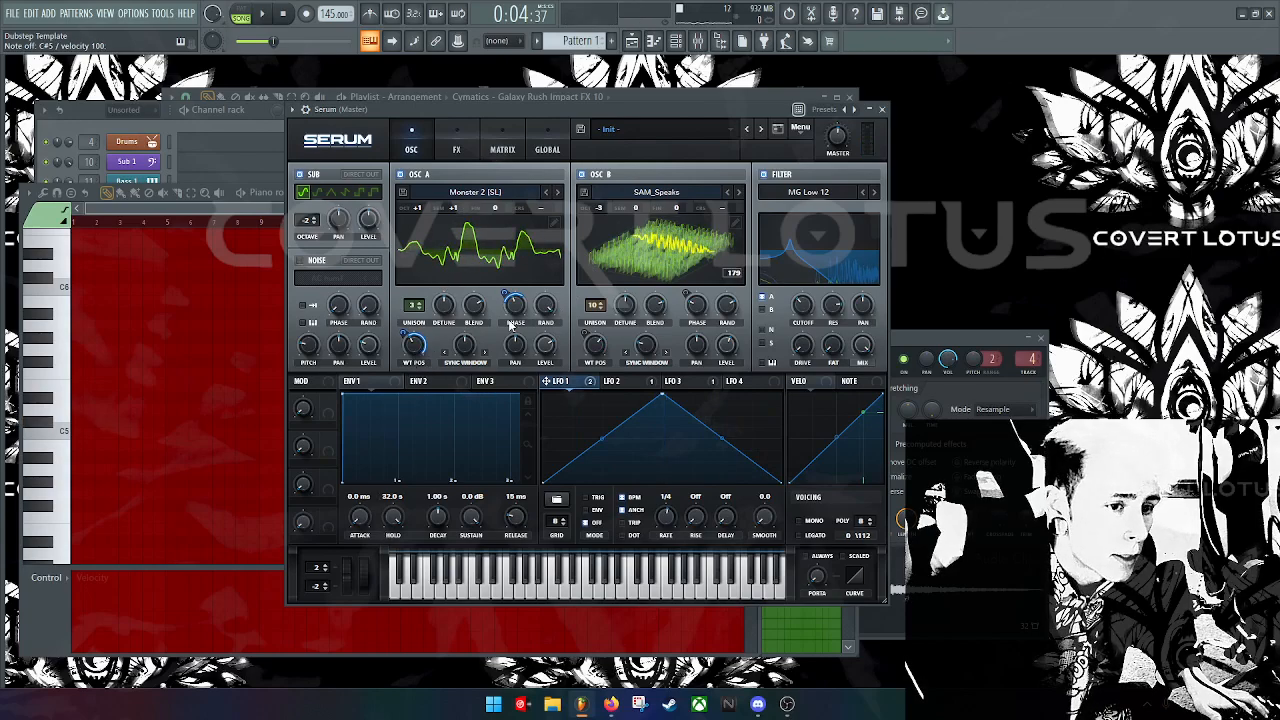
Step: Return both oscillator displays to 3D, raise oscillator B's wavetable position, and show the filter's Phases view
{"action": "left_click", "coordinate": [476, 258]}
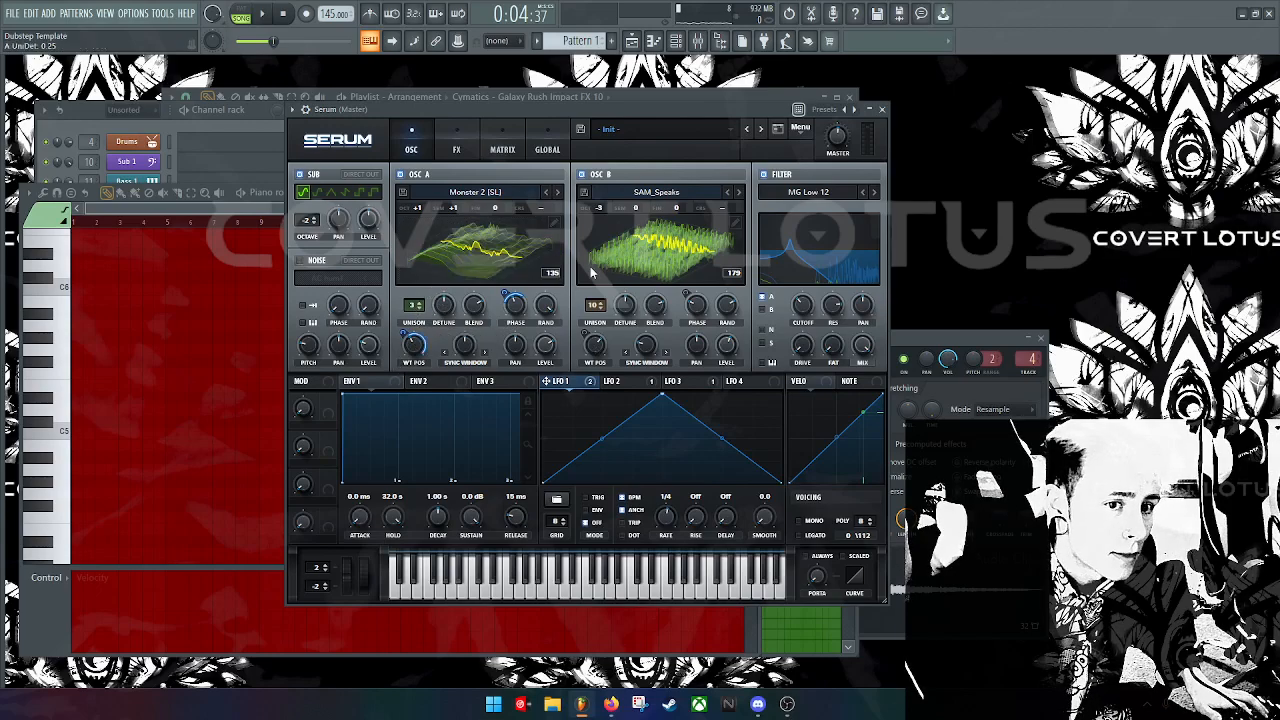
{"action": "left_click", "coordinate": [623, 226]}
{"action": "key", "text": "s"}
{"action": "left_click", "coordinate": [678, 258]}
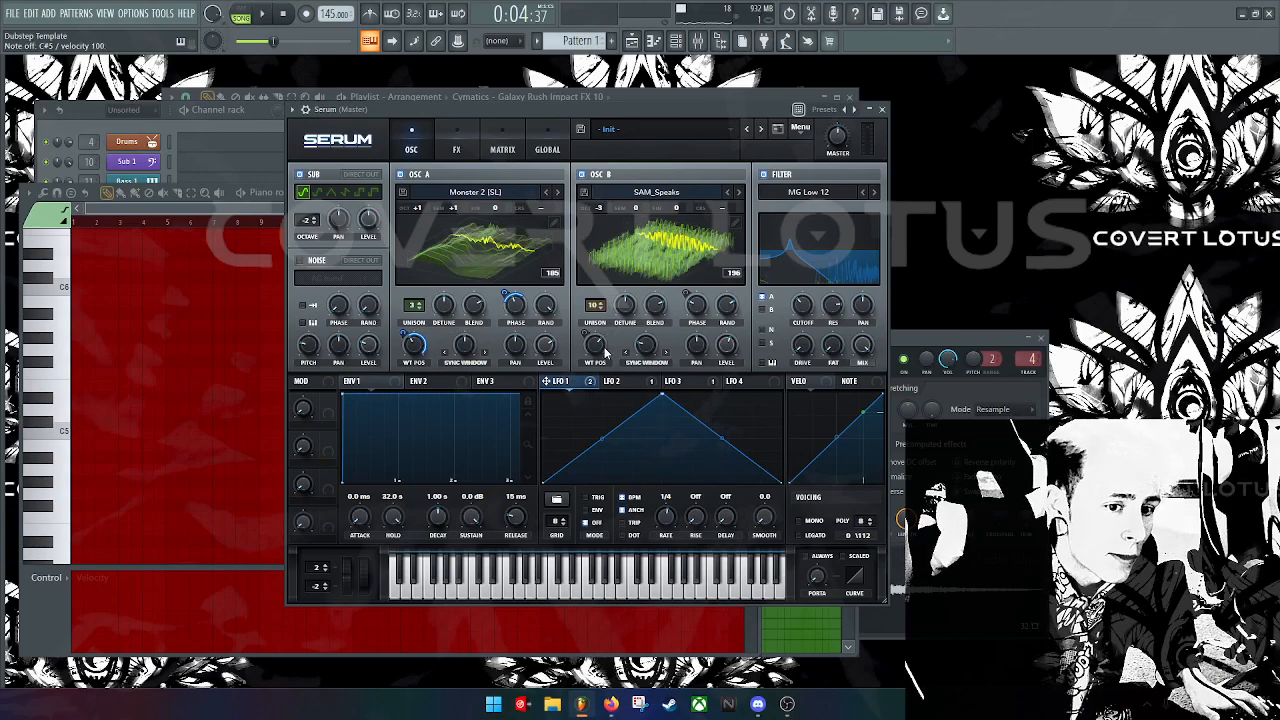
{"action": "key", "text": "s"}
{"action": "mouse_move", "coordinate": [592, 370]}
{"action": "left_mouse_down"}
{"action": "mouse_move", "coordinate": [597, 337]}
{"action": "mouse_move", "coordinate": [581, 385]}
{"action": "mouse_move", "coordinate": [598, 350]}
{"action": "left_mouse_up"}
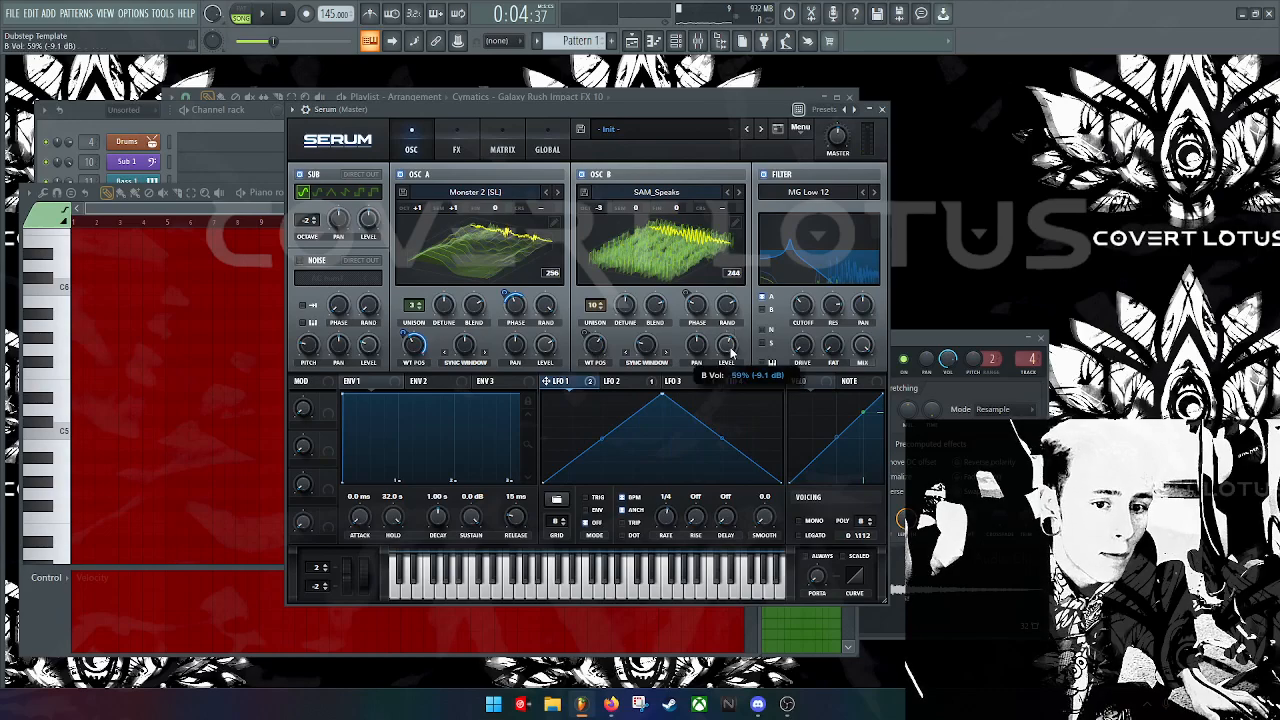
{"action": "left_click", "coordinate": [817, 245]}
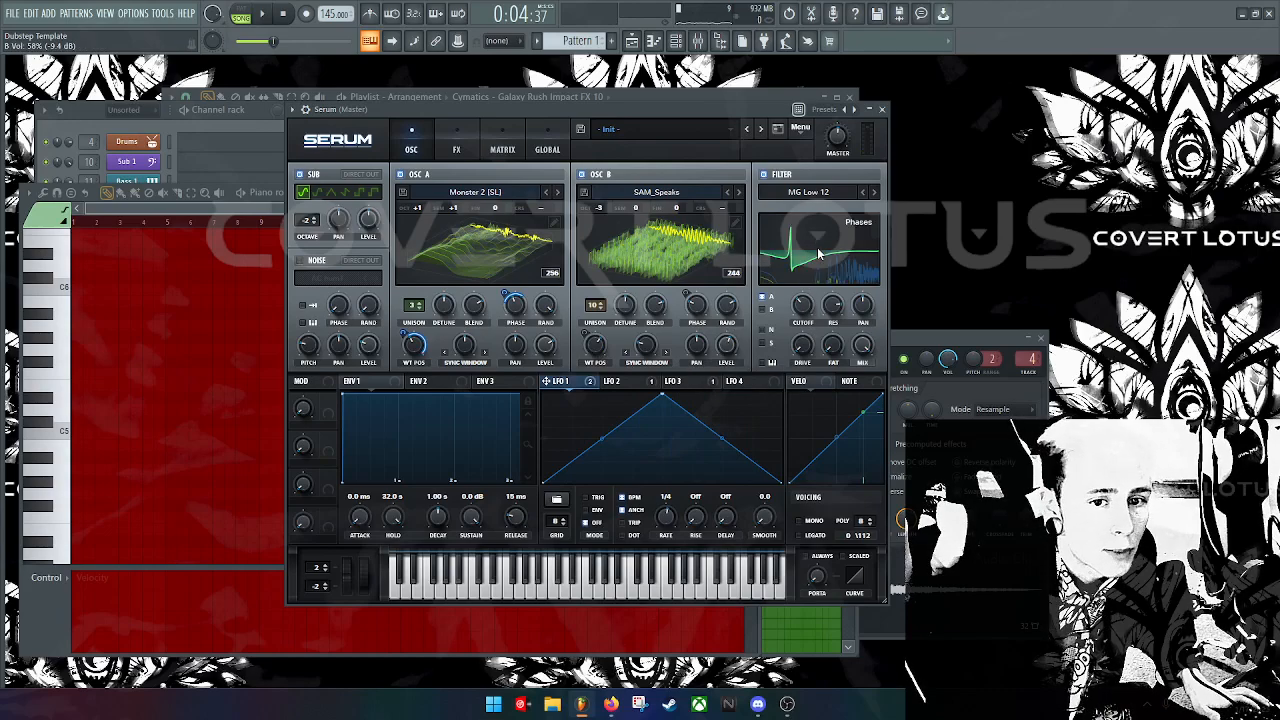
Step: Set the filter mix to 78% and drive to 13%, and take oscillator B out of the filter
{"action": "key", "text": "s"}
{"action": "key", "text": "s"}
{"action": "left_click_drag", "start_coordinate": [863, 345], "coordinate": [886, 370]}
{"action": "left_click_drag", "start_coordinate": [810, 356], "coordinate": [868, 310]}
{"action": "key", "text": "s"}
{"action": "key", "text": "s"}
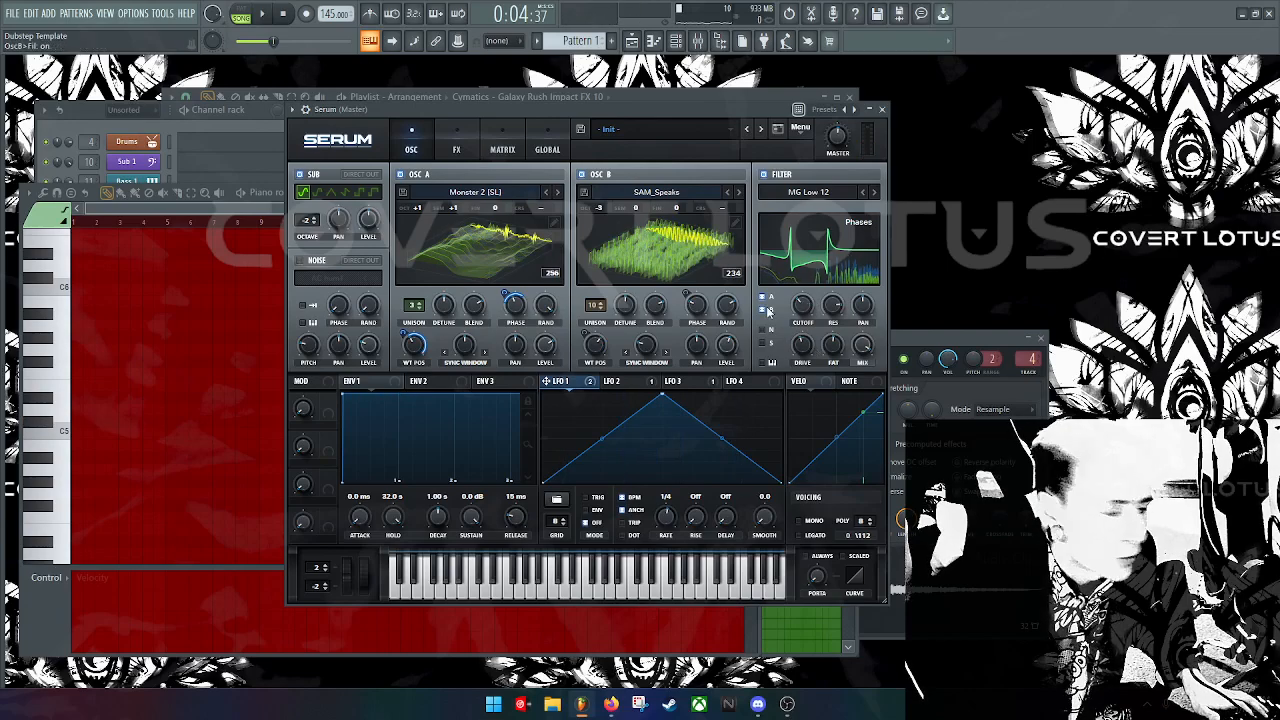
{"action": "key", "text": "s"}
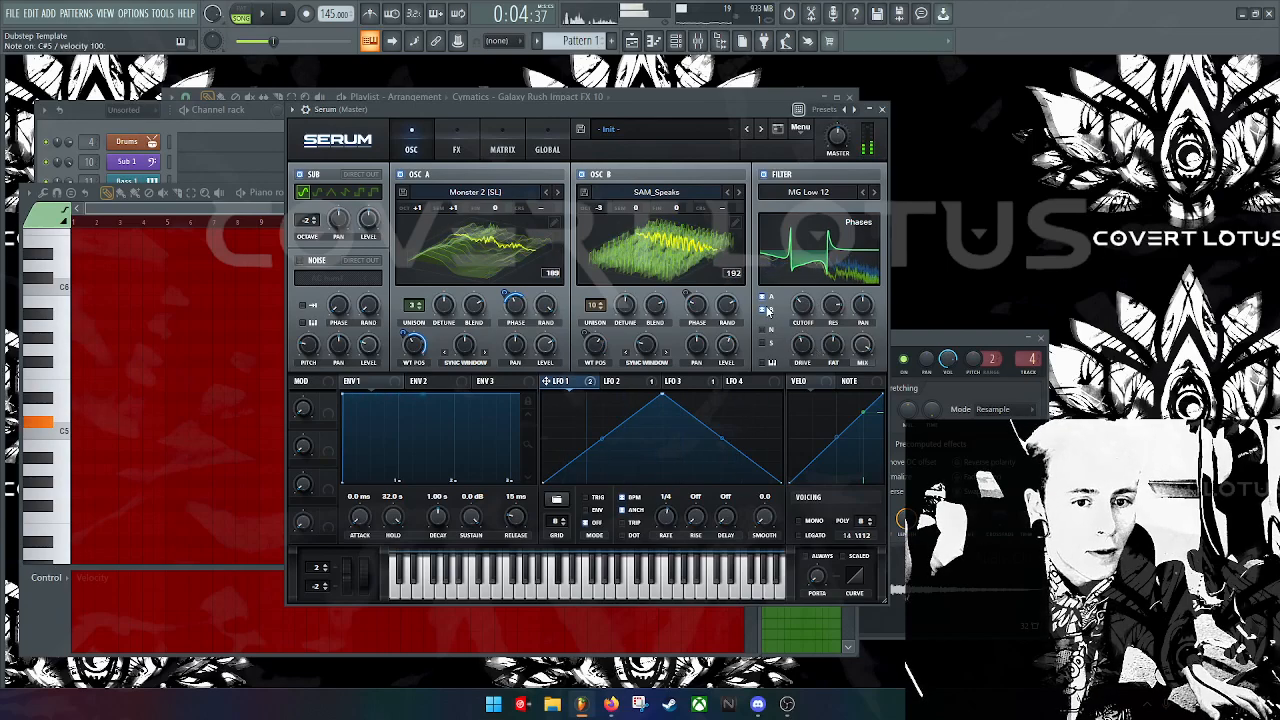
{"action": "left_click", "coordinate": [768, 312]}
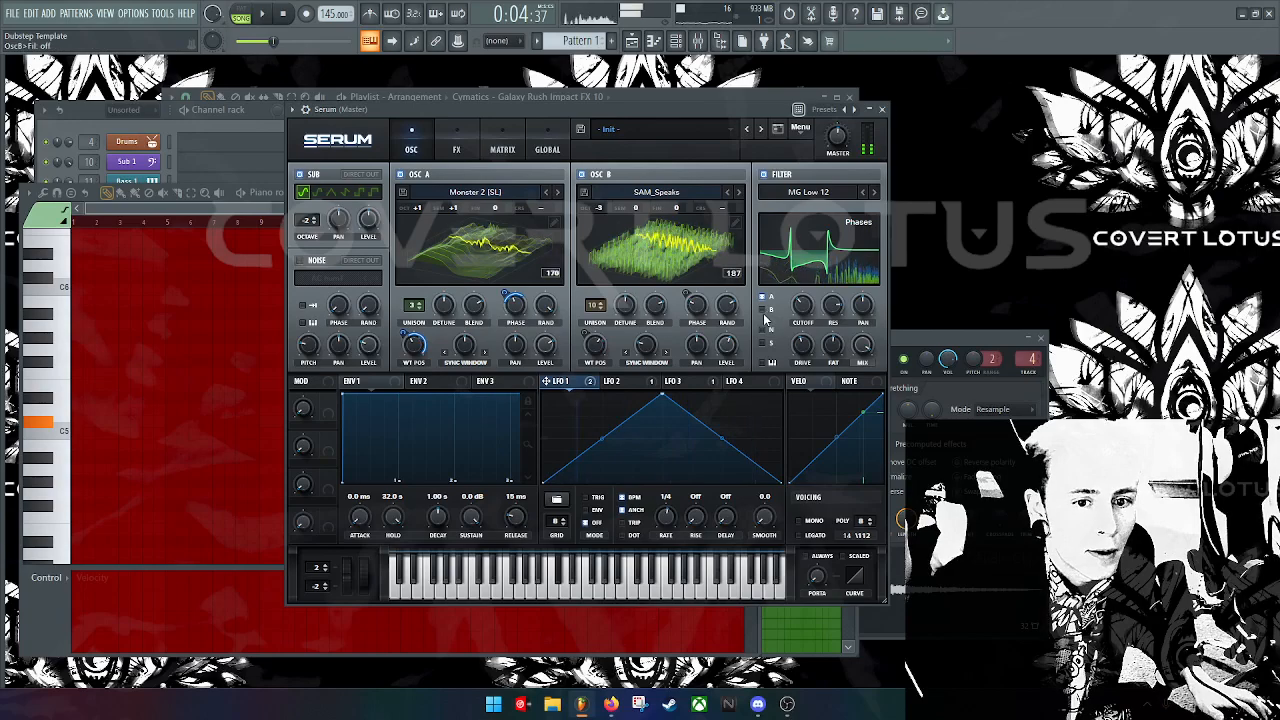
{"action": "key", "text": "s"}
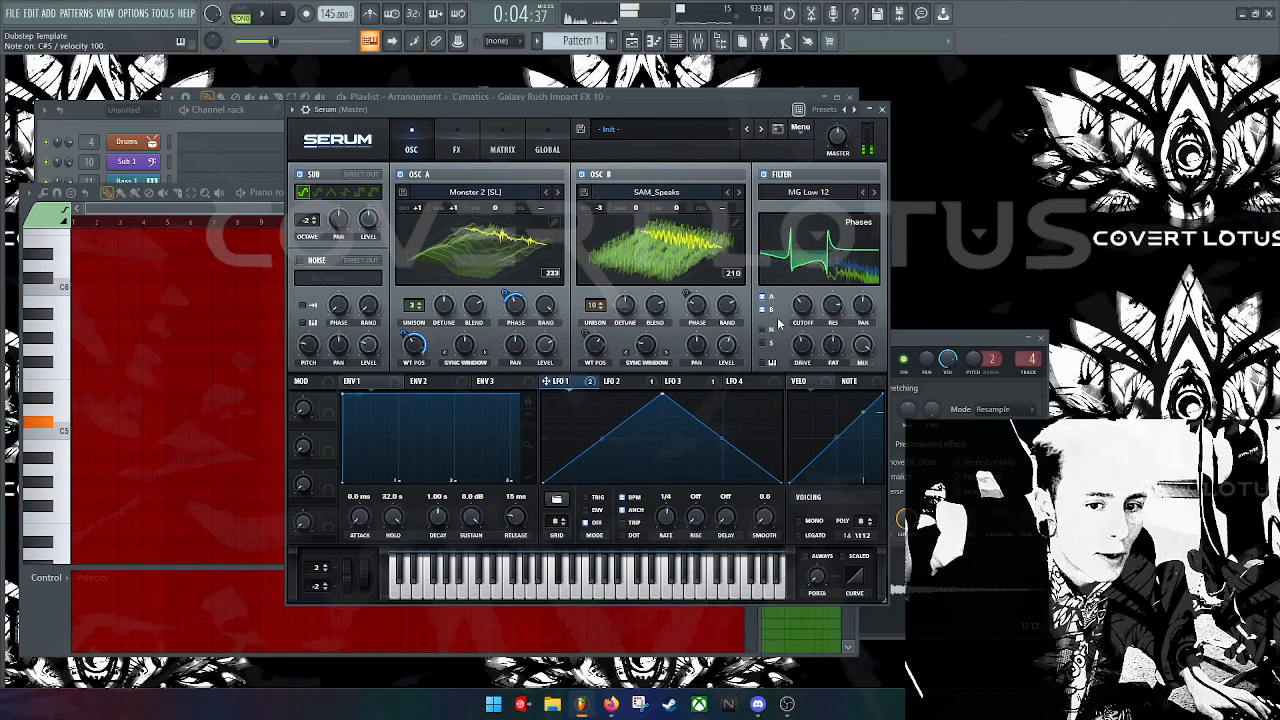
{"action": "key", "text": "s"}
{"action": "left_click_drag", "start_coordinate": [860, 348], "coordinate": [860, 375]}
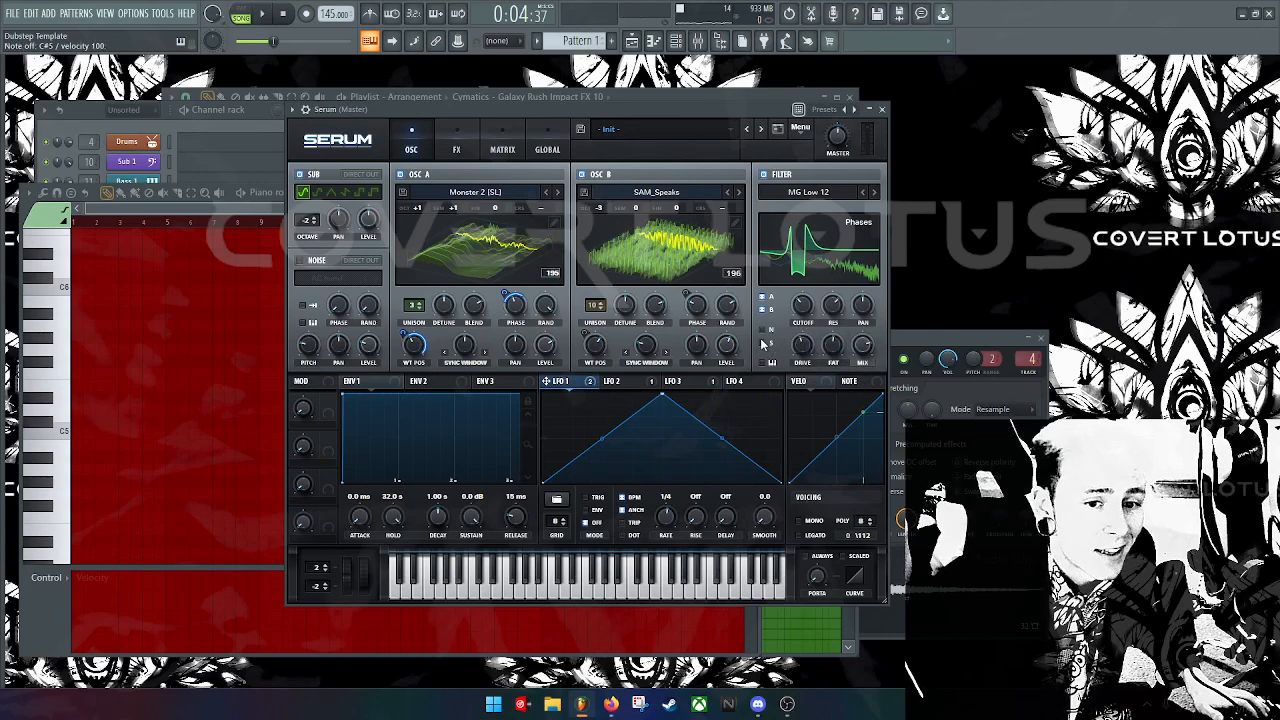
{"action": "key", "text": "s"}
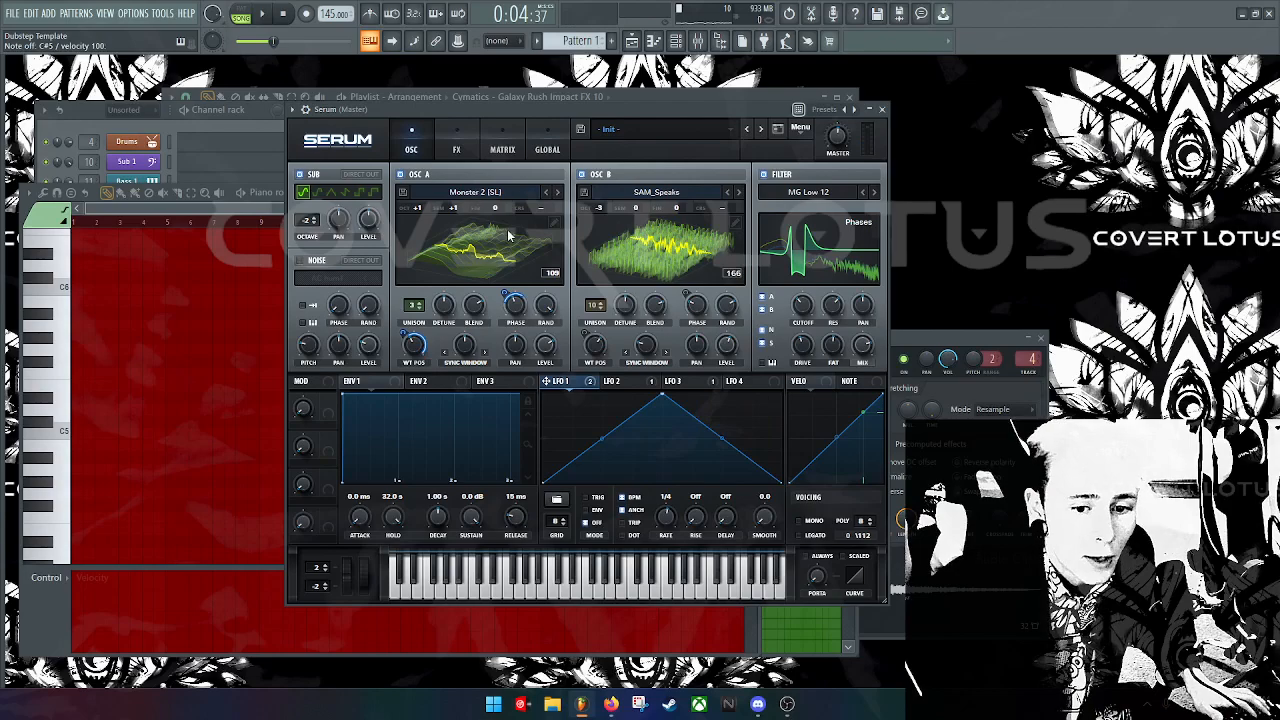
Step: Enable Serum's Hyper/Dimension effect and raise its Dimension mix
{"action": "left_click", "coordinate": [457, 149]}
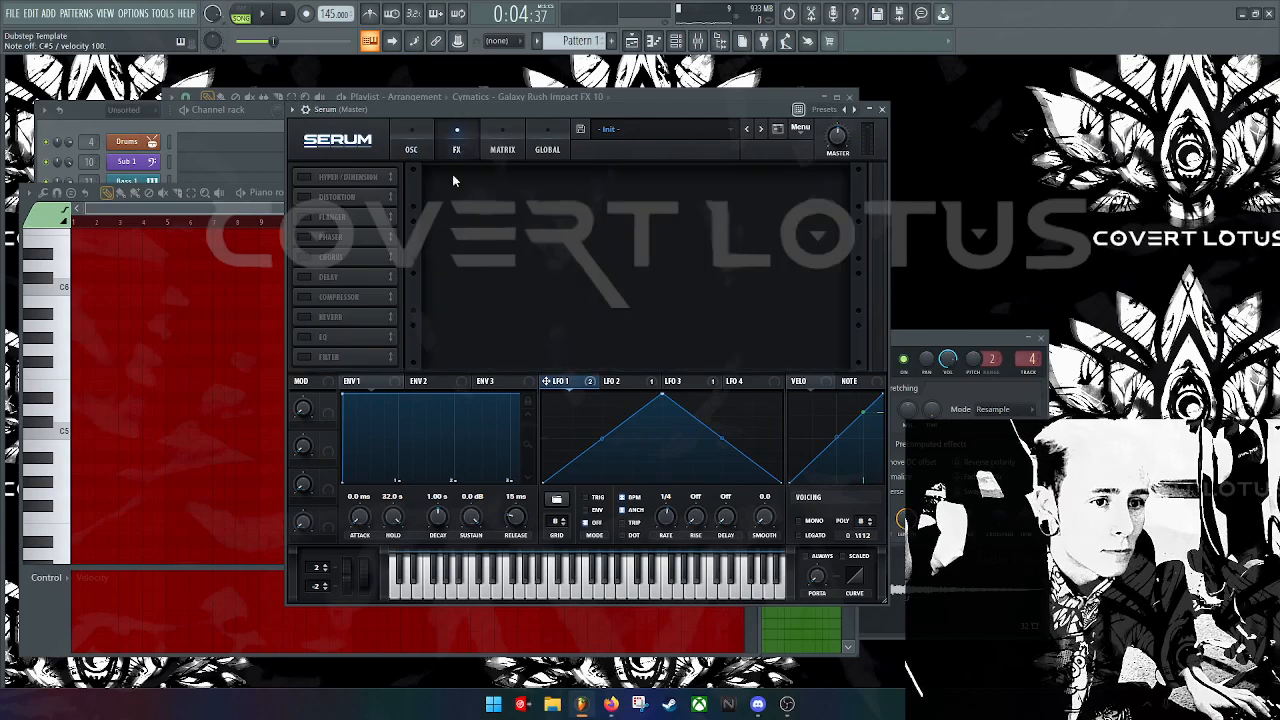
{"action": "left_click", "coordinate": [305, 177]}
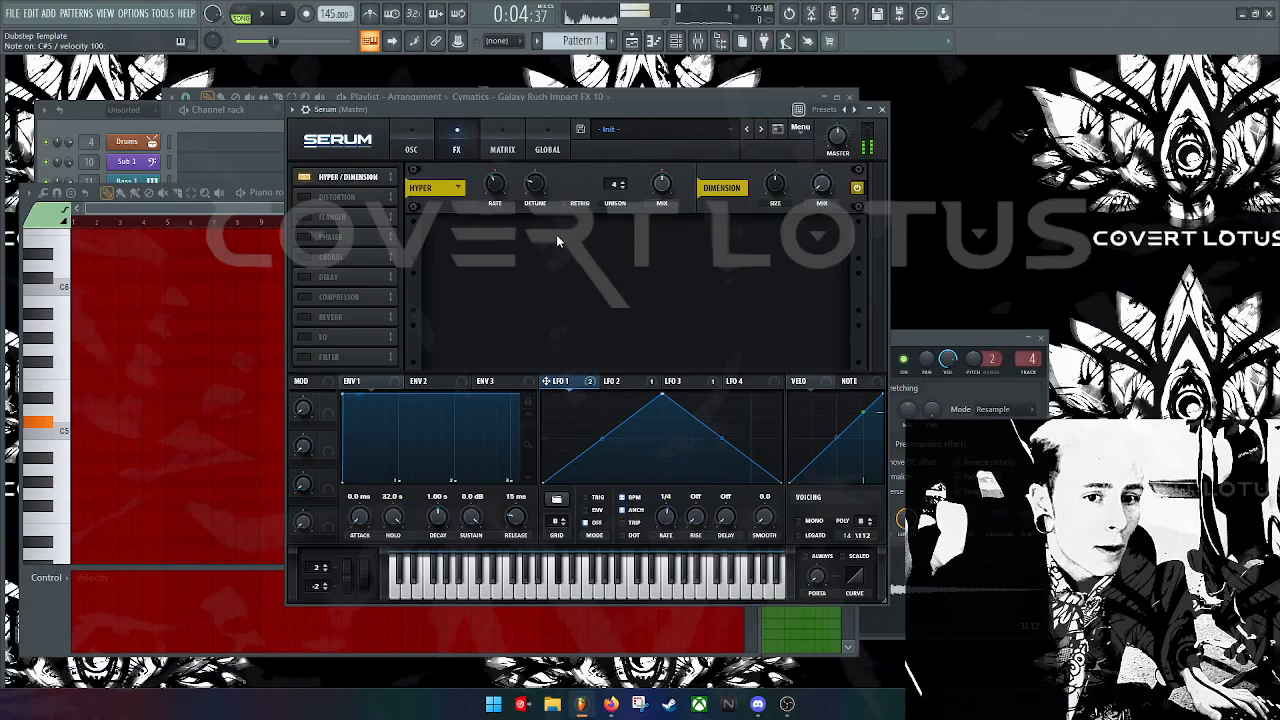
{"action": "left_click_drag", "start_coordinate": [815, 183], "coordinate": [888, 139]}
{"action": "key", "text": "s"}
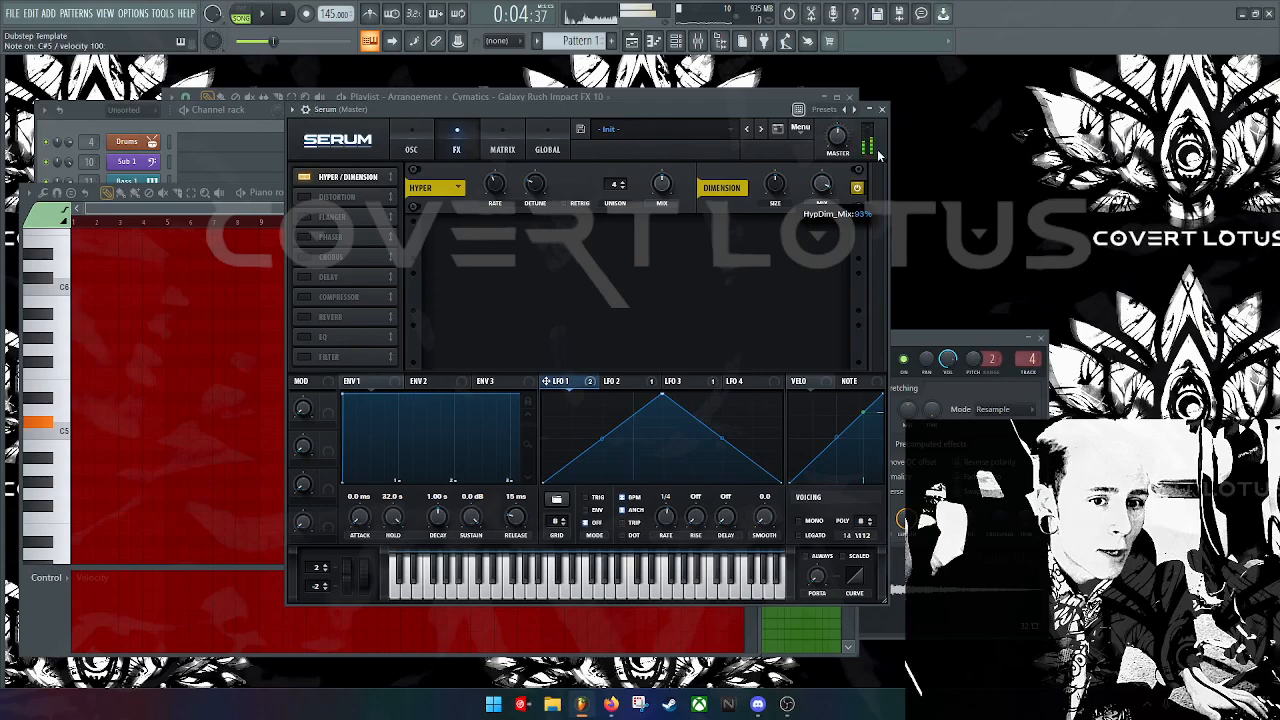
Step: Set Hyper unison to 7 voices, adjust detune and rate, and leave the Dimension mix around halfway
{"action": "mouse_move", "coordinate": [770, 214]}
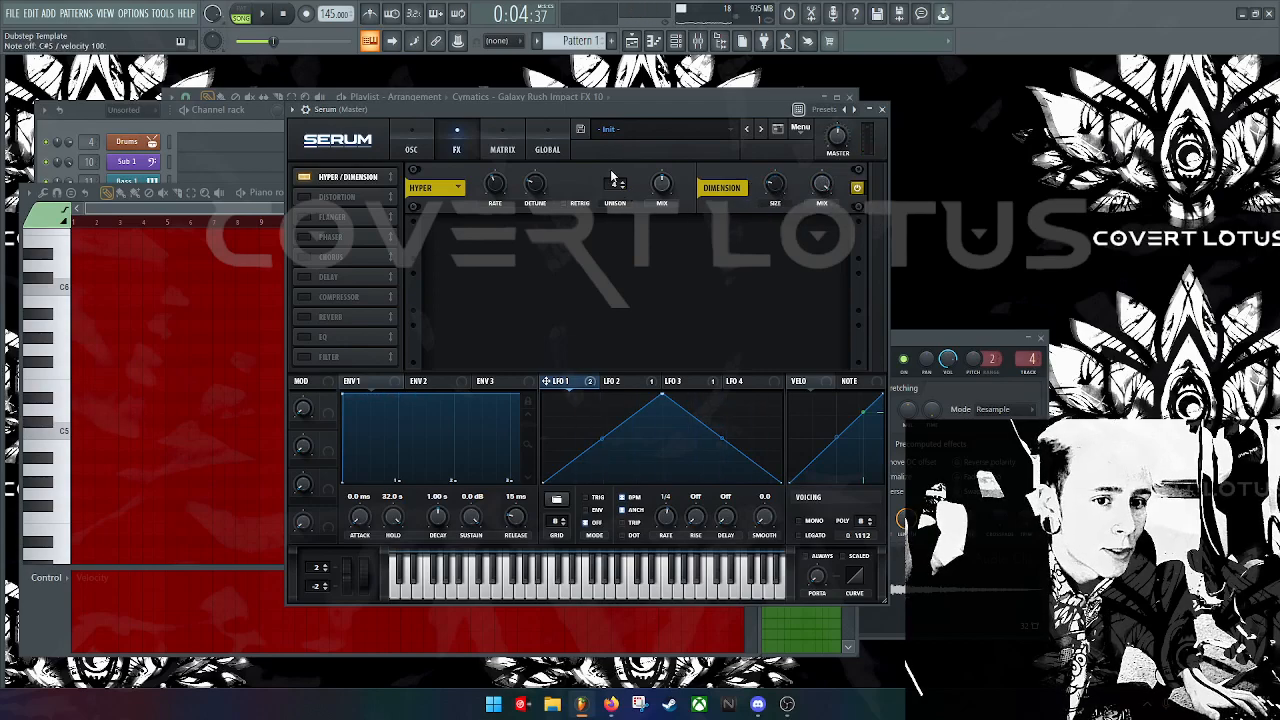
{"action": "left_click_drag", "start_coordinate": [617, 184], "coordinate": [625, 162]}
{"action": "key", "text": "s"}
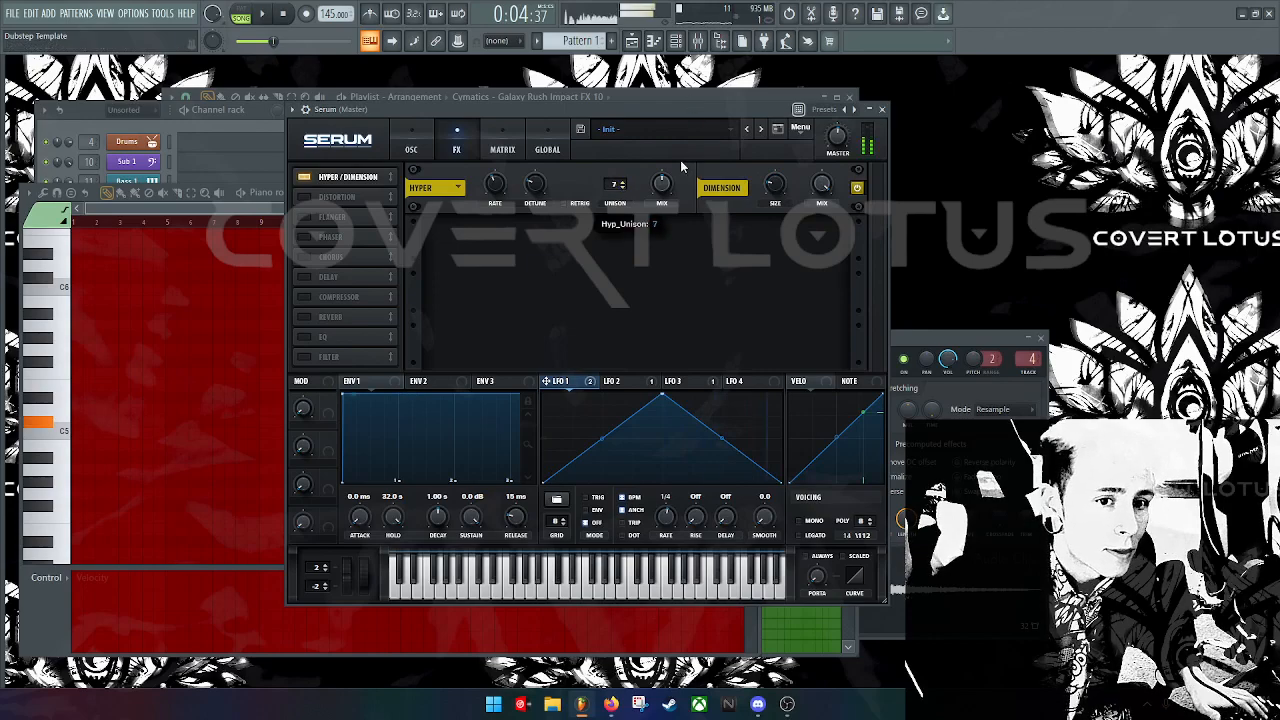
{"action": "key", "text": "s"}
{"action": "left_click_drag", "start_coordinate": [533, 187], "coordinate": [516, 158]}
{"action": "key", "text": "s"}
{"action": "key", "text": "s"}
{"action": "left_click_drag", "start_coordinate": [820, 190], "coordinate": [811, 292]}
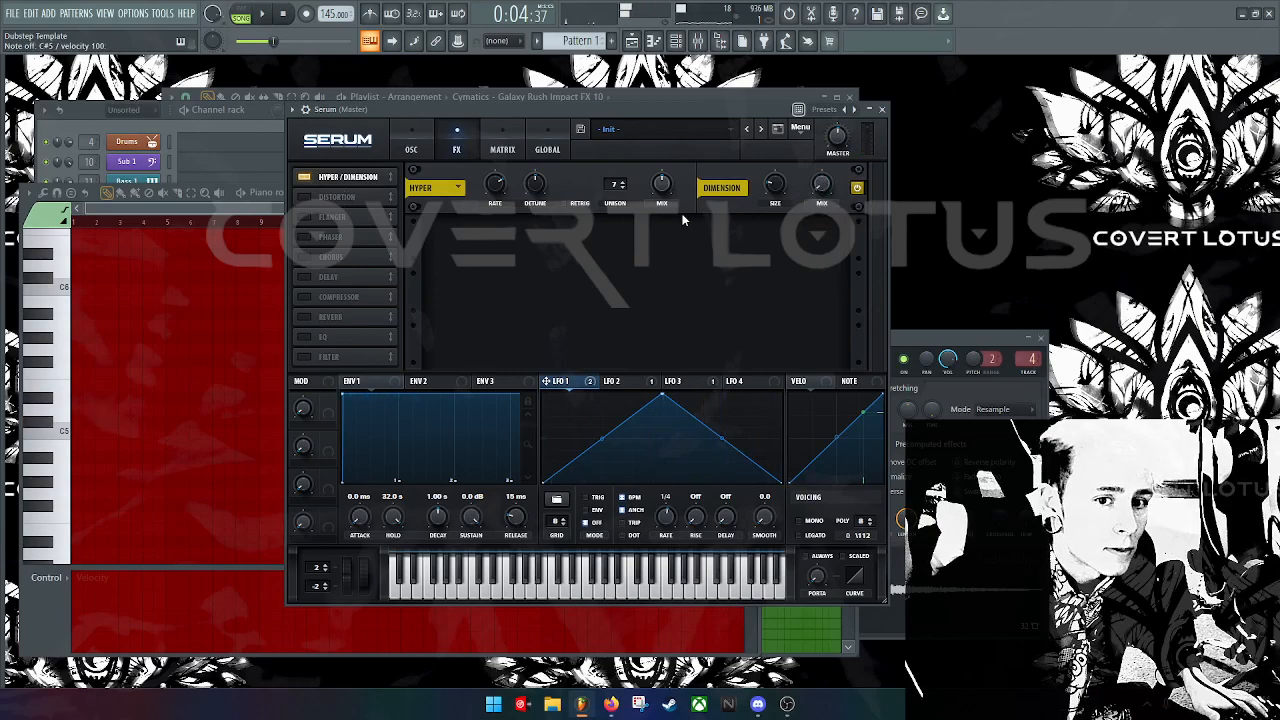
{"action": "left_click_drag", "start_coordinate": [816, 187], "coordinate": [832, 151]}
Step: Try a flanger and a phaser on the bass, then switch both off
{"action": "key", "text": "s"}
{"action": "key", "text": "s"}
{"action": "key", "text": "d"}
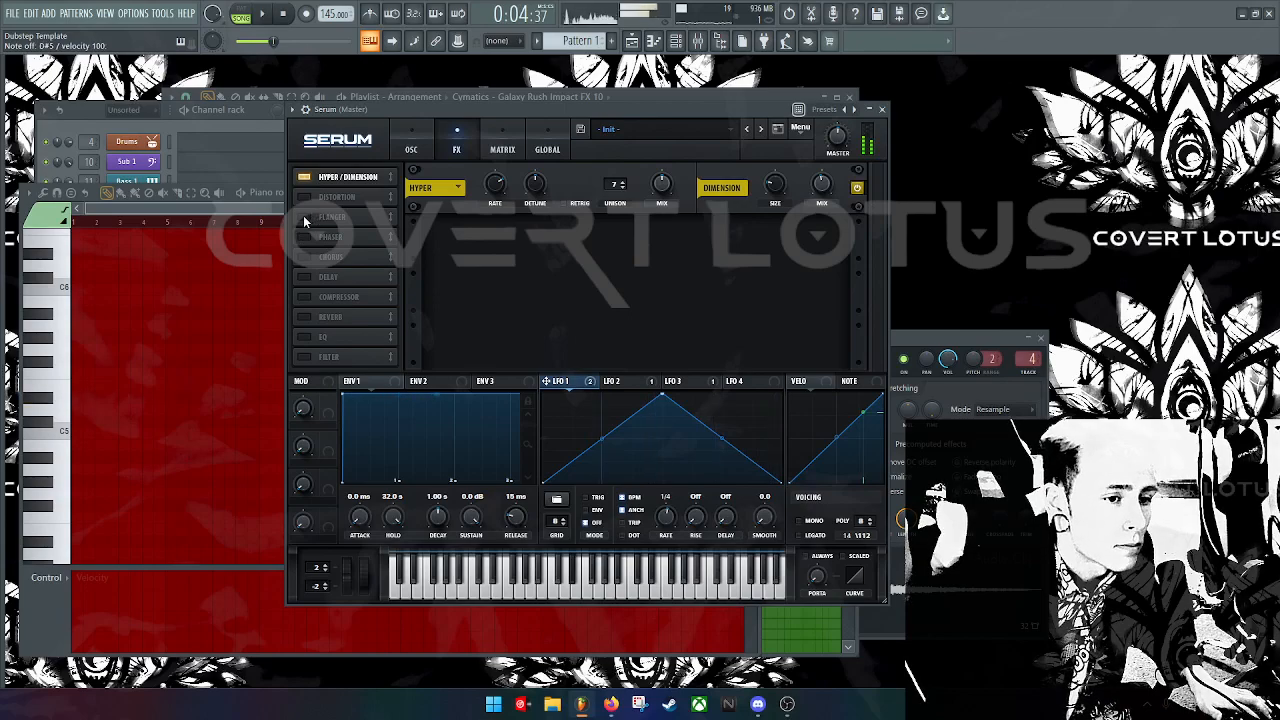
{"action": "left_click", "coordinate": [303, 215]}
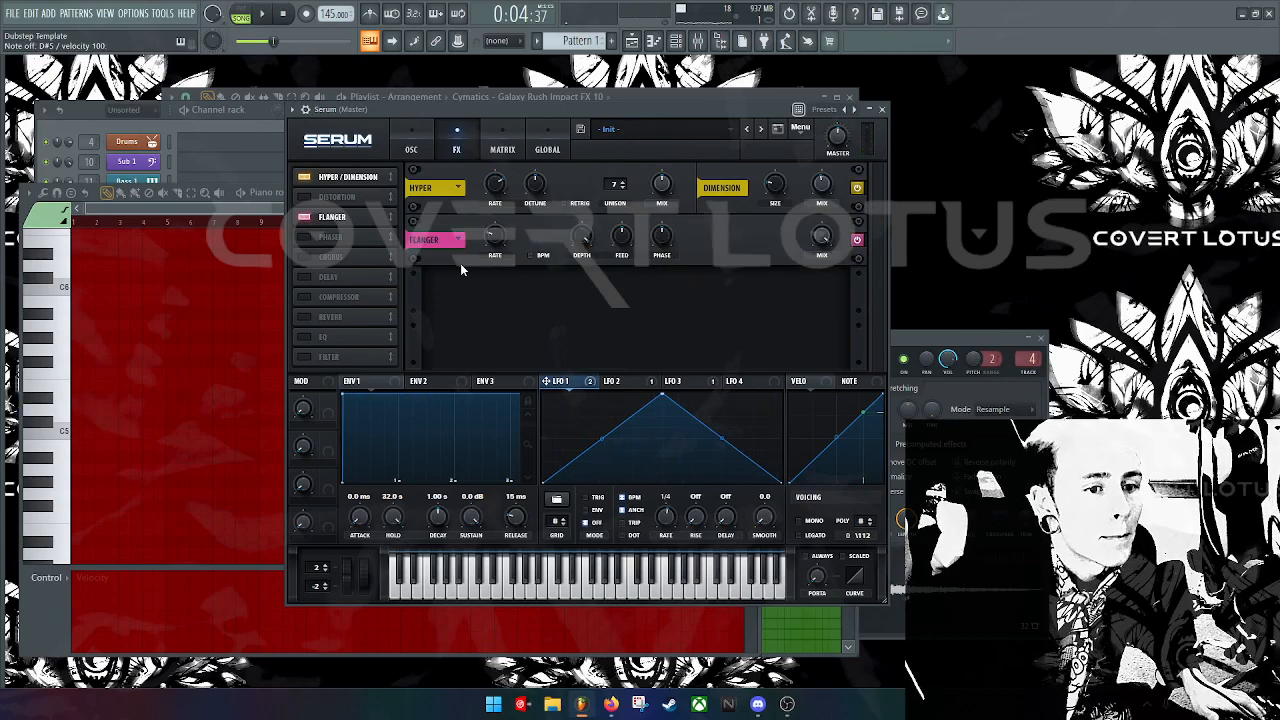
{"action": "key", "text": "c"}
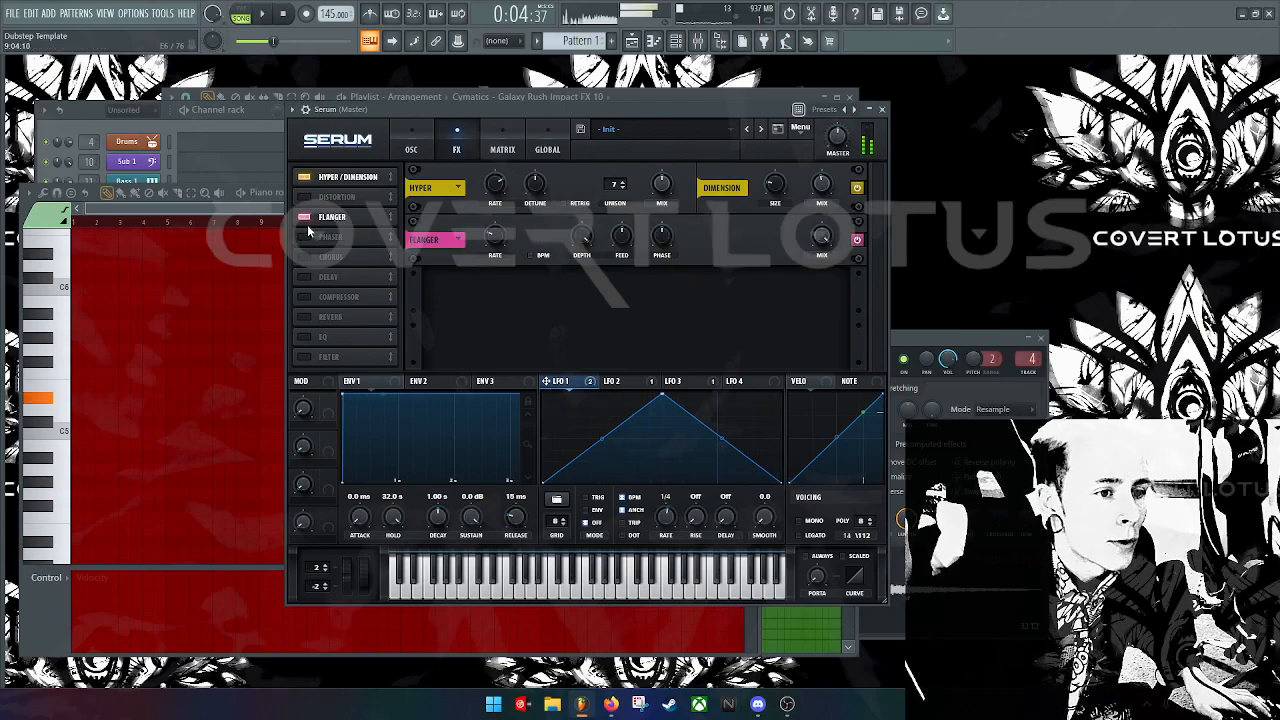
{"action": "left_click", "coordinate": [304, 236]}
{"action": "left_click", "coordinate": [304, 216]}
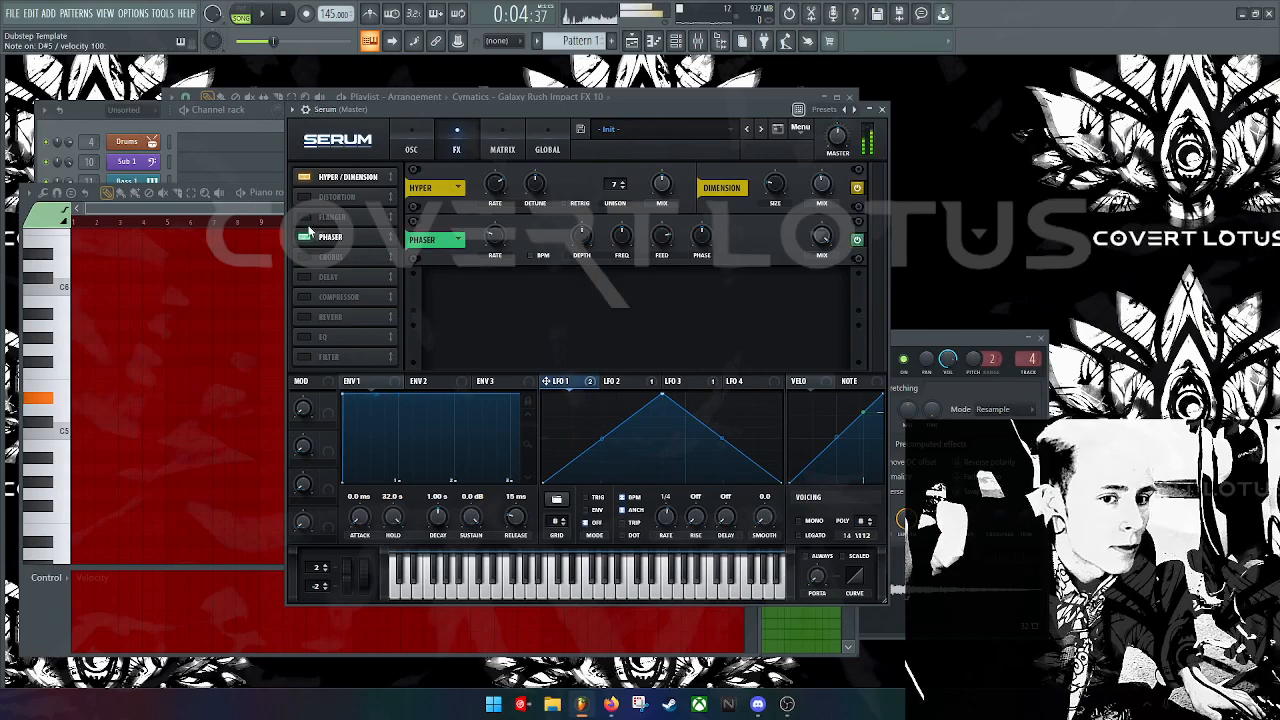
{"action": "left_click", "coordinate": [305, 240]}
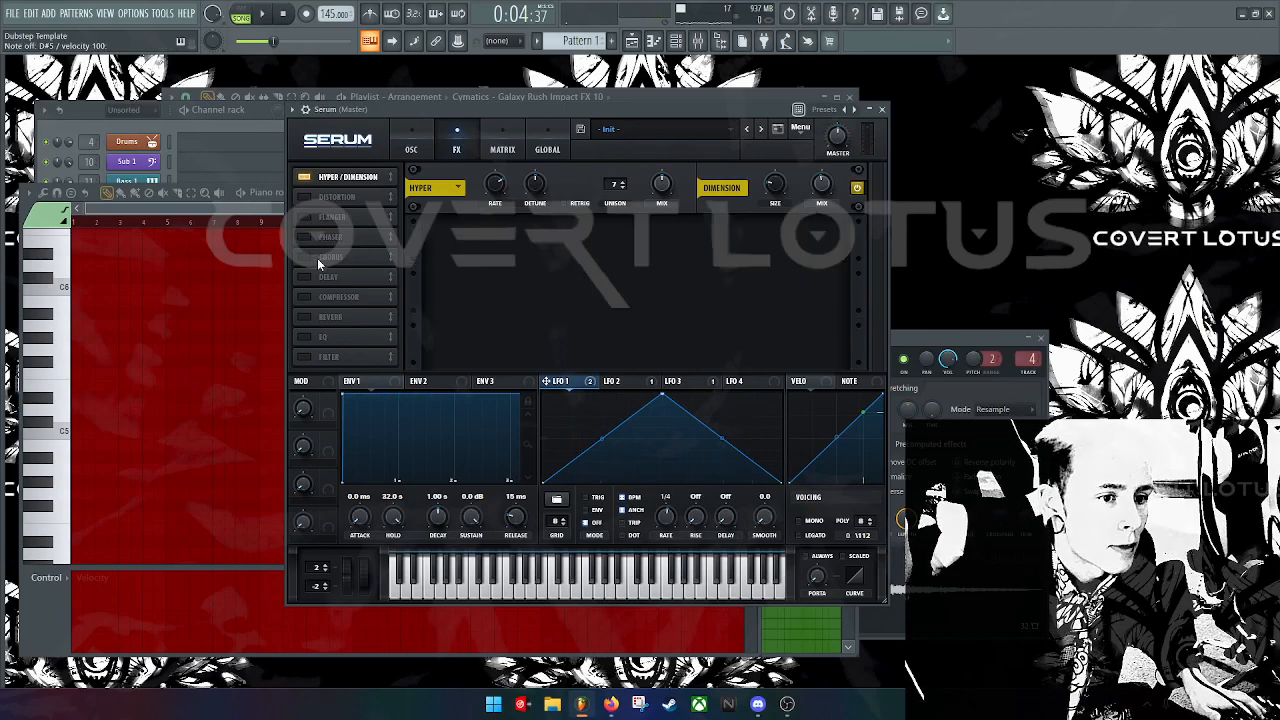
Step: Try a tempo-synced chorus at nearly full mix and a delay, then switch both off
{"action": "left_click", "coordinate": [316, 257]}
{"action": "left_click", "coordinate": [531, 256]}
{"action": "left_click_drag", "start_coordinate": [821, 238], "coordinate": [823, 182]}
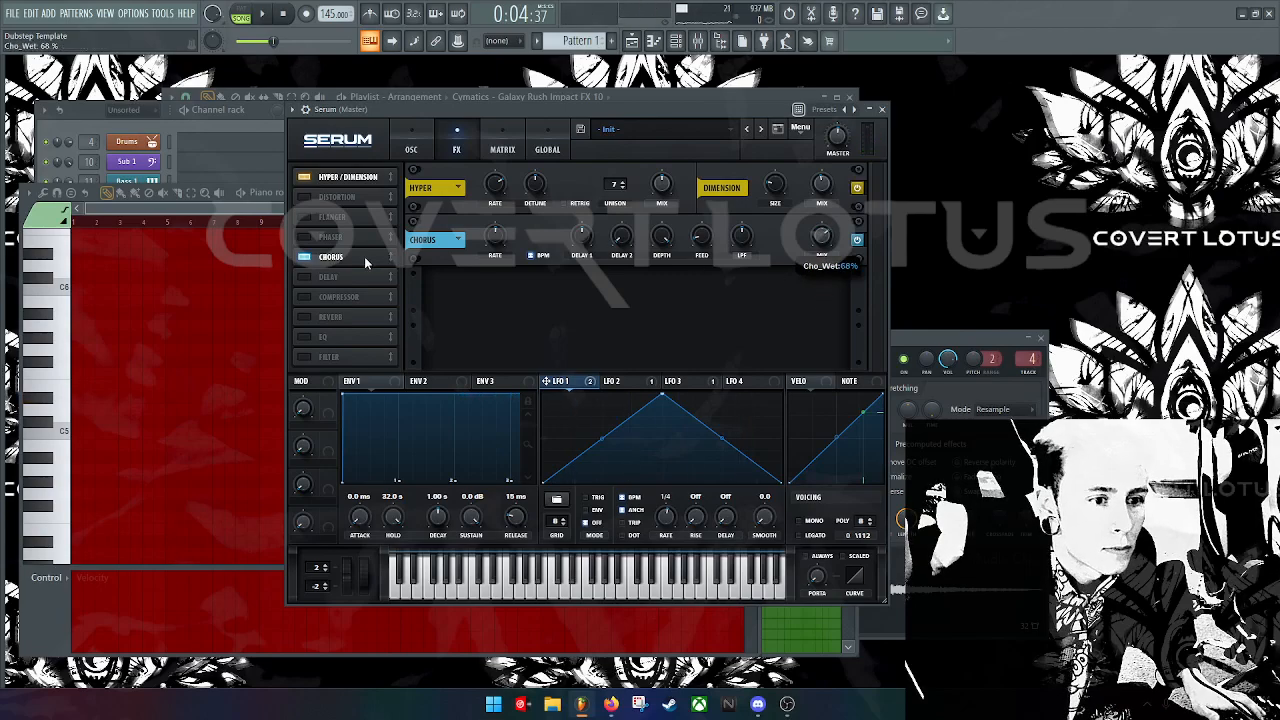
{"action": "left_click", "coordinate": [303, 262]}
{"action": "left_click", "coordinate": [305, 279]}
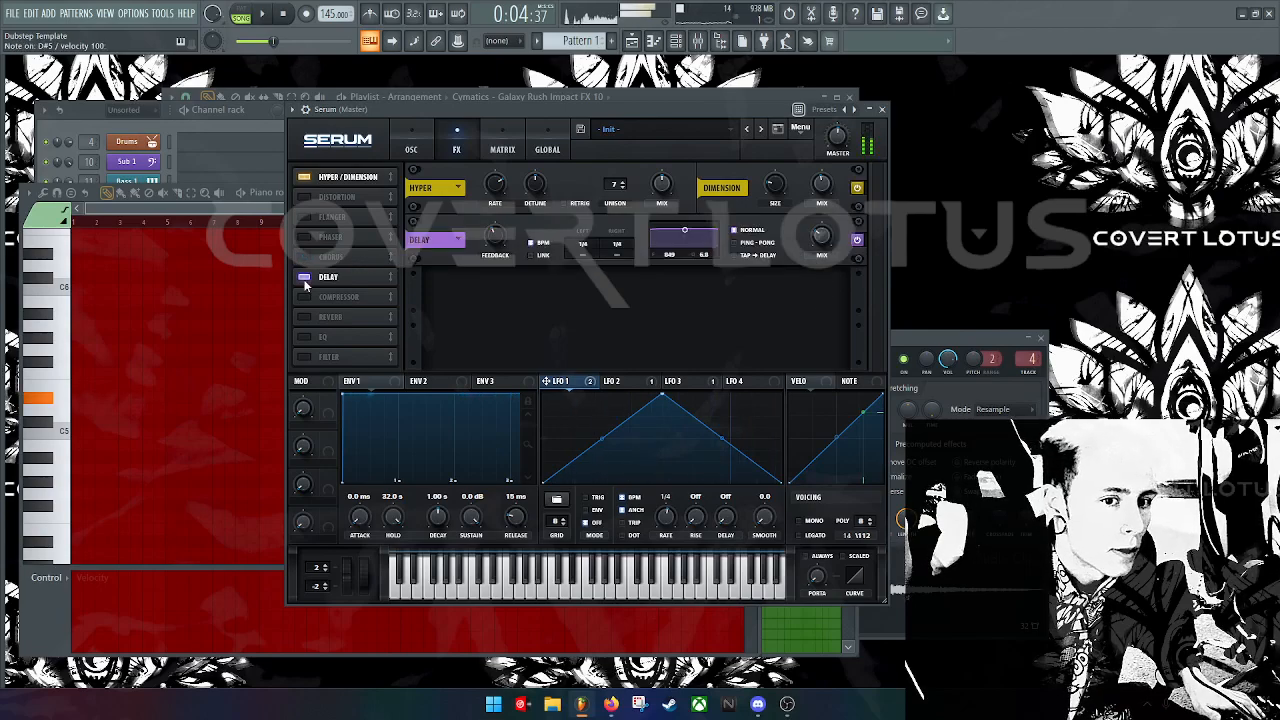
{"action": "left_click", "coordinate": [306, 282]}
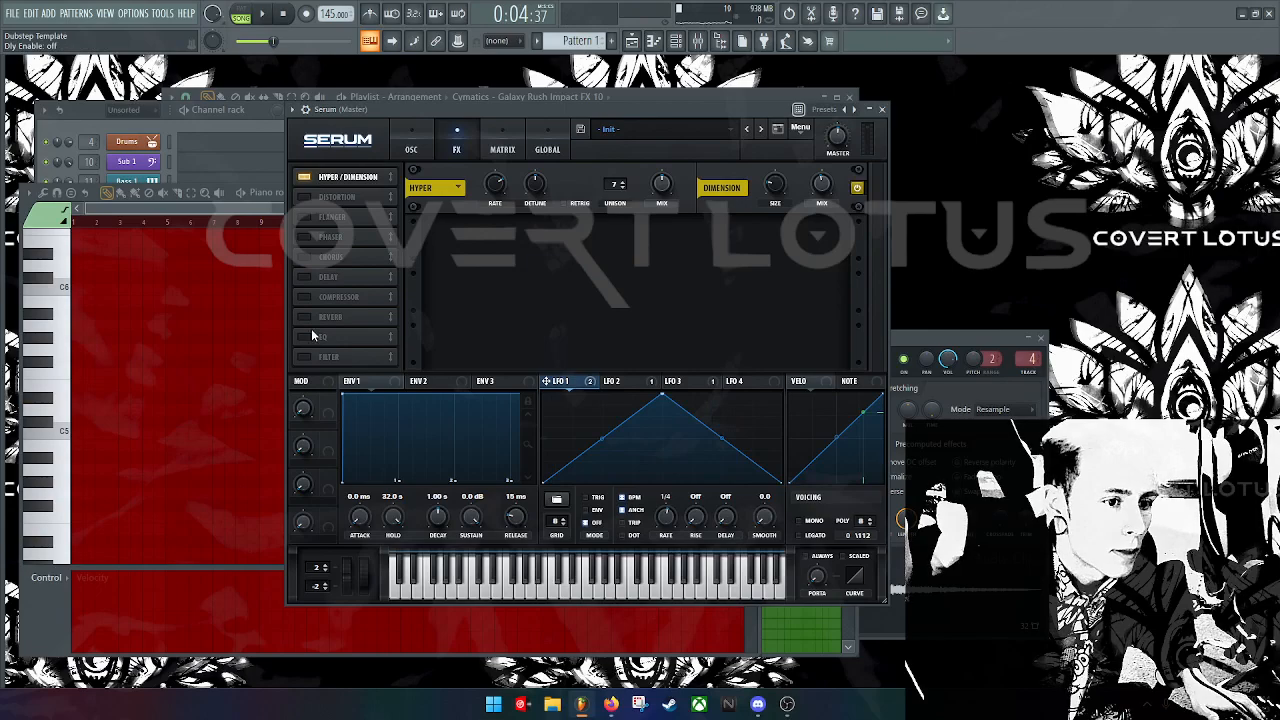
Step: Add a compressor with lower mix, longer attack, lower threshold and gain boosted to 4.8 dB
{"action": "left_click", "coordinate": [310, 297]}
{"action": "left_click_drag", "start_coordinate": [828, 236], "coordinate": [828, 250]}
{"action": "left_click_drag", "start_coordinate": [579, 240], "coordinate": [598, 227]}
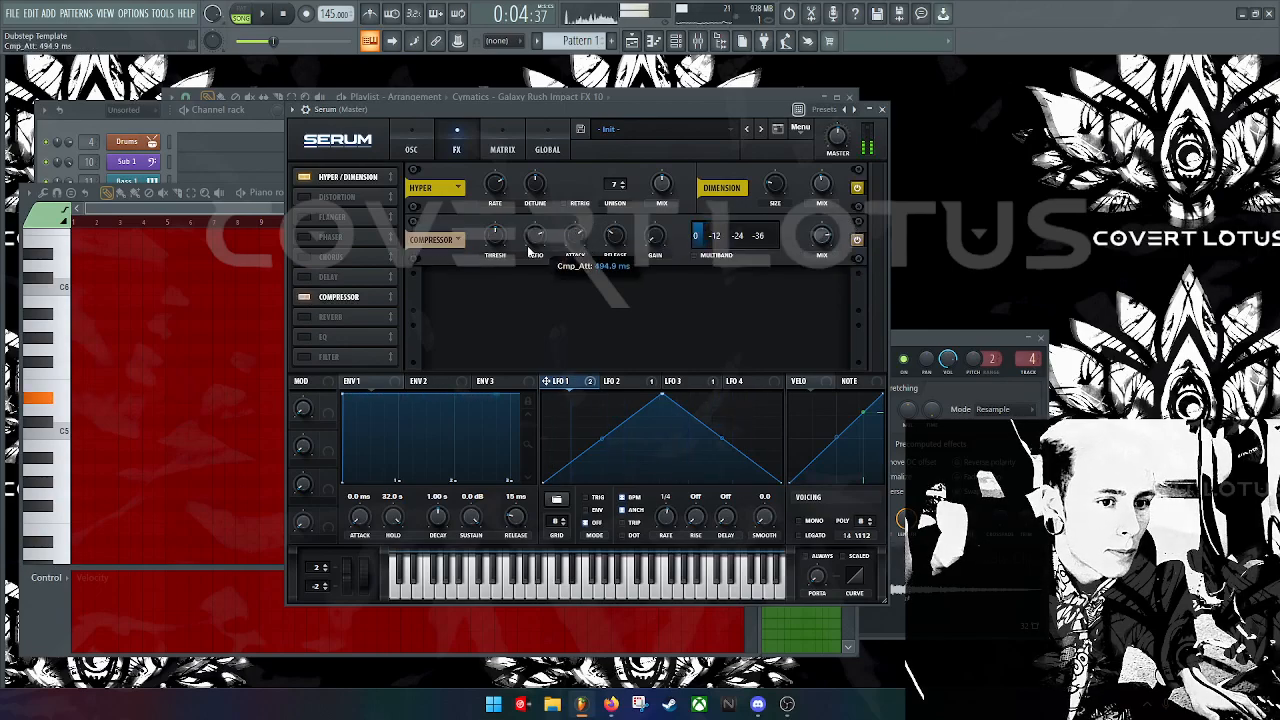
{"action": "left_click_drag", "start_coordinate": [495, 239], "coordinate": [487, 273]}
{"action": "mouse_move", "coordinate": [656, 238]}
{"action": "left_mouse_down"}
{"action": "mouse_move", "coordinate": [671, 211]}
{"action": "mouse_move", "coordinate": [671, 222]}
{"action": "left_mouse_up"}
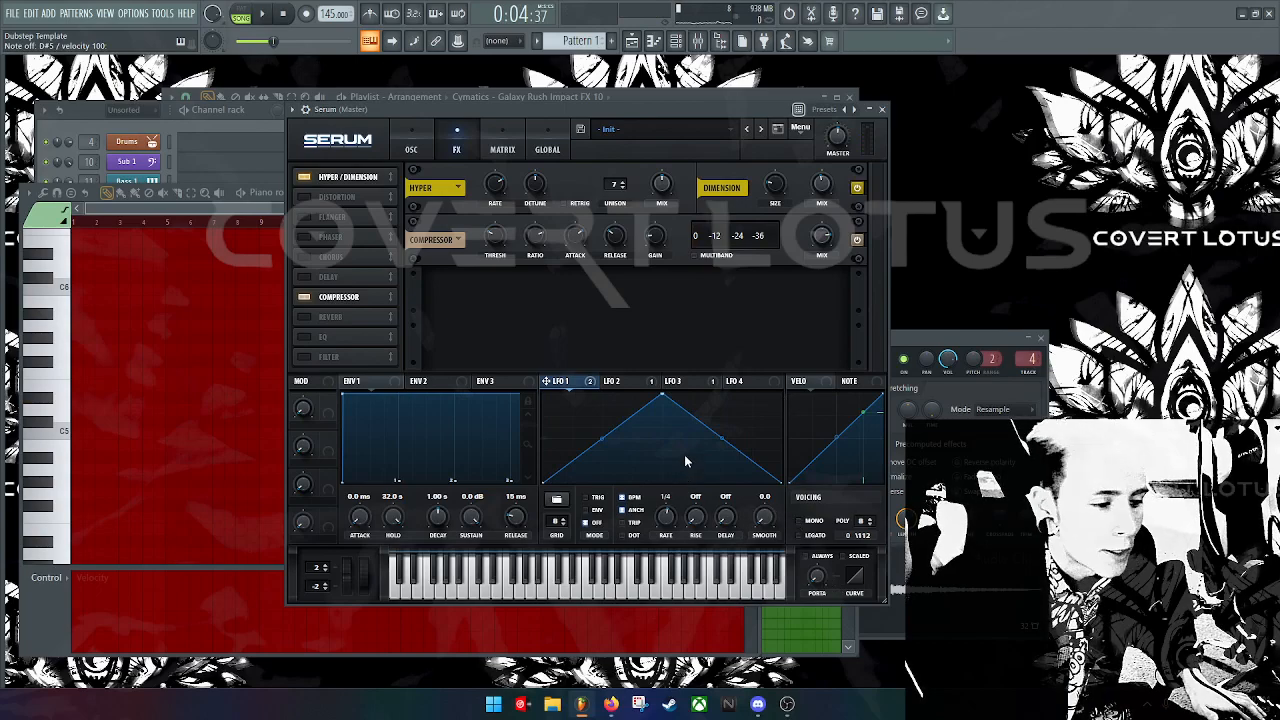
Step: Set the Serum piano roll beside Serum and draw a short C#5 note at bar 1
{"action": "left_click", "coordinate": [410, 140]}
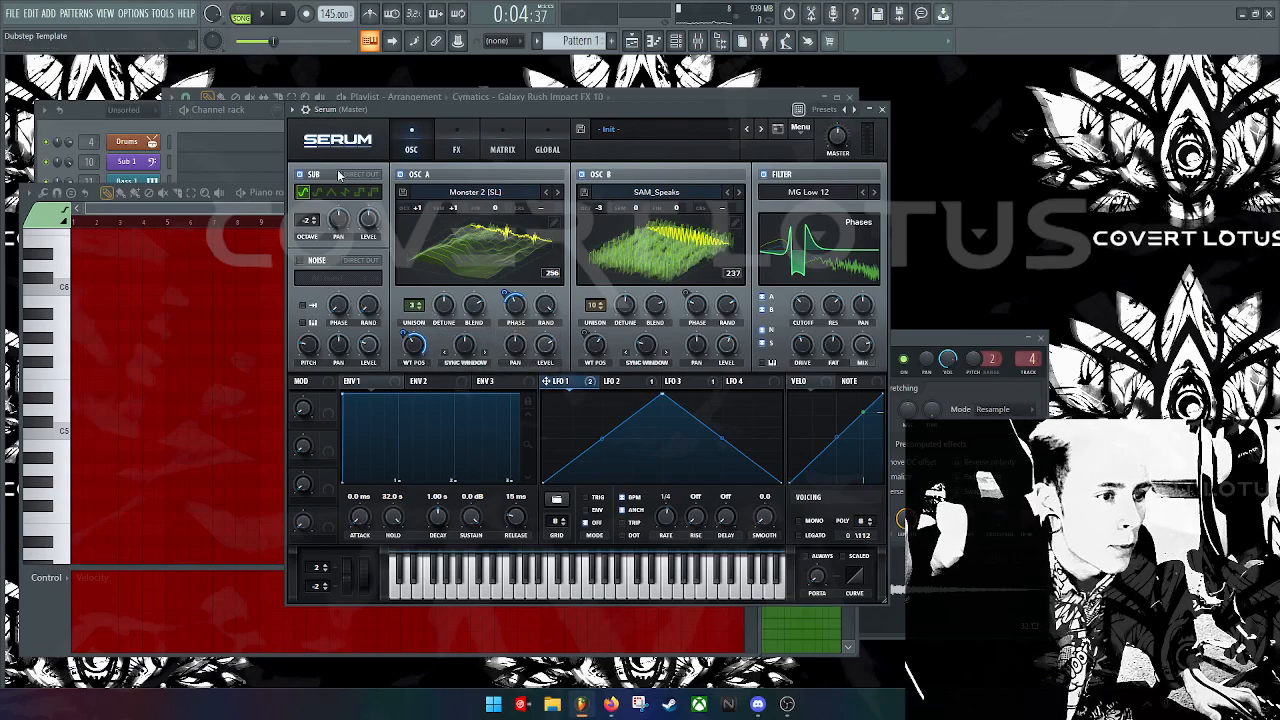
{"action": "left_click", "coordinate": [270, 215]}
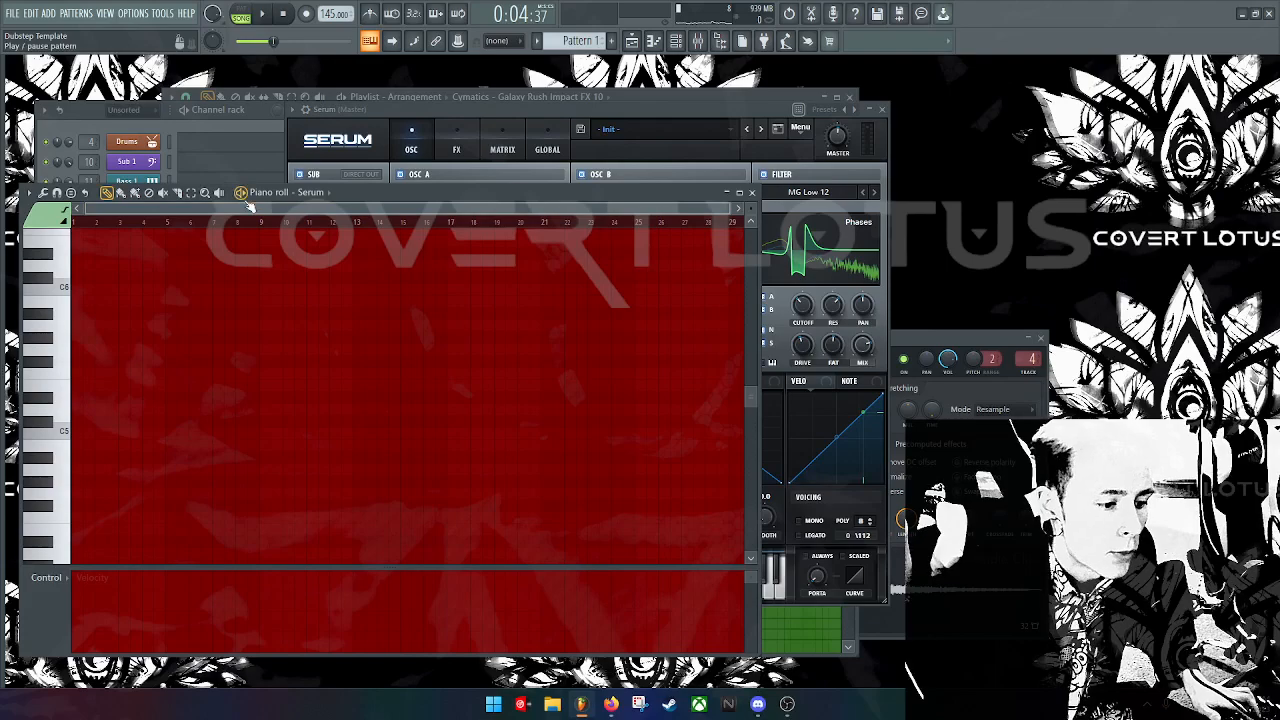
{"action": "left_click", "coordinate": [64, 390]}
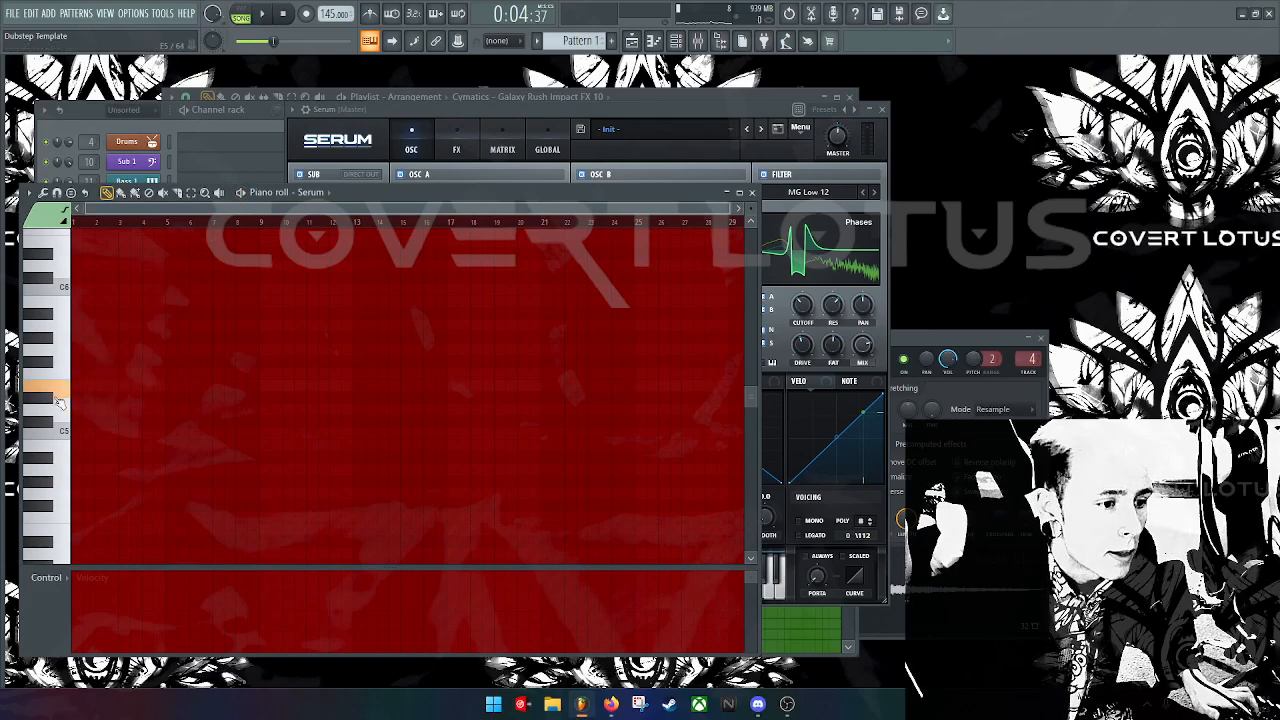
{"action": "left_click_drag", "start_coordinate": [609, 190], "coordinate": [1069, 96]}
{"action": "left_click", "coordinate": [537, 340]}
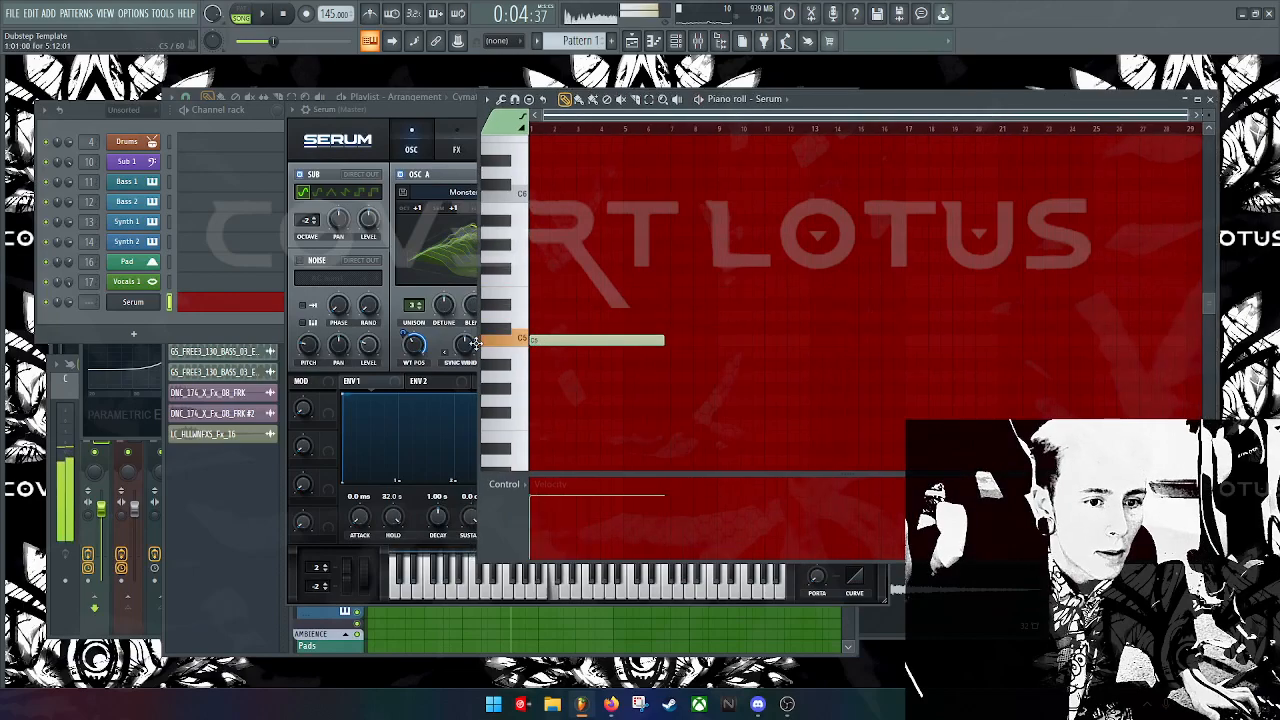
{"action": "left_click_drag", "start_coordinate": [665, 340], "coordinate": [598, 288]}
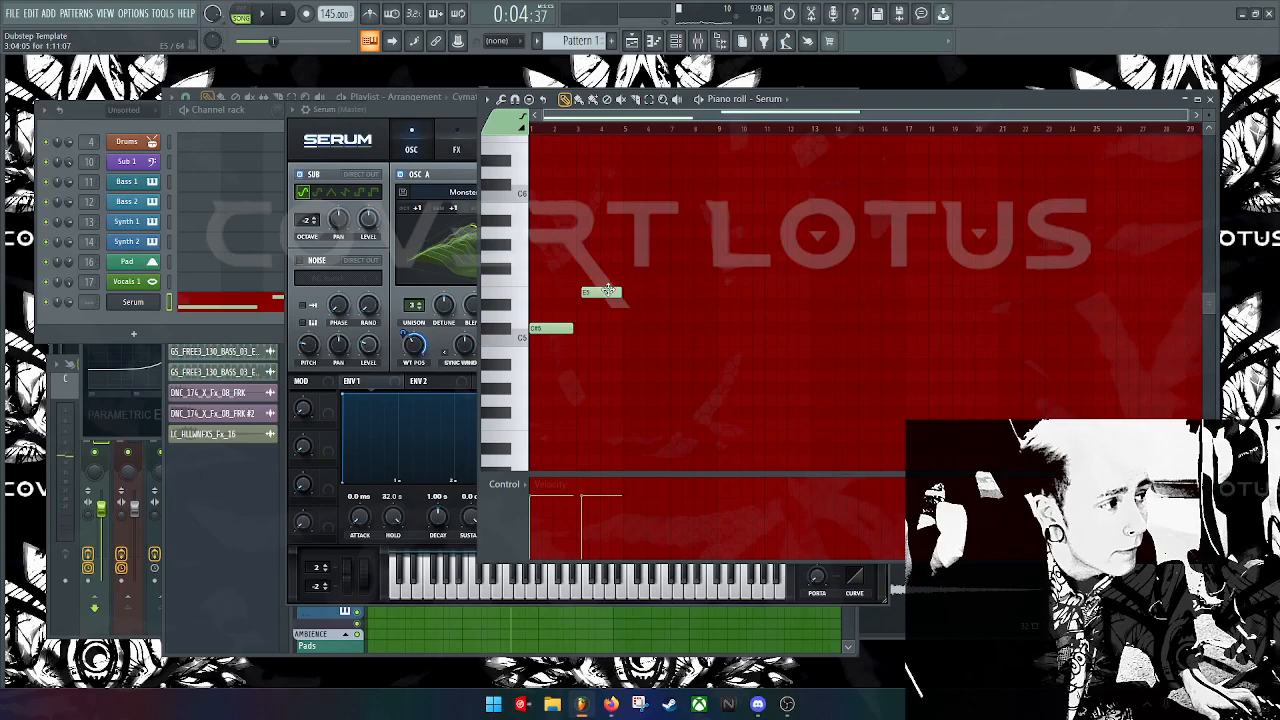
Step: Try the upper note higher and back, then remove the small Cymatics clip from the playlist
{"action": "mouse_move", "coordinate": [607, 290]}
{"action": "left_mouse_down"}
{"action": "mouse_move", "coordinate": [603, 230]}
{"action": "mouse_move", "coordinate": [604, 289]}
{"action": "left_mouse_up"}
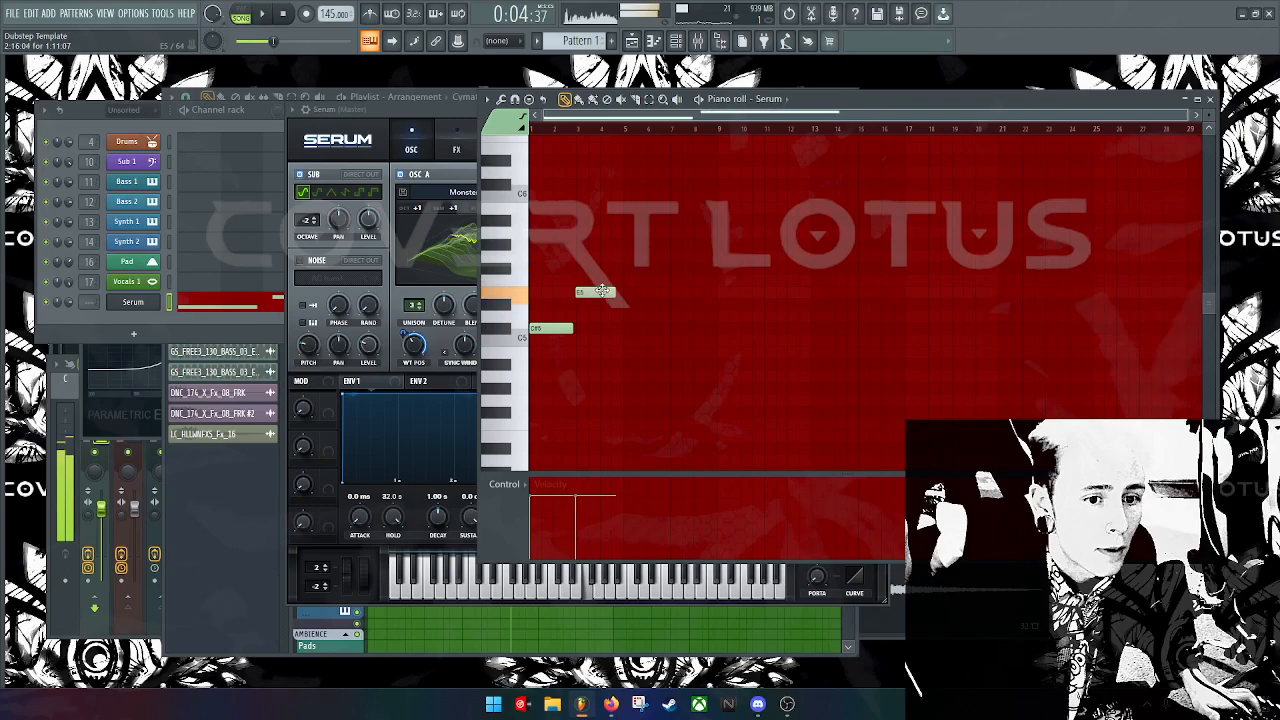
{"action": "left_click", "coordinate": [557, 624]}
{"action": "left_click_drag", "start_coordinate": [560, 625], "coordinate": [740, 350]}
{"action": "right_click", "coordinate": [740, 350]}
Step: Rearrange the piano roll and playlist windows and select the drum clips from bar 5 onward
{"action": "left_click", "coordinate": [990, 131]}
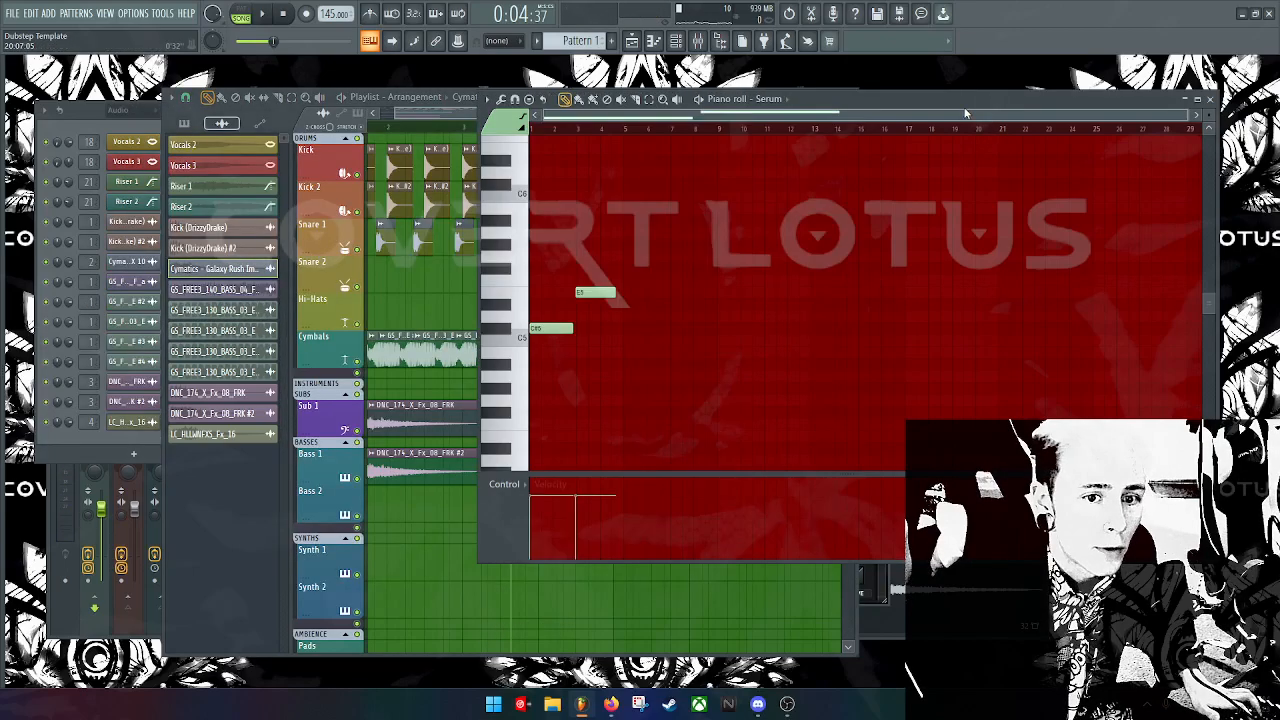
{"action": "left_click_drag", "start_coordinate": [893, 91], "coordinate": [996, 126]}
{"action": "left_click_drag", "start_coordinate": [555, 97], "coordinate": [400, 93]}
{"action": "left_click_drag", "start_coordinate": [317, 115], "coordinate": [351, 117]}
{"action": "left_click_drag", "start_coordinate": [623, 372], "coordinate": [371, 155]}
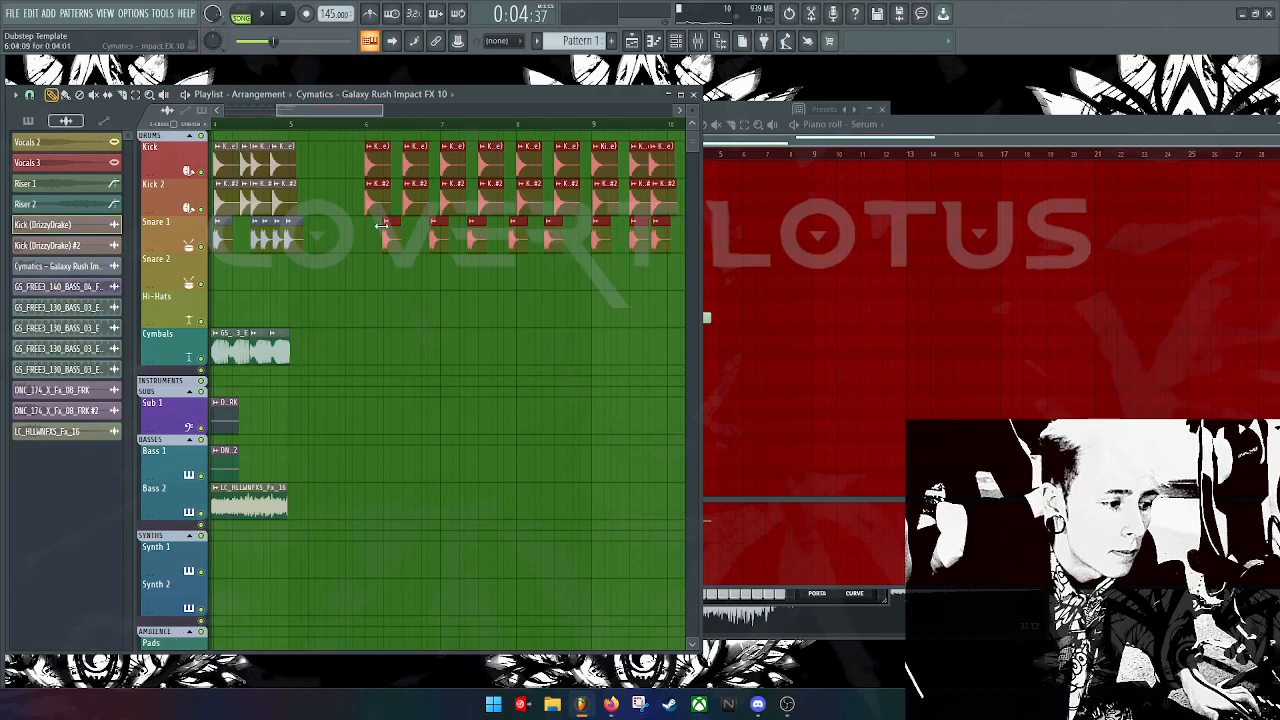
{"action": "left_click_drag", "start_coordinate": [4, 339], "coordinate": [92, 317]}
{"action": "scroll", "coordinate": [61, 363], "scroll_direction": "up", "scroll_amount": 8}
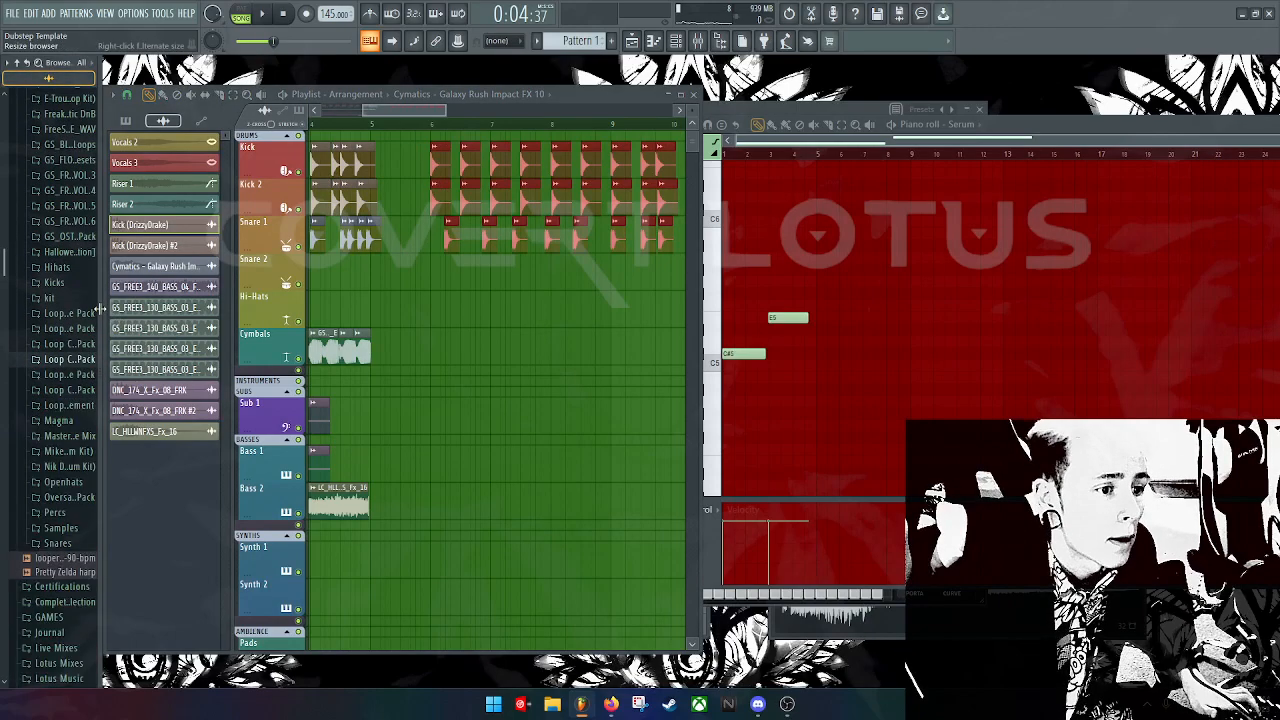
{"action": "left_click_drag", "start_coordinate": [99, 315], "coordinate": [4, 285]}
Step: Place Pattern 1 on the Cymbals track at bar 5 and play it back from there
{"action": "left_click", "coordinate": [28, 121]}
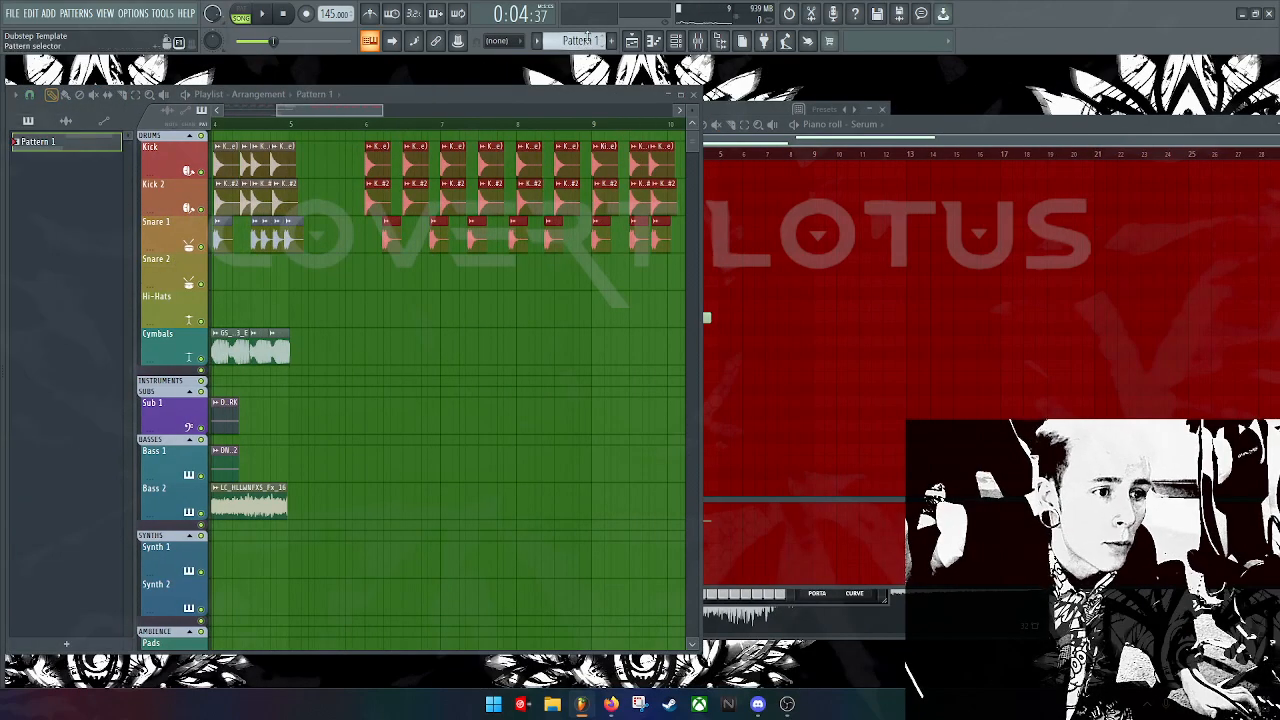
{"action": "left_click", "coordinate": [104, 145]}
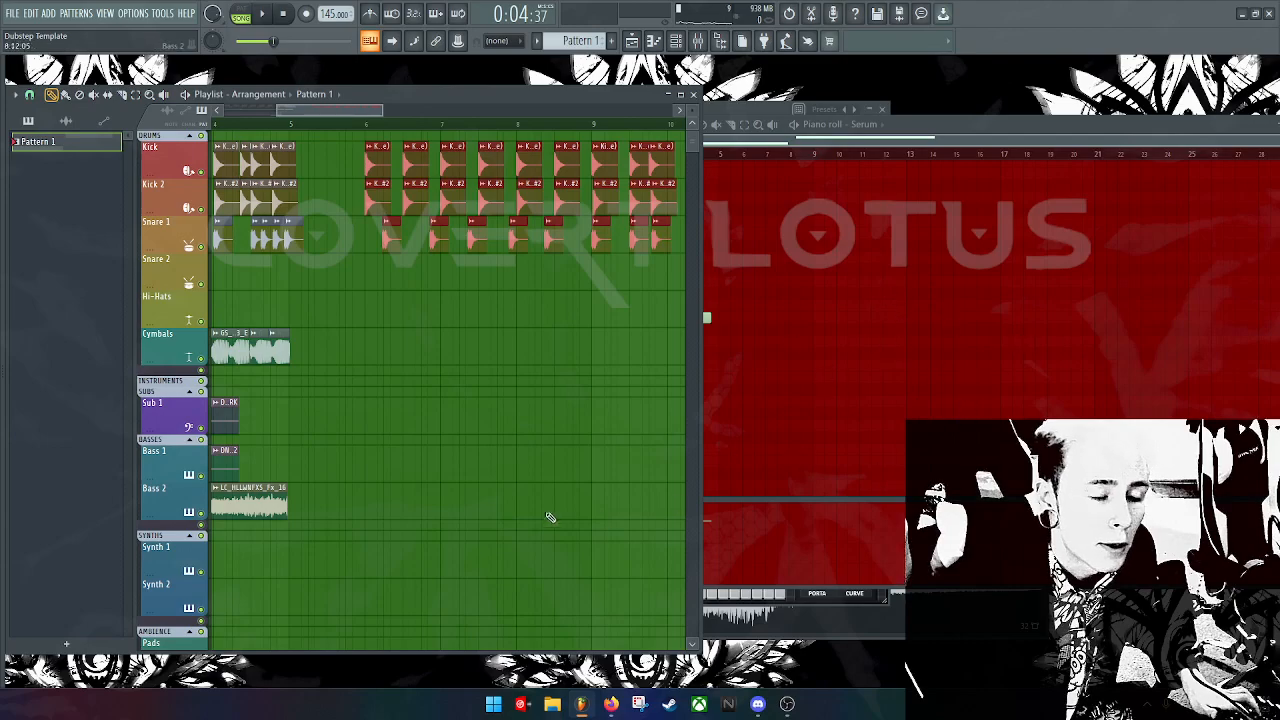
{"action": "left_click", "coordinate": [340, 345]}
{"action": "left_click_drag", "start_coordinate": [363, 345], "coordinate": [318, 322]}
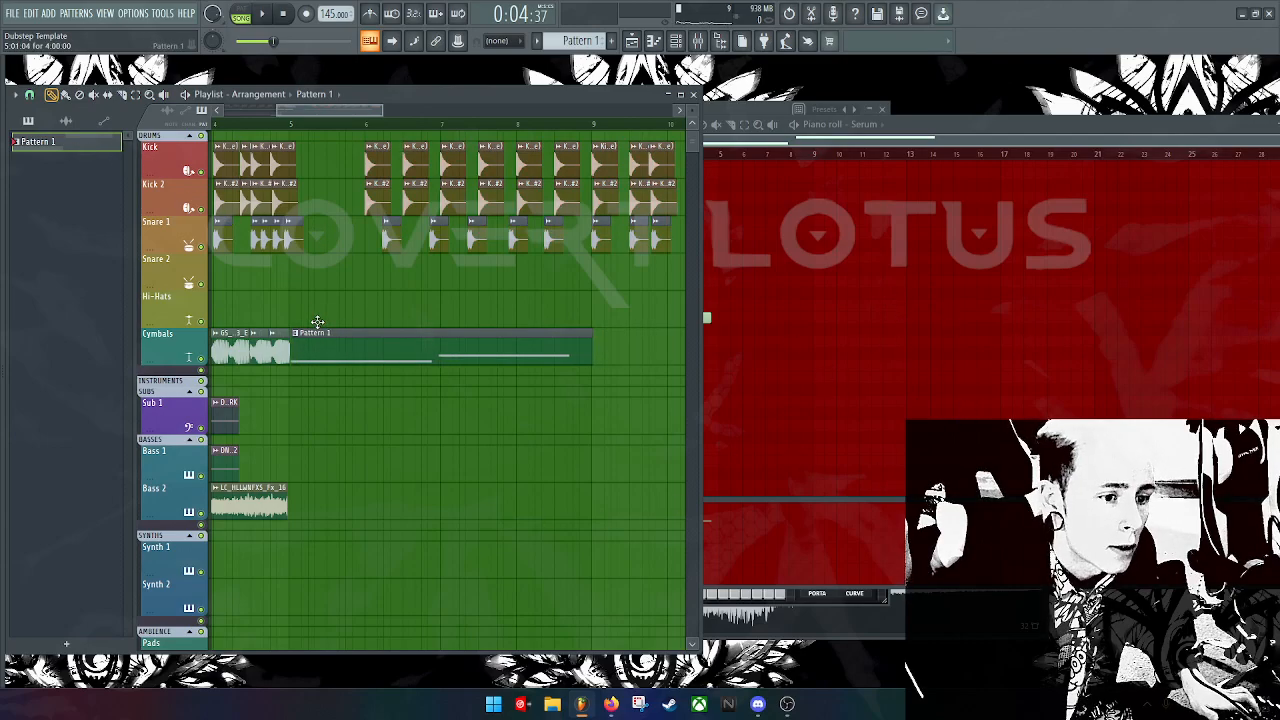
{"action": "left_click", "coordinate": [289, 122]}
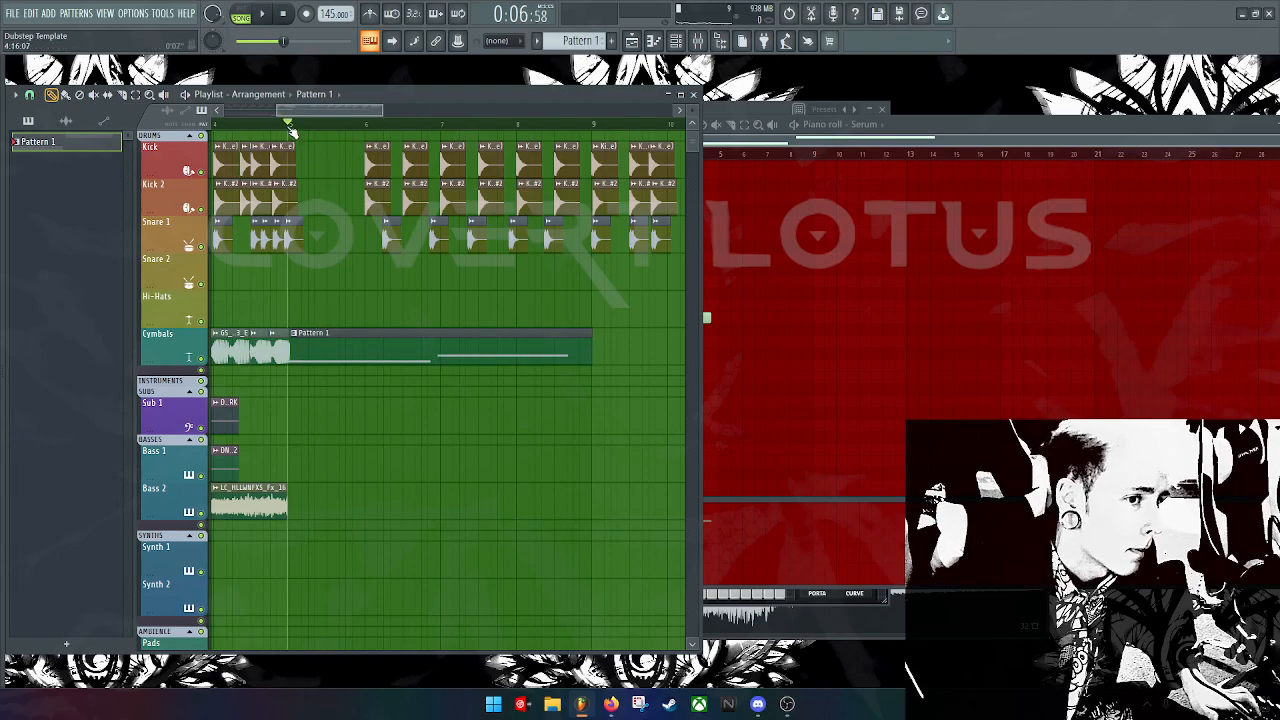
{"action": "key", "text": "space"}
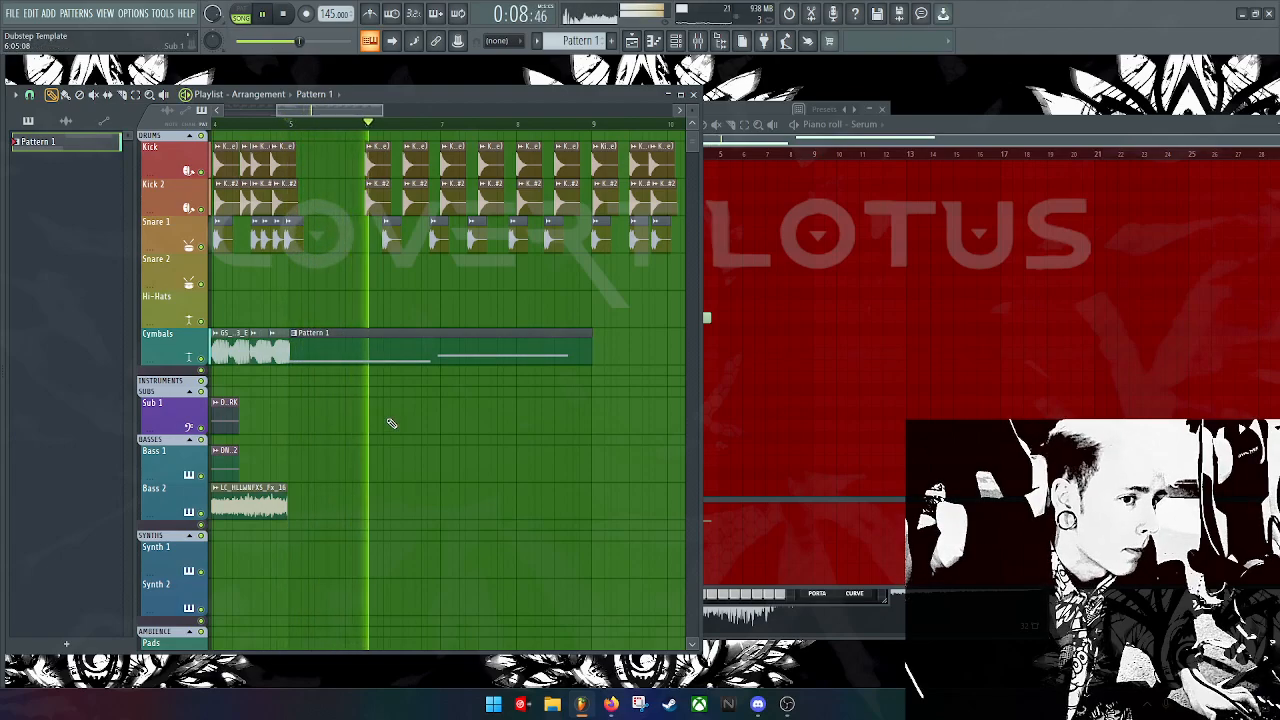
{"action": "key", "text": "space"}
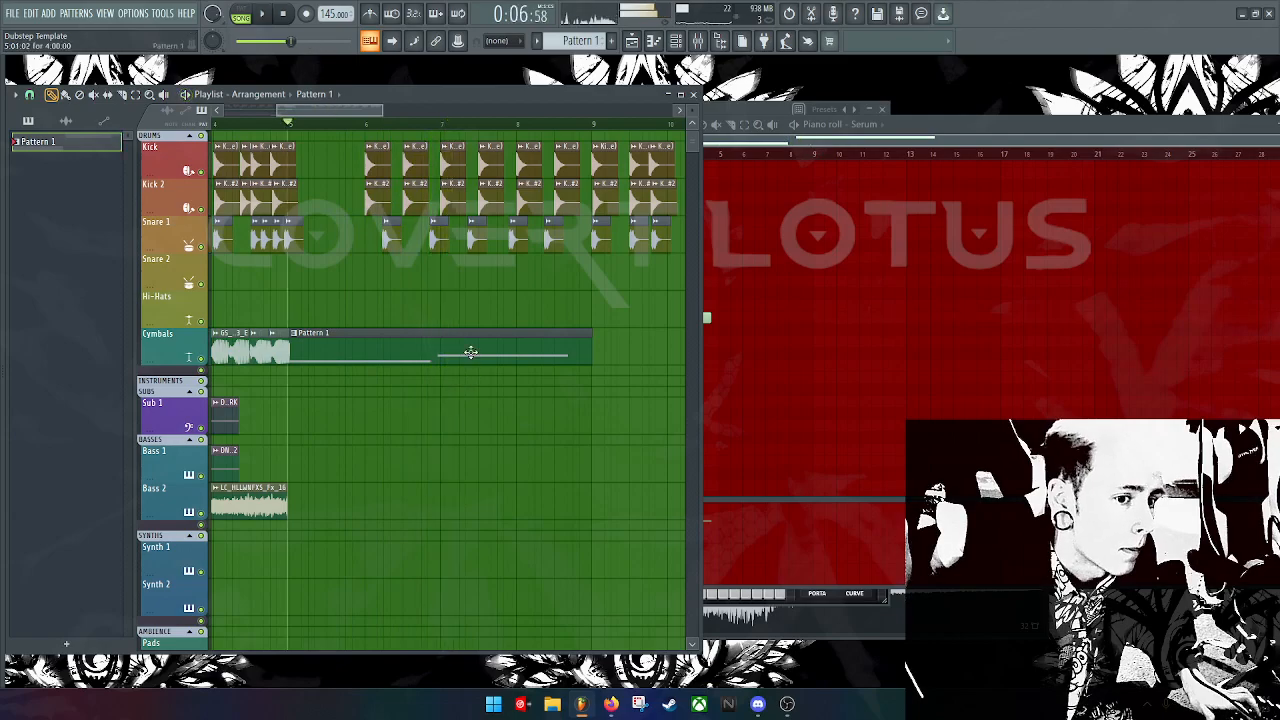
{"action": "key", "text": "F6"}
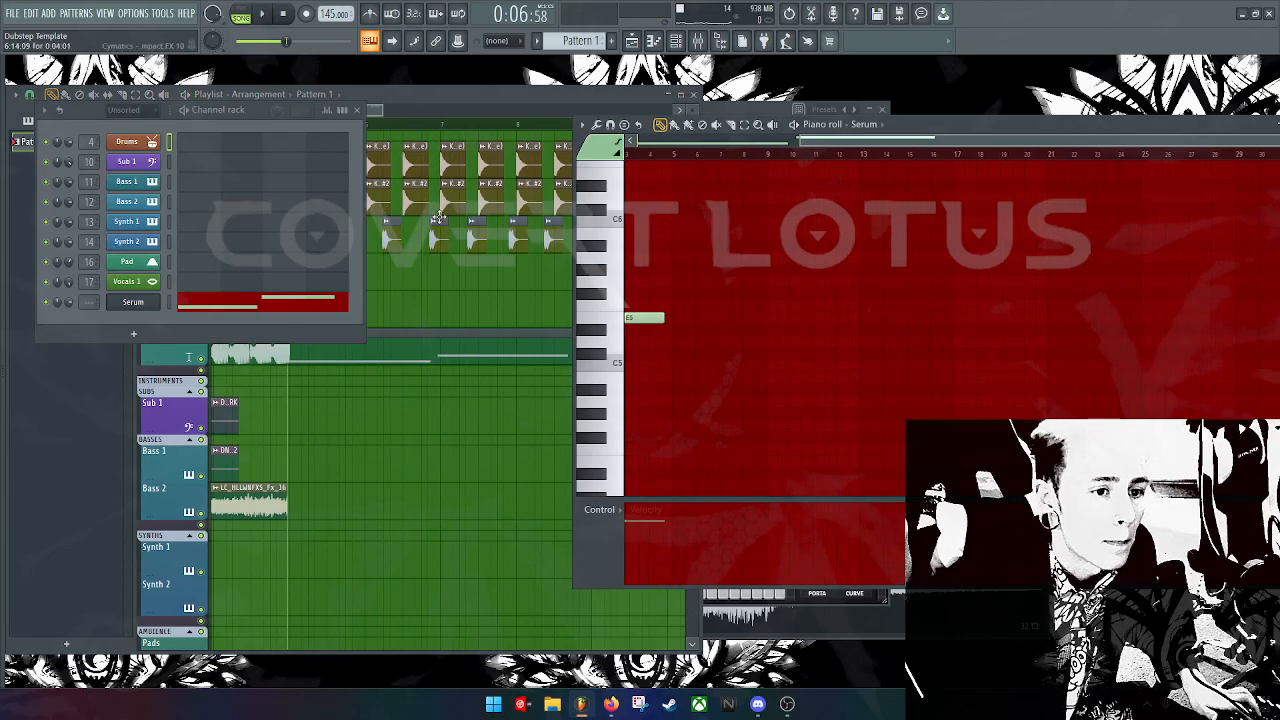
Step: Bring the Serum piano roll forward and move the E5 note slightly earlier
{"action": "left_click", "coordinate": [373, 109]}
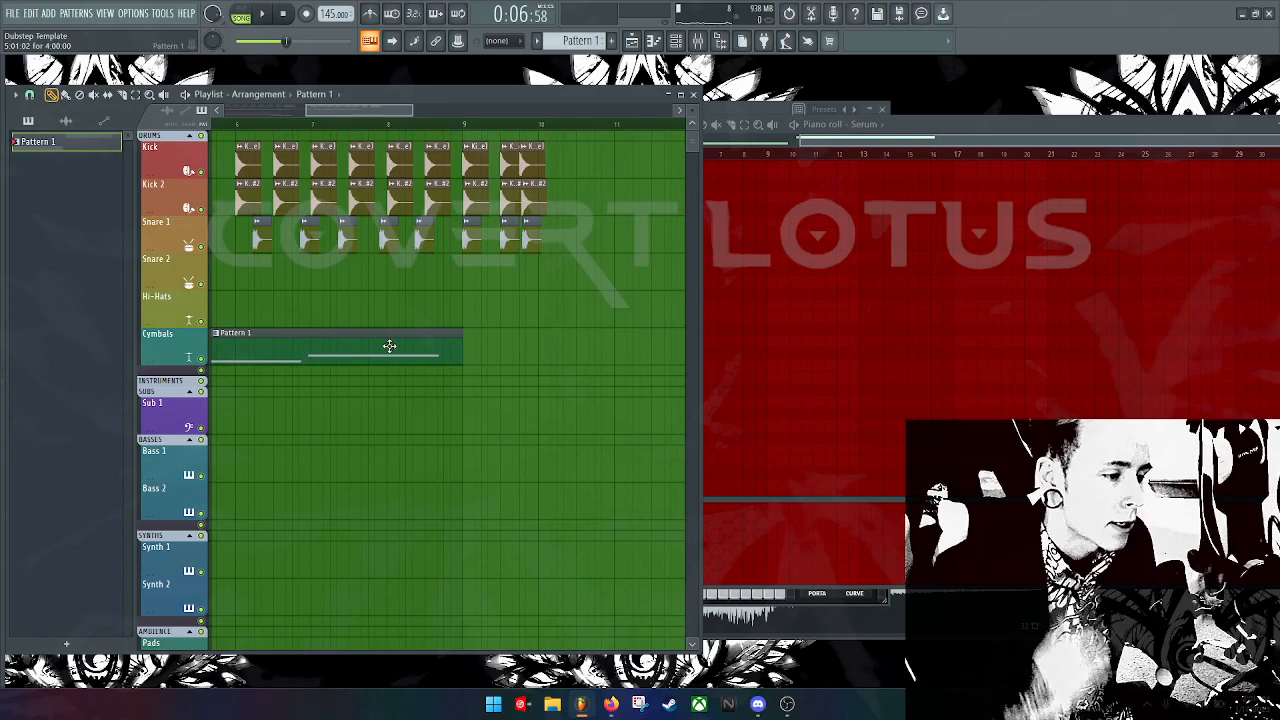
{"action": "left_click", "coordinate": [976, 137]}
{"action": "left_click_drag", "start_coordinate": [976, 137], "coordinate": [796, 141]}
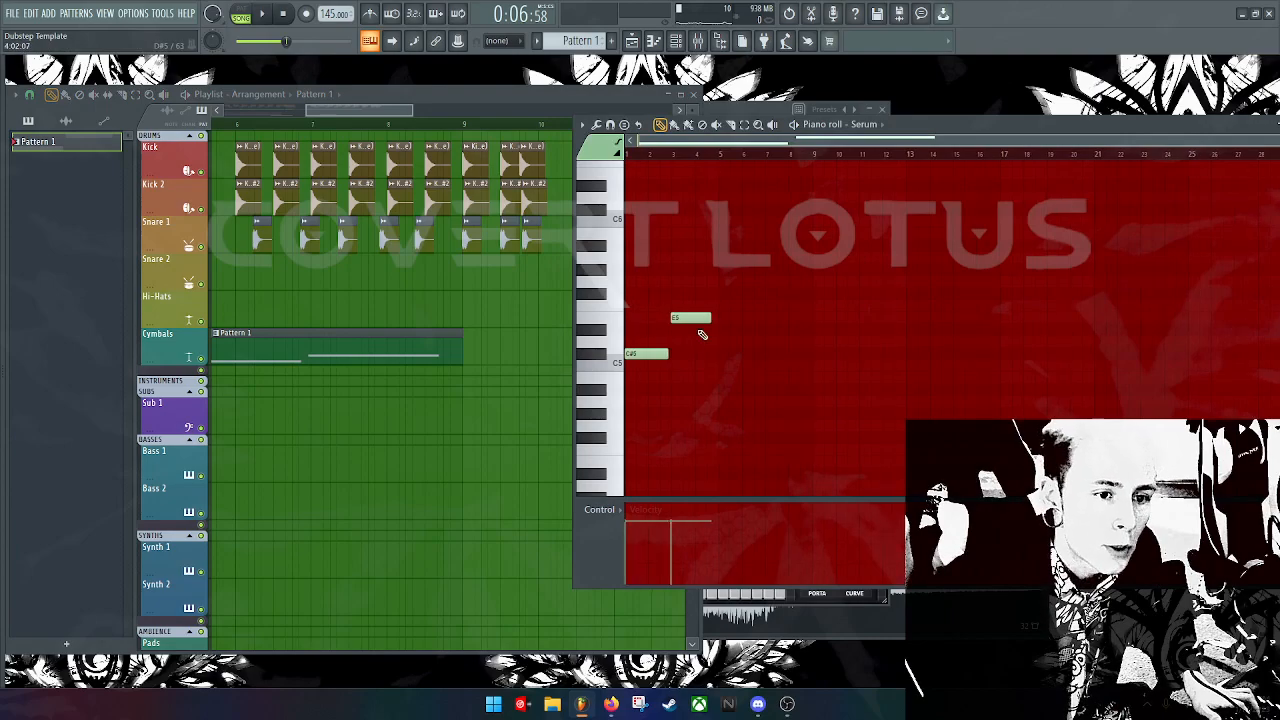
{"action": "left_click_drag", "start_coordinate": [696, 322], "coordinate": [656, 352]}
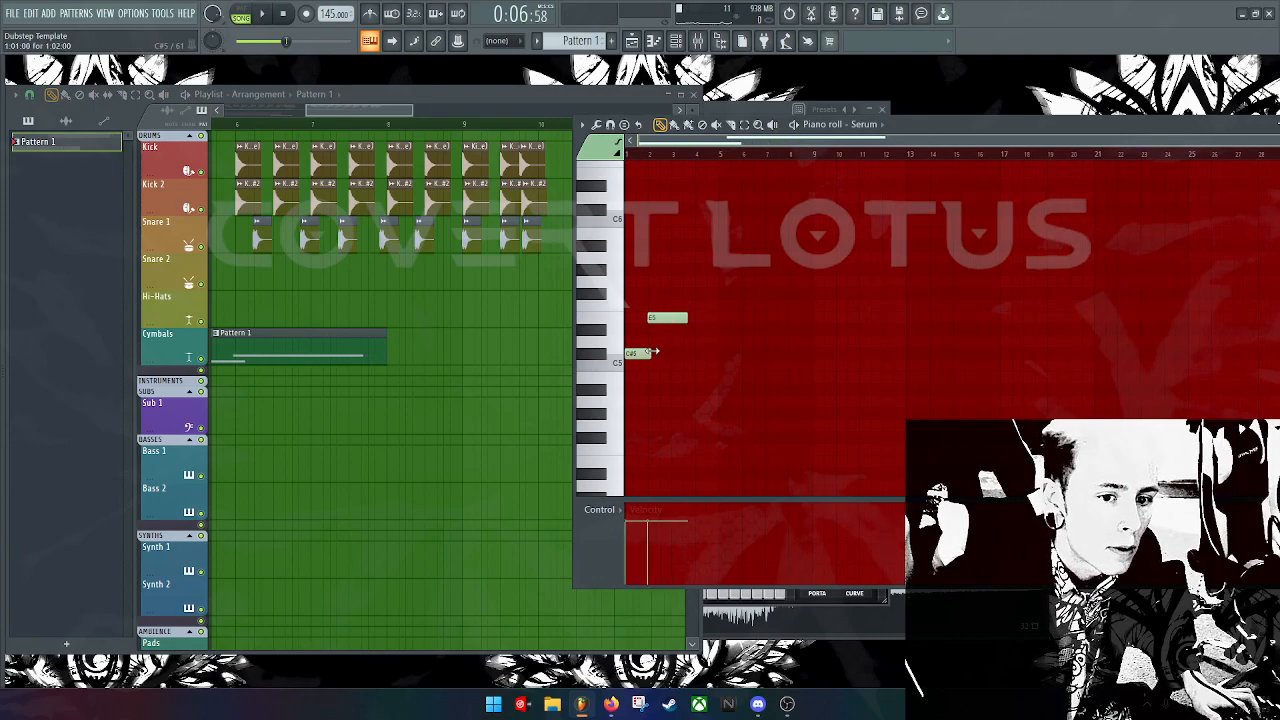
Step: Audition notes to find pitches, check the E5 note's properties, and reposition the piano roll window
{"action": "left_click", "coordinate": [614, 237]}
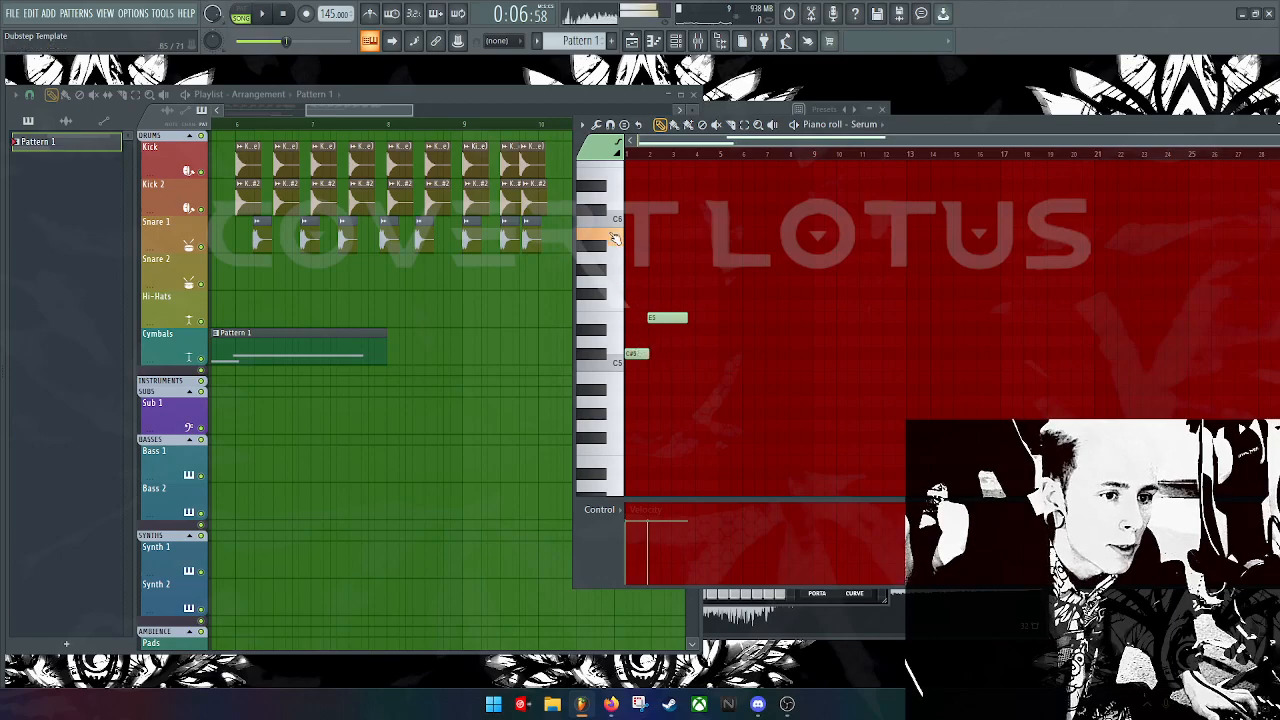
{"action": "left_click", "coordinate": [614, 485]}
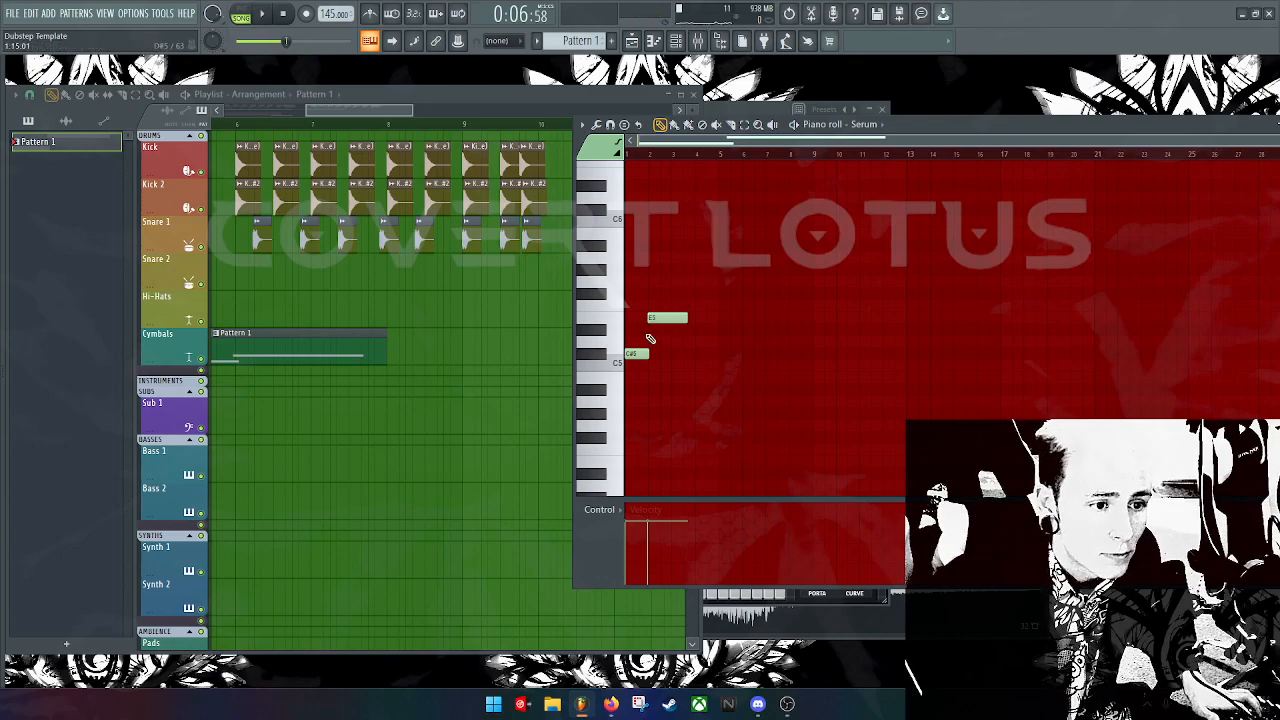
{"action": "left_click", "coordinate": [616, 305]}
{"action": "left_click", "coordinate": [620, 308]}
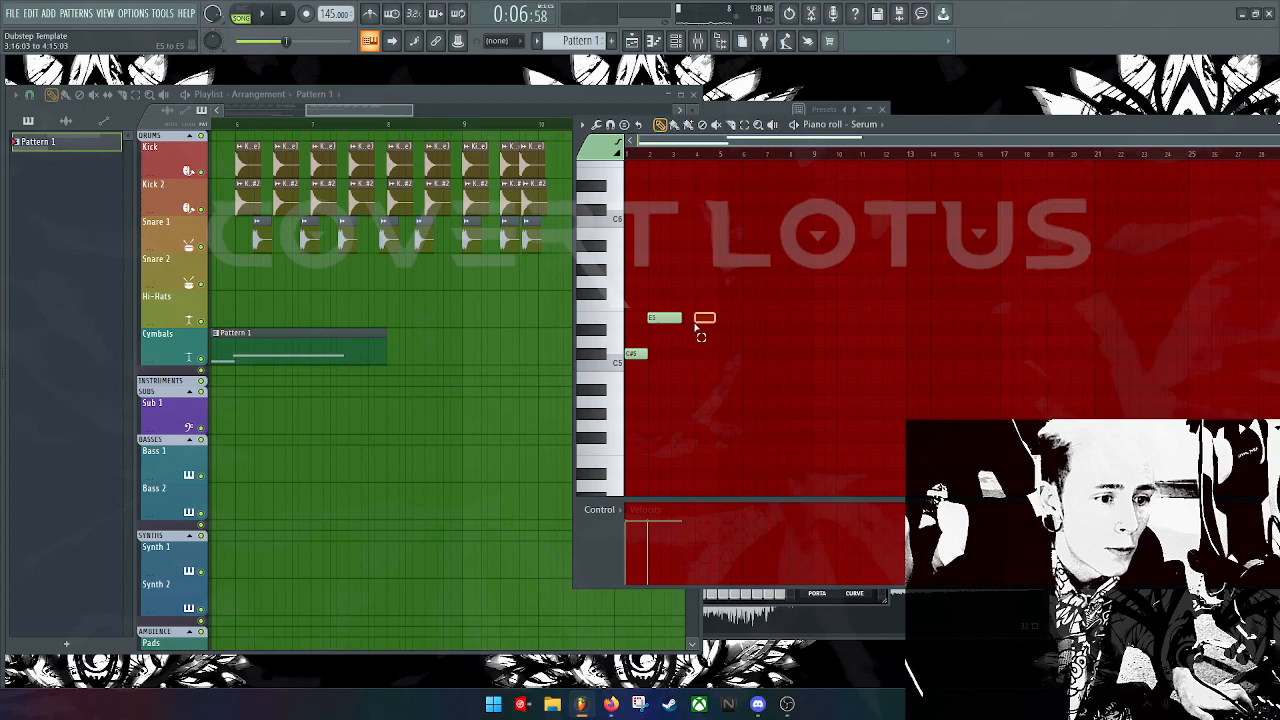
{"action": "double_click", "coordinate": [674, 318]}
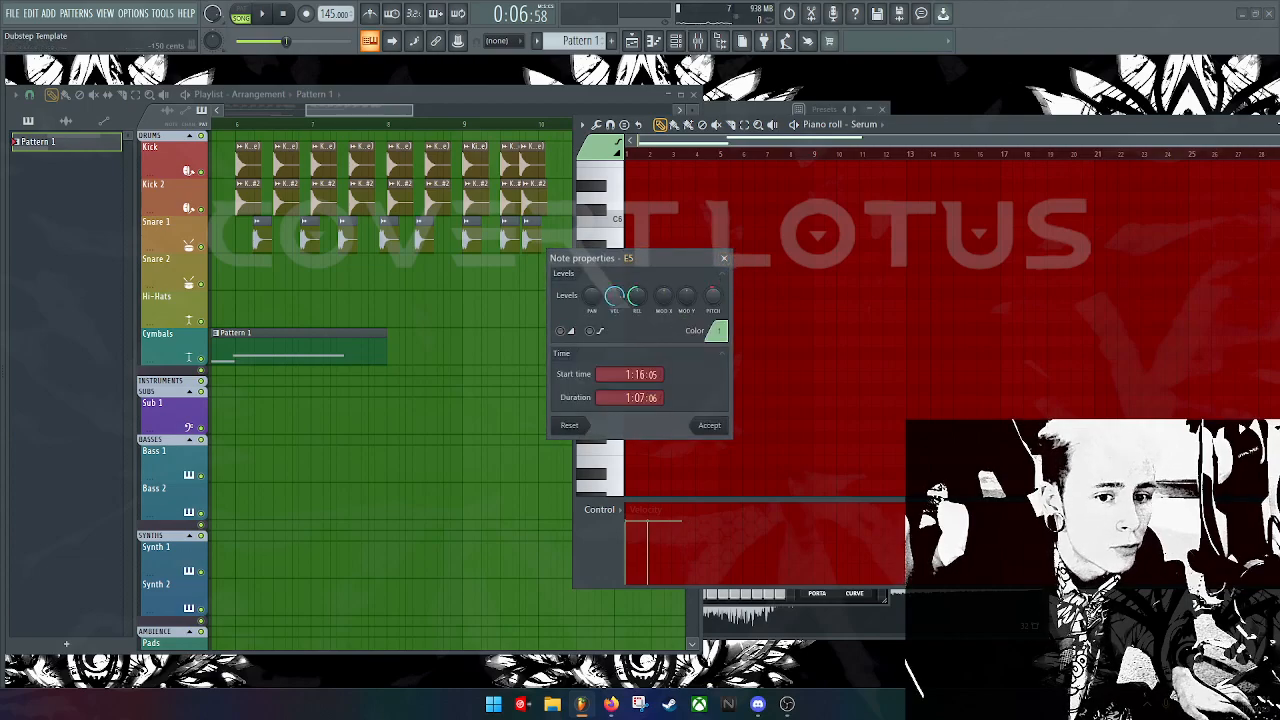
{"action": "left_click", "coordinate": [727, 259]}
{"action": "left_click_drag", "start_coordinate": [1157, 126], "coordinate": [1074, 131]}
{"action": "left_click_drag", "start_coordinate": [1200, 146], "coordinate": [932, 146]}
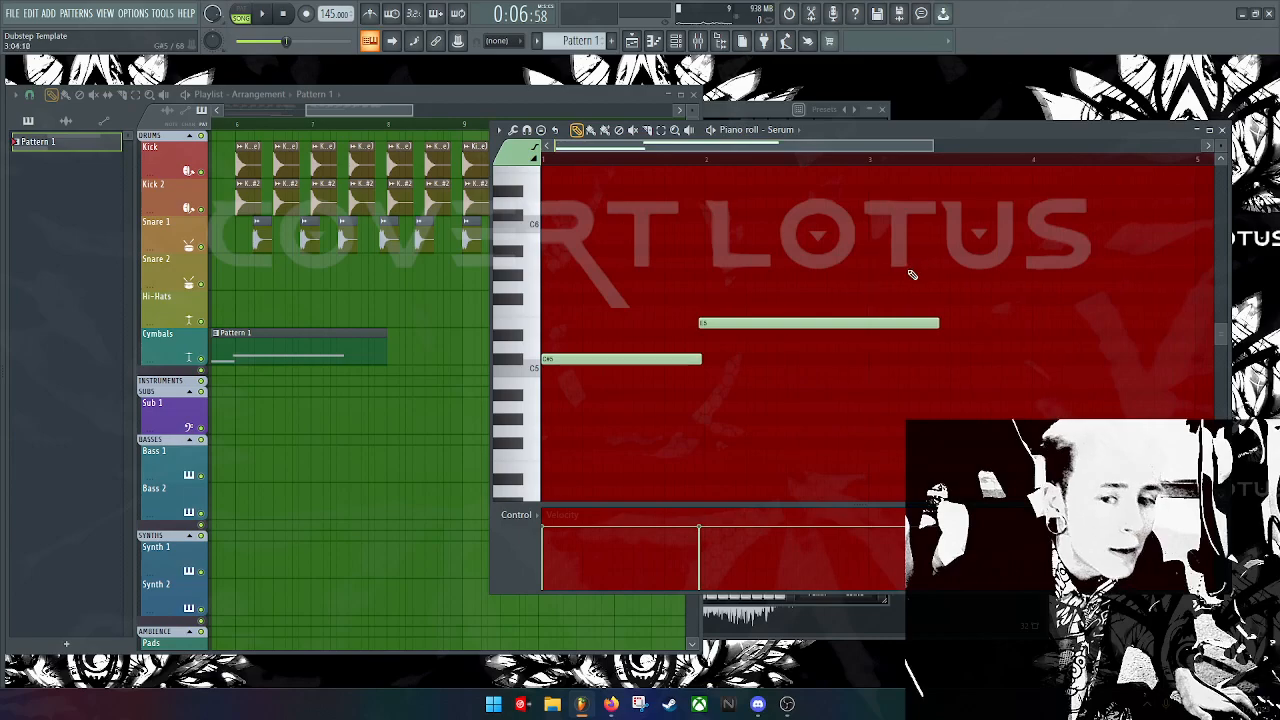
Step: Nudge the E5 note earlier and shorten it, and lengthen the Pattern 1 clip
{"action": "left_click_drag", "start_coordinate": [880, 323], "coordinate": [865, 325]}
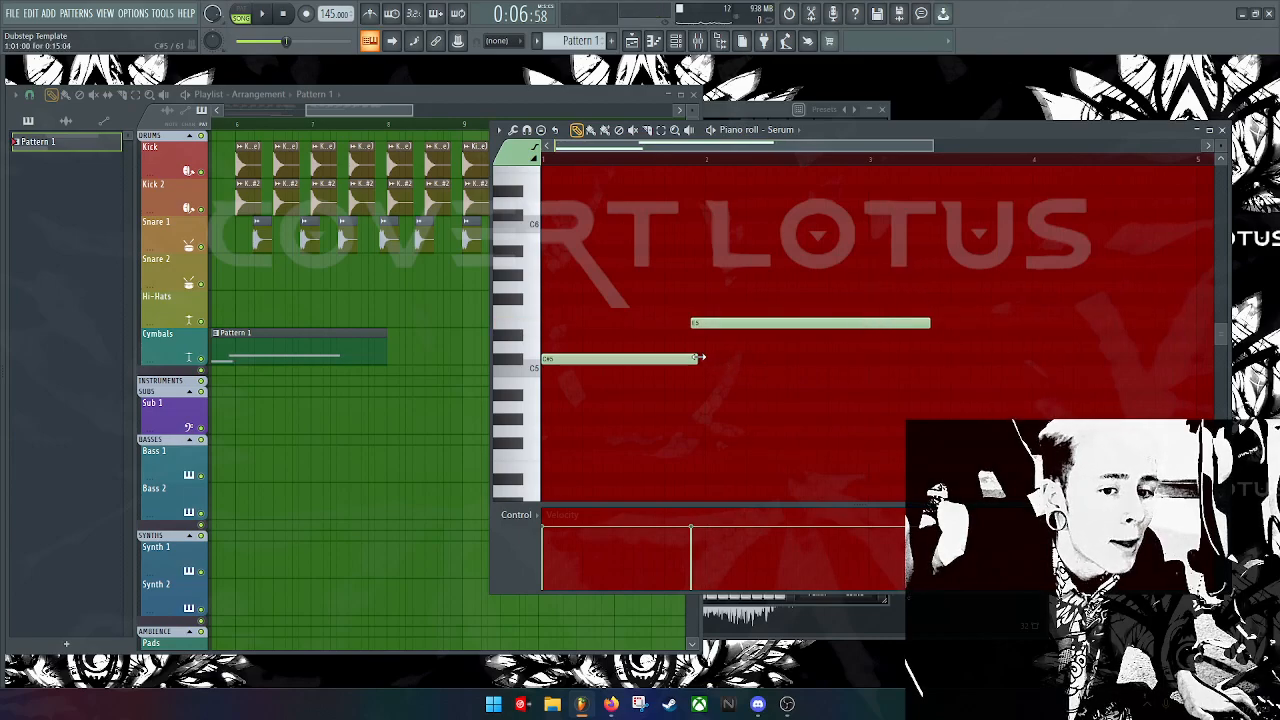
{"action": "mouse_move", "coordinate": [928, 322]}
{"action": "left_mouse_down"}
{"action": "mouse_move", "coordinate": [742, 322]}
{"action": "mouse_move", "coordinate": [926, 314]}
{"action": "left_mouse_up"}
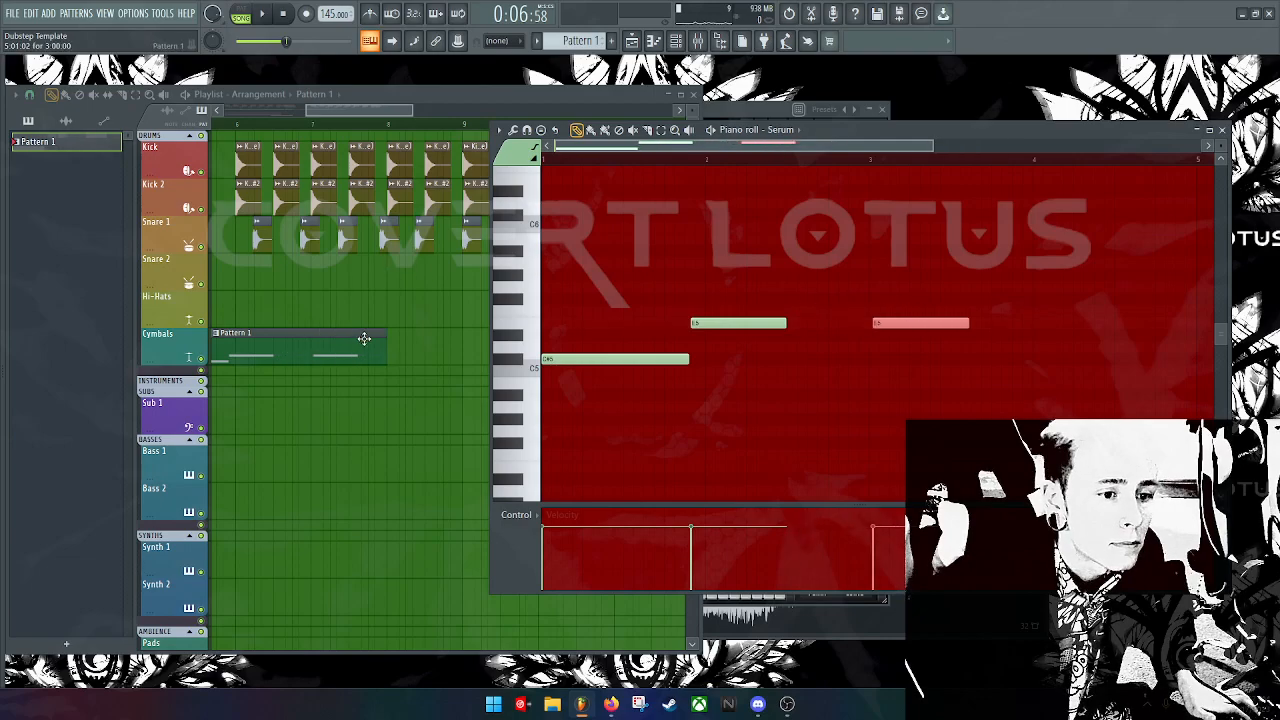
{"action": "left_click_drag", "start_coordinate": [382, 338], "coordinate": [540, 338]}
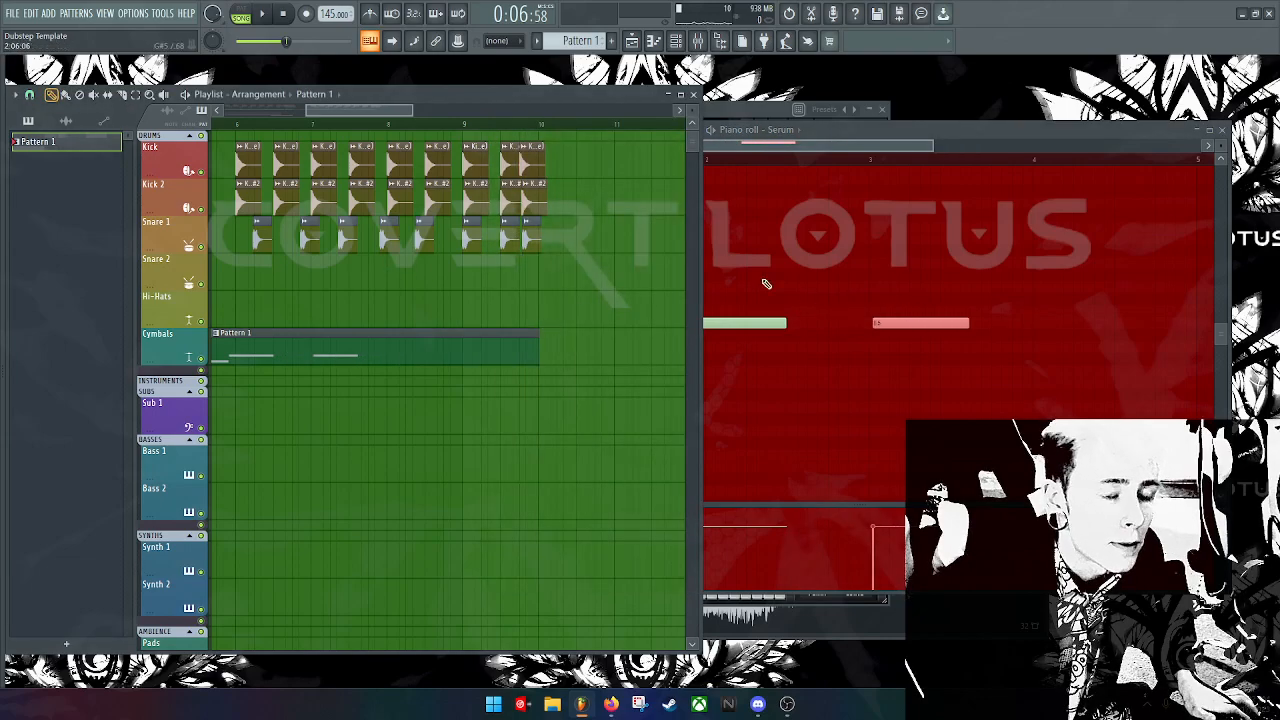
Step: Add a closing C5 note plus C#5 and B4 notes, discarding a stray C#6
{"action": "left_click", "coordinate": [1071, 323]}
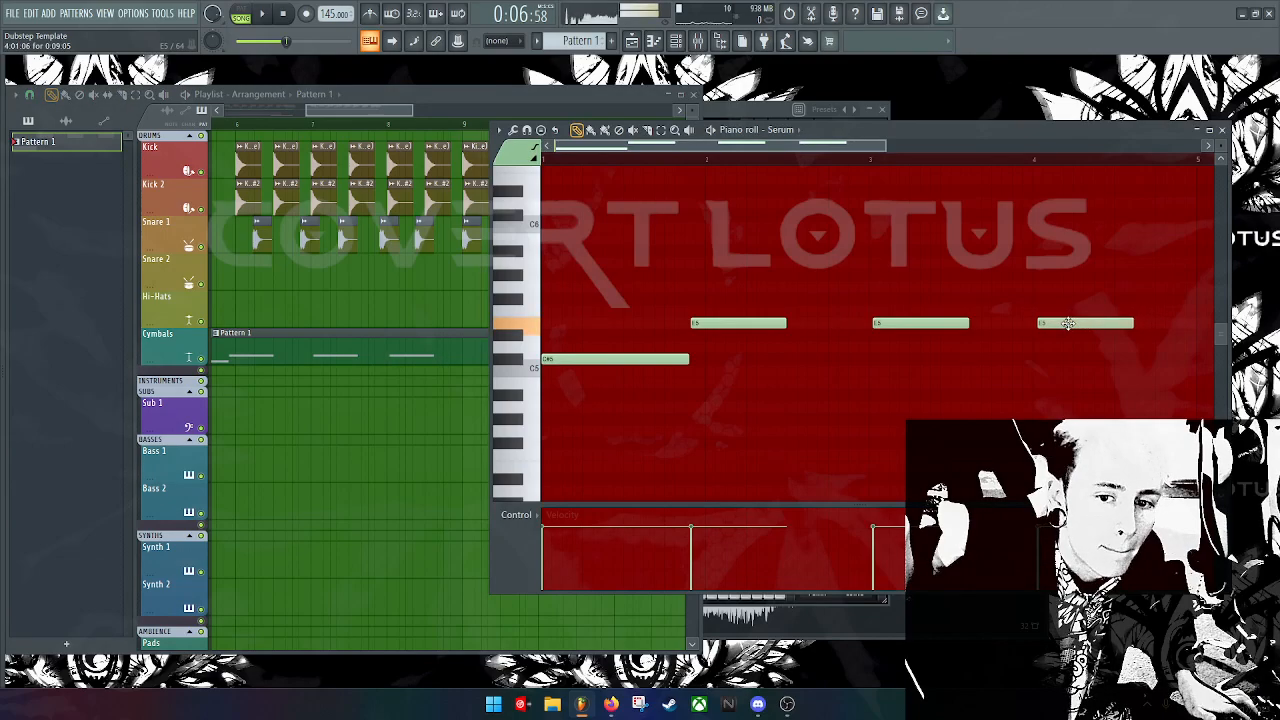
{"action": "left_click_drag", "start_coordinate": [1071, 323], "coordinate": [1131, 382]}
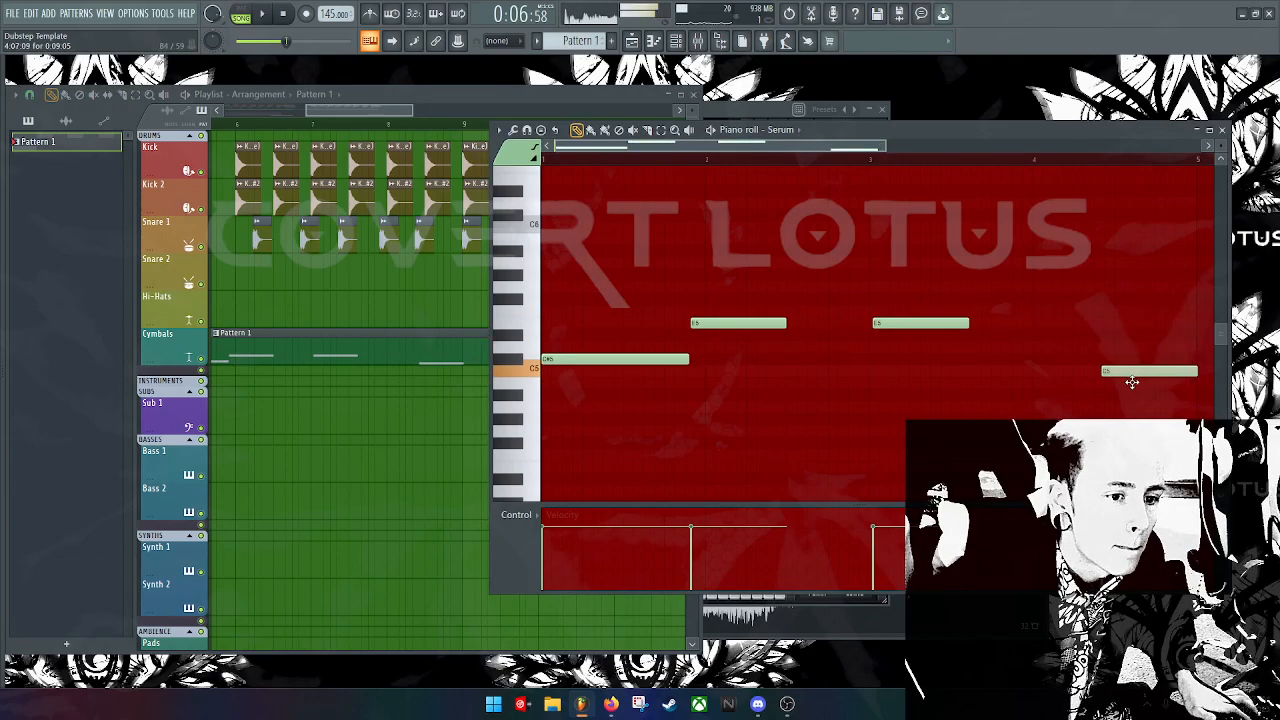
{"action": "left_click", "coordinate": [885, 360]}
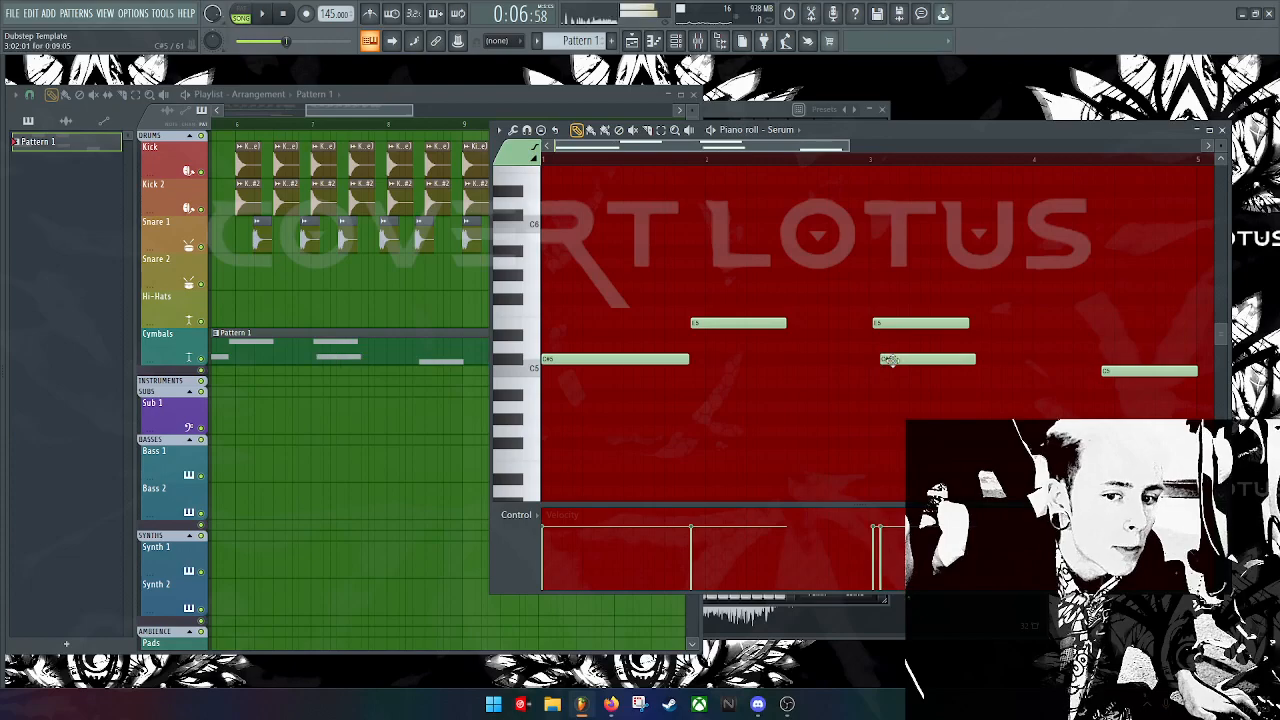
{"action": "left_click", "coordinate": [690, 382]}
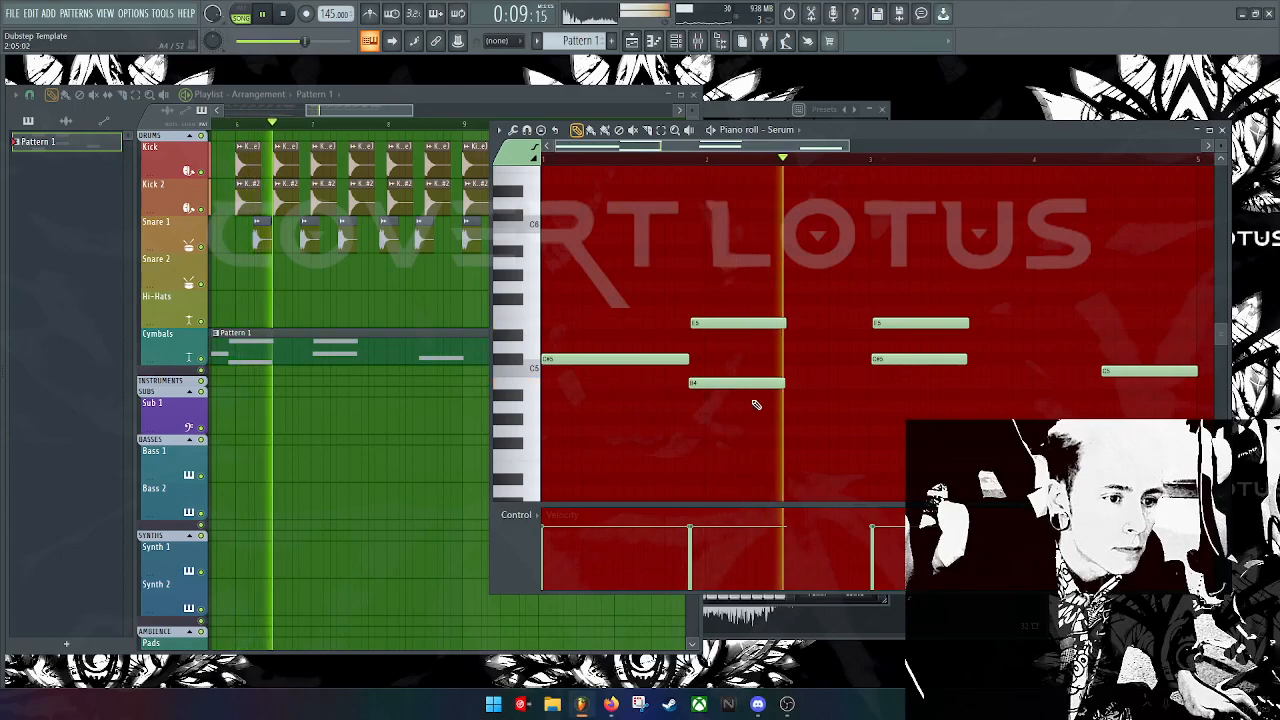
{"action": "key", "text": "space"}
{"action": "left_click_drag", "start_coordinate": [755, 380], "coordinate": [752, 227]}
{"action": "right_click", "coordinate": [753, 227]}
Step: Tune the new notes to B4, G#4 and B4, then play the melody back
{"action": "left_click_drag", "start_coordinate": [750, 326], "coordinate": [757, 413]}
{"action": "key", "text": "space"}
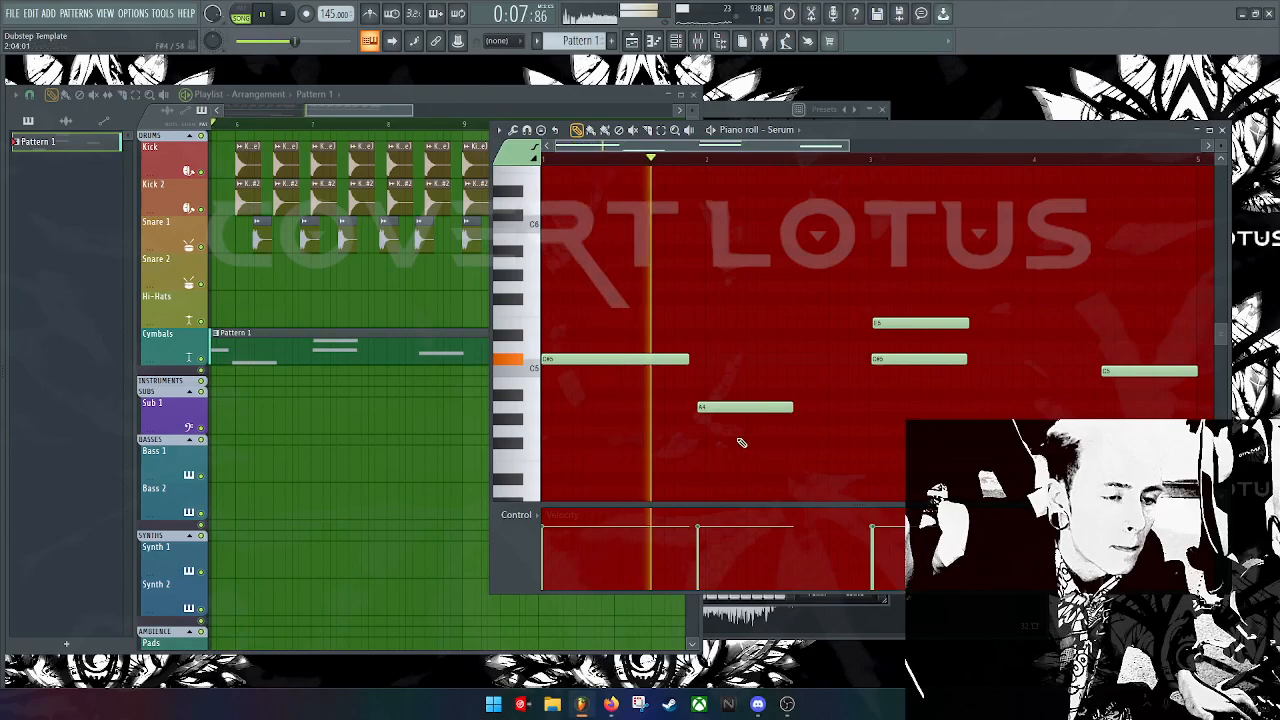
{"action": "key", "text": "space"}
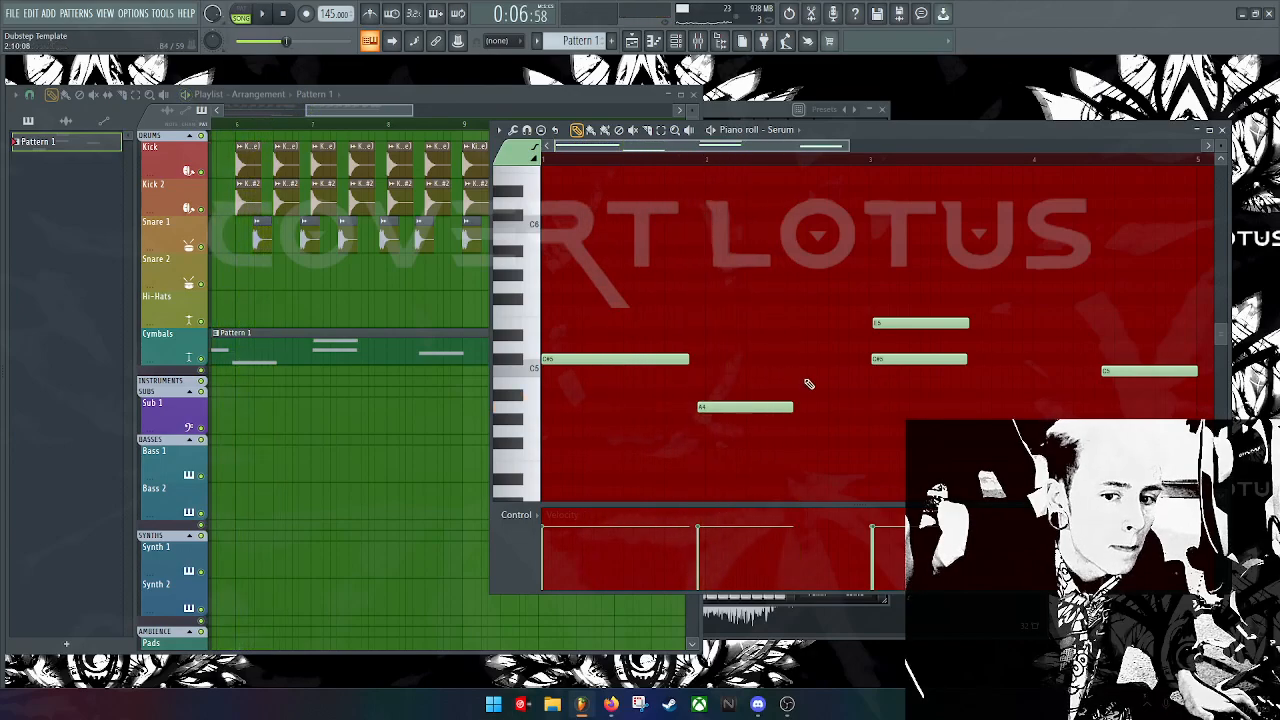
{"action": "left_click_drag", "start_coordinate": [748, 406], "coordinate": [753, 381]}
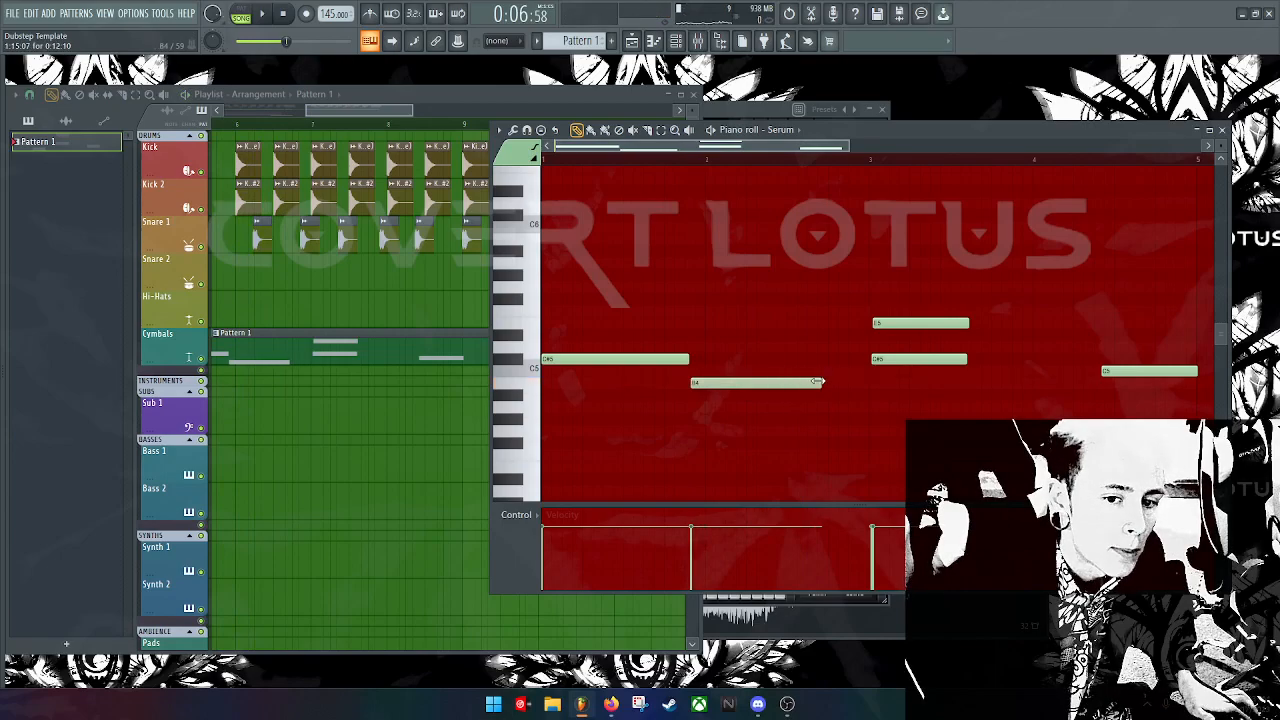
{"action": "left_click_drag", "start_coordinate": [884, 356], "coordinate": [811, 377]}
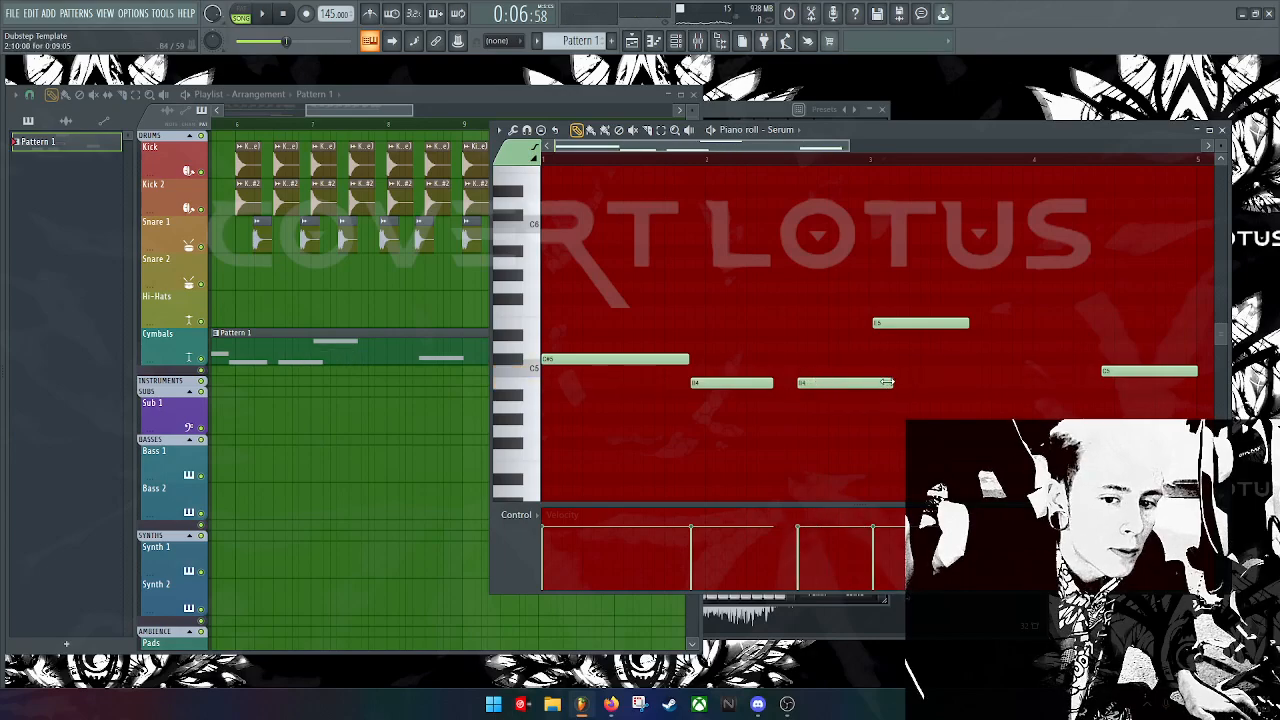
{"action": "left_click_drag", "start_coordinate": [822, 388], "coordinate": [770, 414]}
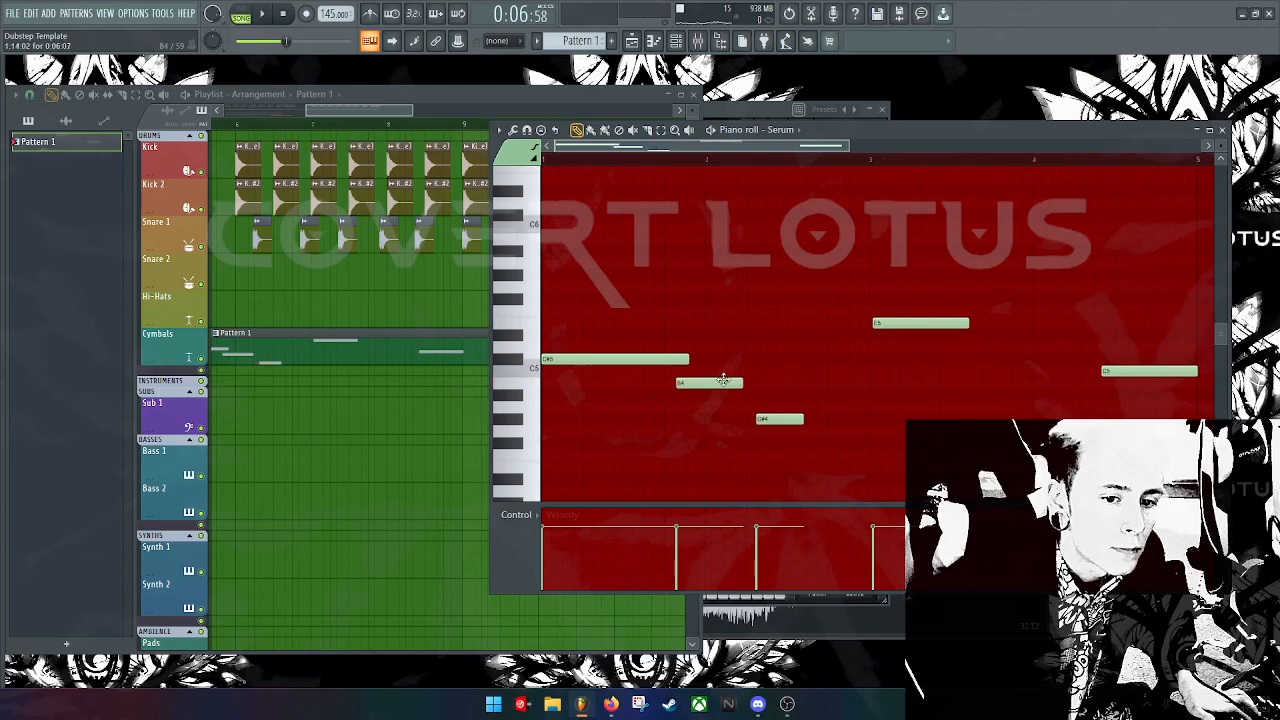
{"action": "left_click_drag", "start_coordinate": [852, 392], "coordinate": [838, 378]}
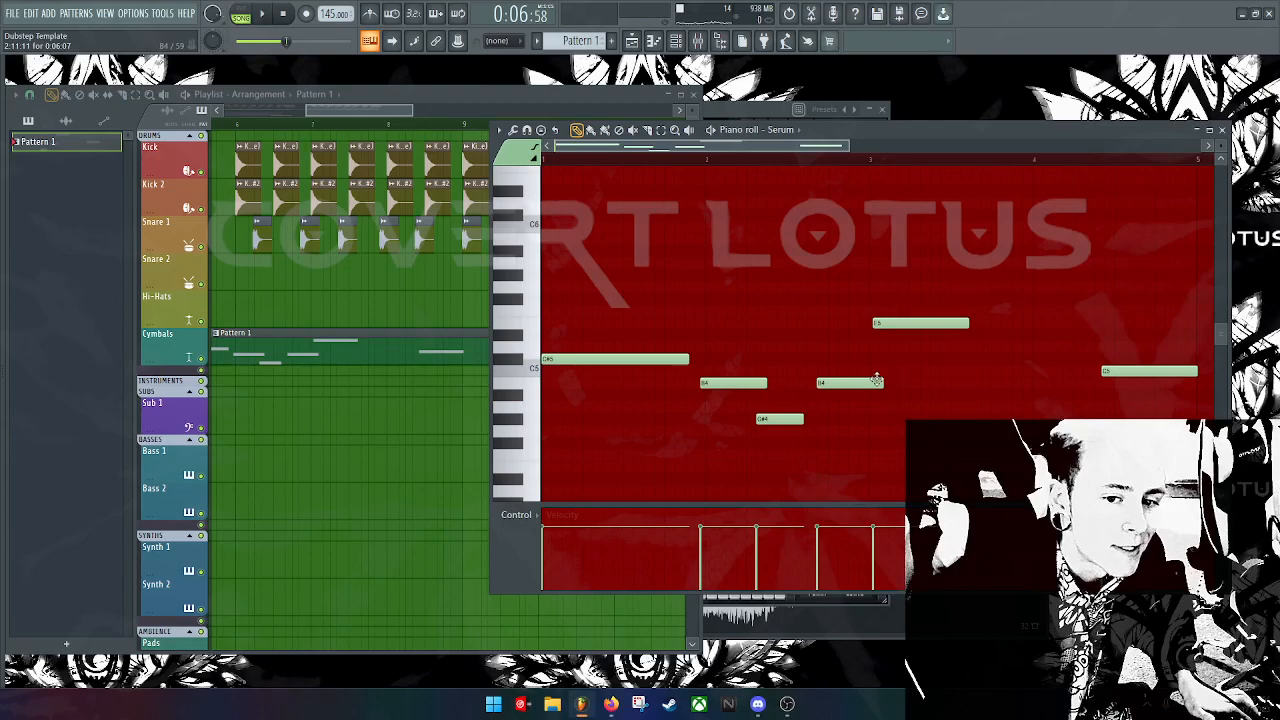
{"action": "key", "text": "space"}
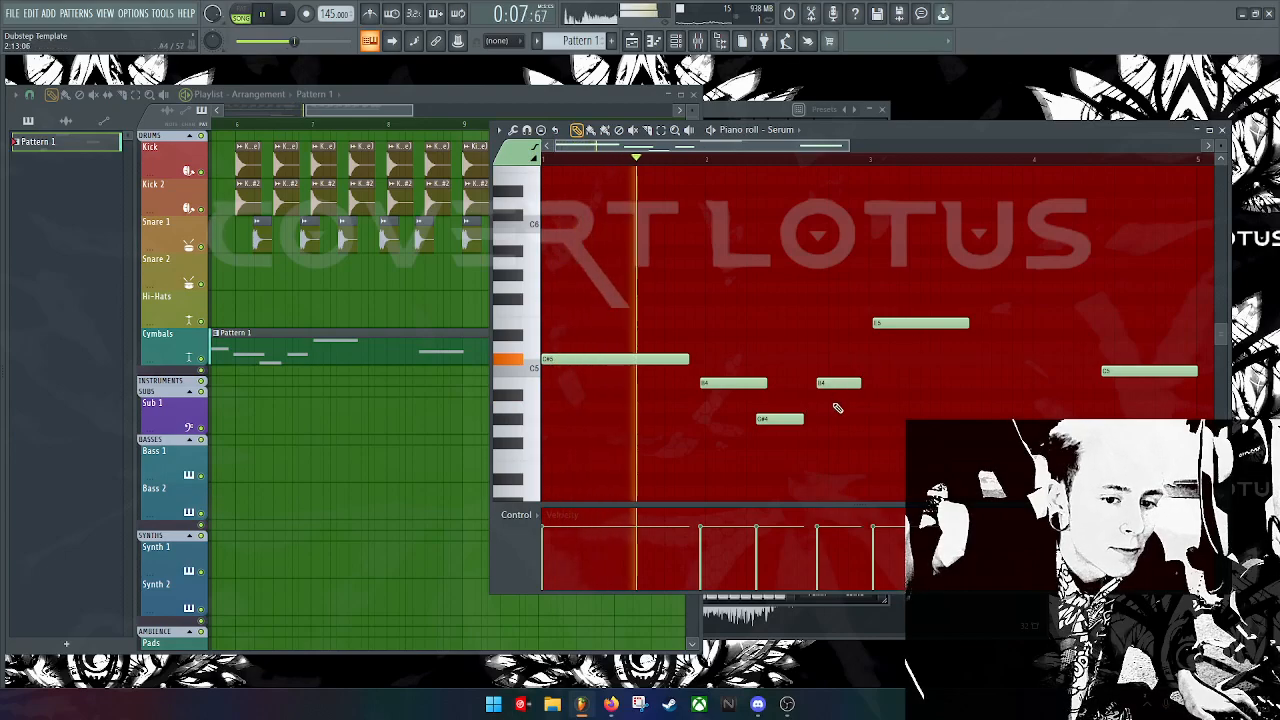
Step: Delete the closing C5, select the C#5, B4, B4 and G#4 notes, and preview
{"action": "key", "text": "space"}
{"action": "right_click", "coordinate": [901, 322]}
{"action": "left_click_drag", "start_coordinate": [884, 484], "coordinate": [935, 348]}
{"action": "key", "text": "space"}
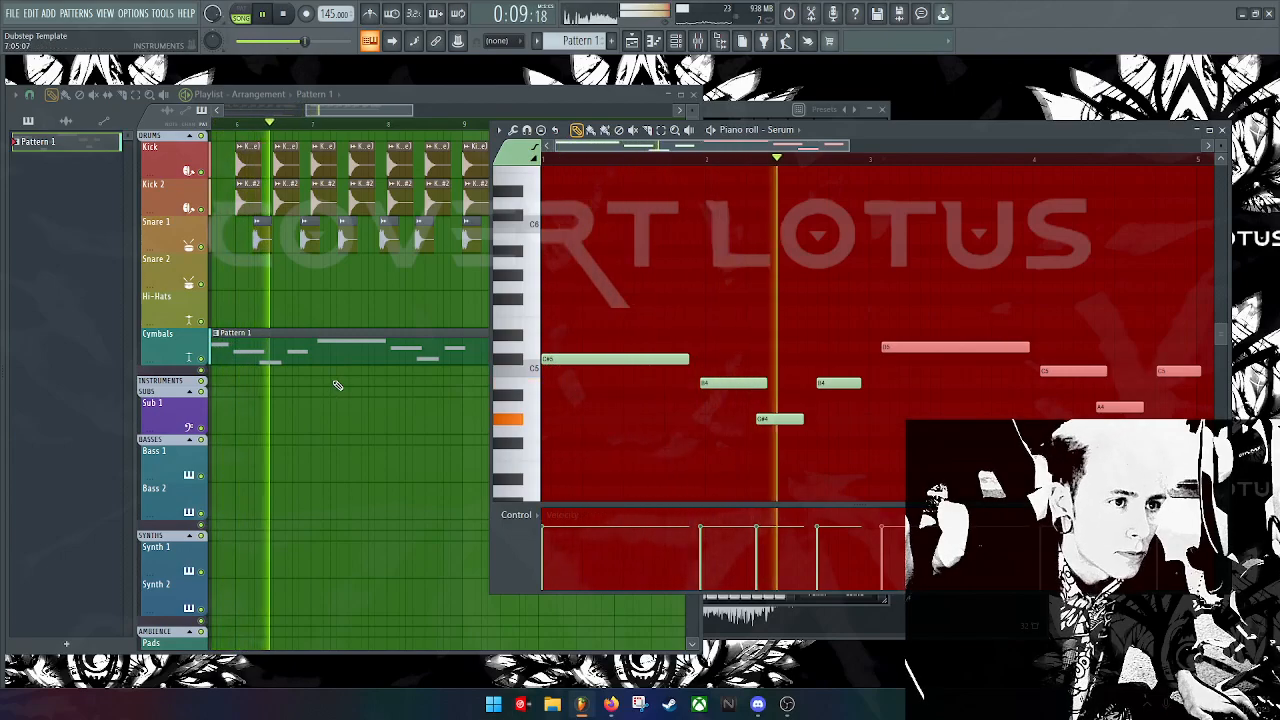
Step: Lengthen a B4 so it starts right where the opening C#5 ends
{"action": "key", "text": "space"}
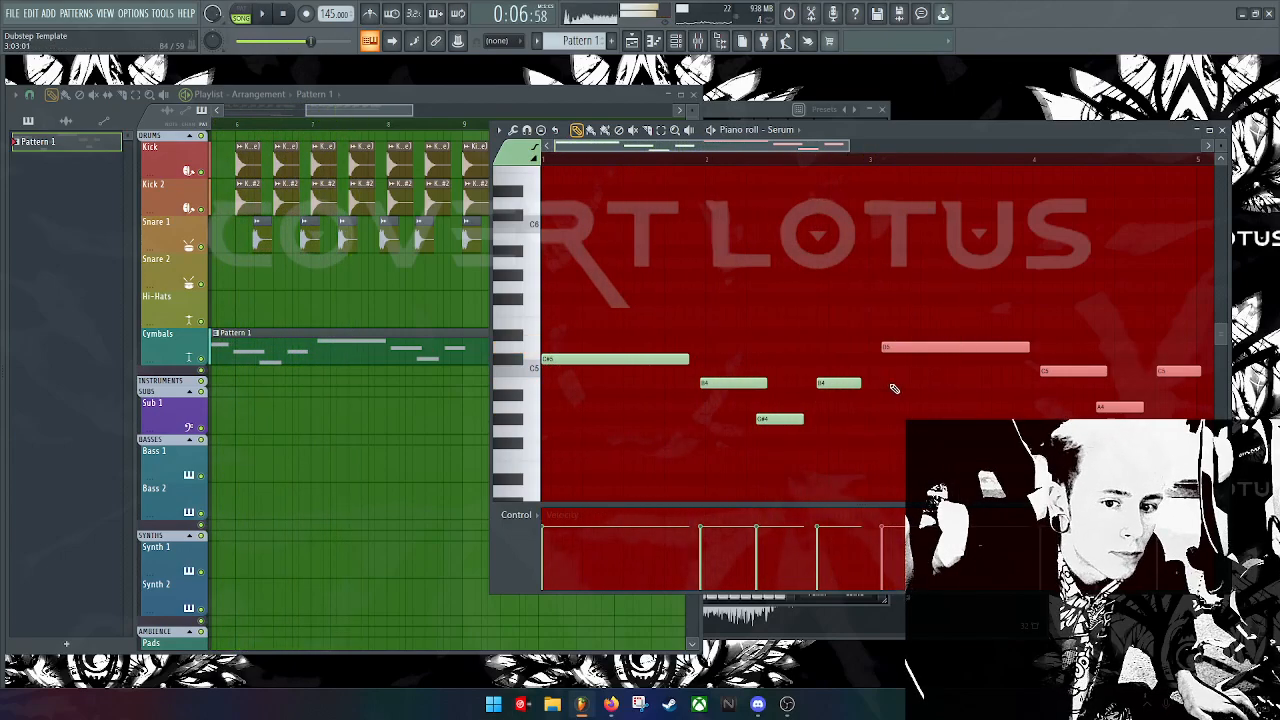
{"action": "left_click_drag", "start_coordinate": [859, 384], "coordinate": [878, 383]}
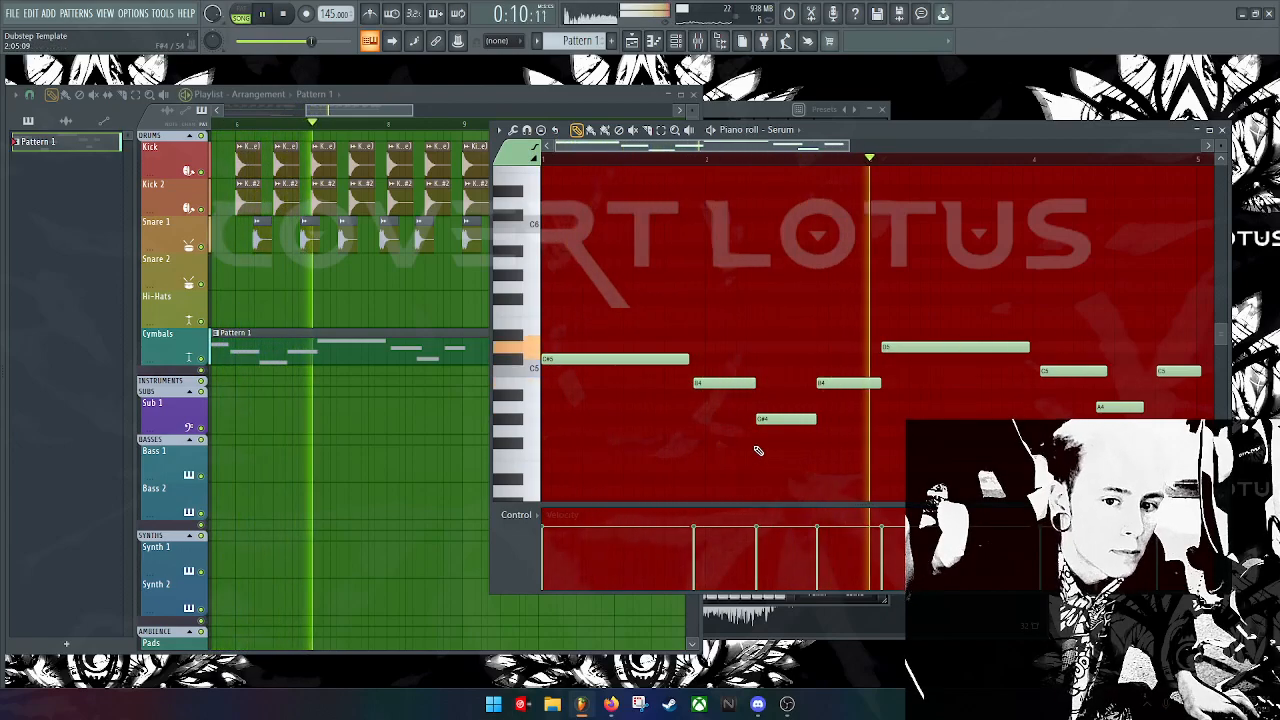
{"action": "key", "text": "space"}
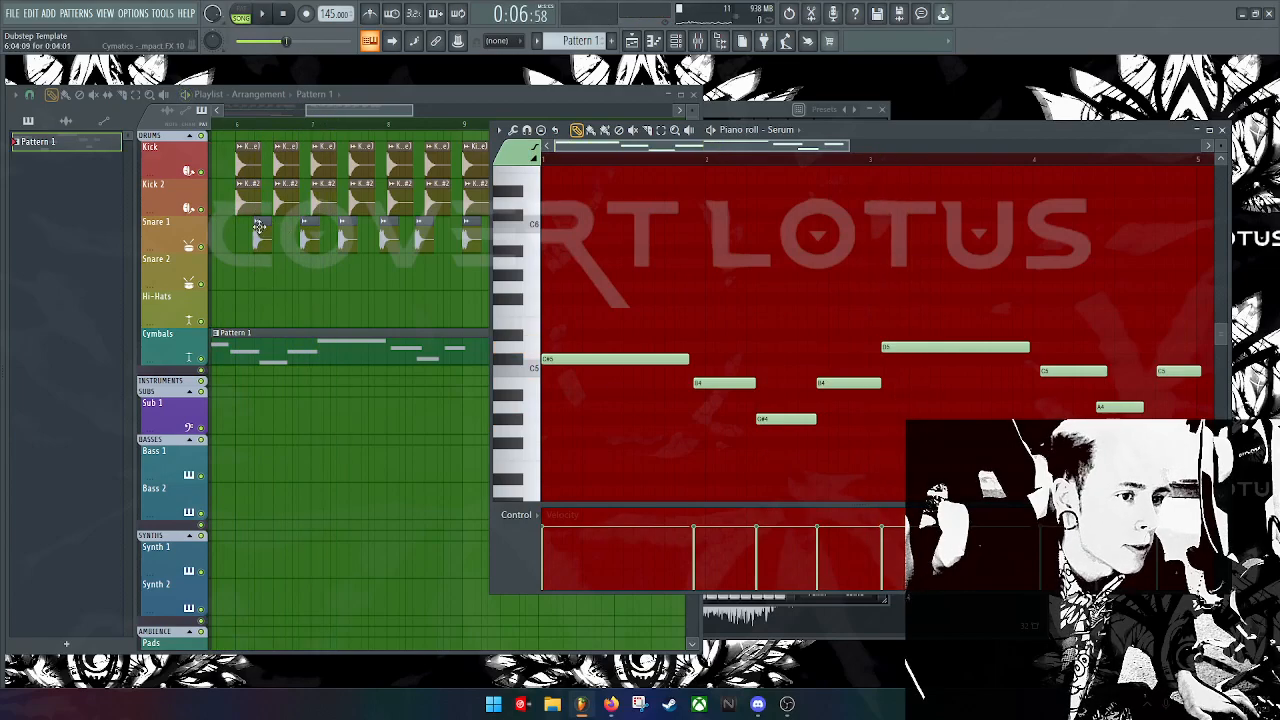
Step: Pitch the Galaxy Rush Impact FX 10 sample down 1100 cents and preview it
{"action": "double_click", "coordinate": [258, 226]}
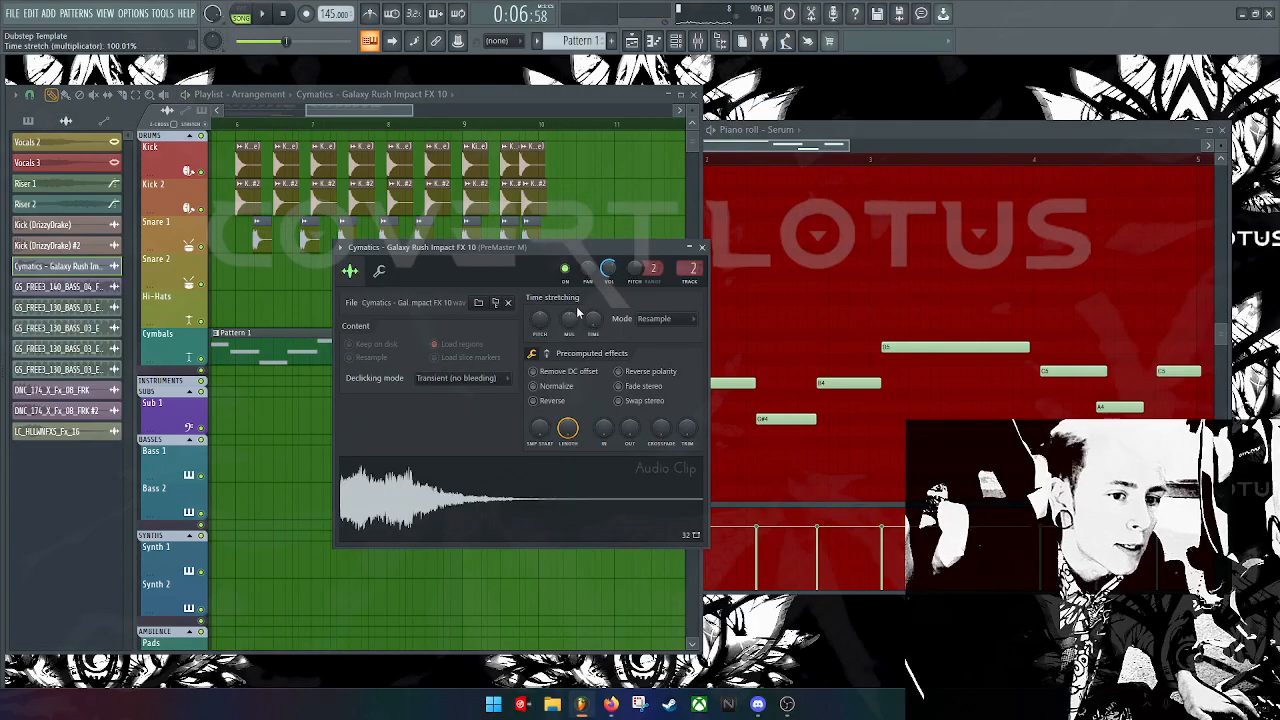
{"action": "left_click_drag", "start_coordinate": [550, 323], "coordinate": [566, 251]}
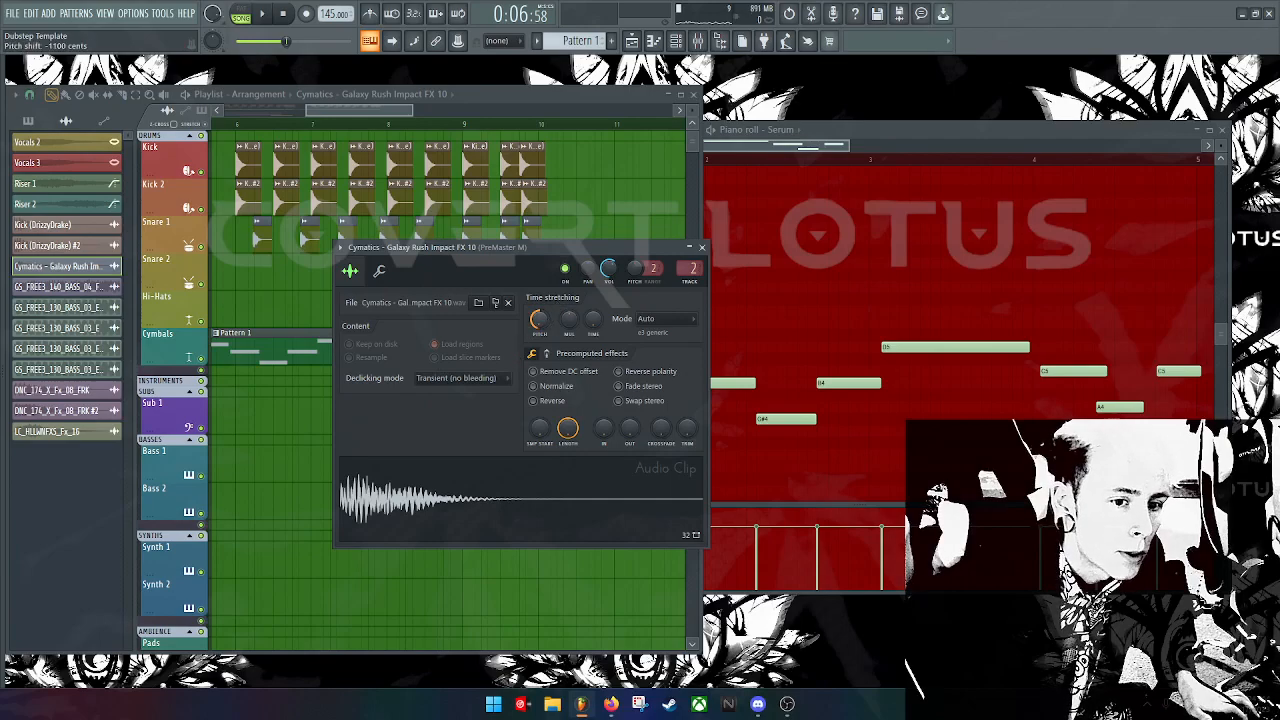
{"action": "key", "text": "space"}
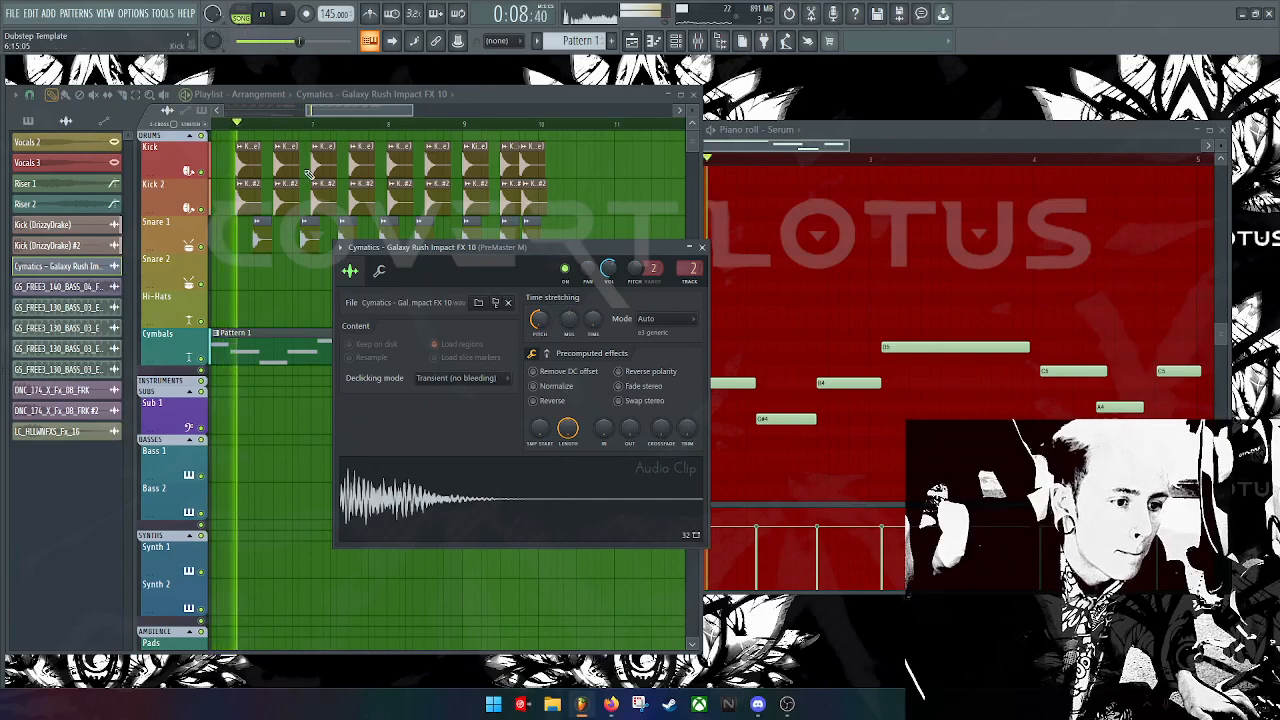
Step: Close the clip settings, reset the song position to 0:10:28, and open Pattern 1's channels and piano roll
{"action": "left_click", "coordinate": [701, 247]}
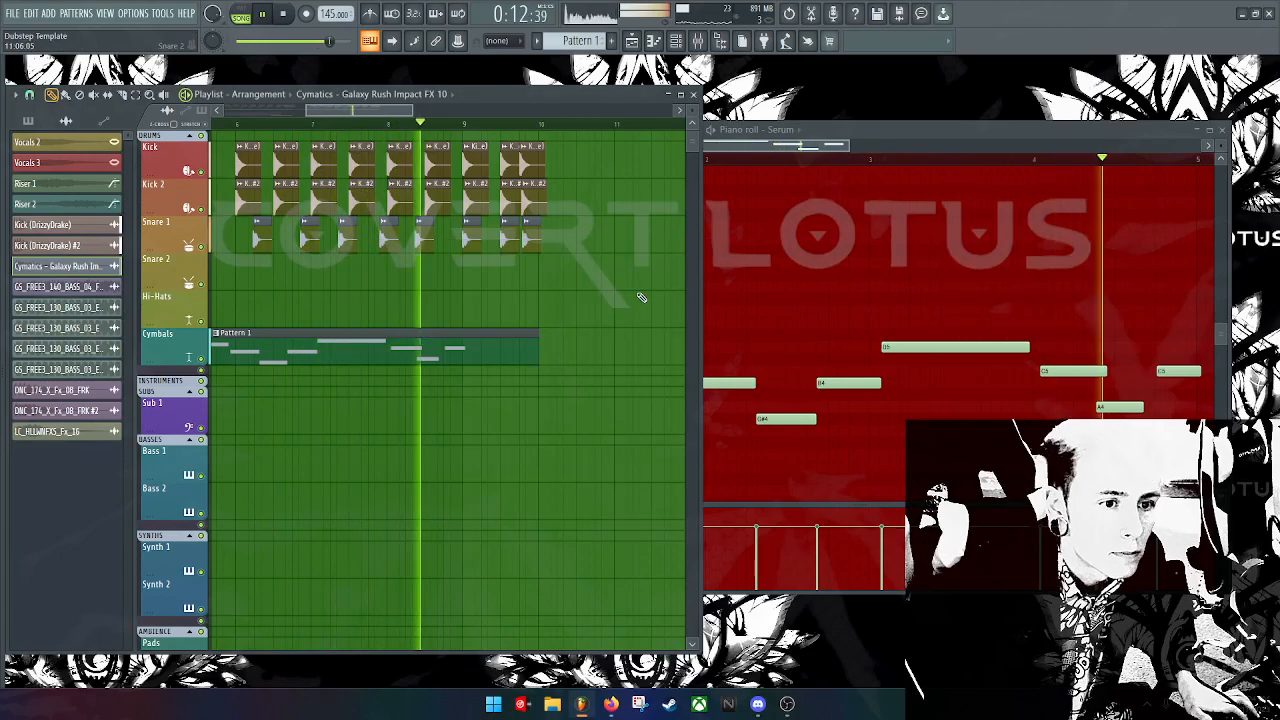
{"action": "key", "text": "space"}
{"action": "left_click_drag", "start_coordinate": [826, 146], "coordinate": [922, 156]}
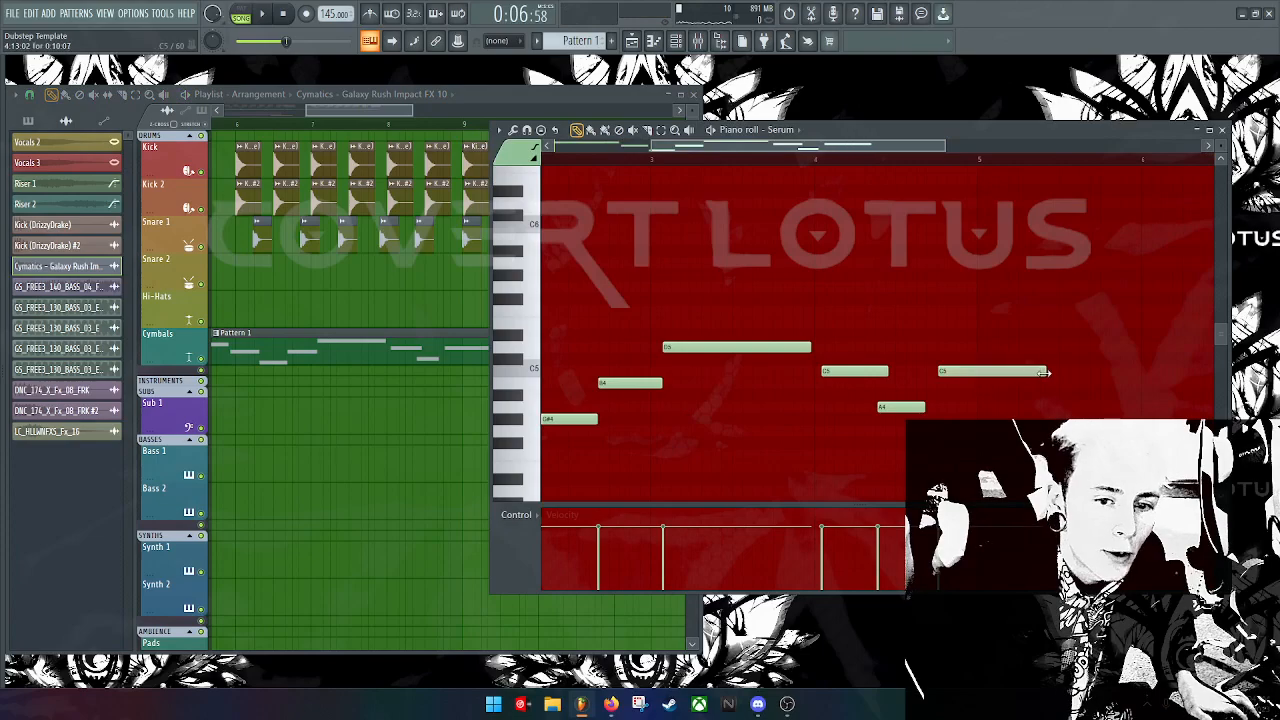
{"action": "left_click", "coordinate": [327, 124]}
{"action": "left_click_drag", "start_coordinate": [361, 110], "coordinate": [277, 110]}
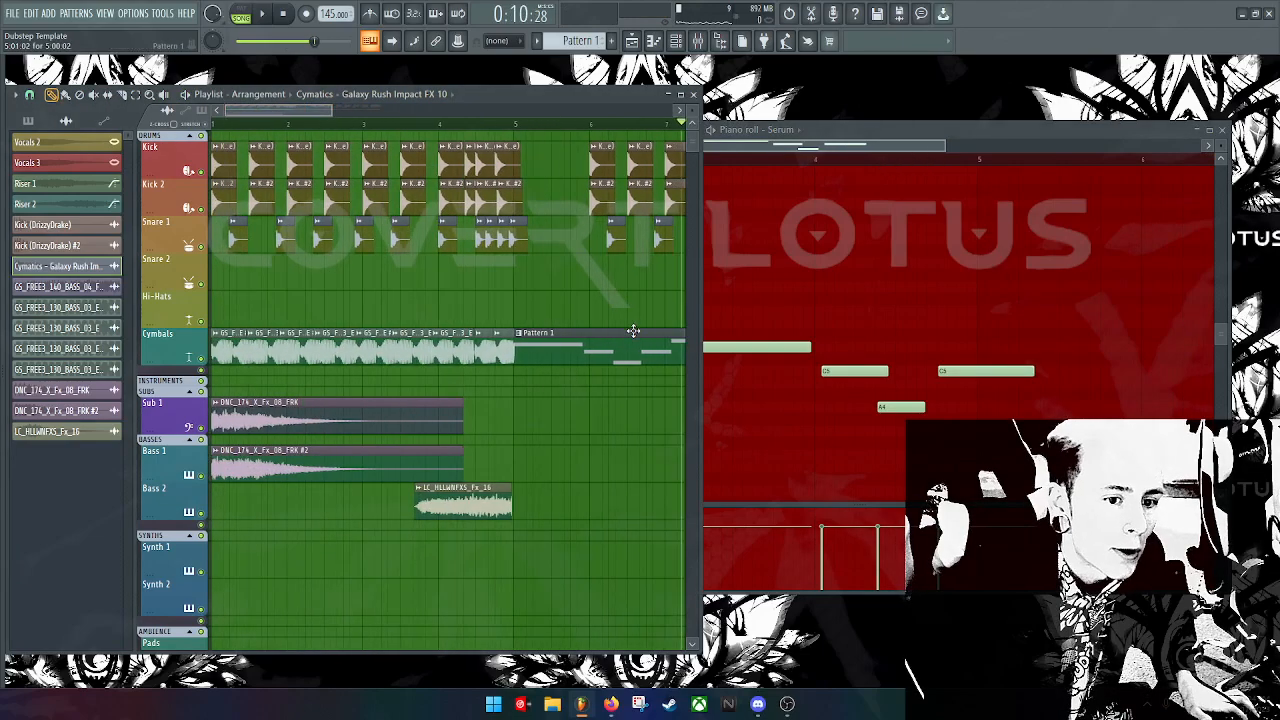
{"action": "double_click", "coordinate": [550, 346]}
Step: Route Serum to mixer track 6 and show the Mixer at that track
{"action": "left_click_drag", "start_coordinate": [88, 303], "coordinate": [88, 286]}
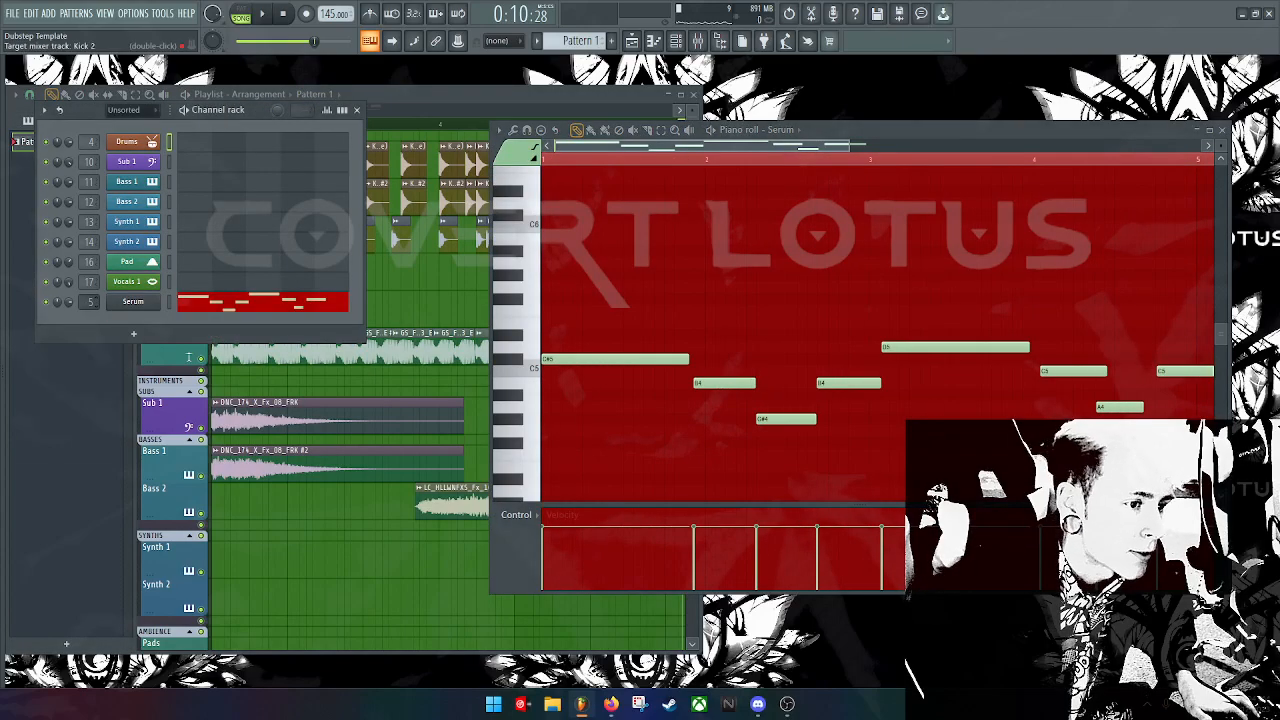
{"action": "double_click", "coordinate": [89, 301]}
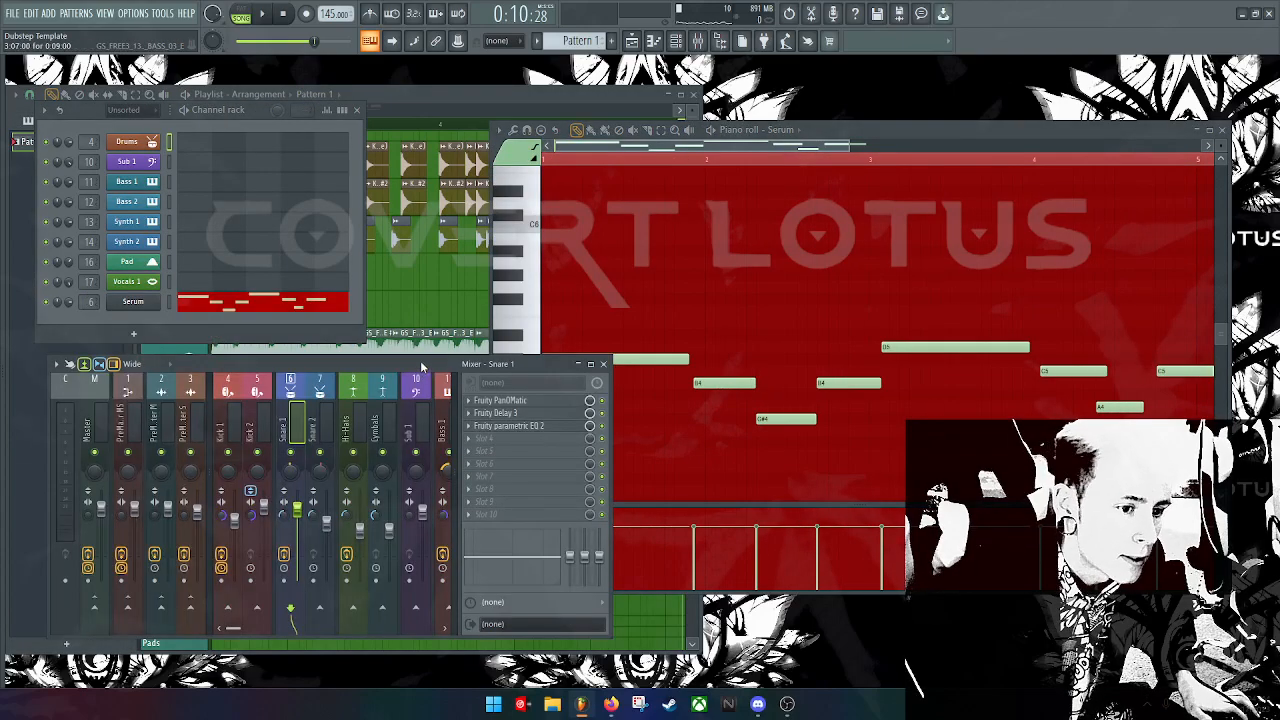
{"action": "left_click_drag", "start_coordinate": [421, 366], "coordinate": [615, 206]}
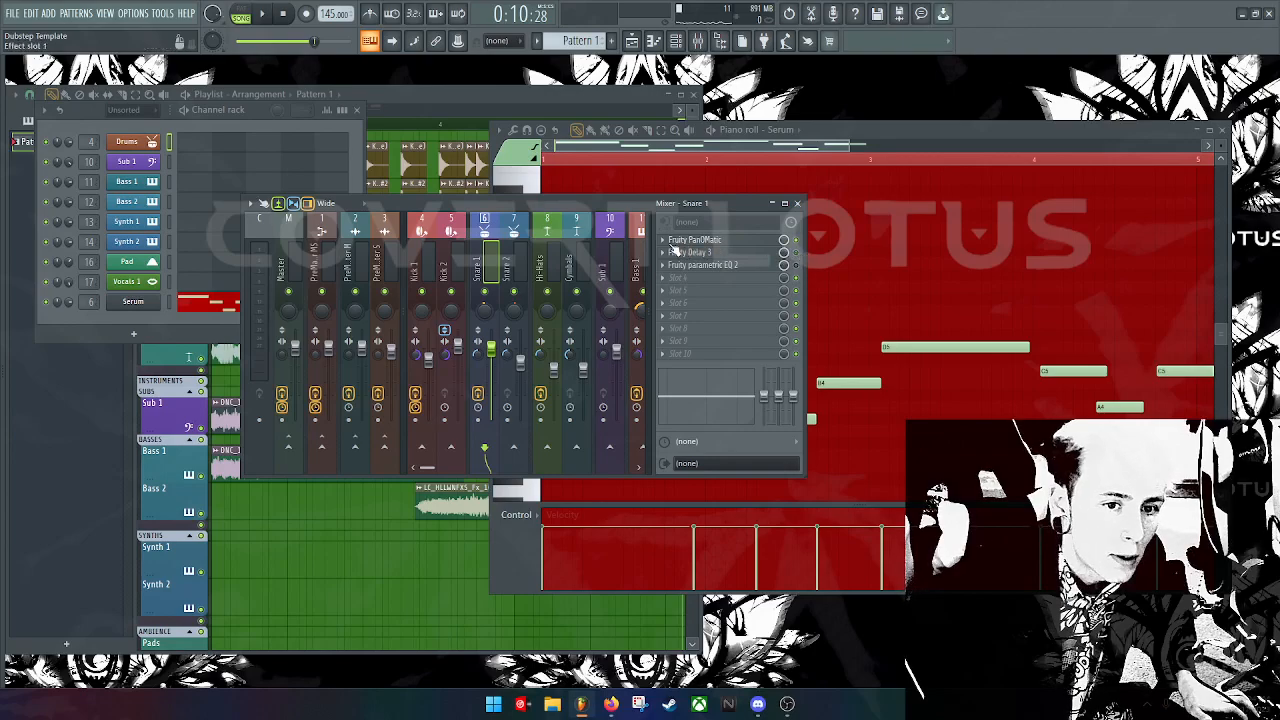
Step: Replace the Fruity Delay 3 slot with Distortion > Distructor and start playback
{"action": "right_click", "coordinate": [676, 253]}
{"action": "mouse_move", "coordinate": [735, 261]}
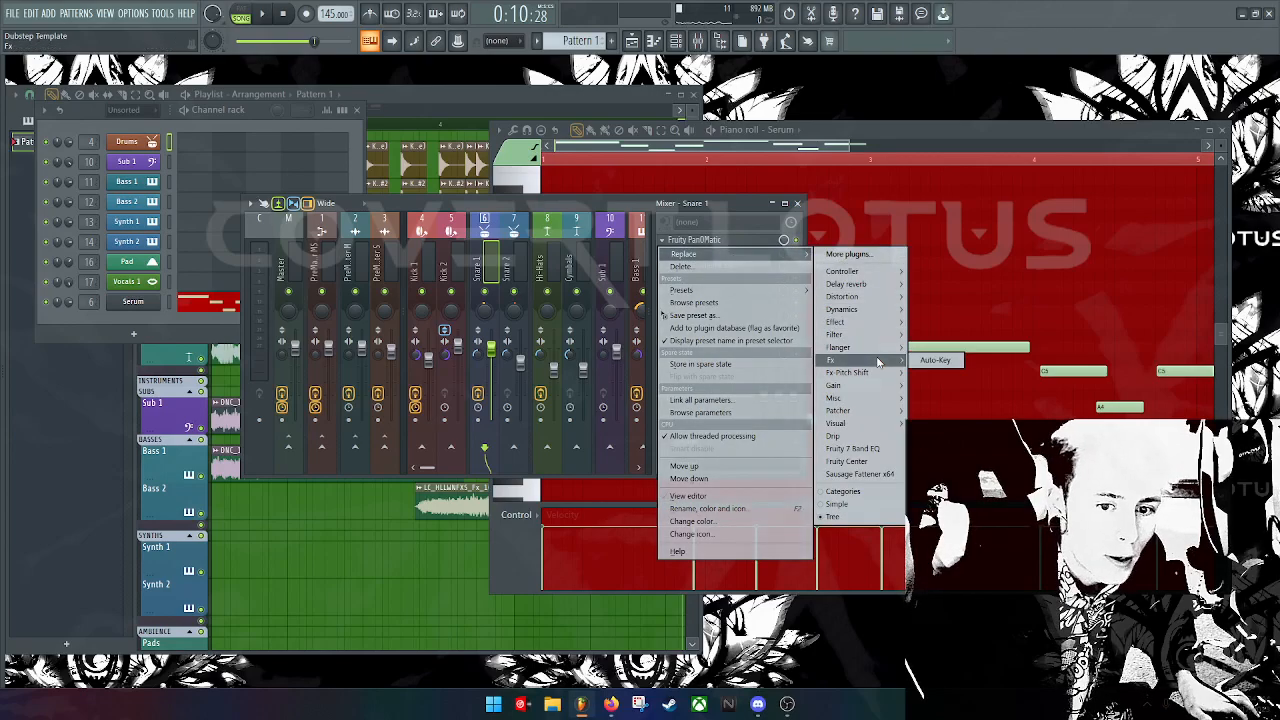
{"action": "mouse_move", "coordinate": [878, 377]}
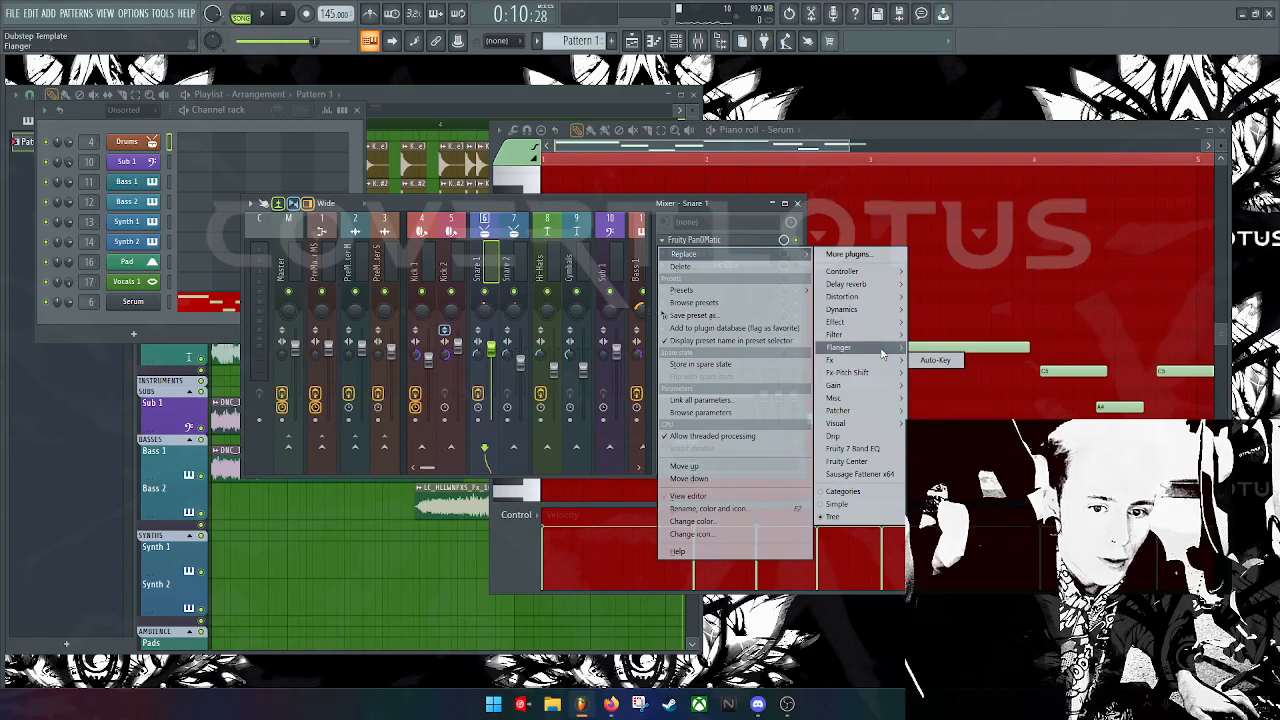
{"action": "mouse_move", "coordinate": [888, 327]}
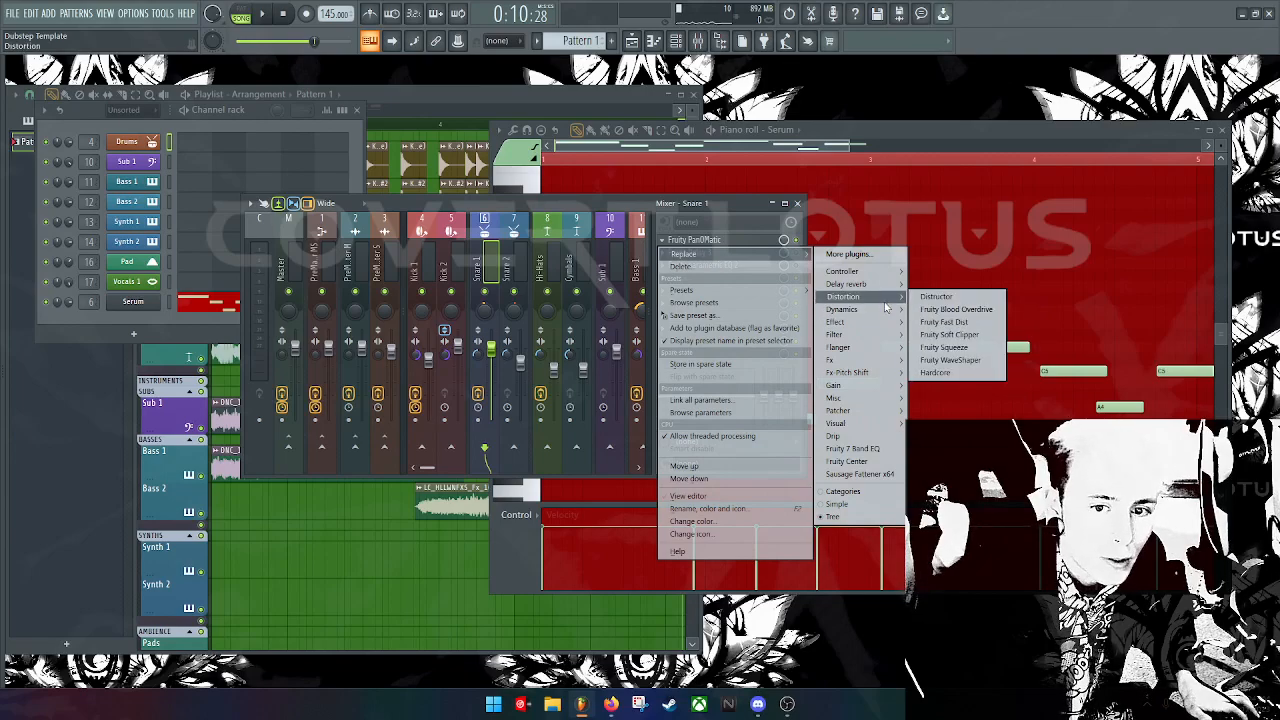
{"action": "left_click", "coordinate": [936, 296]}
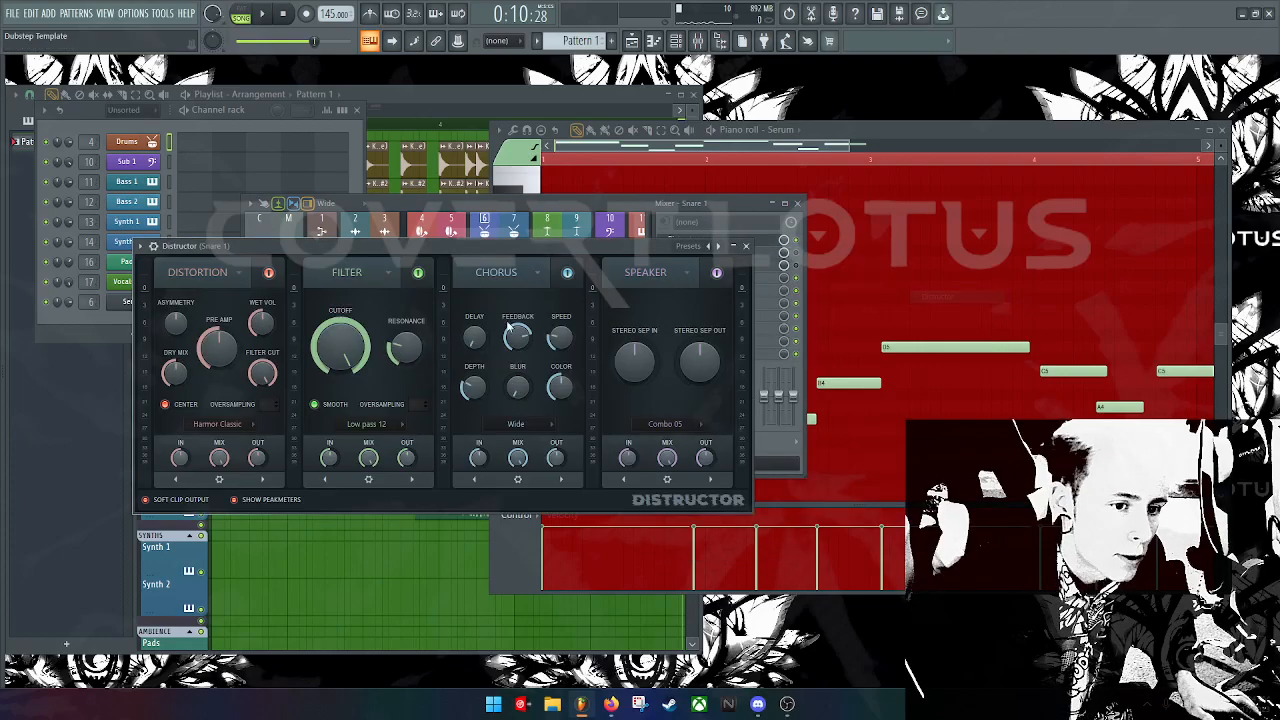
{"action": "key", "text": "space"}
Step: Load Distructor's default preset, then switch to the Aggro preset
{"action": "left_click", "coordinate": [719, 247]}
{"action": "key", "text": "space"}
{"action": "key", "text": "space"}
{"action": "left_click", "coordinate": [718, 246]}
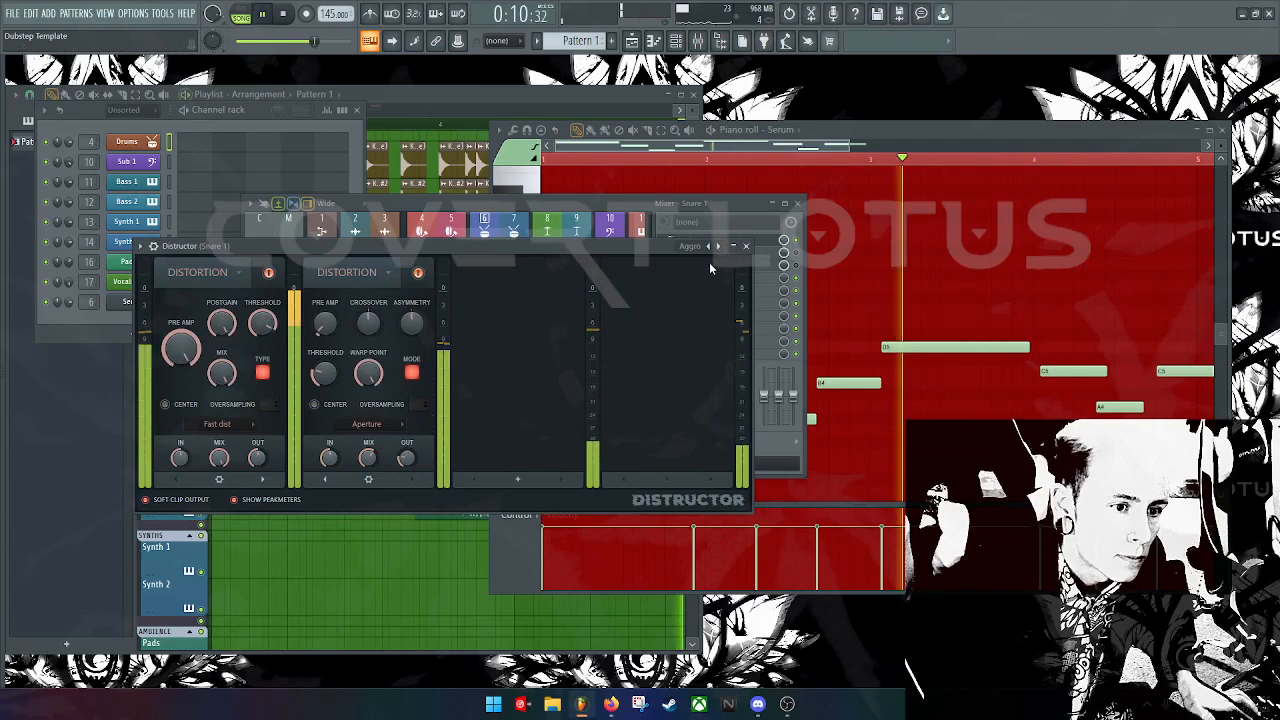
Step: Lower the first module's threshold, pre amp and postgain, set mix to 66%, and disable module two
{"action": "left_click_drag", "start_coordinate": [263, 323], "coordinate": [226, 470]}
{"action": "mouse_move", "coordinate": [182, 349]}
{"action": "left_mouse_down"}
{"action": "mouse_move", "coordinate": [182, 400]}
{"action": "mouse_move", "coordinate": [182, 370]}
{"action": "left_mouse_up"}
{"action": "key", "text": "space"}
{"action": "left_click_drag", "start_coordinate": [222, 323], "coordinate": [222, 370]}
{"action": "key", "text": "space"}
{"action": "key", "text": "space"}
{"action": "key", "text": "space"}
{"action": "mouse_move", "coordinate": [226, 323]}
{"action": "left_mouse_down"}
{"action": "mouse_move", "coordinate": [226, 358]}
{"action": "mouse_move", "coordinate": [228, 305]}
{"action": "left_mouse_up"}
{"action": "key", "text": "space"}
{"action": "key", "text": "space"}
{"action": "key", "text": "space"}
{"action": "key", "text": "space"}
{"action": "left_click", "coordinate": [418, 272]}
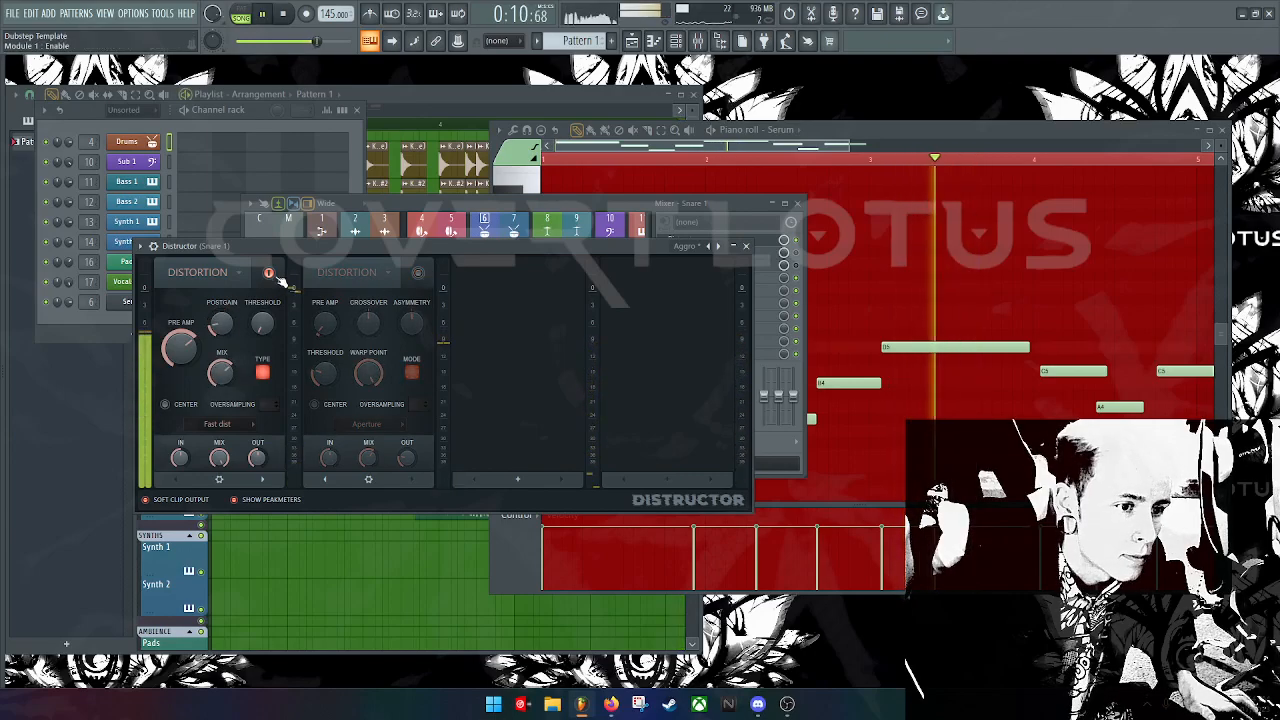
Step: Step through Distructor presets to Digitones, audition it, and view the second filter's types
{"action": "left_click", "coordinate": [718, 247]}
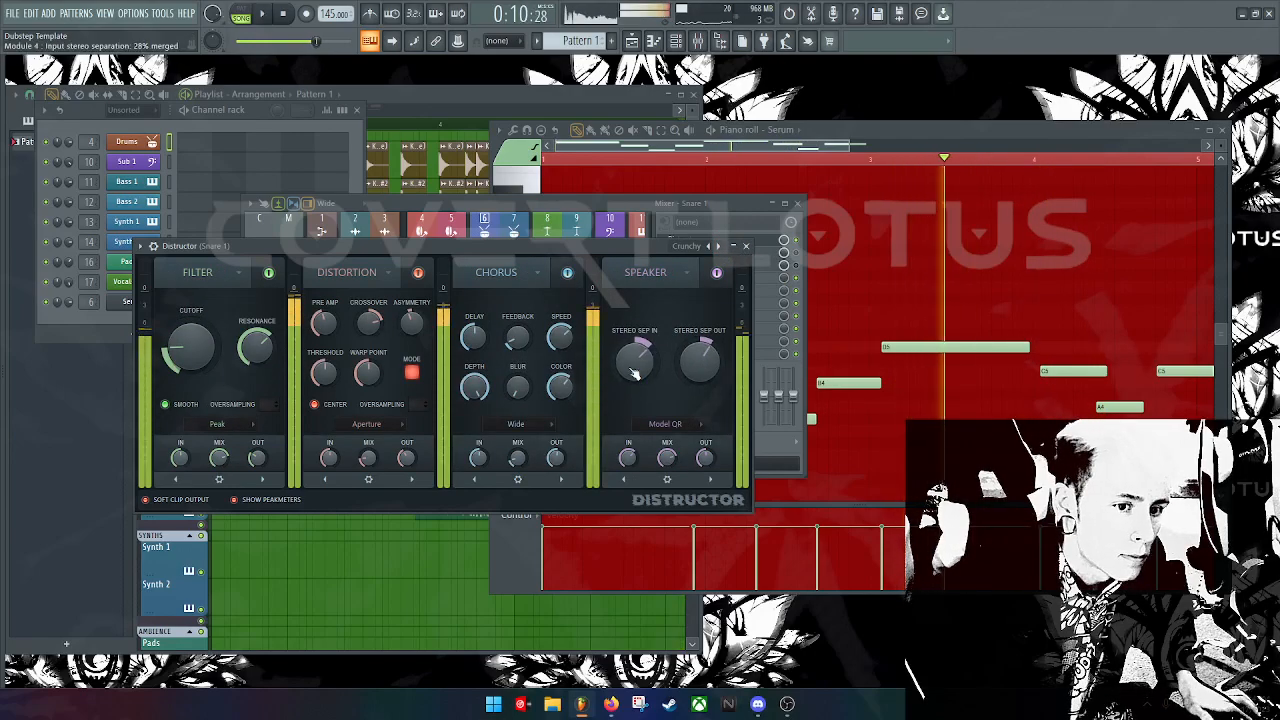
{"action": "key", "text": "space"}
{"action": "left_click", "coordinate": [718, 246]}
{"action": "key", "text": "space"}
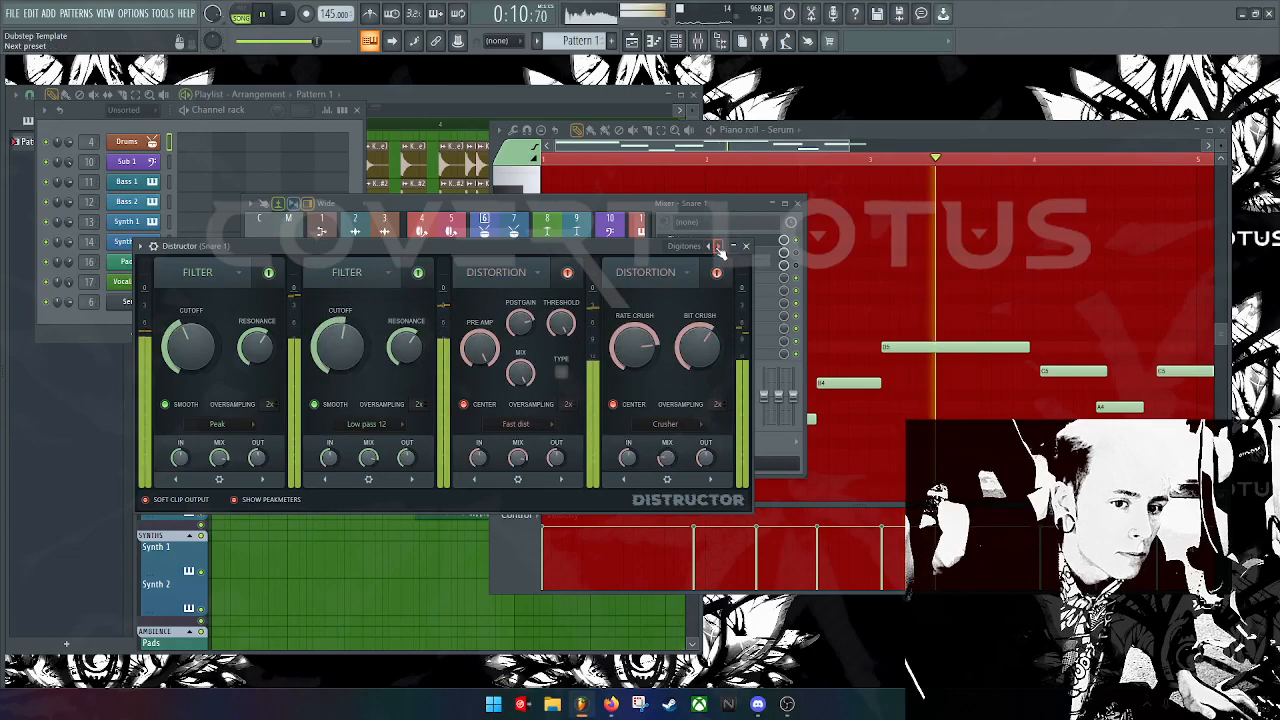
{"action": "key", "text": "space"}
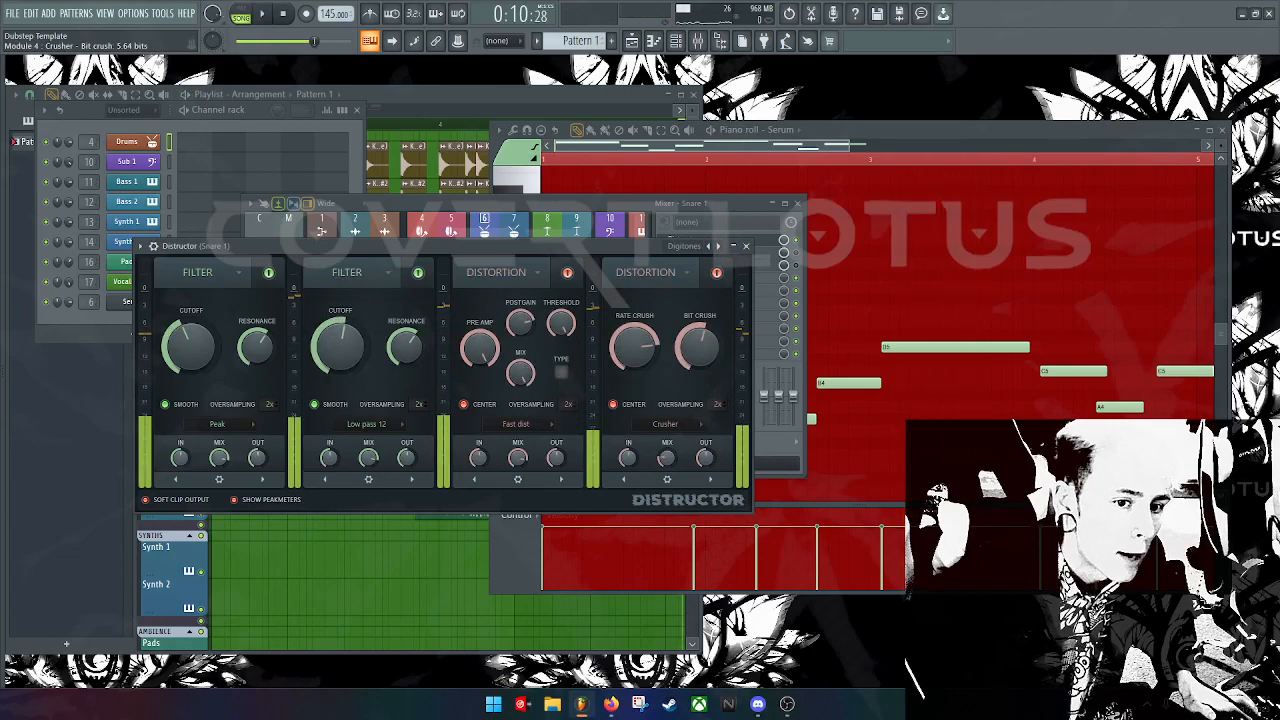
{"action": "left_click", "coordinate": [366, 423]}
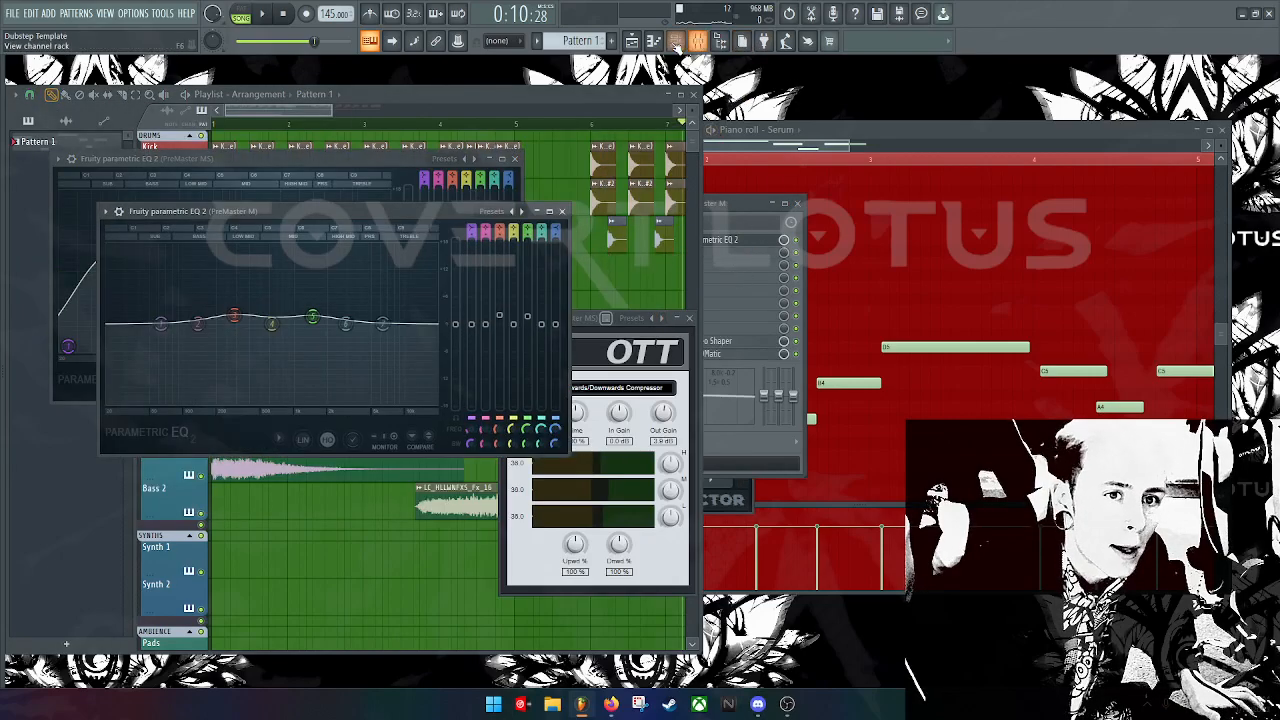
Step: Show the Drums pattern and bring up the Serum synth window from the channel list
{"action": "left_click", "coordinate": [734, 213]}
{"action": "left_click", "coordinate": [651, 41]}
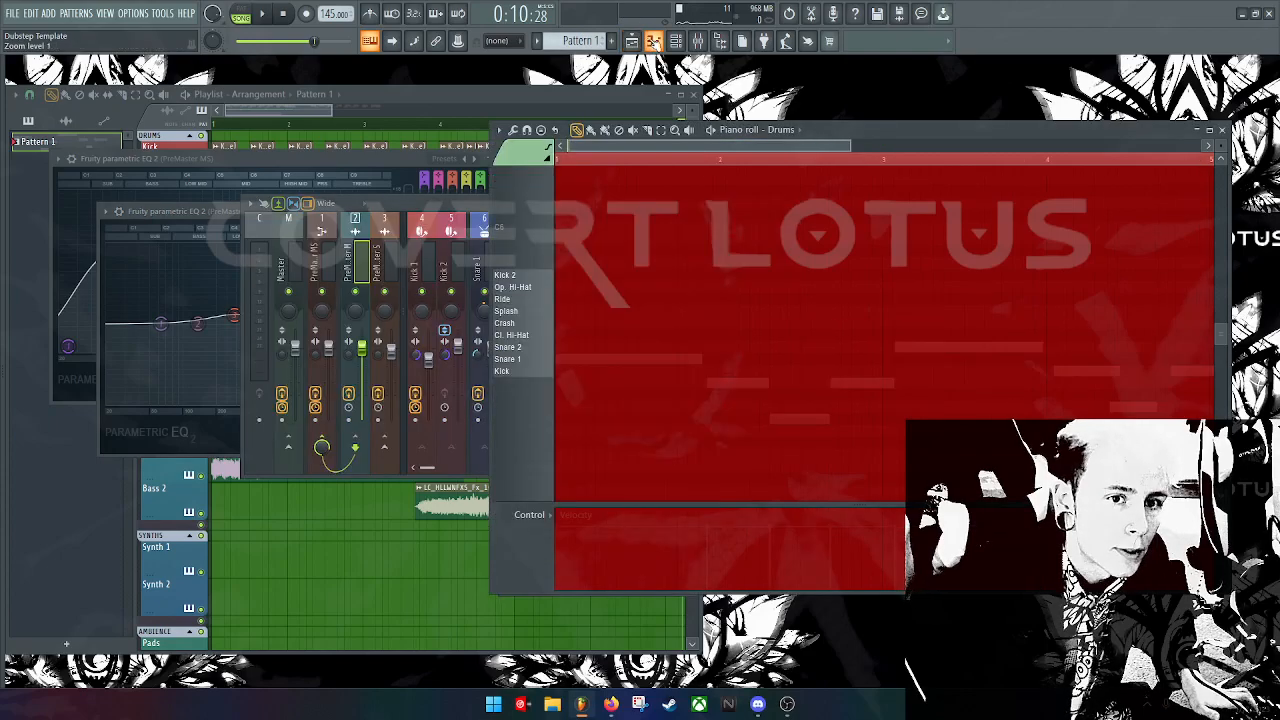
{"action": "left_click", "coordinate": [676, 41]}
{"action": "left_click", "coordinate": [140, 304]}
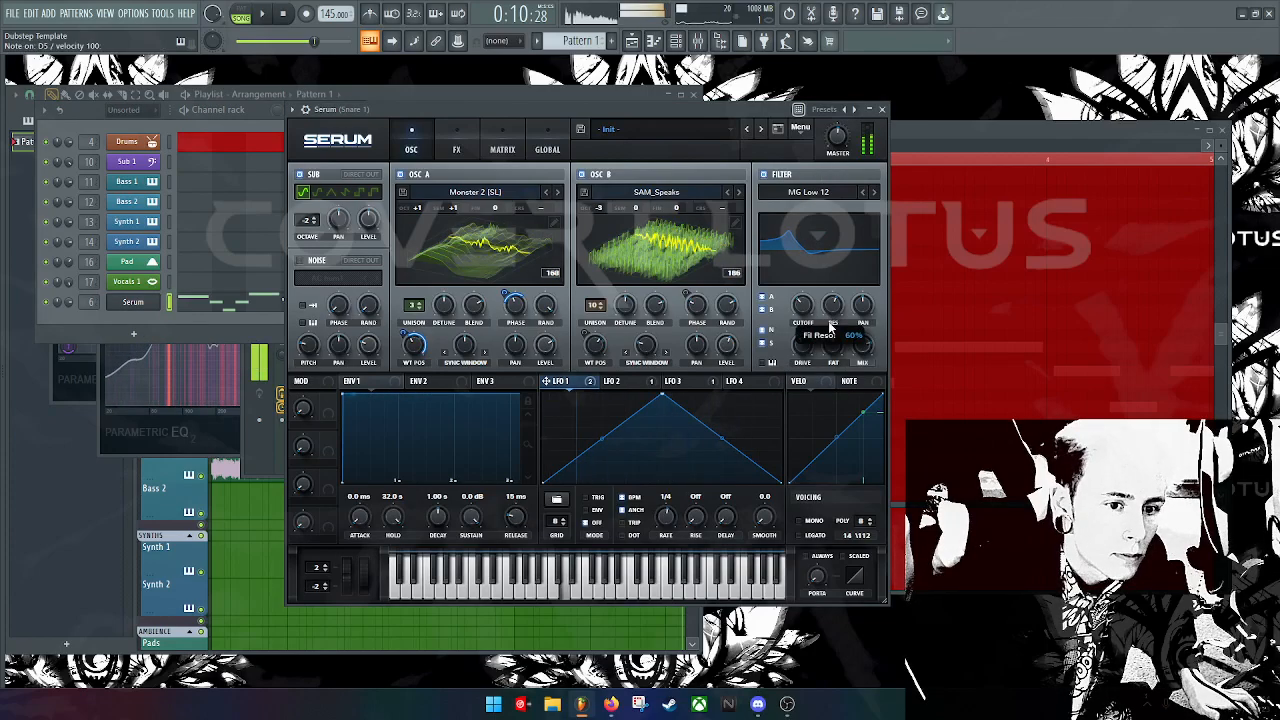
Step: Set Serum's sub oscillator to octave 0 with a RoundRect wave, auditioning in PAT mode
{"action": "left_click_drag", "start_coordinate": [305, 223], "coordinate": [305, 216]}
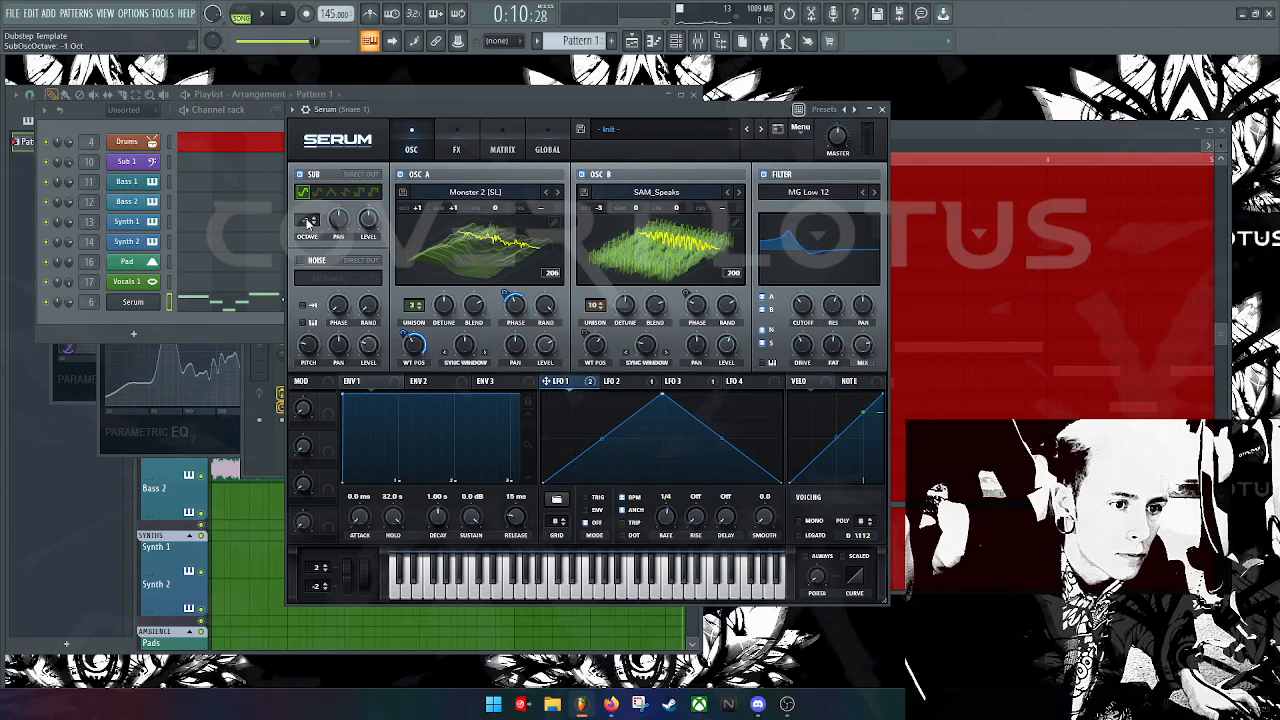
{"action": "left_click", "coordinate": [372, 192]}
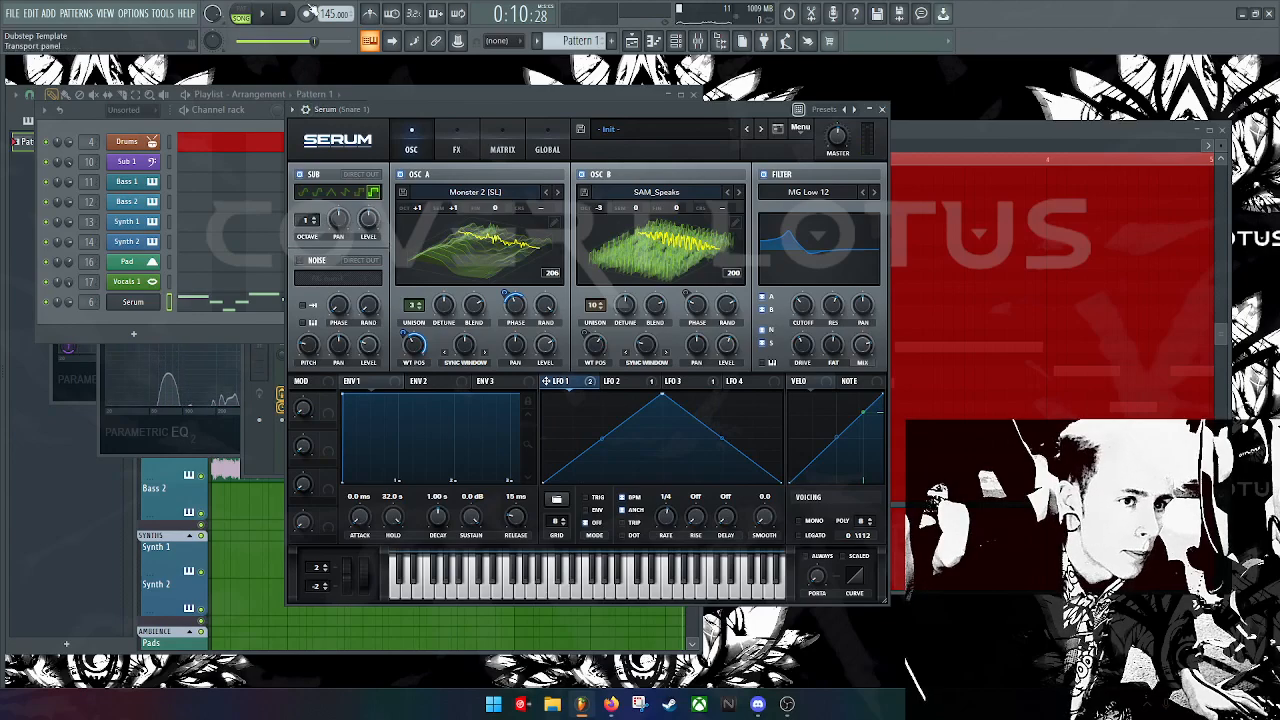
{"action": "left_click", "coordinate": [253, 15]}
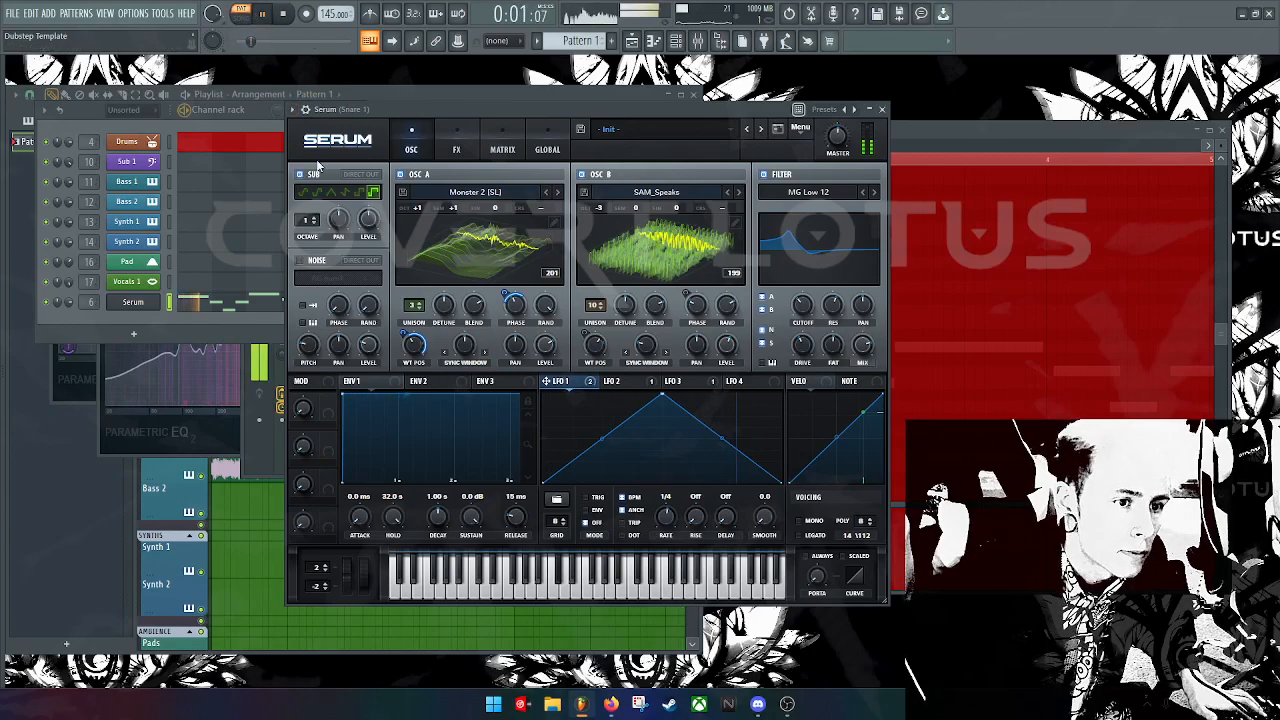
{"action": "key", "text": "space"}
{"action": "left_click_drag", "start_coordinate": [307, 225], "coordinate": [308, 217]}
{"action": "key", "text": "space"}
{"action": "left_click", "coordinate": [318, 194]}
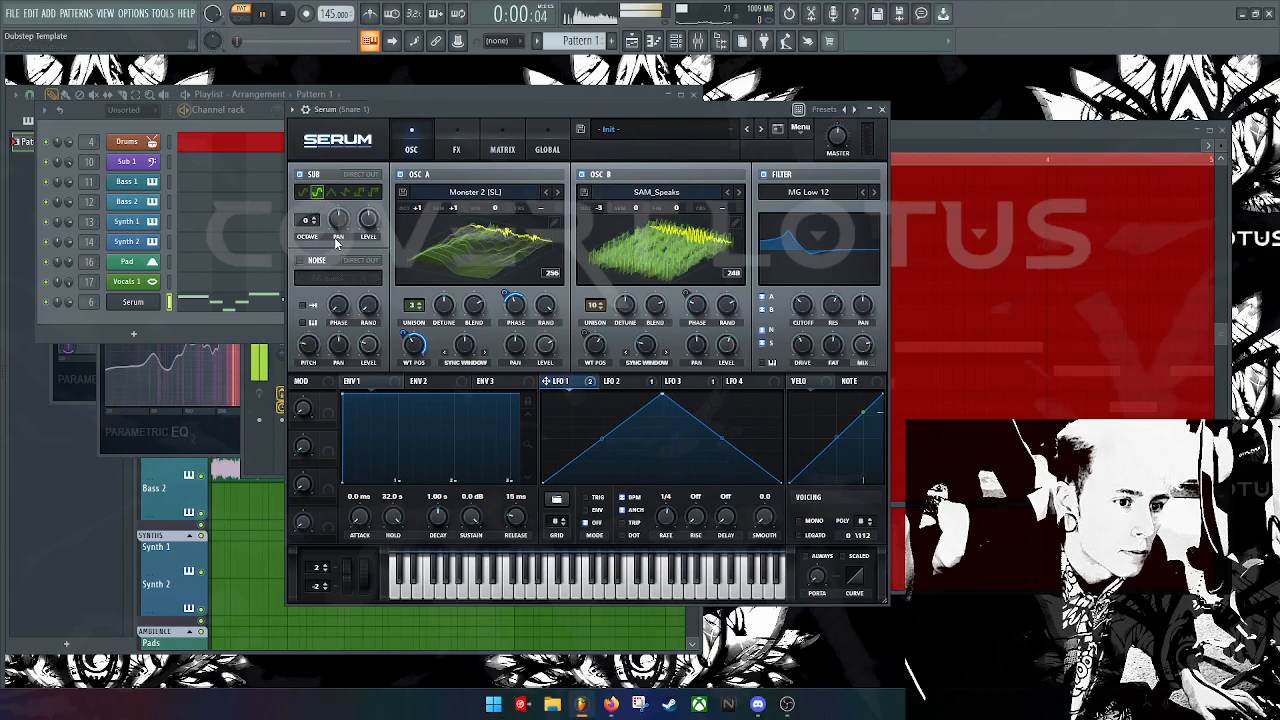
Step: Add one unison voice to Osc B and switch playback back to SONG mode
{"action": "left_click", "coordinate": [308, 344]}
{"action": "key", "text": "space"}
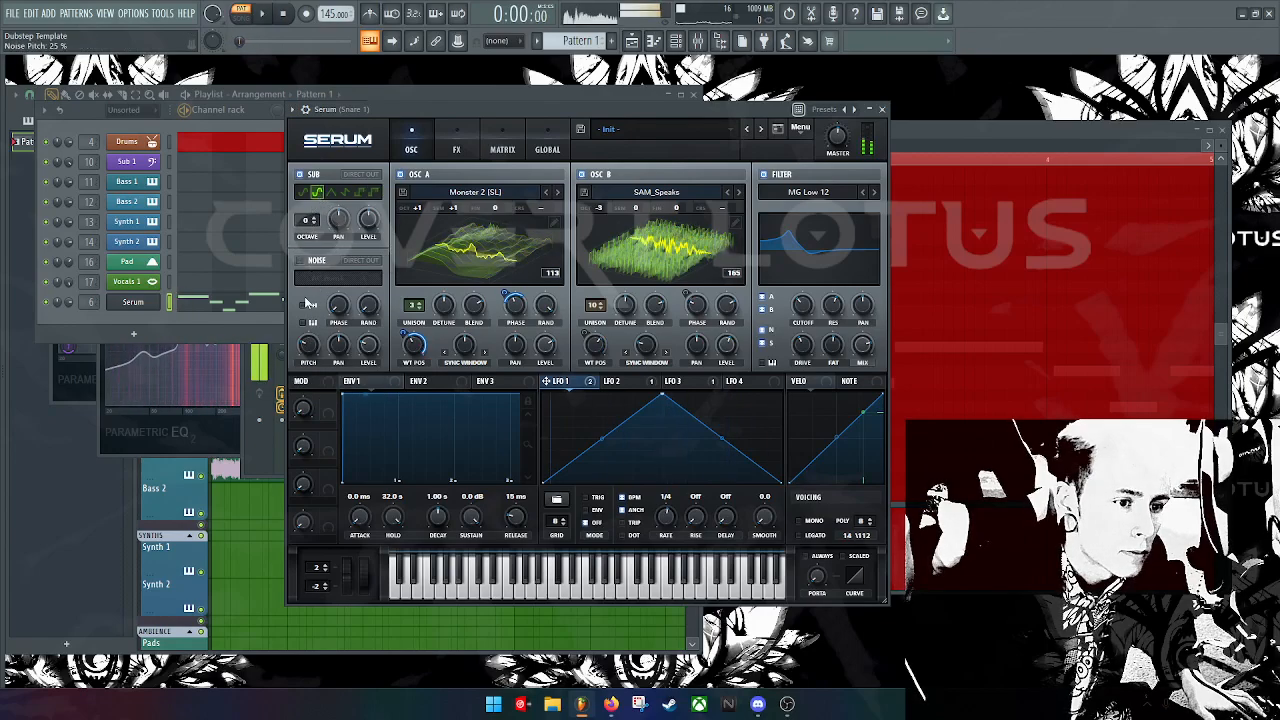
{"action": "key", "text": "space"}
{"action": "key", "text": "space"}
{"action": "left_click_drag", "start_coordinate": [598, 305], "coordinate": [598, 307]}
{"action": "key", "text": "space"}
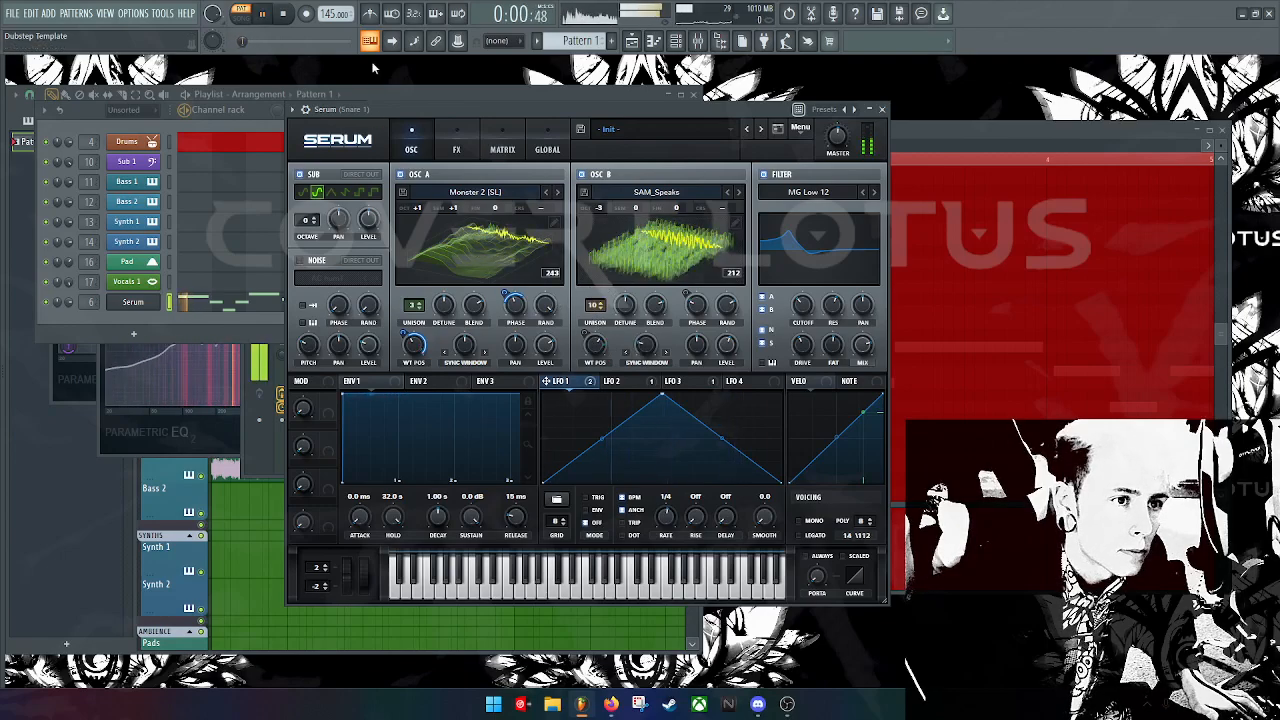
{"action": "left_click", "coordinate": [247, 18]}
Step: Remove a stray Pattern 1 clip on Synth 2 and audition with the plugin windows in front
{"action": "left_click", "coordinate": [910, 135]}
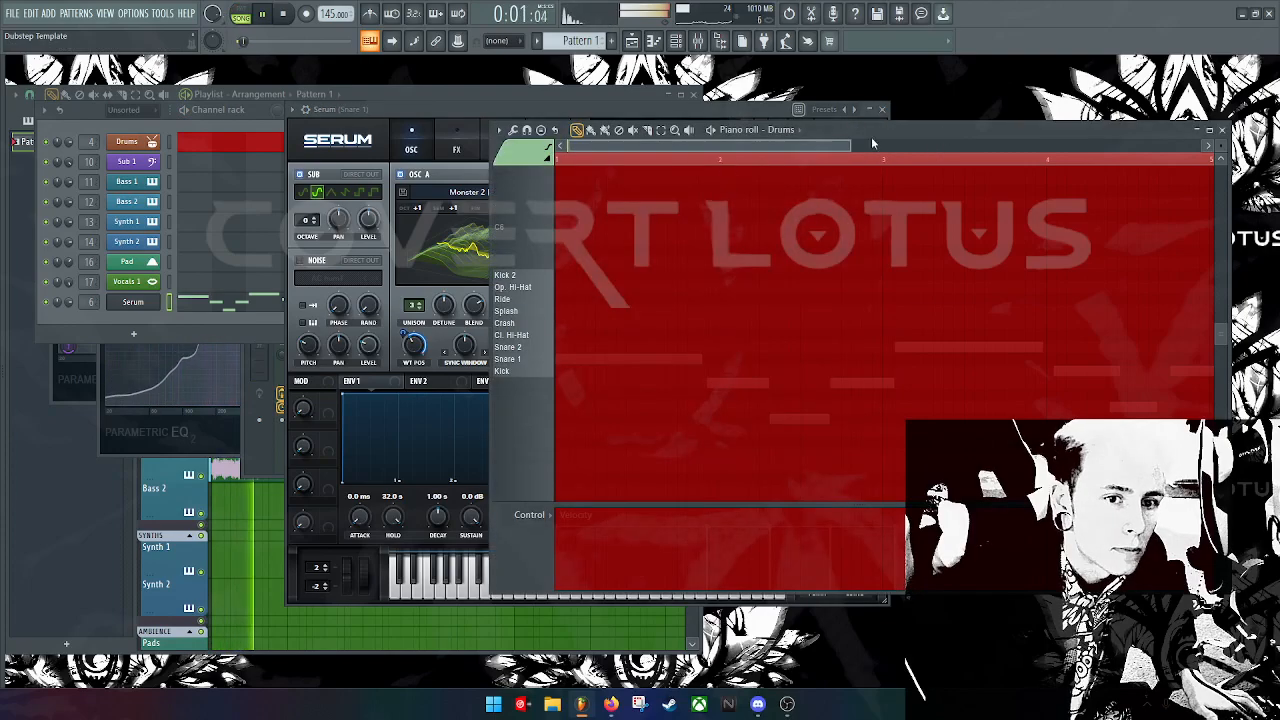
{"action": "left_click", "coordinate": [228, 611]}
{"action": "right_click", "coordinate": [258, 600]}
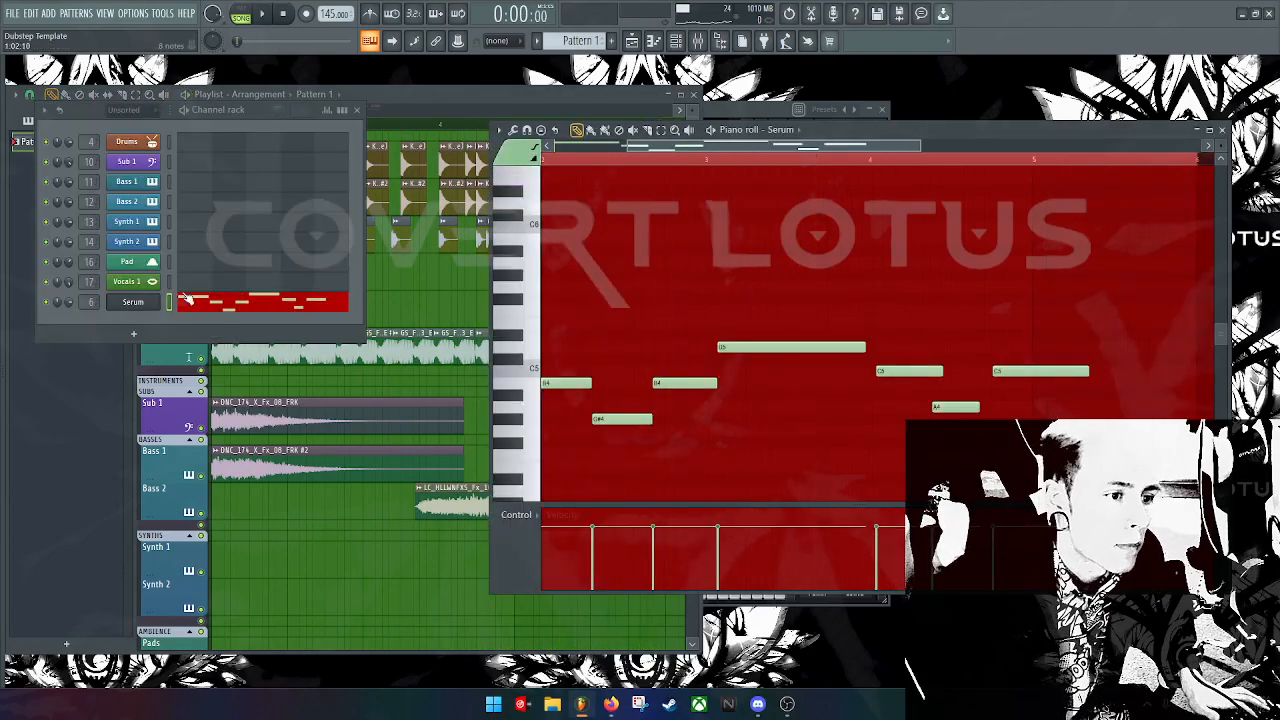
{"action": "key", "text": "Tab"}
{"action": "key", "text": "Tab"}
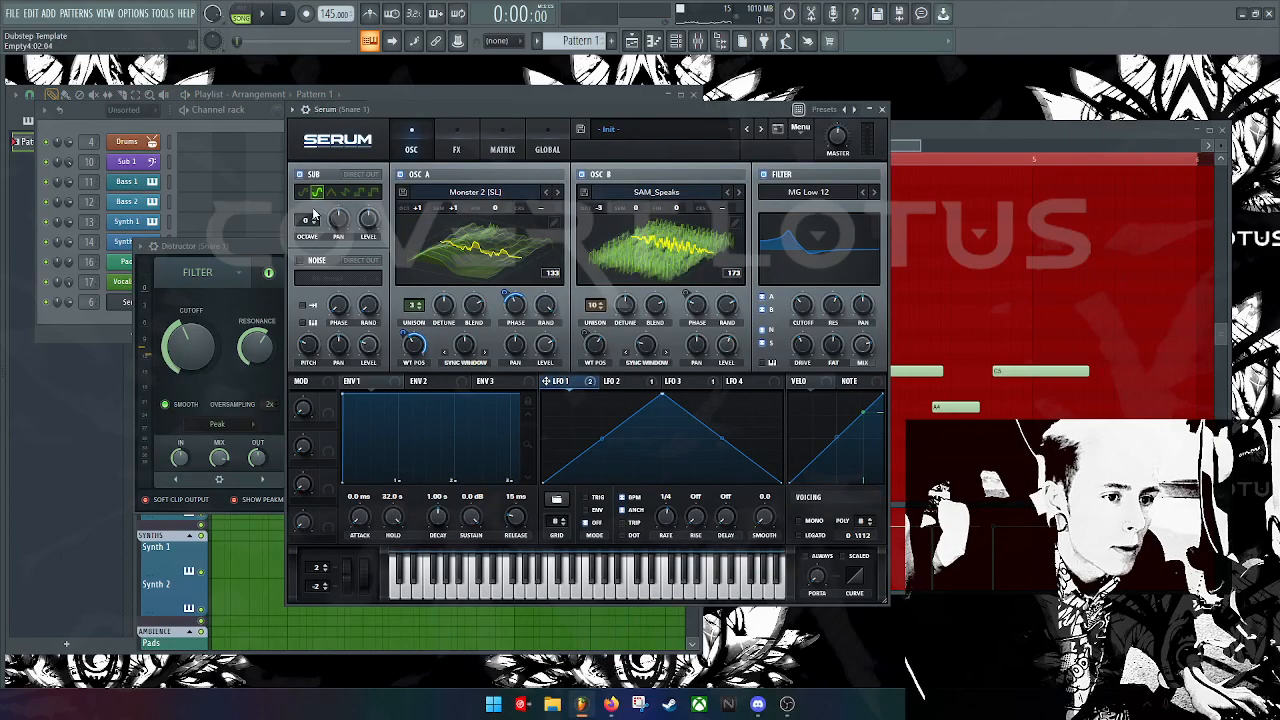
{"action": "key", "text": "space"}
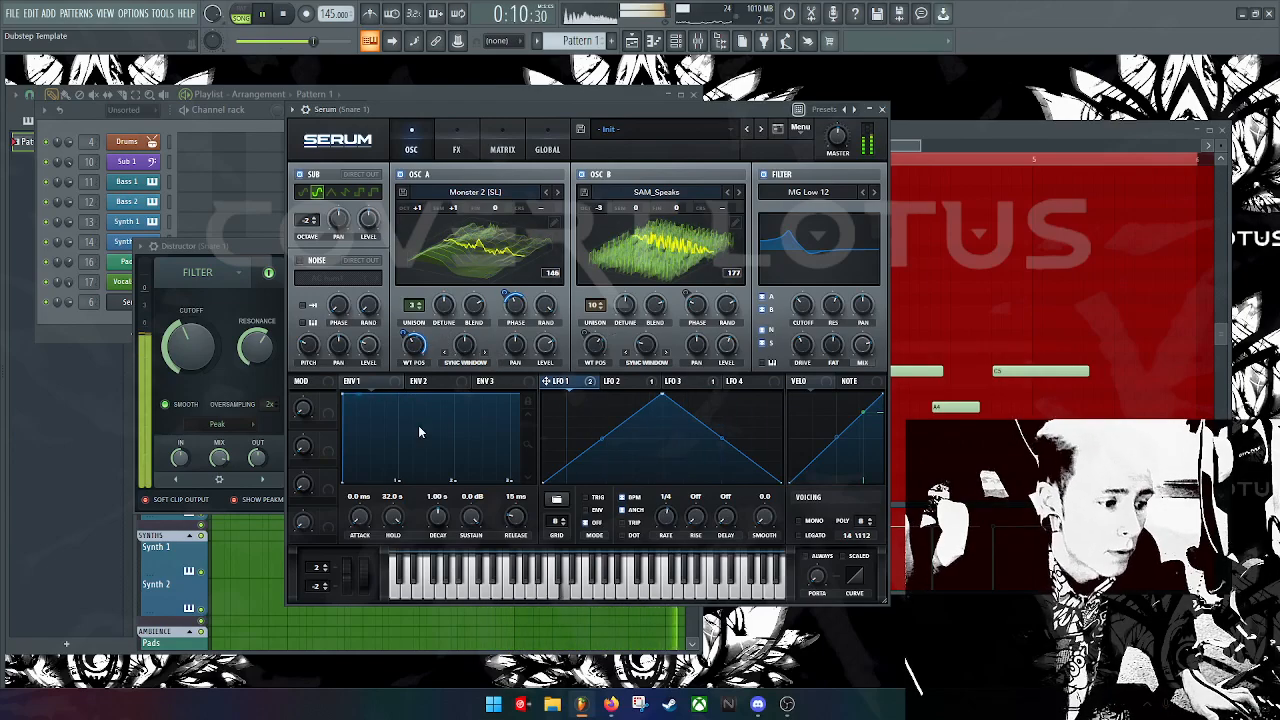
{"action": "key", "text": "space"}
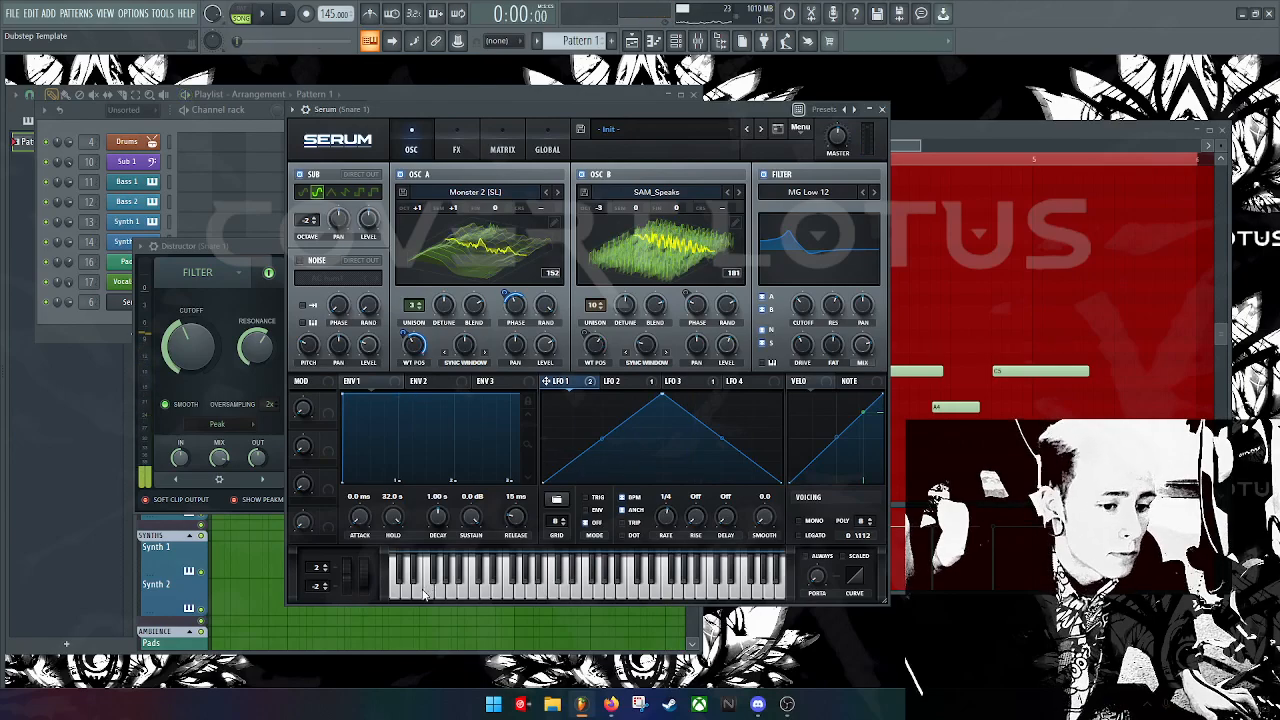
Step: Clear stray playlist clips, then bring up Pattern 1's melody and the Serum interface
{"action": "left_click", "coordinate": [424, 620]}
{"action": "left_click", "coordinate": [441, 614]}
{"action": "right_click", "coordinate": [544, 592]}
{"action": "right_click", "coordinate": [522, 624]}
{"action": "double_click", "coordinate": [640, 345]}
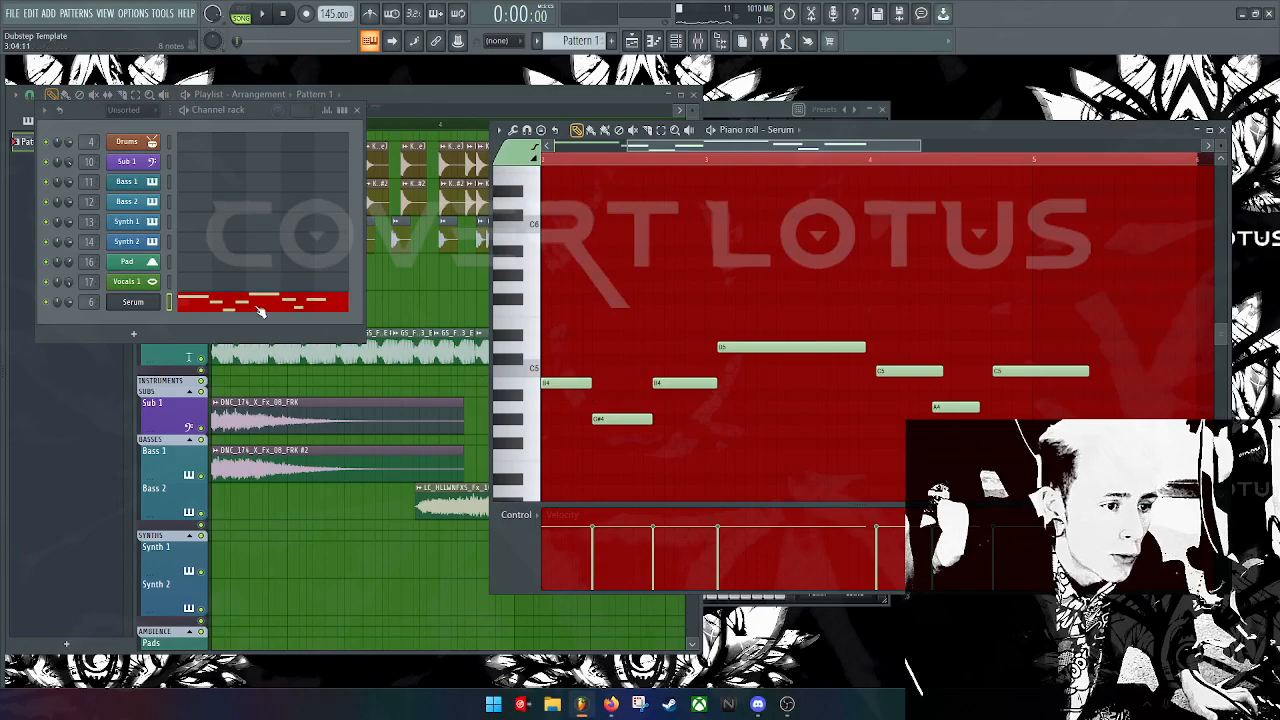
{"action": "left_click", "coordinate": [133, 302]}
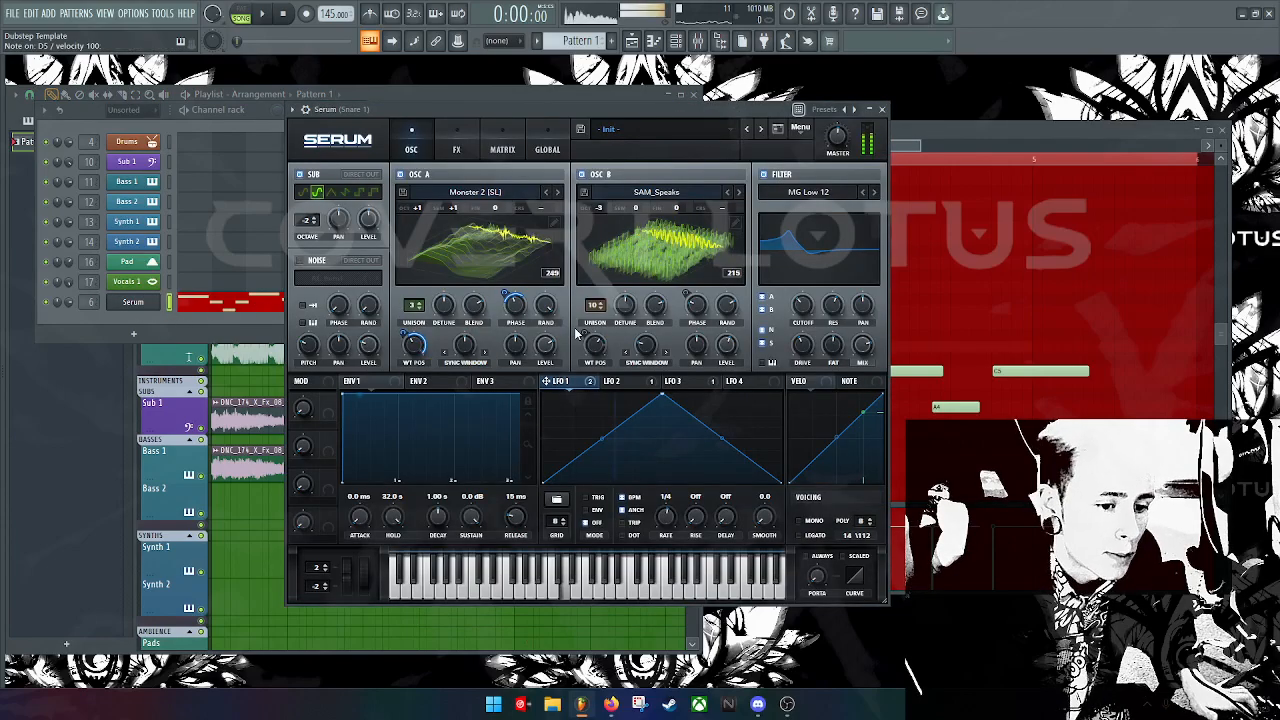
Step: Change LFO 1 rate from 1/4 to 1/2 and LFO 2 rate to bar, then preview
{"action": "left_click_drag", "start_coordinate": [666, 516], "coordinate": [666, 524]}
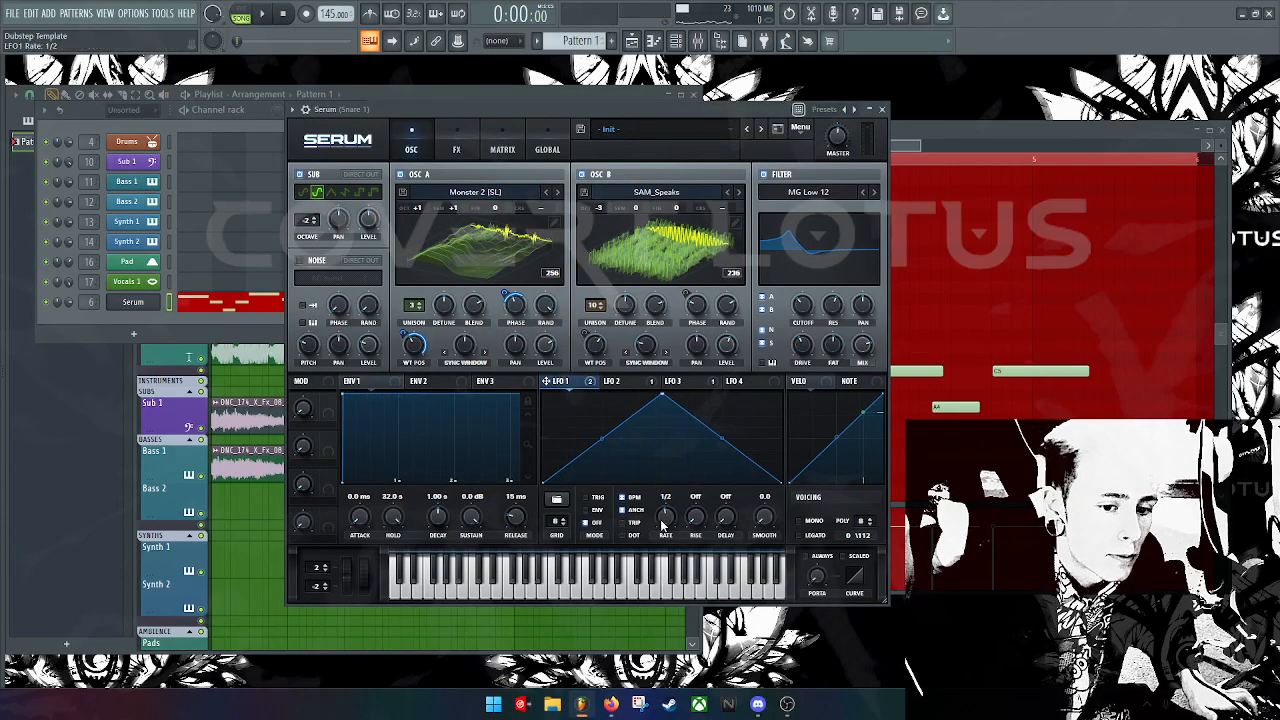
{"action": "left_click", "coordinate": [642, 364]}
{"action": "left_click", "coordinate": [637, 381]}
{"action": "left_click_drag", "start_coordinate": [665, 516], "coordinate": [665, 526]}
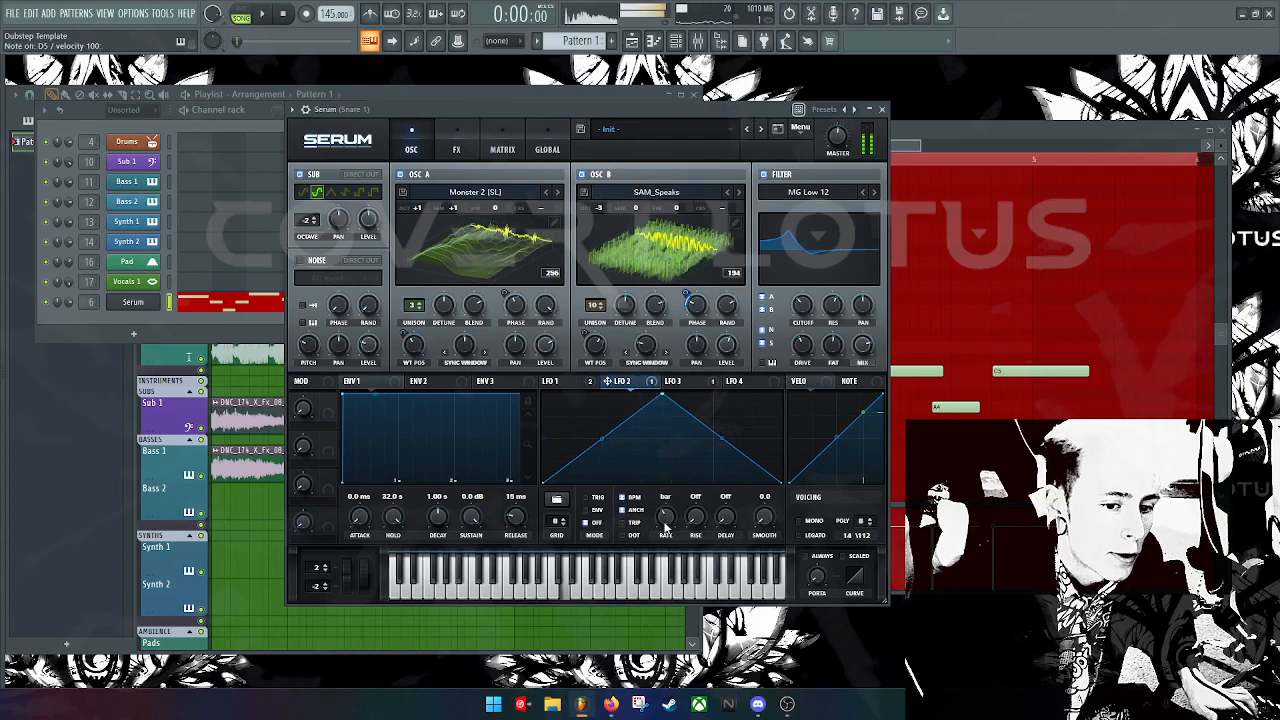
{"action": "key", "text": "space"}
Step: Return to the playlist, delete an accidentally placed Pattern 1 clip, and stop playback
{"action": "left_click", "coordinate": [243, 535]}
{"action": "right_click", "coordinate": [270, 538]}
{"action": "left_click", "coordinate": [486, 501]}
{"action": "key", "text": "space"}
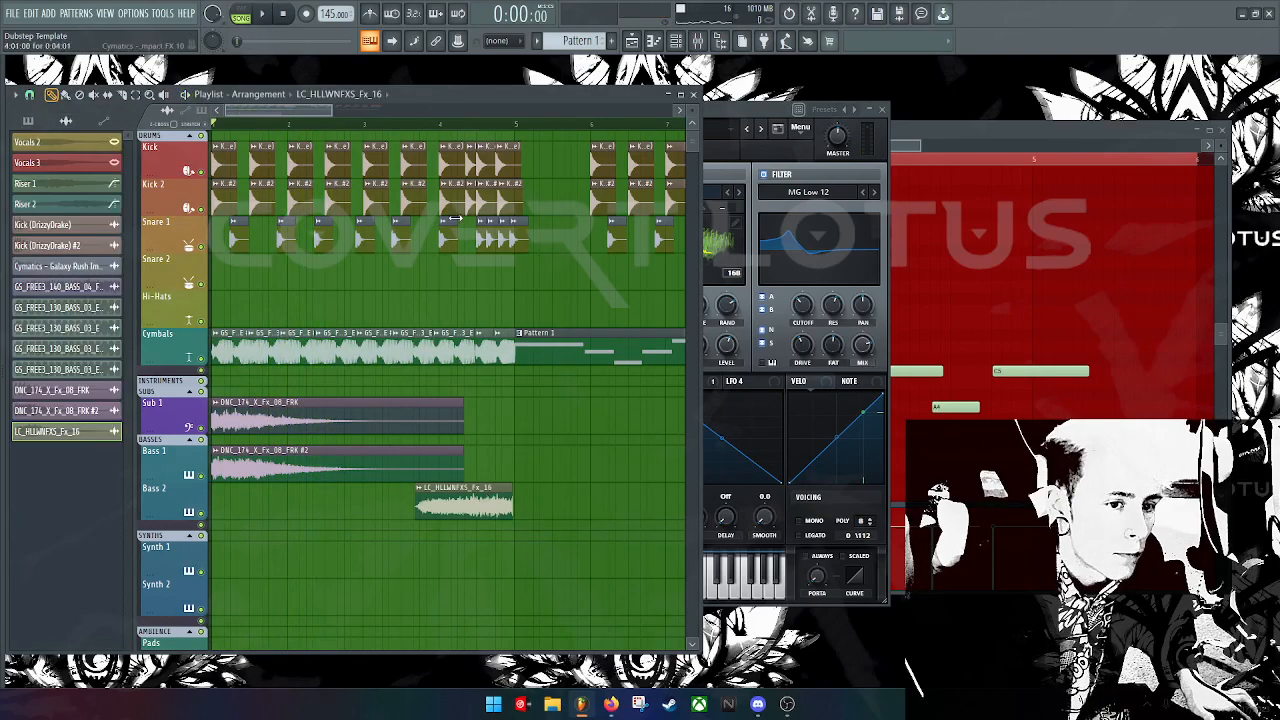
Step: Check the Galaxy Rush clip settings and PreMaster mixer effect-slot options, then close them
{"action": "double_click", "coordinate": [66, 266]}
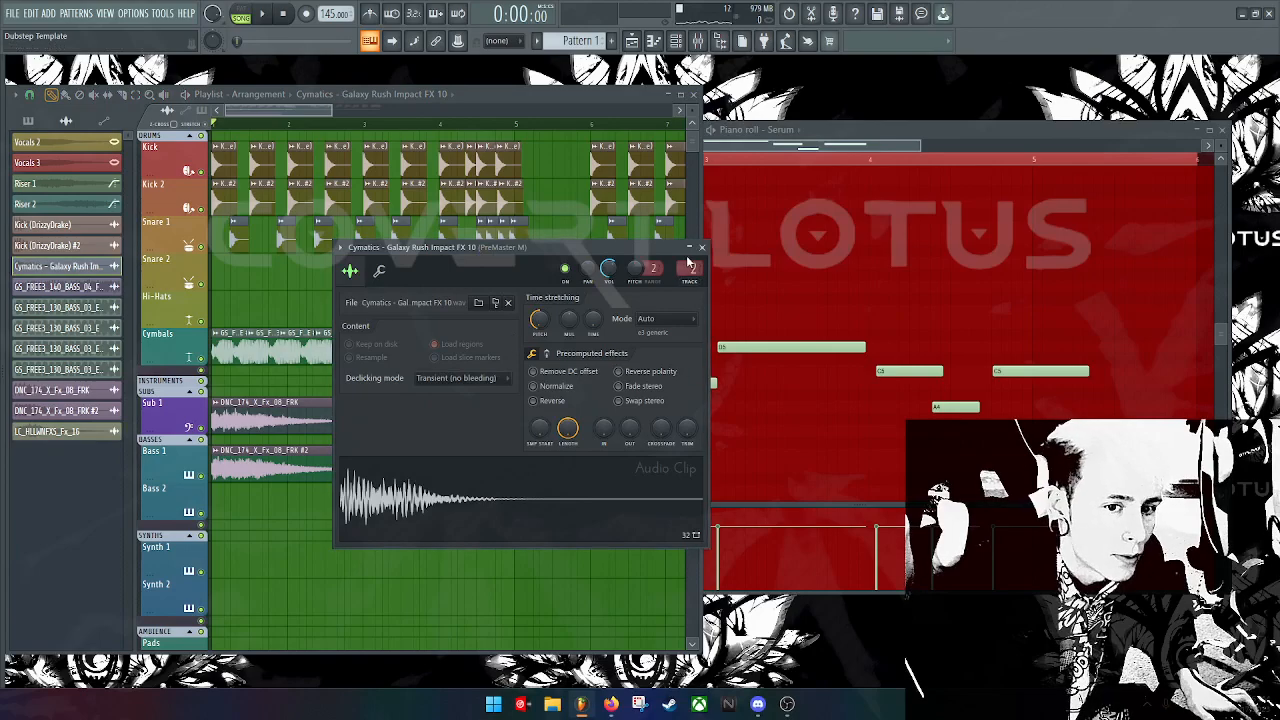
{"action": "double_click", "coordinate": [690, 268]}
{"action": "left_click", "coordinate": [663, 254]}
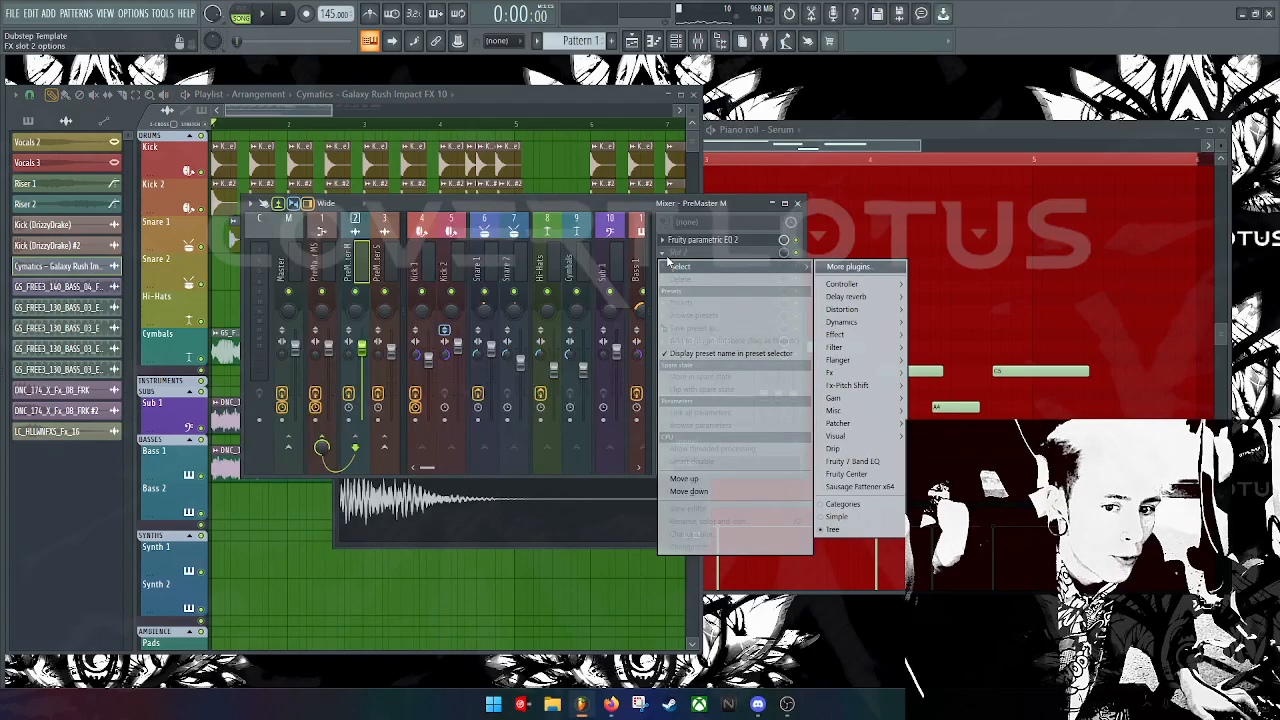
{"action": "left_click", "coordinate": [344, 575]}
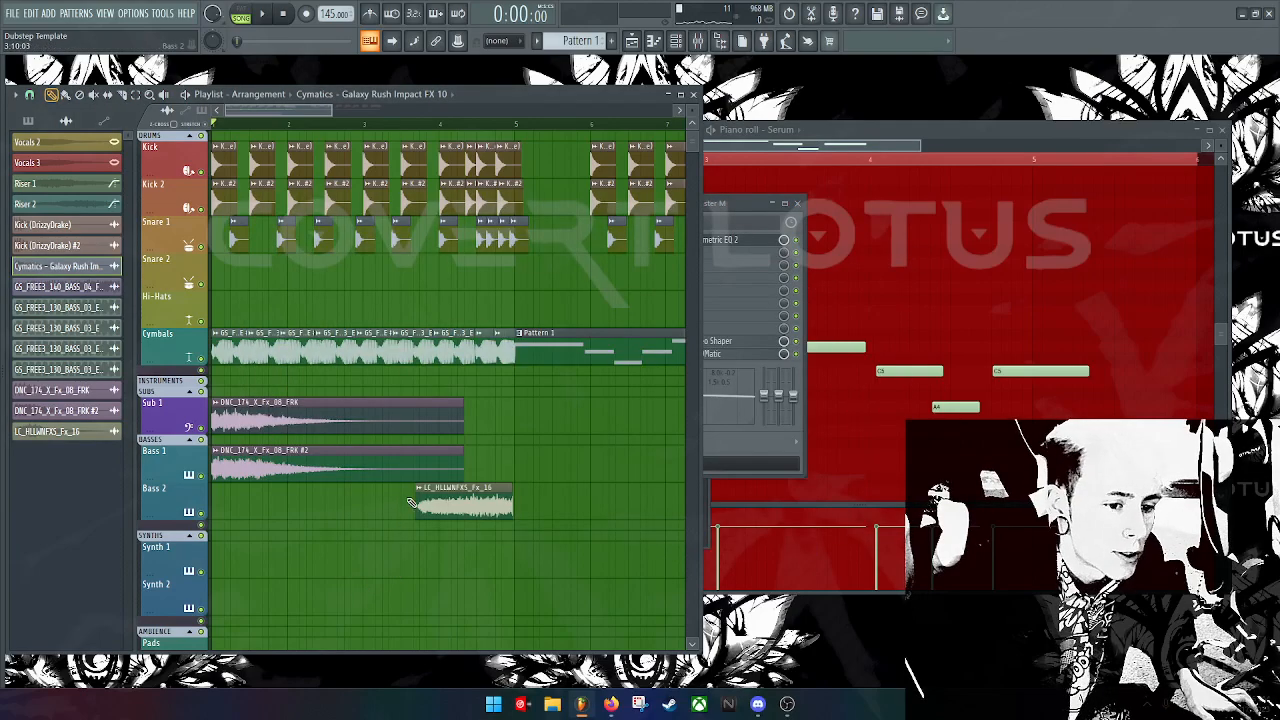
Step: Move the Pattern 1 clip on Cymbals about a bar later, to start at bar 5
{"action": "left_click_drag", "start_coordinate": [588, 352], "coordinate": [662, 353]}
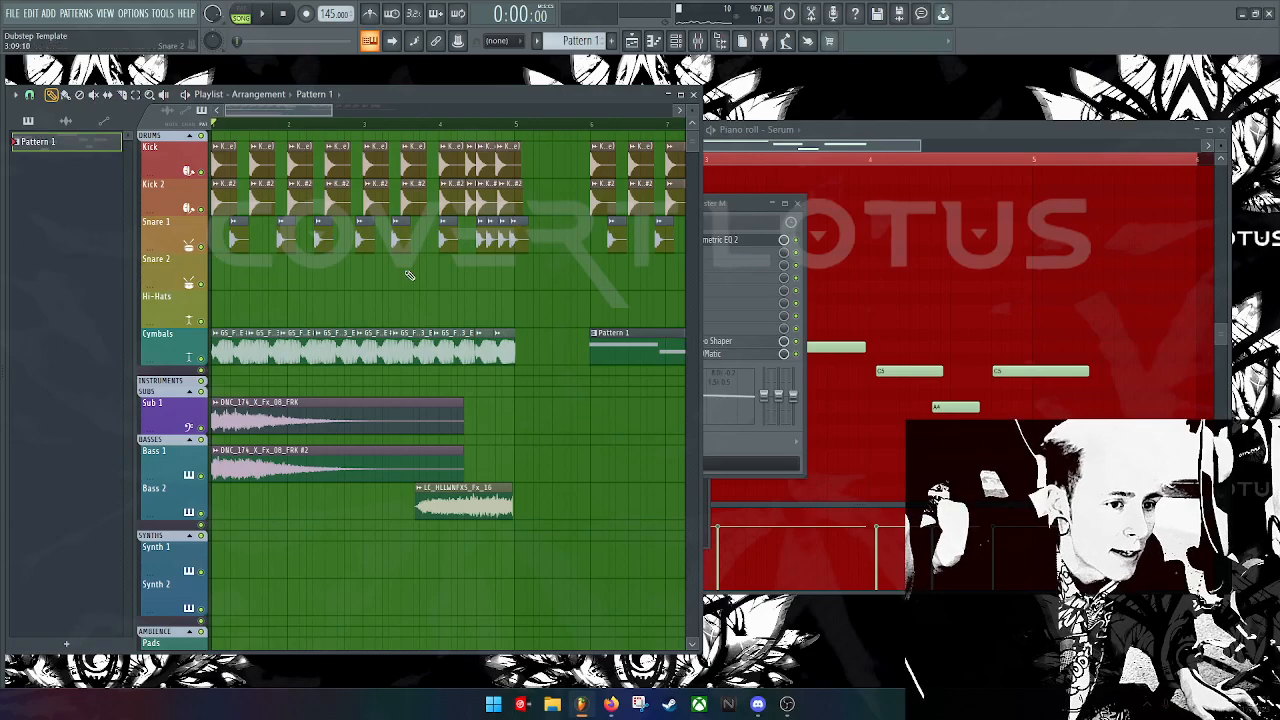
{"action": "left_click_drag", "start_coordinate": [312, 121], "coordinate": [385, 125]}
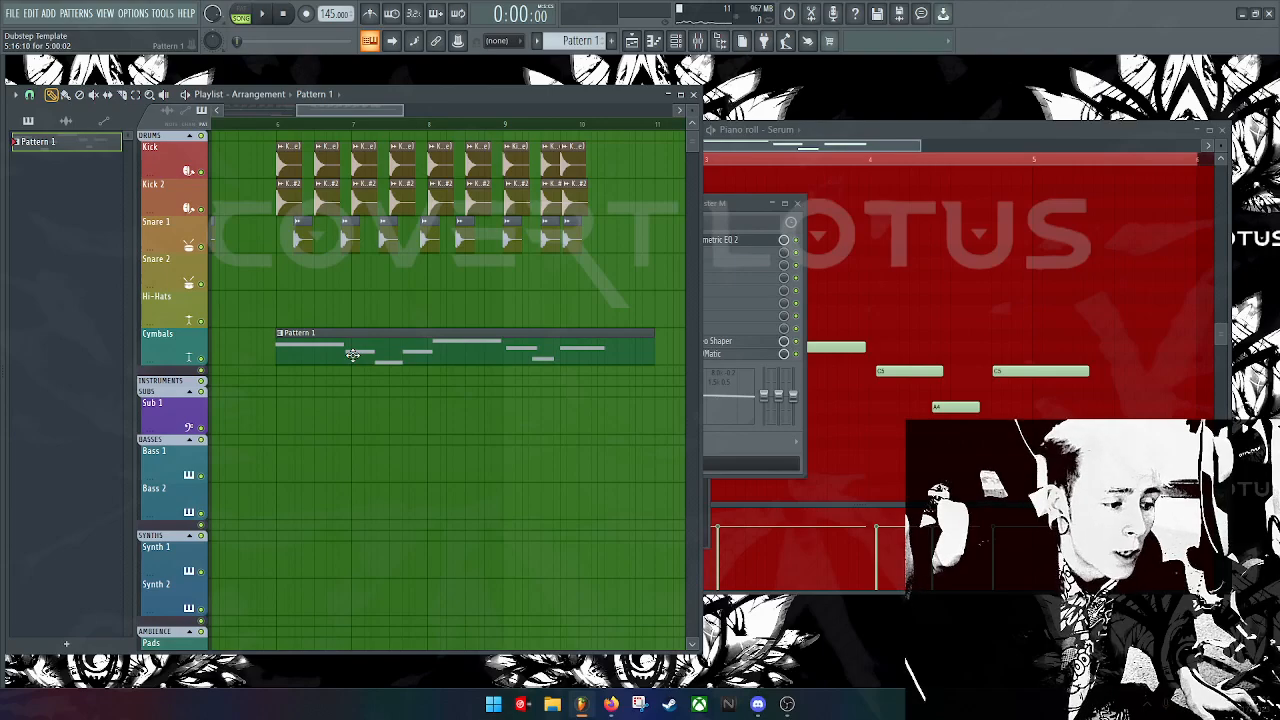
{"action": "left_click_drag", "start_coordinate": [376, 117], "coordinate": [374, 150]}
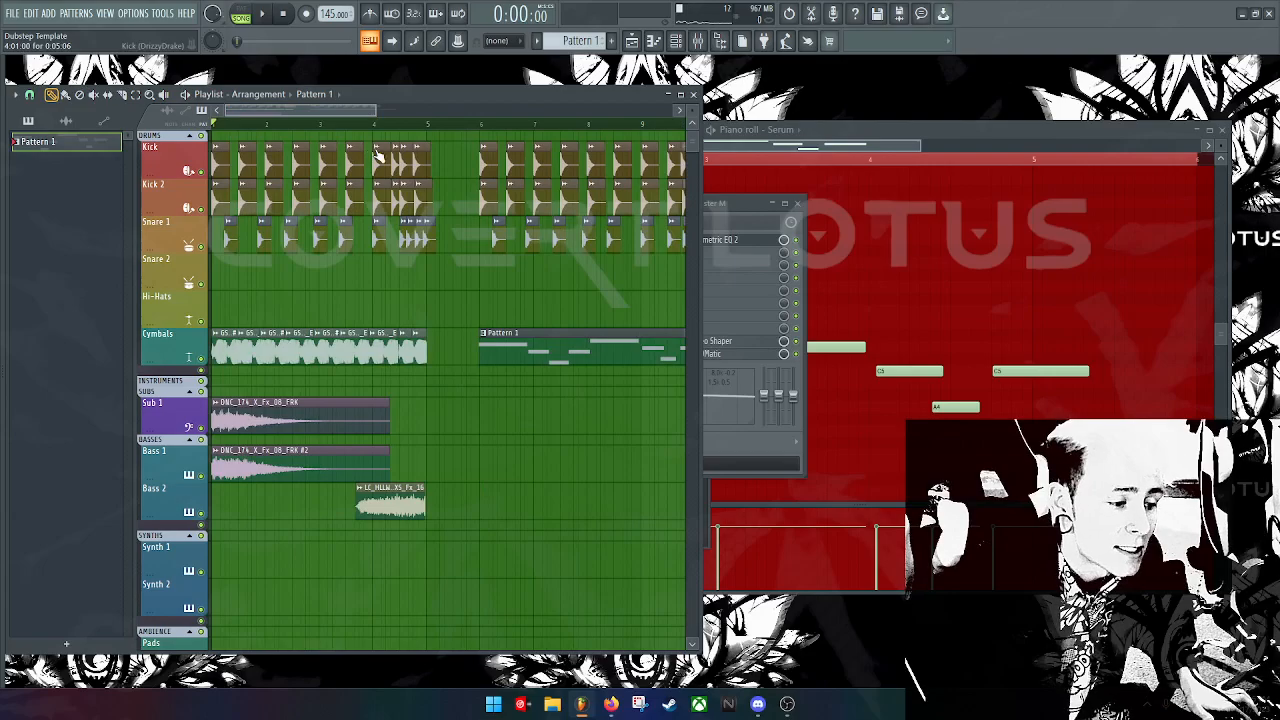
{"action": "left_click_drag", "start_coordinate": [361, 111], "coordinate": [690, 104]}
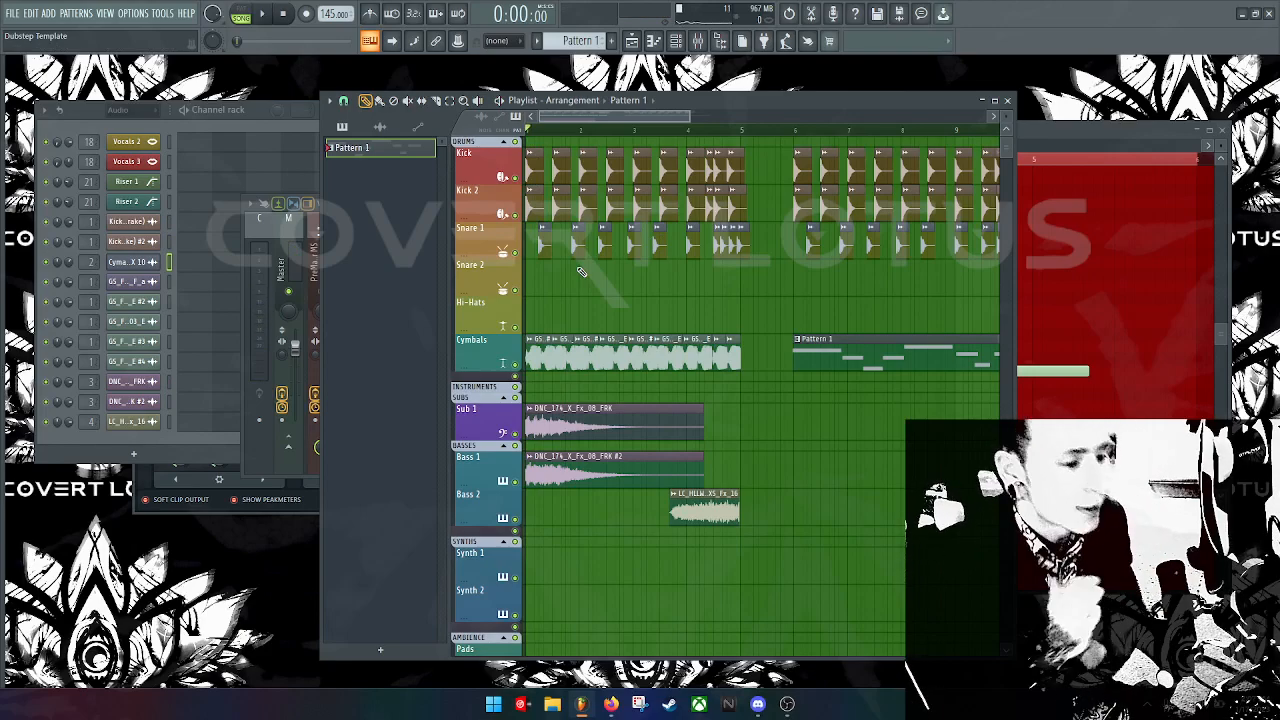
Step: Load the Dubstep Template project from the Desktop via File > Open, without saving the untitled one
{"action": "left_click", "coordinate": [14, 14]}
{"action": "left_click", "coordinate": [54, 60]}
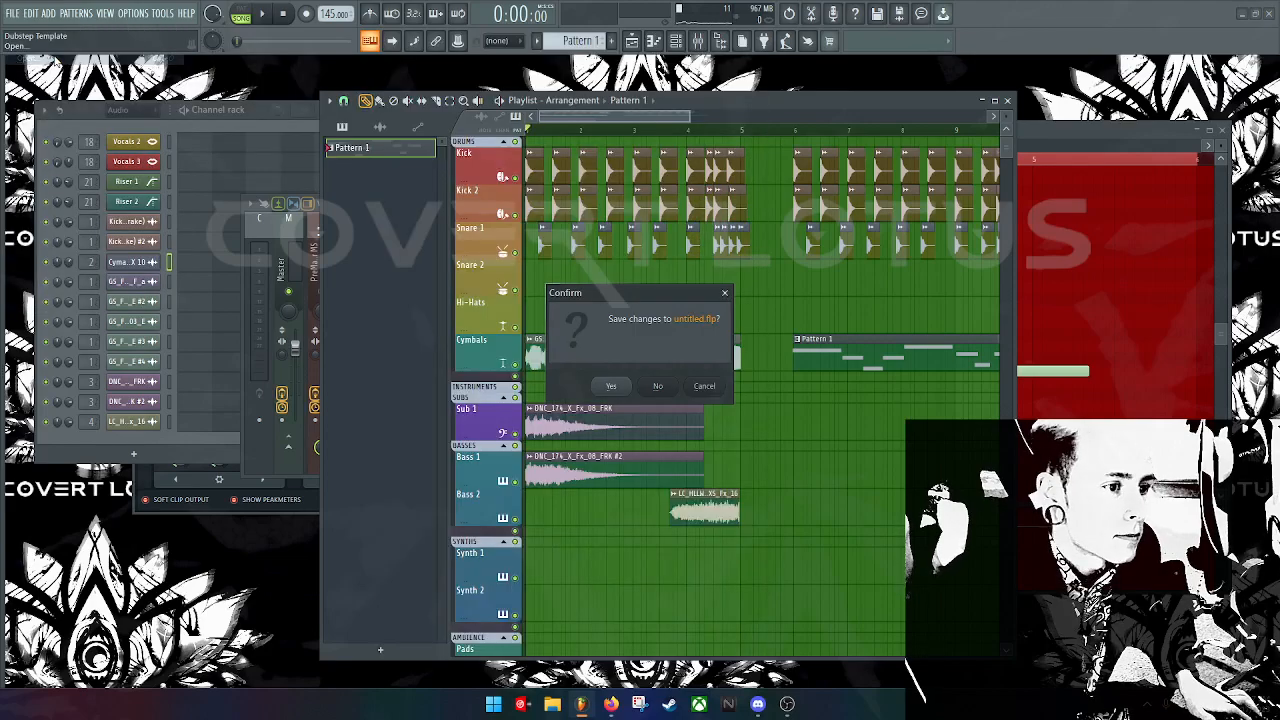
{"action": "left_click", "coordinate": [662, 387]}
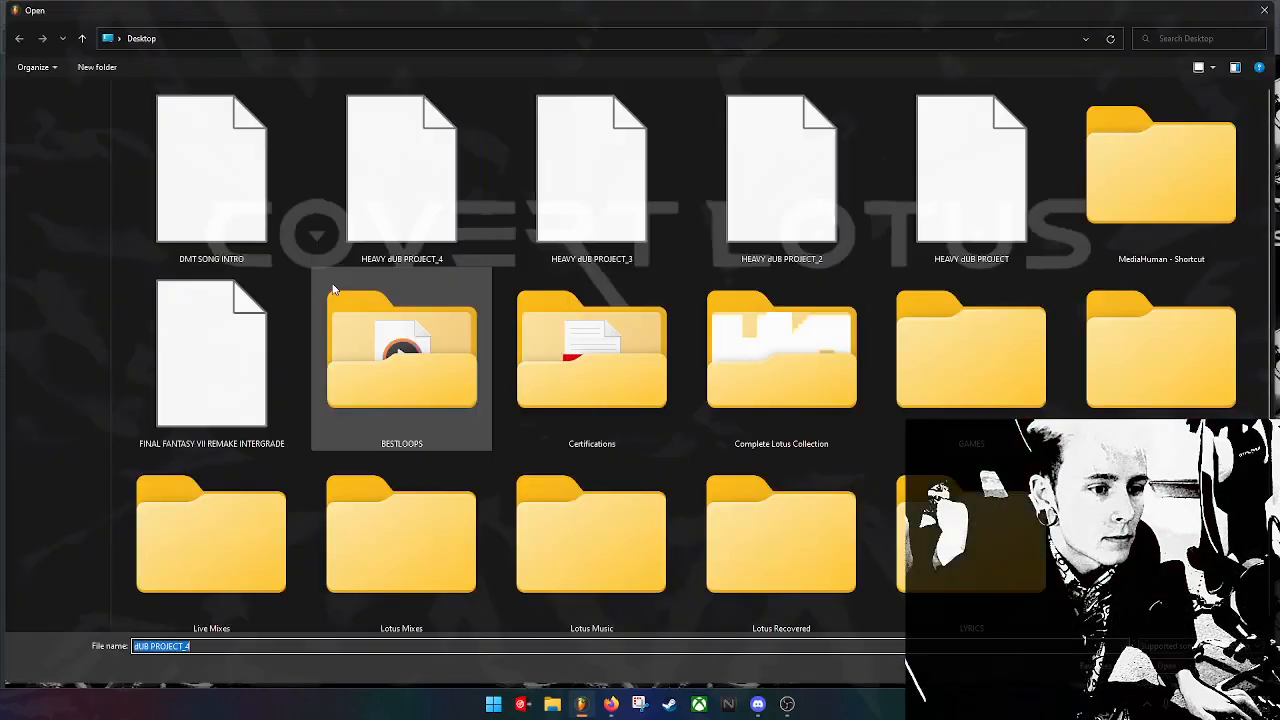
{"action": "scroll", "coordinate": [573, 362], "scroll_direction": "down", "scroll_amount": 3}
{"action": "scroll", "coordinate": [573, 362], "scroll_direction": "up", "scroll_amount": 3}
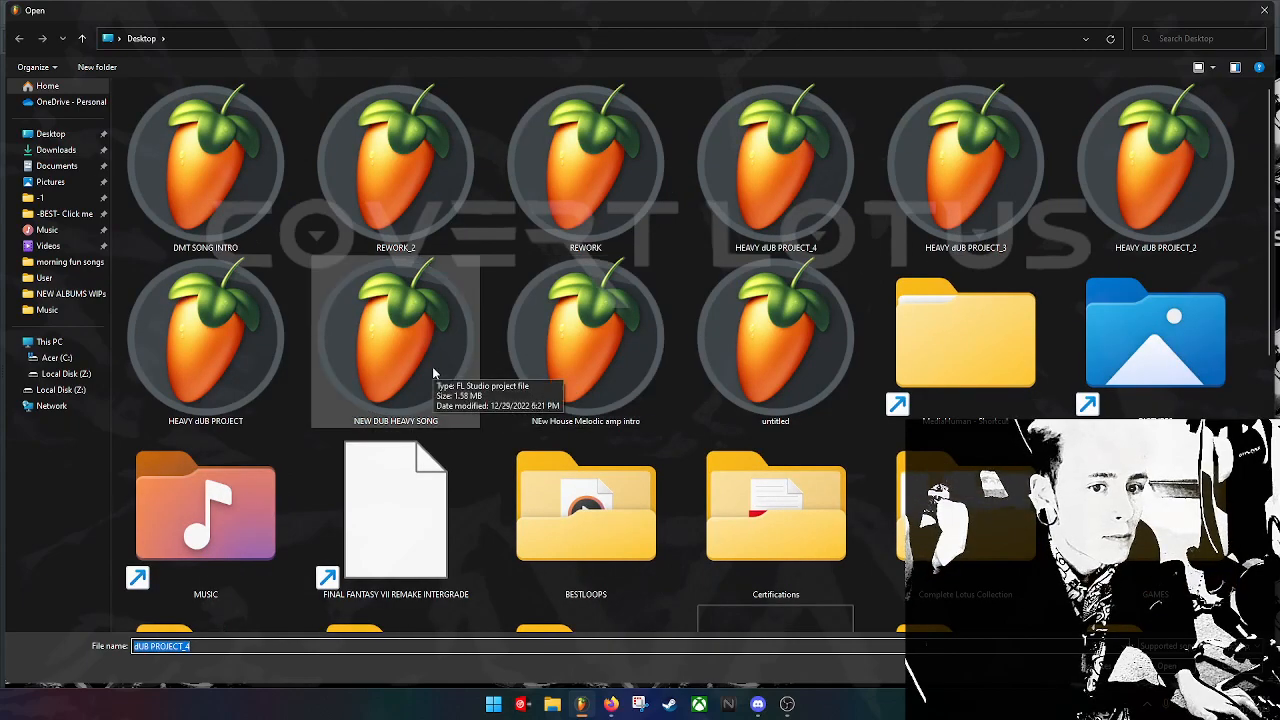
{"action": "double_click", "coordinate": [433, 373]}
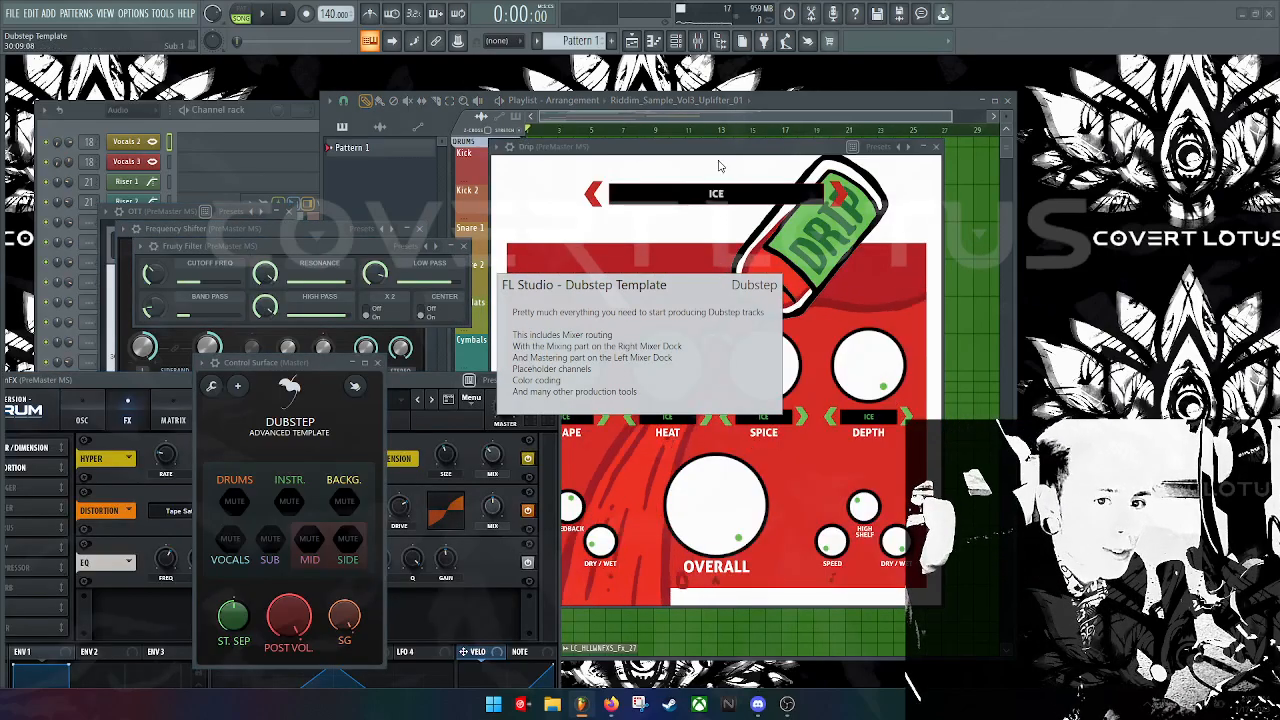
Step: Zoom into the Dubstep Template playlist and play the arrangement through to around bars 16–17
{"action": "left_click", "coordinate": [772, 101]}
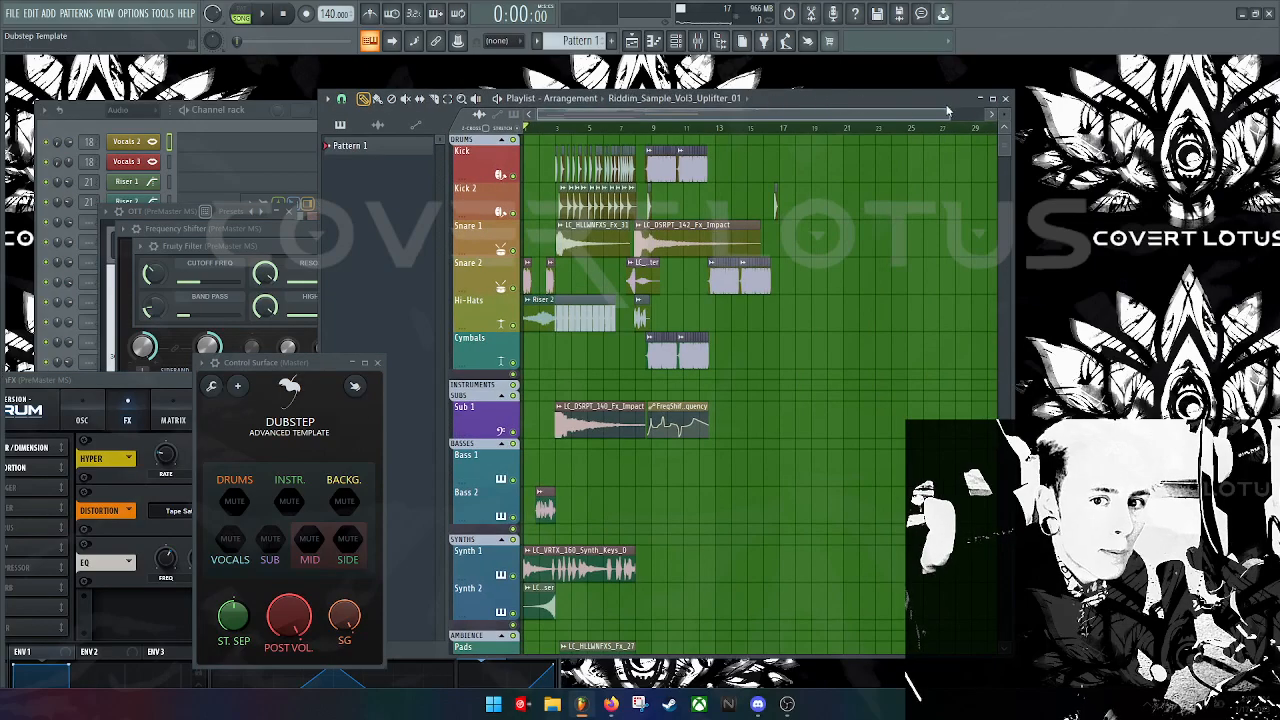
{"action": "left_click_drag", "start_coordinate": [950, 112], "coordinate": [262, 46]}
{"action": "left_click", "coordinate": [262, 14]}
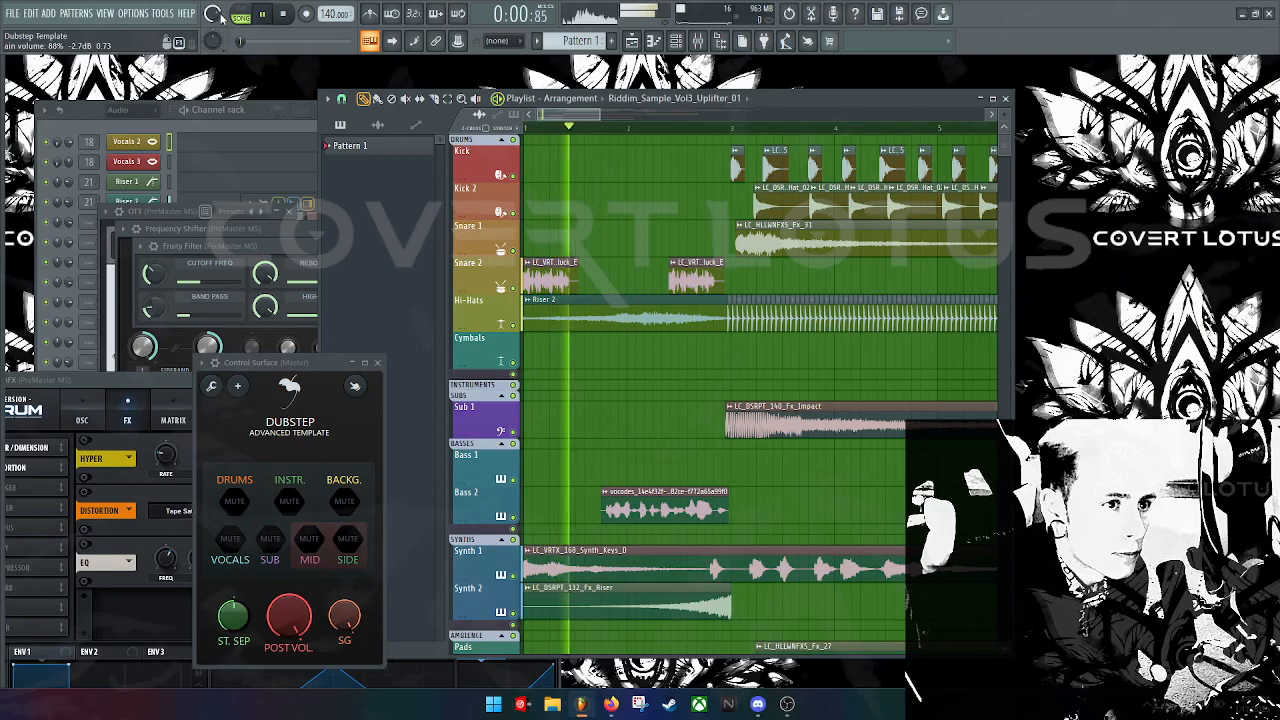
{"action": "left_click_drag", "start_coordinate": [586, 116], "coordinate": [634, 120]}
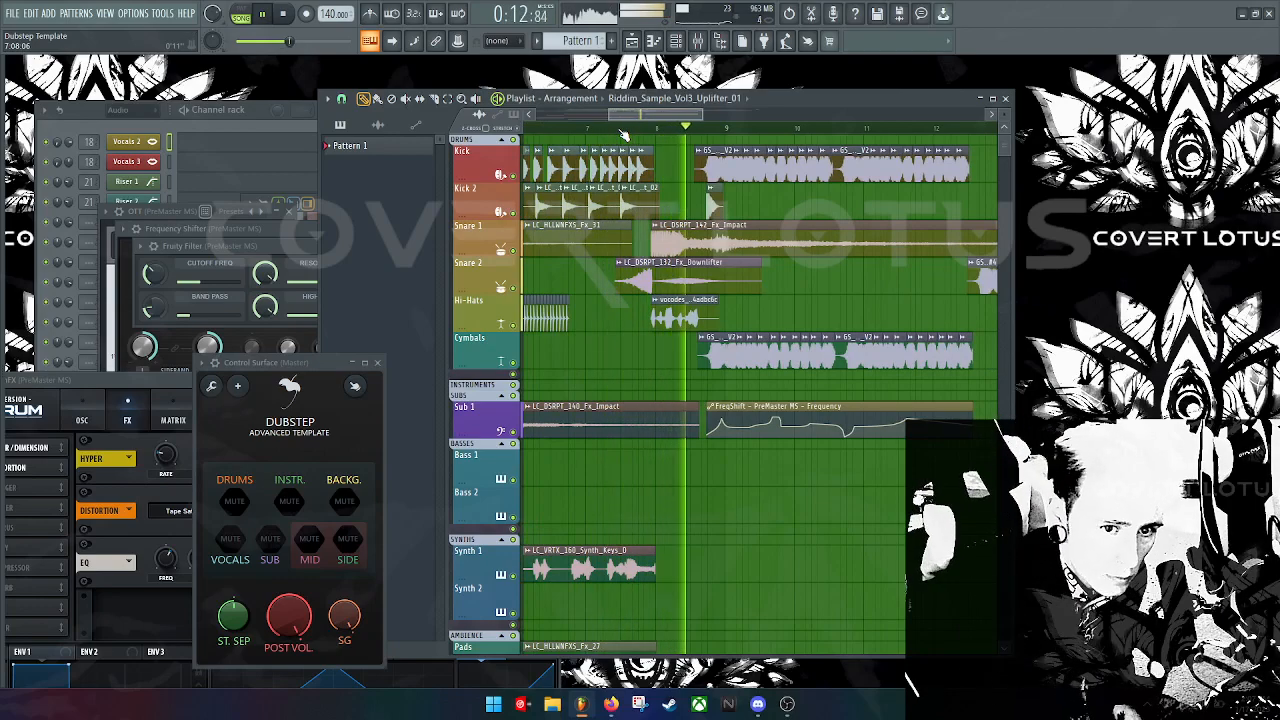
{"action": "left_click_drag", "start_coordinate": [651, 118], "coordinate": [710, 122]}
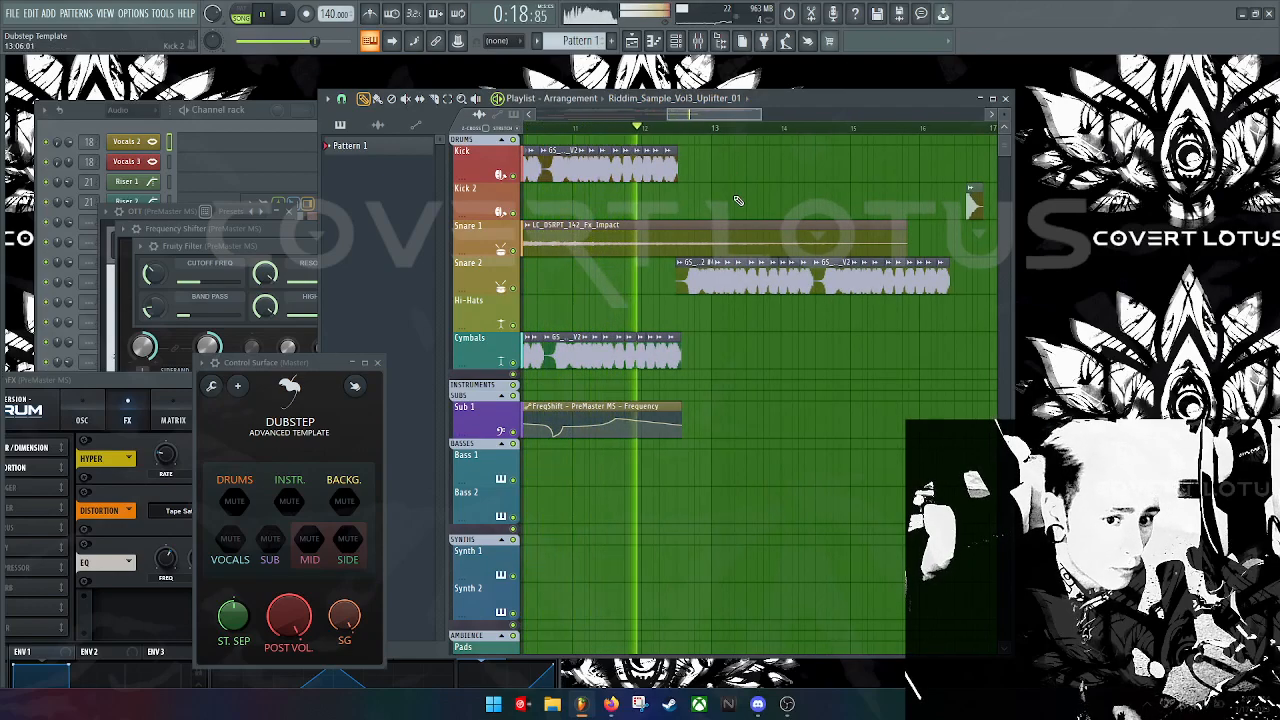
{"action": "left_click_drag", "start_coordinate": [740, 118], "coordinate": [795, 121]}
{"action": "scroll", "coordinate": [777, 226], "scroll_direction": "down", "scroll_amount": 12}
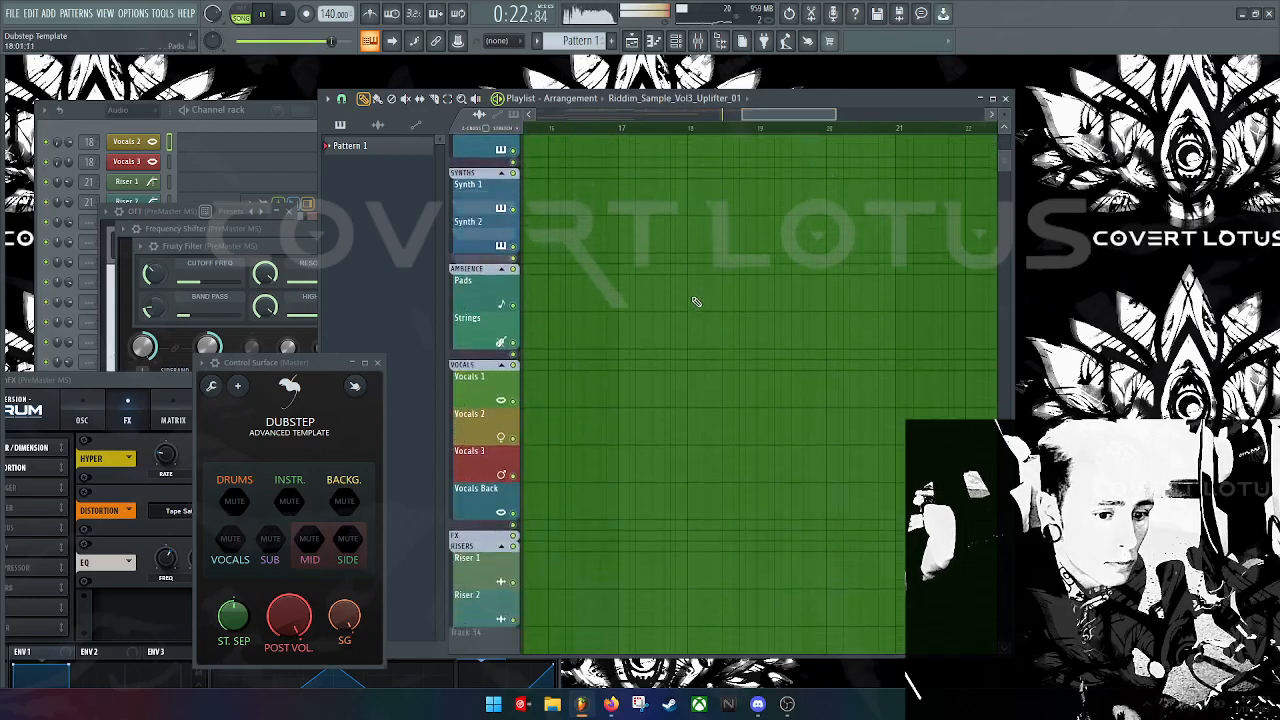
{"action": "scroll", "coordinate": [707, 289], "scroll_direction": "up", "scroll_amount": 12}
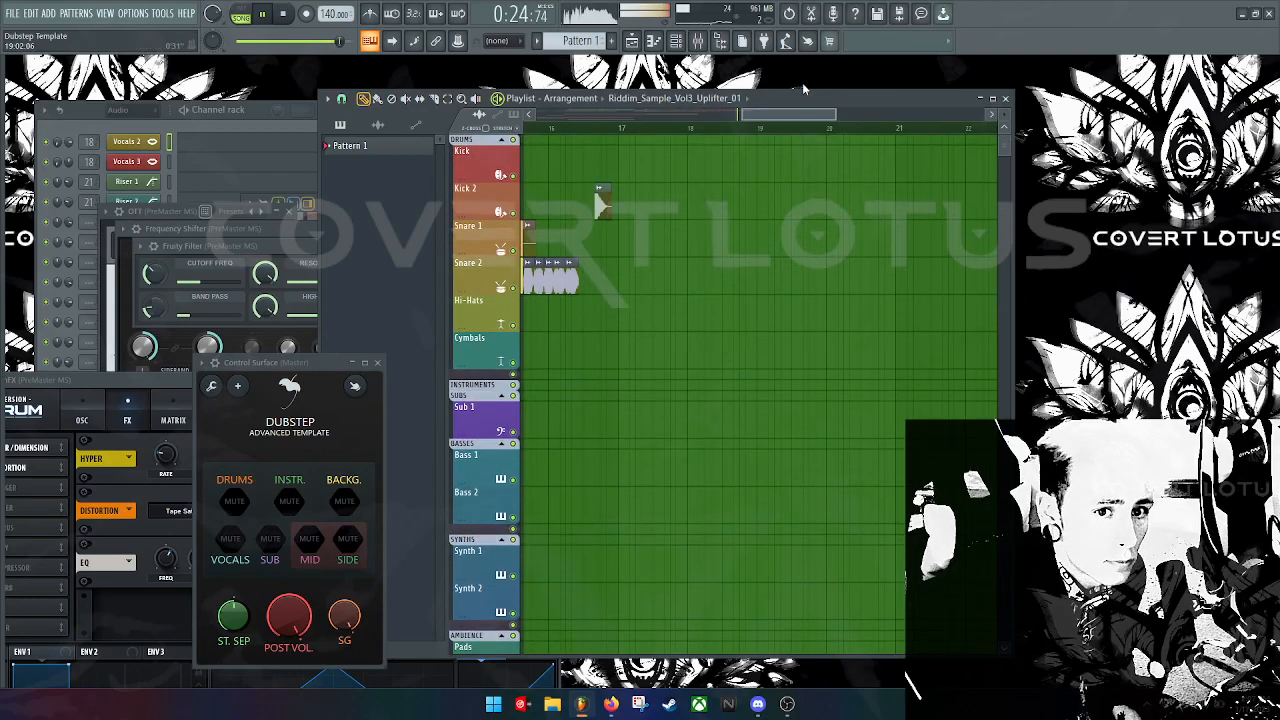
{"action": "left_click_drag", "start_coordinate": [800, 116], "coordinate": [791, 117]}
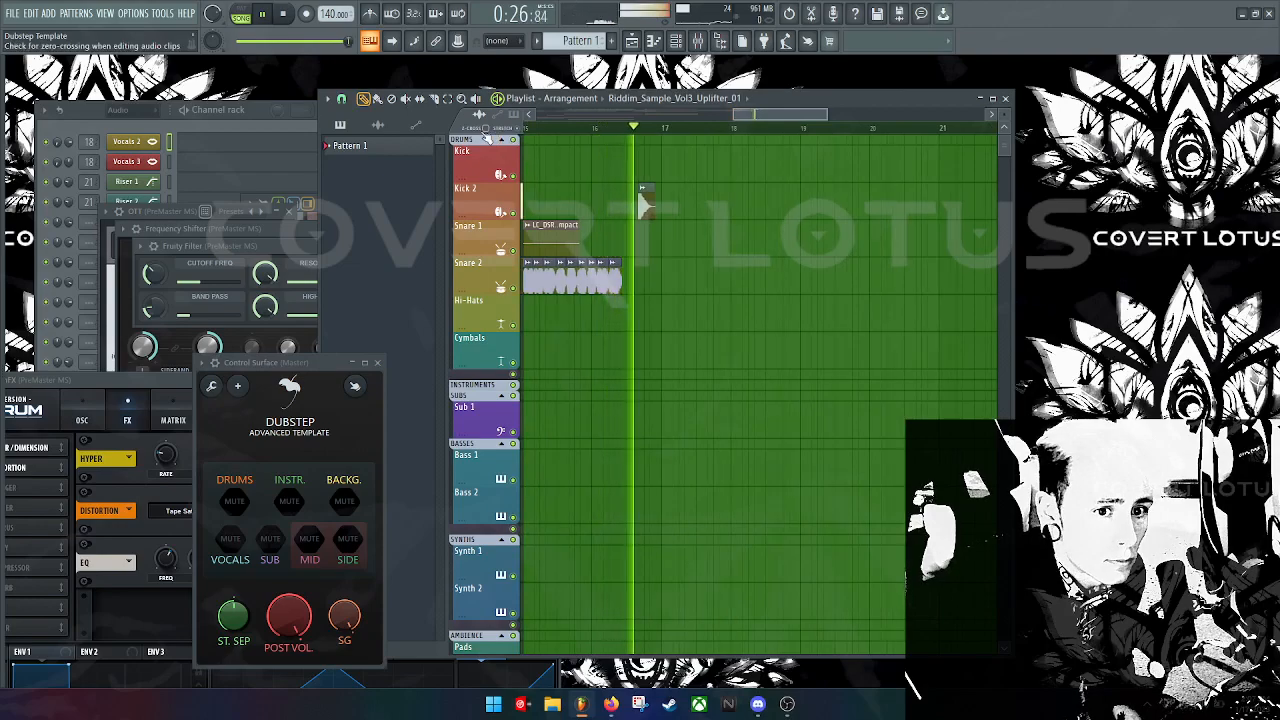
{"action": "key", "text": "space"}
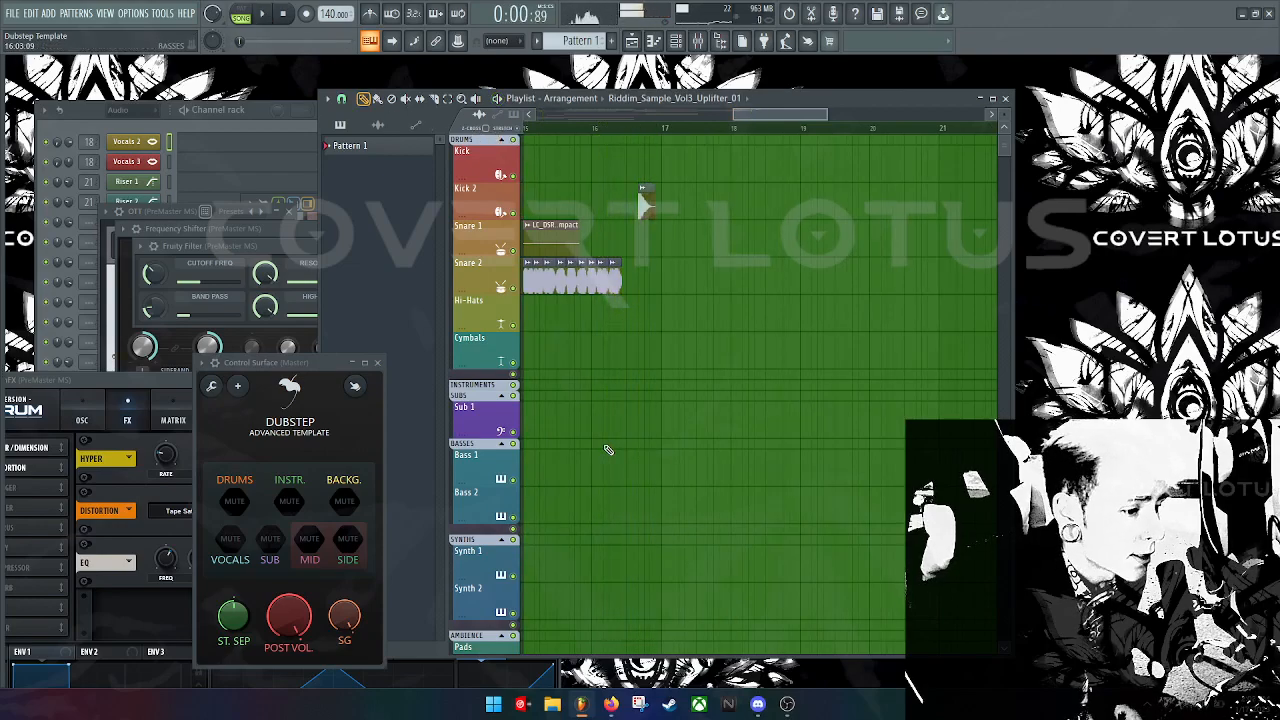